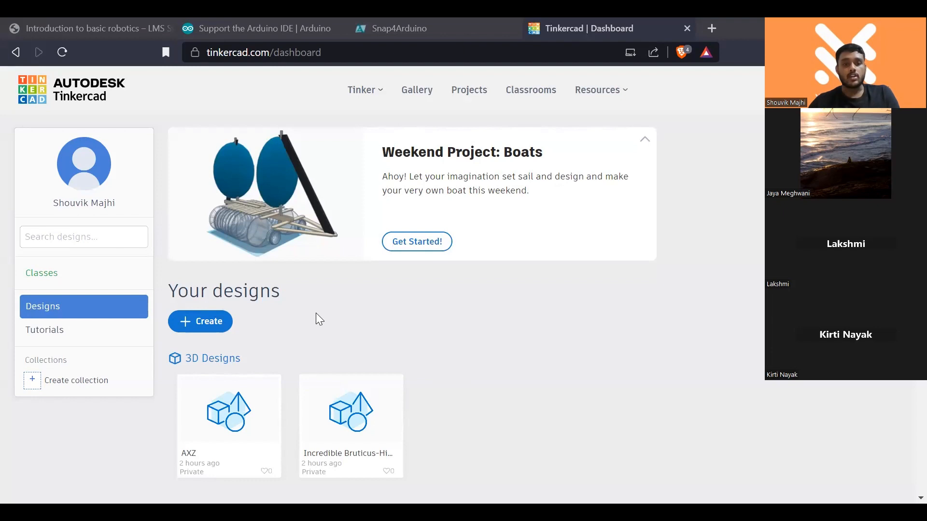
# - Create a new Circuit design from the dashboard and dismiss the micro:bit component notice
pyautogui.scroll(-4, 434, 332)
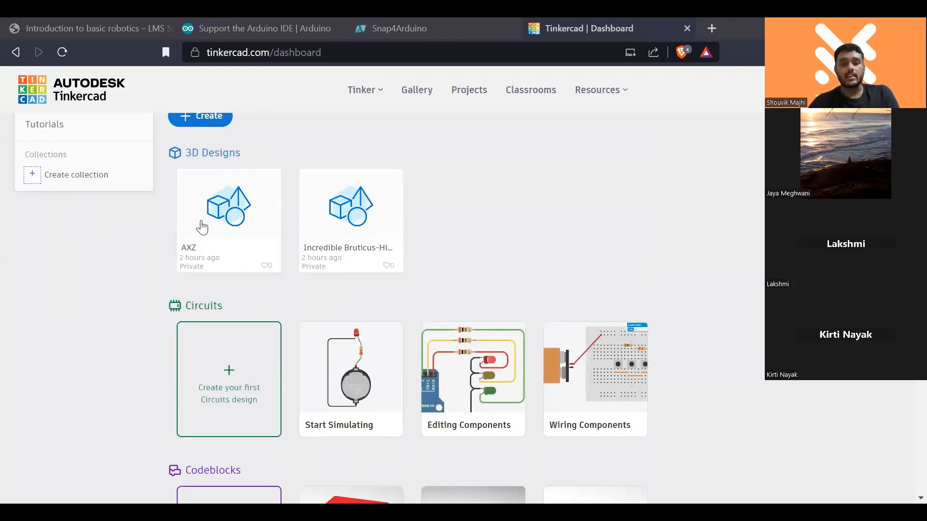
pyautogui.scroll(3, 203, 229)
pyautogui.click(208, 251)
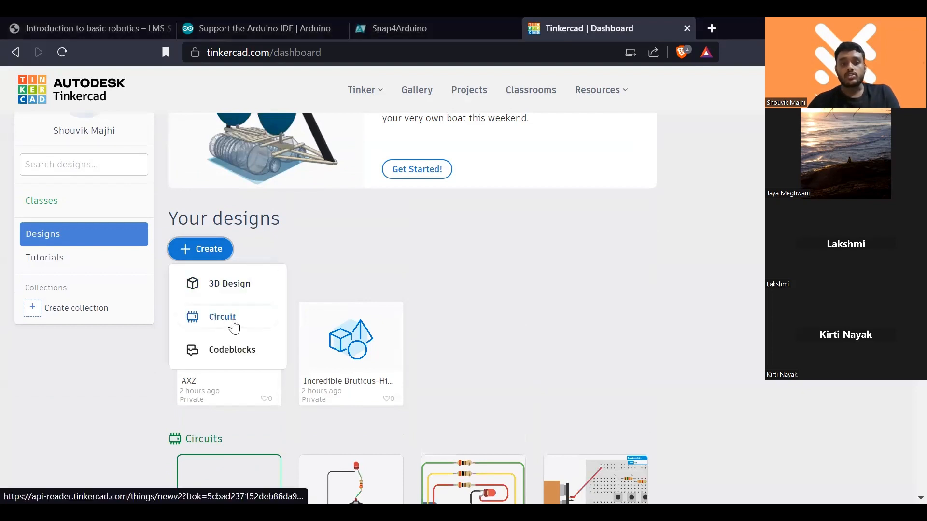
pyautogui.click(235, 326)
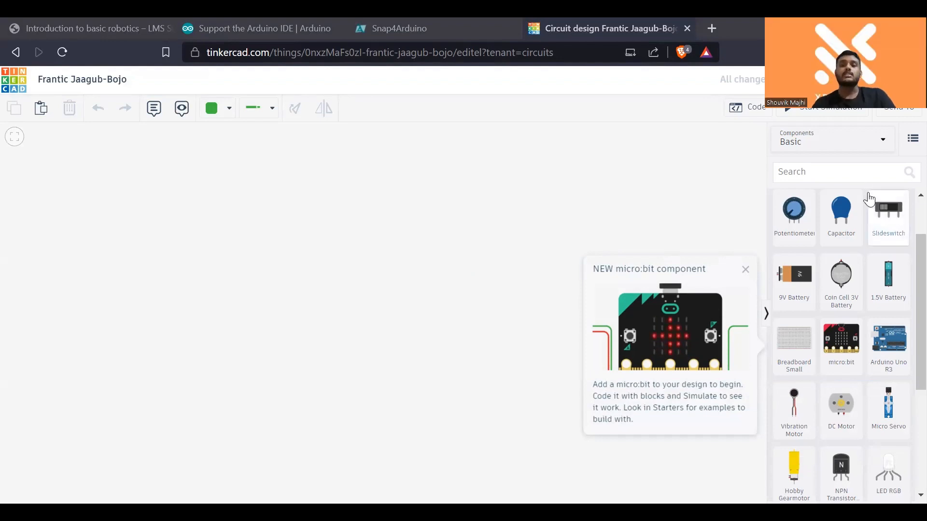
pyautogui.click(745, 271)
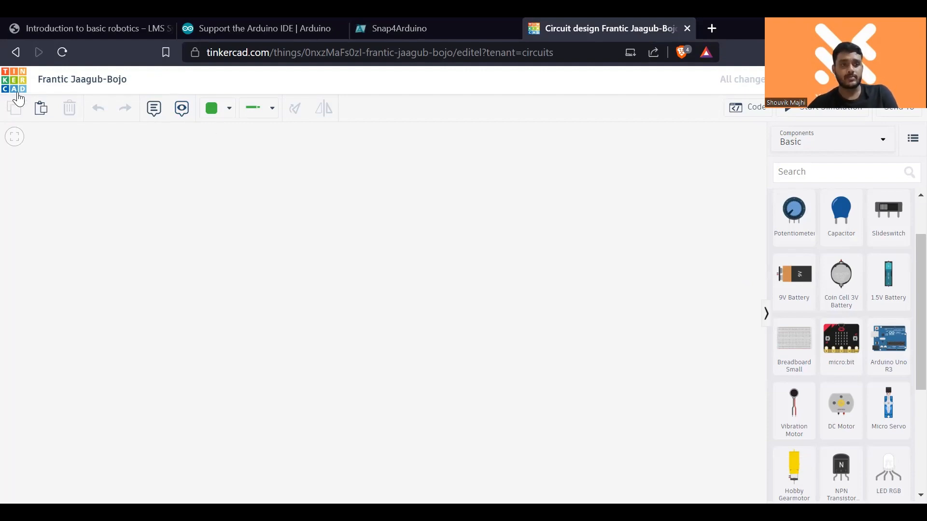
# - Rename the circuit design as XYZ
pyautogui.click(127, 81)
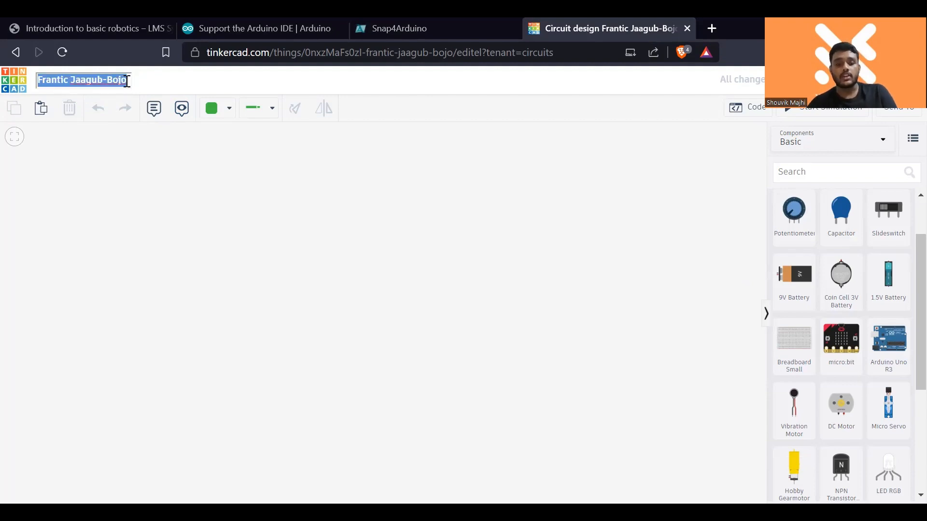
pyautogui.write('X')
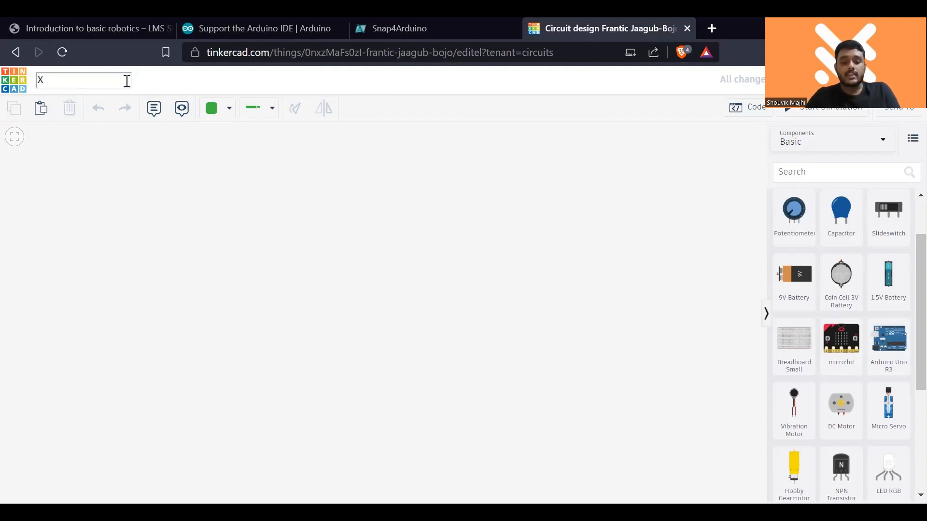
pyautogui.write('YZ')
pyautogui.click(156, 126)
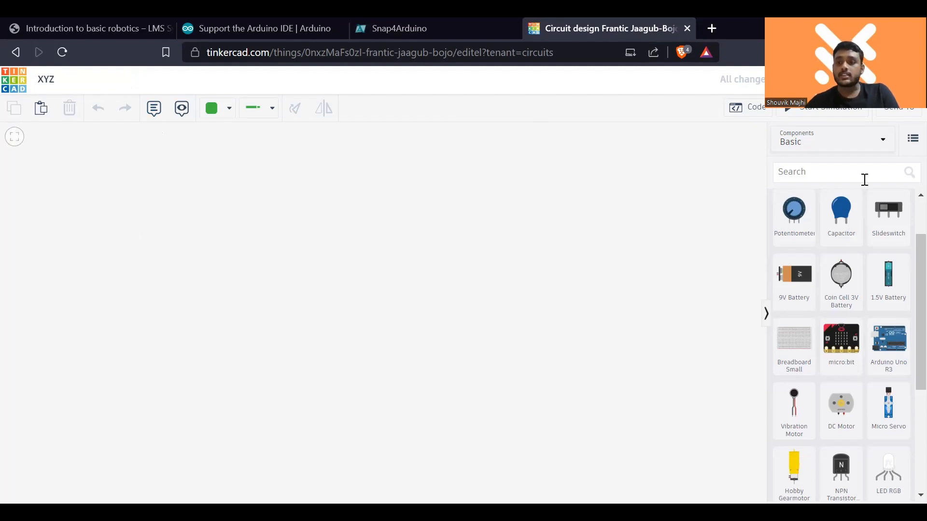
# - Examine the available Basic components and the complete set of starter circuits, and return to the Basic components
pyautogui.scroll(2, 904, 229)
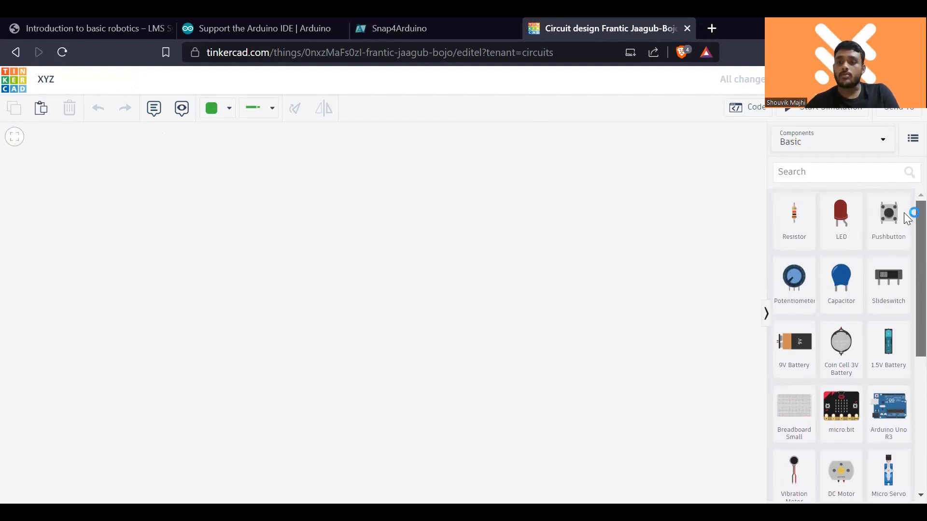
pyautogui.scroll(-1, 907, 265)
pyautogui.scroll(-5, 907, 266)
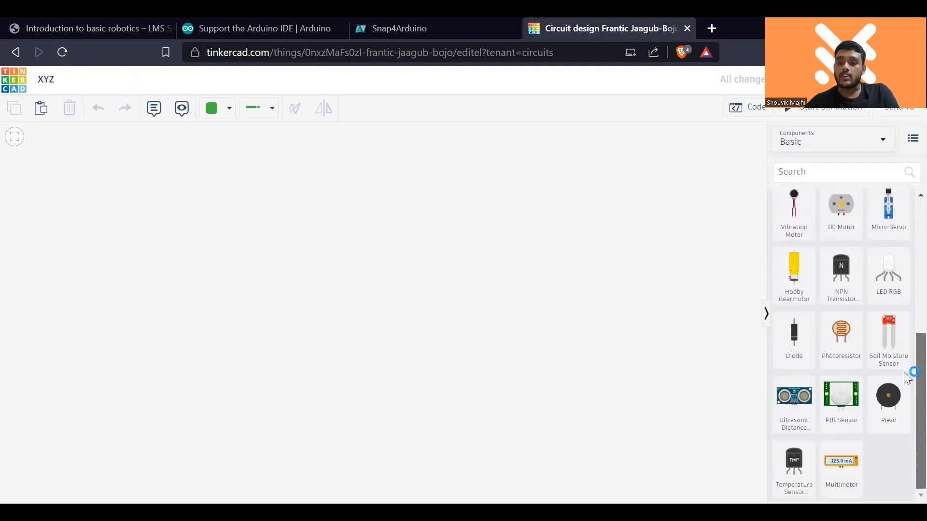
pyautogui.scroll(7, 906, 382)
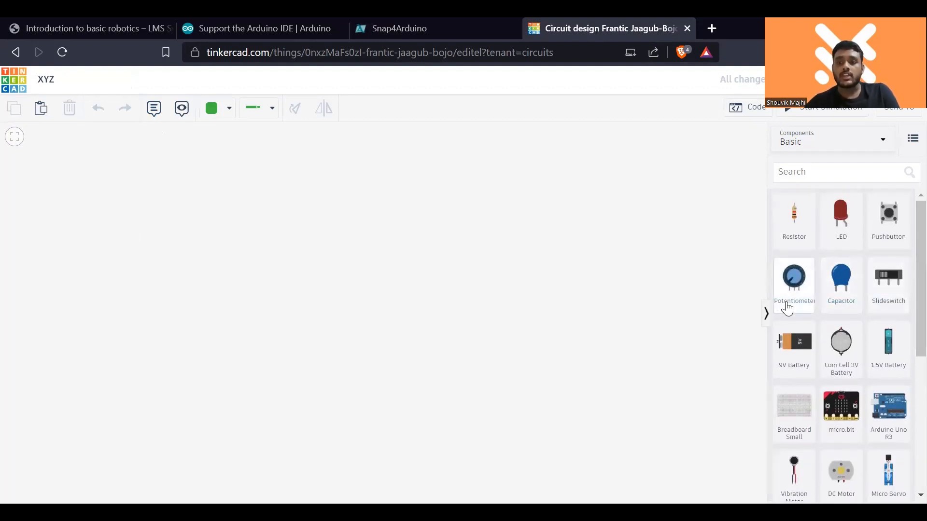
pyautogui.click(872, 149)
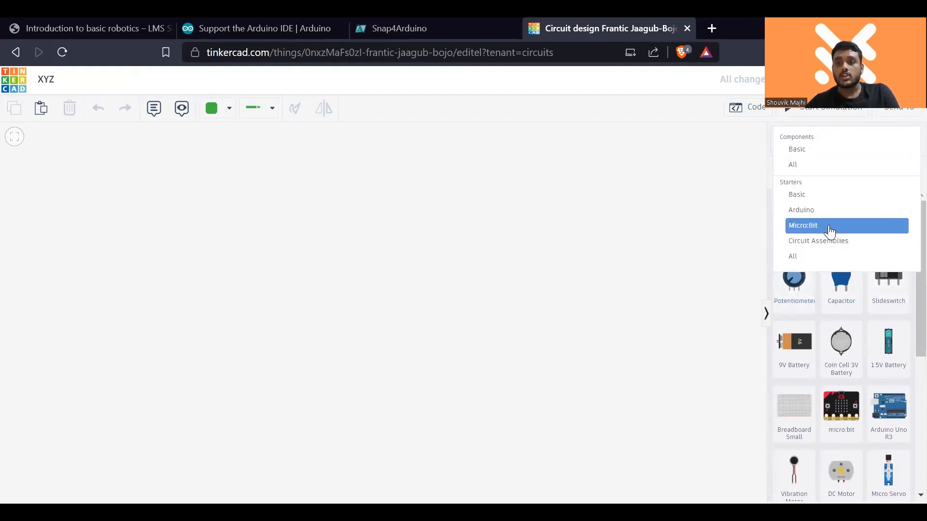
pyautogui.click(830, 258)
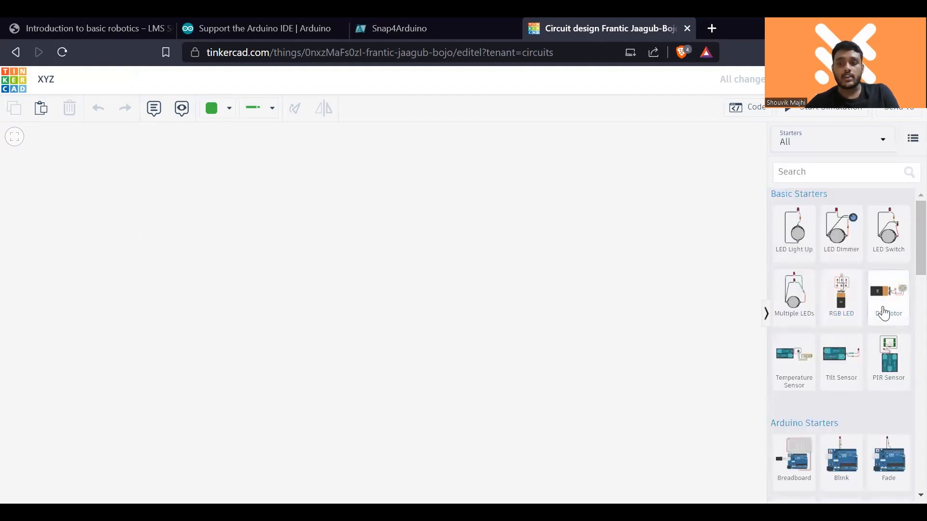
pyautogui.scroll(-3, 887, 310)
pyautogui.scroll(3, 885, 300)
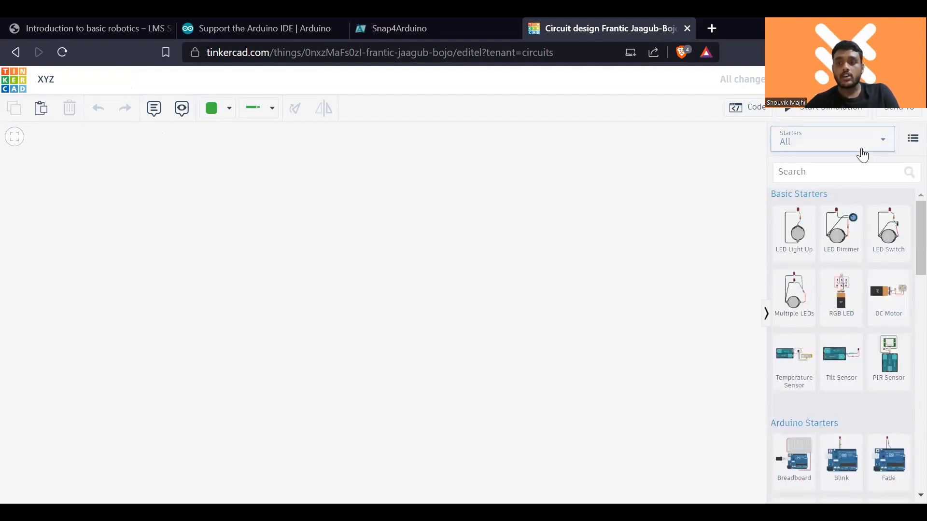
pyautogui.click(860, 145)
pyautogui.click(842, 150)
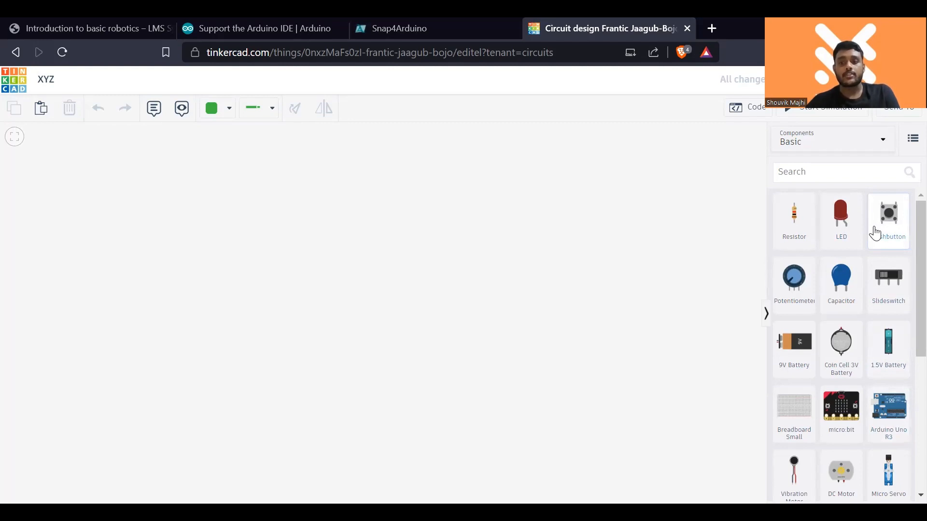
pyautogui.scroll(-3, 856, 360)
pyautogui.scroll(1, 859, 362)
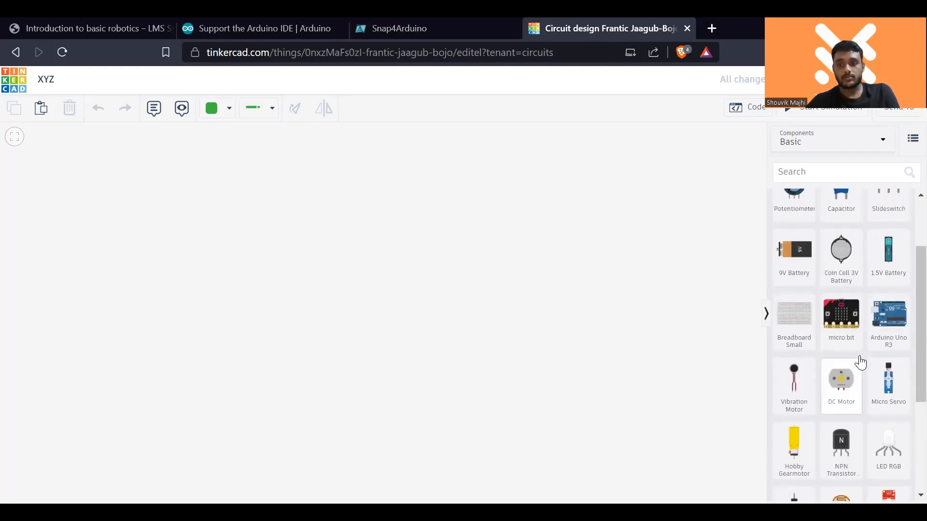
pyautogui.scroll(2, 860, 362)
pyautogui.scroll(-2, 869, 367)
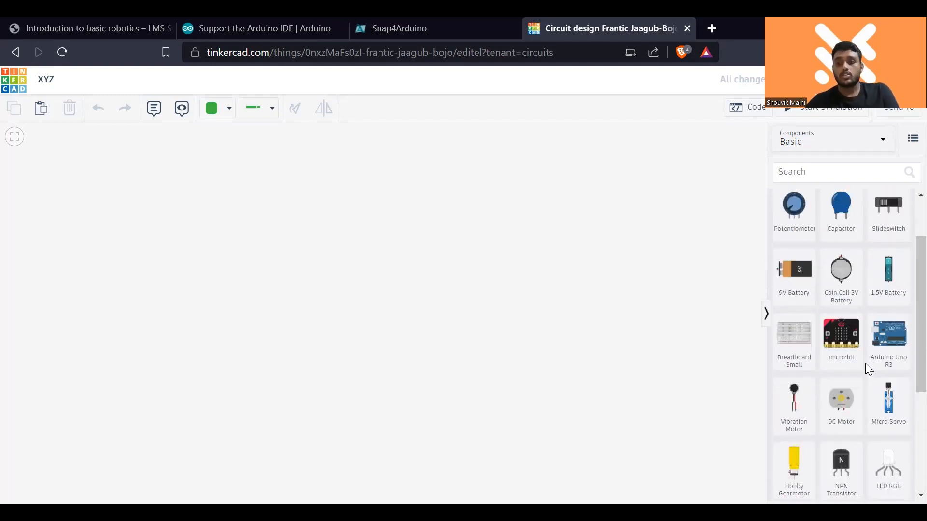
# - Search the components for breadboard, add the full-size Breadboard and reposition it so it sits entirely within the visible workspace
pyautogui.click(849, 174)
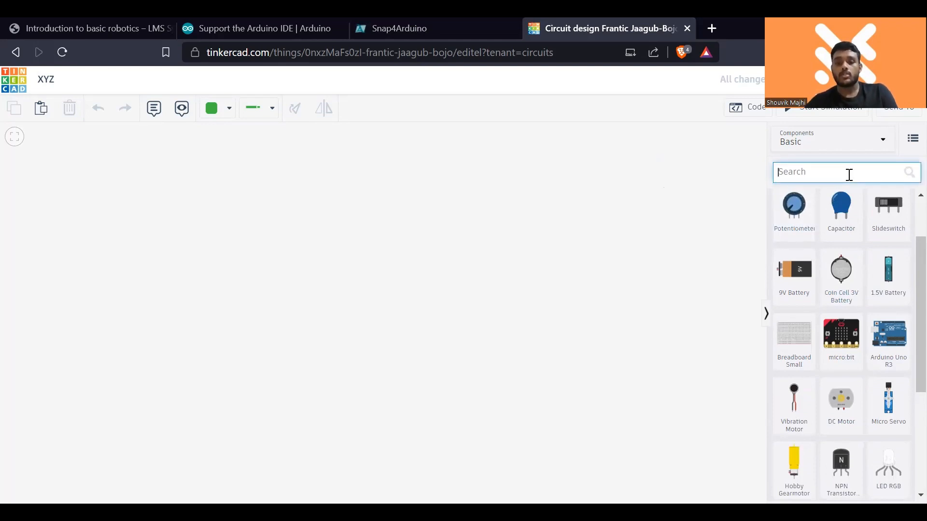
pyautogui.write('bread')
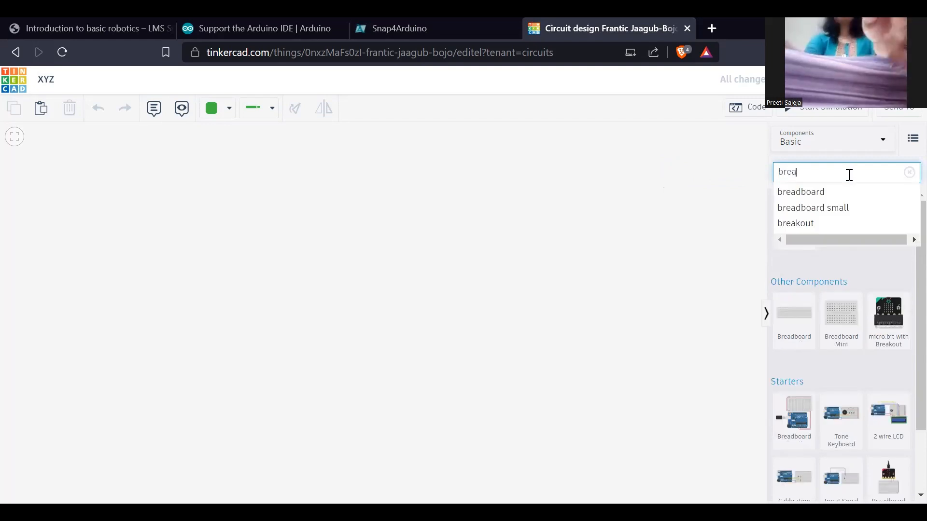
pyautogui.click(834, 198)
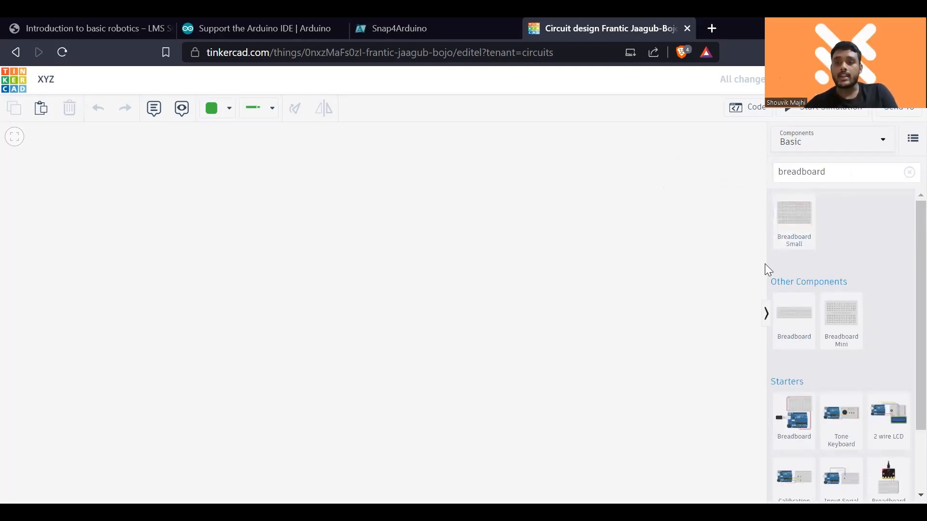
pyautogui.click(793, 322)
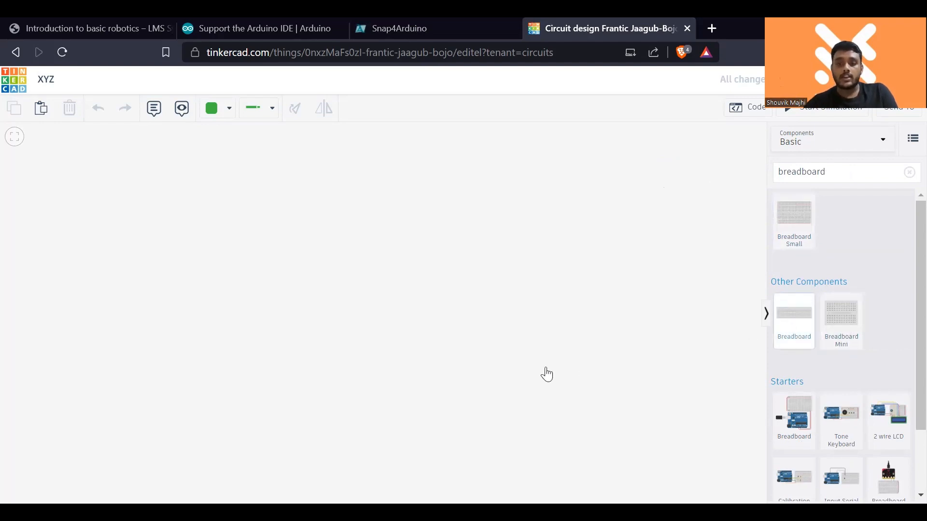
pyautogui.click(332, 319)
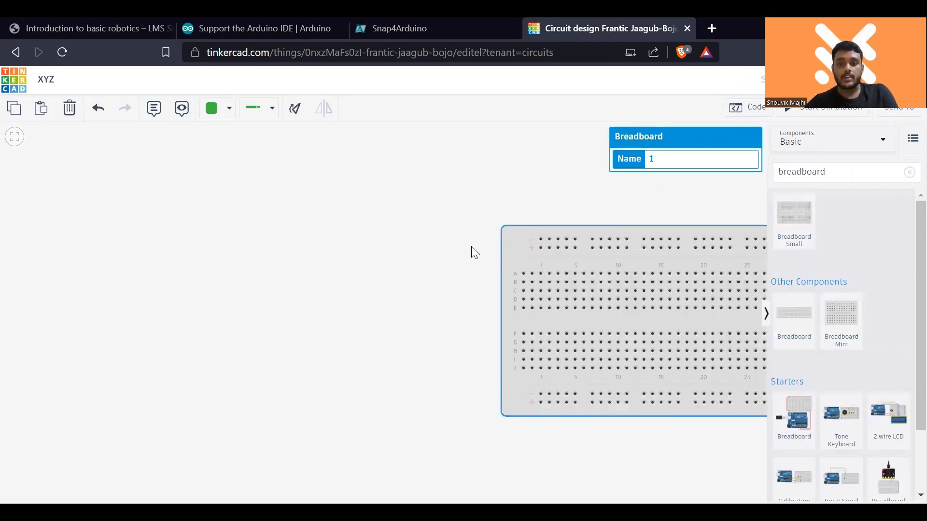
pyautogui.moveTo(471, 247); pyautogui.dragTo(137, 257)
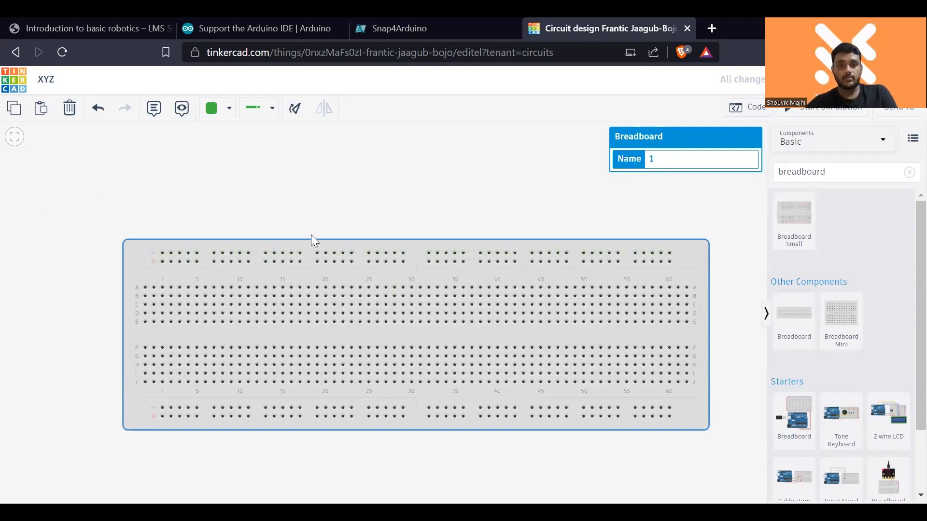
pyautogui.moveTo(302, 245); pyautogui.dragTo(283, 239)
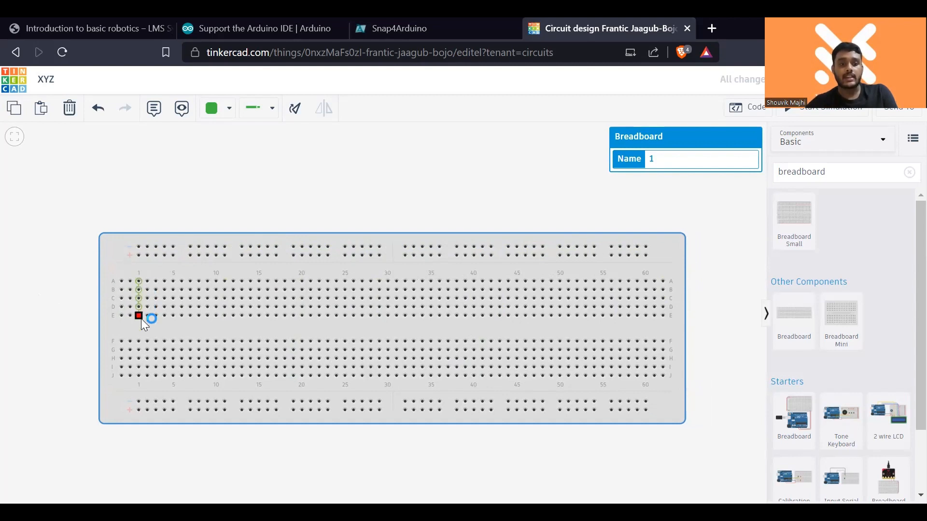
# - Draw a trial wire from the breadboard's first row A hole to the upper negative rail and delete it
pyautogui.click(122, 281)
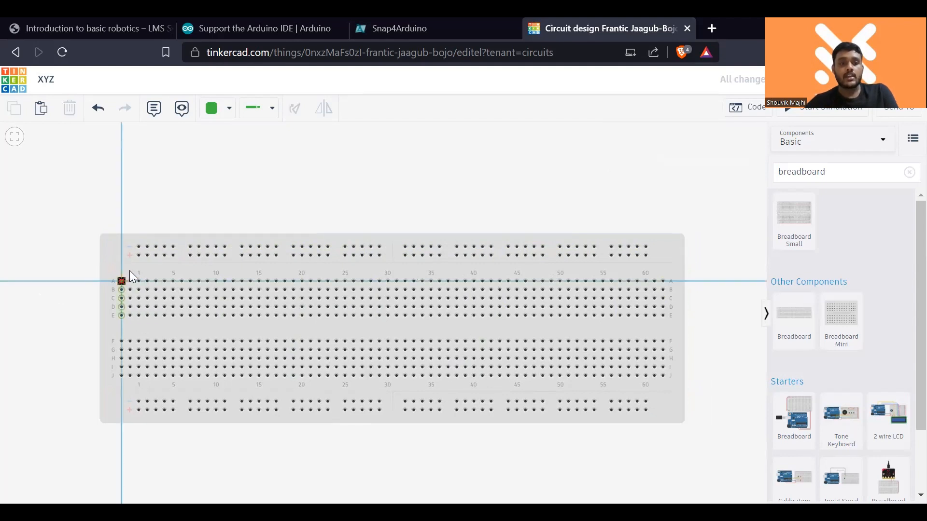
pyautogui.click(121, 216)
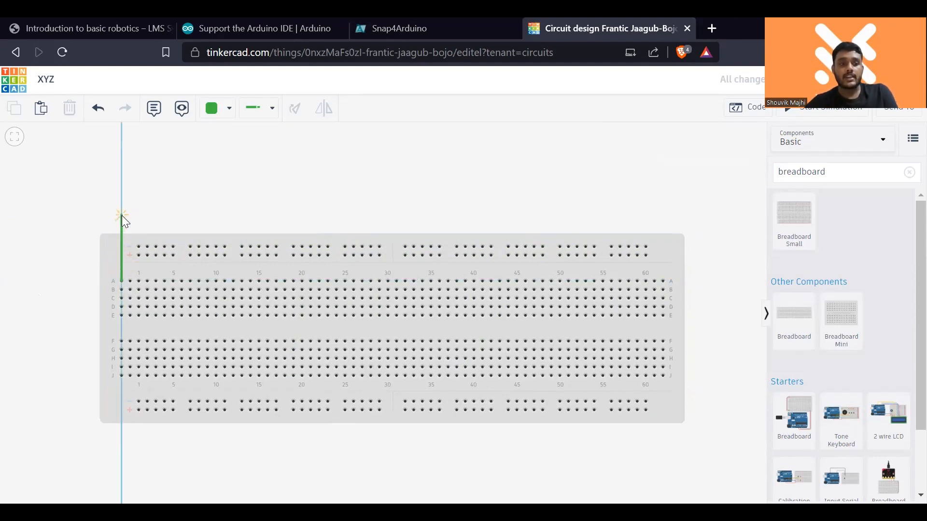
pyautogui.click(138, 244)
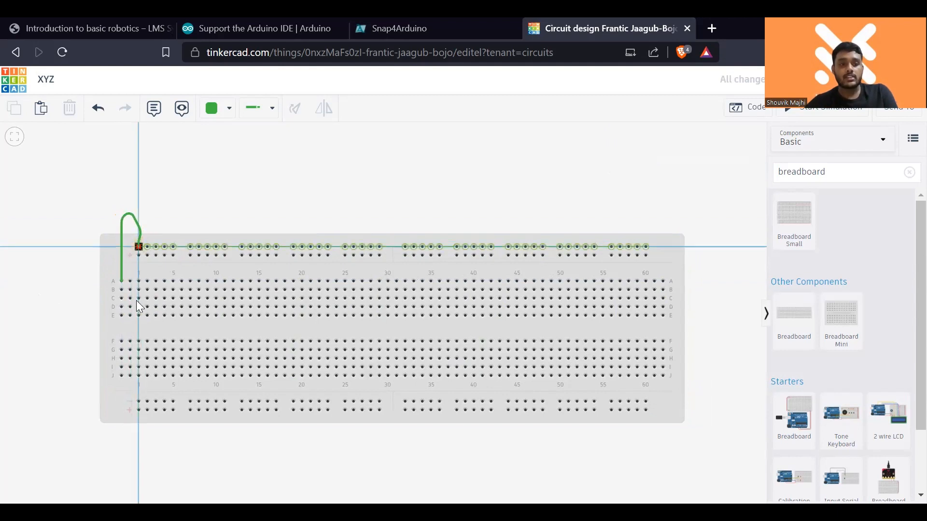
pyautogui.click(122, 316)
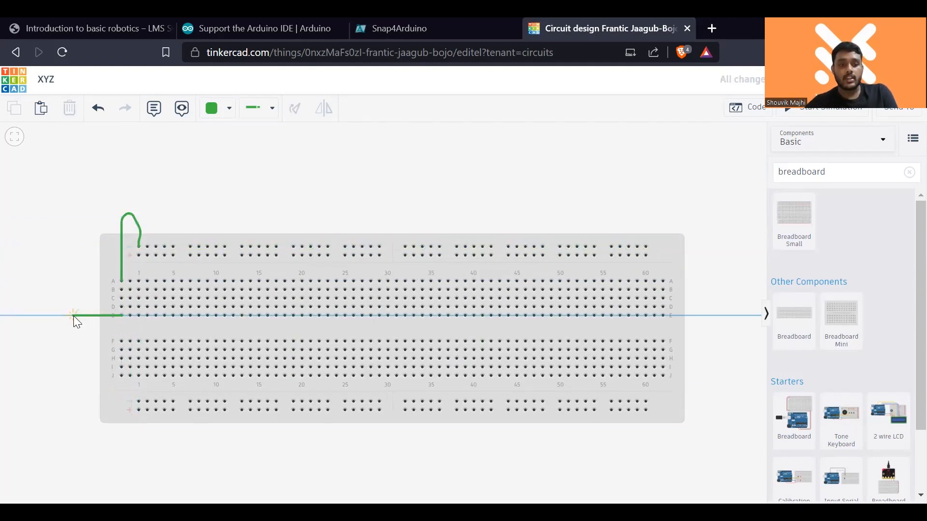
pyautogui.click(74, 316)
pyautogui.press('Escape')
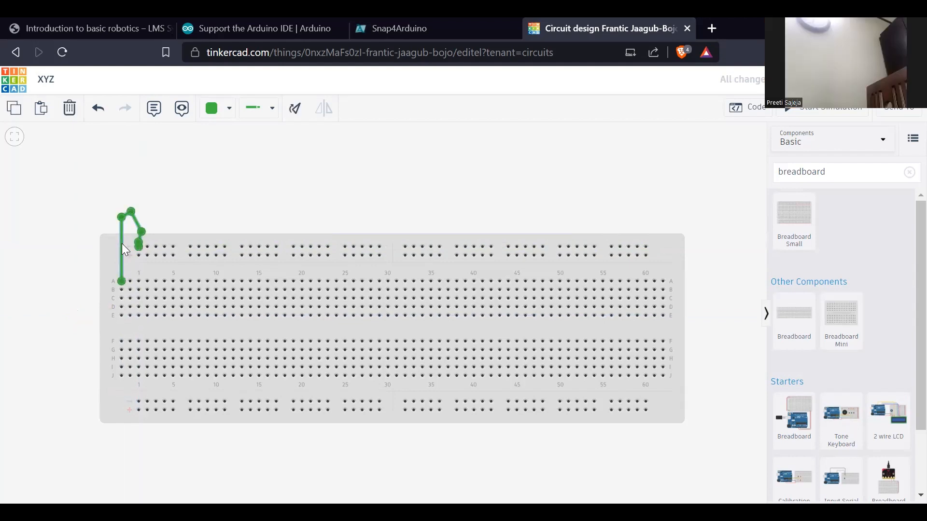
pyautogui.press('Delete')
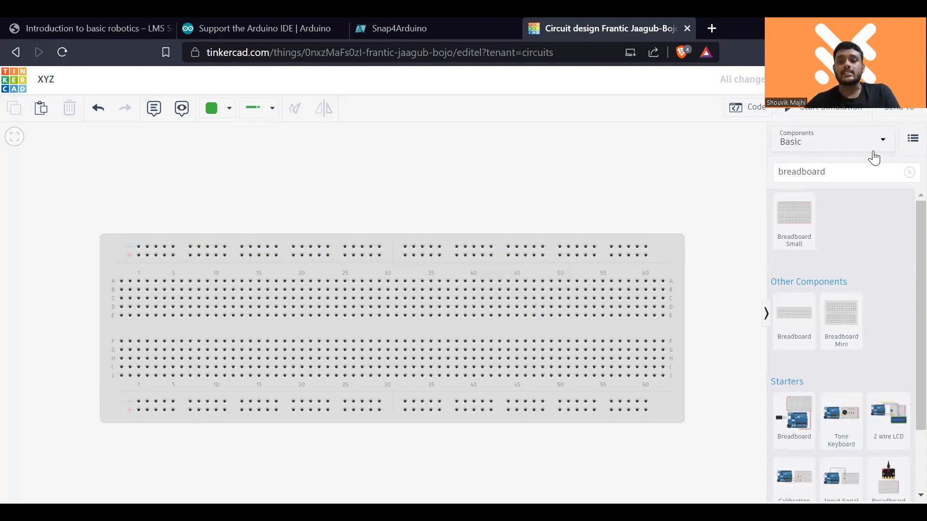
# - Clear the component search and place a red LED on the breadboard with its legs in row E, columns 5 and 6
pyautogui.click(910, 174)
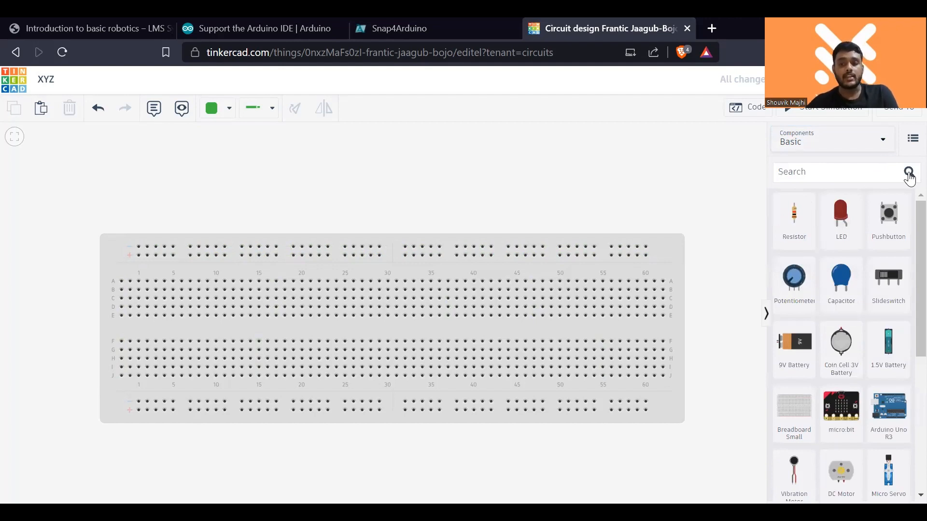
pyautogui.click(850, 178)
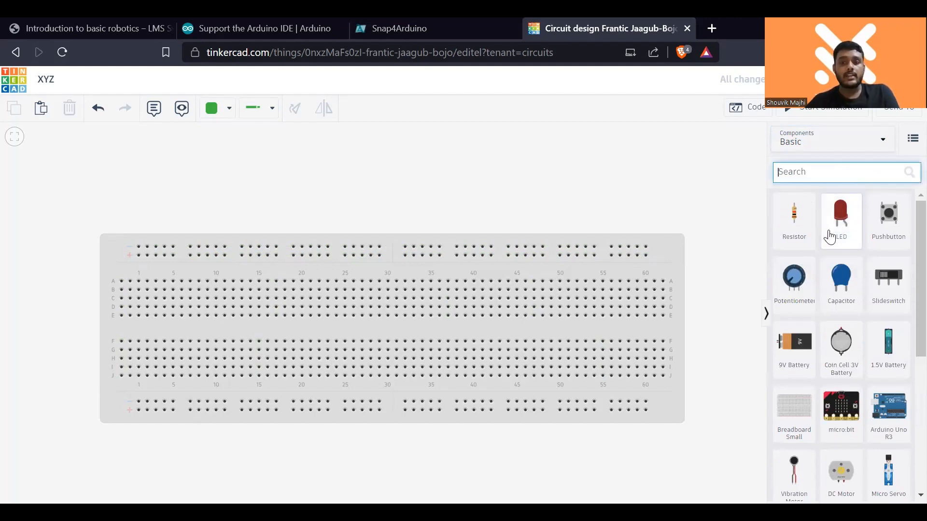
pyautogui.moveTo(843, 225); pyautogui.dragTo(127, 324)
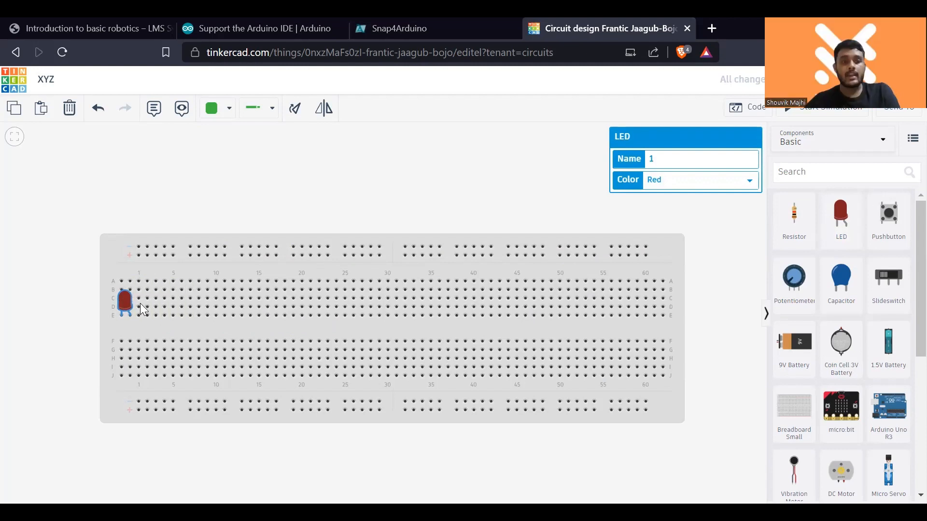
pyautogui.moveTo(125, 303); pyautogui.dragTo(175, 301)
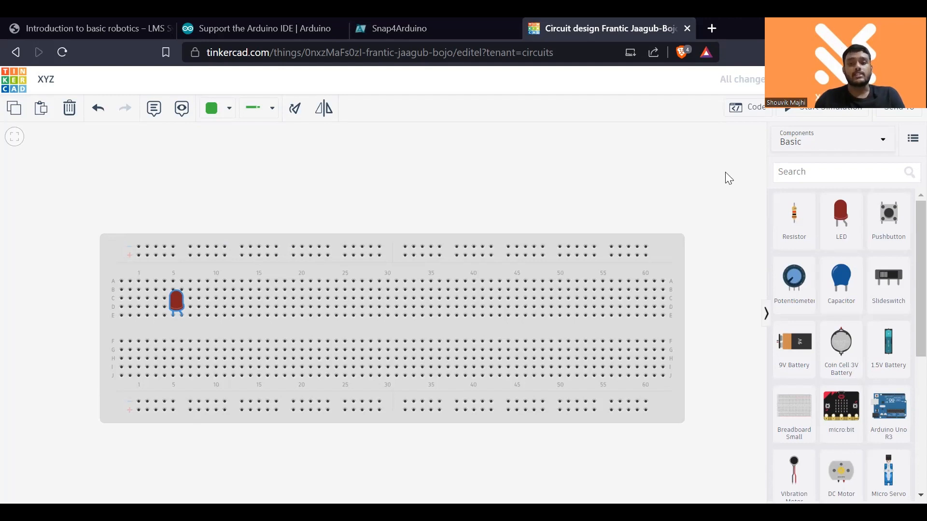
# - Place a resistor vertically in column 6 across the breadboard's centre gap, directly below the LED's second leg
pyautogui.moveTo(797, 239); pyautogui.dragTo(184, 355)
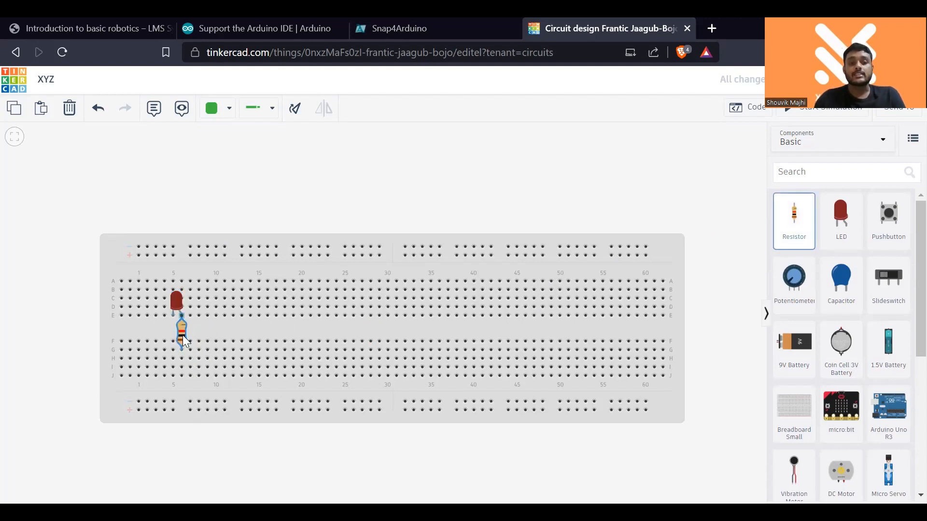
pyautogui.click(183, 335)
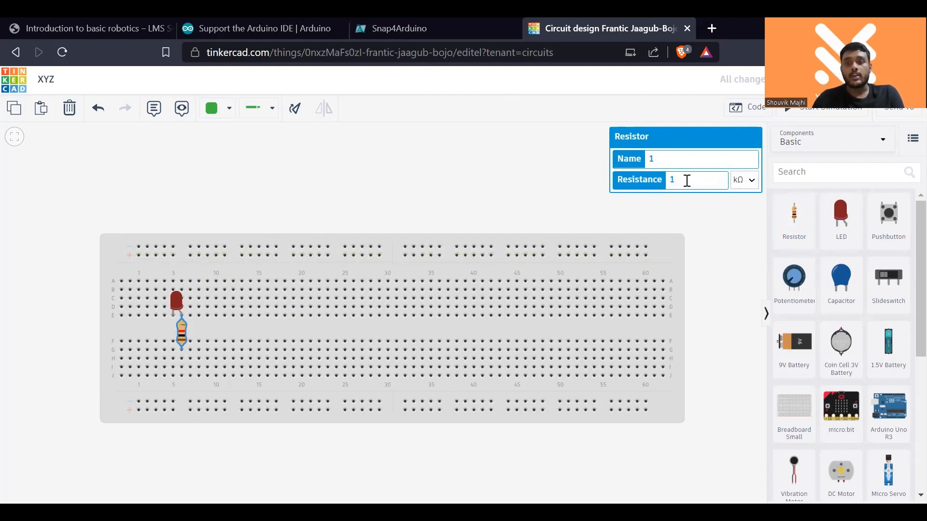
# - Keep the resistor's resistance unit at kΩ and place a 9V Battery above the breadboard
pyautogui.click(751, 183)
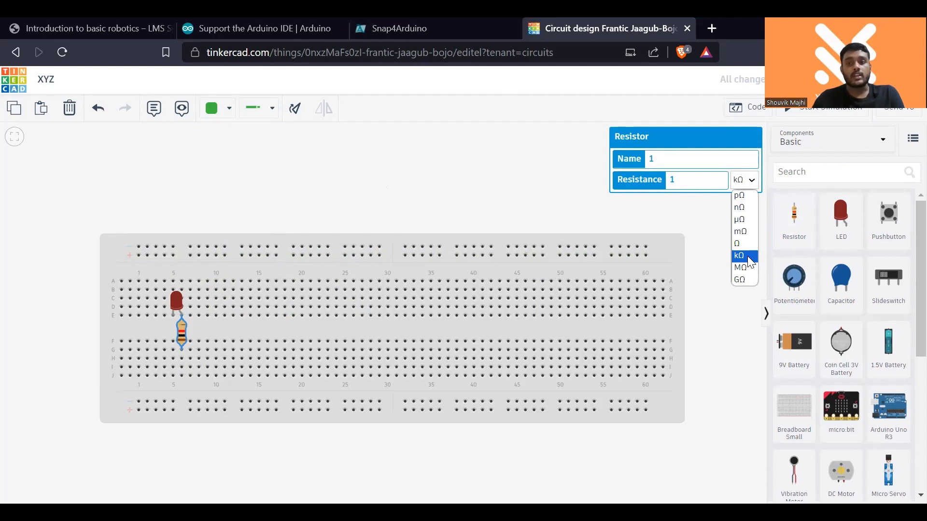
pyautogui.click(748, 257)
pyautogui.click(710, 266)
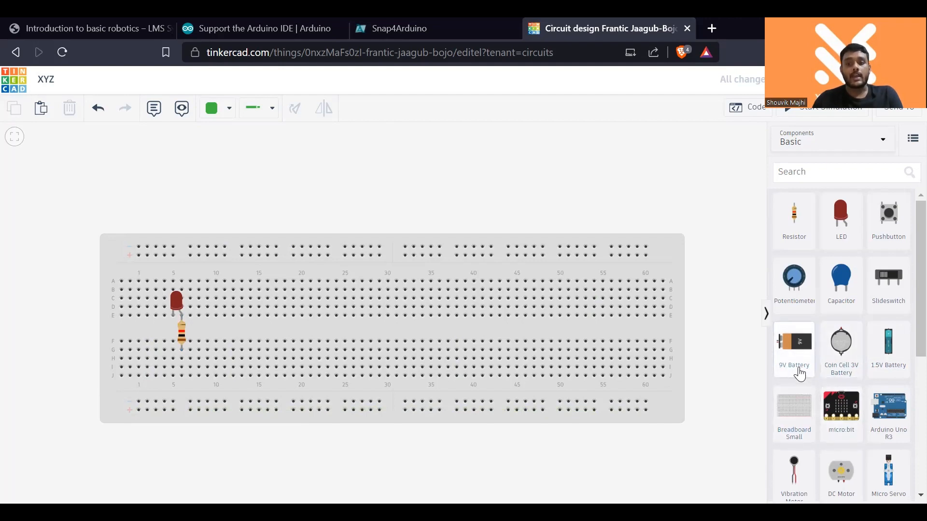
pyautogui.moveTo(803, 362); pyautogui.dragTo(273, 190)
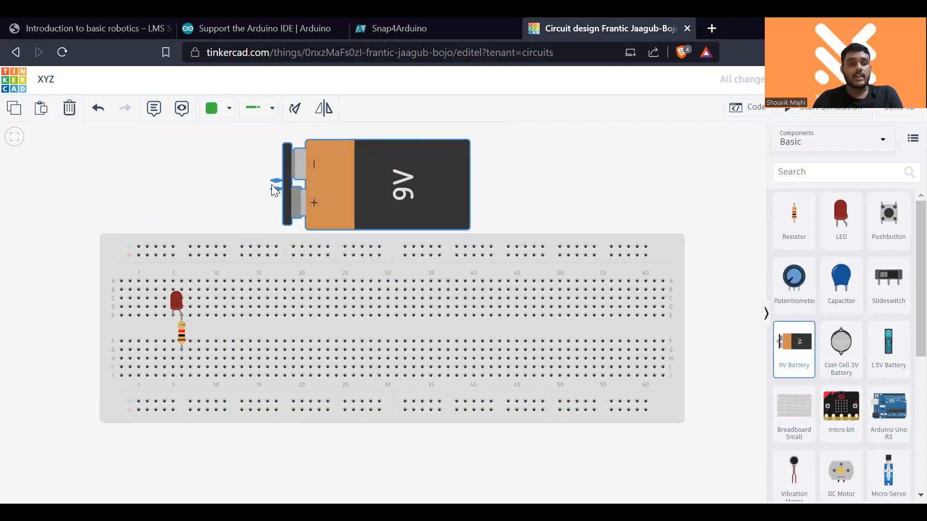
pyautogui.click(390, 155)
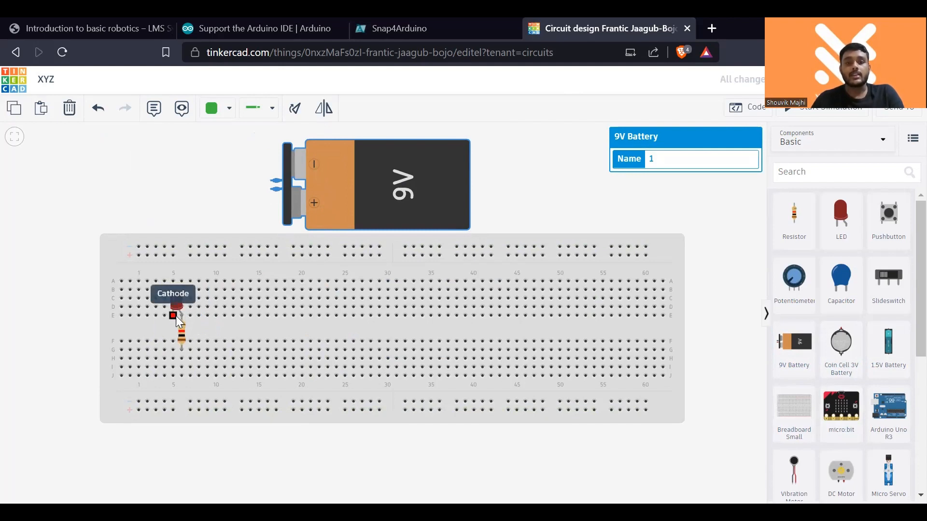
# - Wire row A, column 5 to the battery's negative terminal with a squared corner and colour the wire black
pyautogui.click(172, 282)
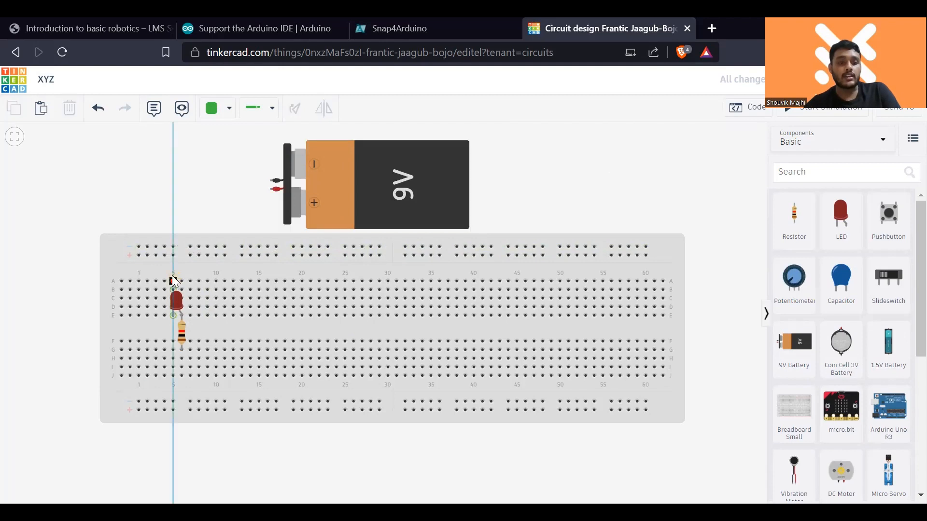
pyautogui.click(173, 184)
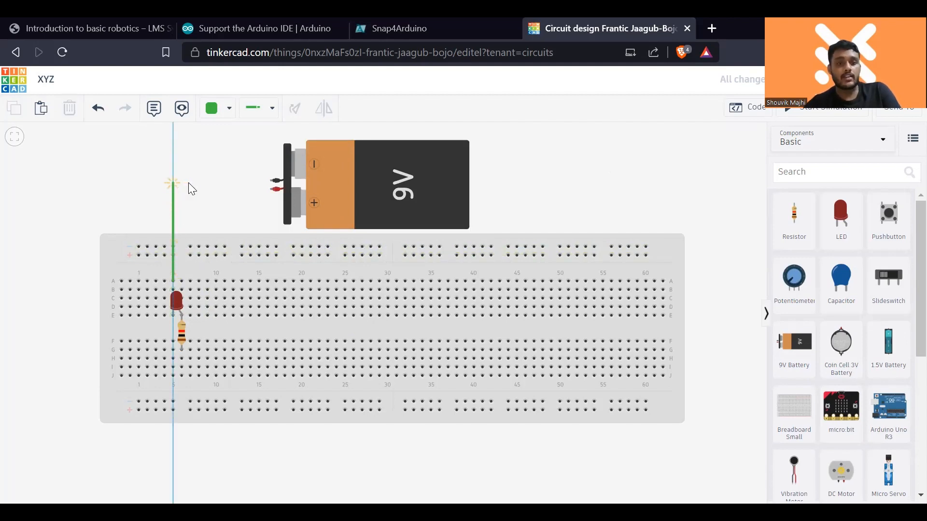
pyautogui.click(272, 181)
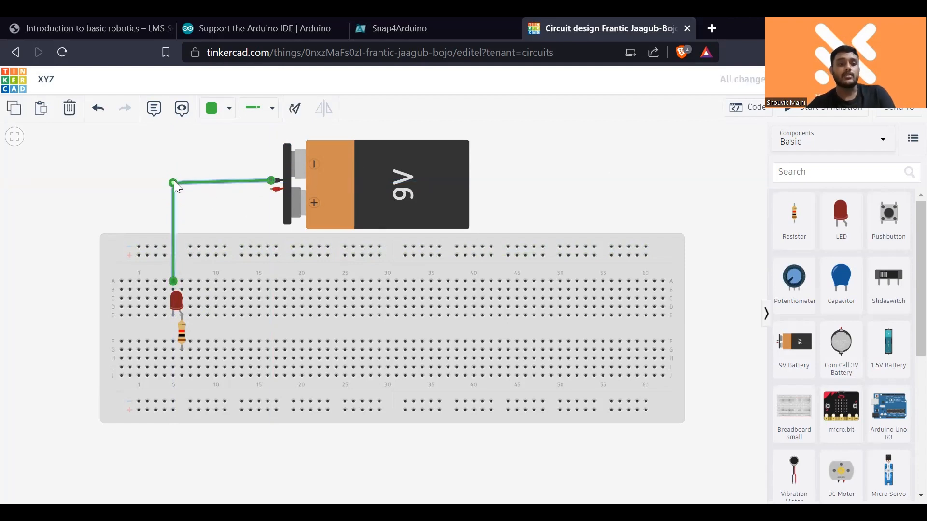
pyautogui.moveTo(173, 183); pyautogui.dragTo(174, 180)
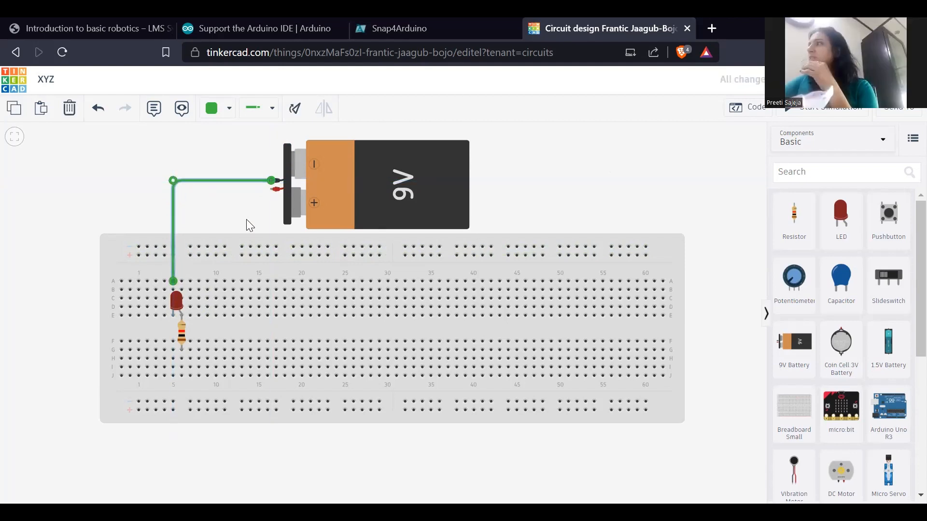
pyautogui.click(228, 114)
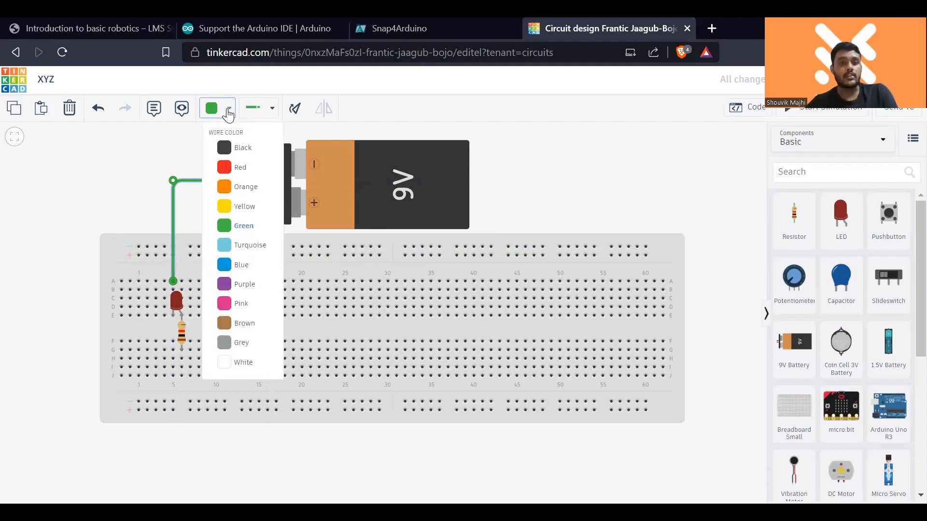
pyautogui.click(247, 153)
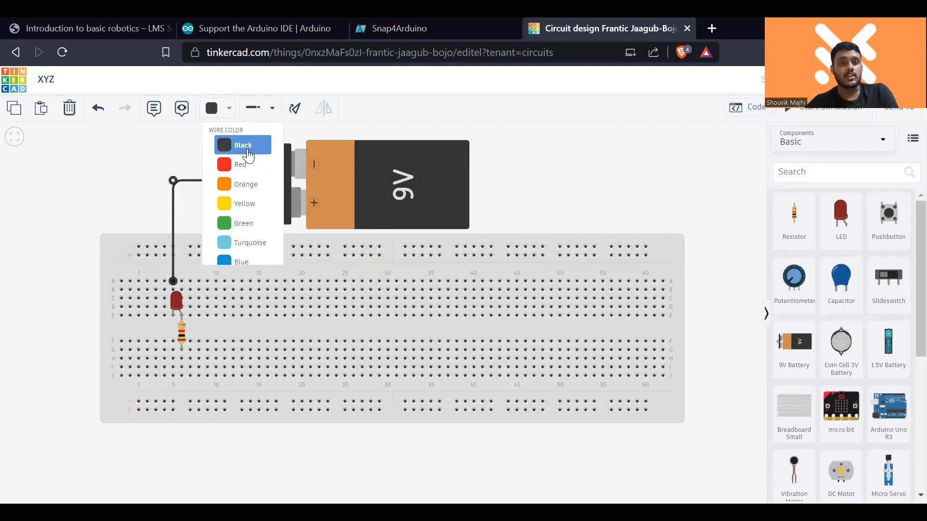
# - Wire row J, column 6 to the battery's positive terminal with one bend and colour the wire red
pyautogui.click(181, 375)
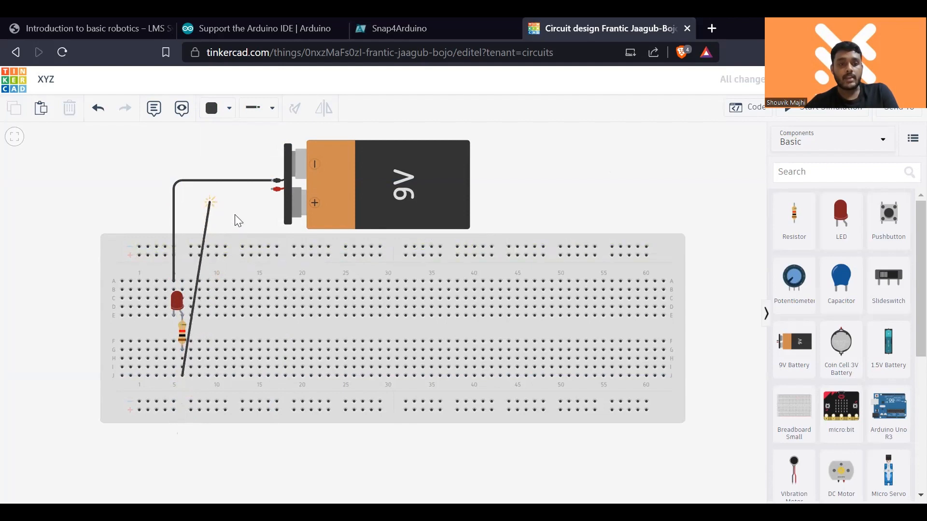
pyautogui.click(237, 195)
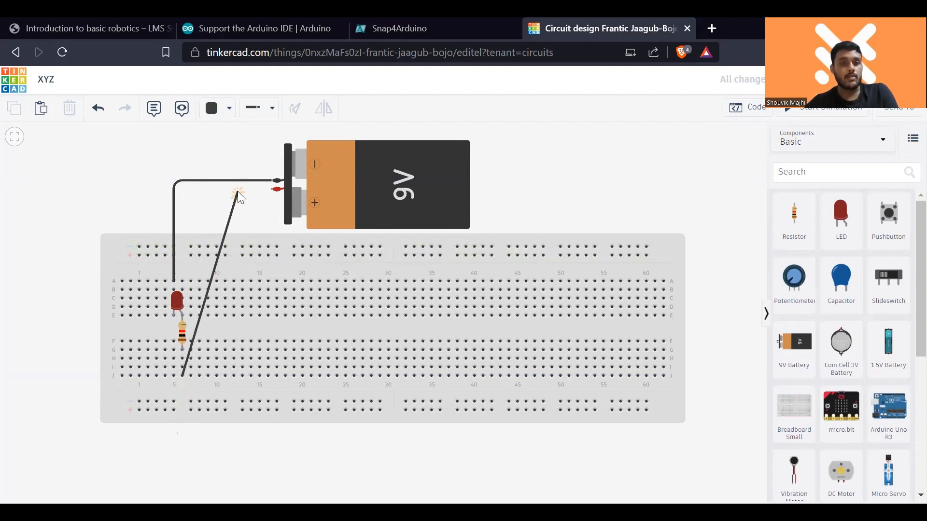
pyautogui.click(275, 189)
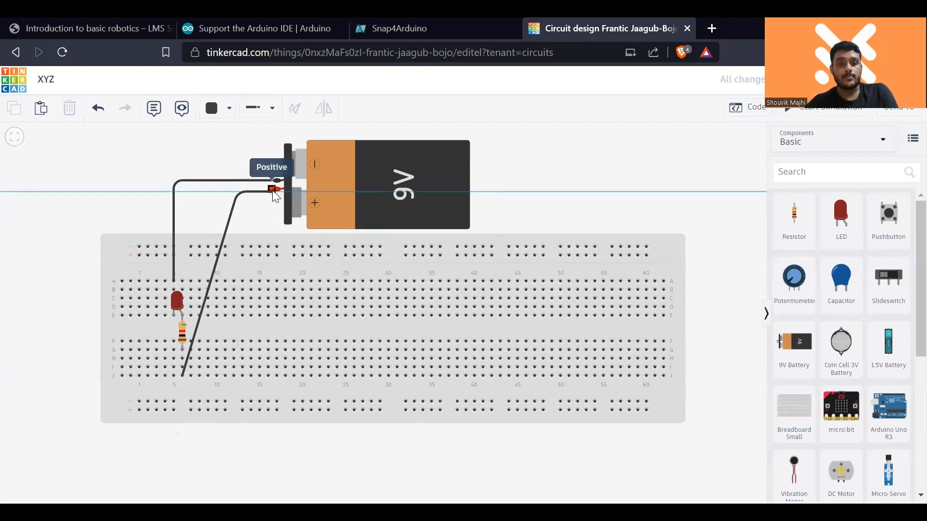
pyautogui.click(273, 190)
pyautogui.click(222, 115)
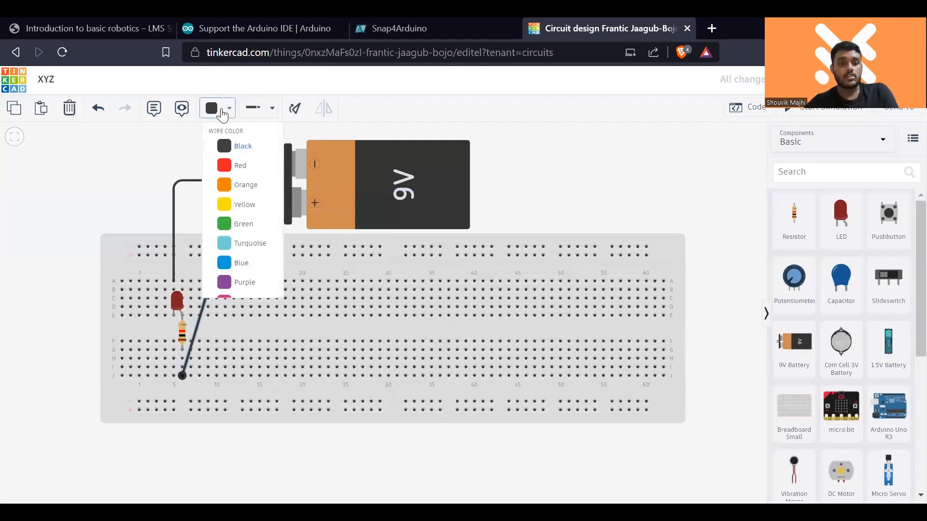
pyautogui.click(247, 170)
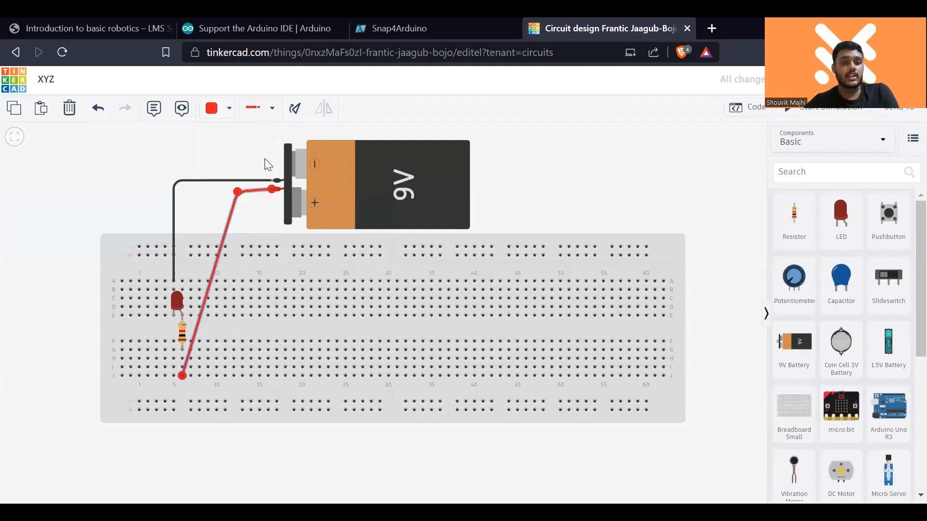
pyautogui.click(245, 142)
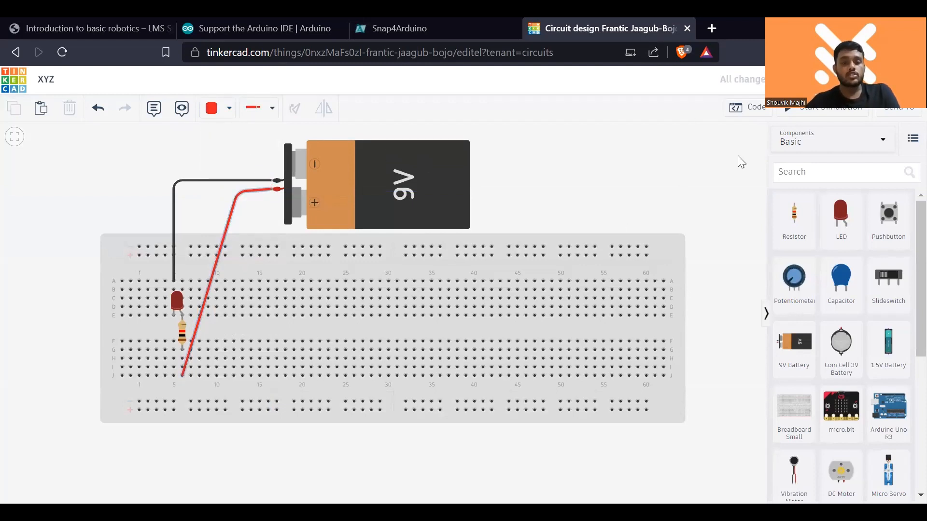
# - Simulate the circuit with the resistor in place twice, stopping the simulation after each run
pyautogui.click(786, 112)
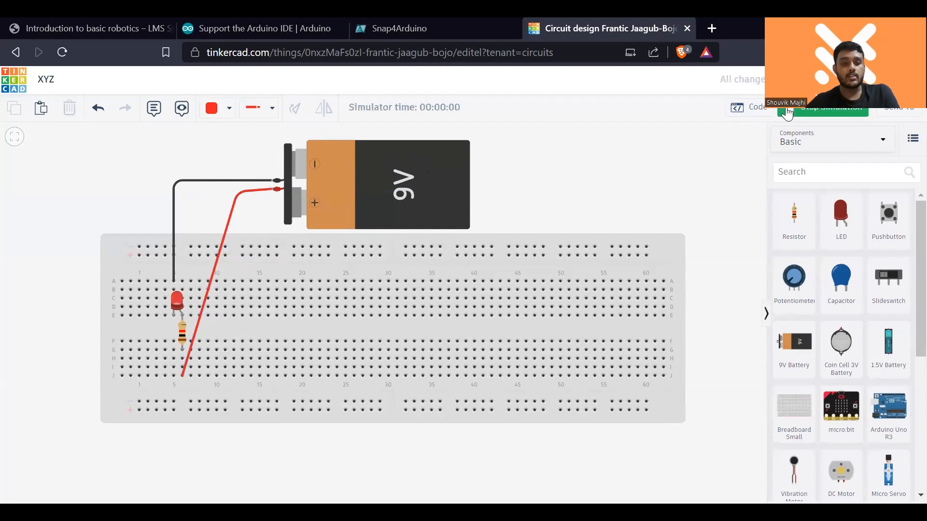
pyautogui.click(786, 112)
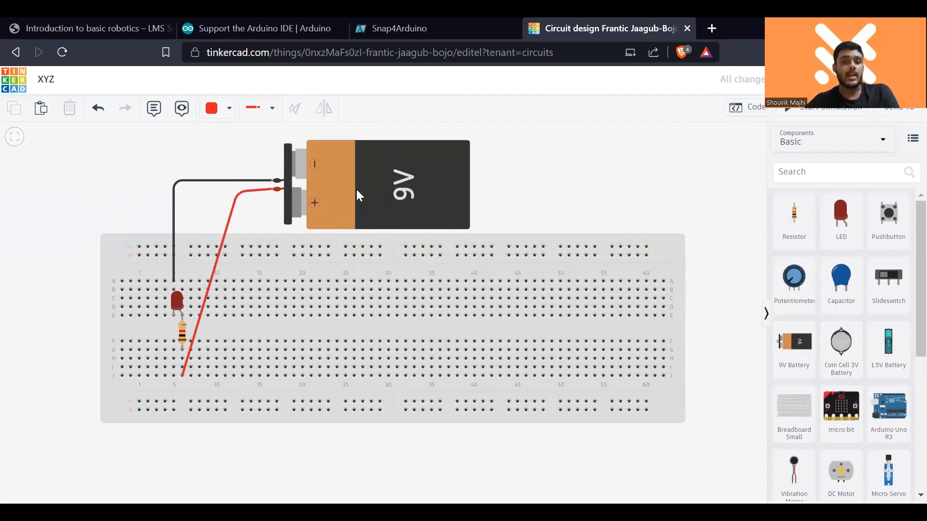
pyautogui.click(829, 112)
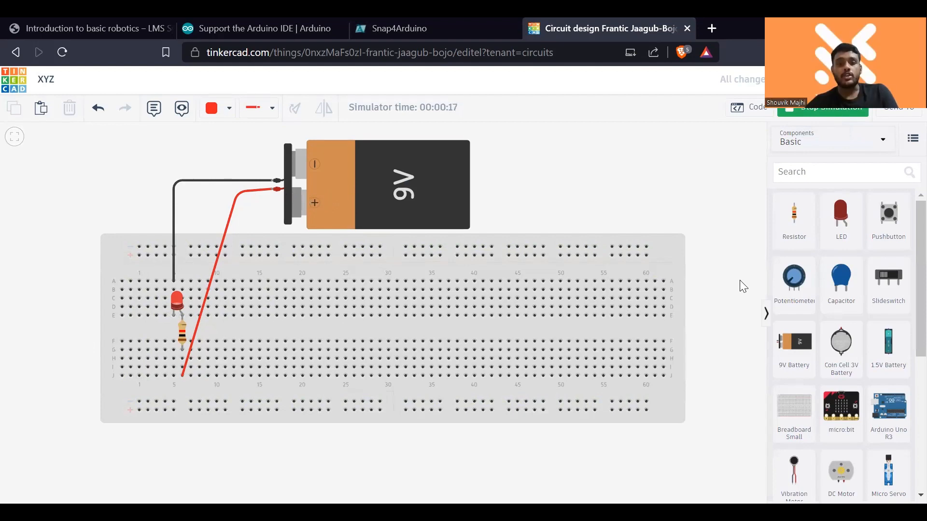
pyautogui.moveTo(728, 289); pyautogui.dragTo(748, 283)
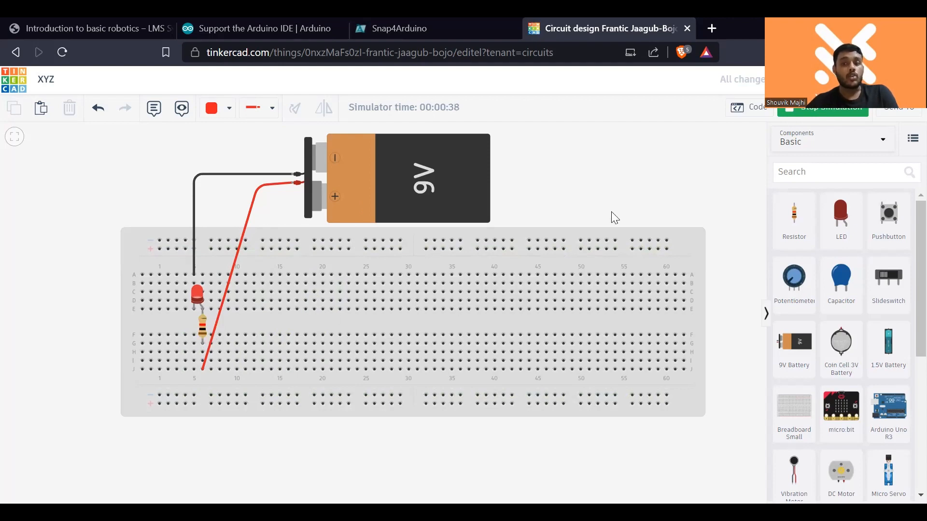
pyautogui.click(818, 115)
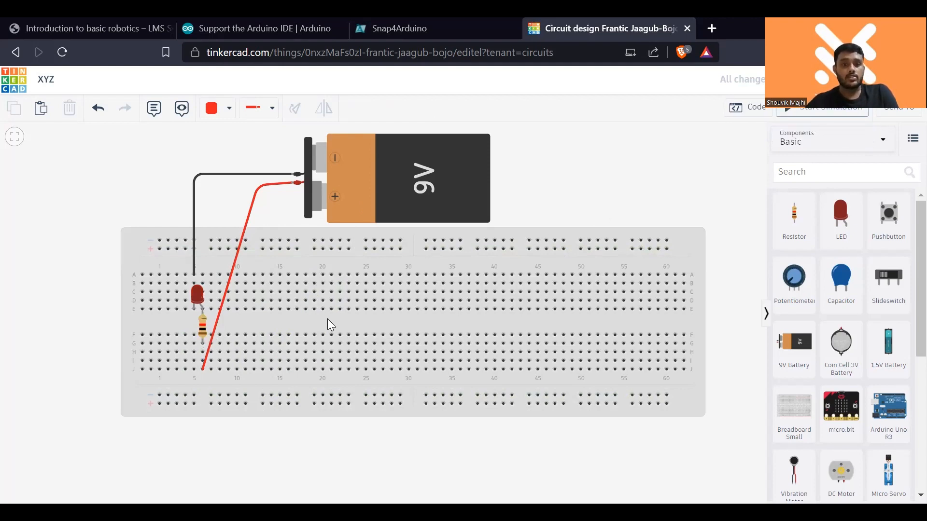
# - Delete the resistor and move the red wire's breadboard end to the LED's second leg in row E, column 6
pyautogui.click(202, 331)
pyautogui.press('Delete')
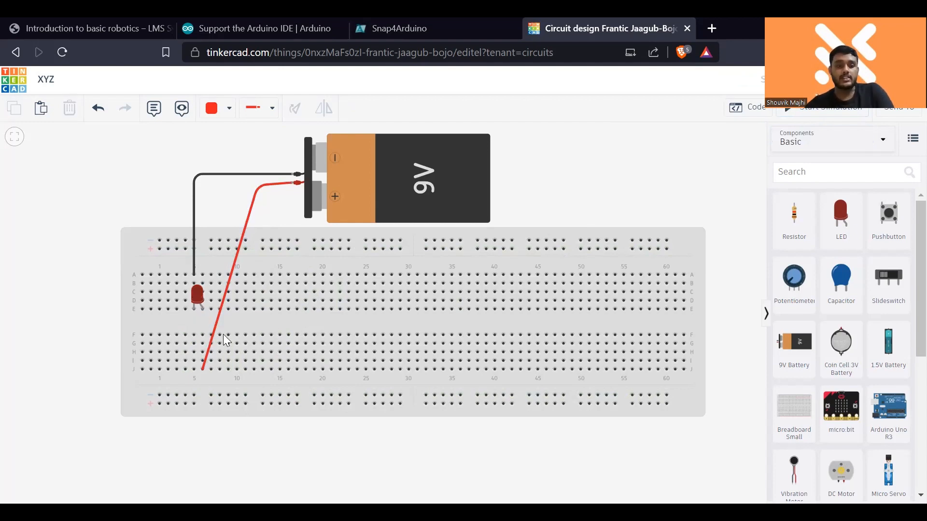
pyautogui.click(212, 340)
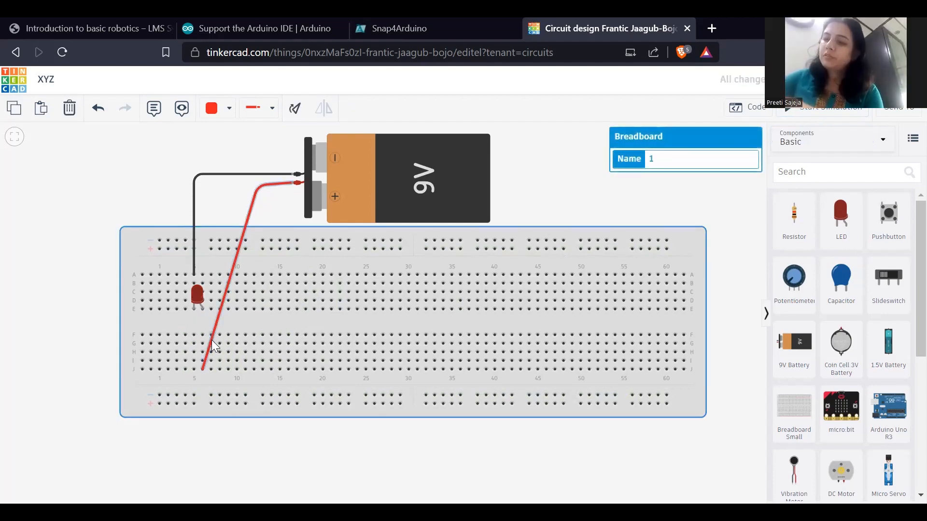
pyautogui.click(211, 340)
pyautogui.moveTo(201, 367); pyautogui.dragTo(203, 308)
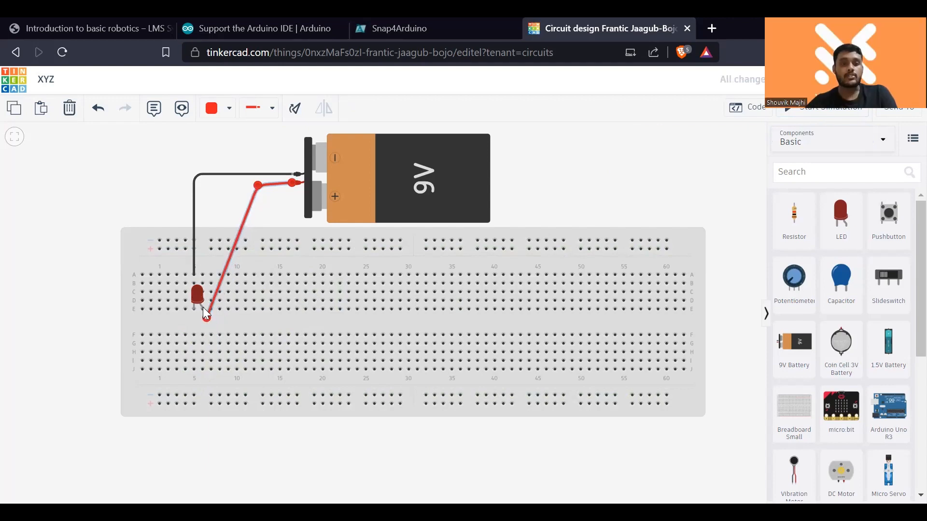
# - Simulate the circuit with the LED wired directly to the battery, and stop the simulation
pyautogui.click(142, 222)
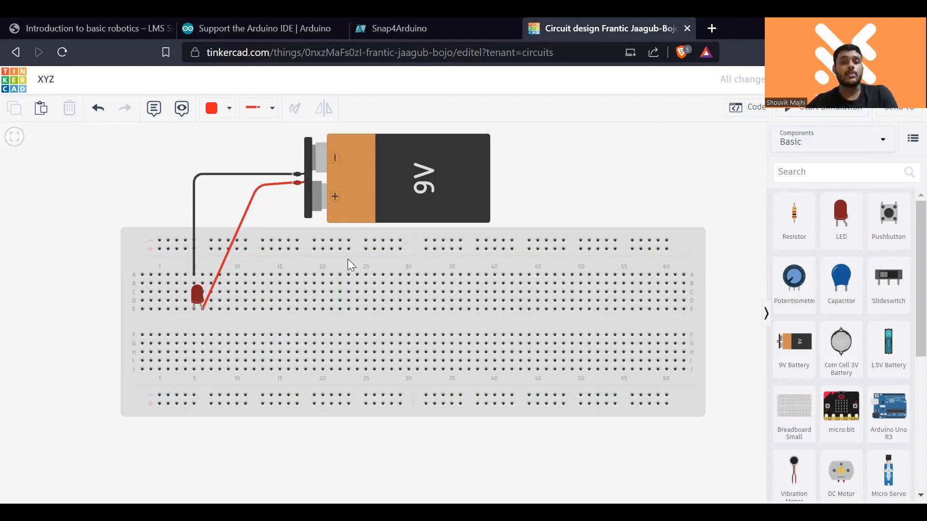
pyautogui.click(849, 116)
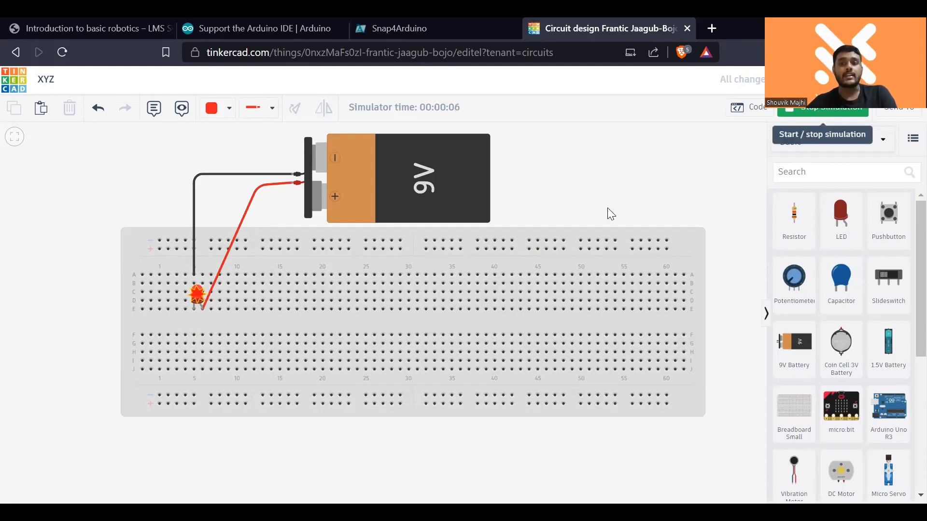
pyautogui.click(826, 112)
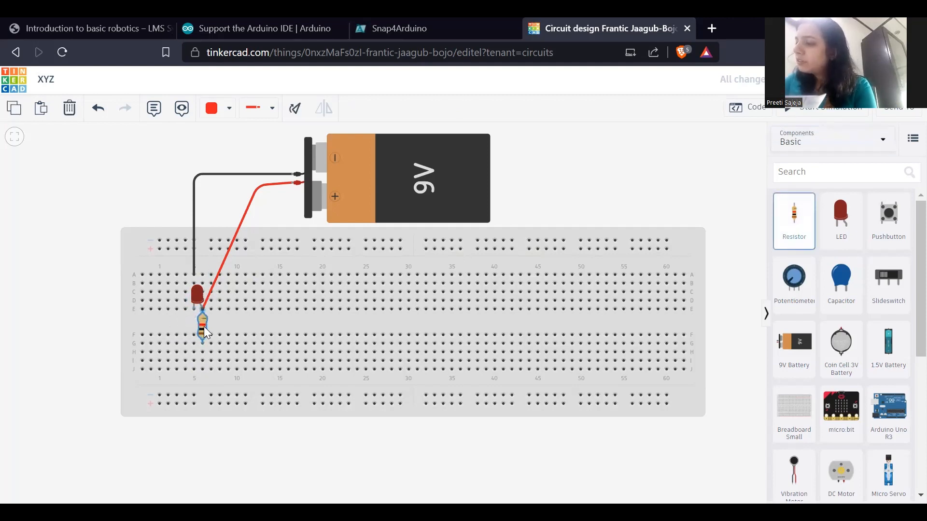
# - Place a resistor vertically in column 6 across the centre gap and move the red wire's breadboard end to row H, column 6
pyautogui.click(204, 327)
pyautogui.click(216, 300)
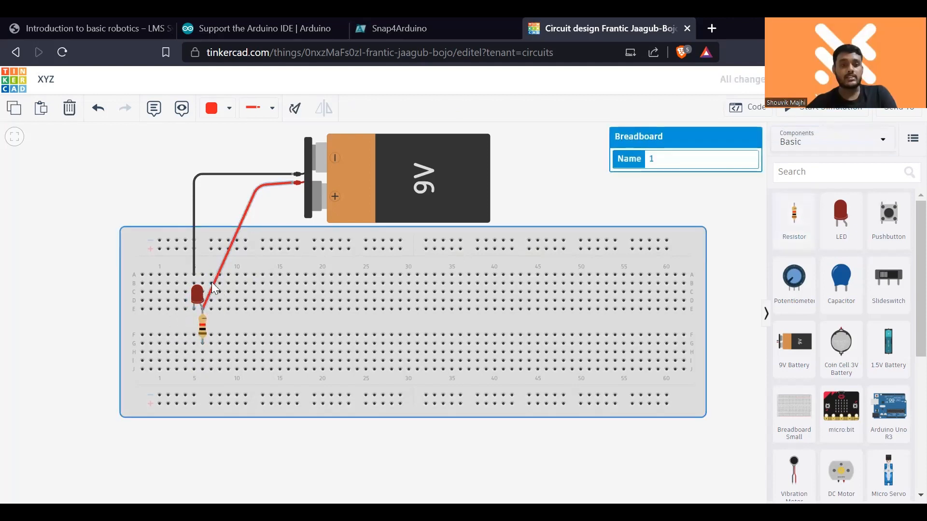
pyautogui.click(236, 234)
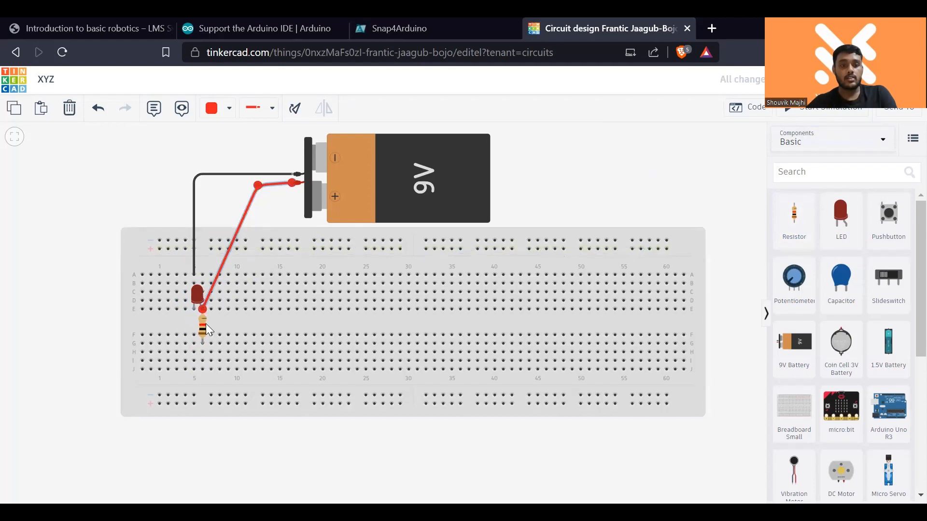
pyautogui.moveTo(209, 329); pyautogui.dragTo(201, 351)
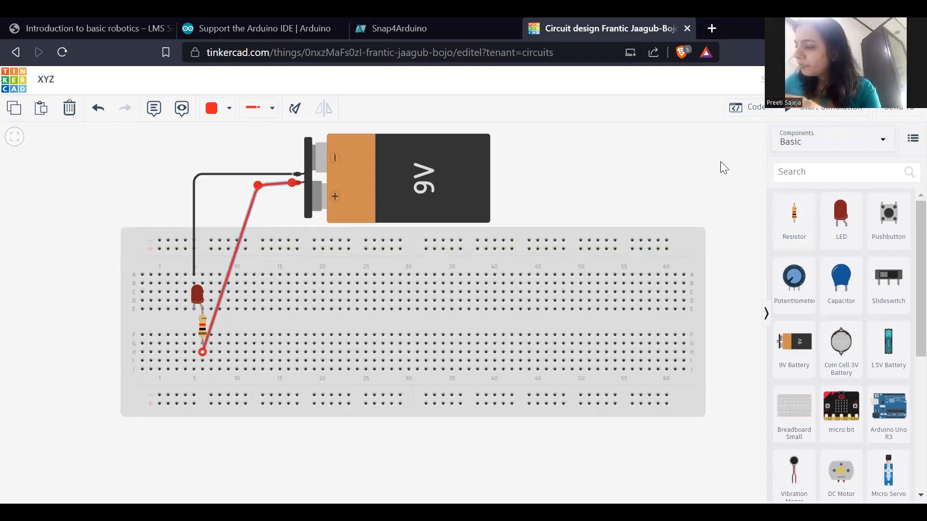
# - Simulate the circuit with the replaced resistor and stop the simulation
pyautogui.click(830, 110)
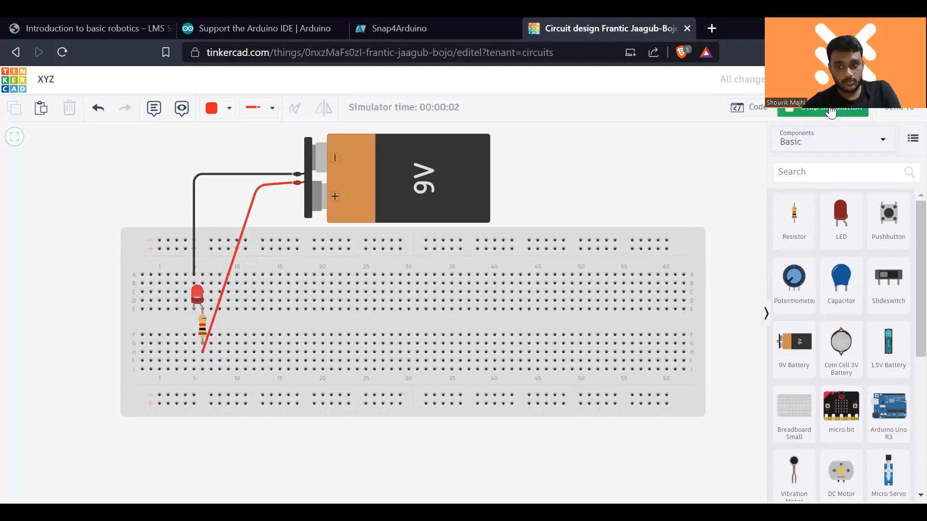
pyautogui.click(829, 111)
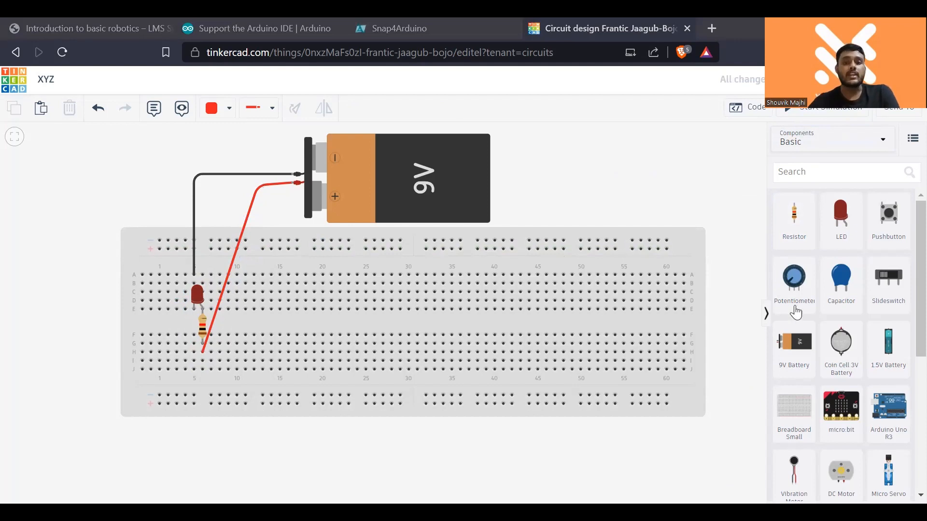
pyautogui.scroll(-3, 838, 309)
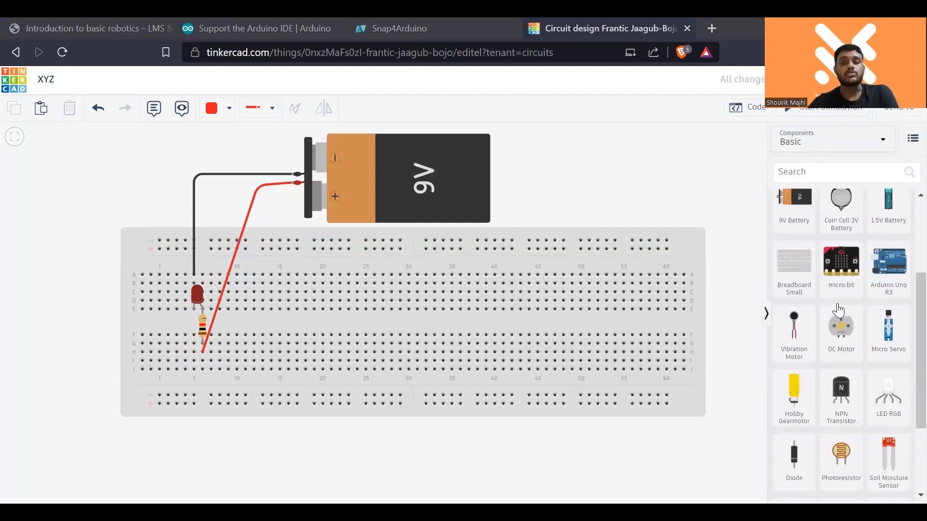
pyautogui.scroll(-3, 838, 312)
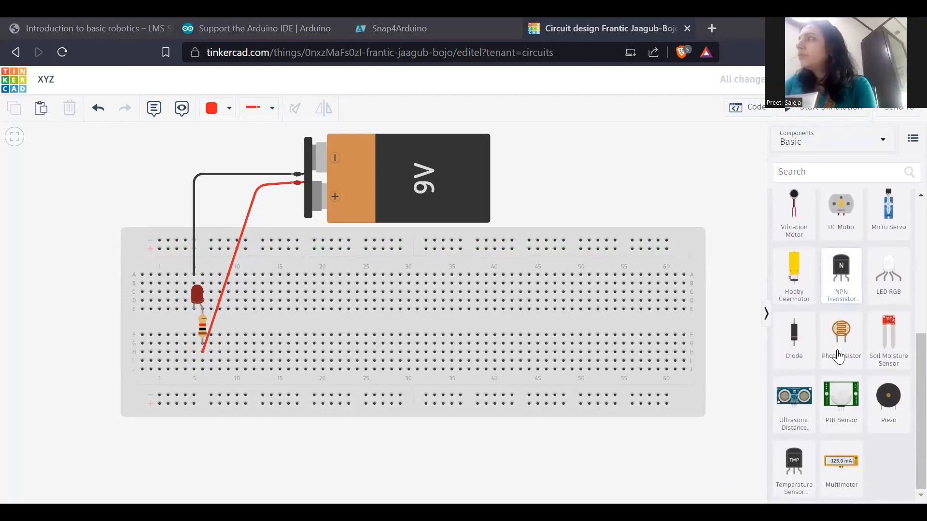
pyautogui.scroll(6, 839, 357)
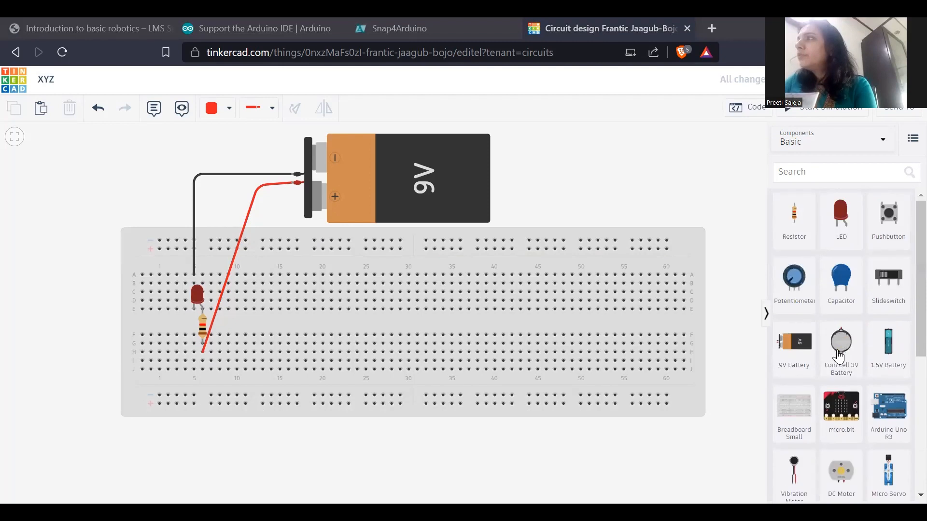
# - Find the slideswitch component and place it on the breadboard with its terminals in row A, columns 16 to 18
pyautogui.click(827, 176)
pyautogui.write('swi')
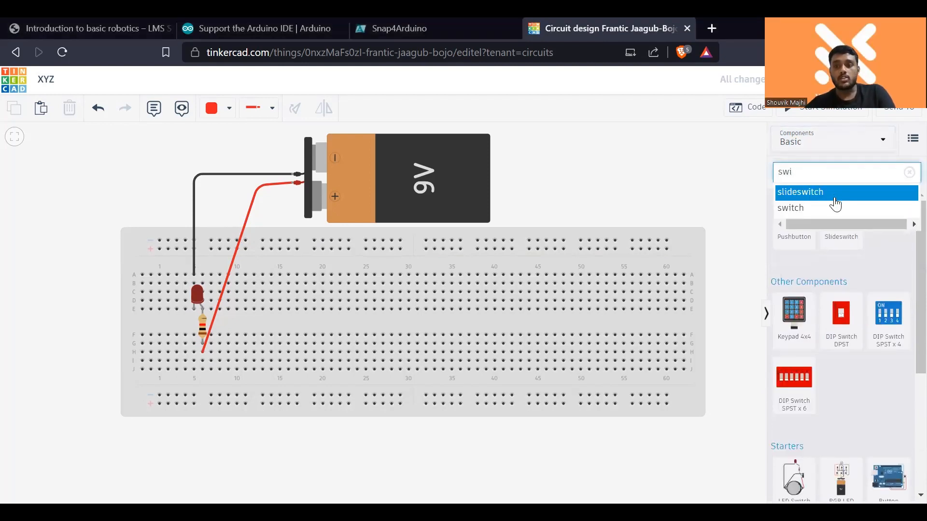
pyautogui.click(839, 193)
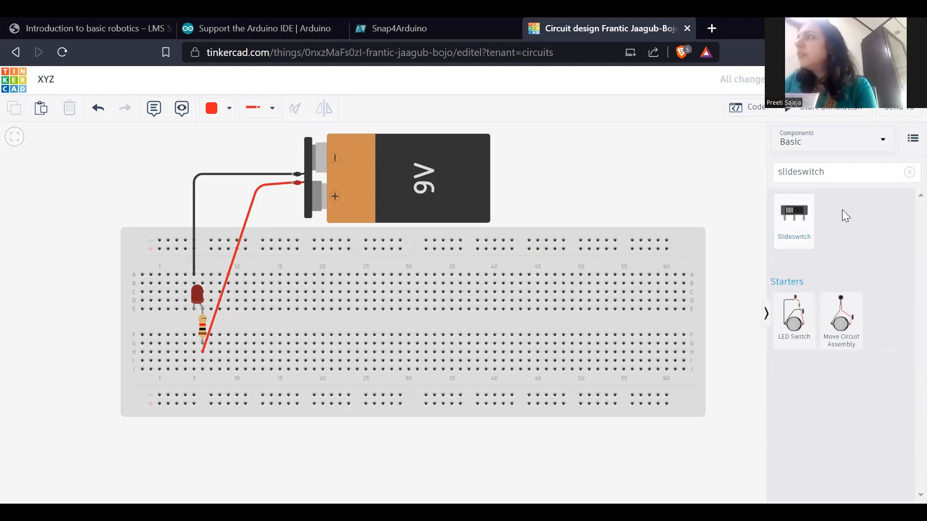
pyautogui.moveTo(795, 219); pyautogui.dragTo(283, 304)
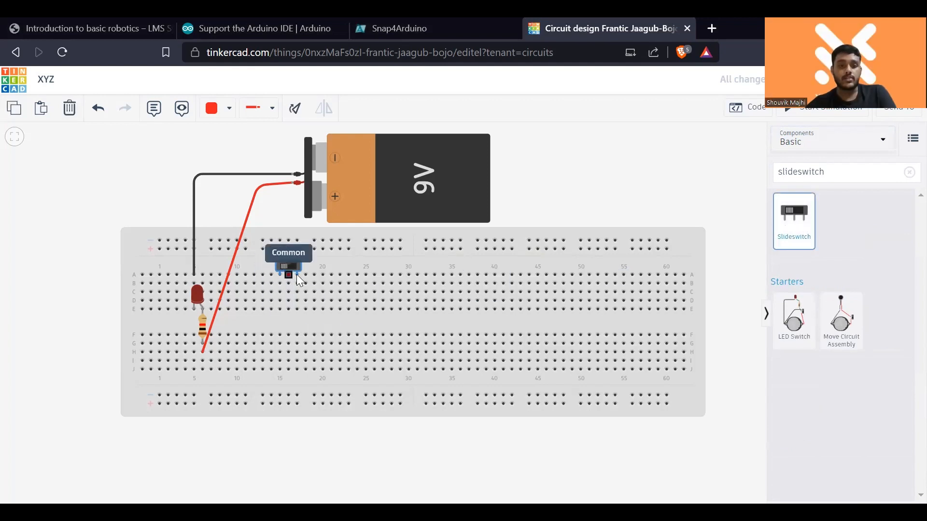
pyautogui.click(721, 219)
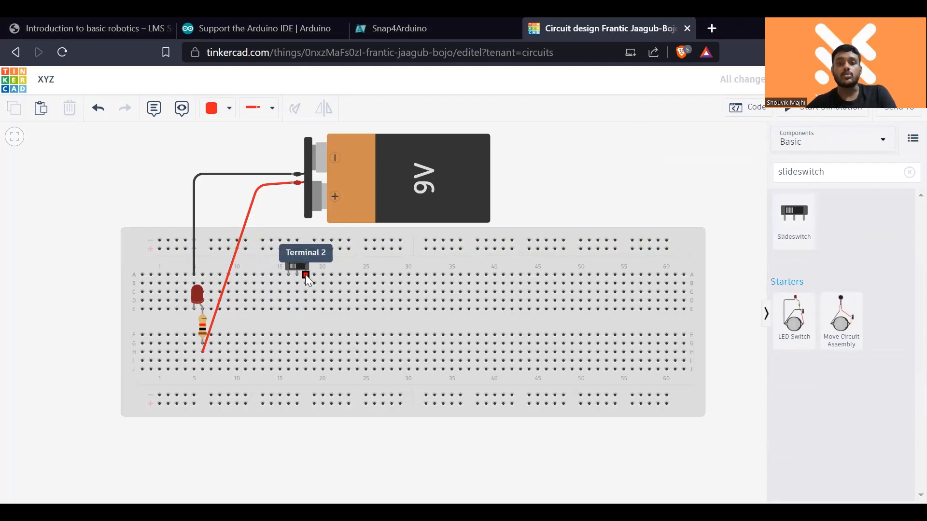
# - Move the red wire's breadboard end to the slideswitch's common terminal in column 17, and shift the switch down to row C
pyautogui.click(288, 184)
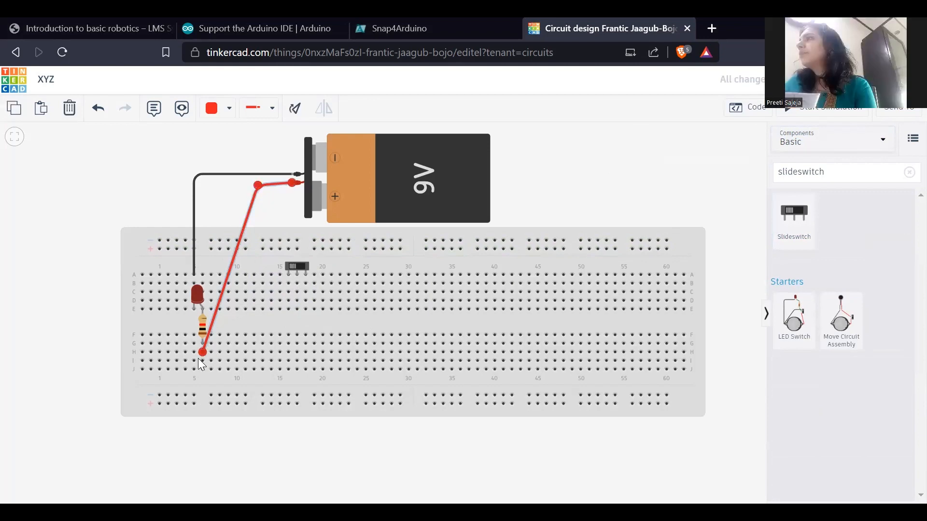
pyautogui.moveTo(202, 354); pyautogui.dragTo(298, 275)
pyautogui.click(434, 249)
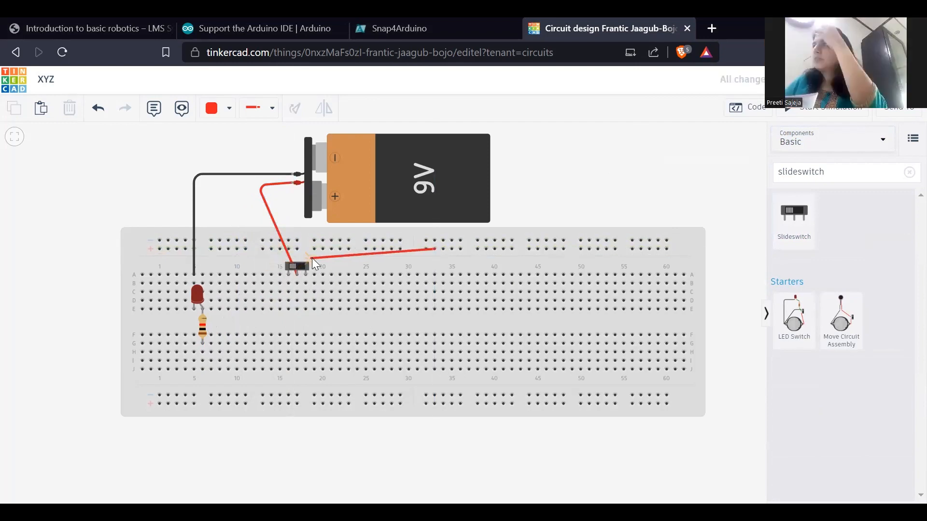
pyautogui.press('Escape')
pyautogui.moveTo(303, 261); pyautogui.dragTo(299, 283)
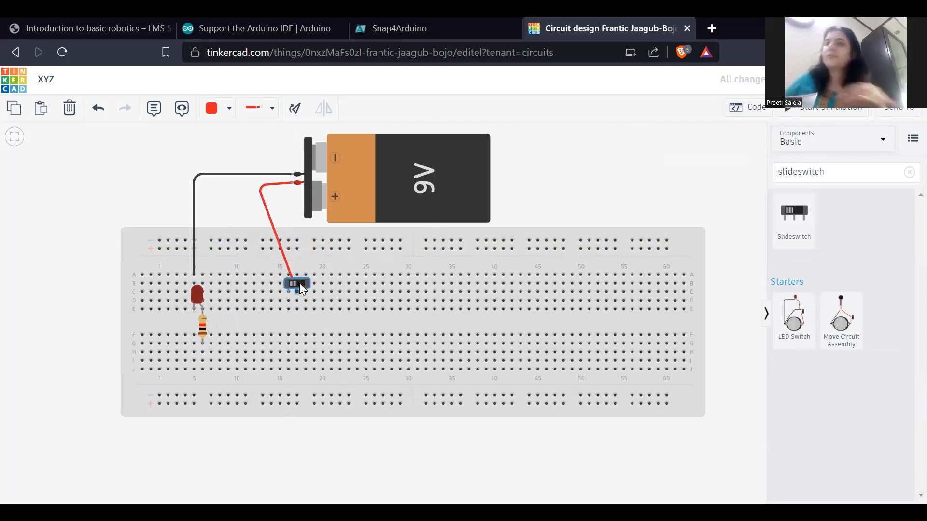
pyautogui.click(233, 220)
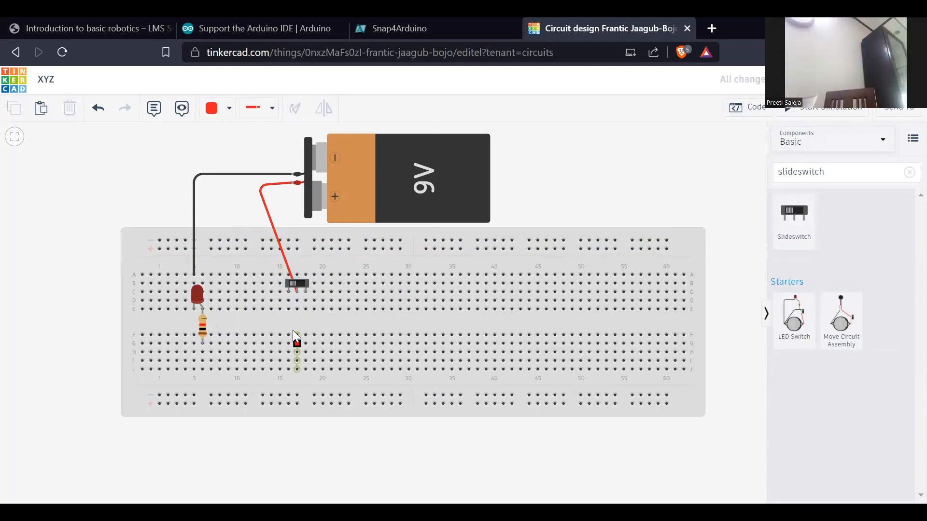
# - Draw a red wire from row D, column 16, below the slideswitch's first terminal, to row H, column 6, below the resistor
pyautogui.click(288, 300)
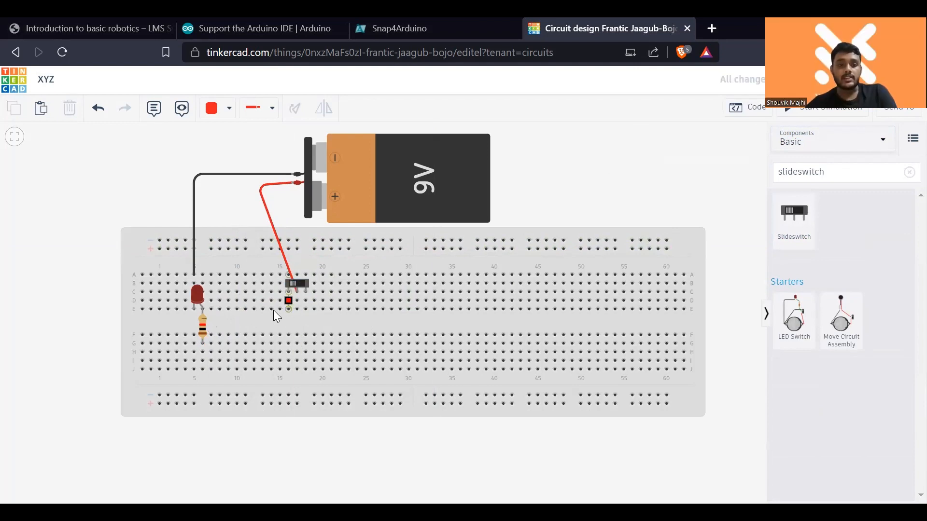
pyautogui.click(199, 346)
pyautogui.click(203, 353)
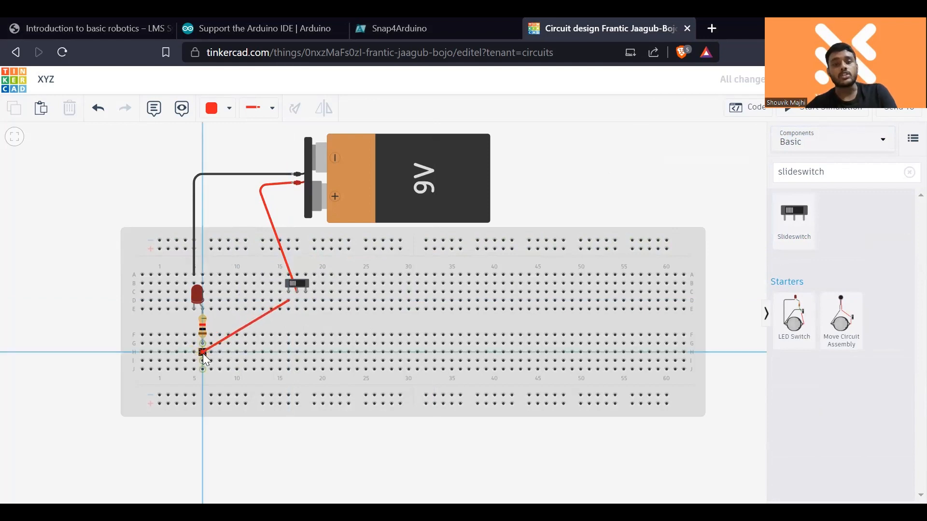
pyautogui.click(148, 178)
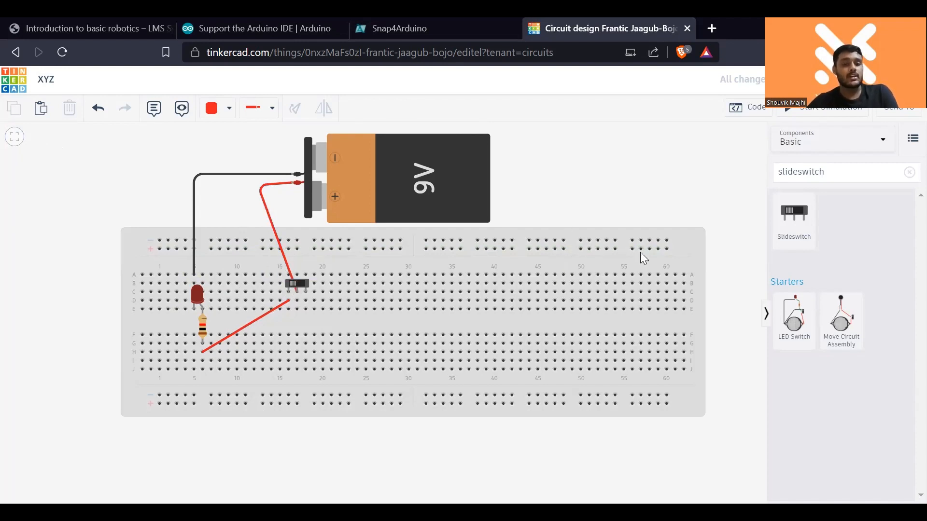
# - Simulate the circuit while toggling the slideswitch, stop the simulation, and clear the component search
pyautogui.click(853, 115)
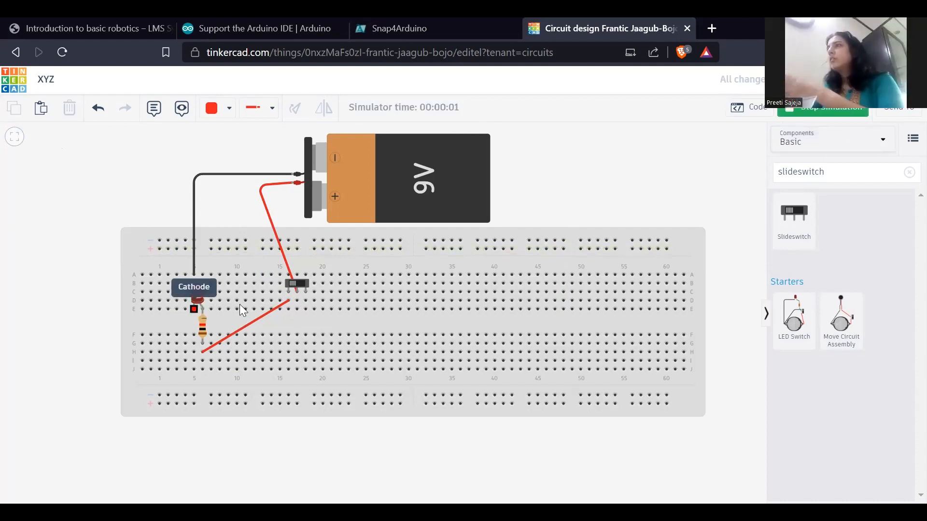
pyautogui.click(295, 283)
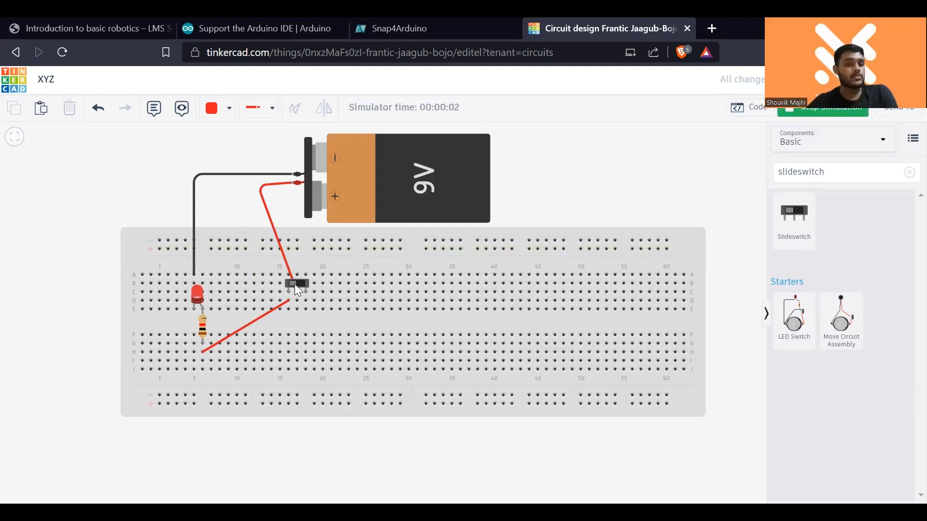
pyautogui.click(294, 283)
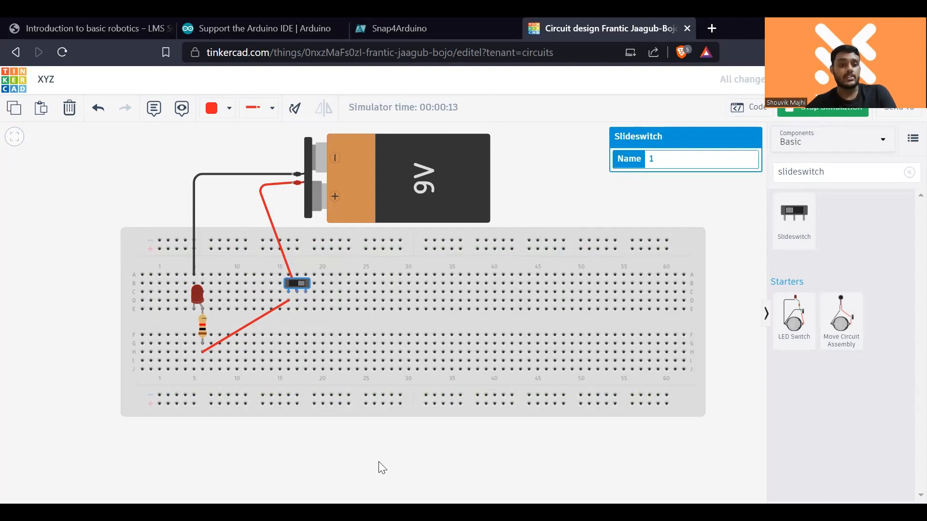
pyautogui.click(856, 116)
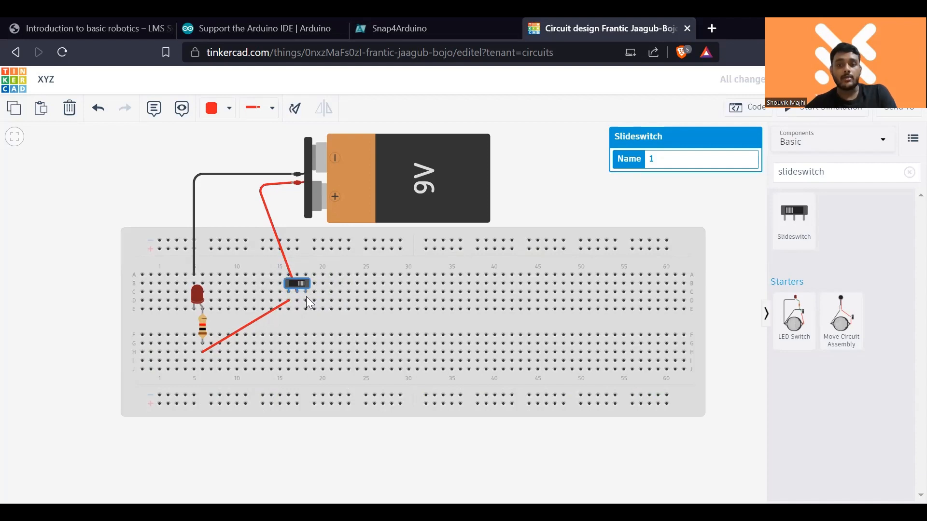
pyautogui.click(909, 172)
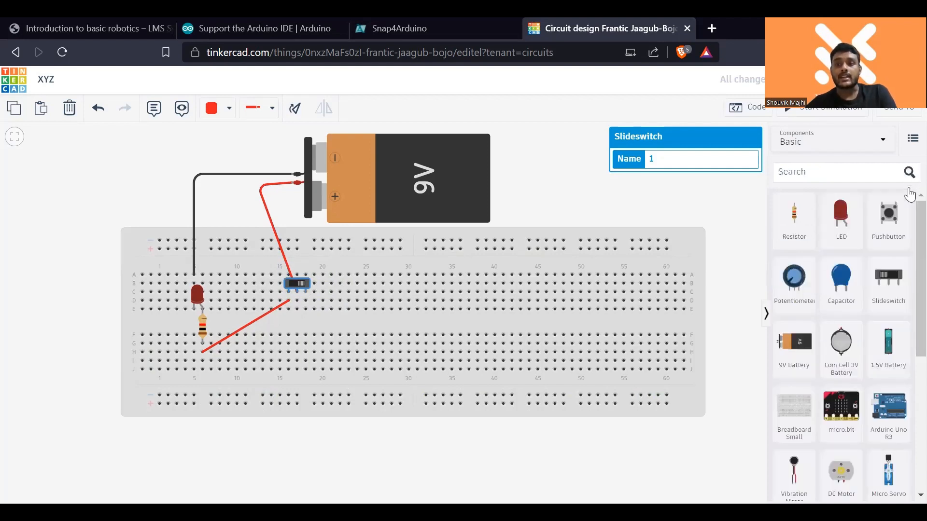
pyautogui.click(850, 227)
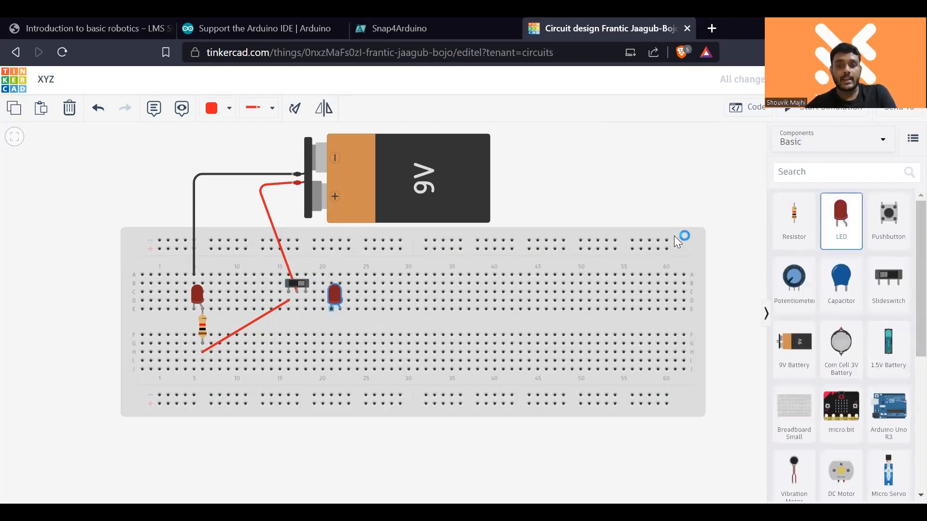
pyautogui.click(352, 305)
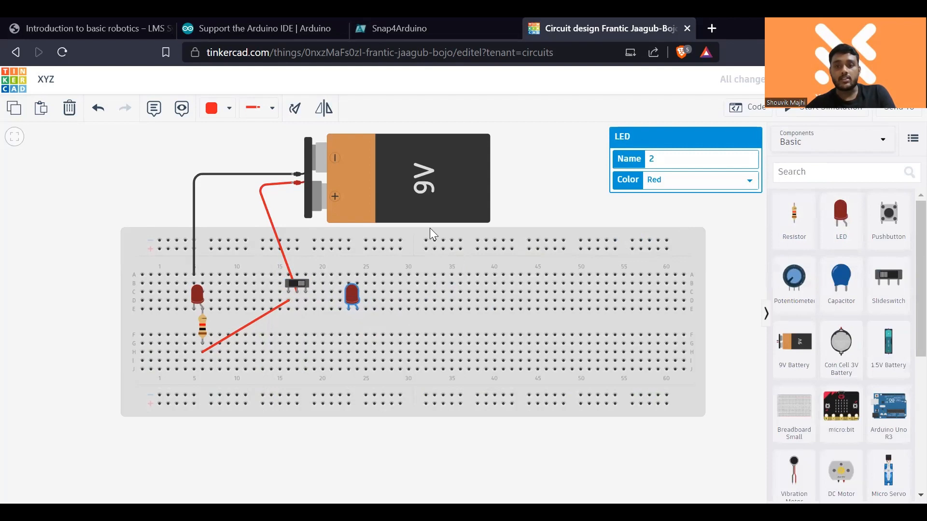
pyautogui.click(749, 182)
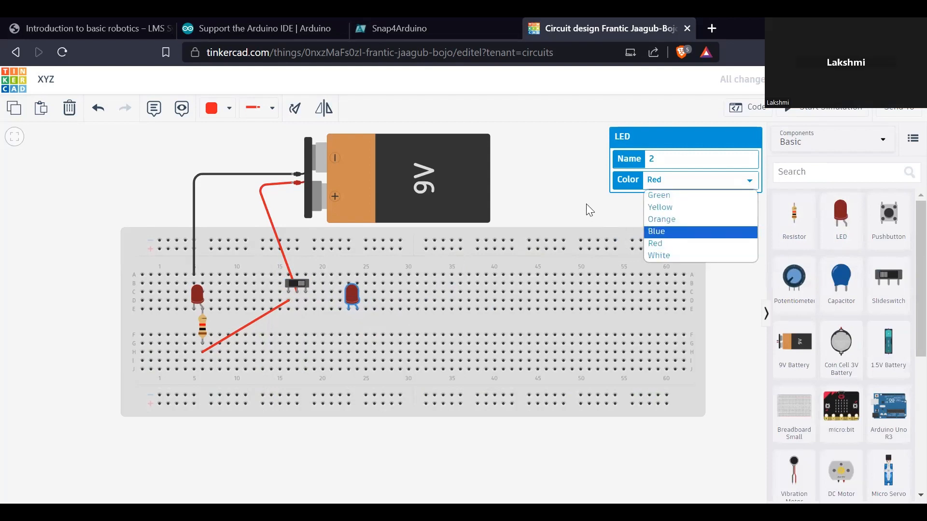
pyautogui.click(596, 210)
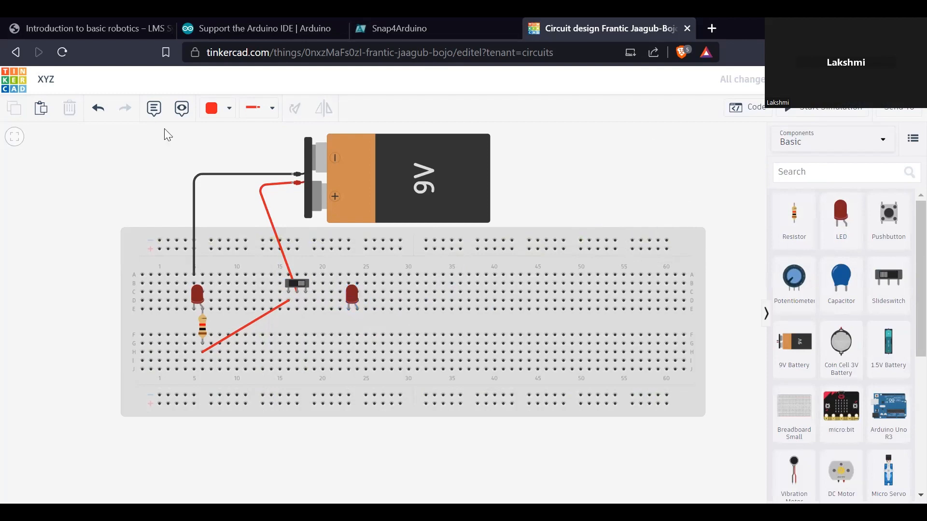
pyautogui.click(354, 298)
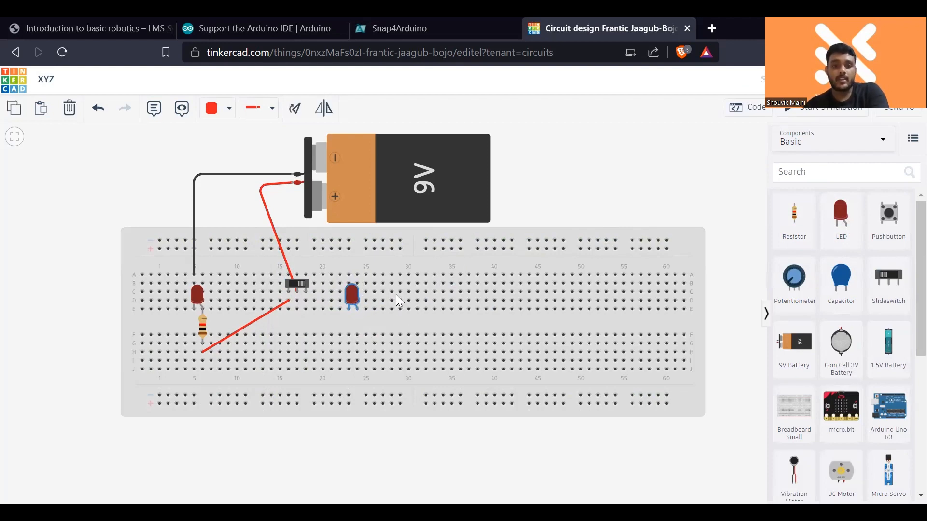
pyautogui.press('Delete')
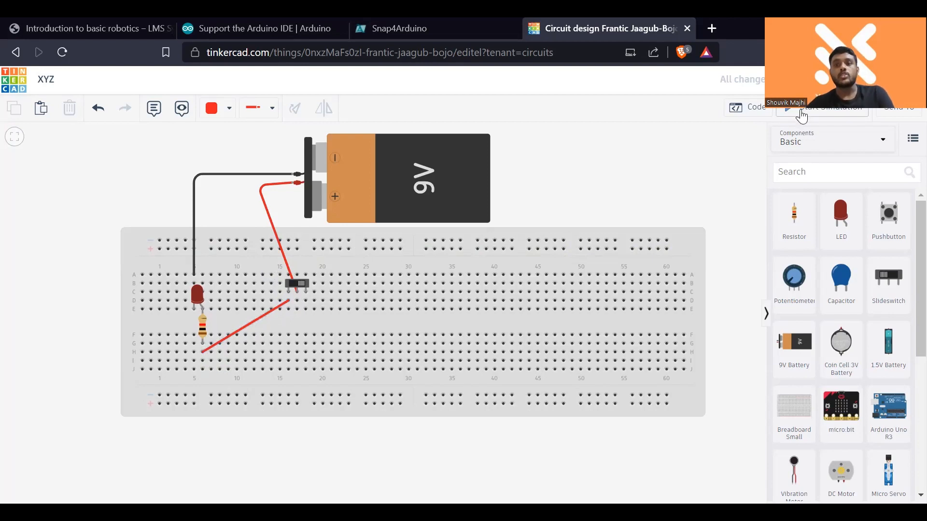
# - Simulate the circuit again, switching the LED on and off twice with the slideswitch, and stop the simulation
pyautogui.click(802, 116)
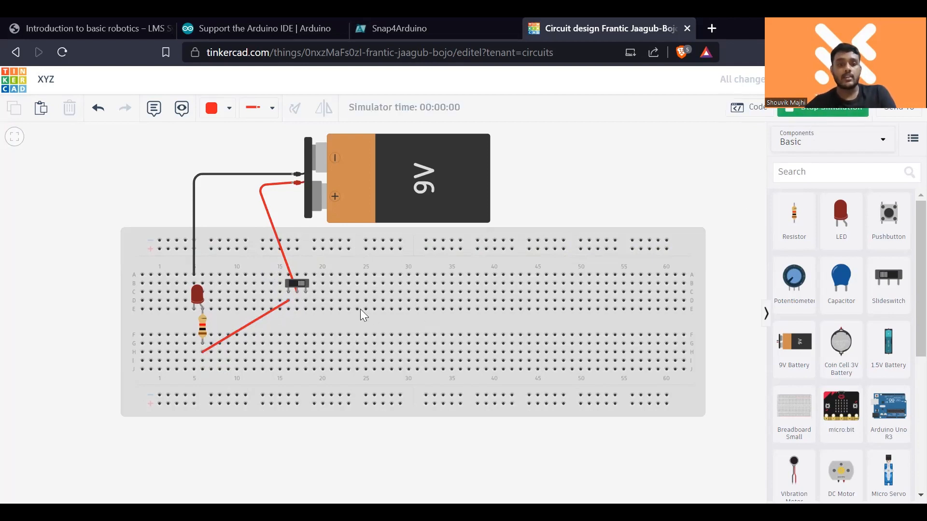
pyautogui.click(296, 285)
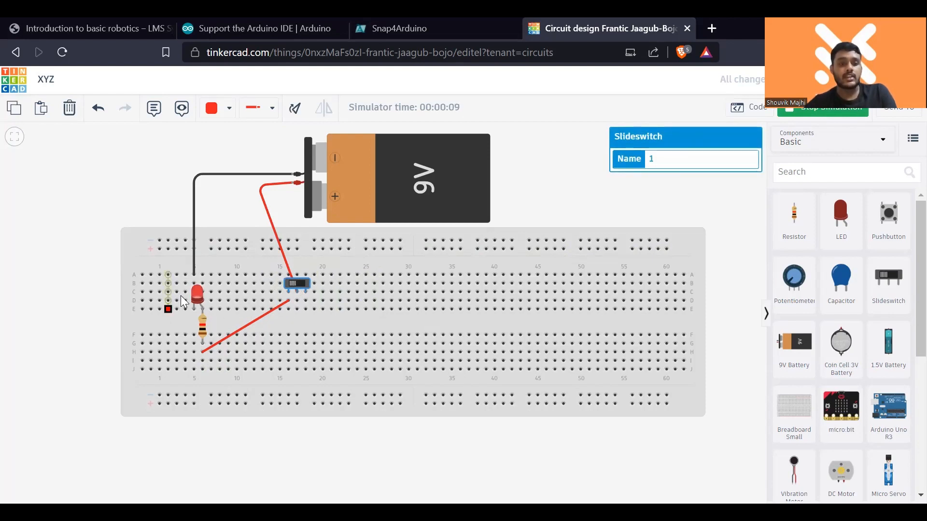
pyautogui.click(295, 281)
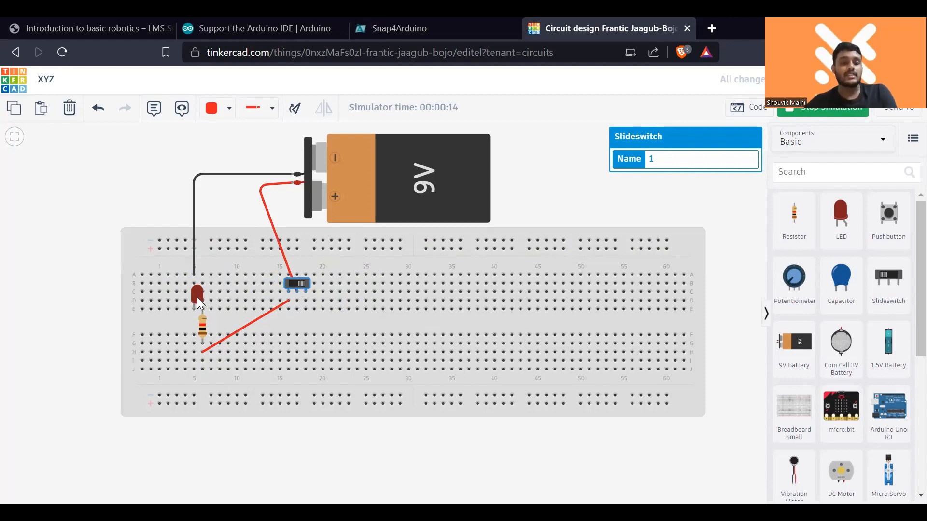
pyautogui.click(305, 283)
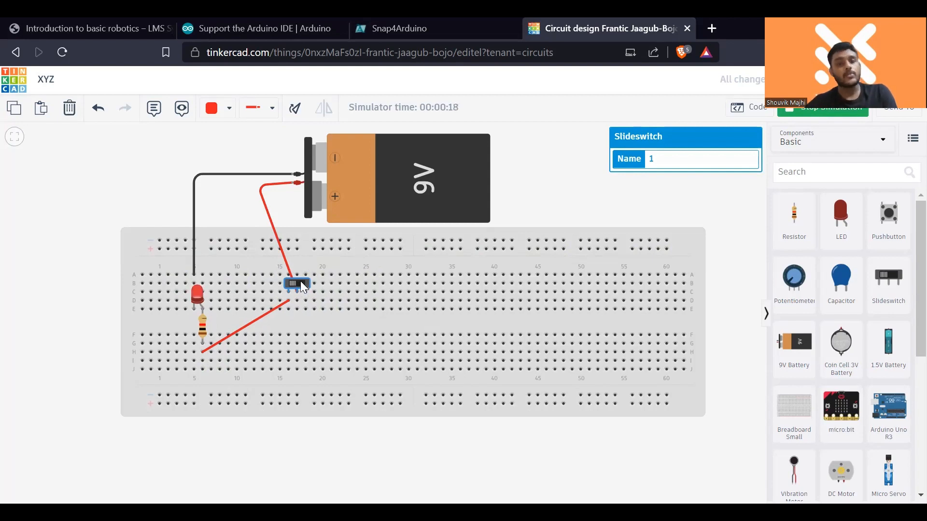
pyautogui.click(301, 282)
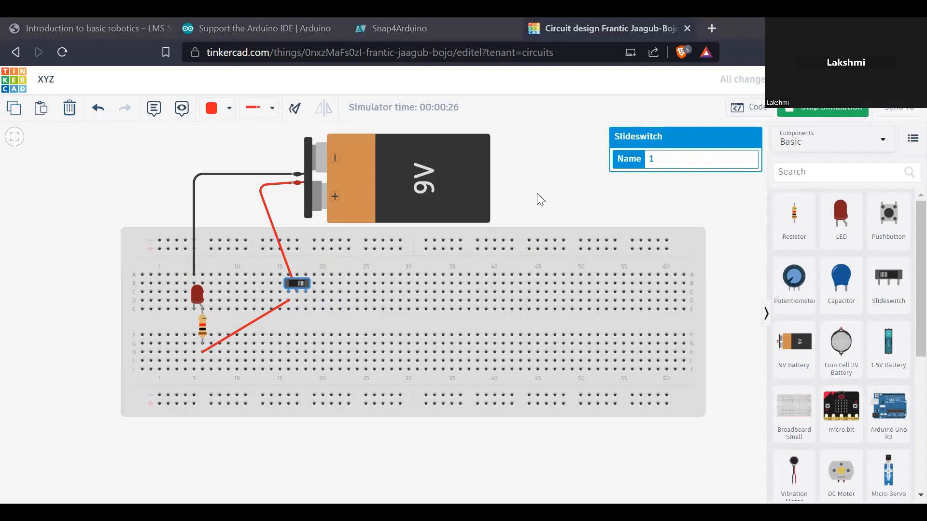
pyautogui.click(818, 118)
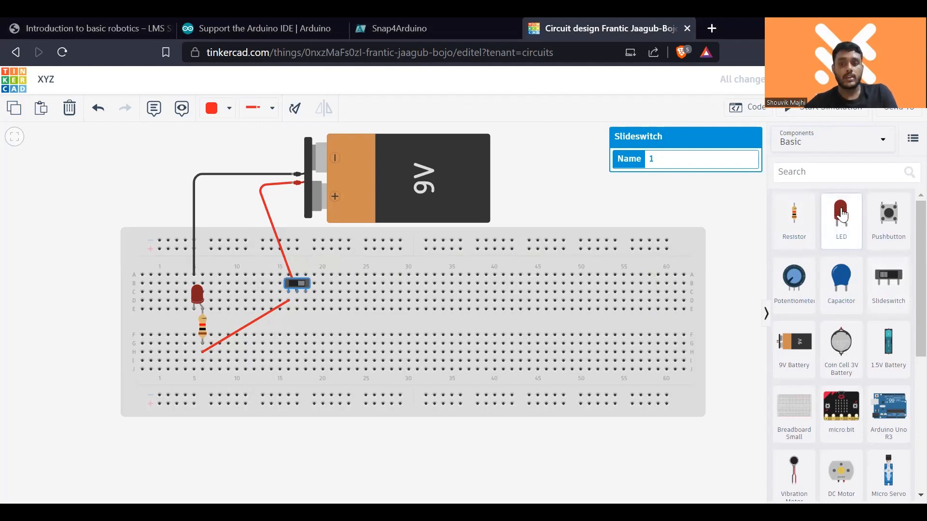
# - Place a second LED in row E, columns 23 and 24, and set its colour to Green
pyautogui.moveTo(842, 215); pyautogui.dragTo(350, 312)
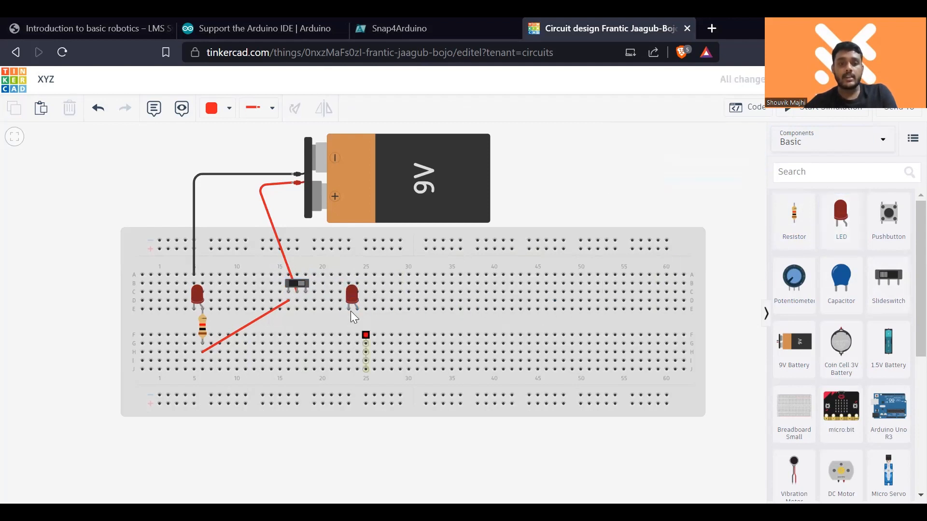
pyautogui.click(351, 295)
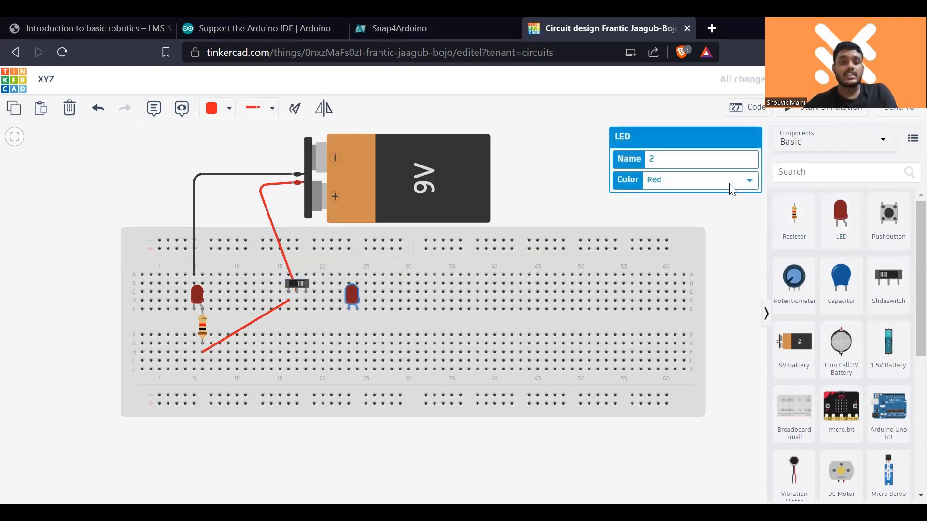
pyautogui.click(746, 182)
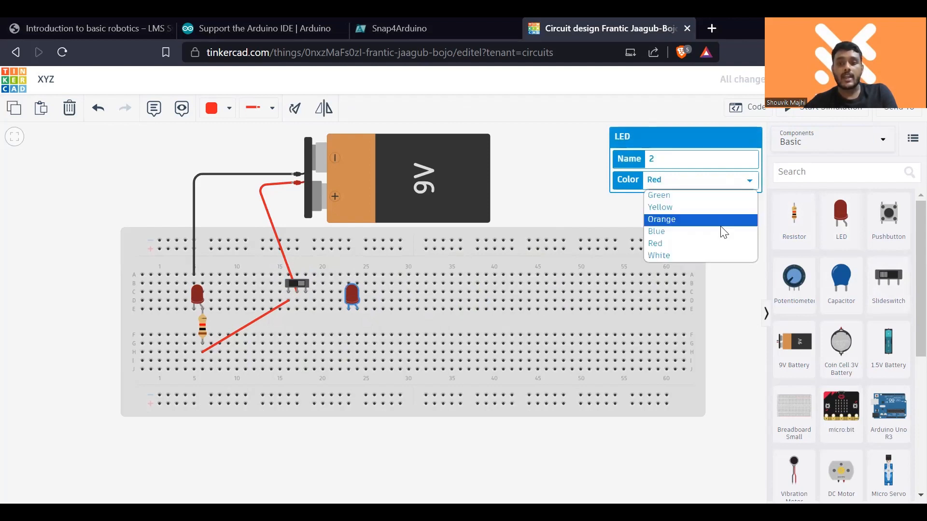
pyautogui.click(716, 195)
pyautogui.click(544, 203)
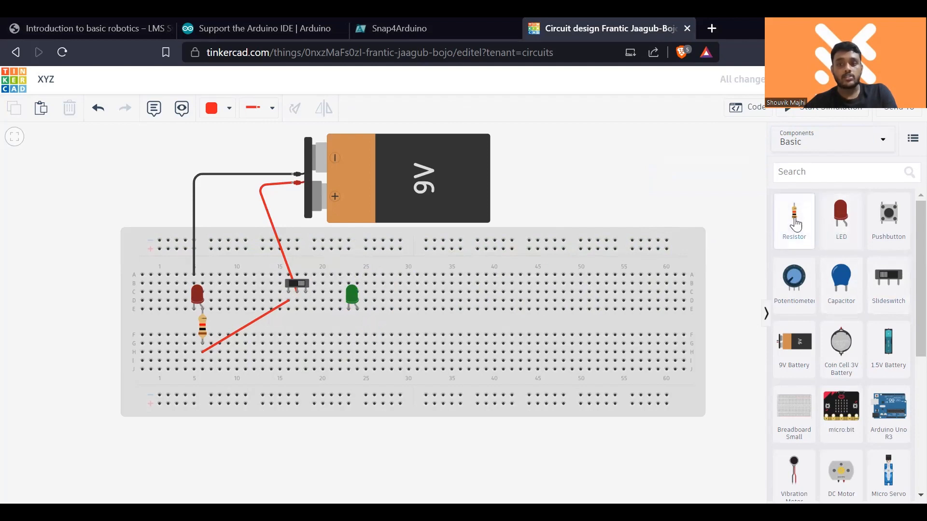
# - Place a resistor in column 24 below the green LED and connect row A, column 23 to the battery's negative terminal with a black wire
pyautogui.moveTo(795, 224); pyautogui.dragTo(360, 333)
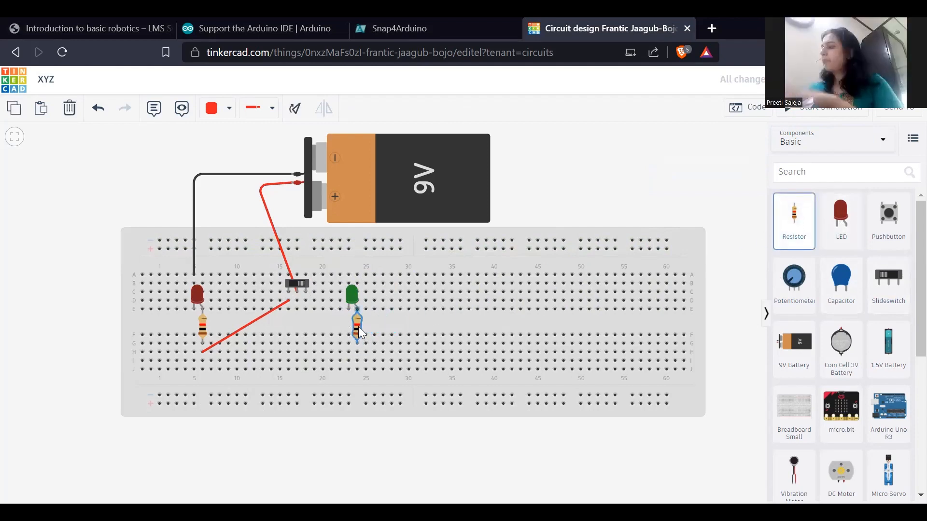
pyautogui.click(547, 168)
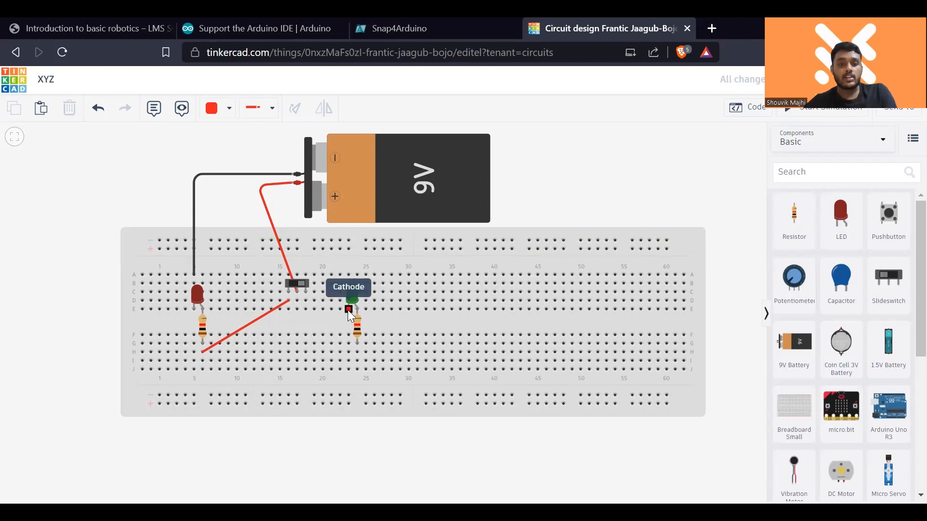
pyautogui.click(348, 275)
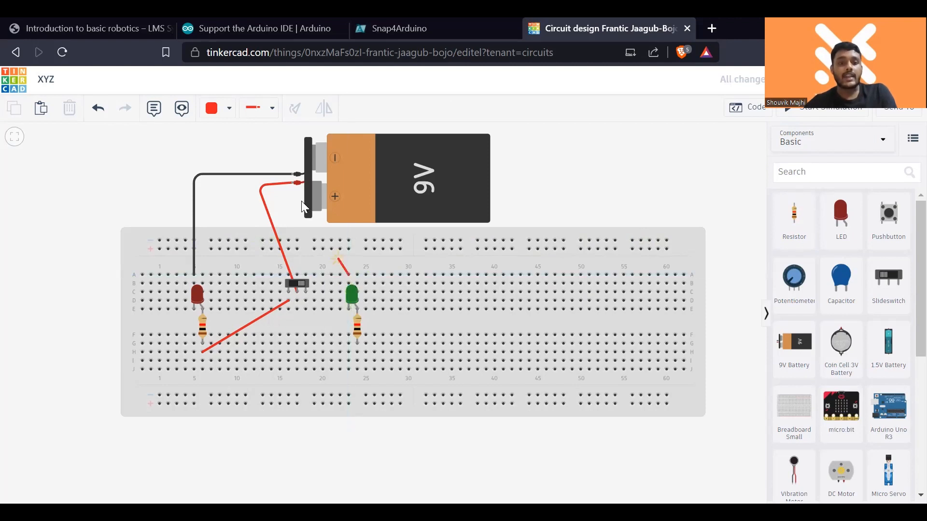
pyautogui.click(346, 175)
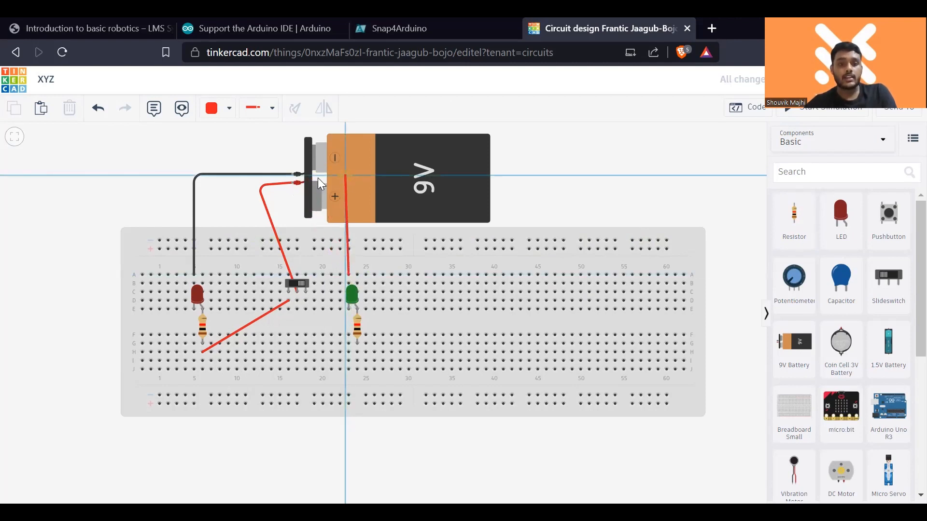
pyautogui.click(293, 174)
pyautogui.click(226, 112)
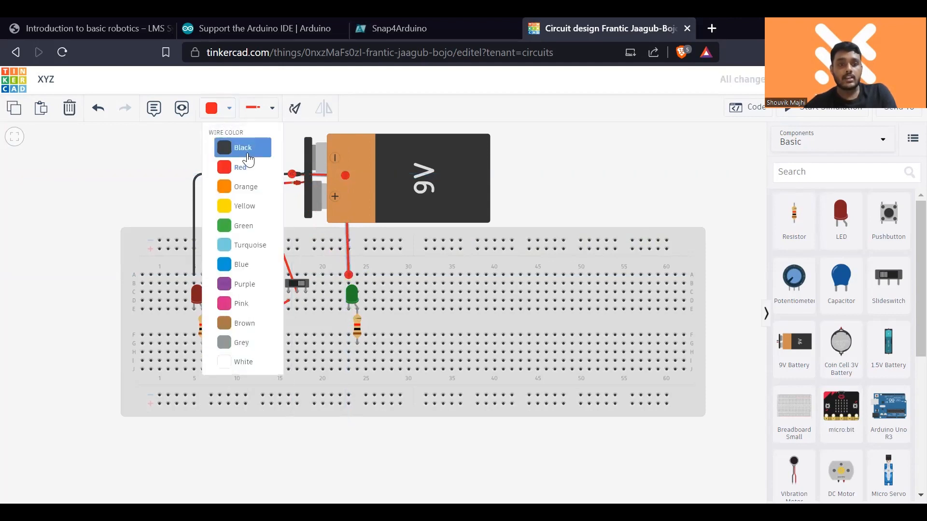
pyautogui.click(245, 148)
pyautogui.click(641, 169)
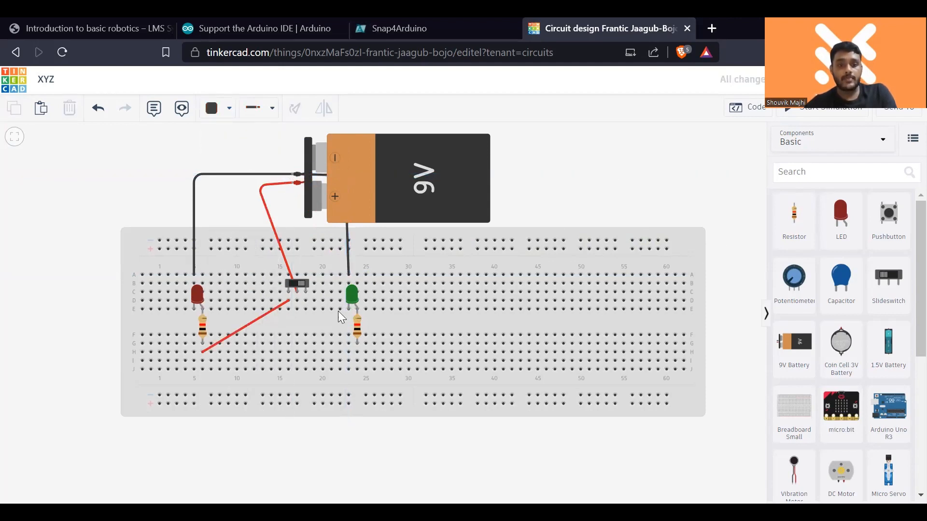
# - Draw a red wire from row E, column 18, below the slideswitch's third terminal, to row G, column 24, at the second resistor
pyautogui.click(230, 112)
pyautogui.click(241, 167)
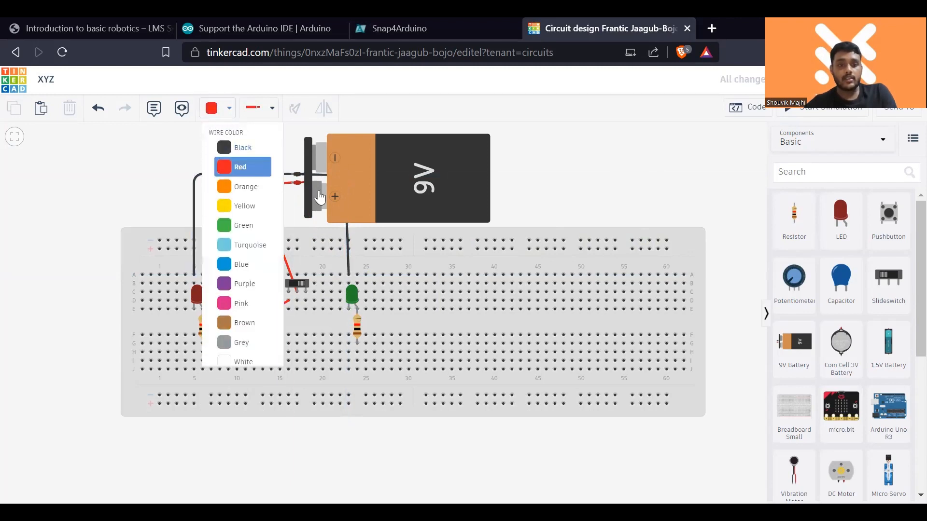
pyautogui.click(306, 310)
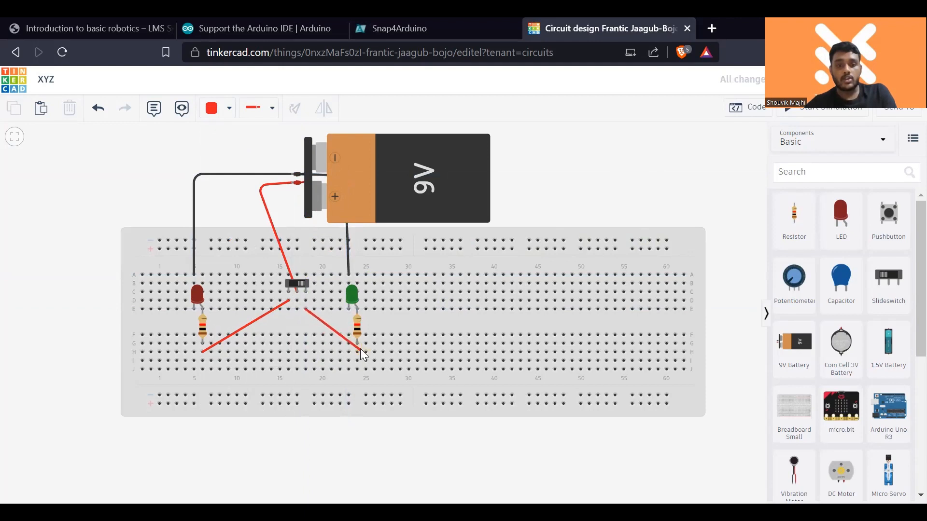
pyautogui.click(356, 345)
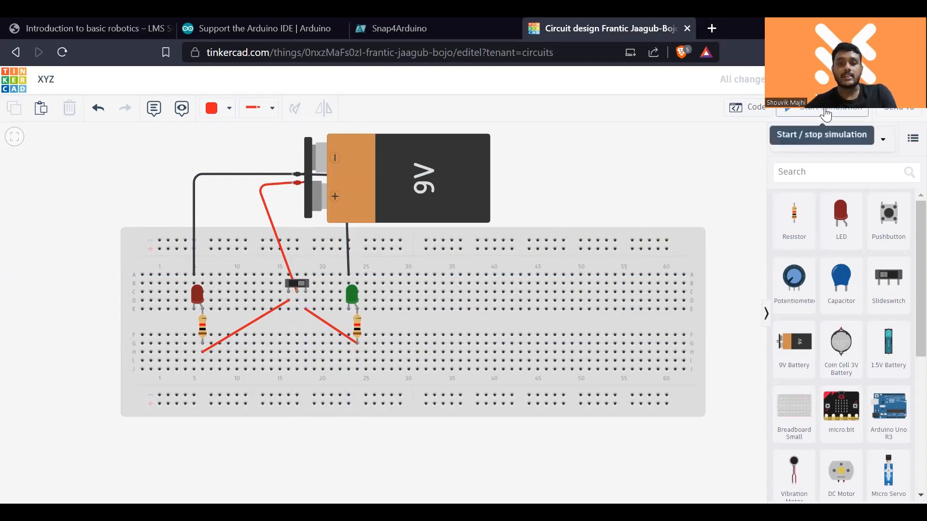
# - Simulate the circuit, toggle the slideswitch to switch between the green and red LEDs, and stop the simulation
pyautogui.click(804, 115)
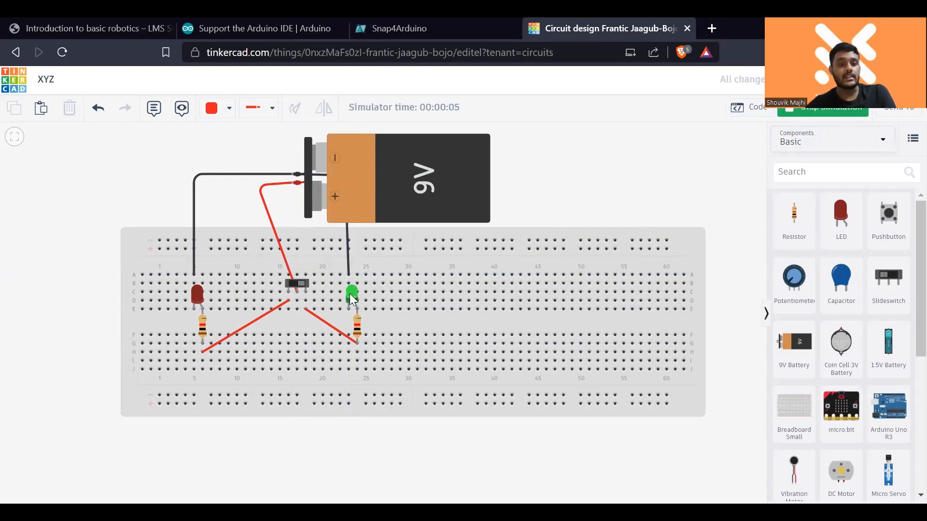
pyautogui.click(302, 282)
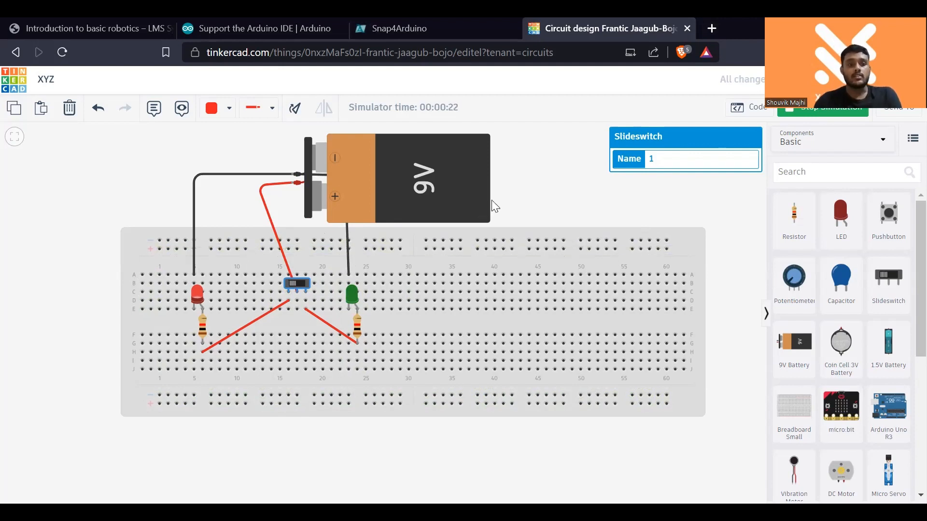
pyautogui.scroll(-1, 496, 206)
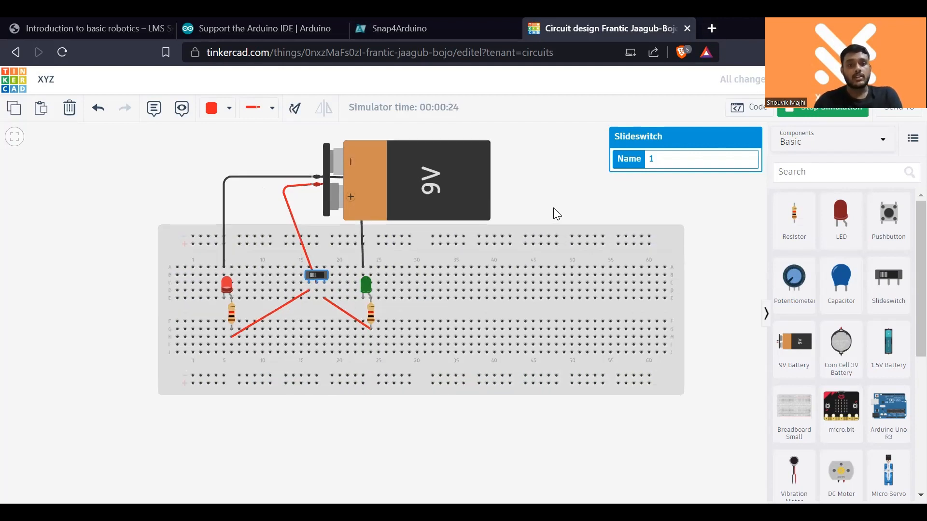
pyautogui.click(817, 112)
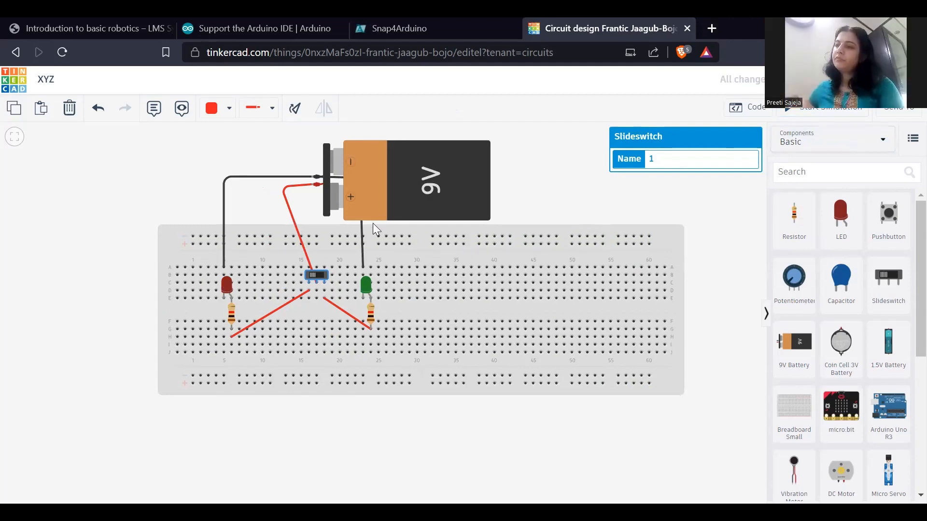
# - Reshape the green LED's black wire by moving its bend from behind the battery to just below it
pyautogui.click(362, 209)
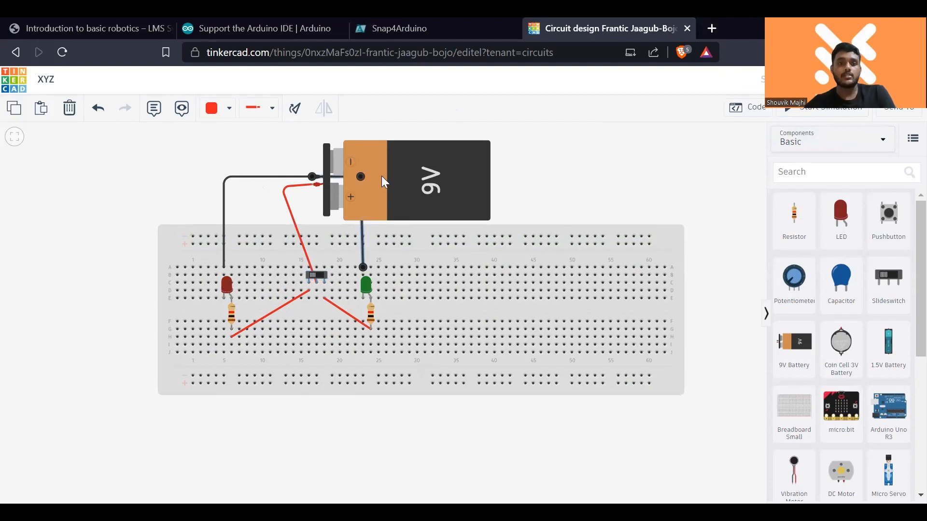
pyautogui.moveTo(361, 176); pyautogui.dragTo(374, 228)
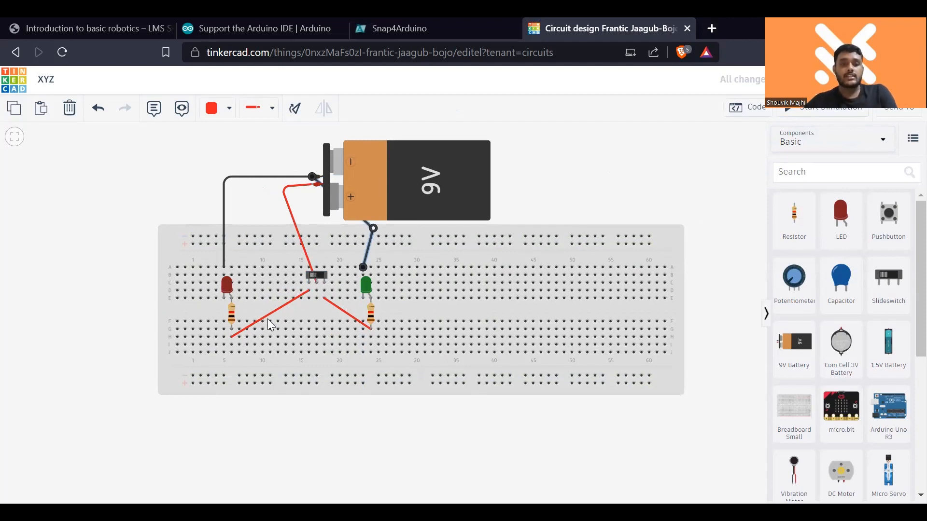
# - Delete the 9V battery and the wires connected to its terminals
pyautogui.click(447, 195)
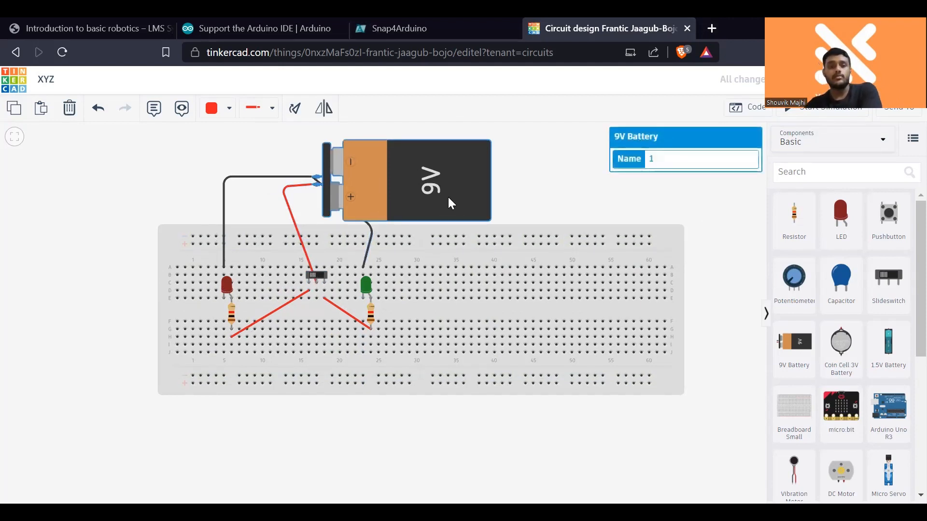
pyautogui.press('Delete')
pyautogui.click(295, 225)
pyautogui.press('Delete')
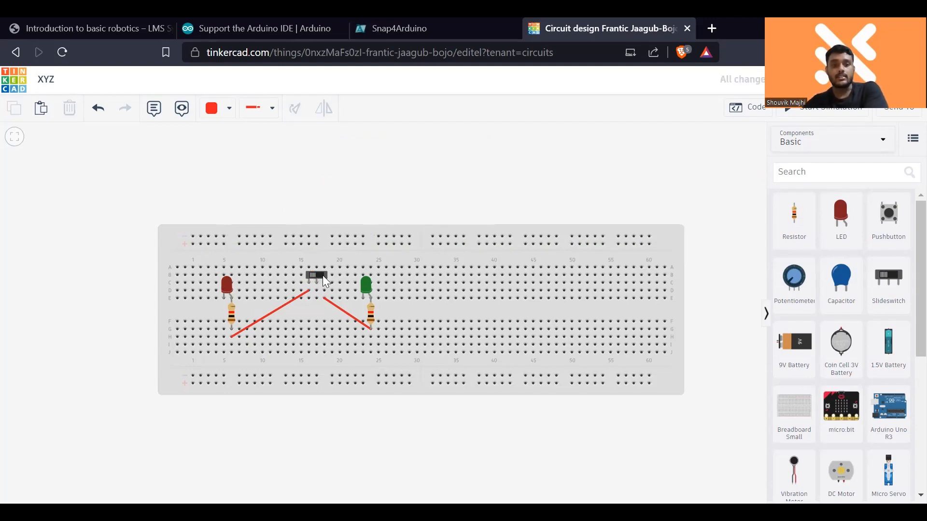
# - Delete the slideswitch and the two red wires running from it to the resistors
pyautogui.click(319, 276)
pyautogui.press('Delete')
pyautogui.click(294, 298)
pyautogui.press('Delete')
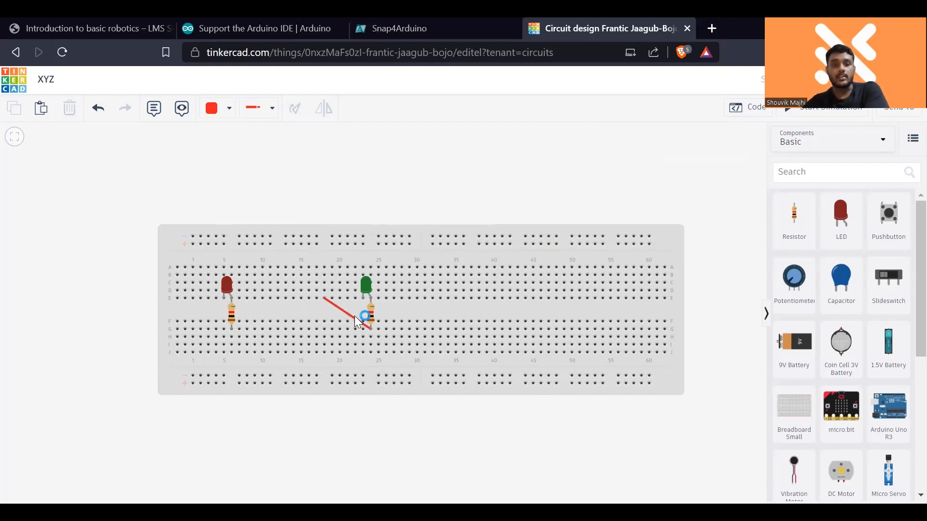
pyautogui.click(354, 316)
pyautogui.click(355, 317)
pyautogui.press('Delete')
# - Delete the green LED and its resistor, keeping the red LED and its resistor on the breadboard
pyautogui.click(370, 309)
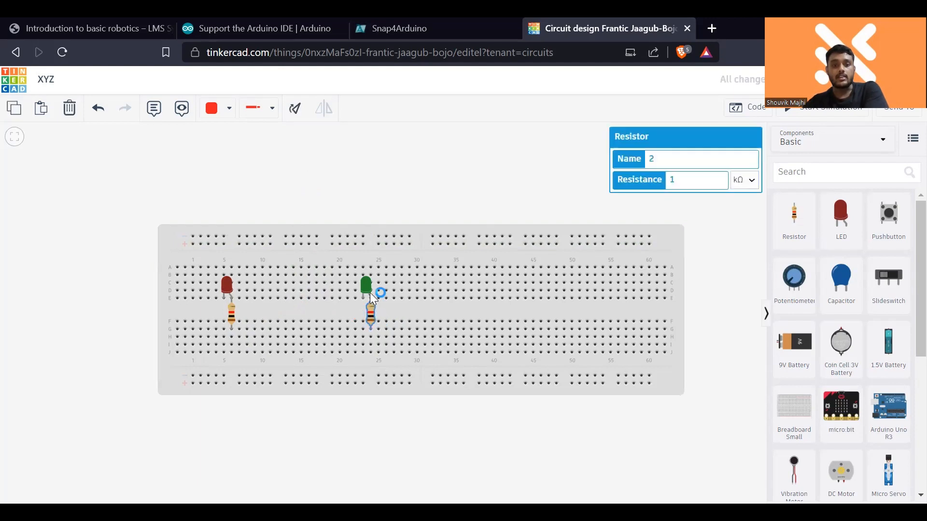
pyautogui.click(366, 285)
pyautogui.press('Delete')
pyautogui.click(373, 314)
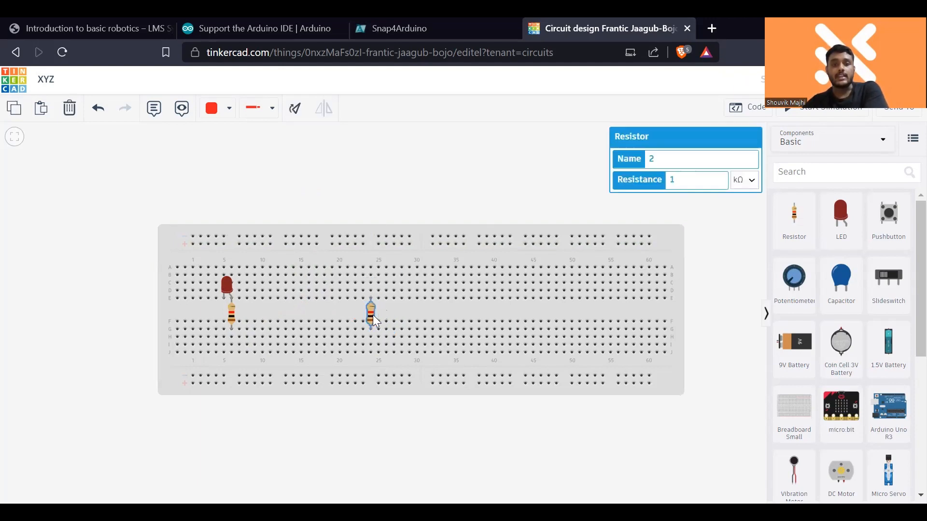
pyautogui.press('Delete')
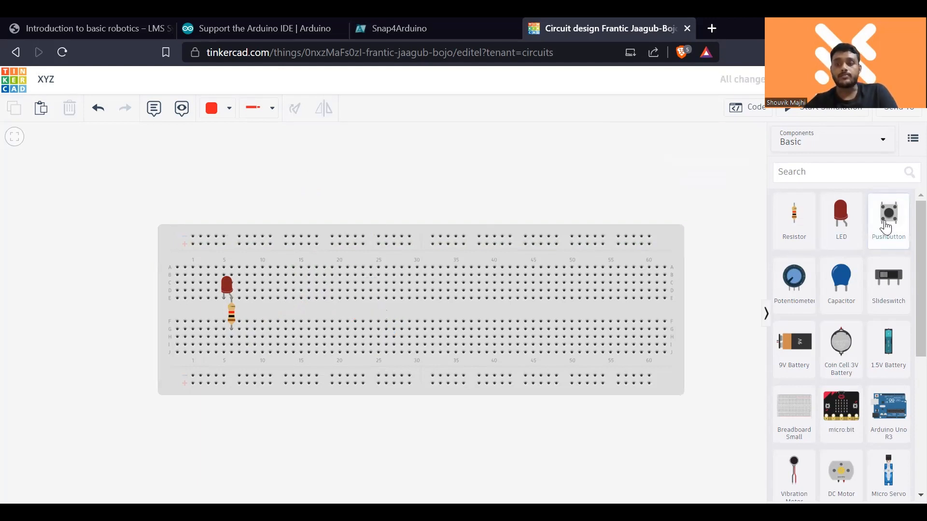
# - Place a pushbutton across the breadboard's centre gap, spanning columns 17 to 19
pyautogui.click(882, 223)
pyautogui.click(407, 322)
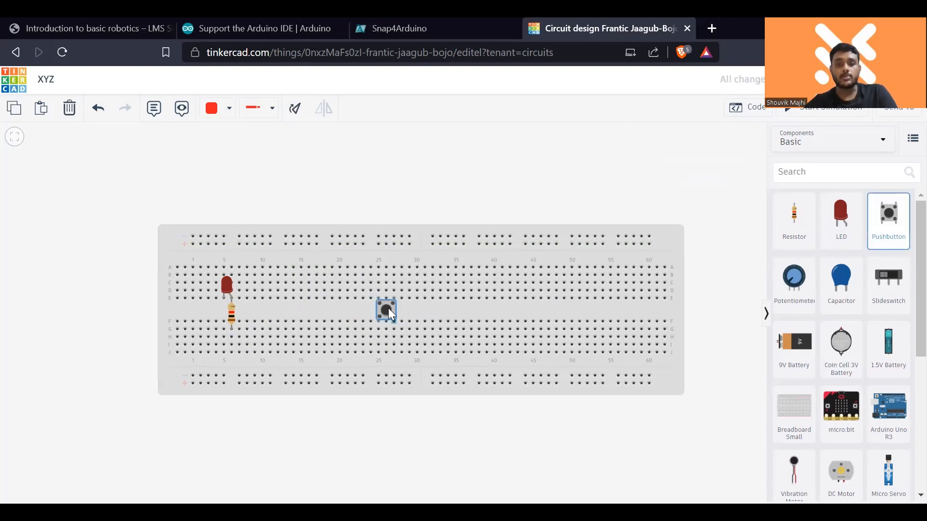
pyautogui.click(450, 177)
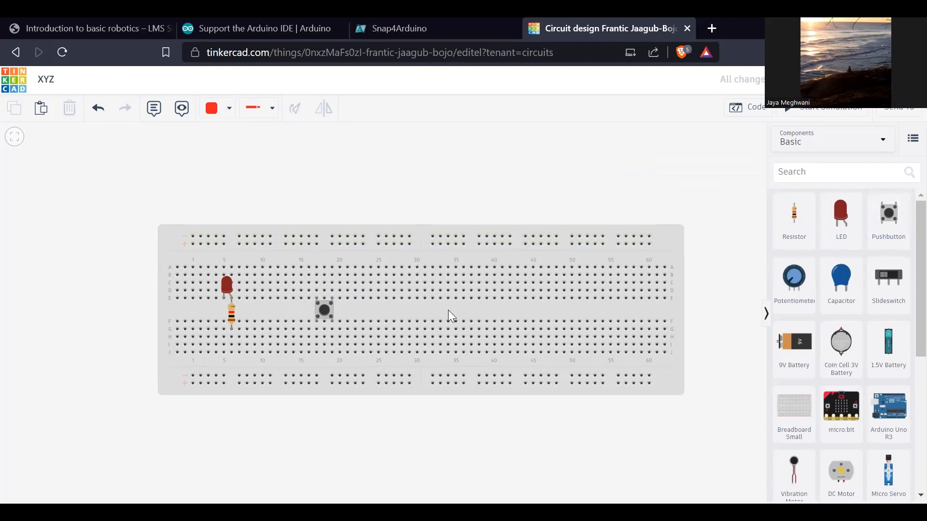
# - Delete the pushbutton and undo the changes back to the complete two-LED slideswitch circuit with the battery
pyautogui.click(328, 308)
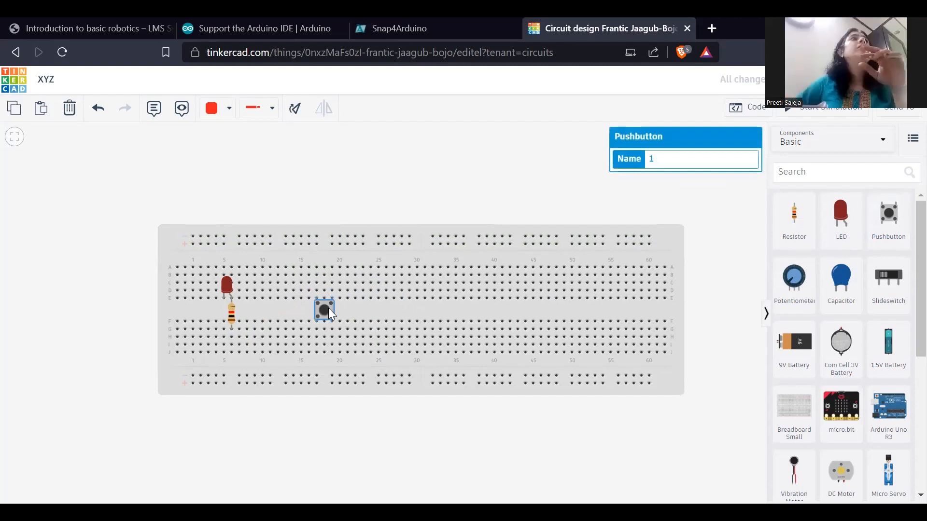
pyautogui.press('Delete')
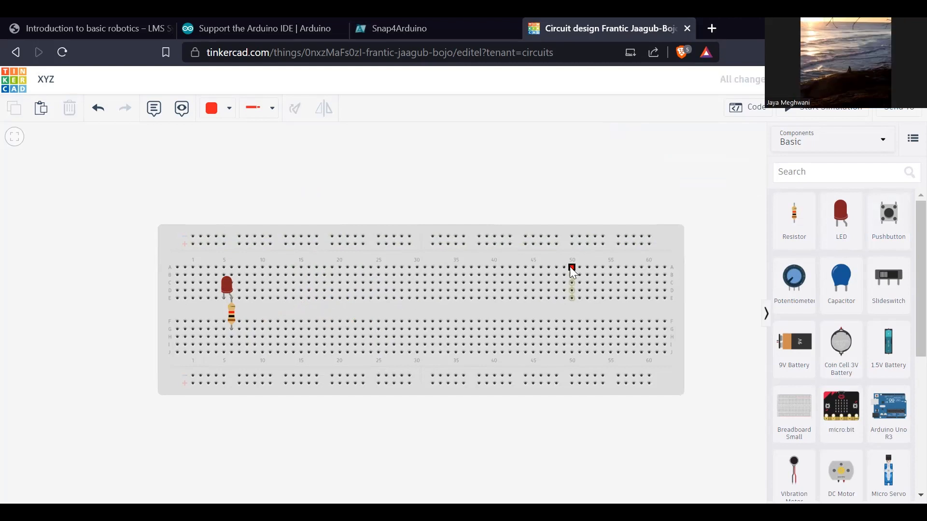
pyautogui.hotkey('ctrl', 'z')
pyautogui.hotkey('ctrl', 'z')
pyautogui.hotkey('ctrl', 'z')
pyautogui.hotkey('ctrl', 'z')
pyautogui.hotkey('ctrl', 'z')
pyautogui.hotkey('ctrl', 'z')
pyautogui.hotkey('ctrl', 'z')
pyautogui.hotkey('ctrl', 'z')
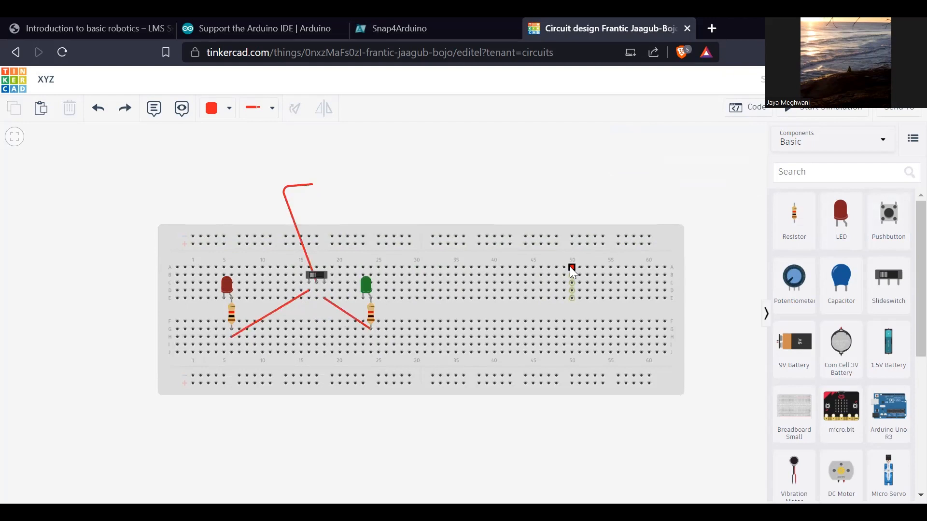
pyautogui.hotkey('ctrl', 'z')
pyautogui.hotkey('ctrl', 'z')
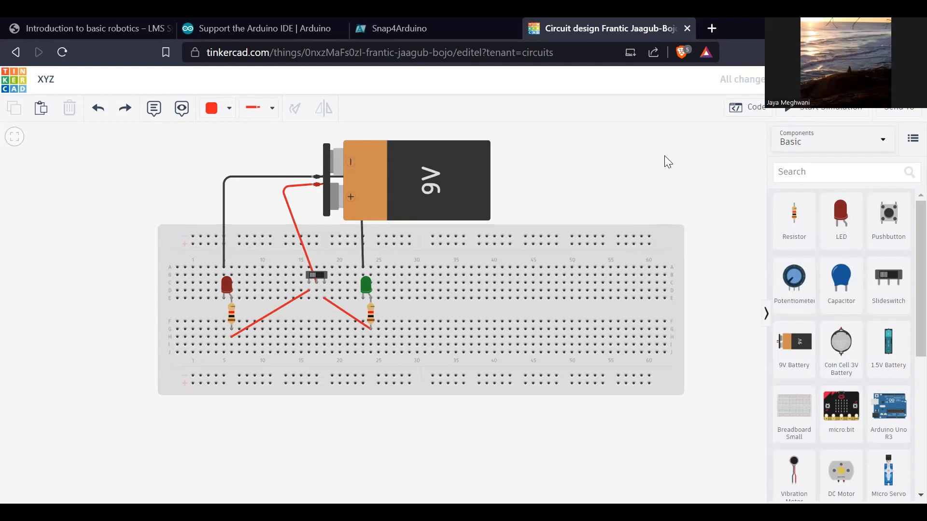
# - Redo the removal of the slideswitch circuit and undo only the pushbutton's deletion
pyautogui.hotkey('ctrl', 'z')
pyautogui.hotkey('ctrl', 'z')
pyautogui.hotkey('ctrl', 'z')
pyautogui.hotkey('ctrl', 'z')
pyautogui.hotkey('ctrl', 'z')
pyautogui.hotkey('ctrl', 'z')
pyautogui.hotkey('ctrl', 'z')
pyautogui.hotkey('ctrl', 'z')
pyautogui.hotkey('ctrl', 'z')
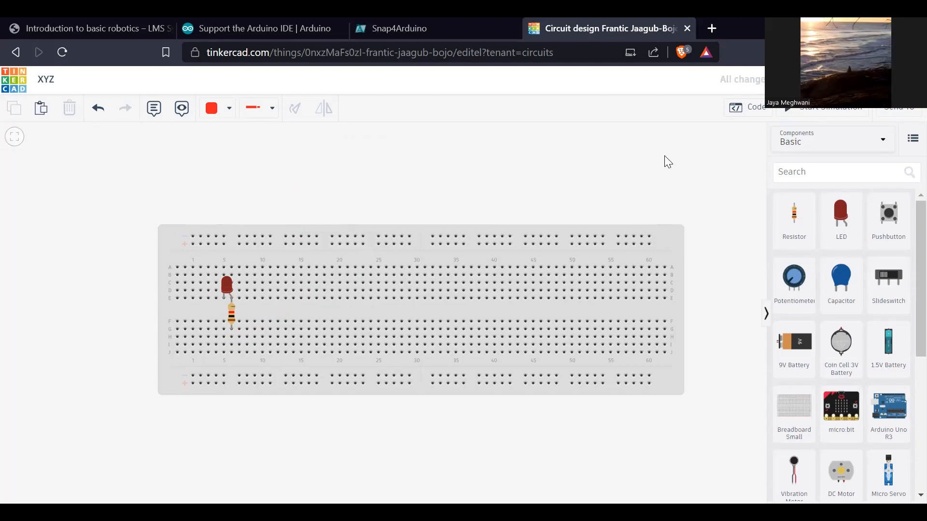
pyautogui.hotkey('ctrl', 'y')
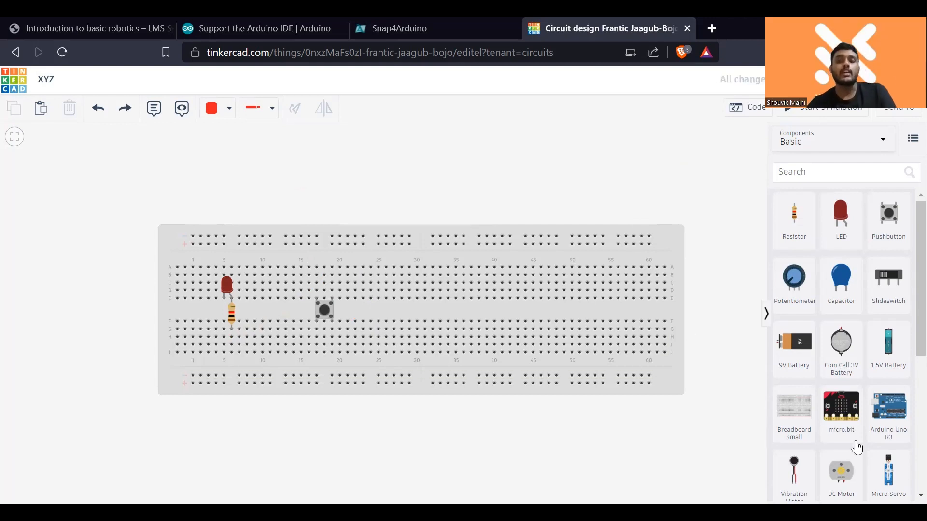
# - Move the red LED to row A, columns 29 and 30, and move the resistor to column 30 below it
pyautogui.click(323, 310)
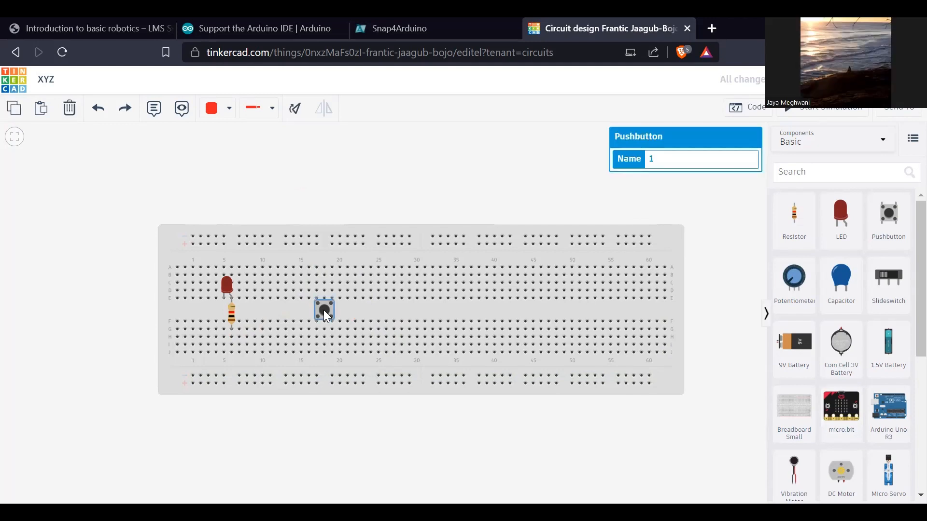
pyautogui.click(478, 198)
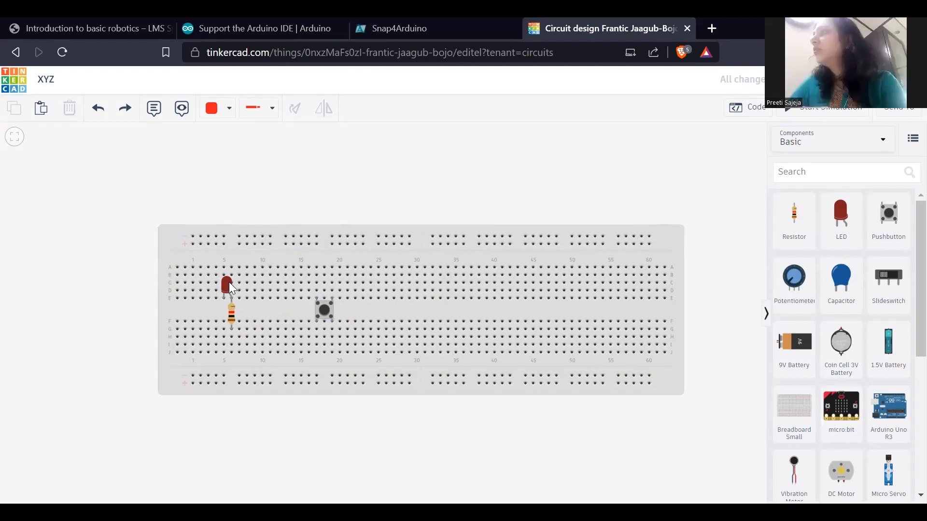
pyautogui.moveTo(228, 282); pyautogui.dragTo(416, 252)
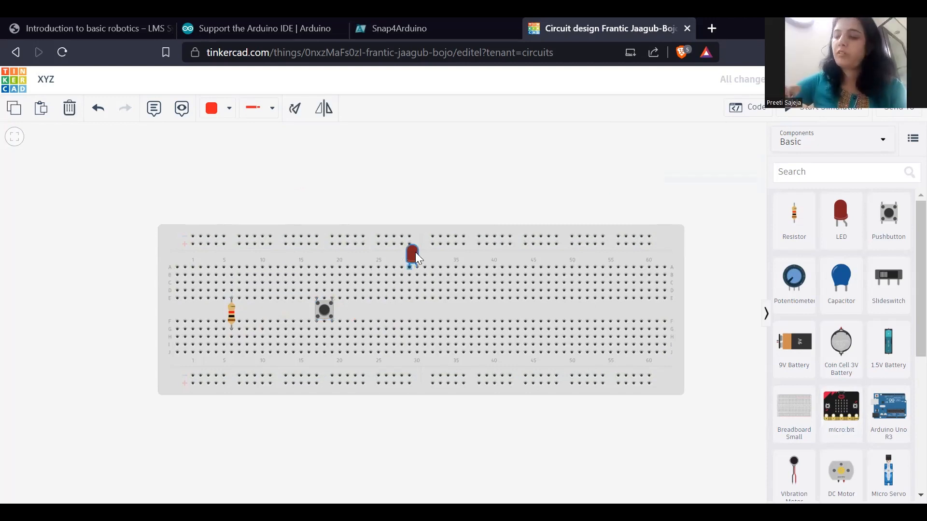
pyautogui.click(454, 175)
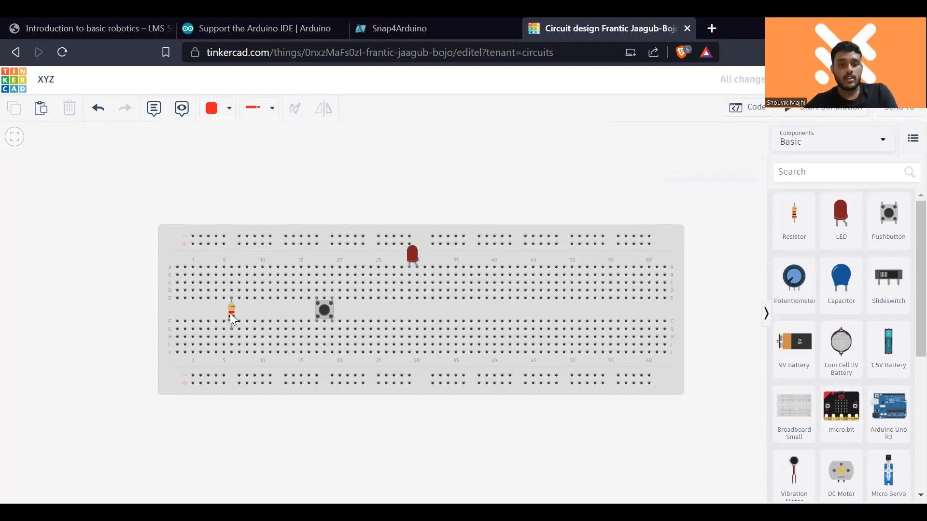
pyautogui.moveTo(230, 316); pyautogui.dragTo(418, 308)
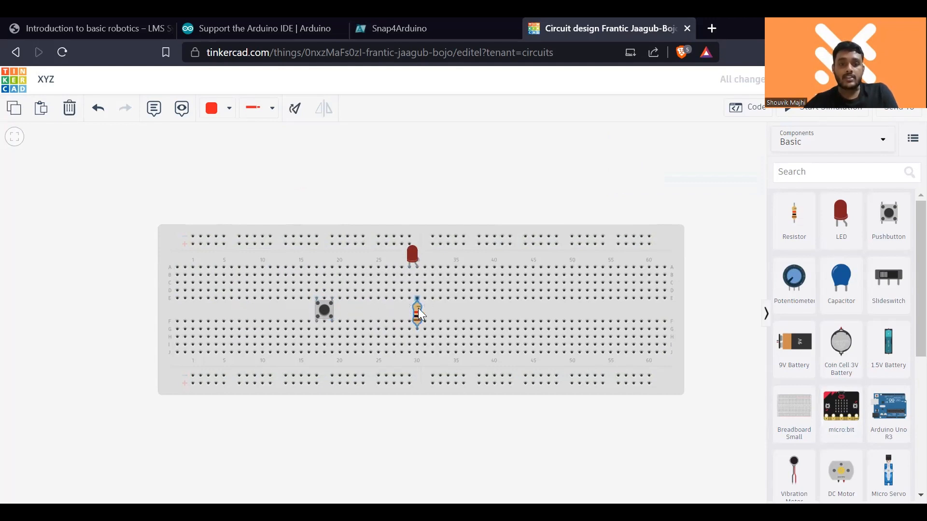
pyautogui.click(470, 199)
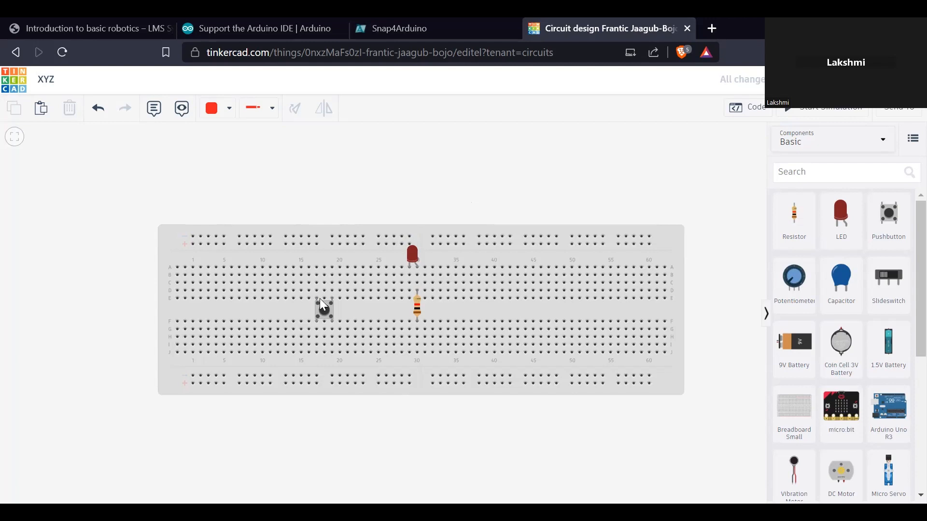
# - Undo the recent changes back to the complete two-LED slideswitch circuit with the 9V battery
pyautogui.hotkey('ctrl', 'z')
pyautogui.hotkey('ctrl', 'z')
pyautogui.hotkey('ctrl', 'z')
pyautogui.hotkey('ctrl', 'z')
pyautogui.hotkey('ctrl', 'z')
pyautogui.hotkey('ctrl', 'z')
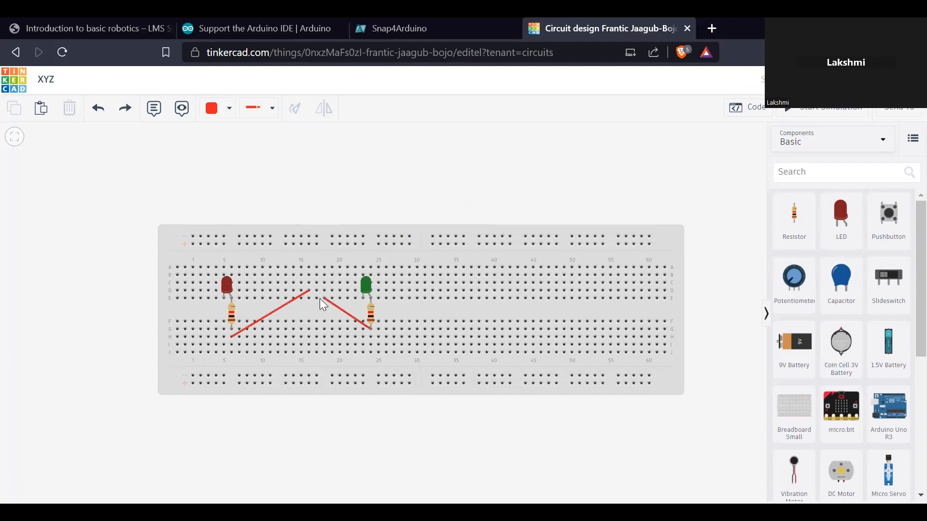
pyautogui.hotkey('ctrl', 'y')
pyautogui.hotkey('ctrl', 'y')
pyautogui.hotkey('ctrl', 'y')
pyautogui.hotkey('ctrl', 'y')
pyautogui.hotkey('ctrl', 'y')
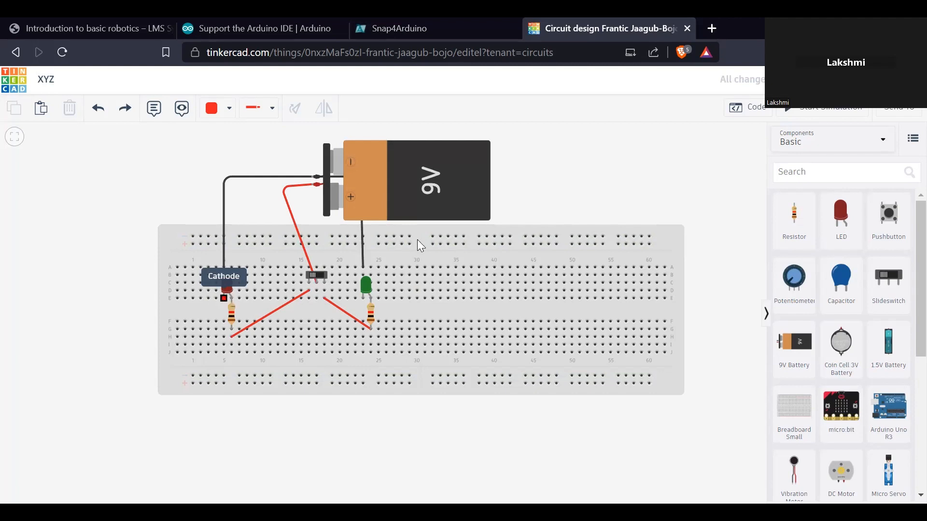
# - Delete the black wire at the battery's negative terminal and redraw it with one bend to row A, column 5 above the red LED
pyautogui.click(304, 178)
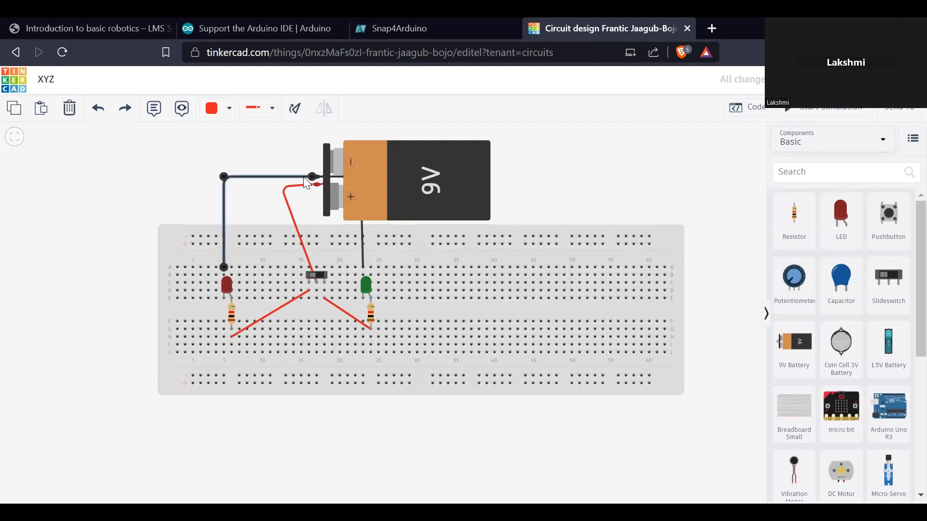
pyautogui.press('Delete')
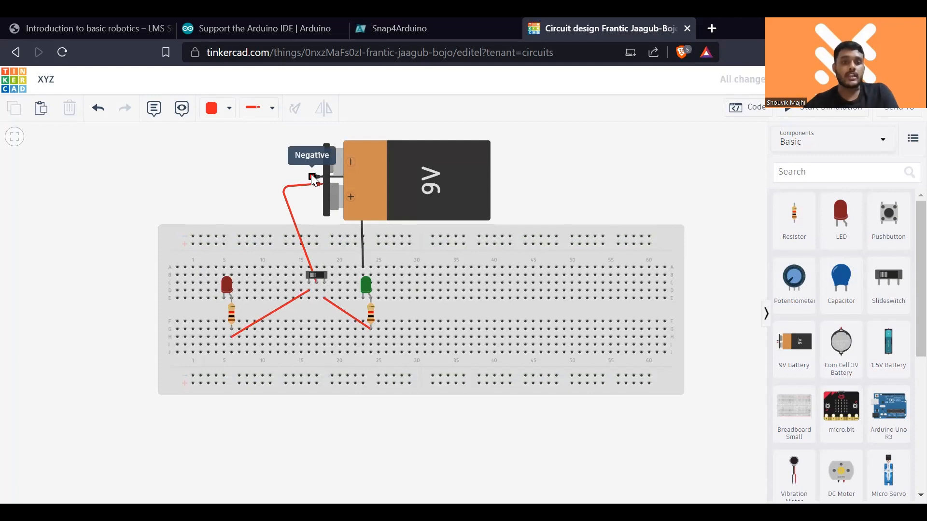
pyautogui.click(313, 178)
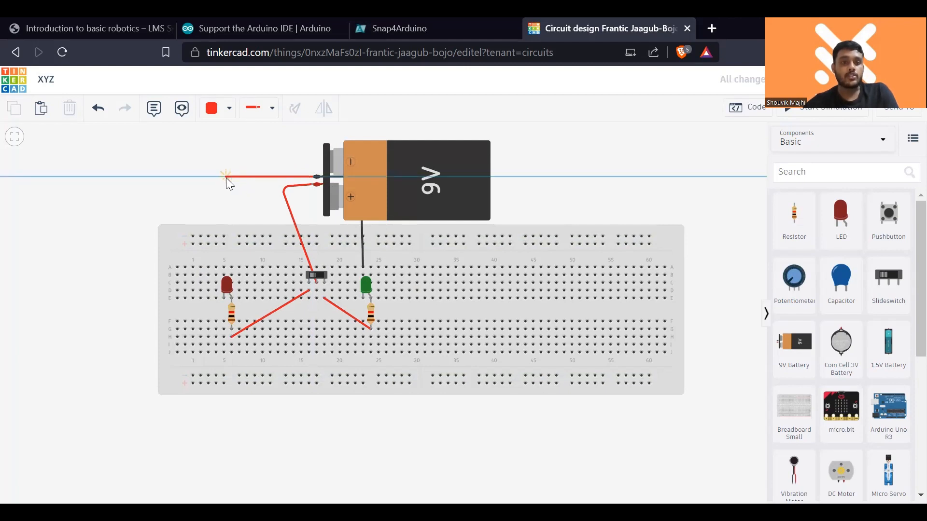
pyautogui.click(226, 178)
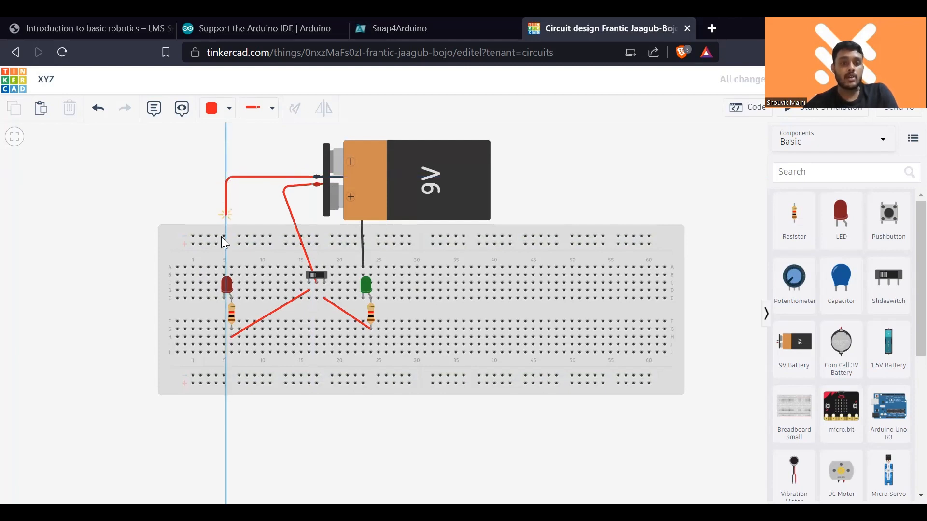
pyautogui.click(224, 268)
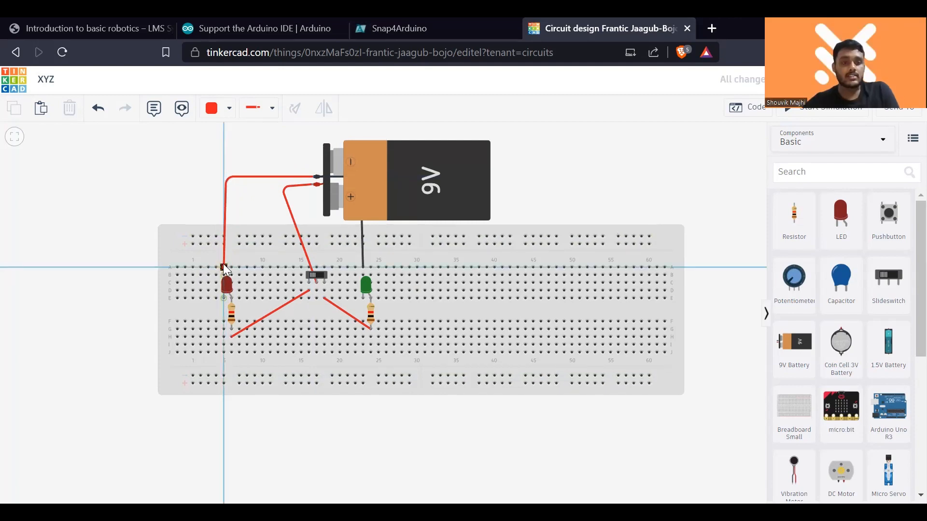
pyautogui.click(224, 267)
# - Straighten the redrawn negative wire by aligning its bend with column 5, and set its colour to Black
pyautogui.moveTo(225, 177)
pyautogui.mouseDown()
pyautogui.moveTo(225, 187)
pyautogui.moveTo(223, 177)
pyautogui.mouseUp()
pyautogui.click(229, 108)
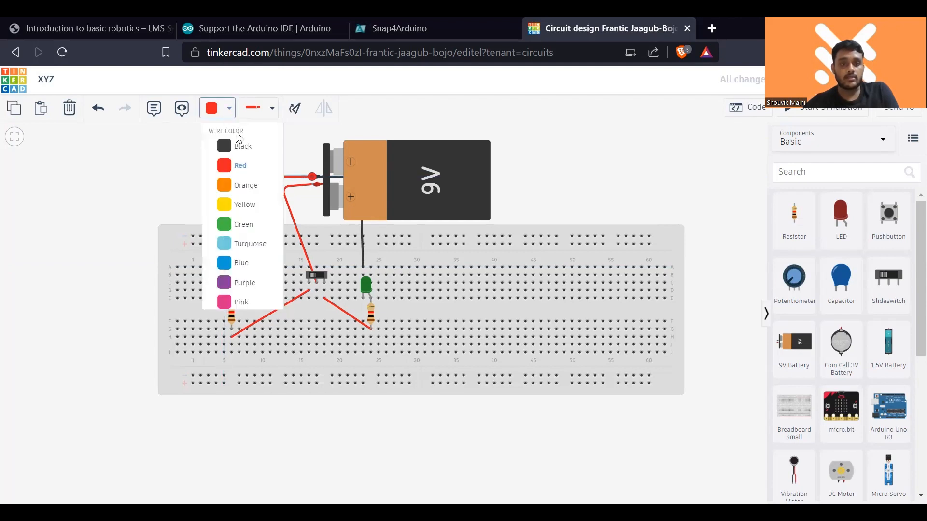
pyautogui.click(241, 146)
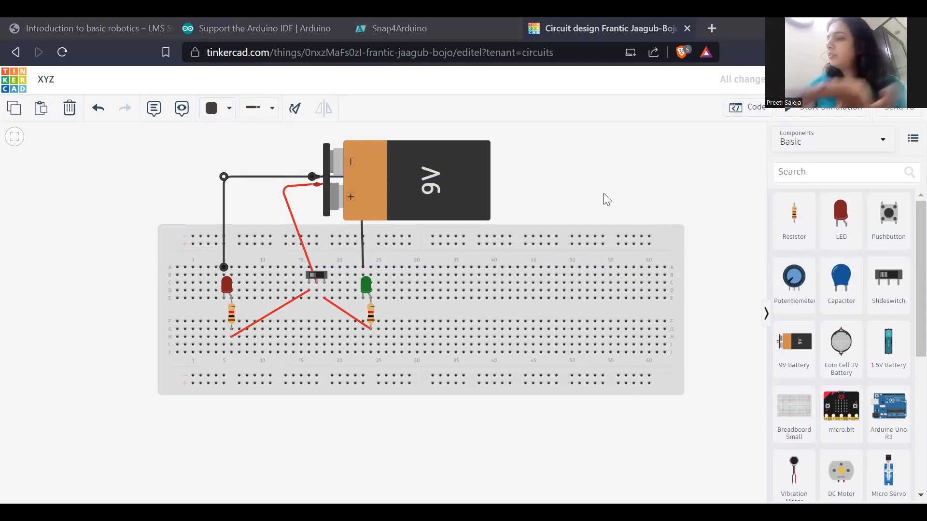
# - Undo the negative wire changes and earlier edits back to the slideswitch circuit with an unwired second red LED
pyautogui.hotkey('ctrl', 'z')
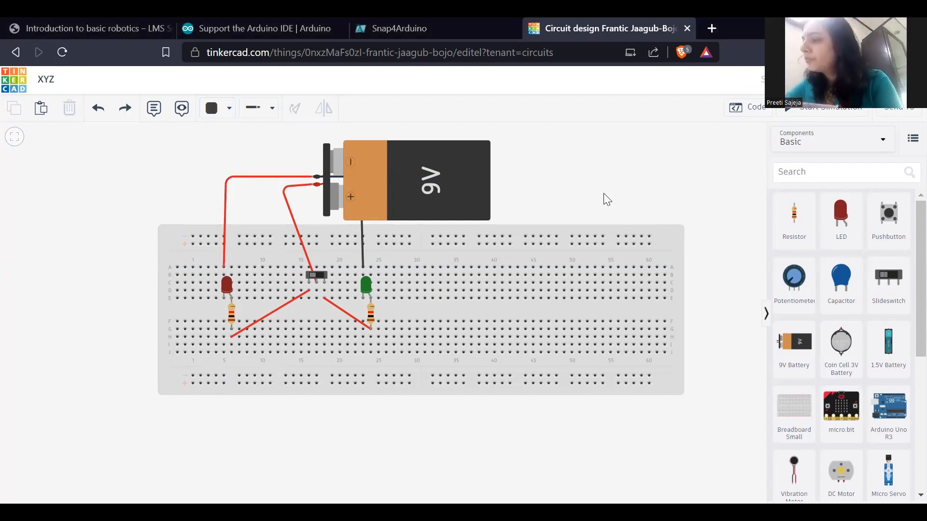
pyautogui.hotkey('ctrl', 'y')
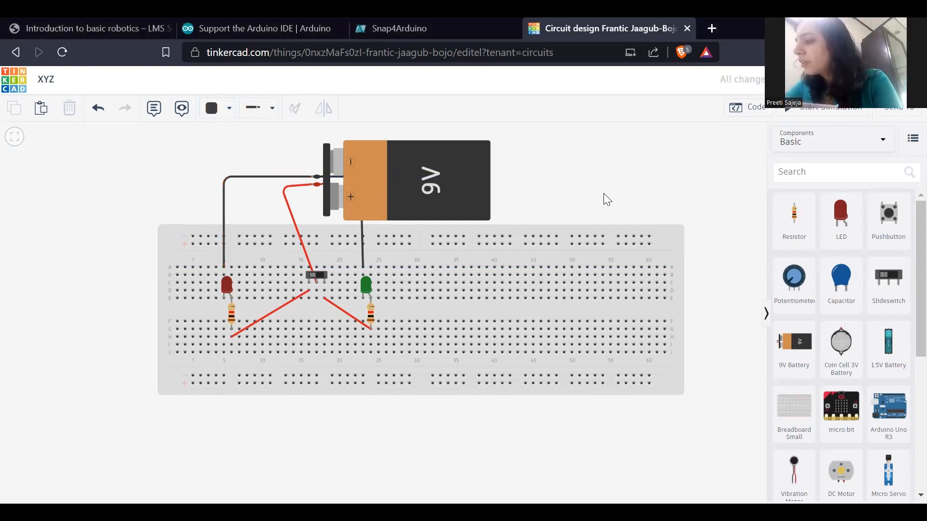
pyautogui.hotkey('ctrl', 'z')
pyautogui.hotkey('ctrl', 'z')
pyautogui.hotkey('ctrl', 'z')
pyautogui.hotkey('ctrl', 'z')
pyautogui.hotkey('ctrl', 'z')
pyautogui.hotkey('ctrl', 'z')
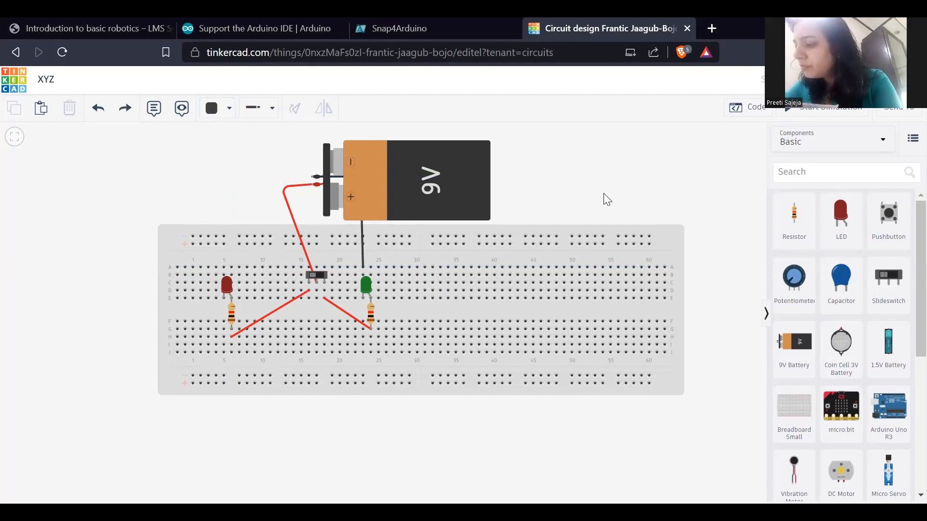
pyautogui.hotkey('ctrl', 'z')
pyautogui.hotkey('ctrl', 'z')
pyautogui.hotkey('ctrl', 'z')
pyautogui.hotkey('ctrl', 'z')
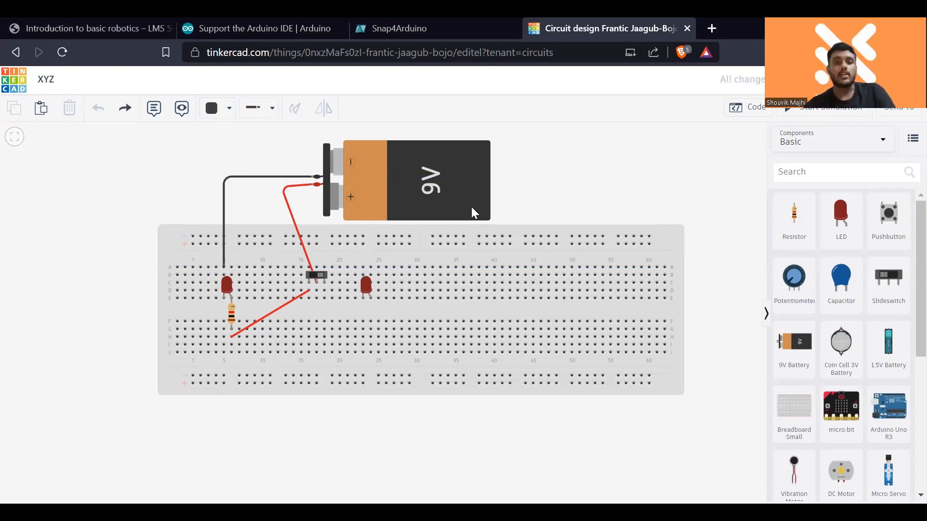
# - Delete the 9V battery and the red wire leading to the slideswitch
pyautogui.click(460, 196)
pyautogui.press('Delete')
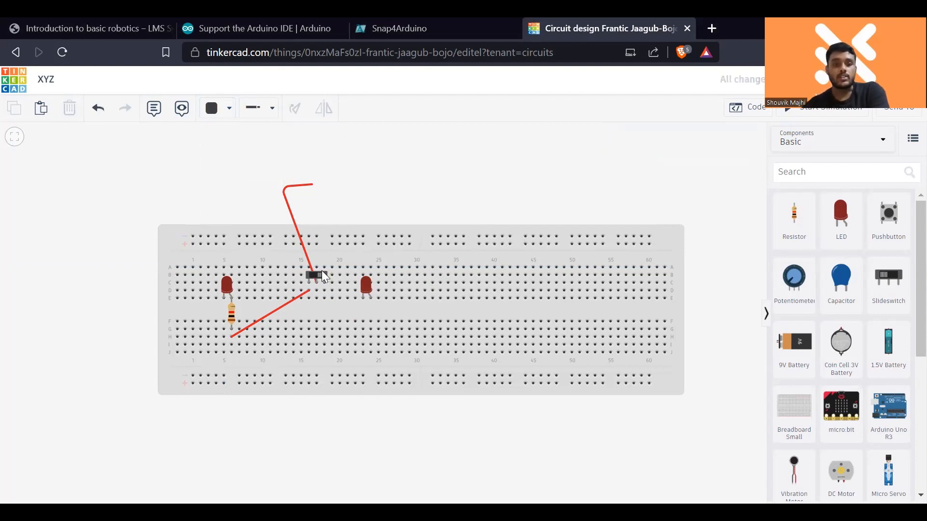
pyautogui.click(321, 271)
pyautogui.click(322, 275)
pyautogui.click(304, 245)
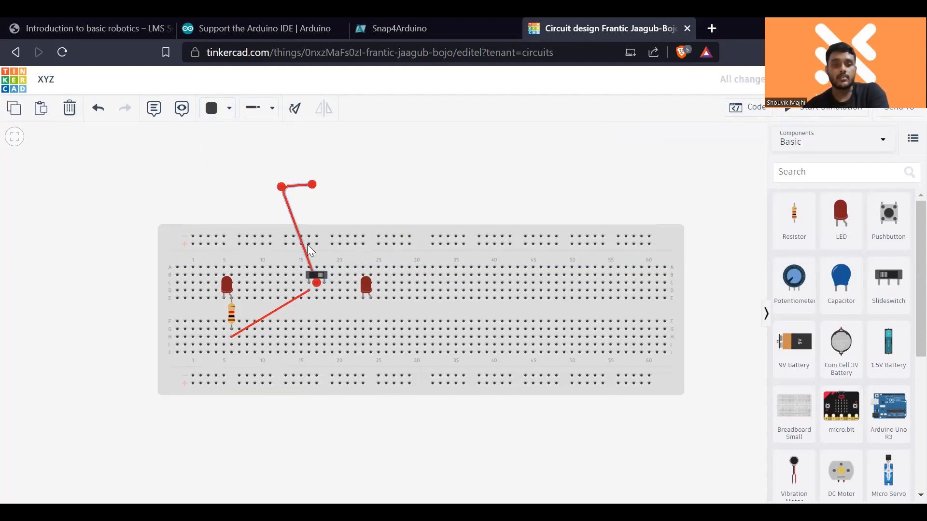
pyautogui.press('Delete')
# - Delete the second red LED, the slideswitch and the red wire running to the resistor
pyautogui.click(365, 288)
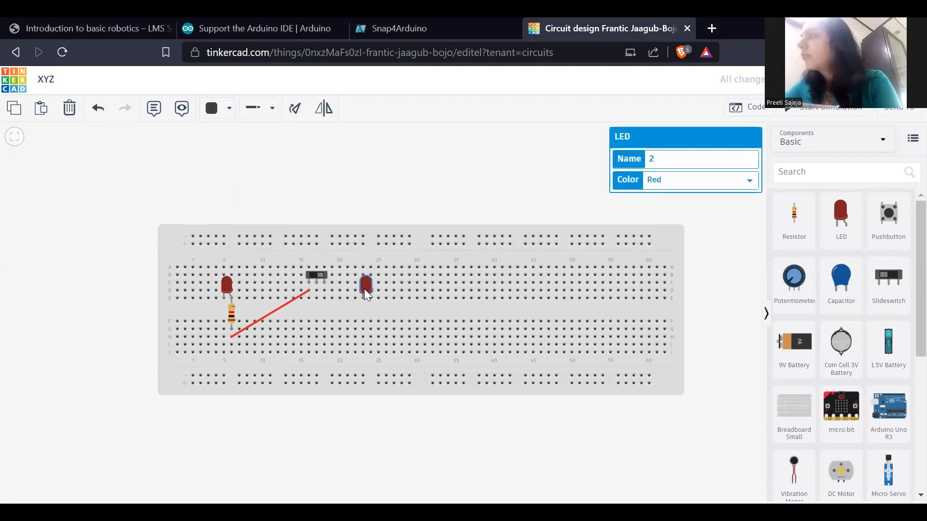
pyautogui.press('Delete')
pyautogui.click(318, 274)
pyautogui.press('Delete')
pyautogui.click(300, 296)
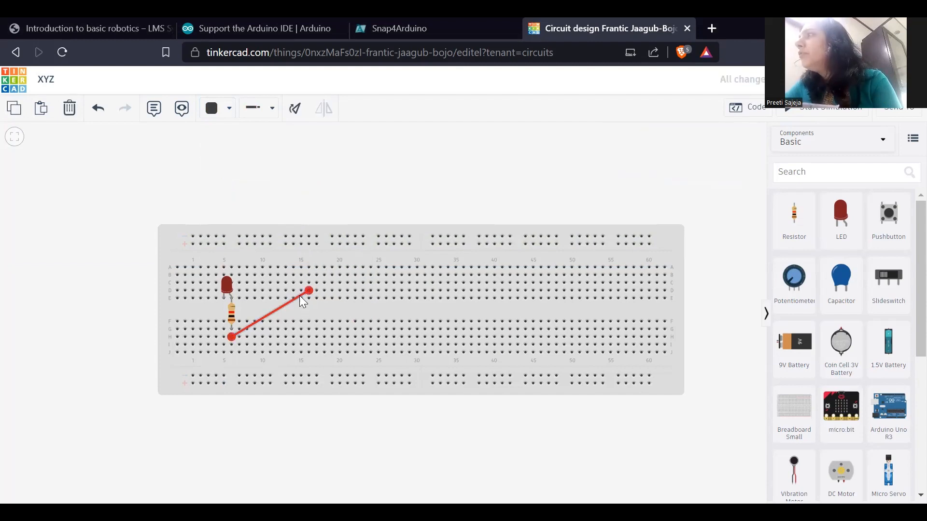
pyautogui.press('Delete')
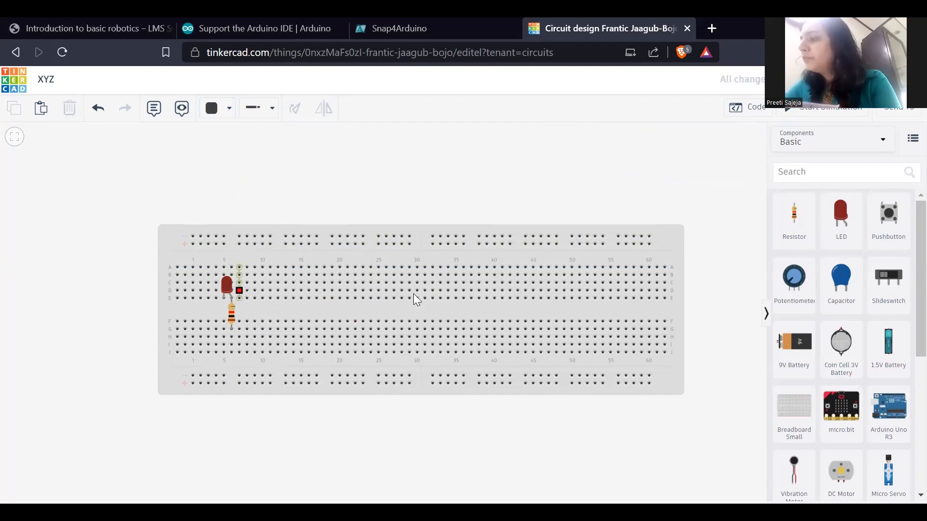
# - Move the red LED to row A, columns 30 and 31, and the resistor to column 31 across the centre gap
pyautogui.click(232, 318)
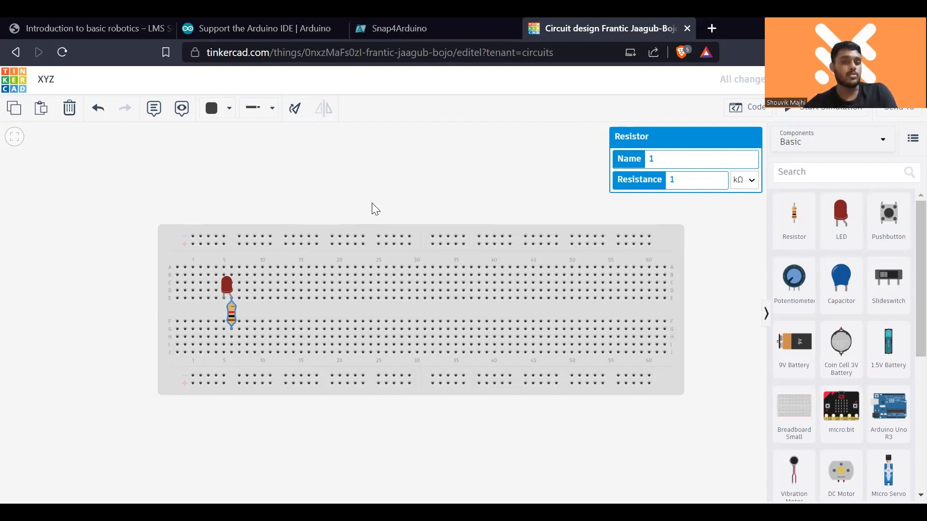
pyautogui.moveTo(231, 278); pyautogui.dragTo(420, 259)
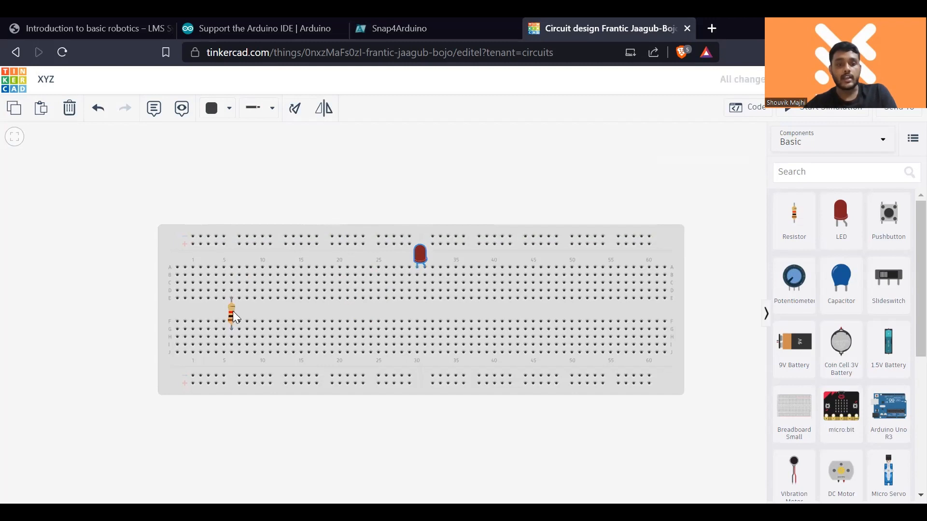
pyautogui.moveTo(232, 313); pyautogui.dragTo(392, 311)
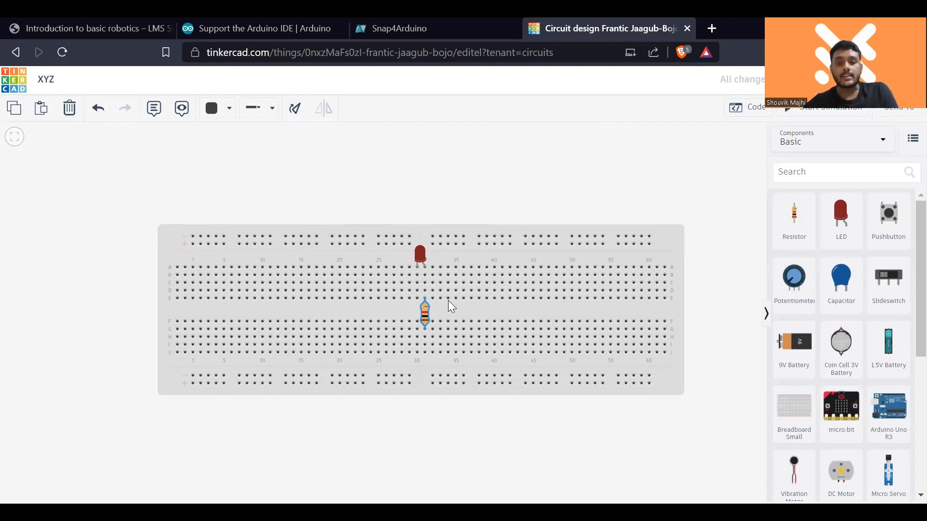
# - Place a pushbutton across the centre gap at columns 12 to 14 and a 9V battery above the breadboard
pyautogui.moveTo(889, 217); pyautogui.dragTo(549, 293)
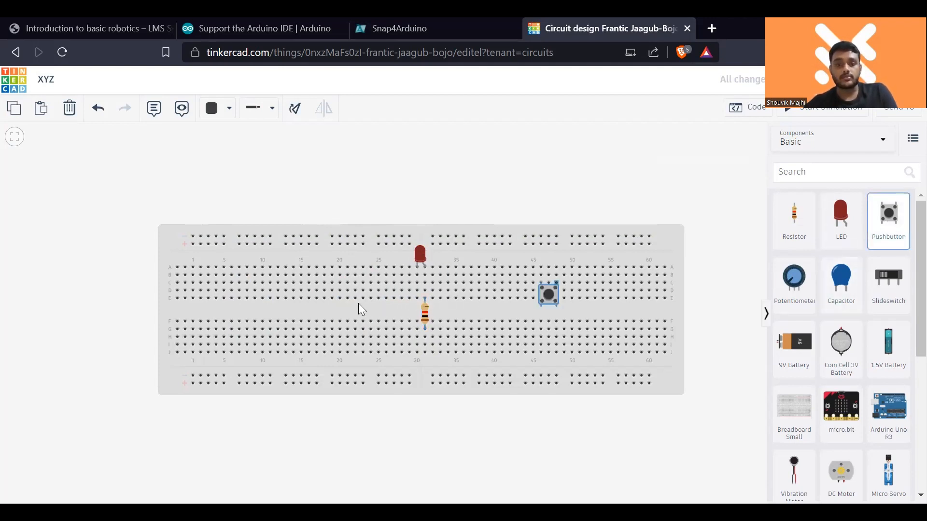
pyautogui.moveTo(358, 305); pyautogui.dragTo(285, 311)
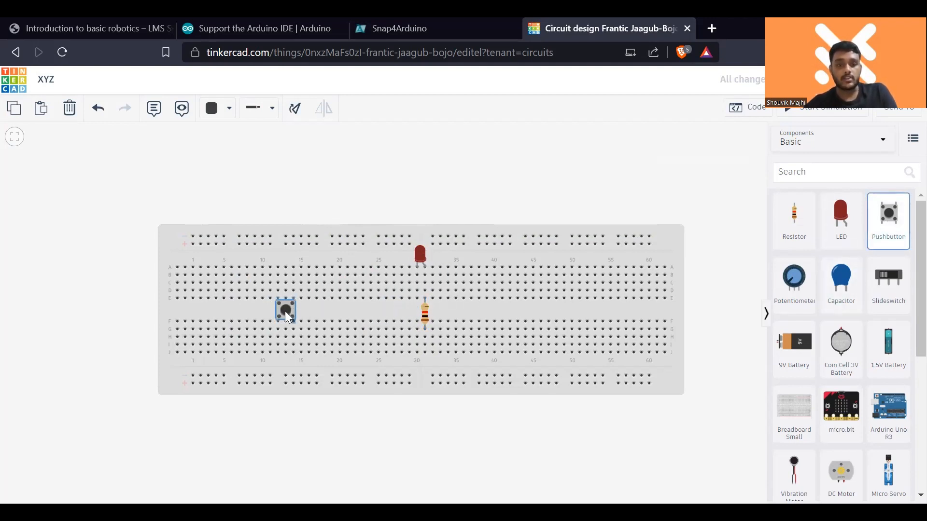
pyautogui.moveTo(794, 343); pyautogui.dragTo(439, 167)
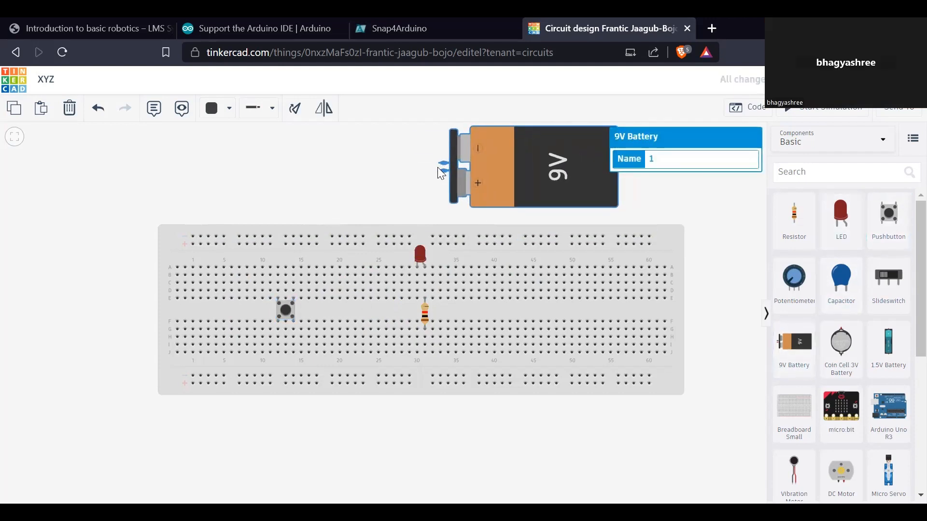
pyautogui.click(443, 163)
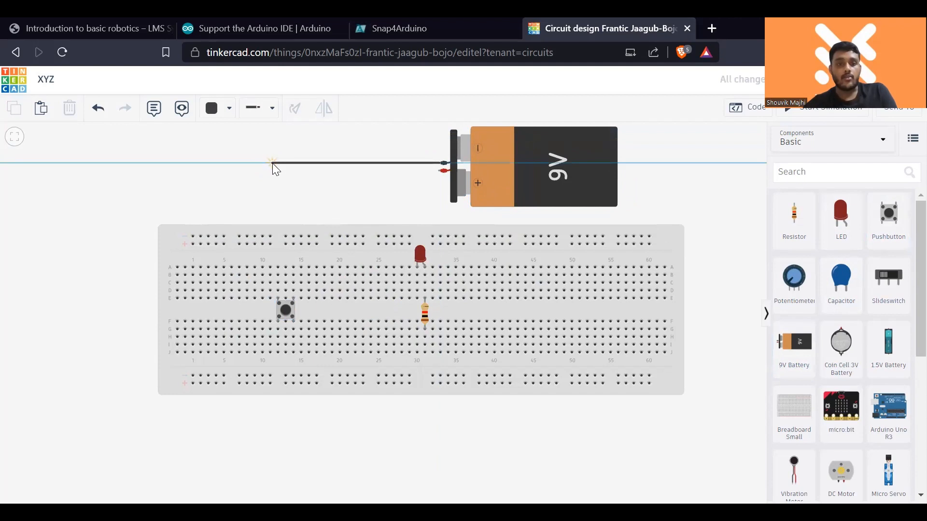
pyautogui.click(288, 164)
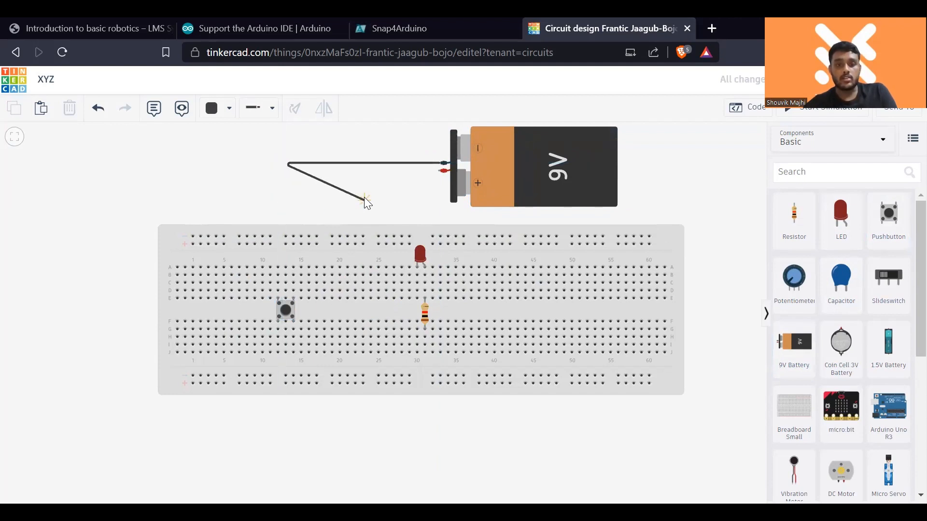
pyautogui.press('Escape')
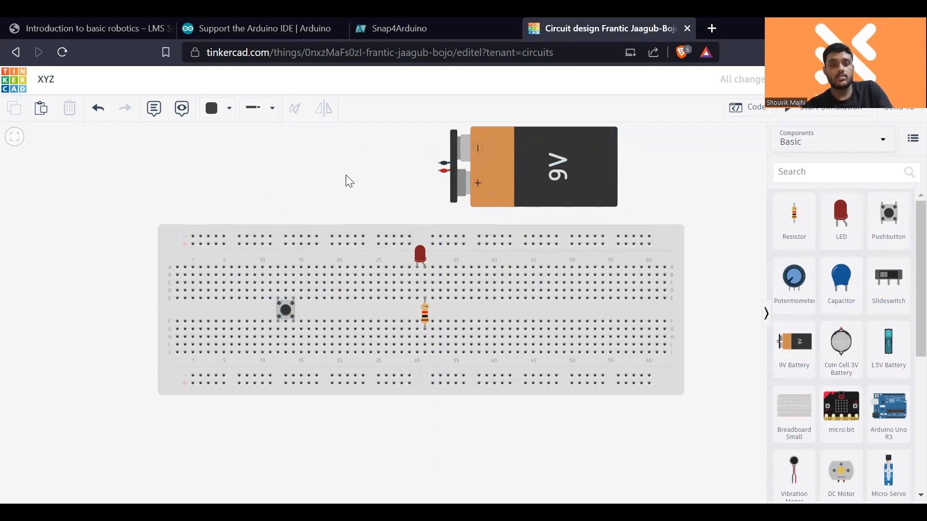
# - Wire the battery's negative terminal with one bend to the LED's cathode at row A, column 30
pyautogui.click(441, 165)
pyautogui.click(412, 165)
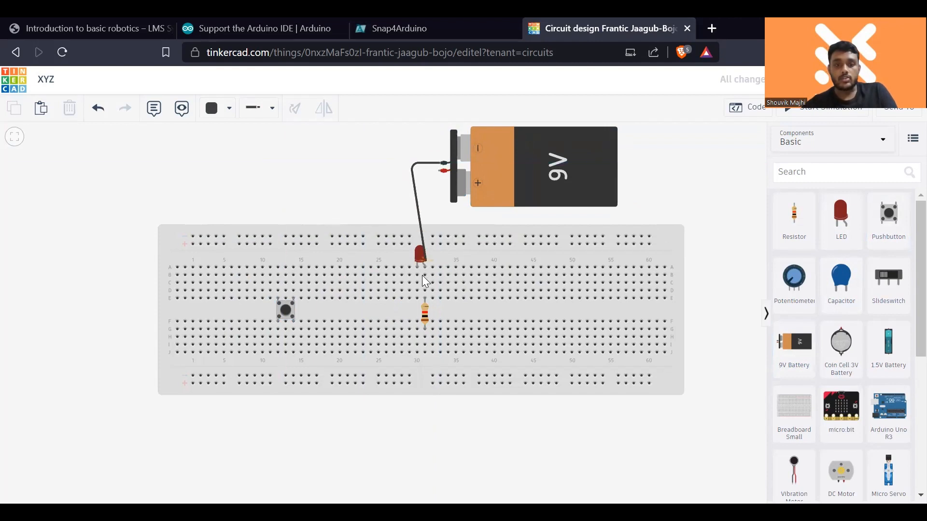
pyautogui.click(416, 267)
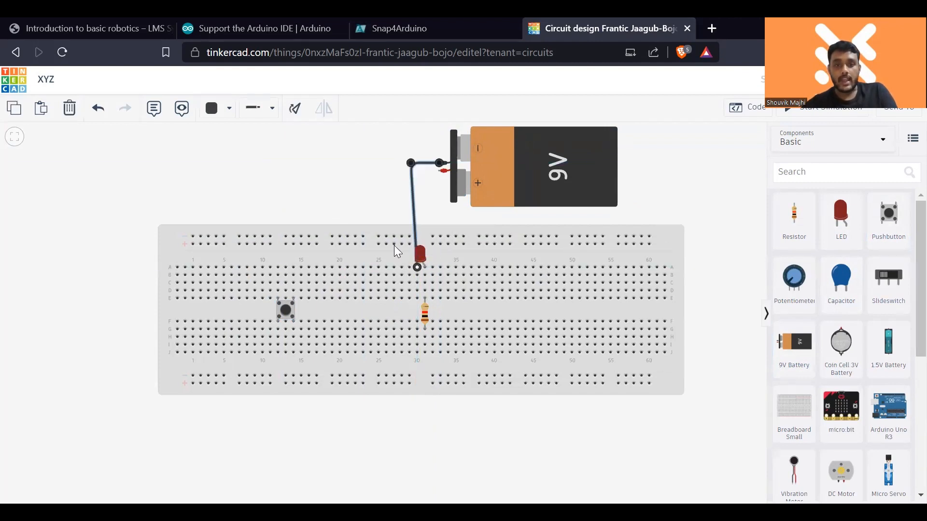
pyautogui.click(372, 195)
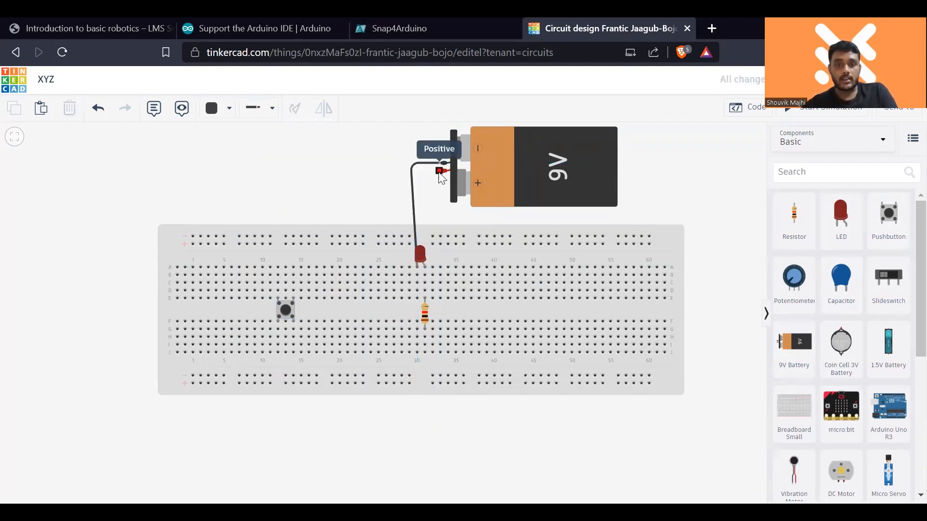
# - Wire the battery's positive terminal with one bend to row A, column 14 above the pushbutton
pyautogui.click(440, 172)
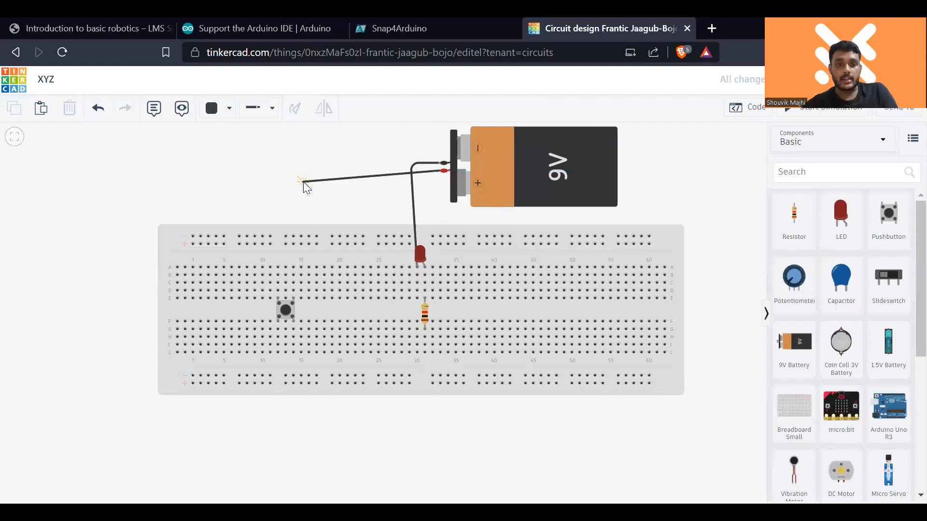
pyautogui.click(294, 268)
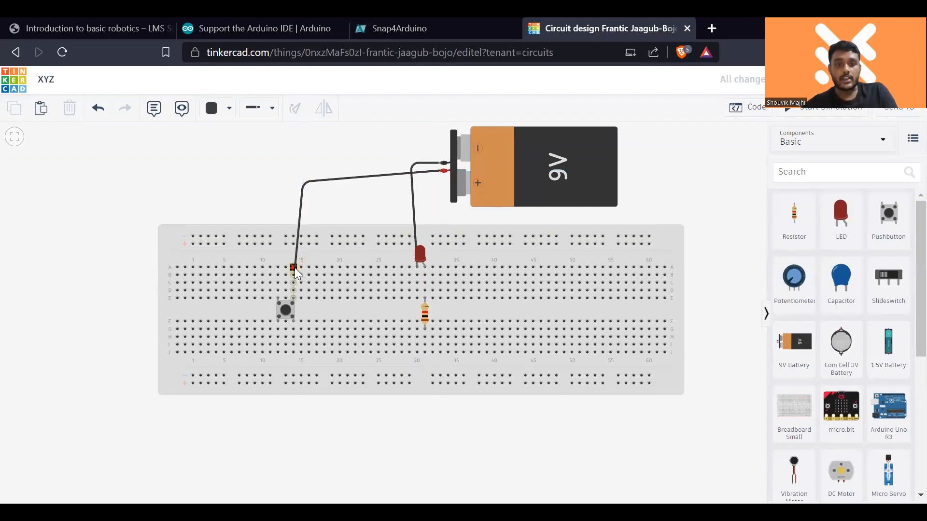
pyautogui.click(366, 209)
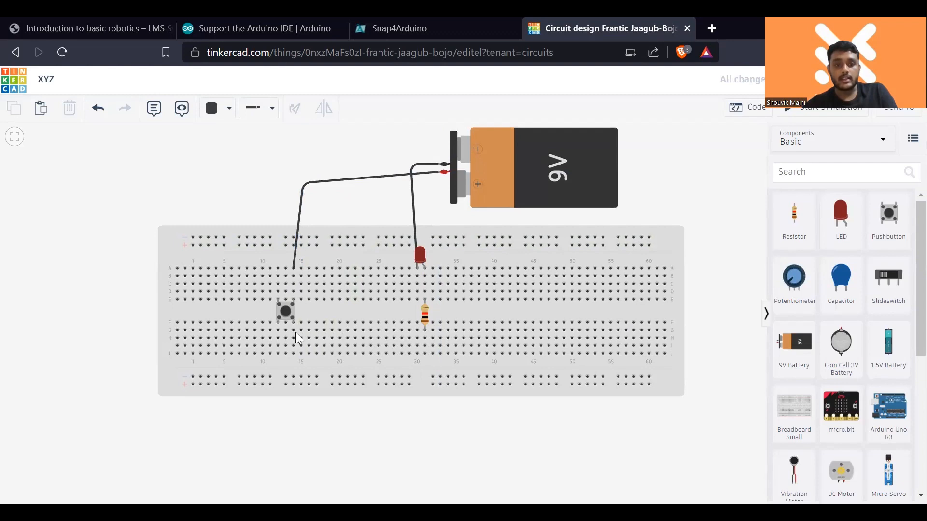
# - Connect the pushbutton to the resistor with a wire from row G, column 14 to row H, column 31
pyautogui.click(294, 331)
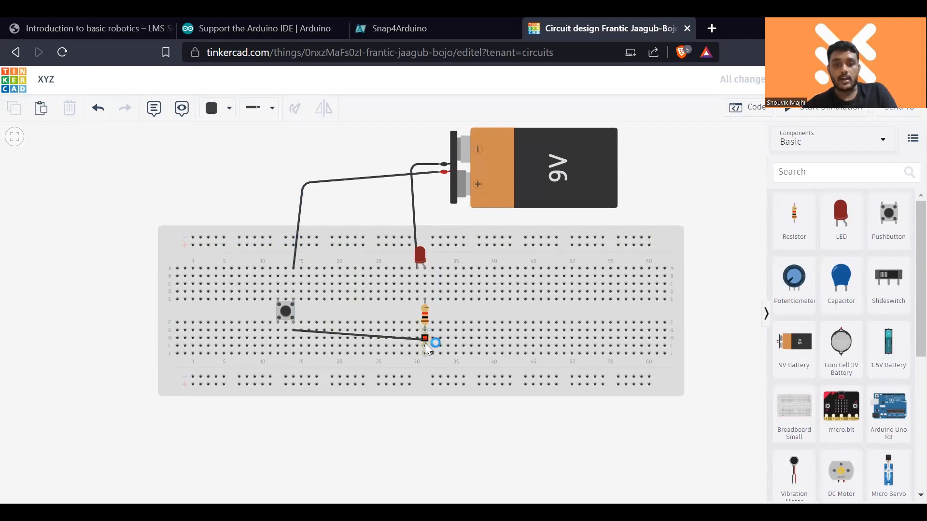
pyautogui.click(424, 342)
pyautogui.click(660, 213)
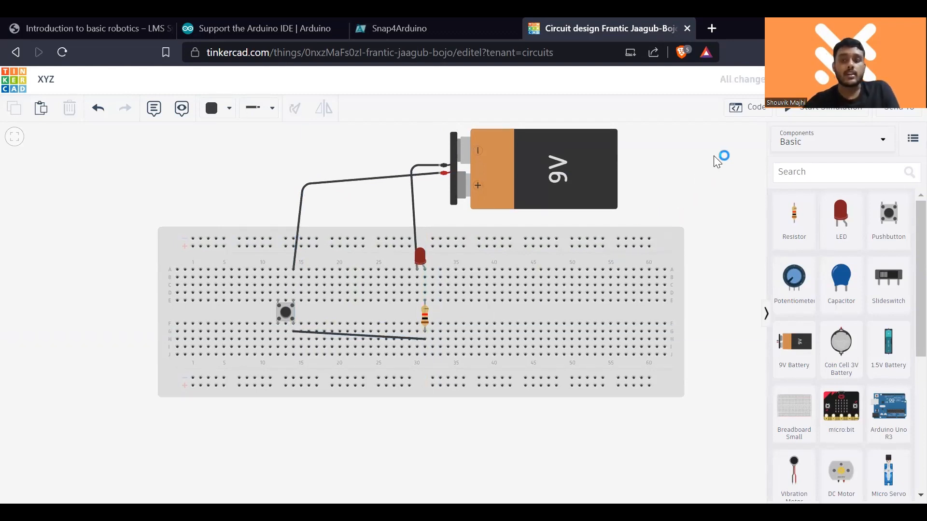
# - Move the breadboard end of the battery's positive wire to row A, column 12 above the pushbutton
pyautogui.click(818, 114)
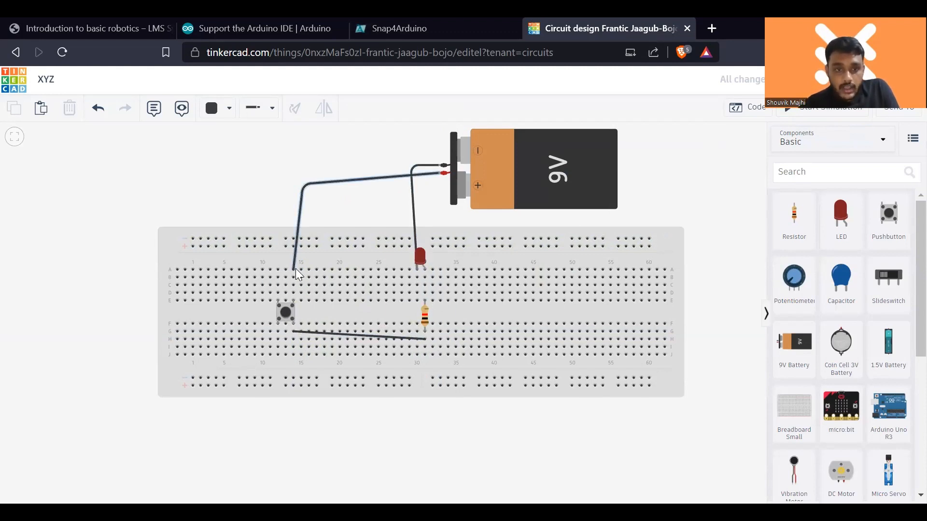
pyautogui.moveTo(295, 269); pyautogui.dragTo(278, 271)
pyautogui.click(277, 195)
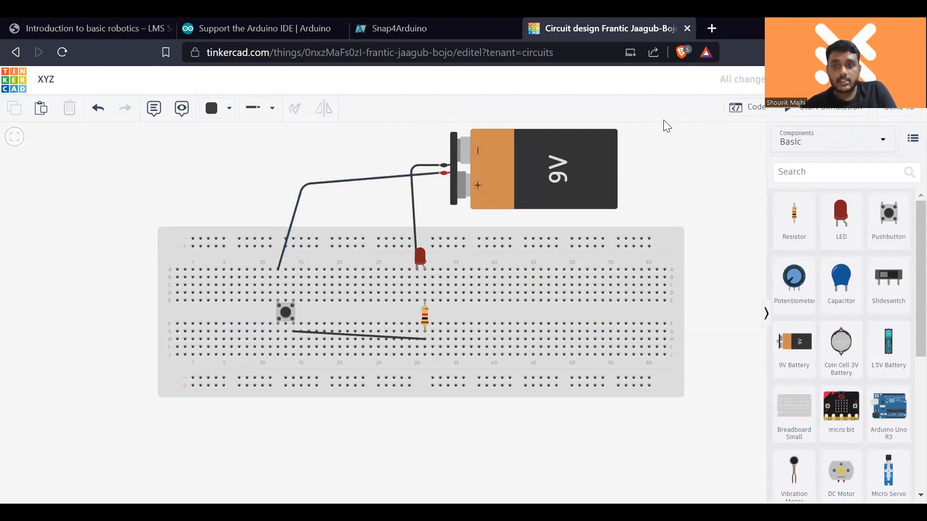
# - Run the simulation, operate the pushbutton several times to test the LED, and stop the simulation
pyautogui.click(820, 111)
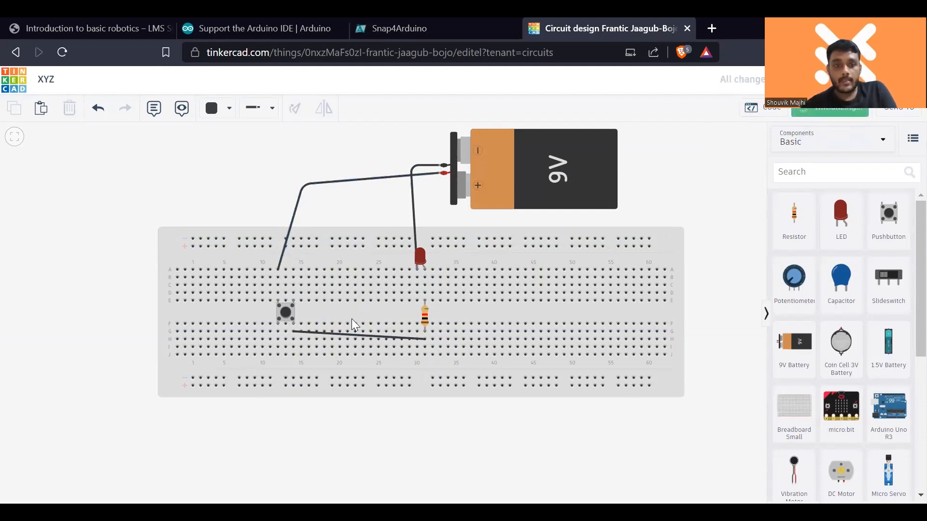
pyautogui.click(287, 313)
pyautogui.click(287, 313)
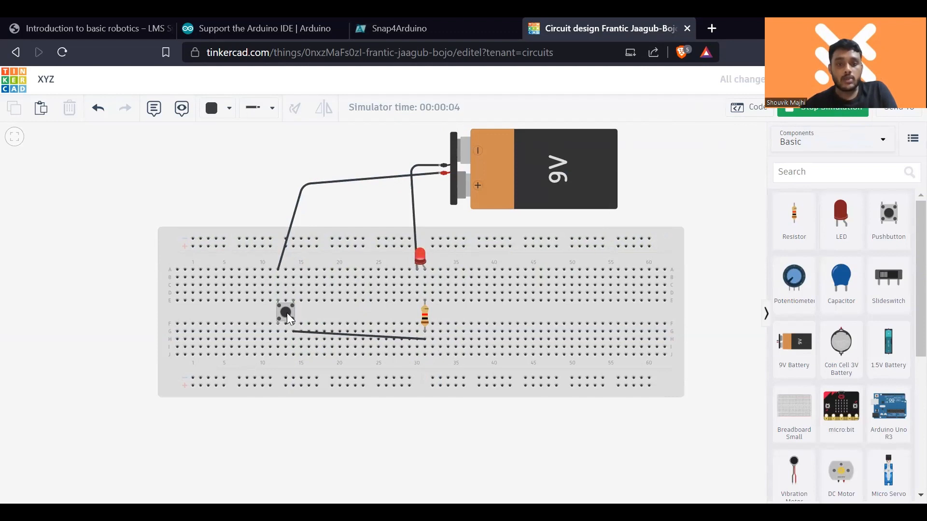
pyautogui.click(286, 313)
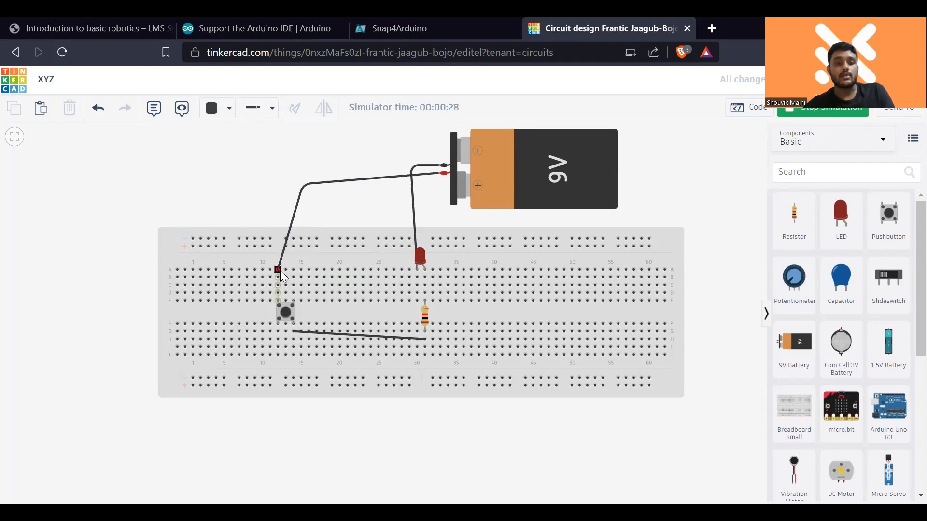
pyautogui.click(820, 112)
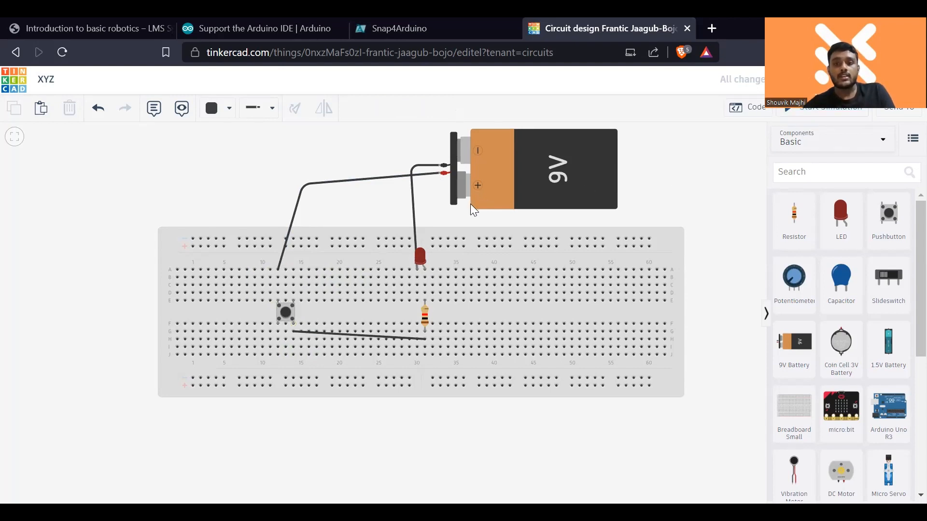
# - Move the positive wire's breadboard end back to row A, column 14 and run the simulation briefly without operating the pushbutton
pyautogui.click(279, 268)
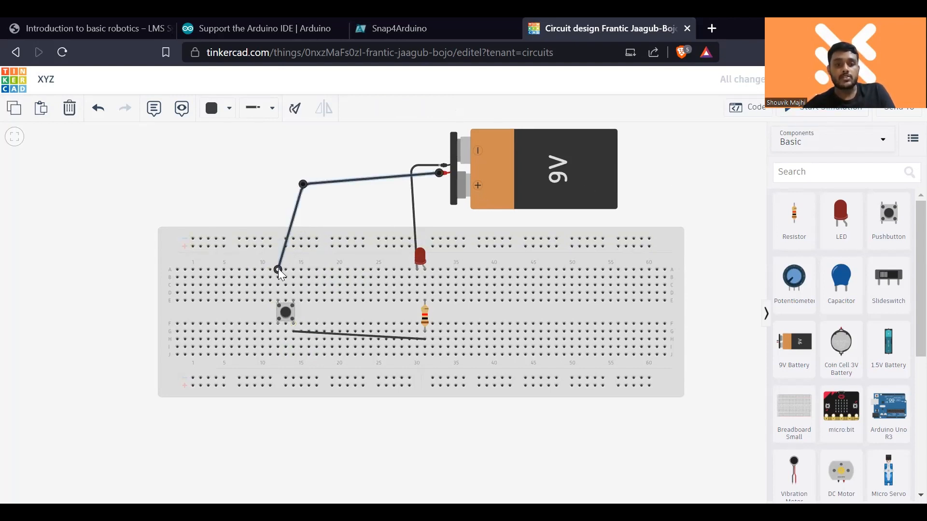
pyautogui.moveTo(278, 268); pyautogui.dragTo(294, 269)
pyautogui.click(287, 197)
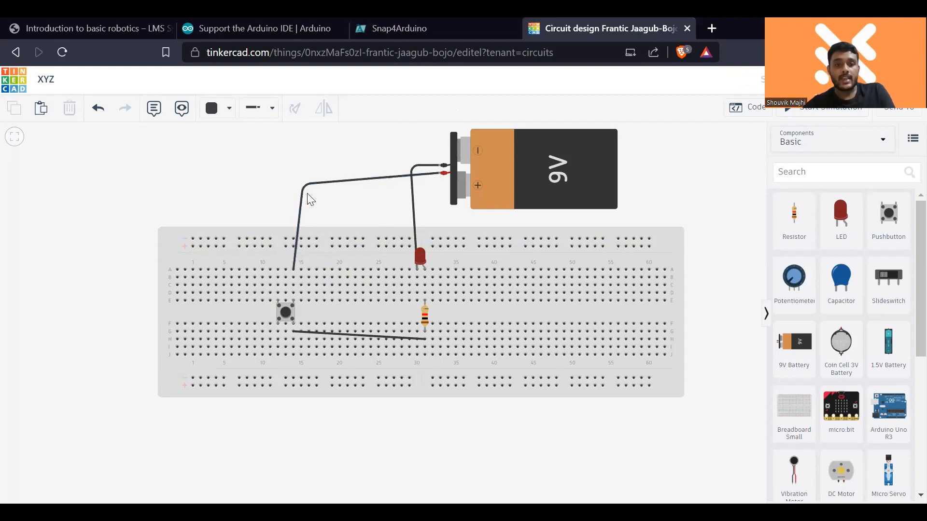
pyautogui.click(816, 109)
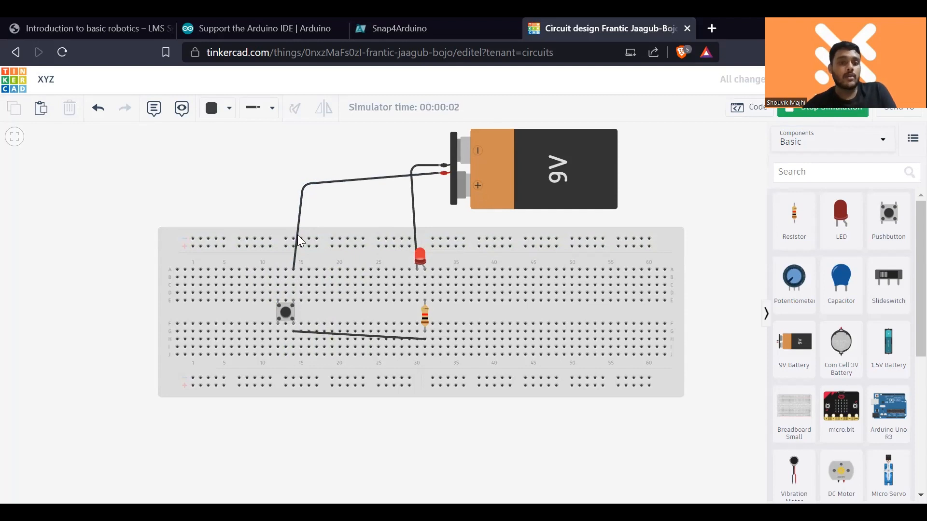
pyautogui.click(853, 112)
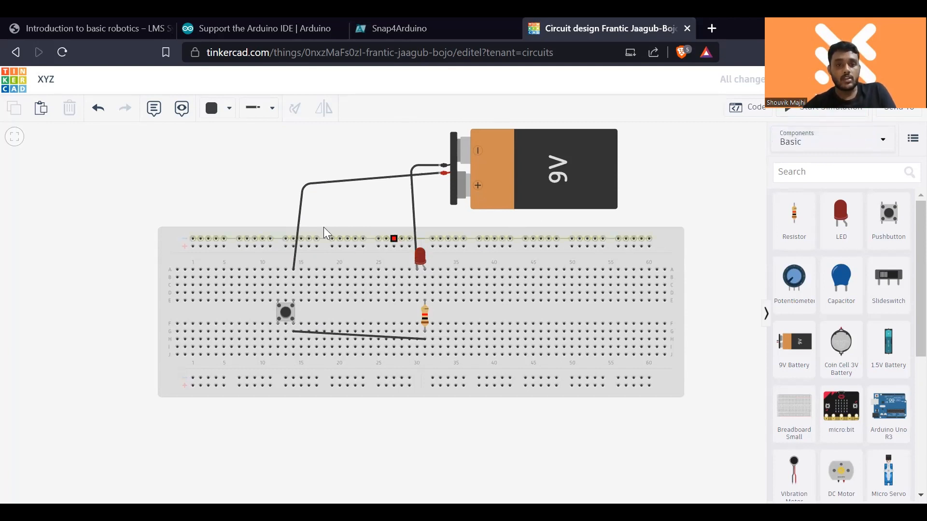
# - Reconnect the positive wire's end to row A, column 12 and simulate the circuit while operating the pushbutton
pyautogui.click(299, 223)
pyautogui.moveTo(294, 268); pyautogui.dragTo(279, 269)
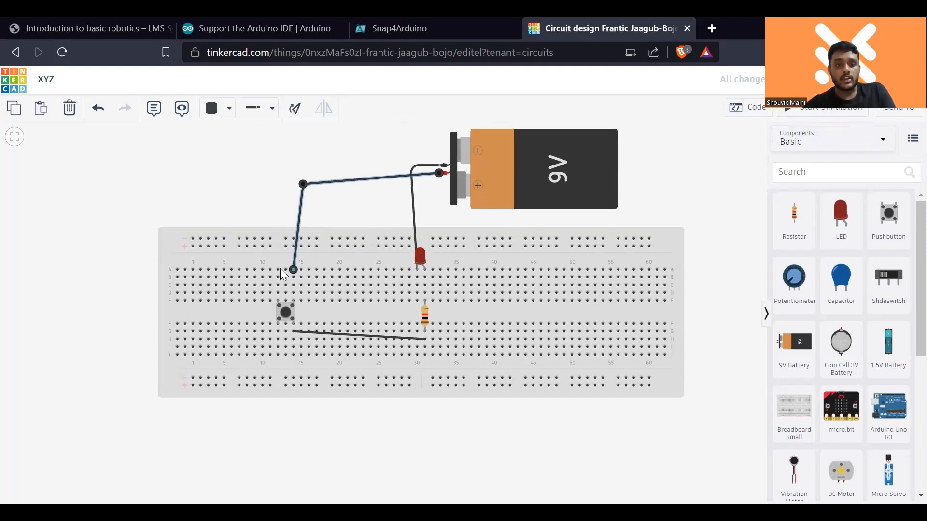
pyautogui.click(798, 113)
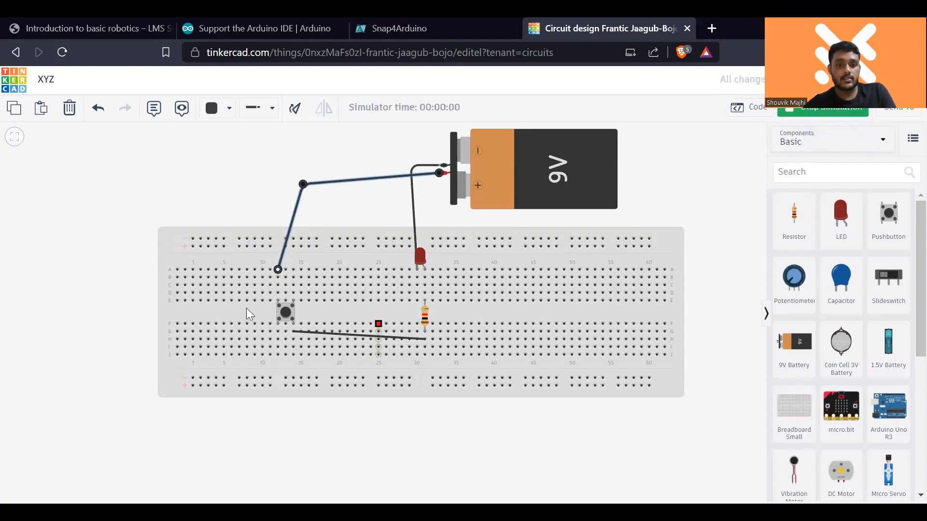
pyautogui.click(285, 310)
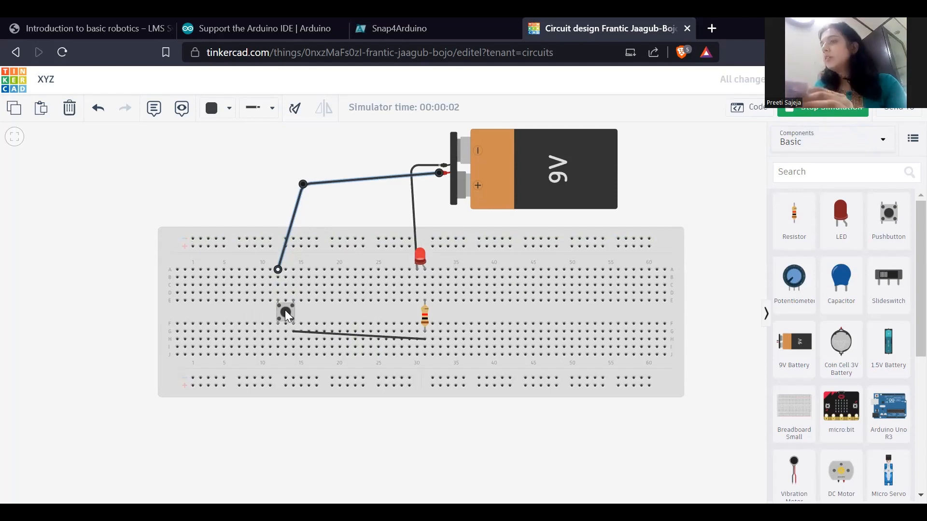
pyautogui.click(842, 119)
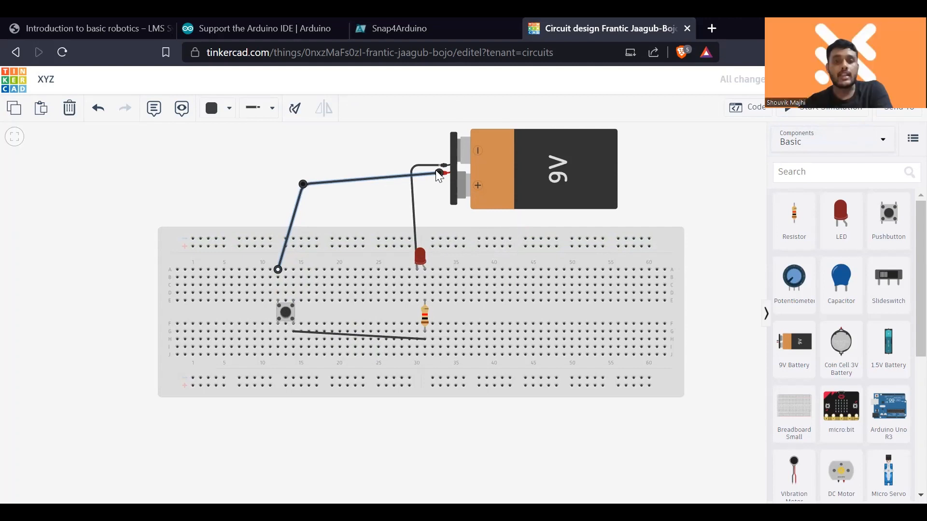
# - Delete the battery's positive wire and try to redraw it with one bend above the pushbutton
pyautogui.press('Delete')
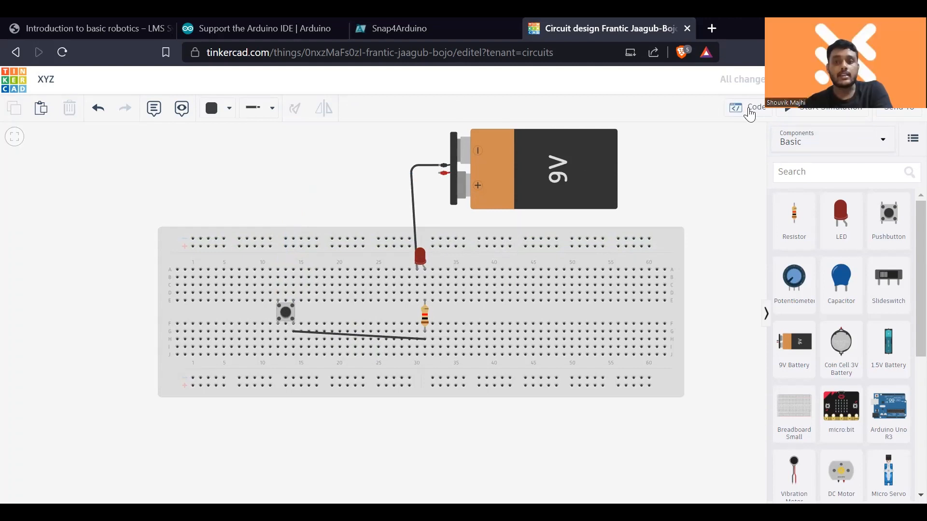
pyautogui.click(440, 174)
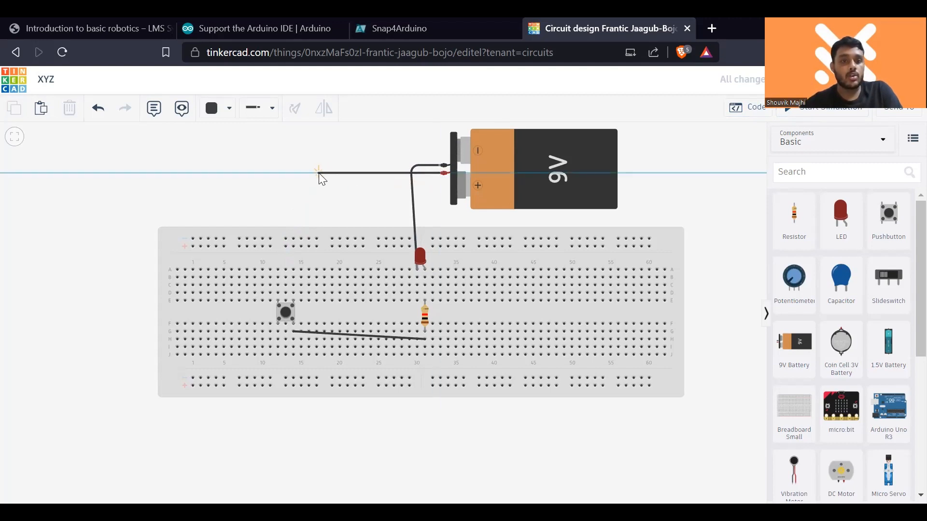
pyautogui.click(289, 174)
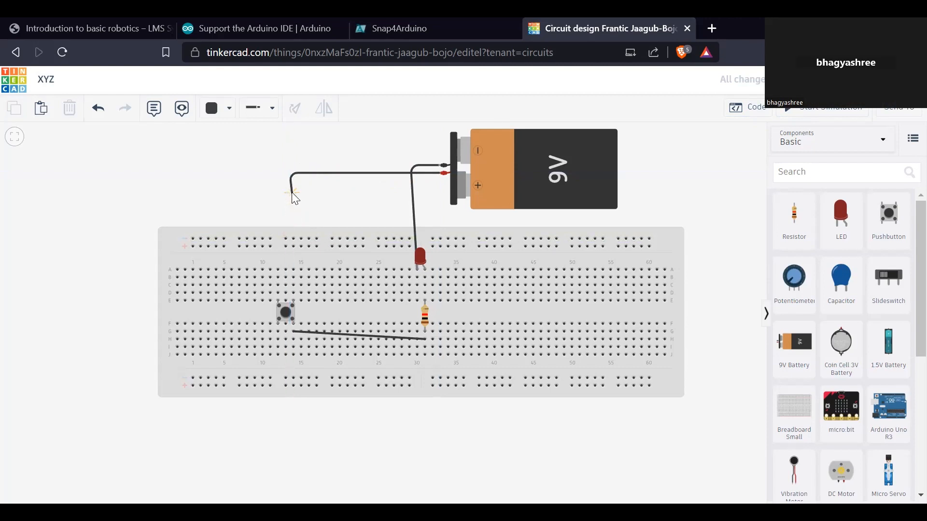
pyautogui.press('Escape')
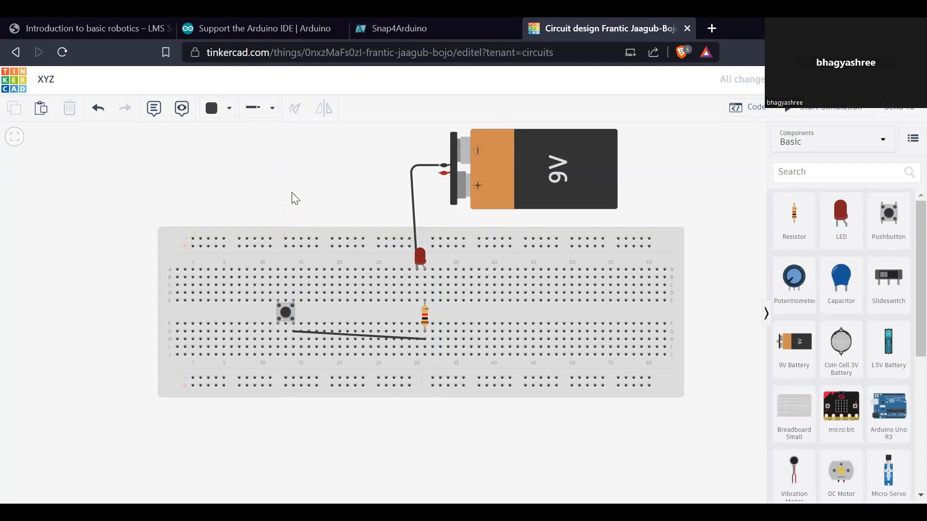
# - Wire the battery's positive terminal with one bend to row A, column 12 and briefly run the simulation
pyautogui.click(440, 174)
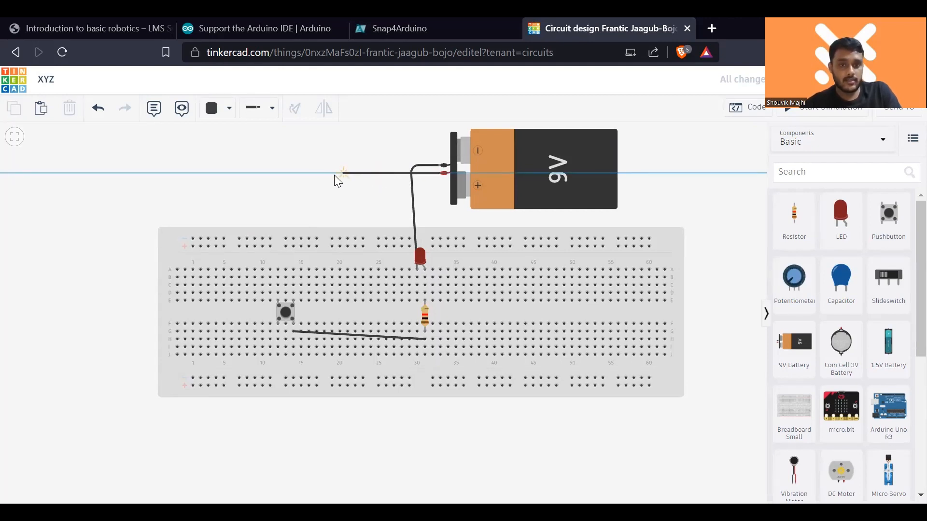
pyautogui.click(280, 173)
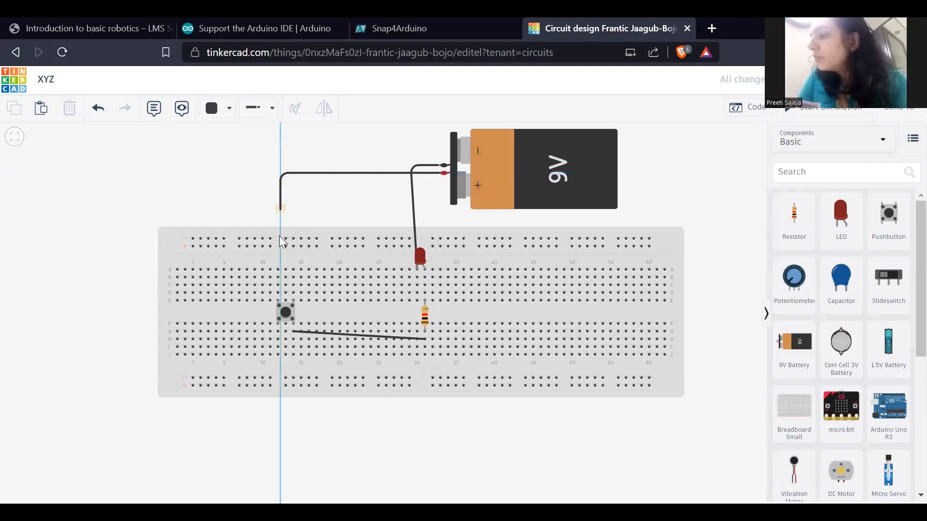
pyautogui.click(278, 269)
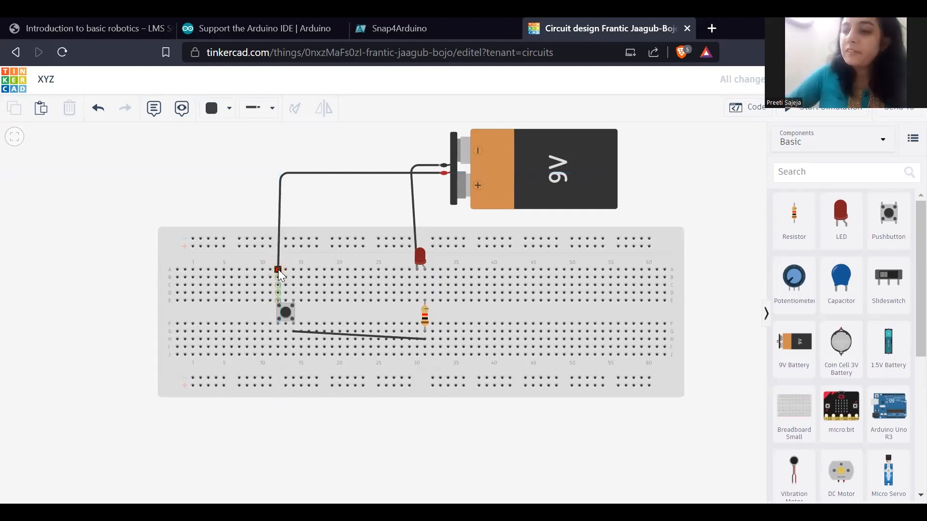
pyautogui.click(278, 269)
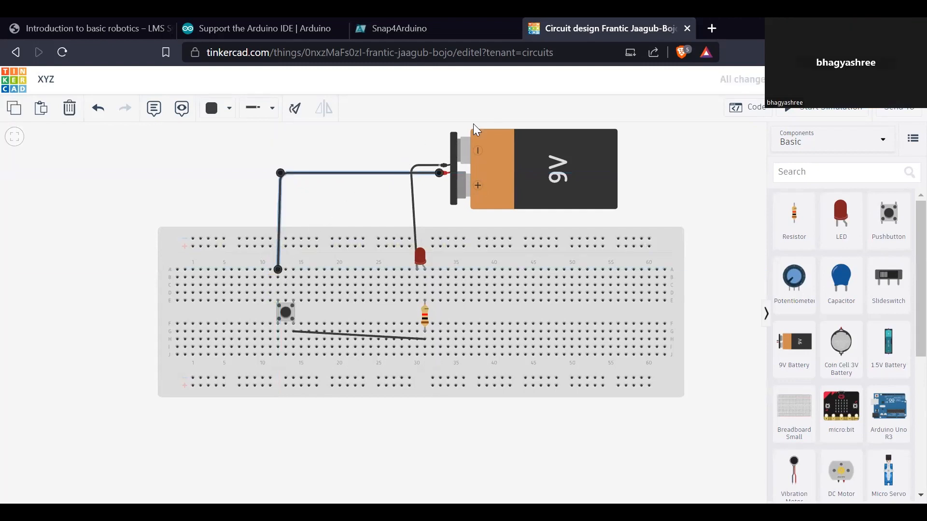
pyautogui.click(491, 119)
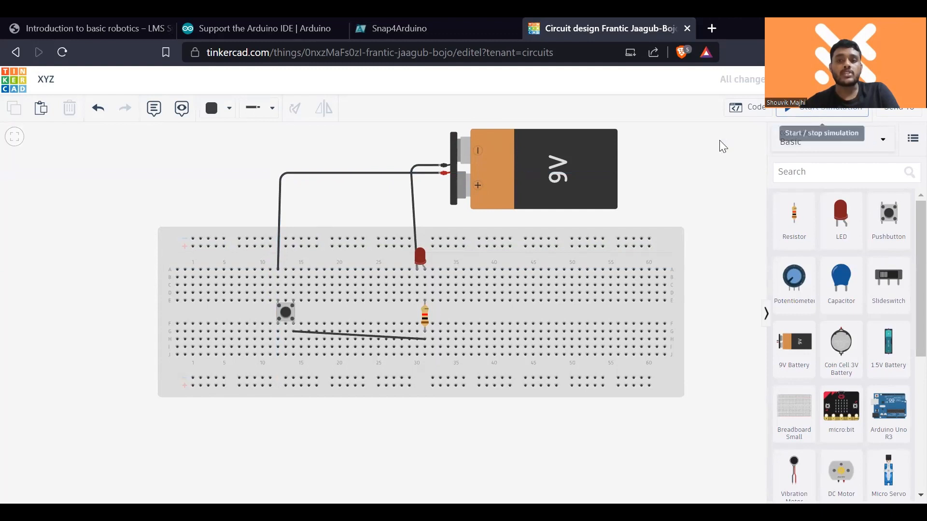
pyautogui.click(800, 119)
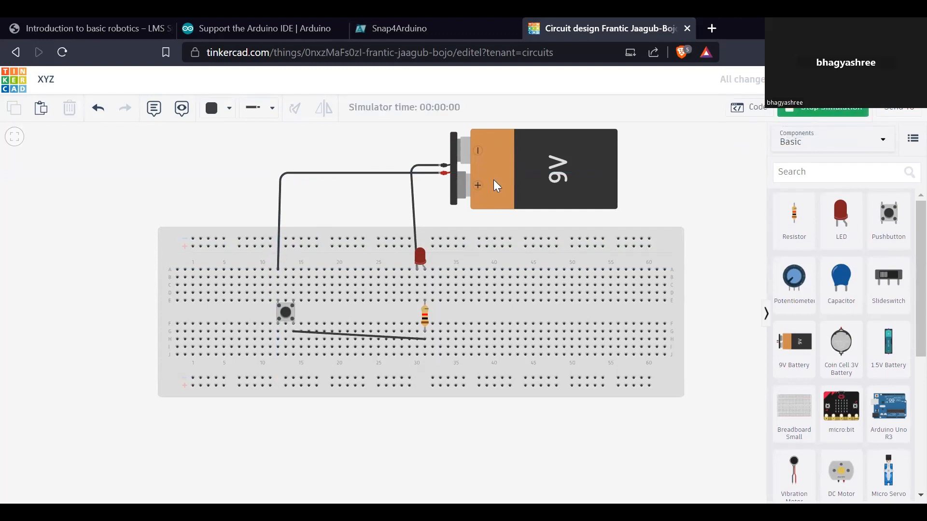
pyautogui.click(806, 112)
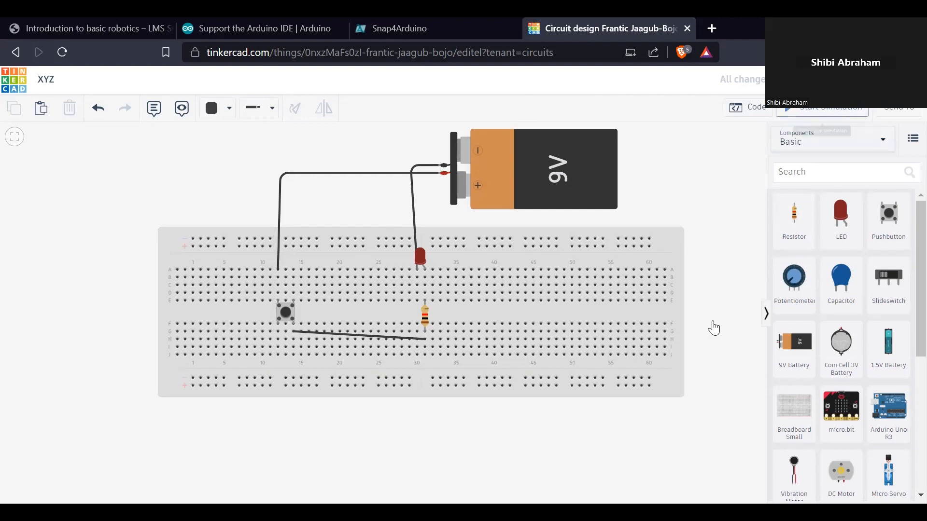
# - Undo the pushbutton circuit edits back to the slideswitch circuit with two LEDs
pyautogui.scroll(-2, 630, 389)
pyautogui.scroll(-5, 836, 393)
pyautogui.scroll(4, 839, 397)
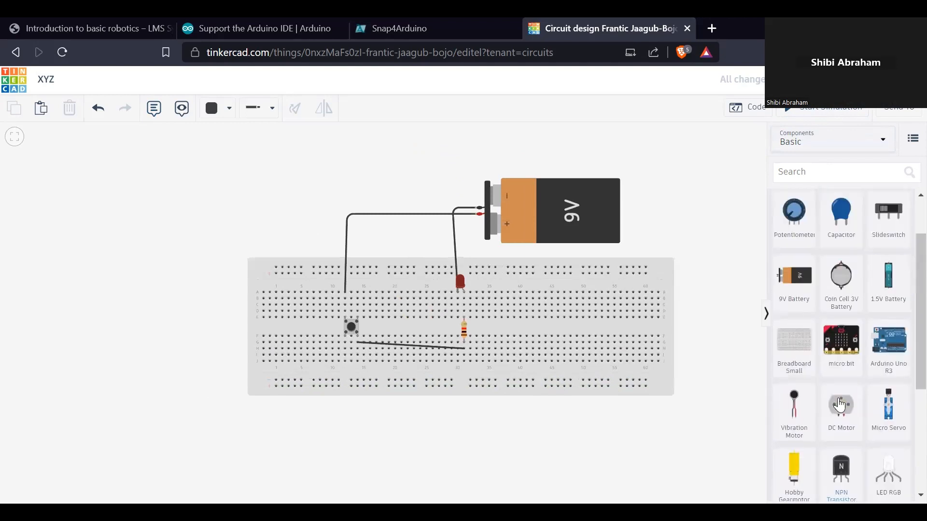
pyautogui.scroll(1, 670, 354)
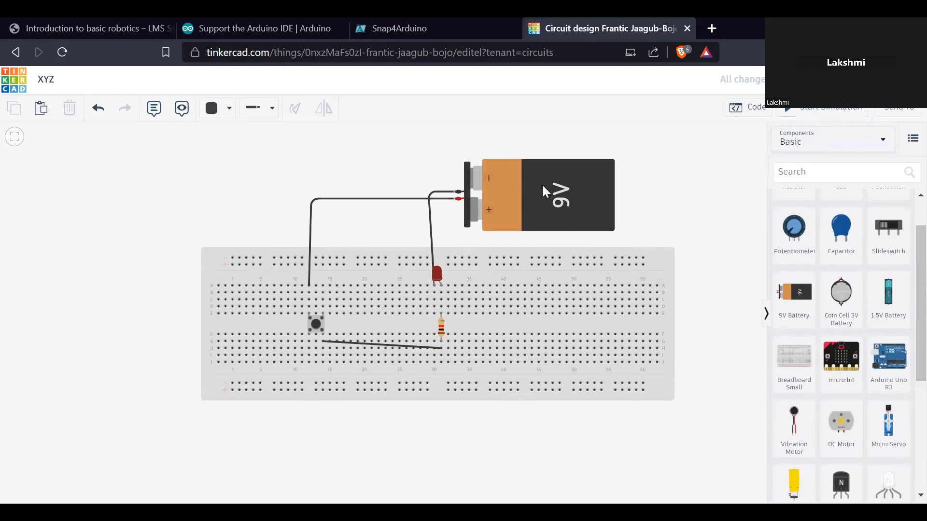
pyautogui.hotkey('ctrl', 'z')
pyautogui.hotkey('ctrl', 'z')
pyautogui.hotkey('ctrl', 'z')
pyautogui.hotkey('ctrl', 'z')
pyautogui.hotkey('ctrl', 'z')
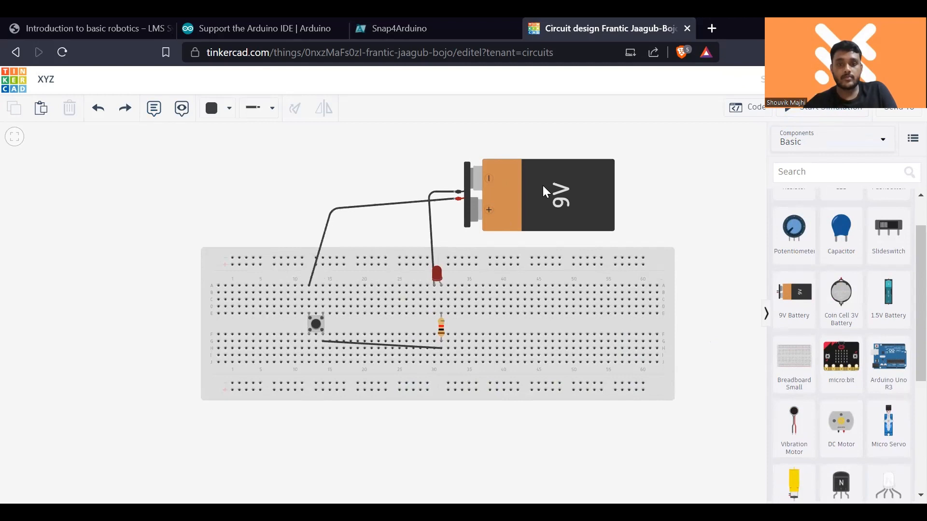
pyautogui.hotkey('ctrl', 'z')
pyautogui.hotkey('ctrl', 'z')
pyautogui.hotkey('ctrl', 'z')
pyautogui.hotkey('ctrl', 'z')
pyautogui.hotkey('ctrl', 'z')
pyautogui.hotkey('ctrl', 'z')
pyautogui.hotkey('ctrl', 'z')
pyautogui.hotkey('ctrl', 'z')
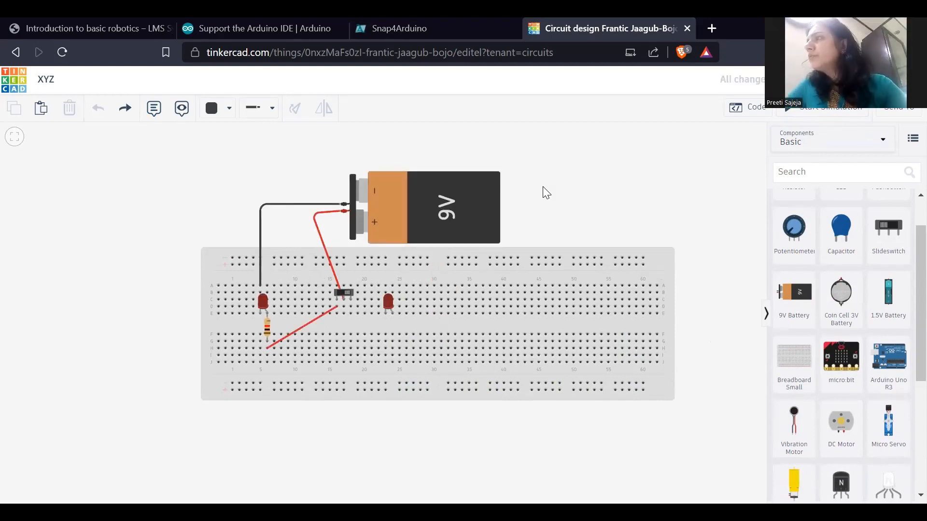
# - Wire row E, column 18 below the slideswitch to row F, column 25 and place a 1 kΩ resistor below the second LED at column 24
pyautogui.click(350, 314)
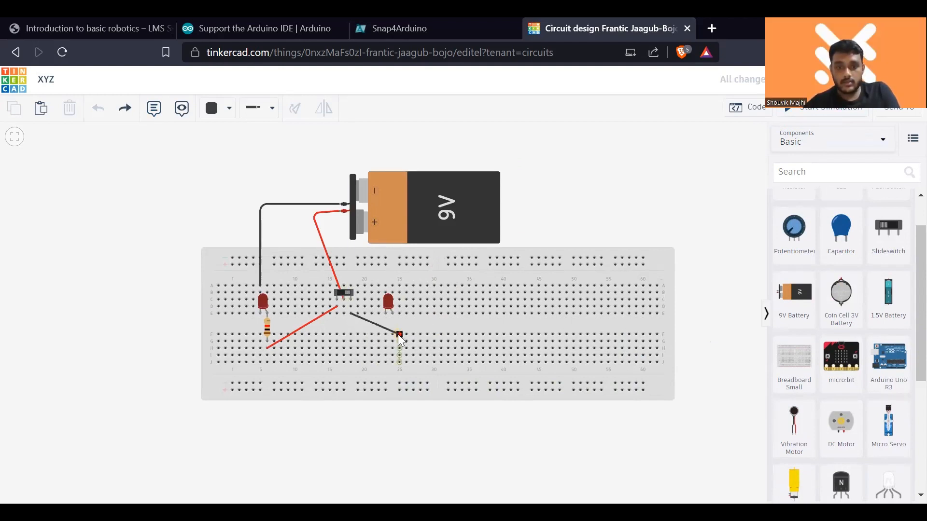
pyautogui.click(399, 334)
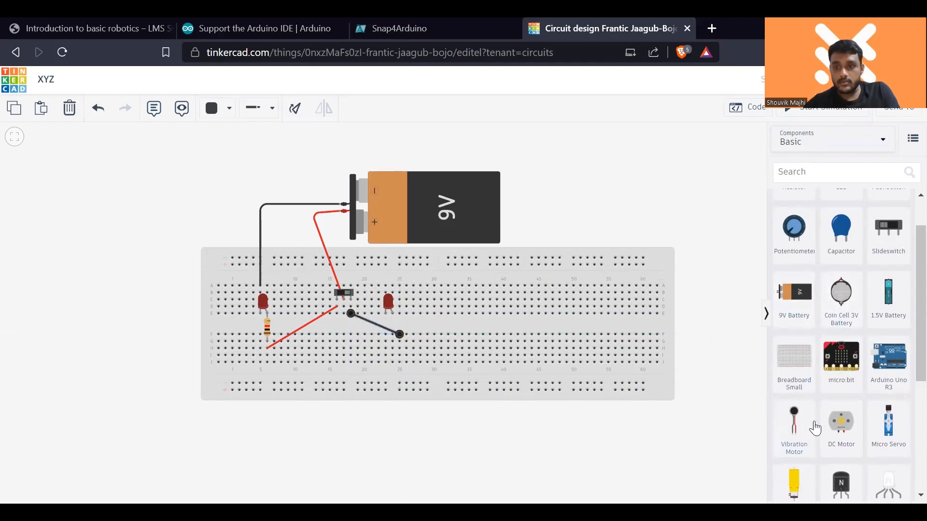
pyautogui.scroll(1, 813, 426)
pyautogui.moveTo(794, 218); pyautogui.dragTo(392, 327)
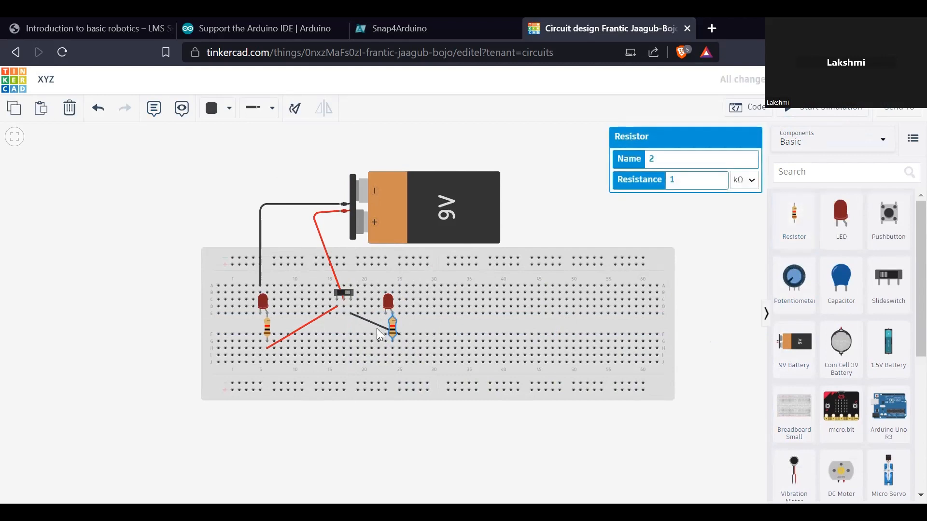
# - Move the end of the new slideswitch wire to row H, column 24 below the resistor
pyautogui.click(379, 326)
pyautogui.moveTo(399, 336); pyautogui.dragTo(392, 348)
pyautogui.click(622, 198)
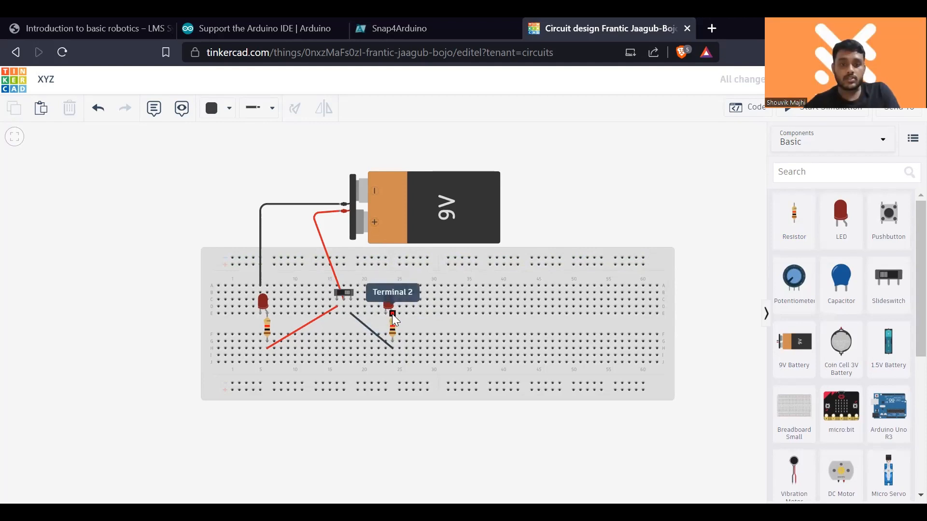
# - Take the second LED's resistor out to the lower breadboard rows and place it back across the centre gap at column 24
pyautogui.moveTo(393, 330); pyautogui.dragTo(457, 360)
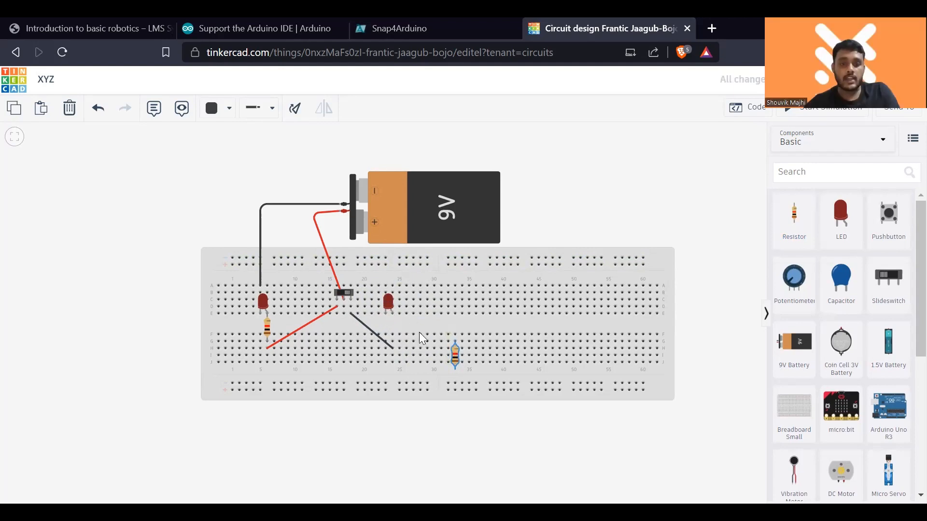
pyautogui.moveTo(452, 351); pyautogui.dragTo(399, 329)
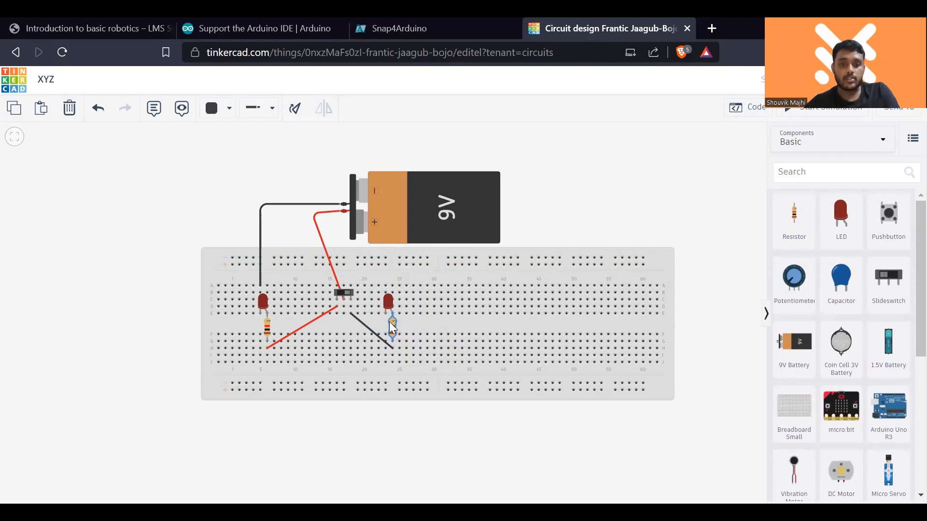
# - Wire the second LED's cathode from row A, column 23 to the 9V battery's negative terminal
pyautogui.click(386, 285)
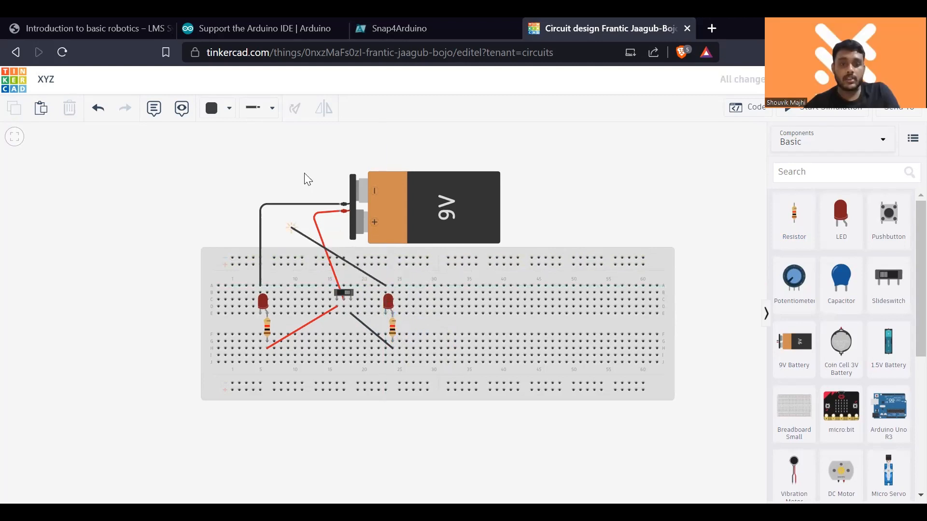
pyautogui.click(344, 205)
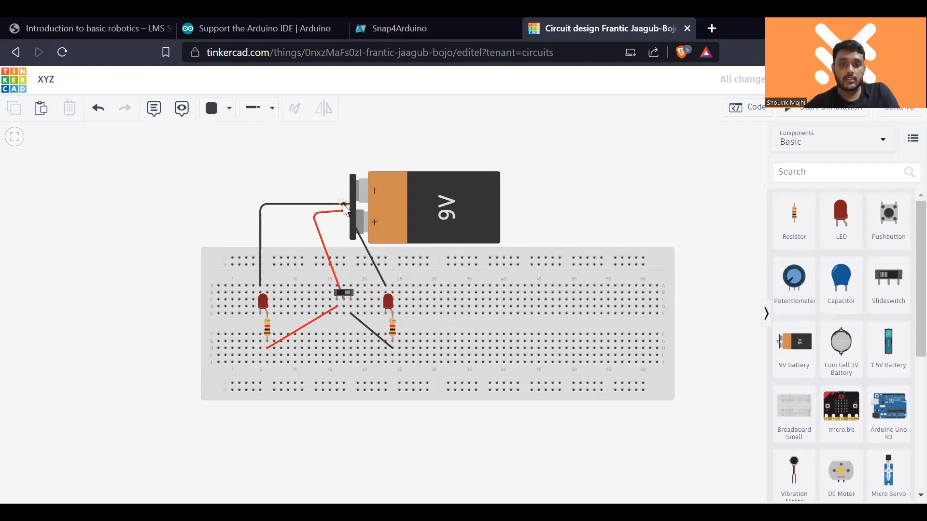
pyautogui.click(340, 203)
pyautogui.click(608, 218)
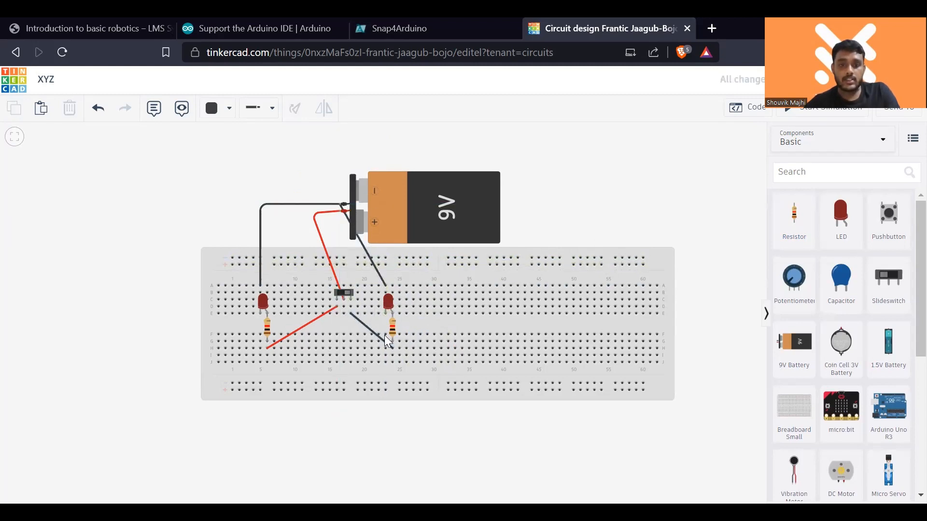
# - Simulate the circuit, toggle the slideswitch between the two LEDs, and stop the simulation
pyautogui.click(823, 112)
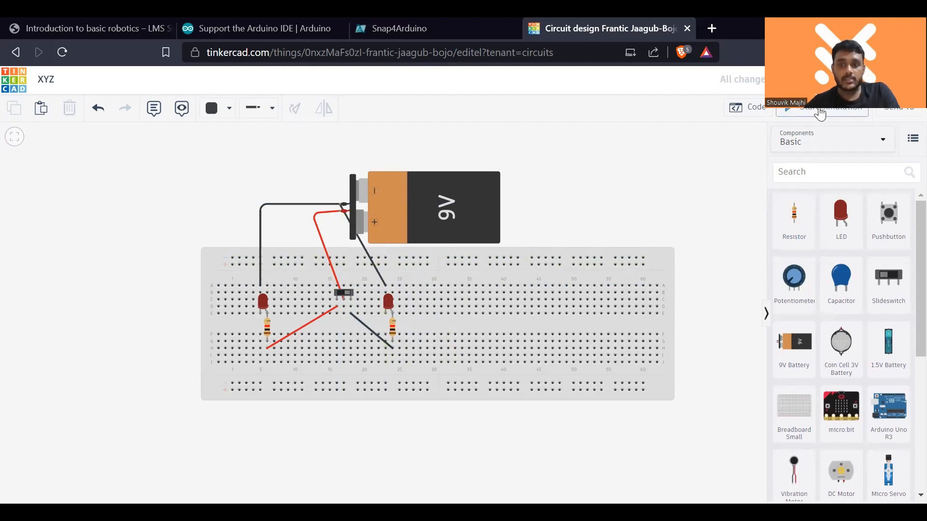
pyautogui.click(345, 294)
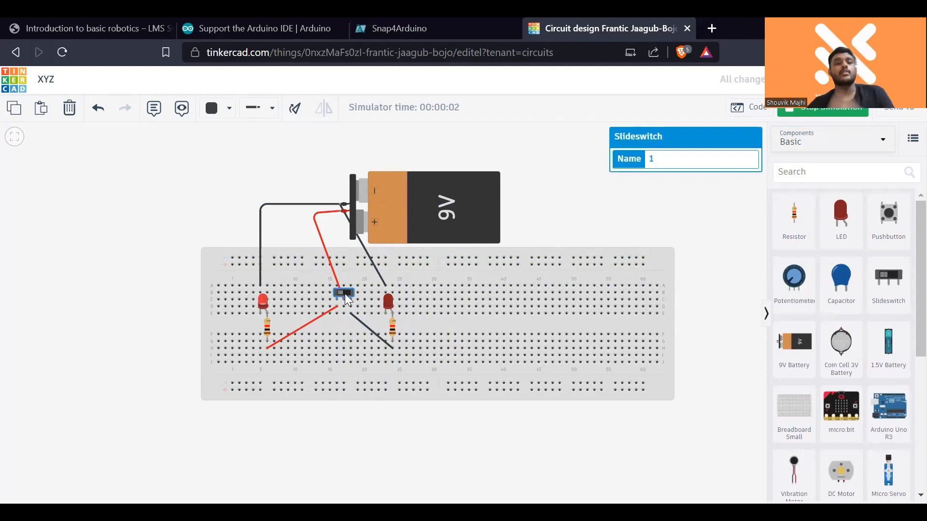
pyautogui.click(345, 295)
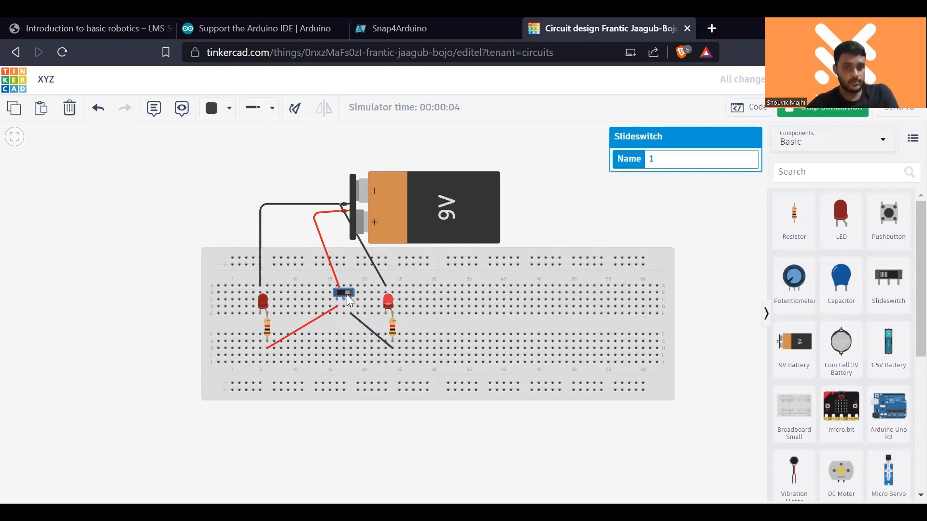
pyautogui.click(824, 113)
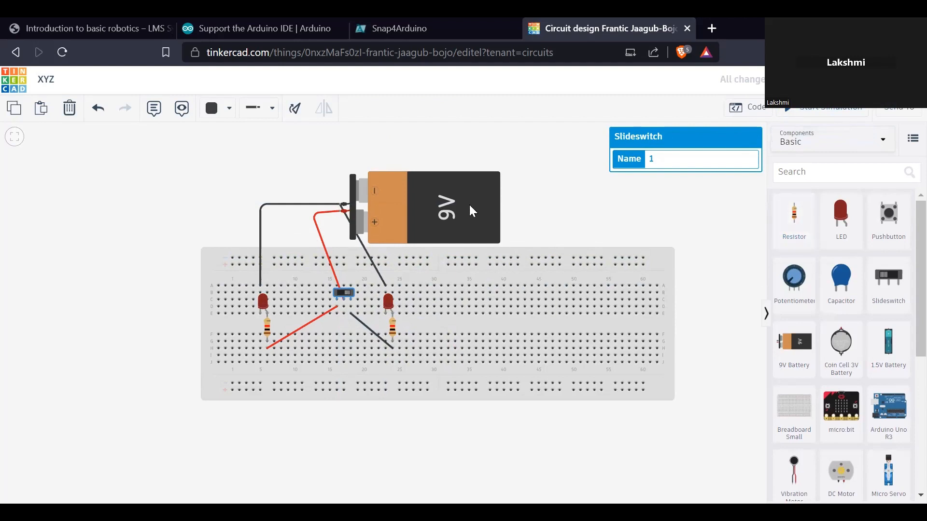
pyautogui.press('Escape')
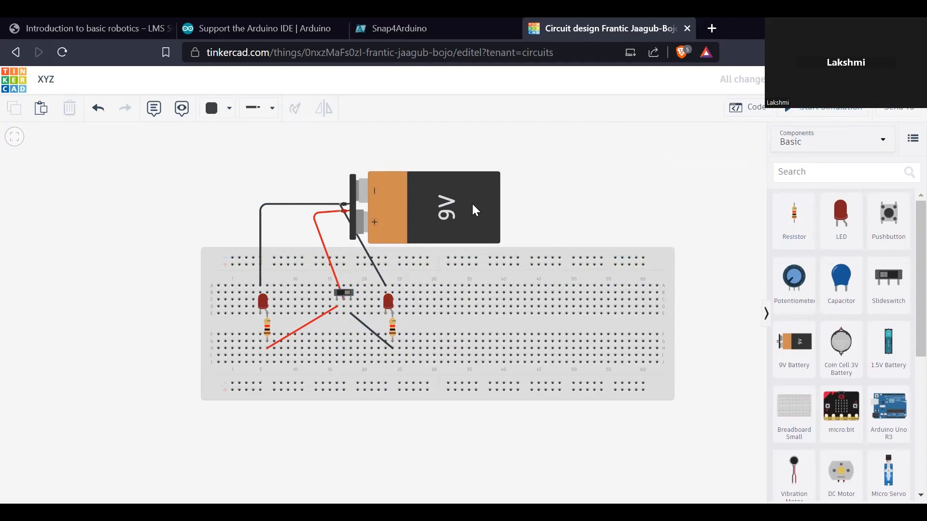
# - Delete the 9V battery, the red wire above the slideswitch and the slideswitch itself
pyautogui.click(473, 213)
pyautogui.press('Delete')
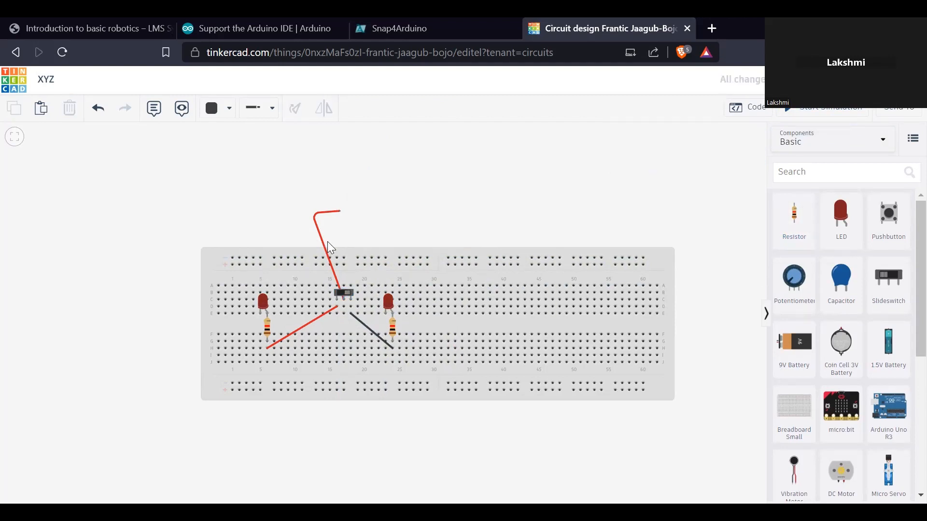
pyautogui.click(320, 240)
pyautogui.press('Delete')
pyautogui.click(345, 294)
pyautogui.press('Delete')
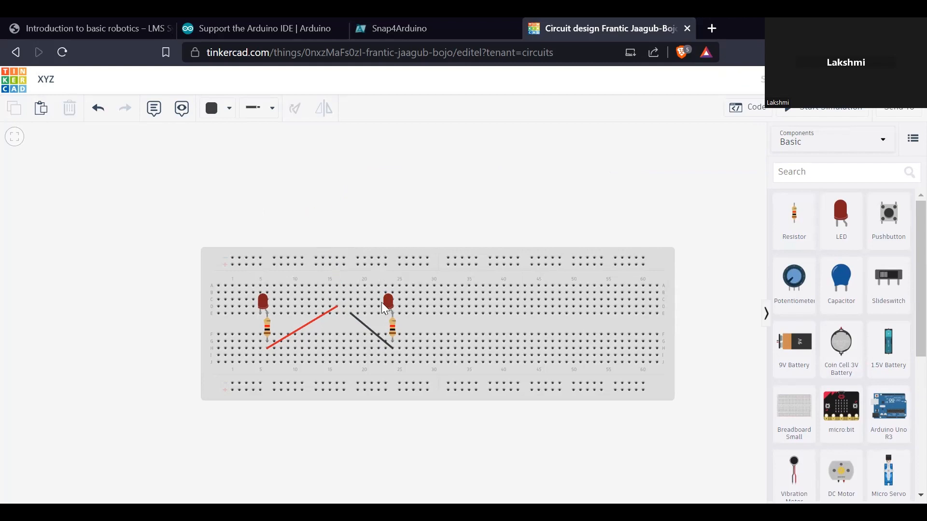
# - Delete the second LED, its resistor and the black wire that ran to it from the slideswitch
pyautogui.click(389, 303)
pyautogui.press('Delete')
pyautogui.click(392, 328)
pyautogui.press('Delete')
pyautogui.click(384, 338)
pyautogui.click(383, 340)
pyautogui.press('Delete')
# - Delete the remaining red wire, resistor and LED so that only the breadboard is left
pyautogui.click(320, 313)
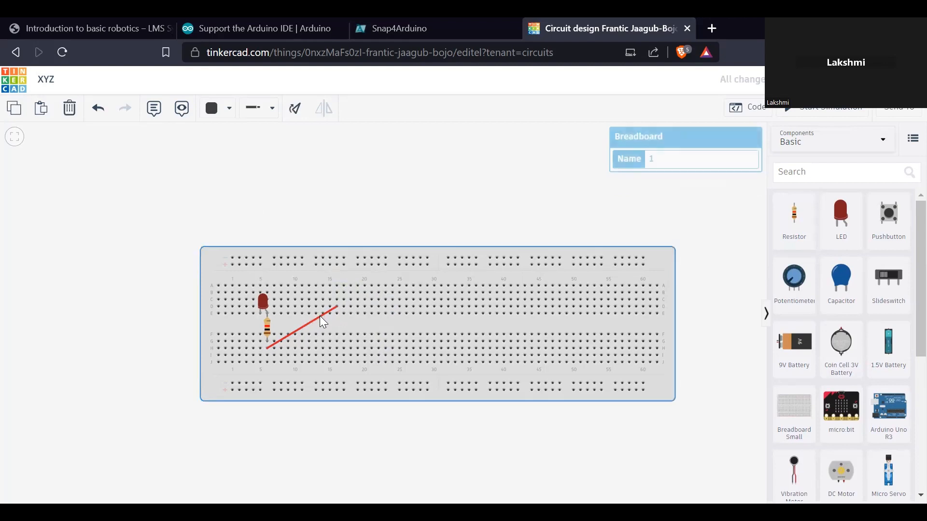
pyautogui.click(320, 316)
pyautogui.press('Delete')
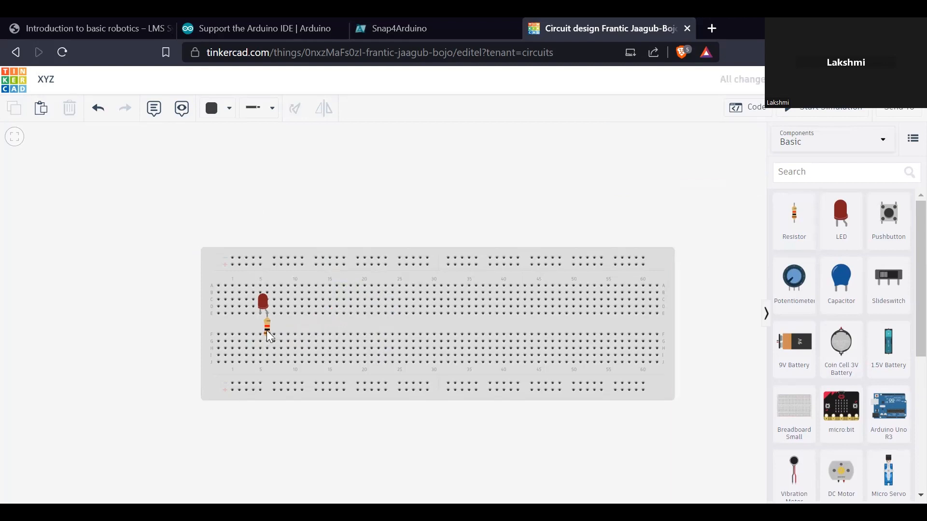
pyautogui.click(266, 330)
pyautogui.press('Delete')
pyautogui.click(266, 302)
pyautogui.press('Delete')
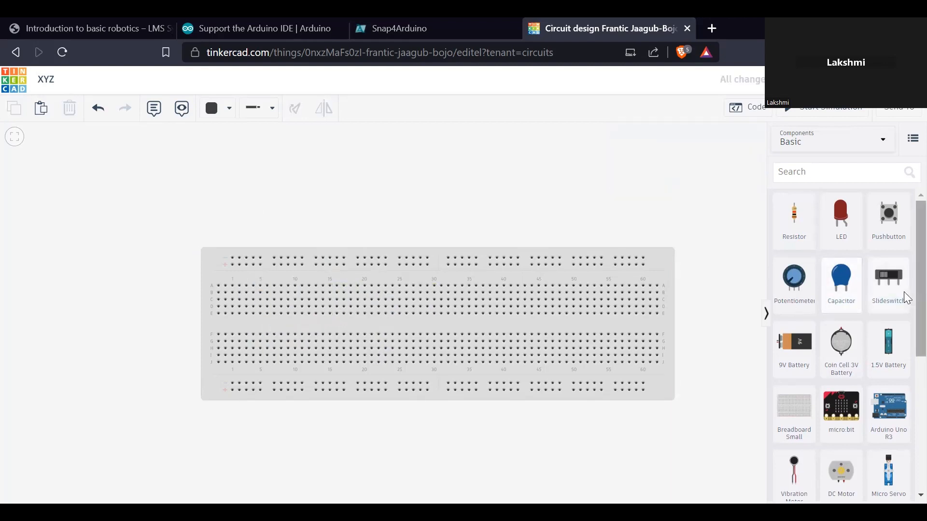
# - Place a multimeter above the middle of the breadboard
pyautogui.scroll(-5, 848, 314)
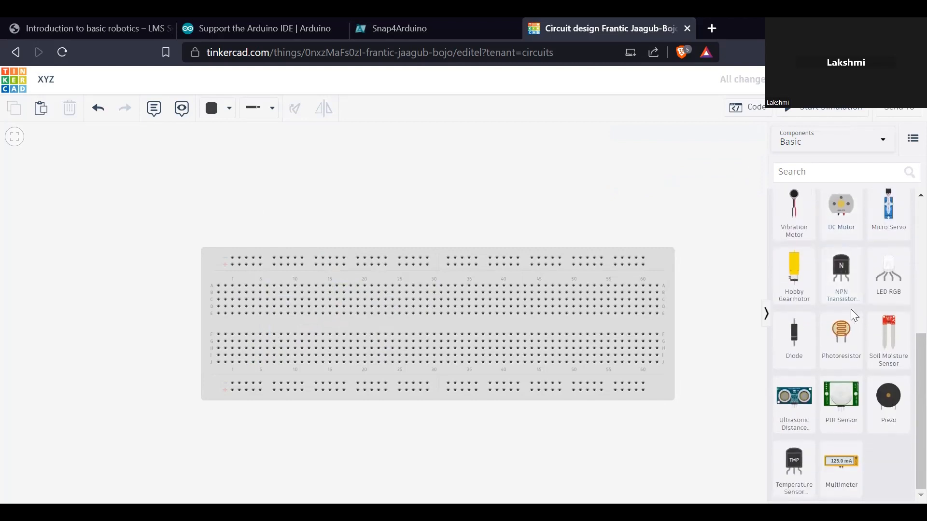
pyautogui.scroll(5, 854, 318)
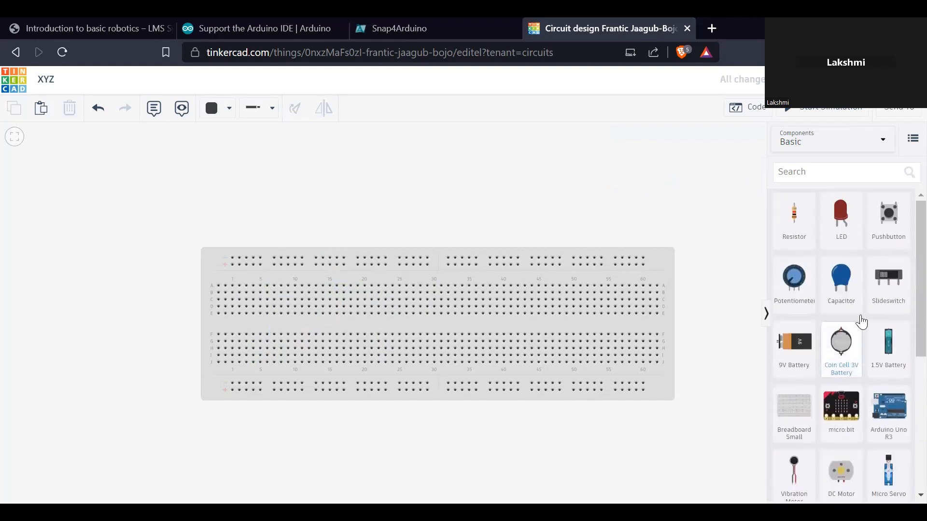
pyautogui.scroll(-5, 797, 309)
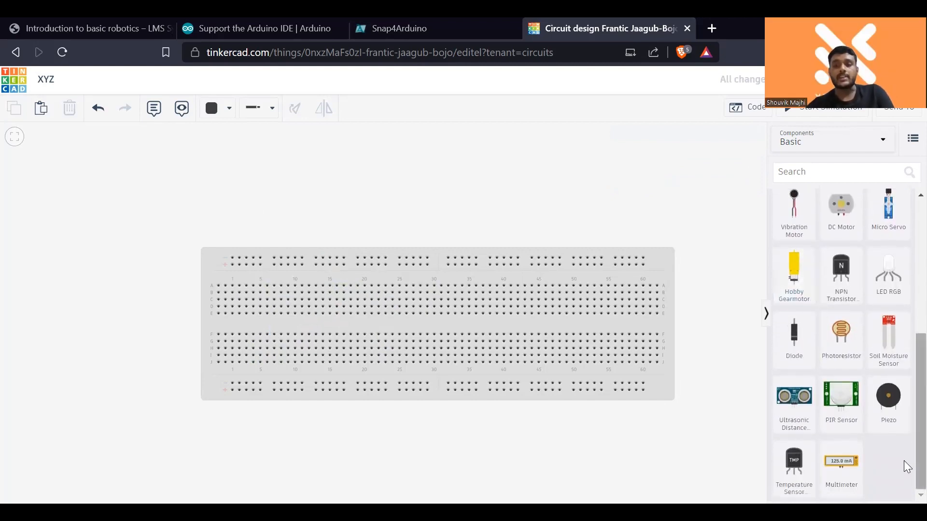
pyautogui.moveTo(842, 480); pyautogui.dragTo(397, 186)
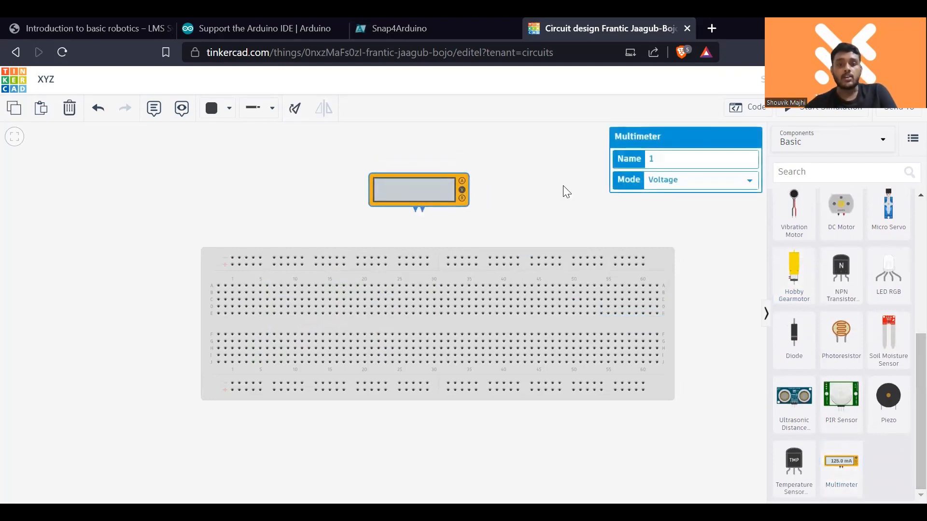
pyautogui.click(580, 227)
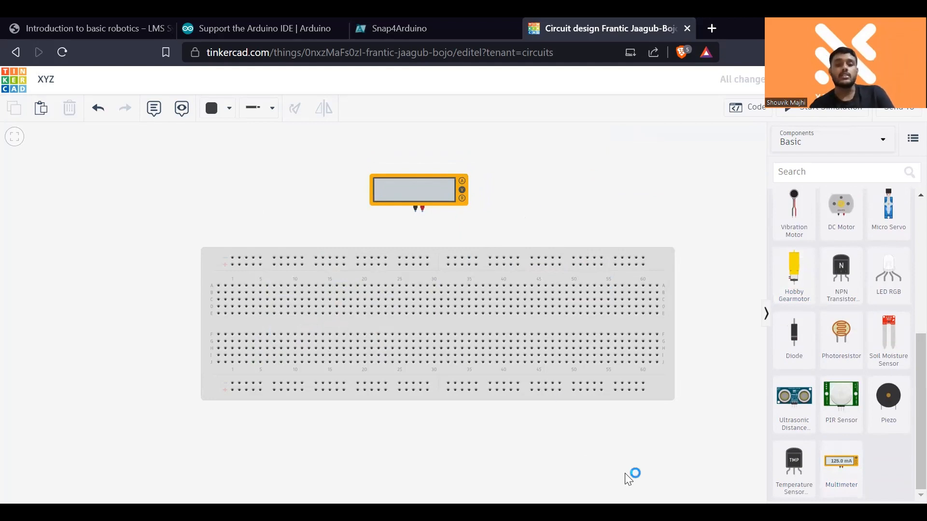
pyautogui.click(463, 185)
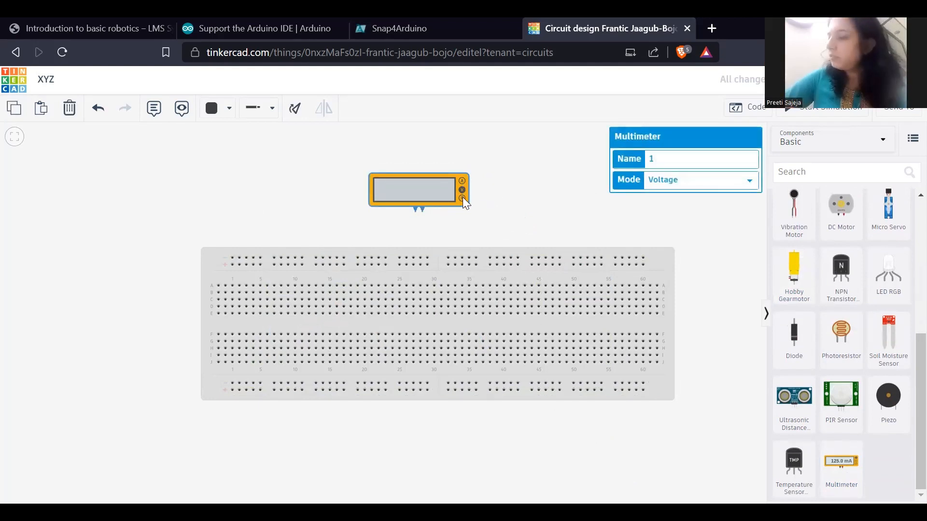
# - Place a 1 kΩ resistor across the breadboard's centre gap at column 30
pyautogui.scroll(5, 844, 289)
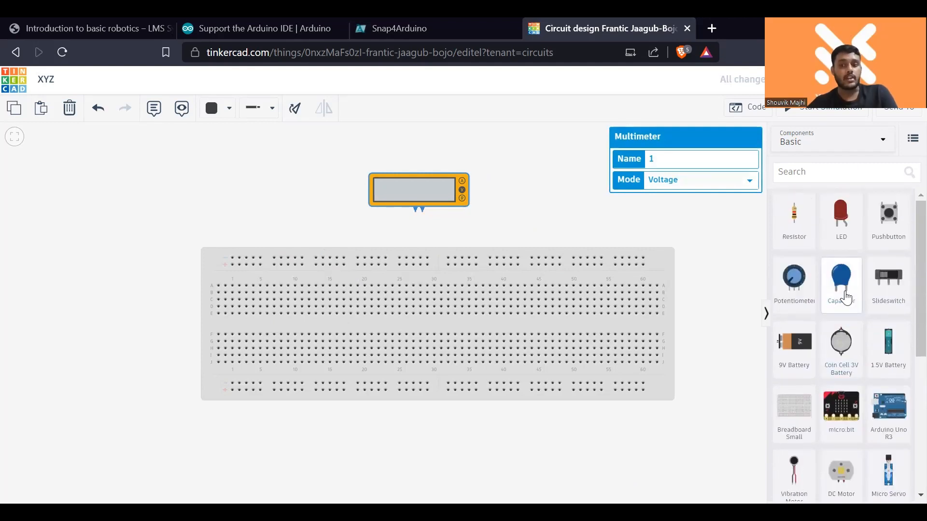
pyautogui.moveTo(794, 217); pyautogui.dragTo(464, 298)
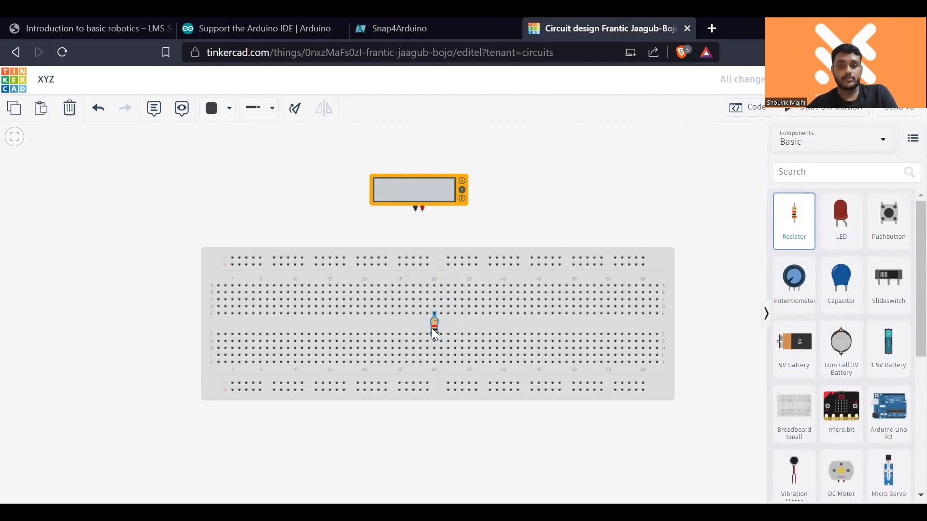
pyautogui.moveTo(434, 333); pyautogui.dragTo(435, 332)
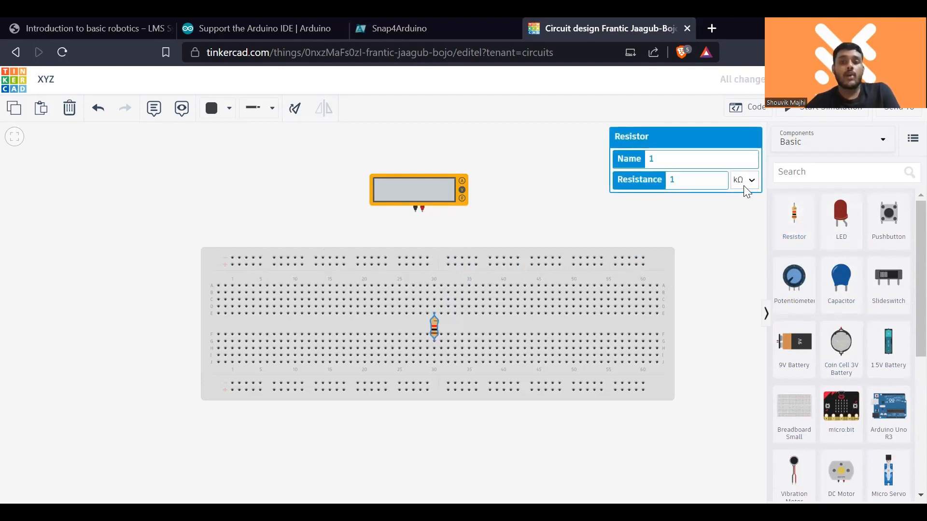
pyautogui.click(590, 206)
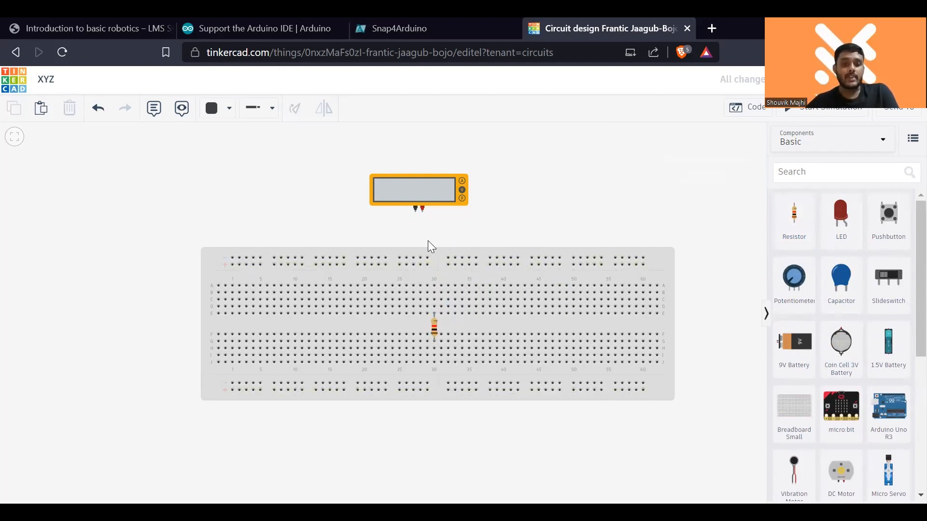
# - Wire the multimeter's black negative terminal to row H, column 30 below the resistor, bending the wire in the centre gap
pyautogui.scroll(2, 442, 355)
pyautogui.scroll(5, 426, 330)
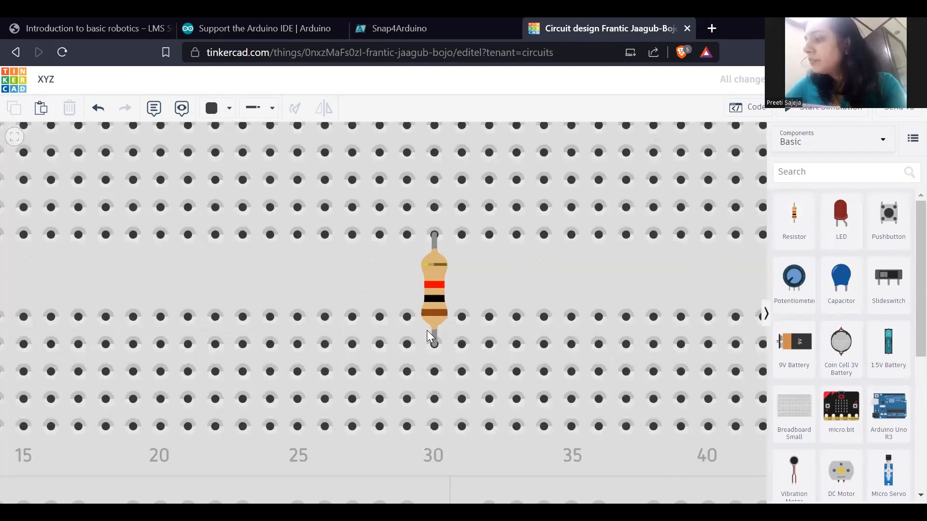
pyautogui.scroll(-6, 427, 330)
pyautogui.scroll(-1, 426, 330)
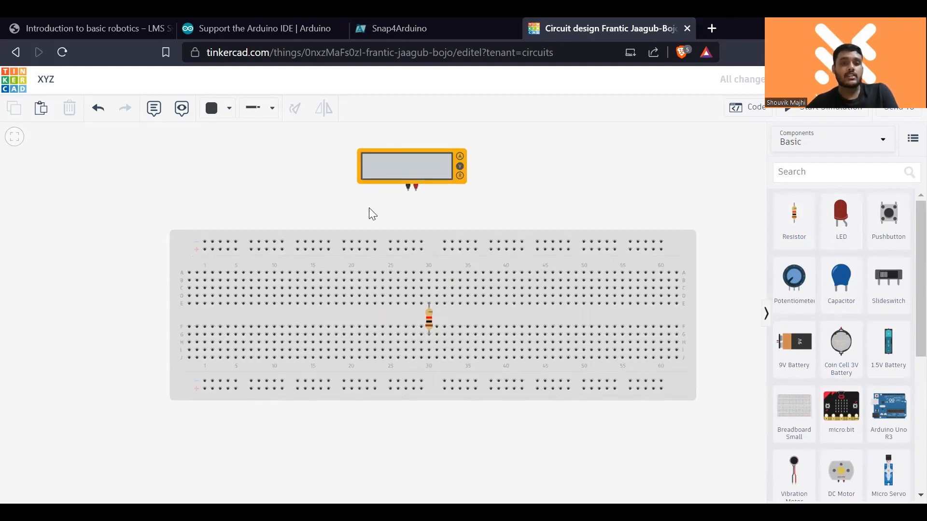
pyautogui.click(408, 188)
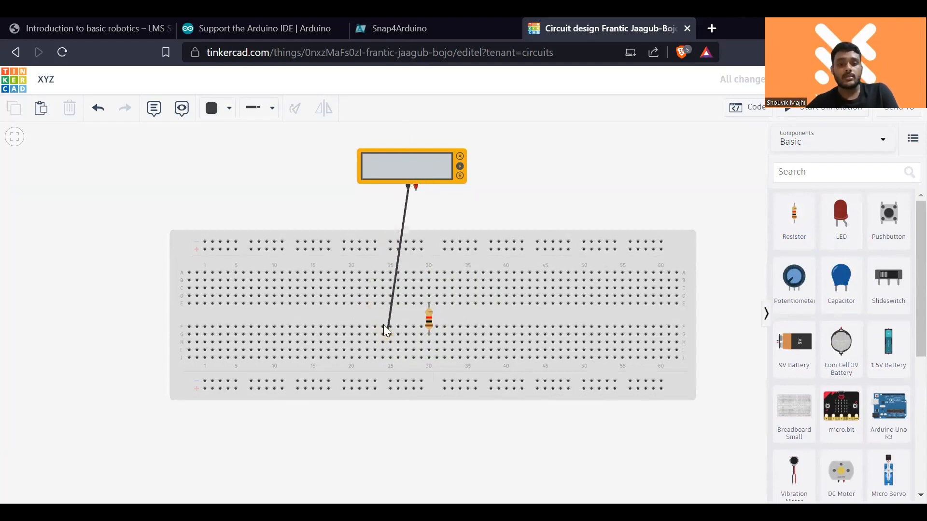
pyautogui.click(384, 319)
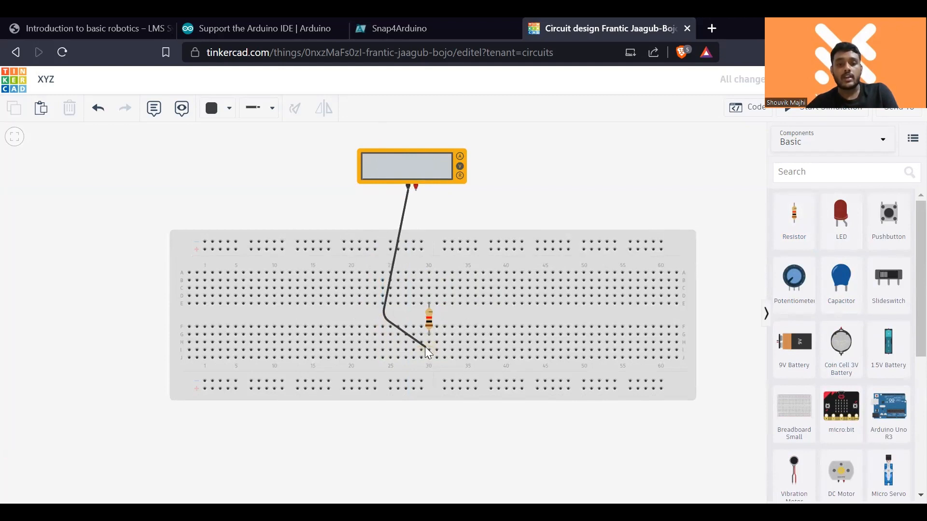
pyautogui.click(430, 344)
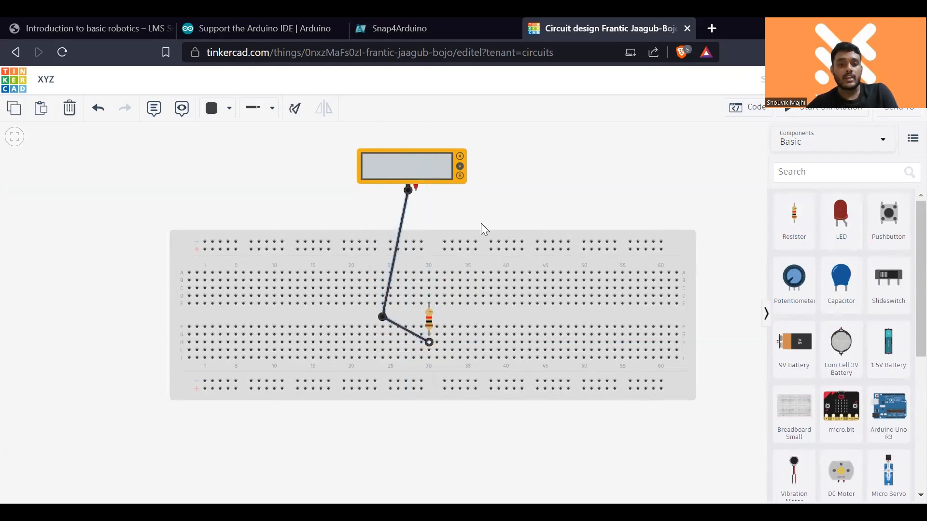
pyautogui.click(459, 213)
# - Wire the multimeter's red positive terminal to row A, column 30 above the resistor
pyautogui.click(416, 188)
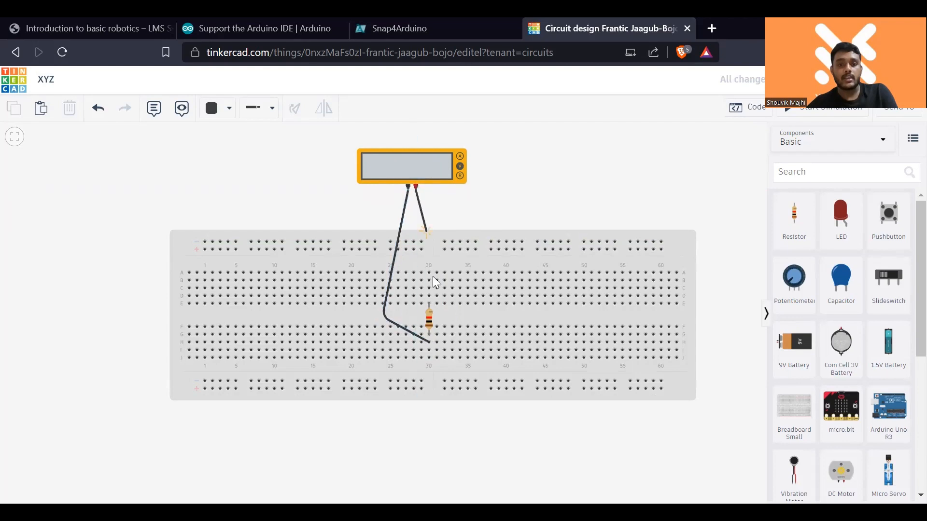
pyautogui.click(429, 276)
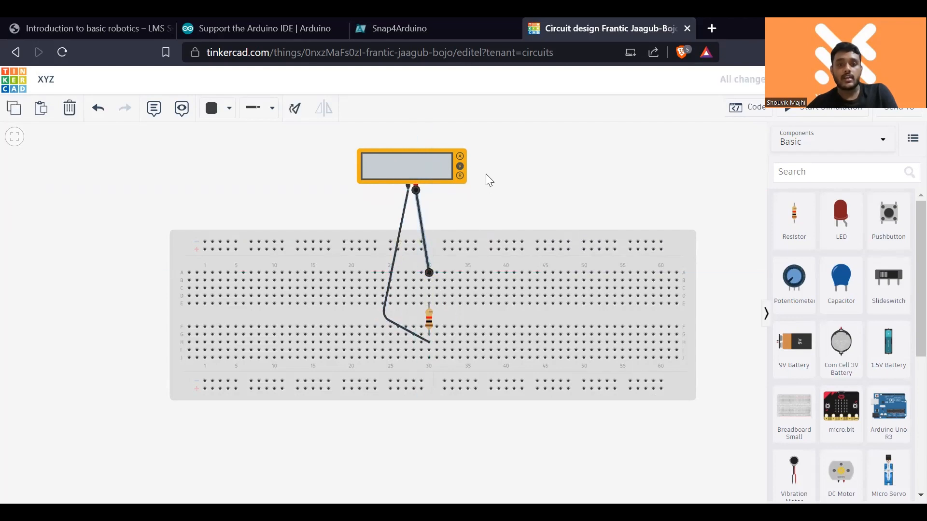
pyautogui.click(522, 188)
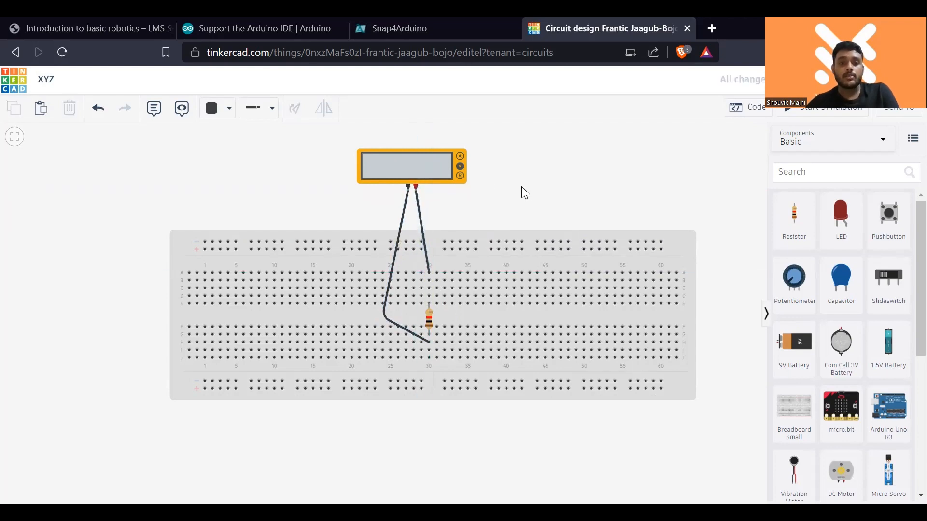
# - Set the multimeter's mode to Resistance and start the simulation
pyautogui.click(459, 175)
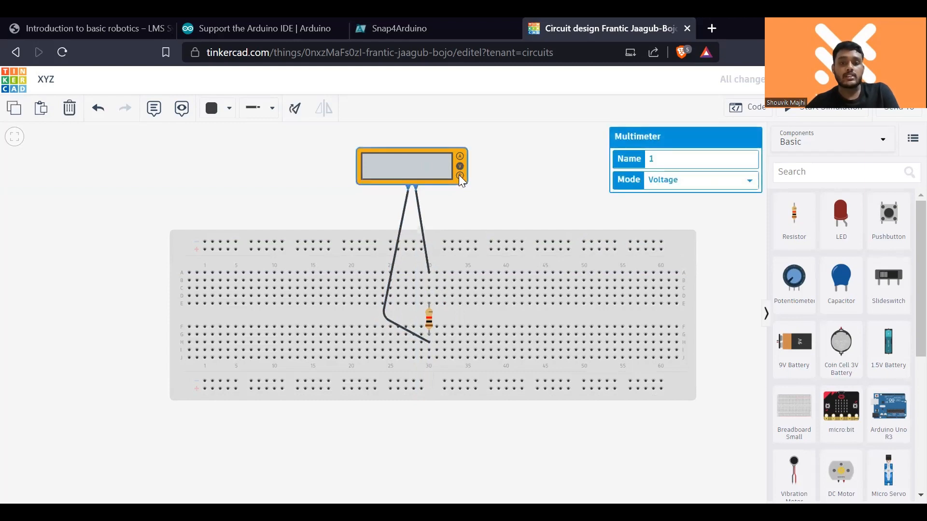
pyautogui.click(684, 184)
pyautogui.click(695, 221)
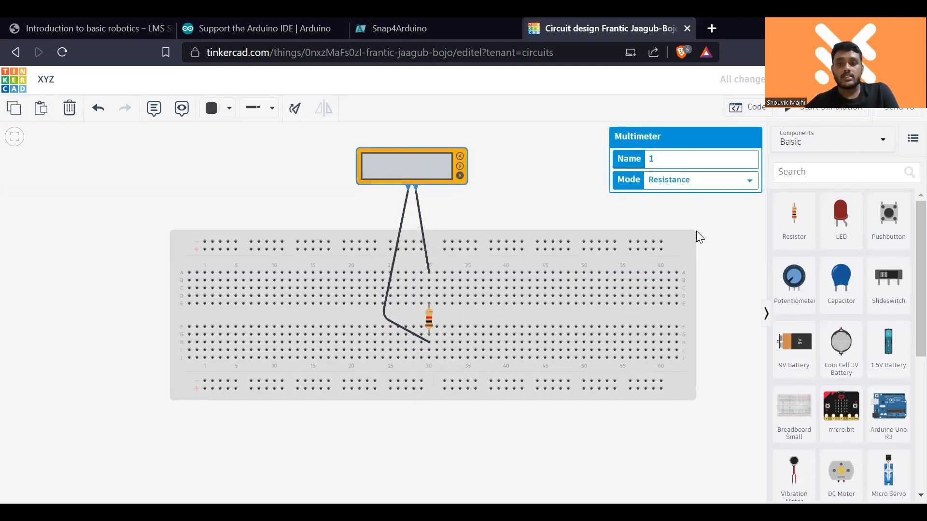
pyautogui.click(825, 115)
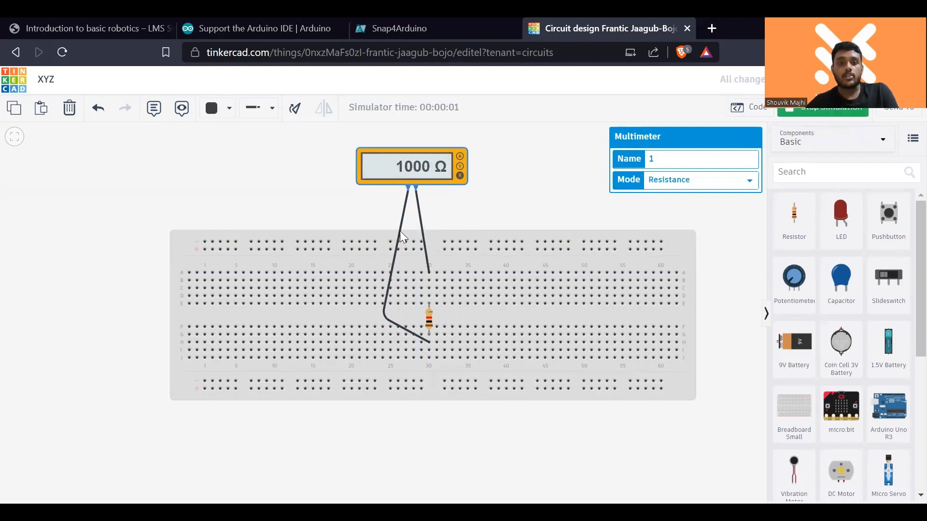
# - Set the resistor's resistance to 10 kΩ while the simulation runs
pyautogui.click(428, 320)
pyautogui.click(713, 181)
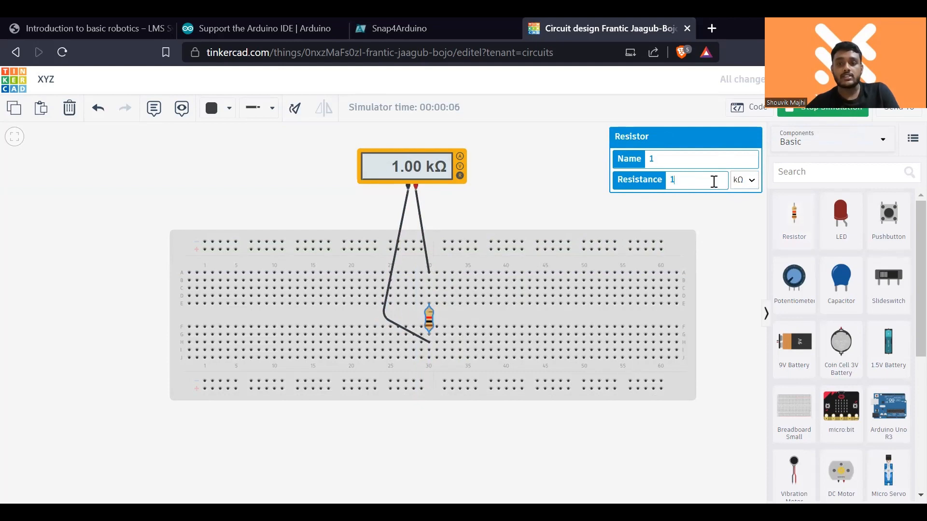
pyautogui.press('BackSpace')
pyautogui.write('10')
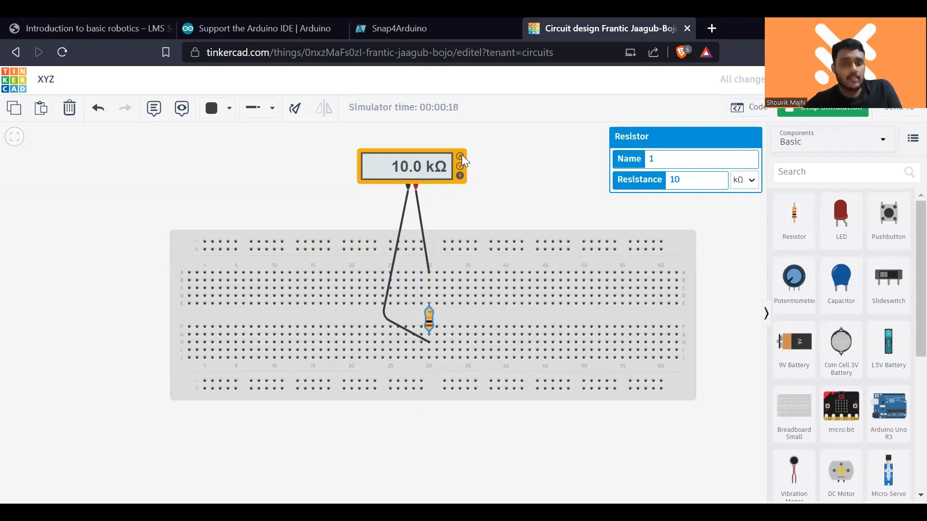
# - Stop the simulation and place a 3V coin cell battery over the breadboard's upper edge near column 55
pyautogui.click(841, 114)
pyautogui.moveTo(795, 363); pyautogui.dragTo(568, 288)
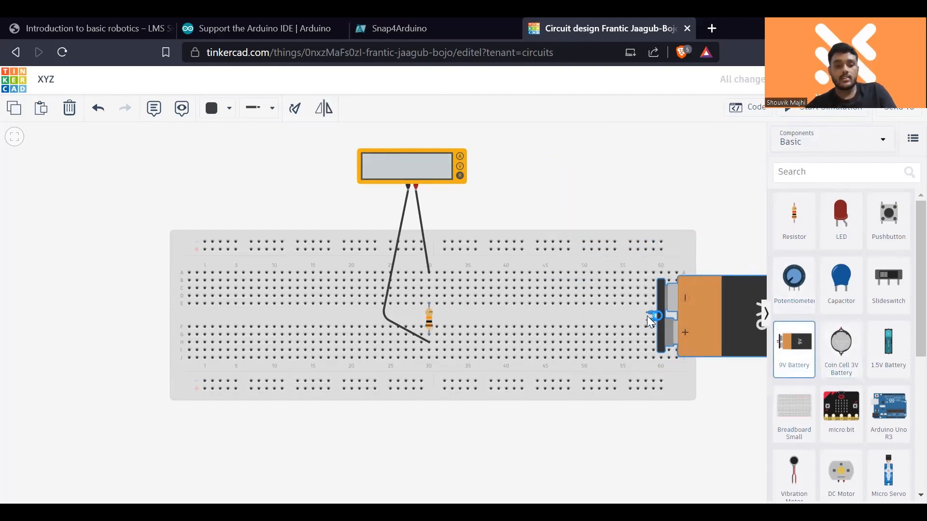
pyautogui.press('Escape')
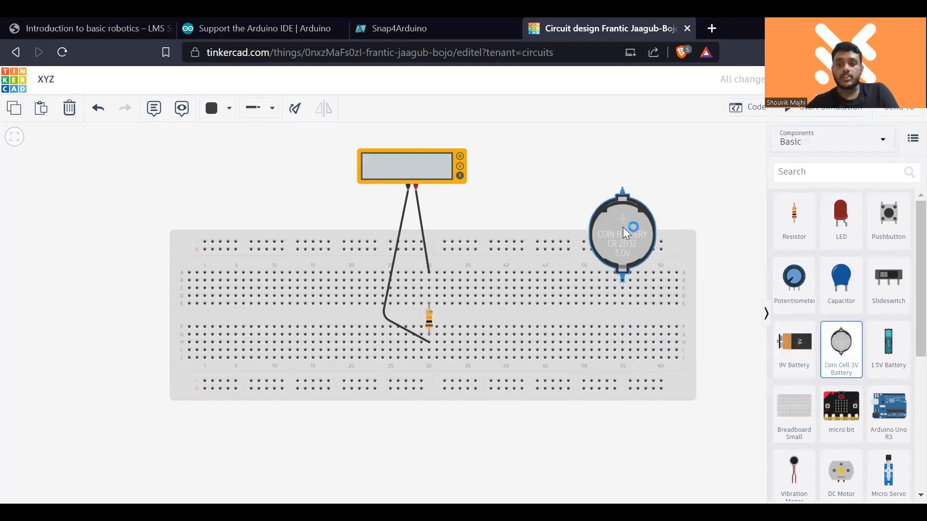
pyautogui.click(623, 227)
pyautogui.click(555, 162)
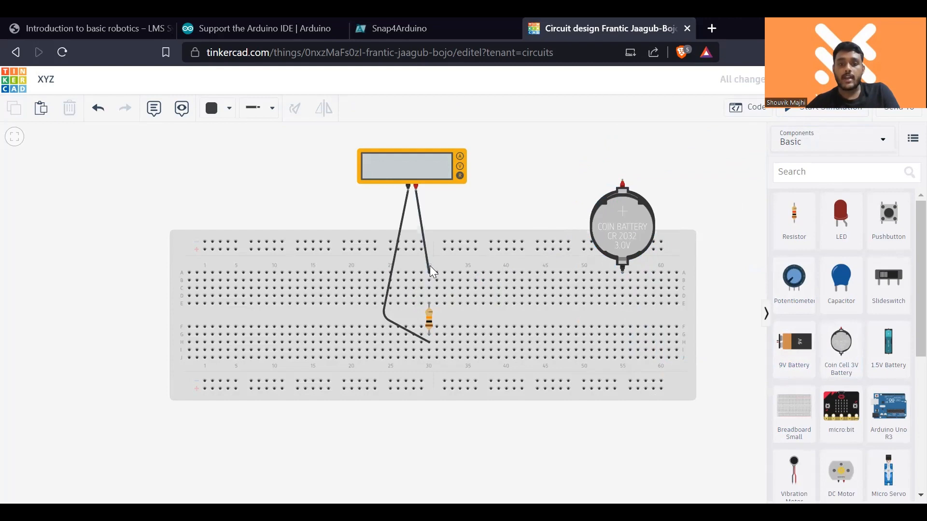
pyautogui.click(429, 268)
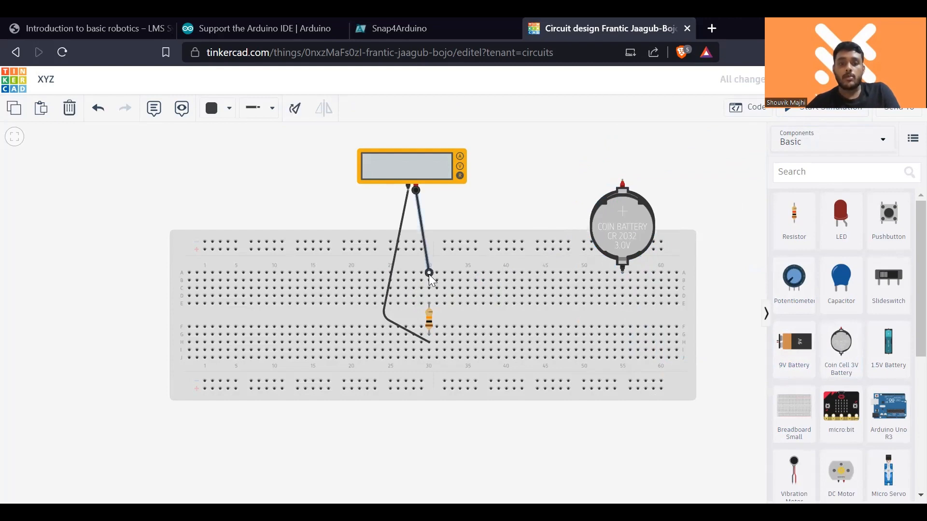
pyautogui.moveTo(430, 275); pyautogui.dragTo(623, 180)
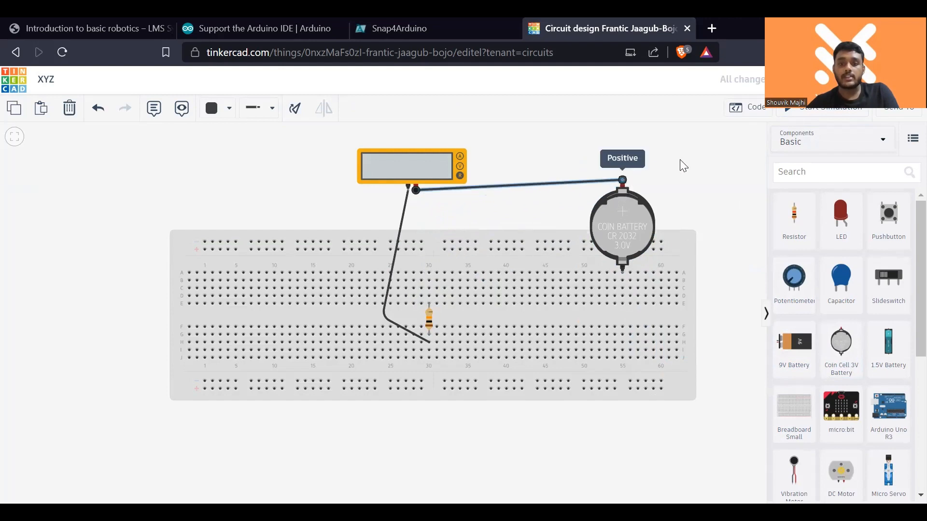
pyautogui.hotkey('ctrl', 'z')
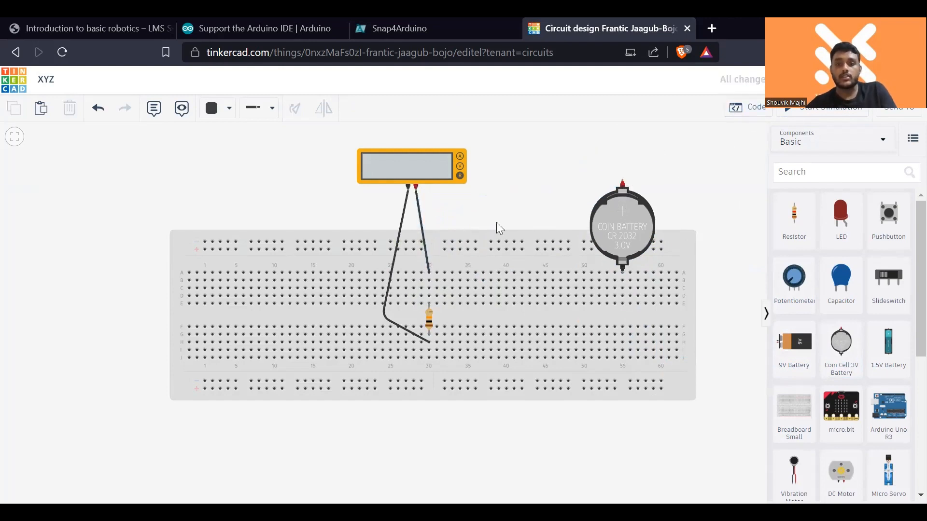
# - Move the multimeter's positive wire to the coin cell's positive terminal and its negative wire to the coin cell's negative terminal
pyautogui.click(427, 254)
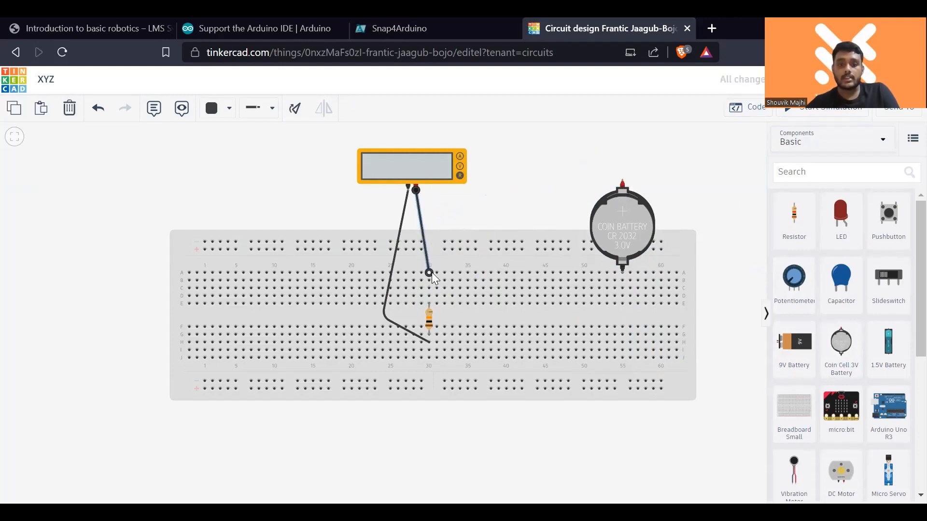
pyautogui.moveTo(431, 274); pyautogui.dragTo(623, 181)
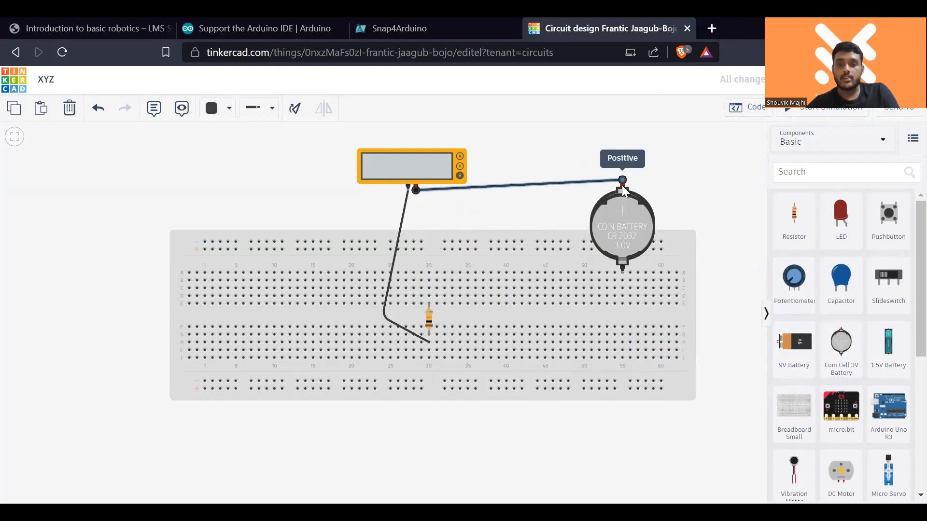
pyautogui.click(428, 343)
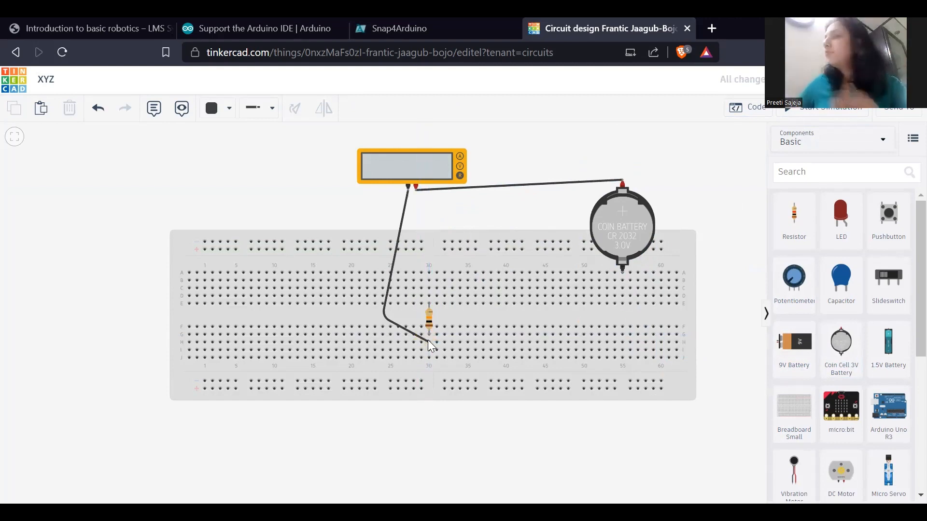
pyautogui.click(429, 342)
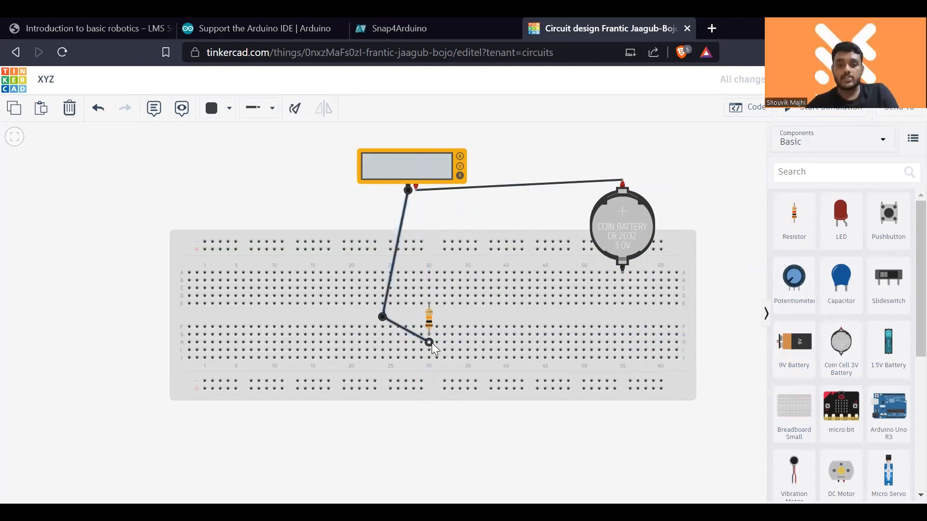
pyautogui.moveTo(432, 343); pyautogui.dragTo(623, 272)
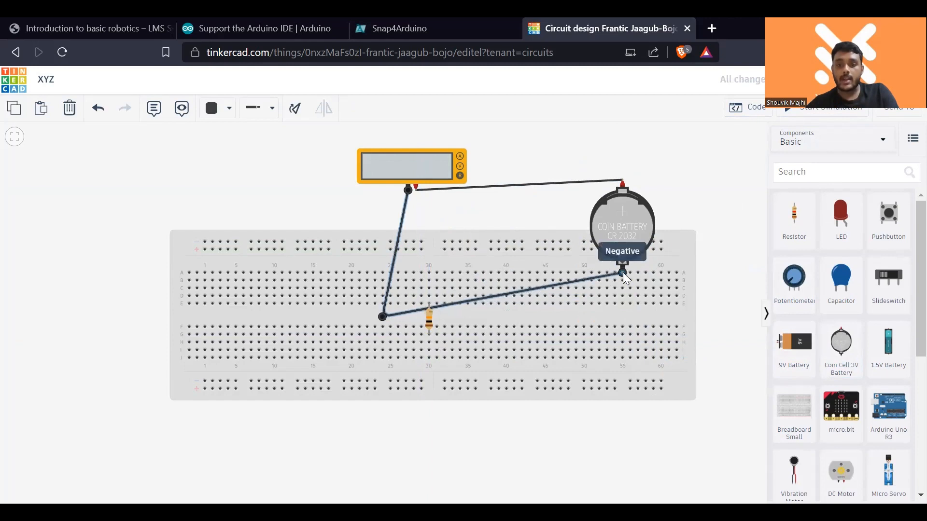
pyautogui.click(623, 272)
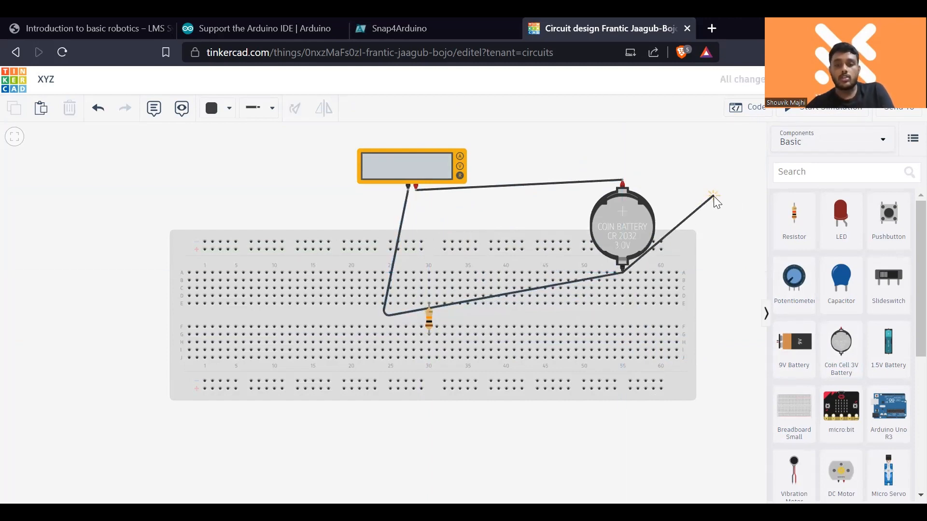
pyautogui.press('Escape')
# - Set the multimeter's mode to Voltage and run the simulation to measure the coin cell battery, stopping it after the reading
pyautogui.click(453, 170)
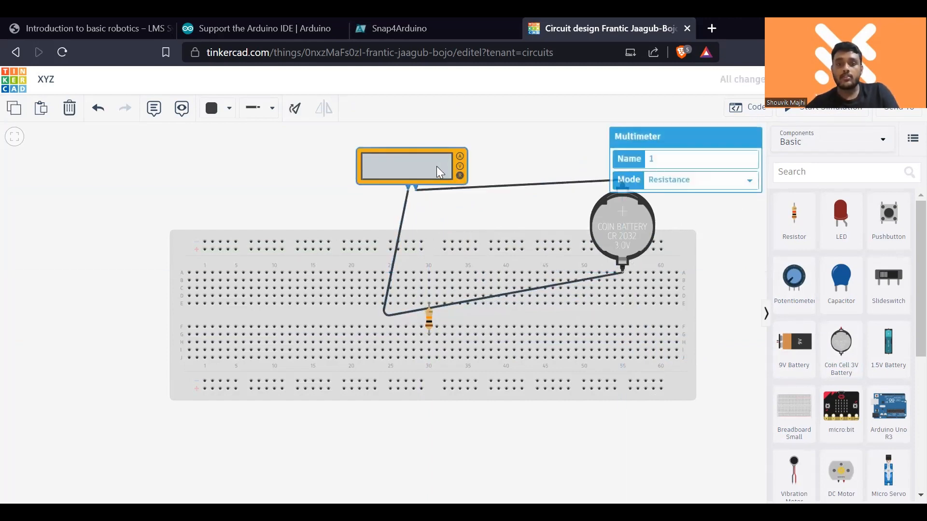
pyautogui.click(699, 179)
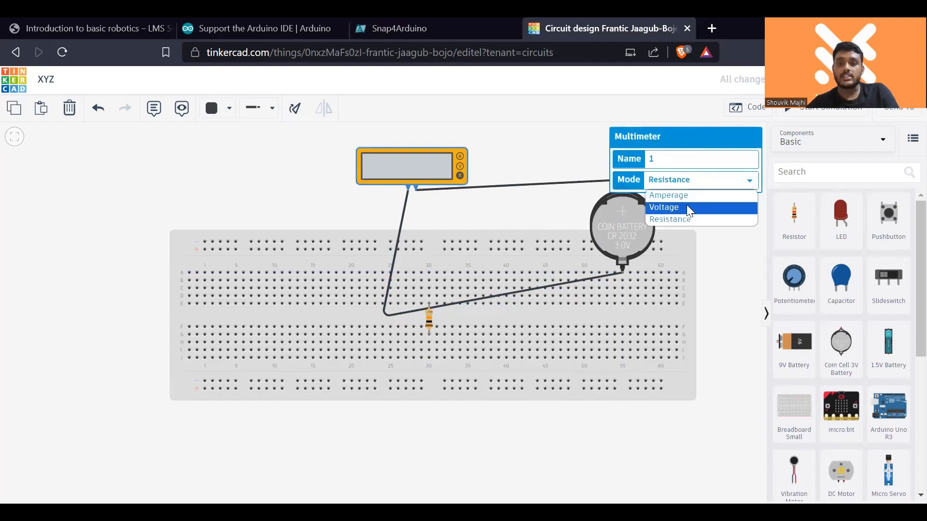
pyautogui.click(686, 206)
pyautogui.click(671, 207)
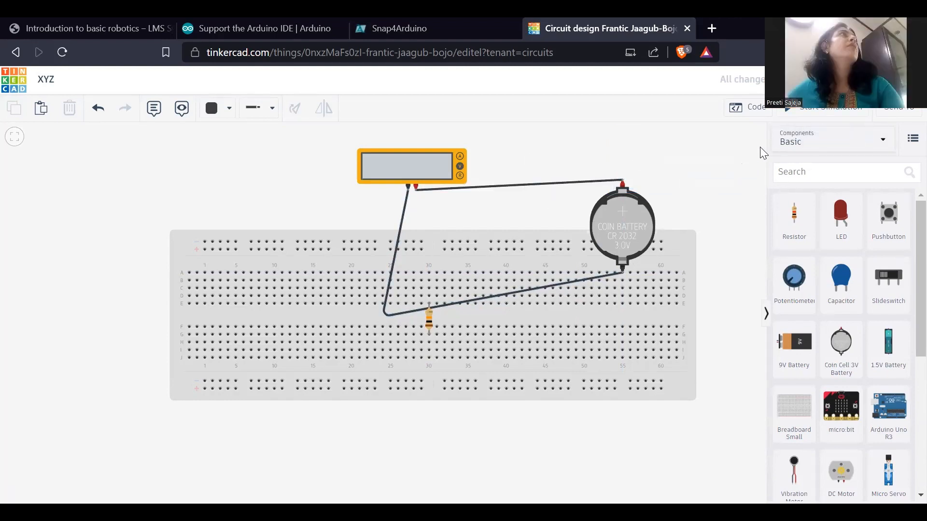
pyautogui.click(822, 112)
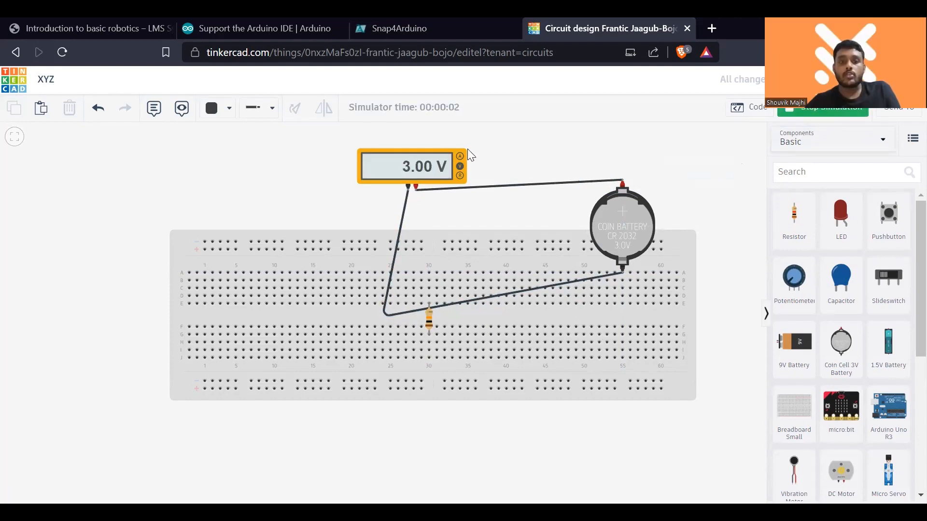
pyautogui.click(414, 183)
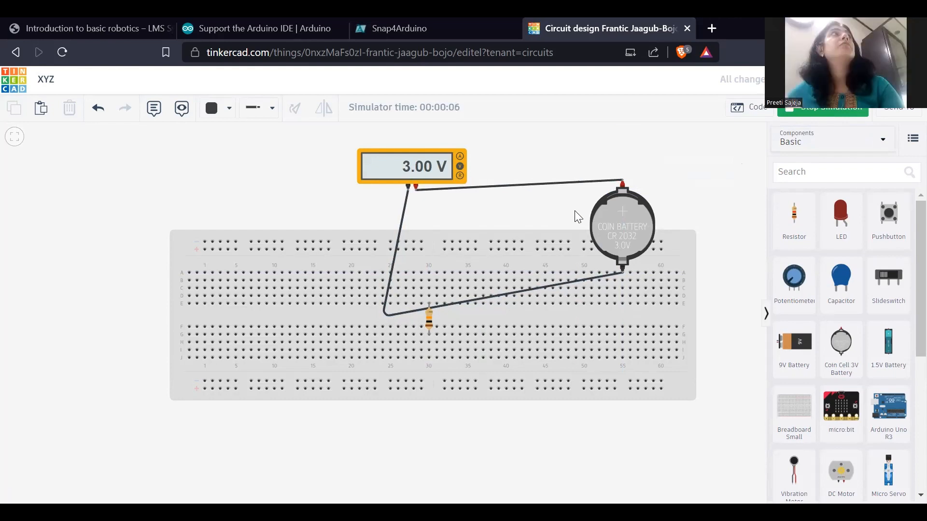
pyautogui.click(819, 116)
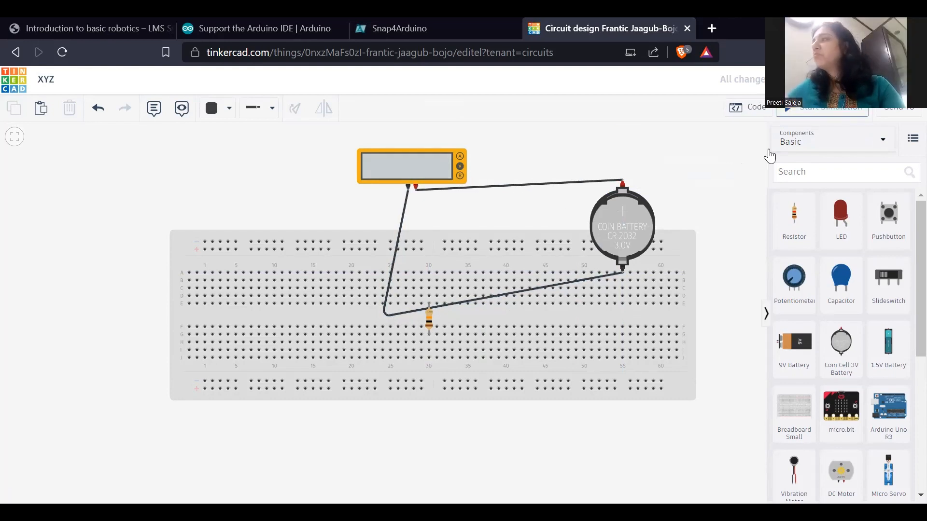
# - Move the coin cell battery down onto the breadboard, centred near column 52
pyautogui.click(613, 182)
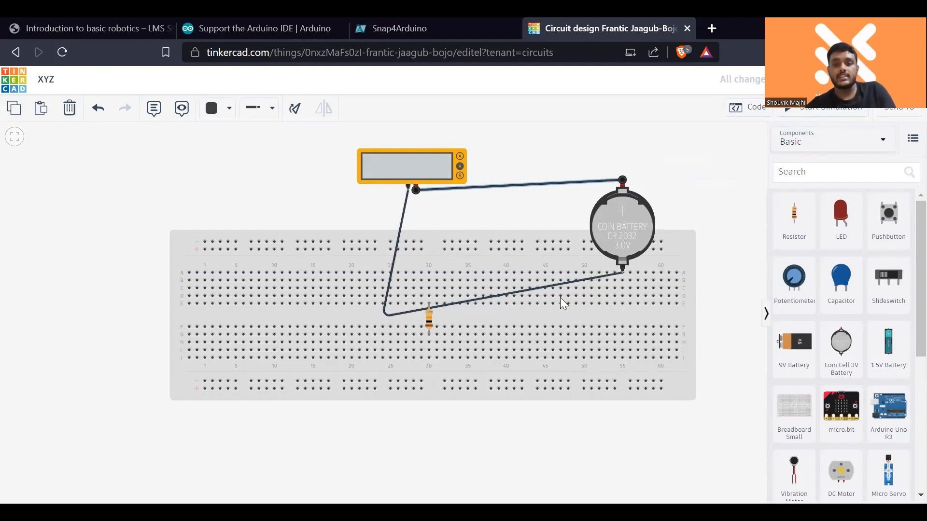
pyautogui.click(571, 279)
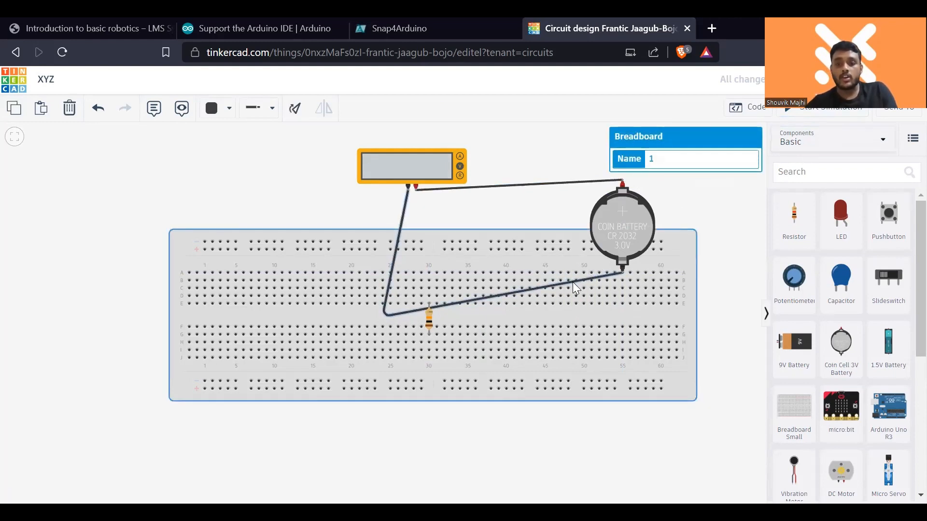
pyautogui.click(572, 282)
pyautogui.moveTo(622, 272); pyautogui.dragTo(521, 203)
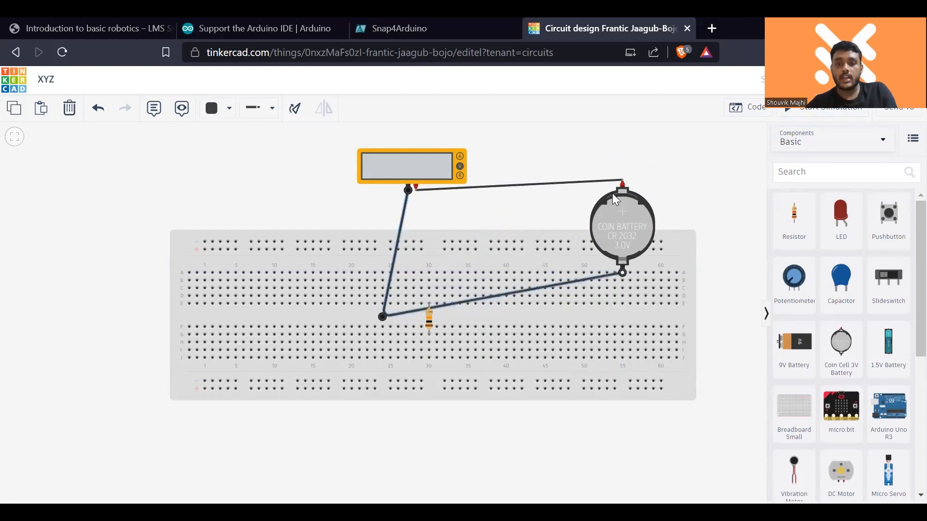
pyautogui.moveTo(620, 230); pyautogui.dragTo(595, 321)
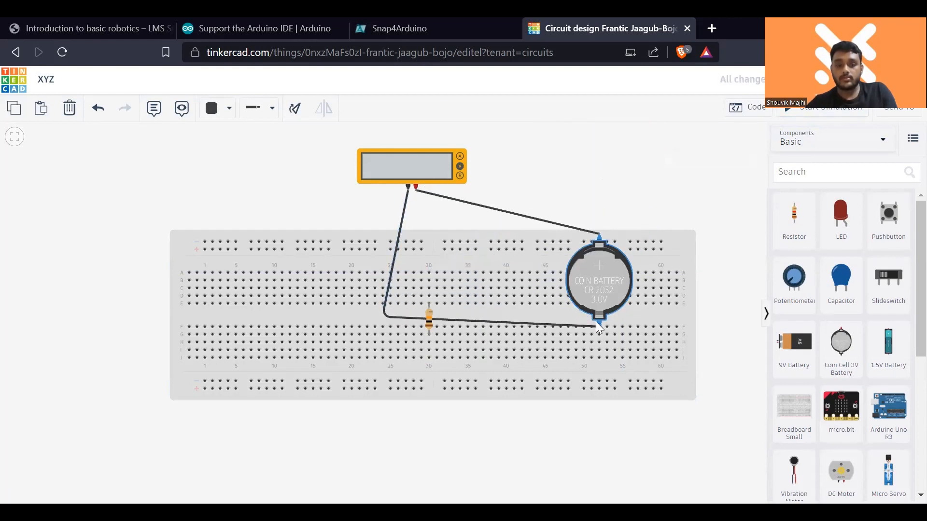
# - Delete both wires between the multimeter and the coin cell battery
pyautogui.click(591, 238)
pyautogui.click(591, 237)
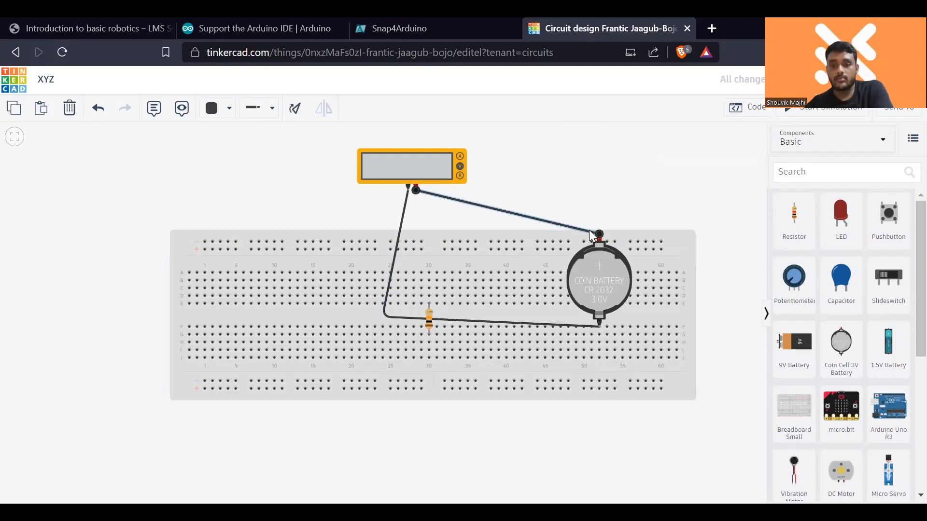
pyautogui.press('Delete')
pyautogui.click(570, 326)
pyautogui.press('Delete')
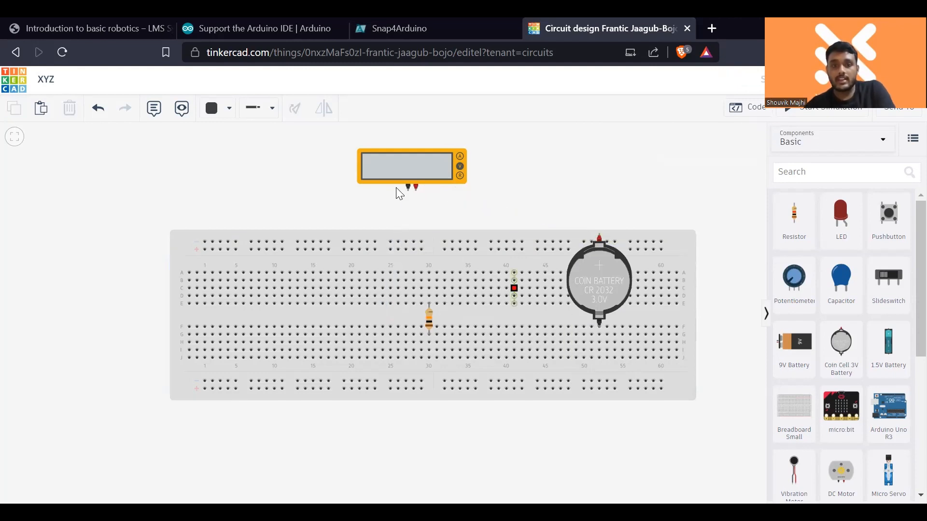
# - Wire the multimeter's negative terminal to the coin cell's positive terminal, routing the wire above the breadboard
pyautogui.click(408, 188)
pyautogui.click(408, 212)
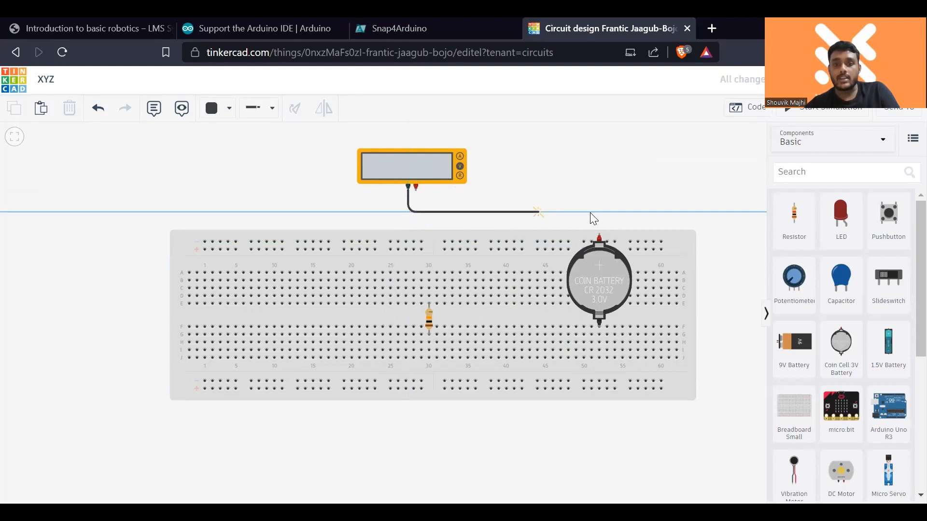
pyautogui.click(606, 215)
pyautogui.click(600, 236)
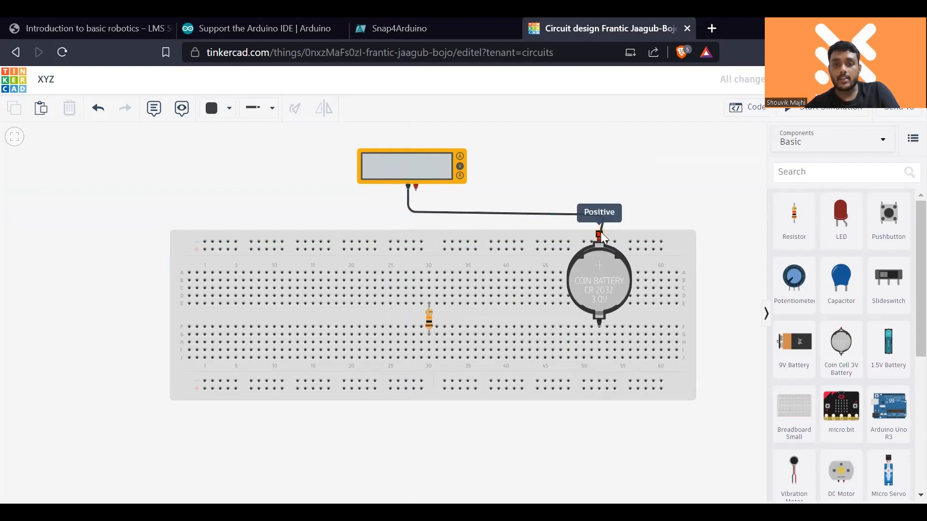
# - Wire the multimeter's positive terminal to the coin cell's negative terminal with a bend near column 40, and start the simulation
pyautogui.click(416, 193)
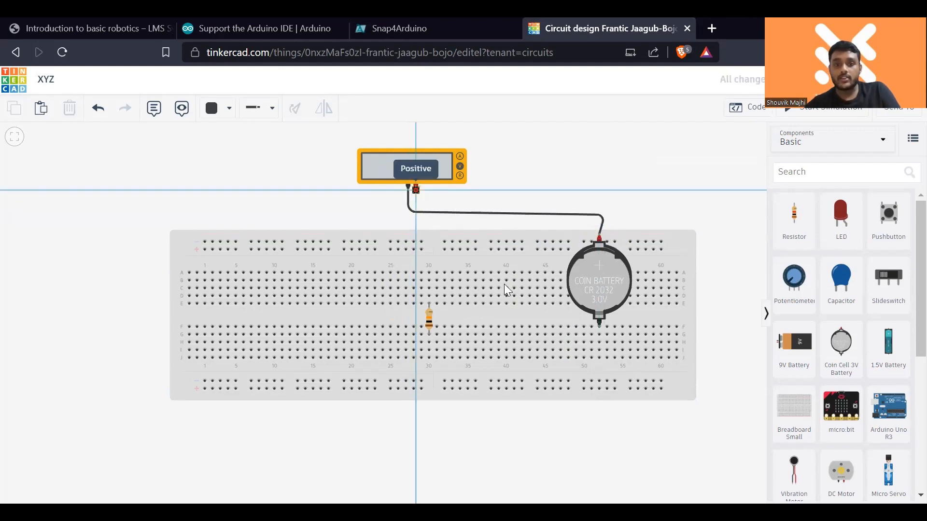
pyautogui.click(508, 309)
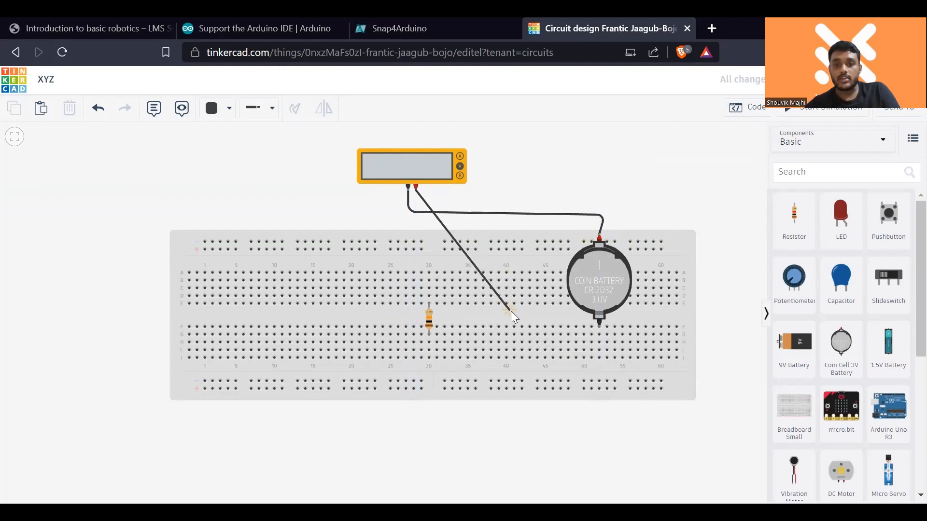
pyautogui.click(598, 324)
pyautogui.click(811, 110)
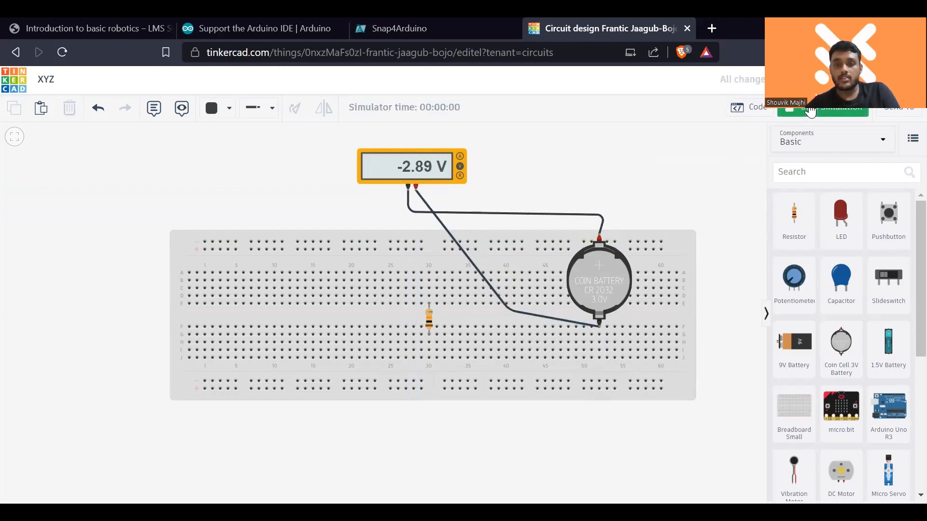
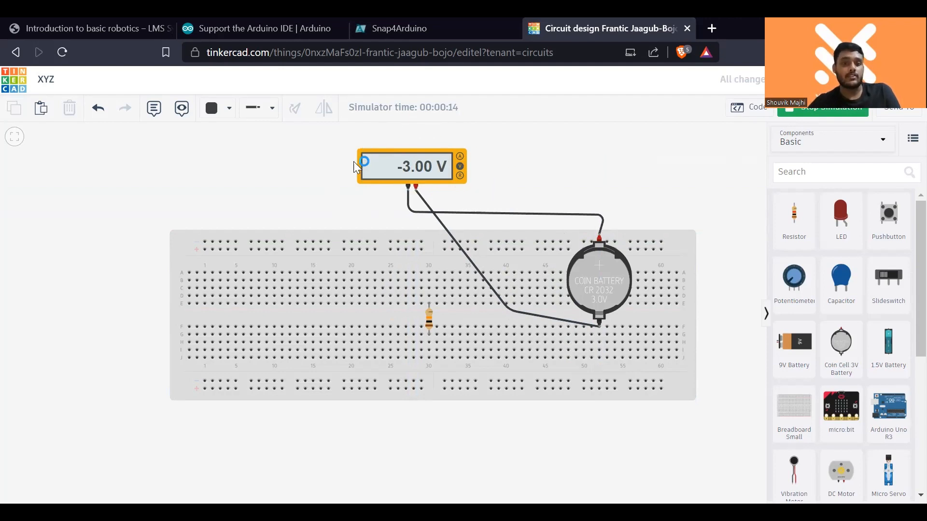
# - Stop the simulation and delete the coin cell battery, resistor and multimeter, keeping only the breadboard
pyautogui.click(834, 117)
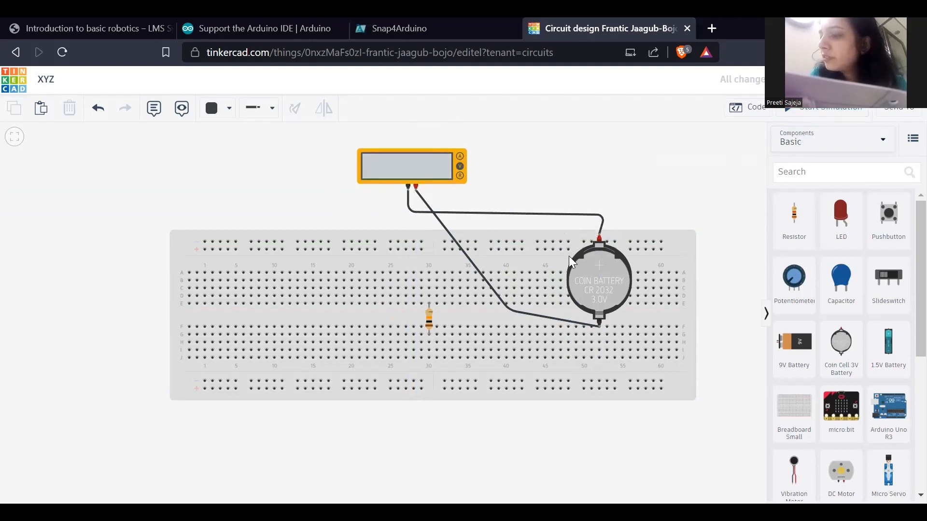
pyautogui.click(595, 273)
pyautogui.press('Delete')
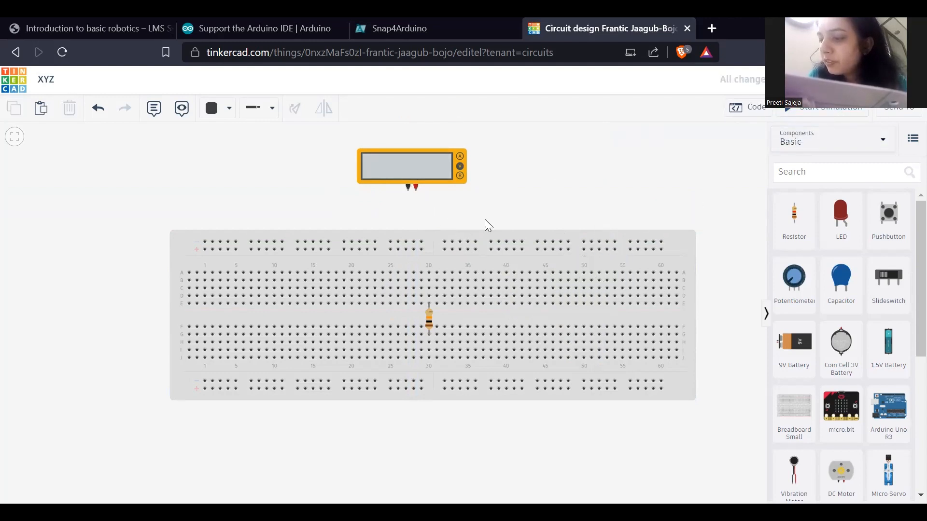
pyautogui.click(429, 322)
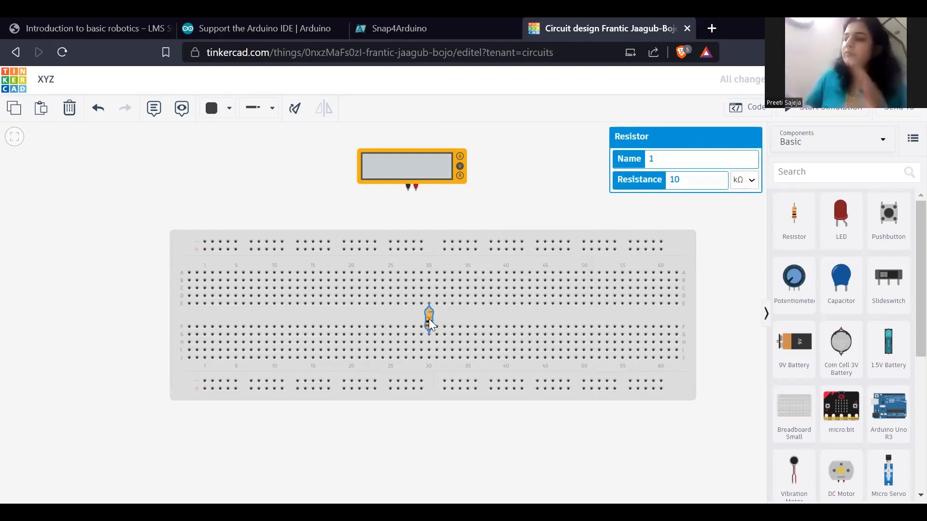
pyautogui.press('Delete')
pyautogui.click(434, 175)
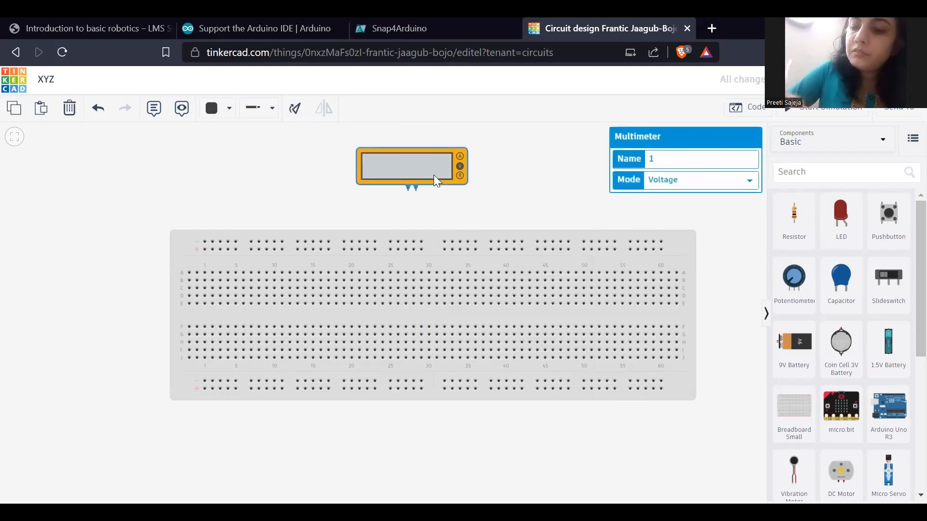
pyautogui.press('Delete')
pyautogui.scroll(-3, 827, 373)
pyautogui.scroll(-1, 828, 373)
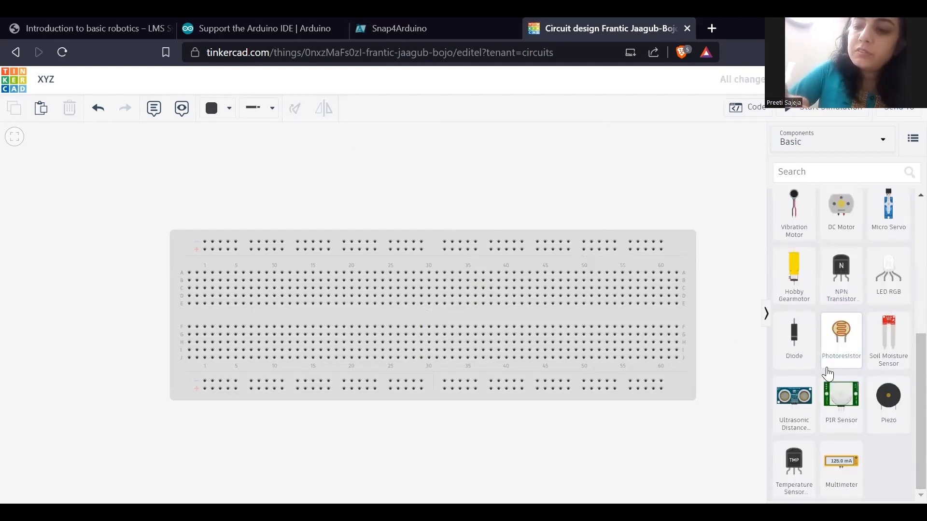
pyautogui.scroll(5, 827, 373)
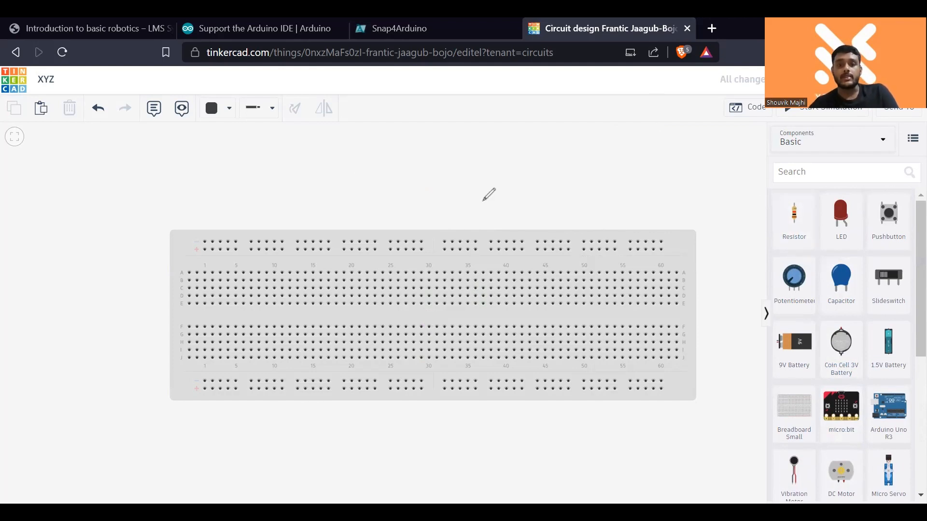
# - Sketch a series chain above the breadboard: three short horizontal lines joined end to end by two arcs
pyautogui.moveTo(366, 180); pyautogui.dragTo(511, 177)
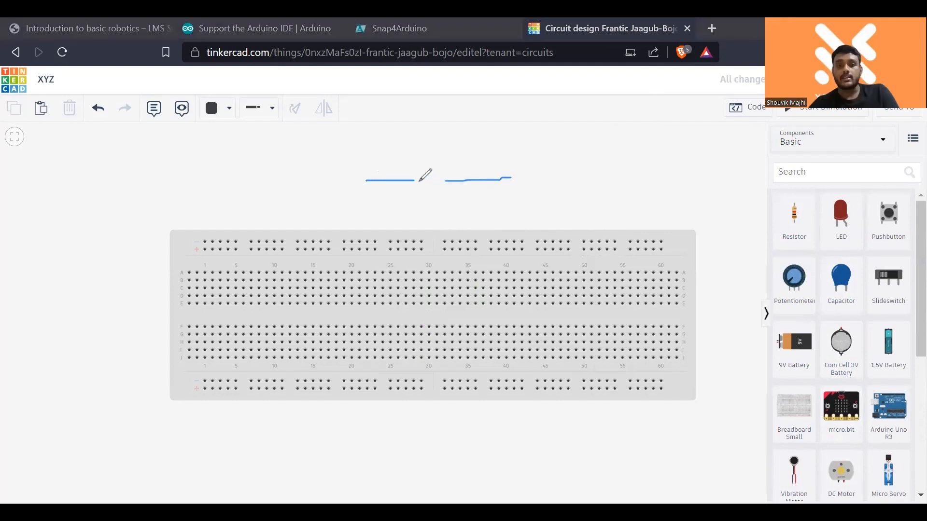
pyautogui.moveTo(413, 172); pyautogui.dragTo(449, 180)
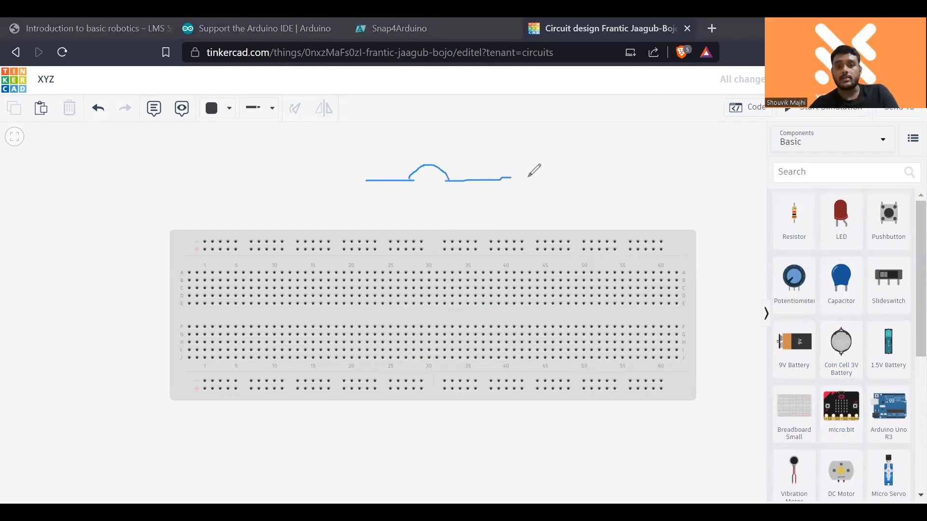
pyautogui.moveTo(542, 180); pyautogui.dragTo(608, 173)
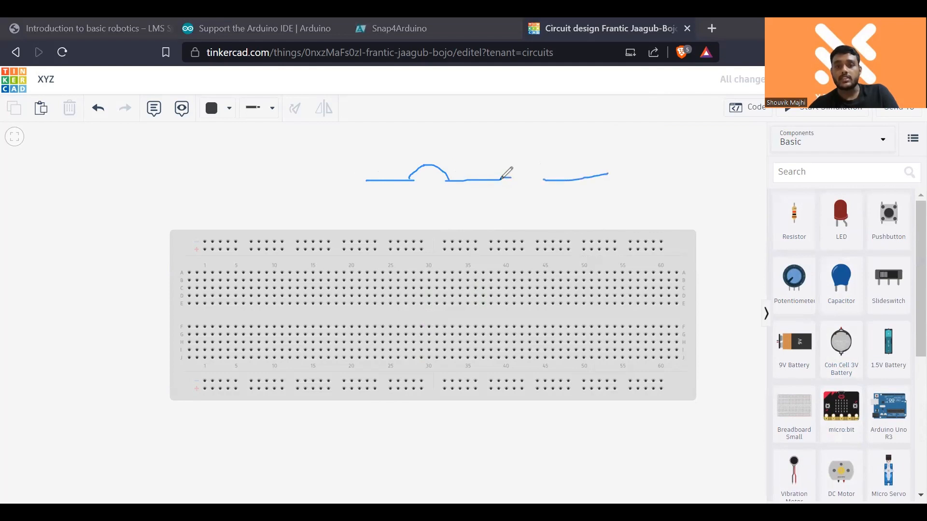
pyautogui.moveTo(500, 178)
pyautogui.mouseDown()
pyautogui.moveTo(530, 163)
pyautogui.moveTo(547, 179)
pyautogui.mouseUp()
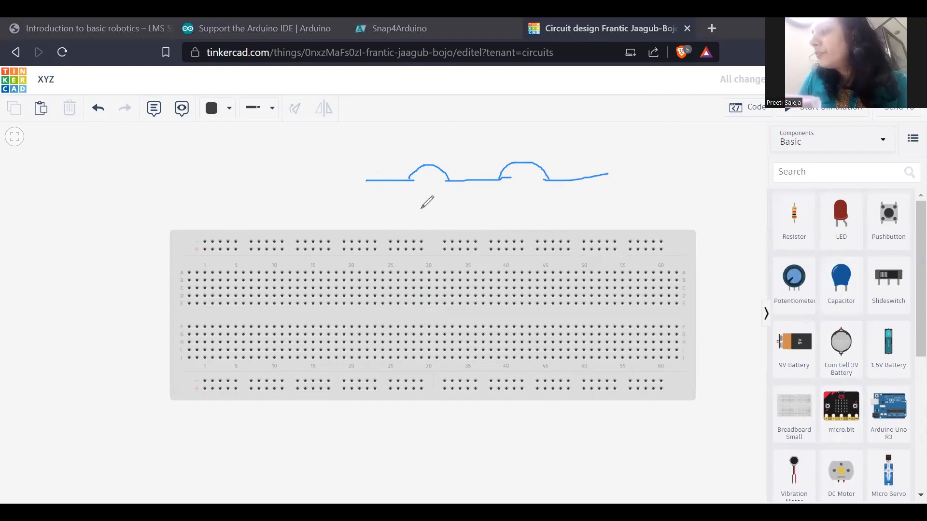
# - Sketch three stacked horizontal lines joined at both ends as a parallel connection near breadboard columns 15 to 24, numbered 1, 2 and 3
pyautogui.moveTo(314, 212); pyautogui.dragTo(373, 212)
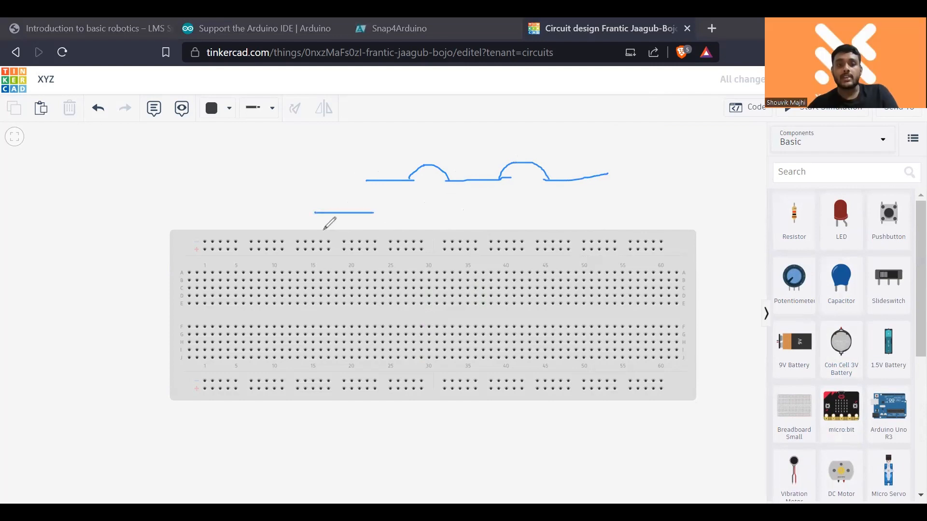
pyautogui.moveTo(314, 231); pyautogui.dragTo(379, 228)
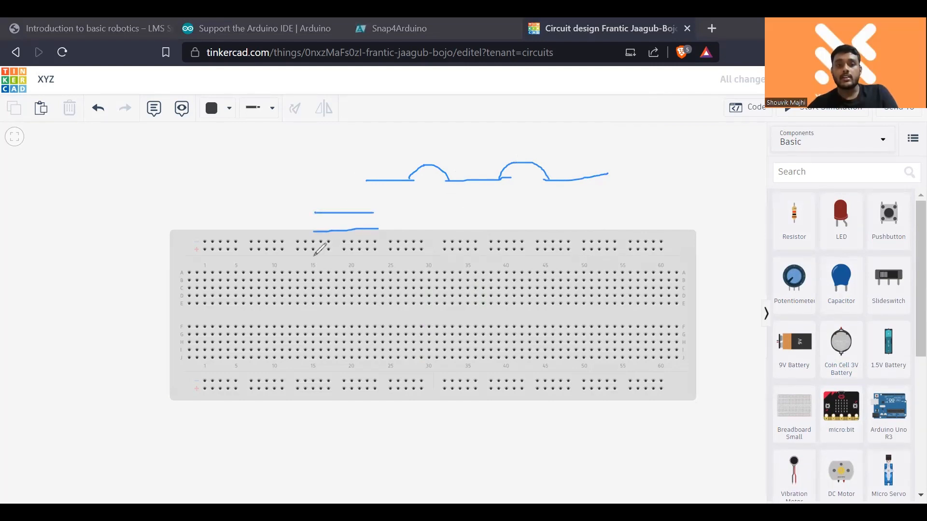
pyautogui.moveTo(315, 256); pyautogui.dragTo(382, 256)
pyautogui.moveTo(315, 212); pyautogui.dragTo(319, 228)
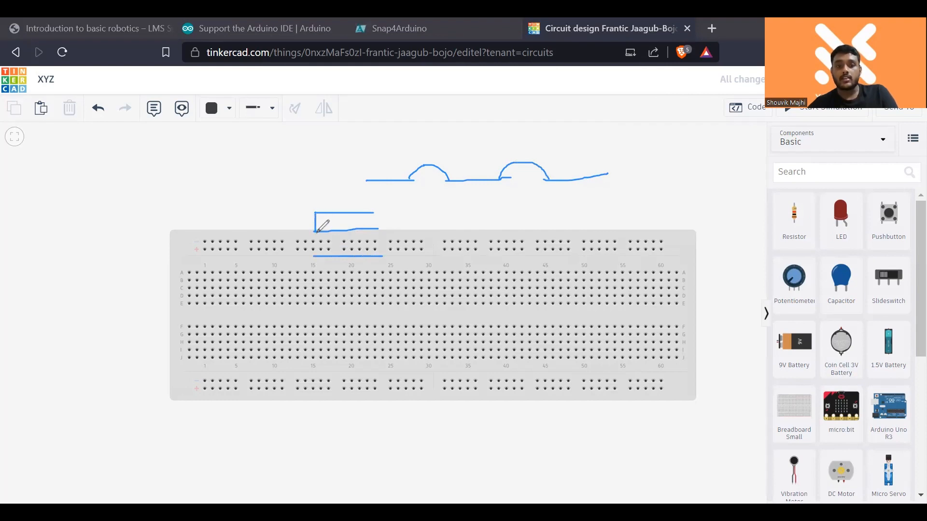
pyautogui.moveTo(372, 214); pyautogui.dragTo(376, 255)
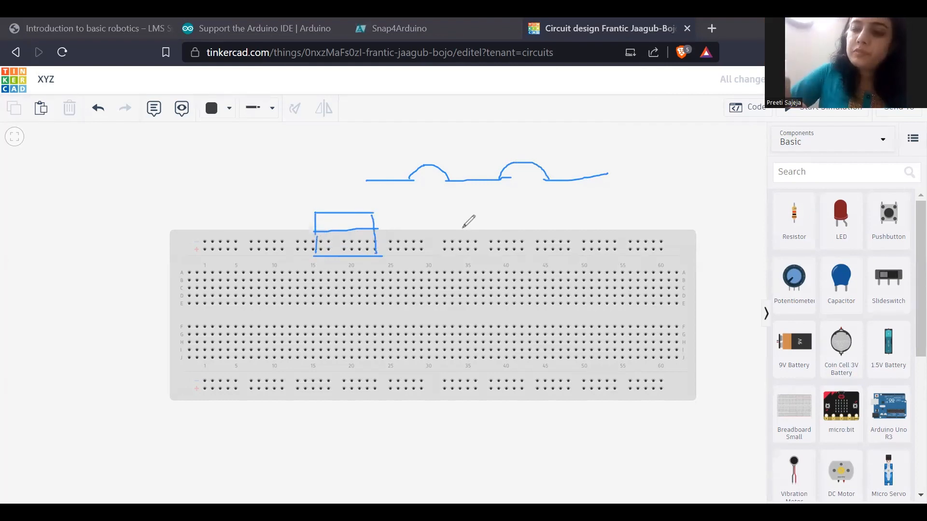
pyautogui.moveTo(333, 225)
pyautogui.mouseDown()
pyautogui.moveTo(352, 241)
pyautogui.moveTo(338, 272)
pyautogui.mouseUp()
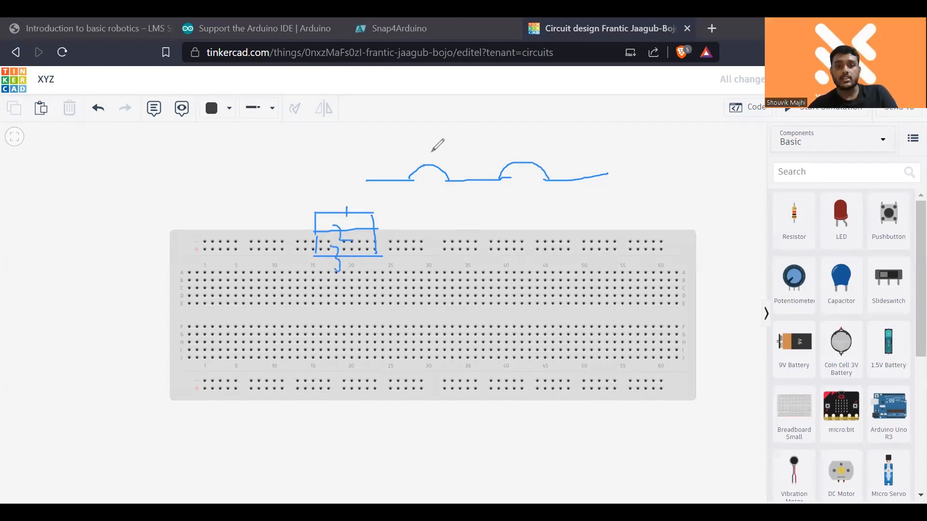
# - Number the series chain's segments 1, 2 and 3, and draw a circled resistor symbol below the third segment
pyautogui.moveTo(389, 165); pyautogui.dragTo(389, 176)
pyautogui.moveTo(464, 167); pyautogui.dragTo(472, 177)
pyautogui.moveTo(565, 159); pyautogui.dragTo(571, 181)
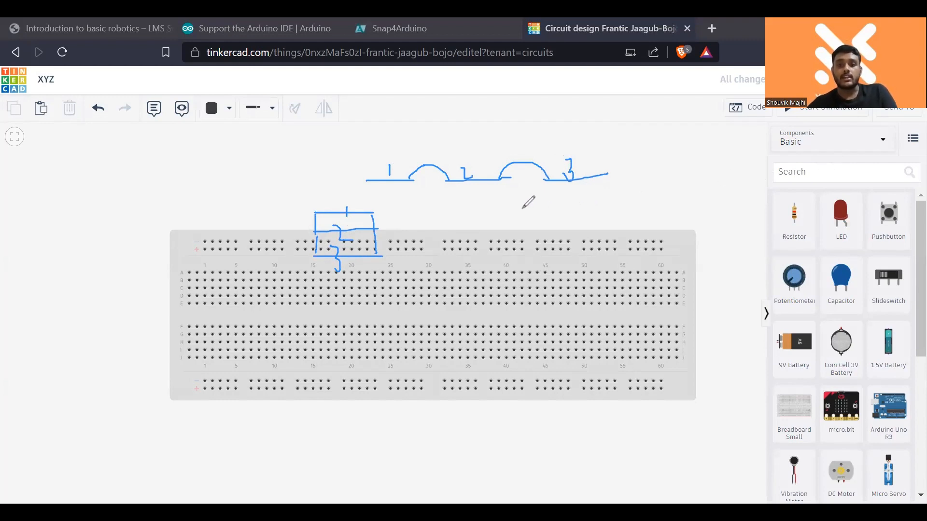
pyautogui.moveTo(521, 208)
pyautogui.mouseDown()
pyautogui.moveTo(613, 200)
pyautogui.moveTo(533, 188)
pyautogui.moveTo(605, 215)
pyautogui.moveTo(624, 193)
pyautogui.mouseUp()
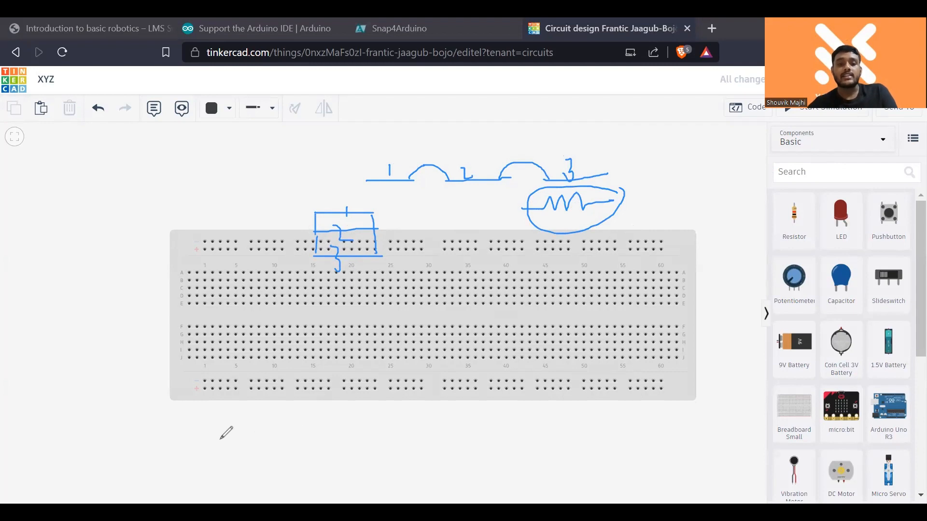
# - Sketch three resistors in series below the breadboard, mark each with 1, and write = 3 KΩ beside them
pyautogui.moveTo(172, 433)
pyautogui.mouseDown()
pyautogui.moveTo(225, 418)
pyautogui.moveTo(232, 433)
pyautogui.moveTo(284, 410)
pyautogui.moveTo(329, 431)
pyautogui.moveTo(351, 414)
pyautogui.moveTo(391, 430)
pyautogui.mouseUp()
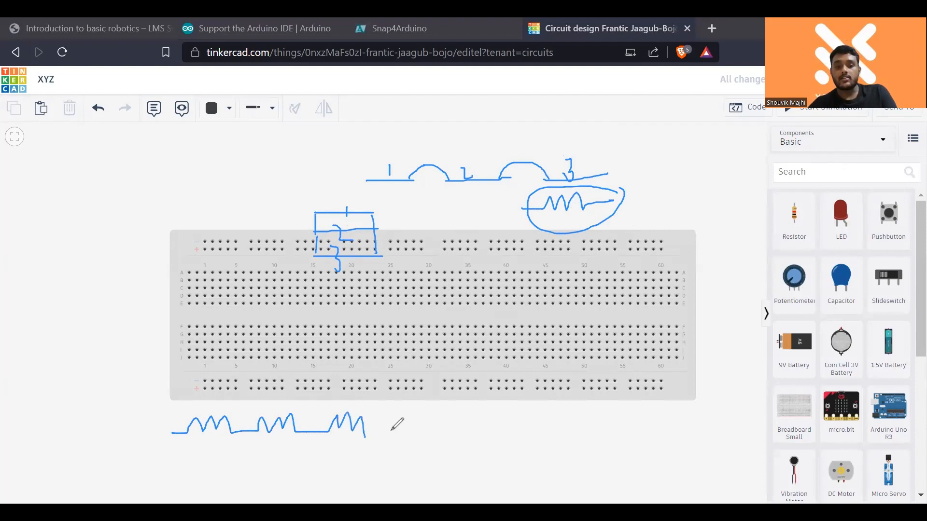
pyautogui.moveTo(213, 396); pyautogui.dragTo(213, 409)
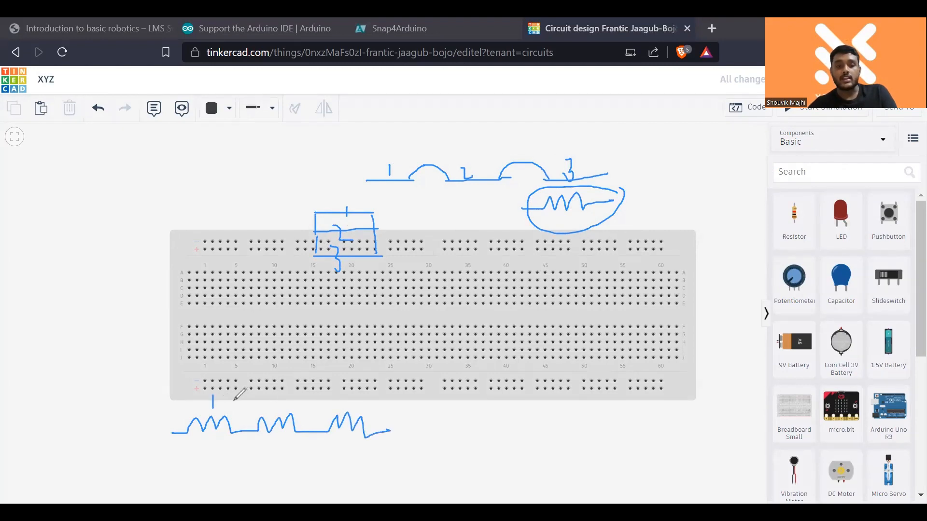
pyautogui.moveTo(281, 409); pyautogui.dragTo(281, 396)
pyautogui.moveTo(349, 393); pyautogui.dragTo(350, 405)
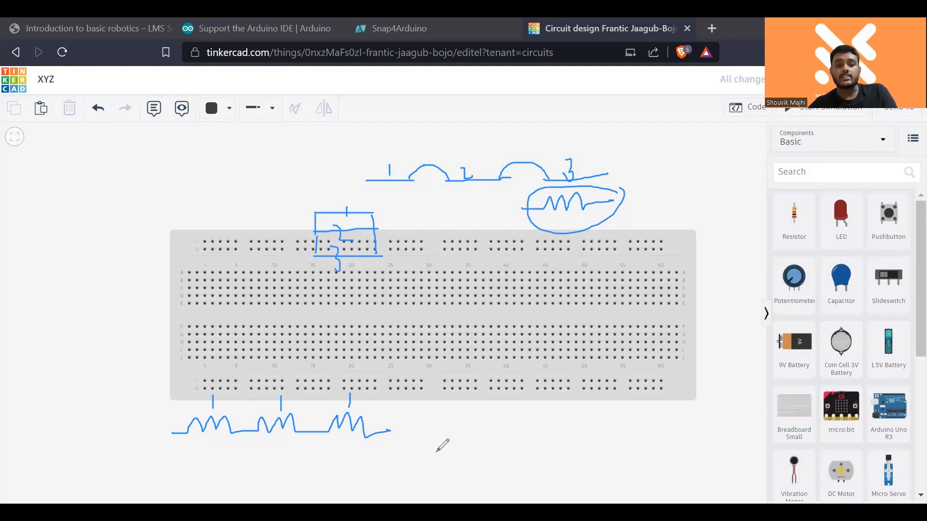
pyautogui.moveTo(472, 424)
pyautogui.mouseDown()
pyautogui.moveTo(477, 434)
pyautogui.moveTo(507, 427)
pyautogui.moveTo(498, 438)
pyautogui.moveTo(519, 437)
pyautogui.moveTo(530, 416)
pyautogui.moveTo(556, 416)
pyautogui.moveTo(572, 432)
pyautogui.mouseUp()
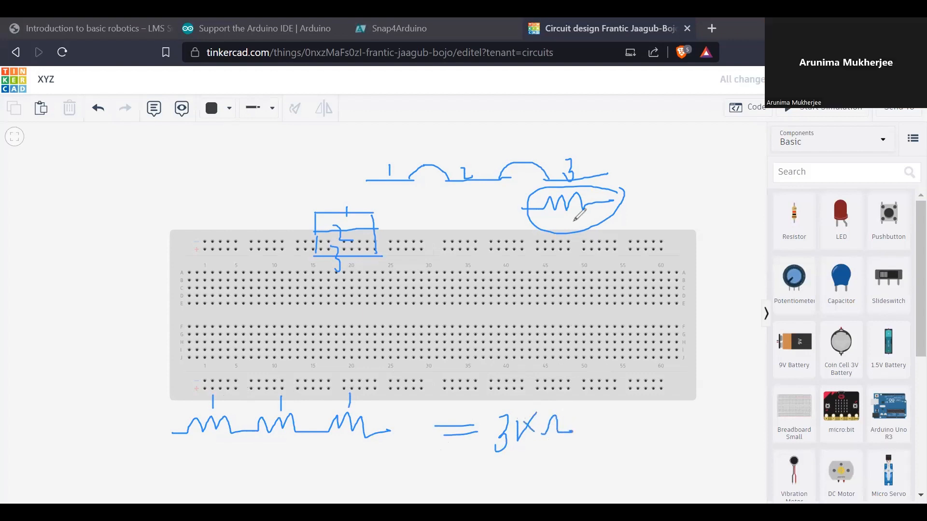
# - Undo the series-resistor sketch with its equation and the circle around the upper resistor symbol
pyautogui.hotkey('ctrl', 'z')
pyautogui.hotkey('ctrl', 'z')
pyautogui.hotkey('ctrl', 'z')
pyautogui.hotkey('ctrl', 'z')
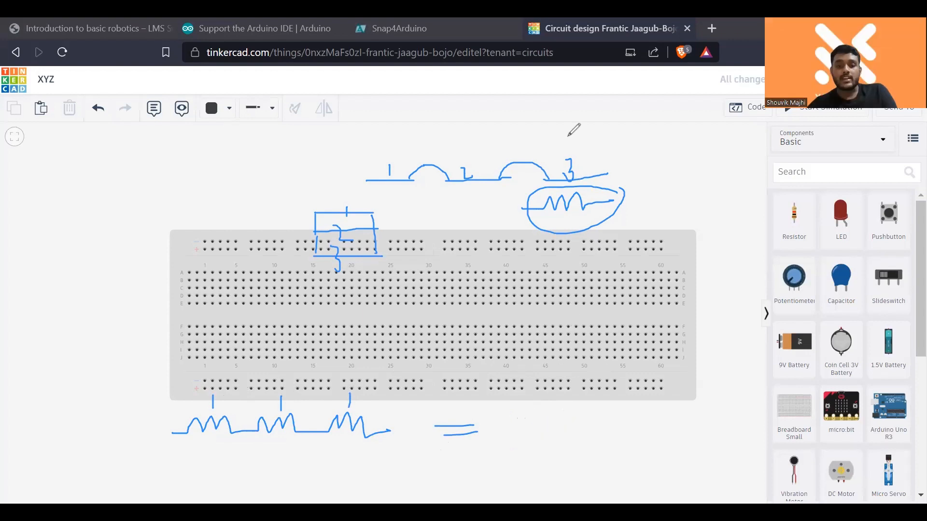
pyautogui.hotkey('ctrl', 'z')
pyautogui.hotkey('ctrl', 'z')
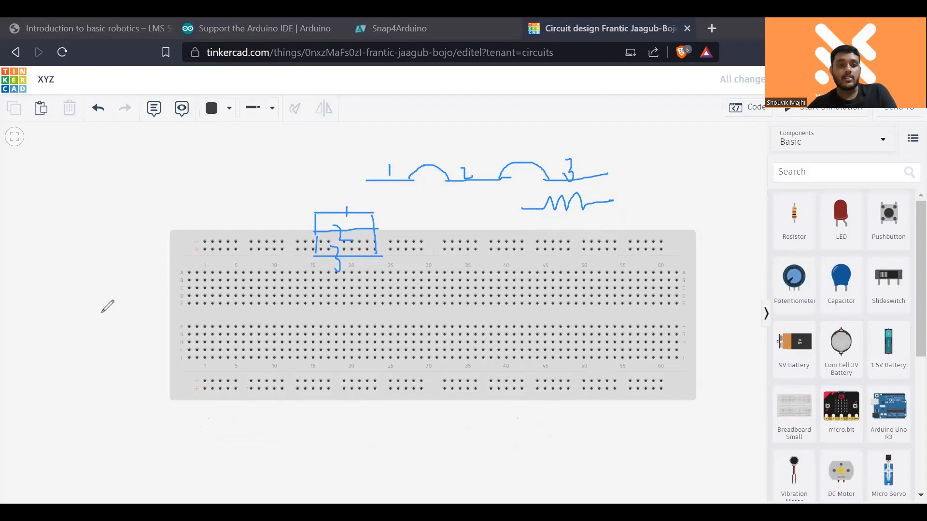
# - Sketch three resistors in parallel over the breadboard's first columns, joining both ends and adding a lead on each side
pyautogui.moveTo(101, 314)
pyautogui.mouseDown()
pyautogui.moveTo(208, 300)
pyautogui.moveTo(230, 311)
pyautogui.moveTo(271, 307)
pyautogui.mouseUp()
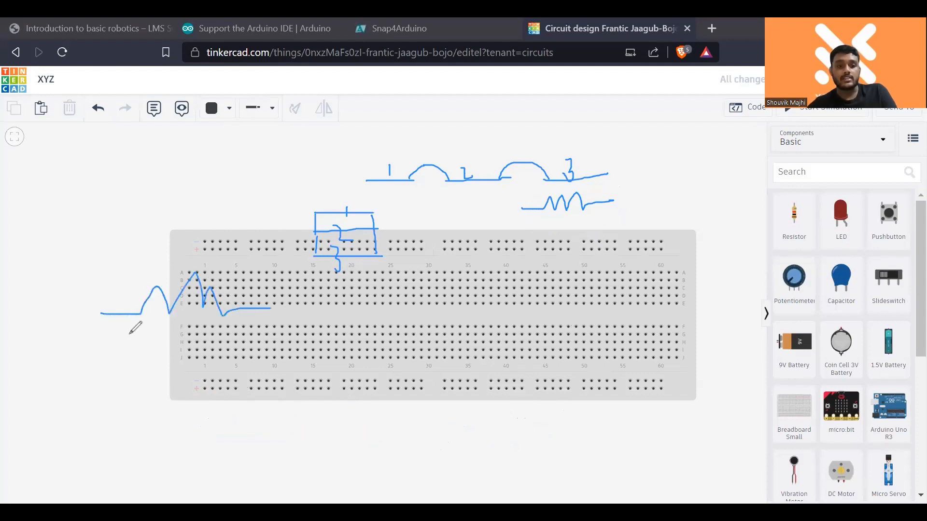
pyautogui.moveTo(102, 314)
pyautogui.mouseDown()
pyautogui.moveTo(166, 362)
pyautogui.moveTo(263, 352)
pyautogui.mouseUp()
pyautogui.moveTo(109, 373)
pyautogui.mouseDown()
pyautogui.moveTo(110, 388)
pyautogui.moveTo(169, 417)
pyautogui.moveTo(214, 382)
pyautogui.moveTo(268, 407)
pyautogui.mouseUp()
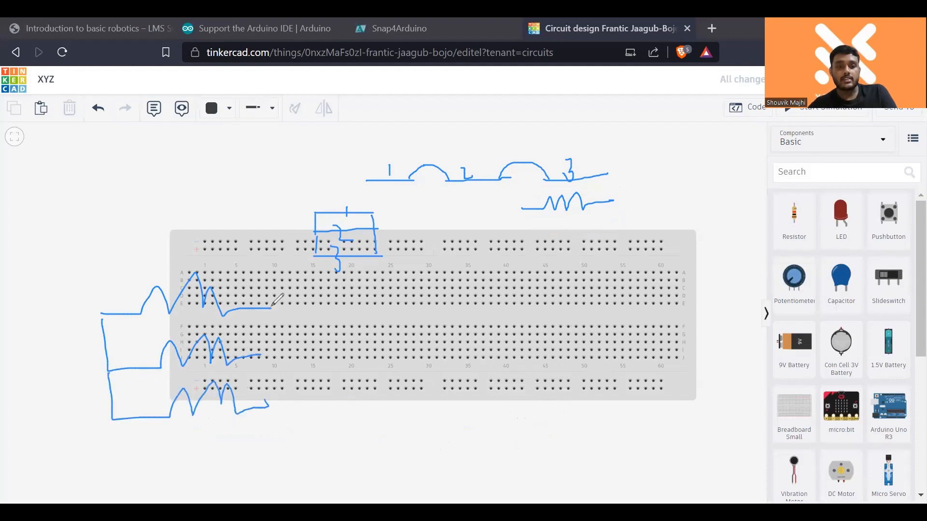
pyautogui.moveTo(272, 307); pyautogui.dragTo(273, 399)
pyautogui.moveTo(70, 381); pyautogui.dragTo(121, 381)
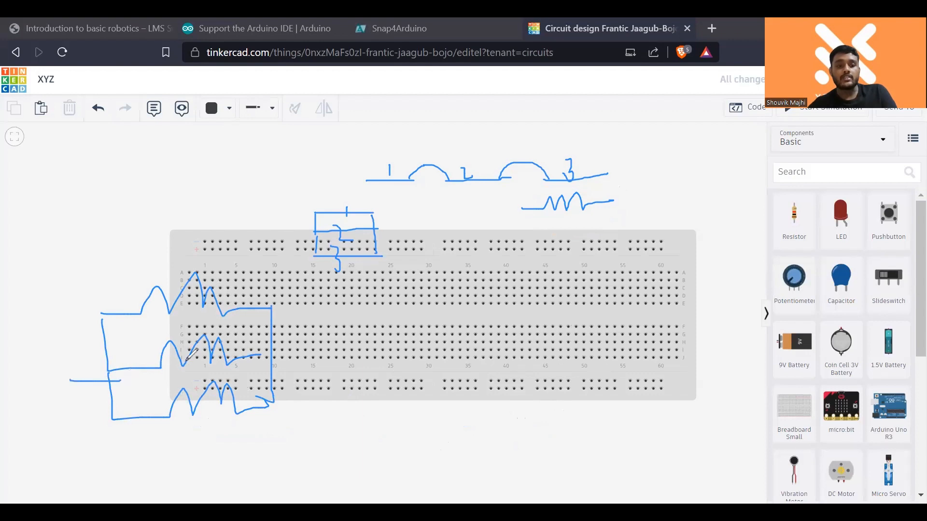
pyautogui.moveTo(272, 352); pyautogui.dragTo(307, 348)
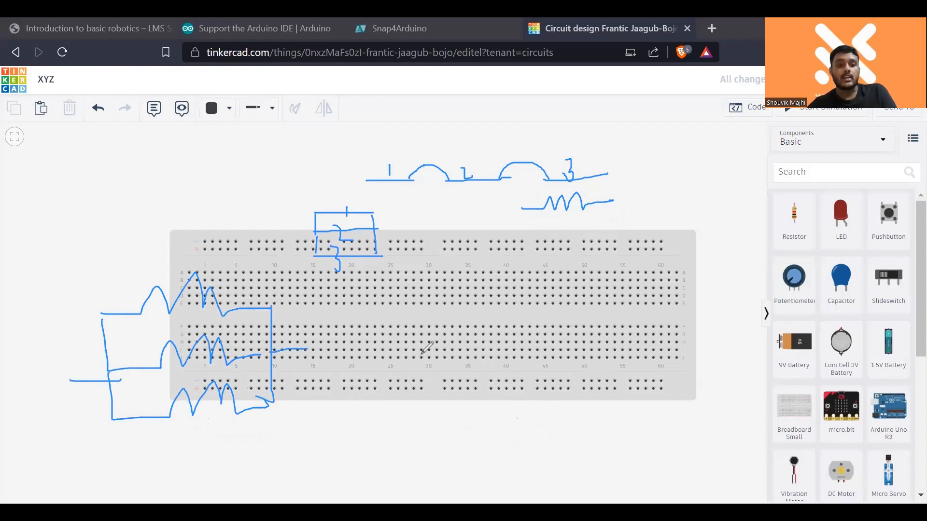
# - Begin the parallel resistance equation by writing 1/R = beside the parallel resistor sketch
pyautogui.moveTo(402, 356)
pyautogui.mouseDown()
pyautogui.moveTo(402, 378)
pyautogui.moveTo(418, 390)
pyautogui.mouseUp()
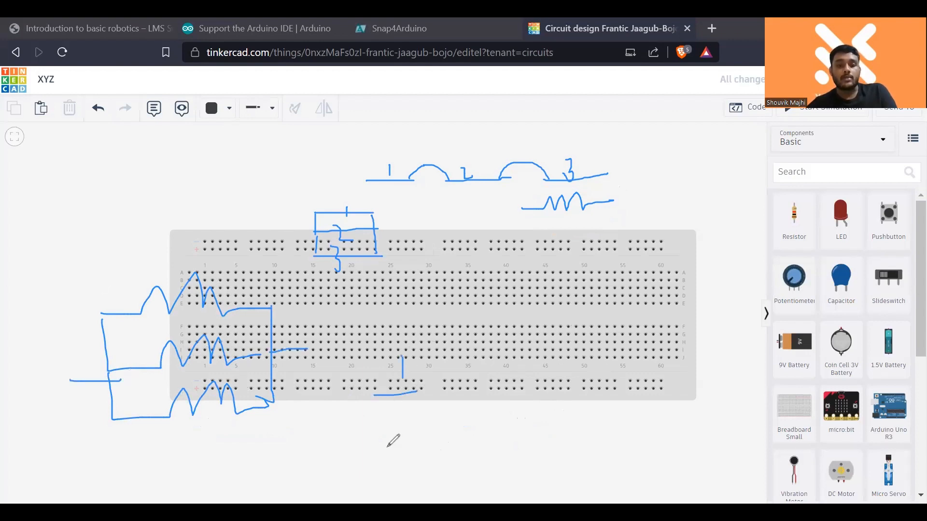
pyautogui.moveTo(388, 447)
pyautogui.mouseDown()
pyautogui.moveTo(382, 413)
pyautogui.moveTo(408, 448)
pyautogui.mouseUp()
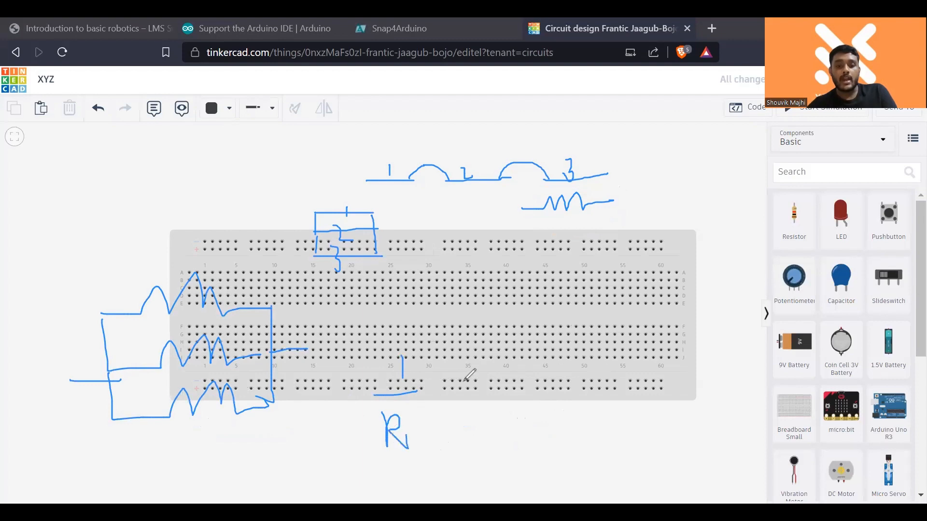
pyautogui.moveTo(445, 385); pyautogui.dragTo(463, 381)
pyautogui.moveTo(435, 402); pyautogui.dragTo(461, 397)
# - Label each of the three parallel resistors with the value 2
pyautogui.moveTo(176, 254); pyautogui.dragTo(226, 262)
pyautogui.moveTo(197, 319); pyautogui.dragTo(209, 325)
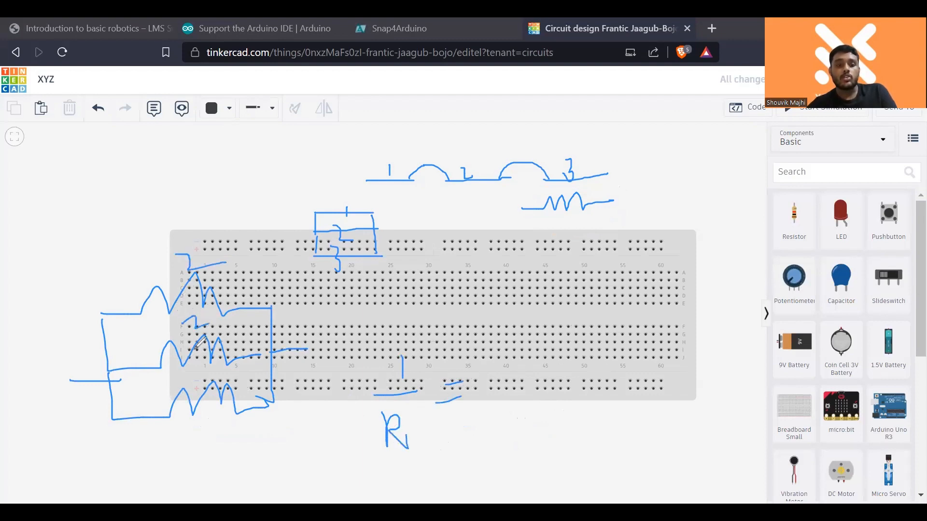
pyautogui.moveTo(202, 368); pyautogui.dragTo(216, 375)
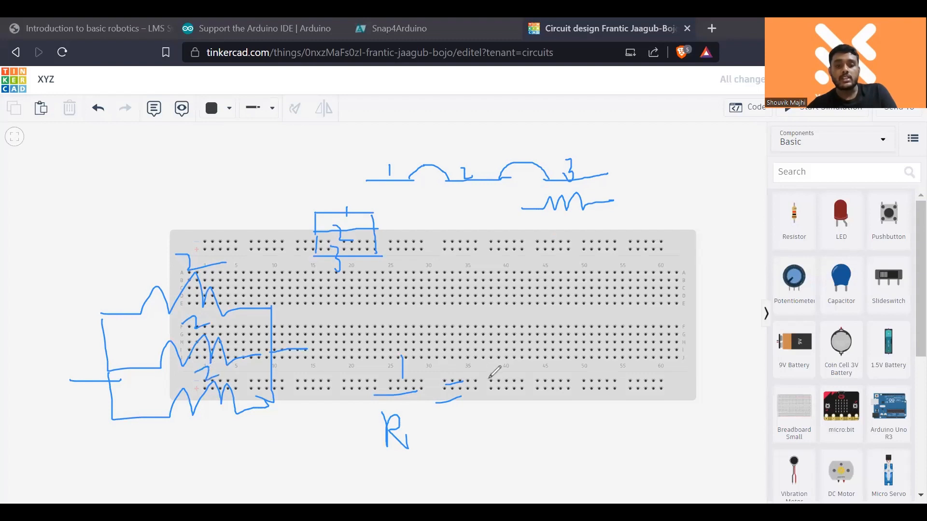
# - Complete the equation's other side by writing 1/2 + 1/2 + 1/2 after the equals sign
pyautogui.moveTo(488, 361); pyautogui.dragTo(488, 380)
pyautogui.moveTo(472, 397)
pyautogui.mouseDown()
pyautogui.moveTo(501, 393)
pyautogui.moveTo(499, 434)
pyautogui.mouseUp()
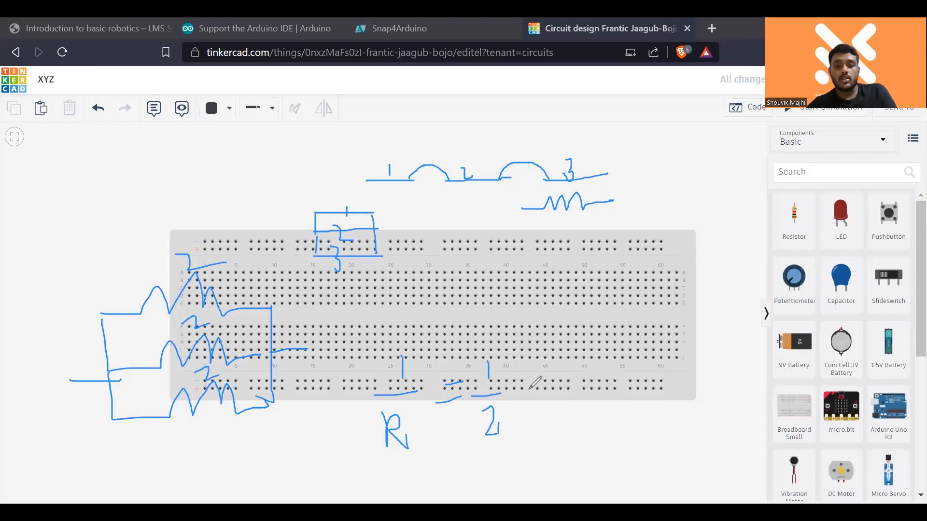
pyautogui.moveTo(507, 391); pyautogui.dragTo(530, 389)
pyautogui.moveTo(520, 377); pyautogui.dragTo(521, 405)
pyautogui.moveTo(559, 356)
pyautogui.mouseDown()
pyautogui.moveTo(569, 378)
pyautogui.moveTo(552, 396)
pyautogui.moveTo(568, 407)
pyautogui.moveTo(592, 378)
pyautogui.mouseUp()
pyautogui.moveTo(583, 365); pyautogui.dragTo(584, 387)
pyautogui.moveTo(609, 343)
pyautogui.mouseDown()
pyautogui.moveTo(623, 367)
pyautogui.moveTo(613, 403)
pyautogui.moveTo(627, 401)
pyautogui.mouseUp()
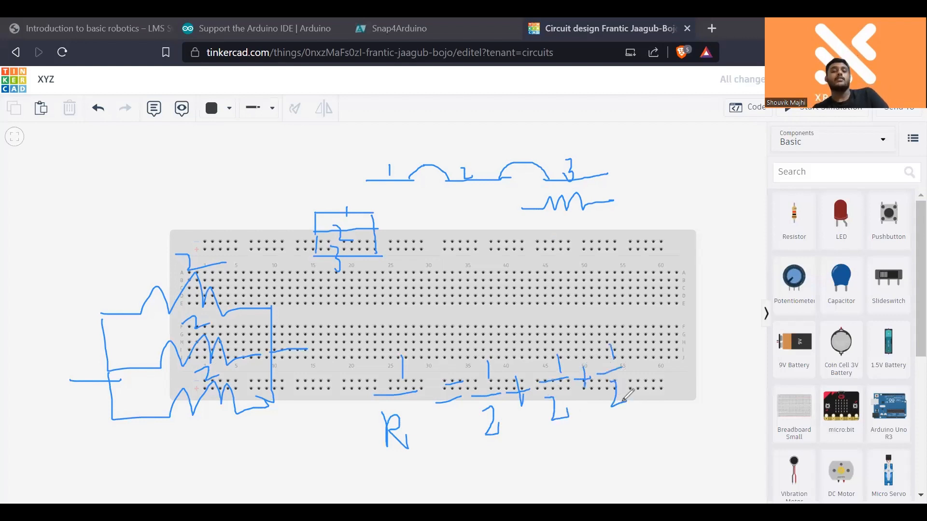
# - Write the sum = 3/2 below the equation and the resulting R = 2/3 next to it
pyautogui.moveTo(466, 479); pyautogui.dragTo(480, 489)
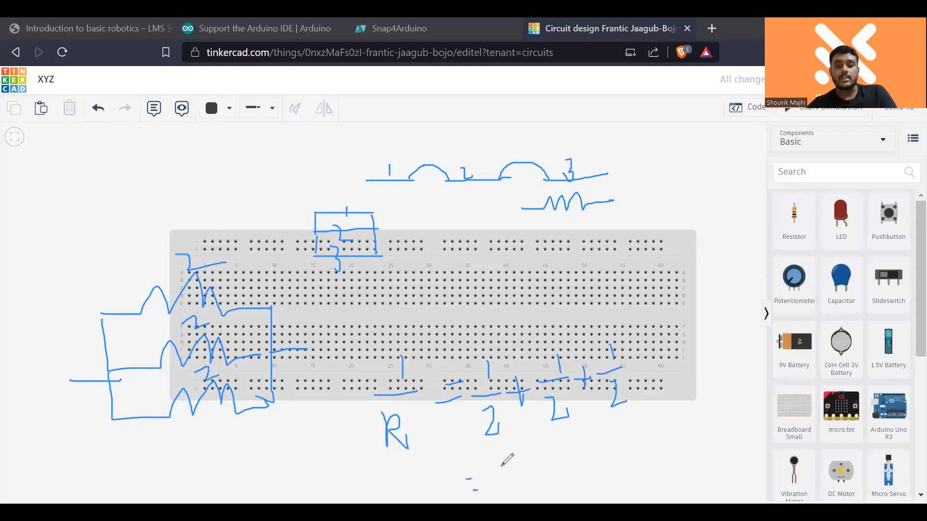
pyautogui.moveTo(507, 461)
pyautogui.mouseDown()
pyautogui.moveTo(523, 459)
pyautogui.moveTo(523, 477)
pyautogui.mouseUp()
pyautogui.moveTo(549, 449)
pyautogui.mouseDown()
pyautogui.moveTo(536, 495)
pyautogui.moveTo(555, 474)
pyautogui.moveTo(569, 479)
pyautogui.mouseUp()
pyautogui.moveTo(606, 447)
pyautogui.mouseDown()
pyautogui.moveTo(607, 467)
pyautogui.moveTo(641, 447)
pyautogui.mouseUp()
pyautogui.moveTo(631, 456); pyautogui.dragTo(666, 450)
pyautogui.moveTo(683, 410)
pyautogui.mouseDown()
pyautogui.moveTo(668, 459)
pyautogui.moveTo(688, 437)
pyautogui.moveTo(693, 444)
pyautogui.moveTo(688, 430)
pyautogui.mouseUp()
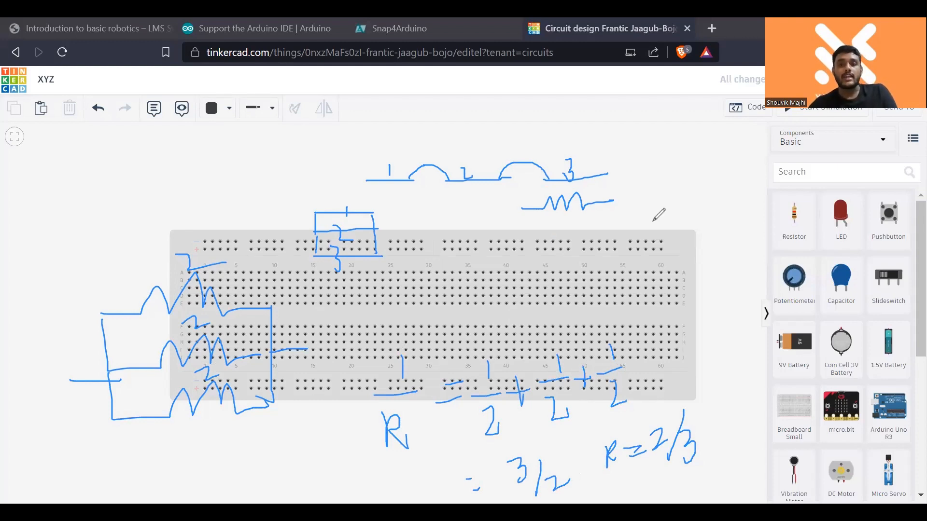
# - Place a resistor on the breadboard and rotate it to lie horizontally in row A near column 15
pyautogui.click(733, 225)
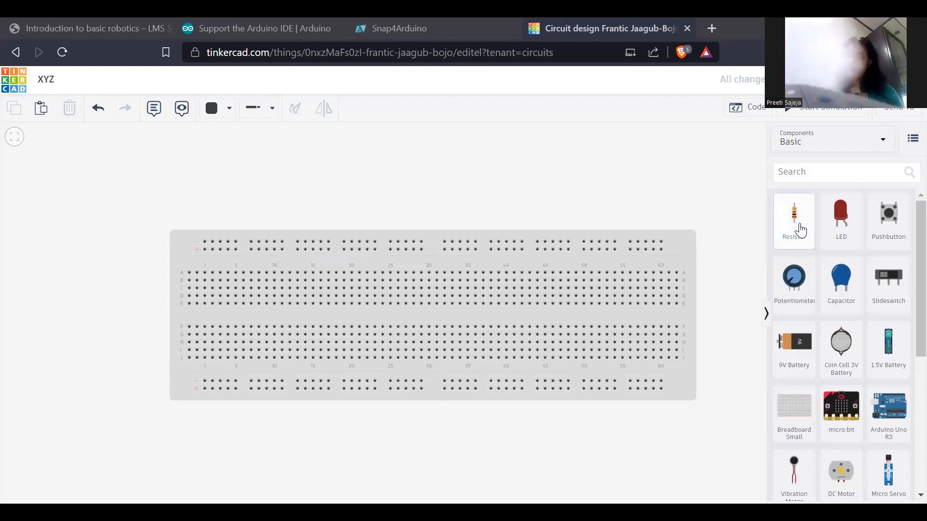
pyautogui.moveTo(797, 220); pyautogui.dragTo(338, 288)
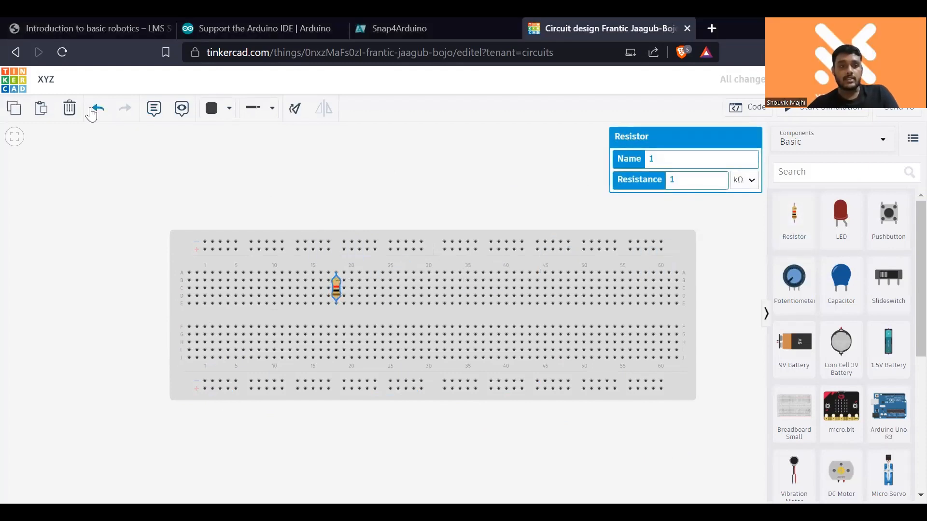
pyautogui.click(295, 111)
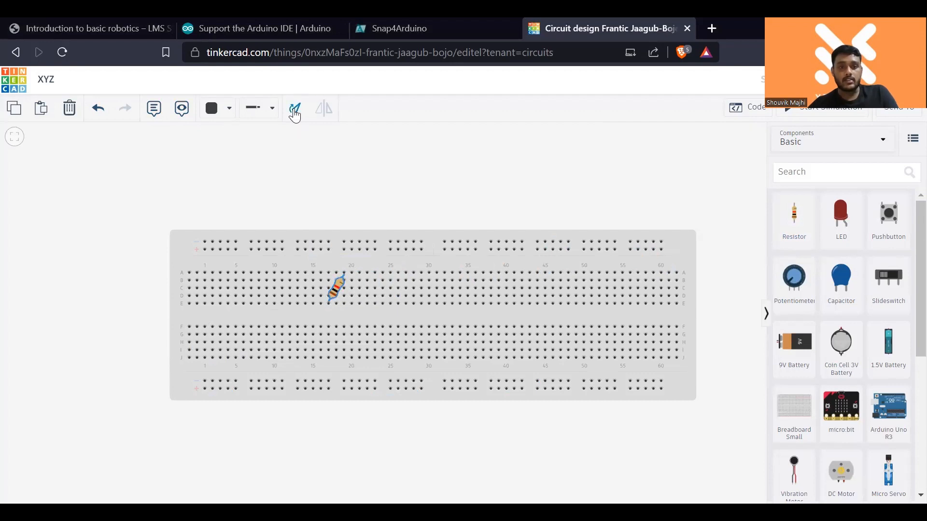
pyautogui.click(295, 110)
pyautogui.moveTo(336, 286); pyautogui.dragTo(324, 276)
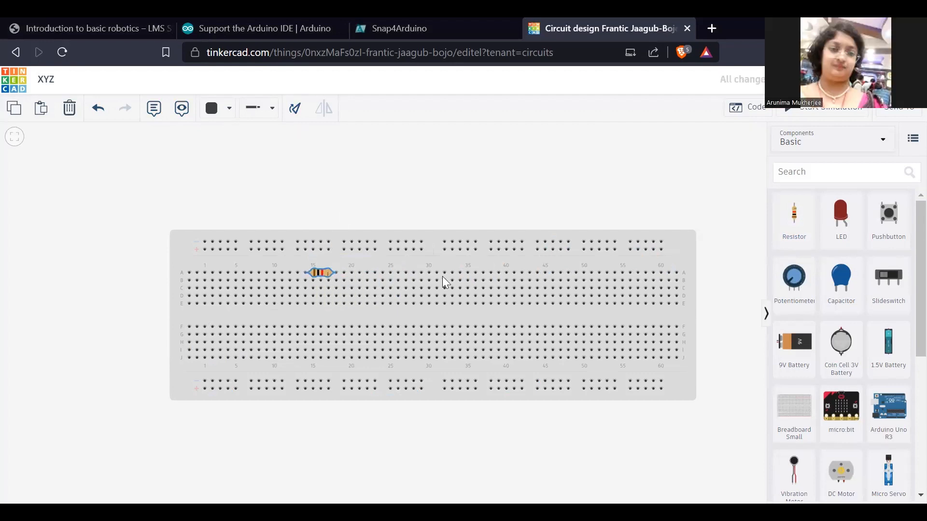
# - Paste two copies of the resistor in rows B and C, each starting in the column where the previous one ends
pyautogui.hotkey('ctrl', 'v')
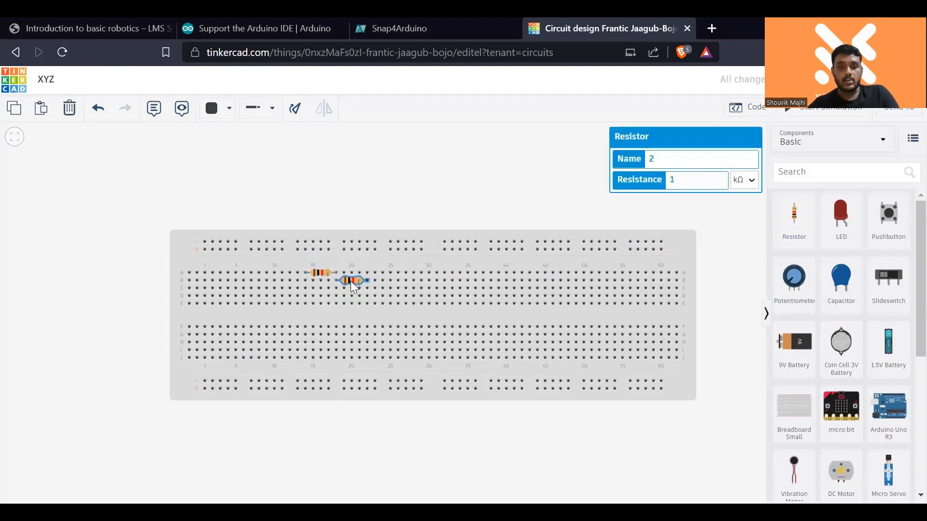
pyautogui.click(412, 200)
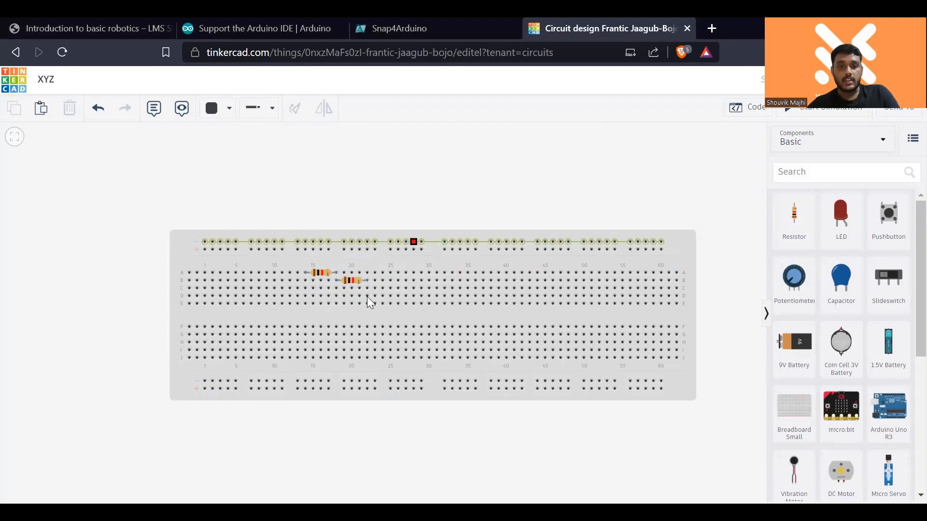
pyautogui.hotkey('ctrl', 'v')
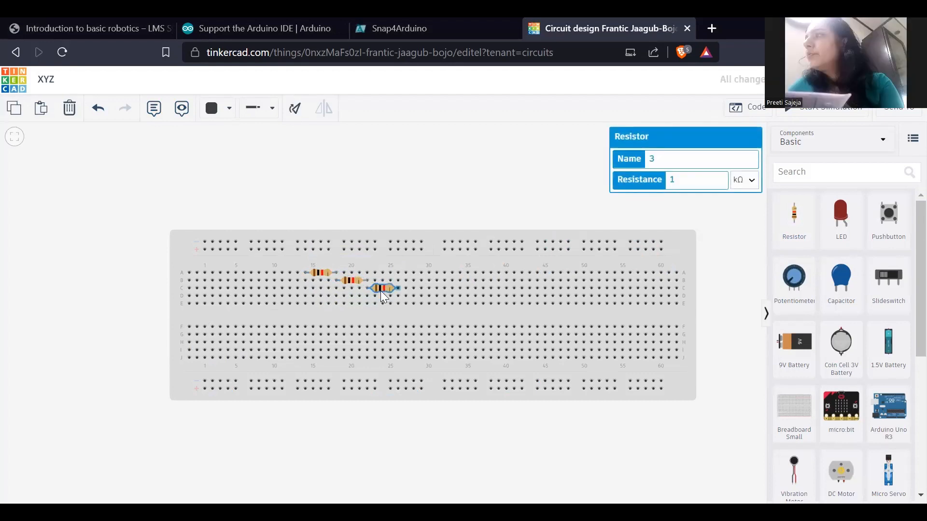
pyautogui.click(380, 291)
pyautogui.click(478, 213)
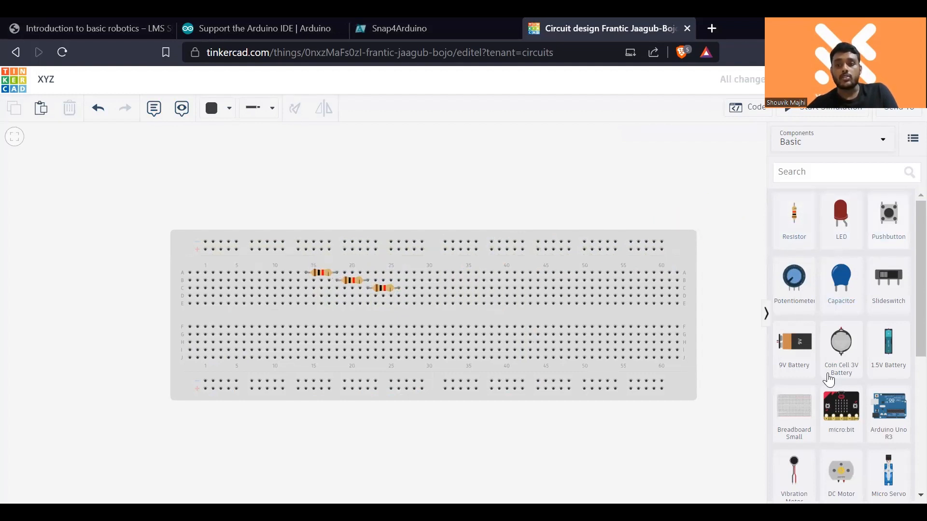
# - Add a multimeter from the Basic components above the breadboard
pyautogui.scroll(-5, 829, 380)
pyautogui.scroll(5, 840, 405)
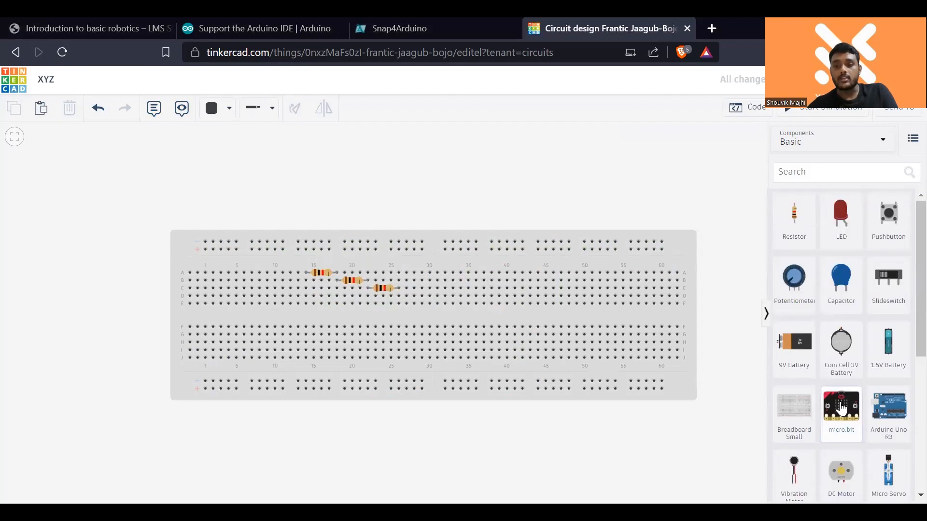
pyautogui.scroll(-5, 841, 408)
pyautogui.moveTo(840, 459); pyautogui.dragTo(462, 203)
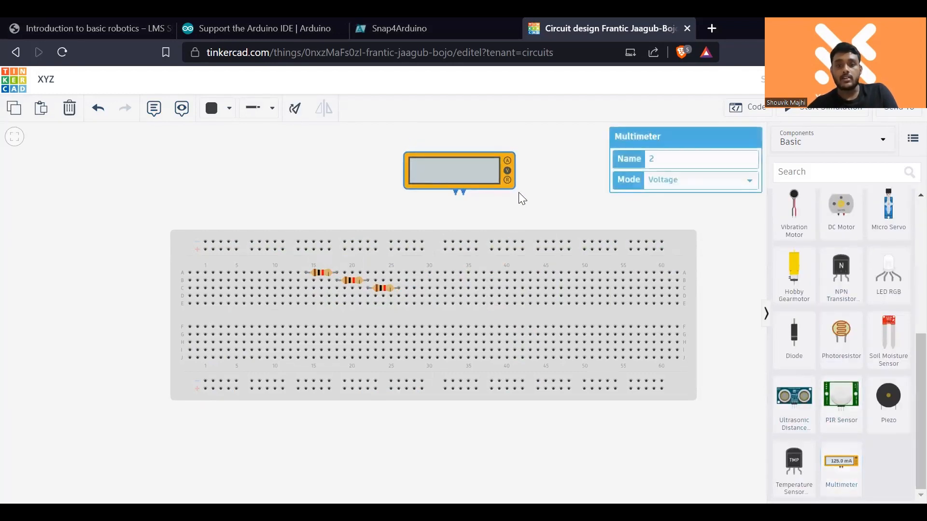
# - Wire the multimeter's negative terminal to the first resistor's free end and its positive terminal to the third resistor's free end
pyautogui.click(455, 192)
pyautogui.click(299, 272)
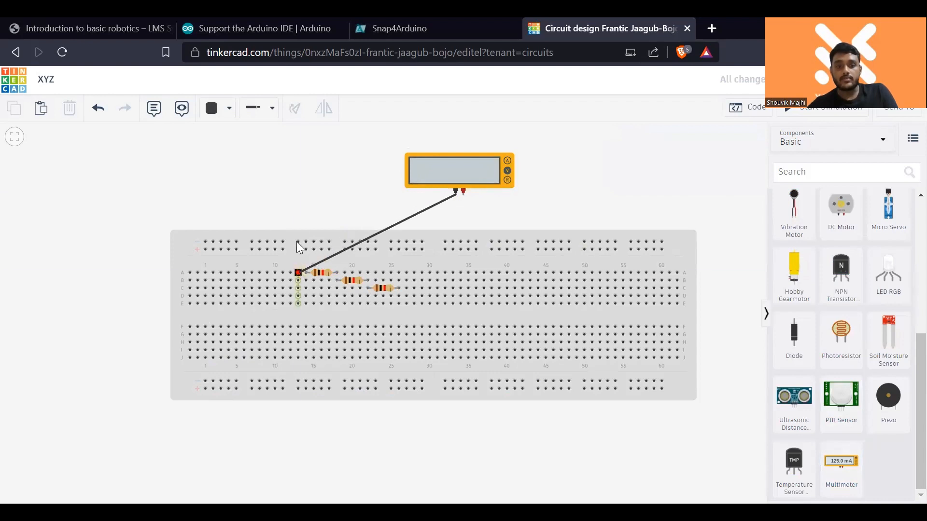
pyautogui.click(462, 193)
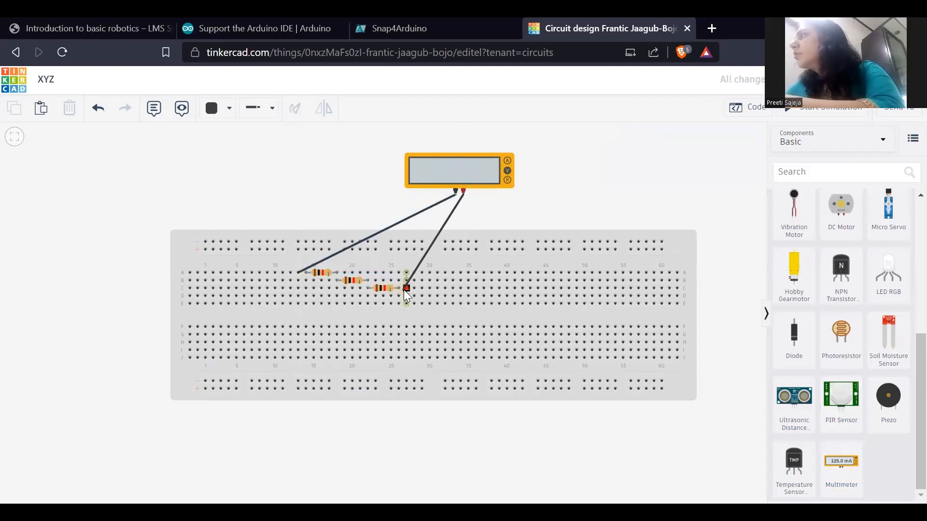
pyautogui.click(398, 296)
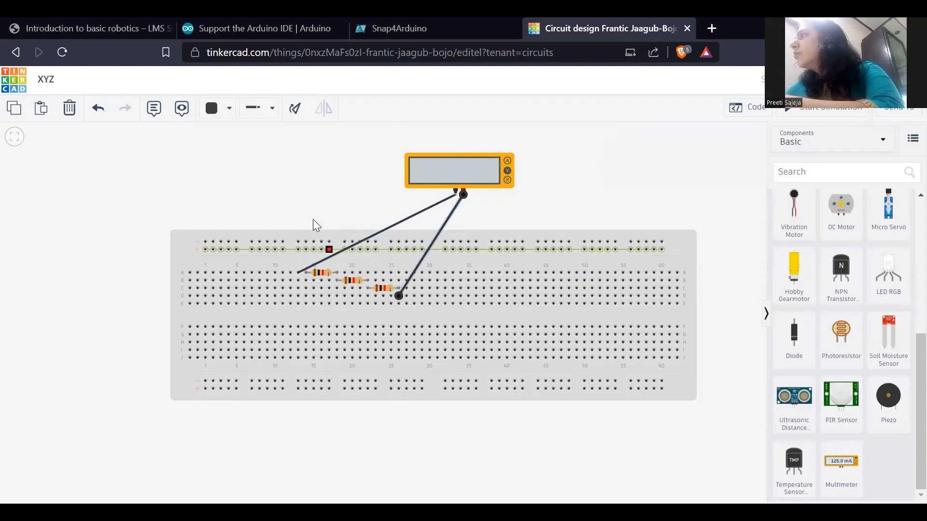
pyautogui.click(298, 273)
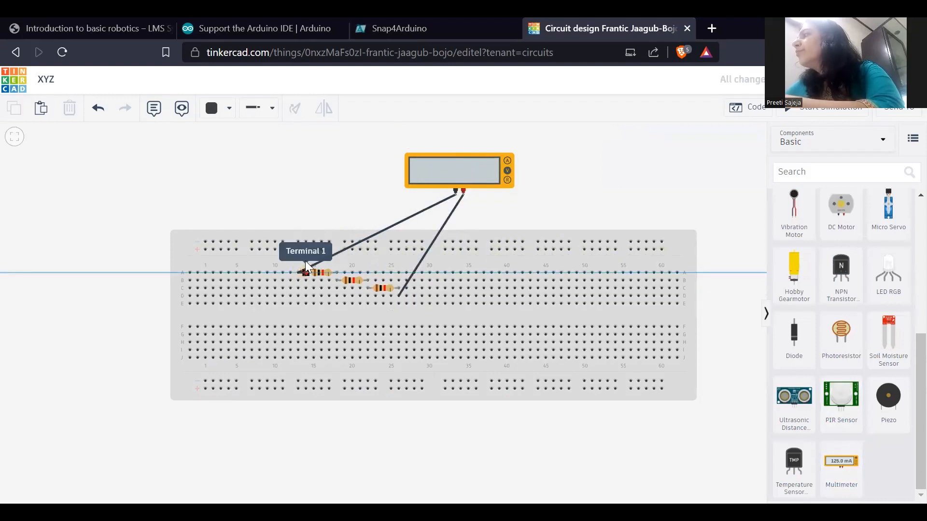
pyautogui.press('Escape')
pyautogui.click(316, 271)
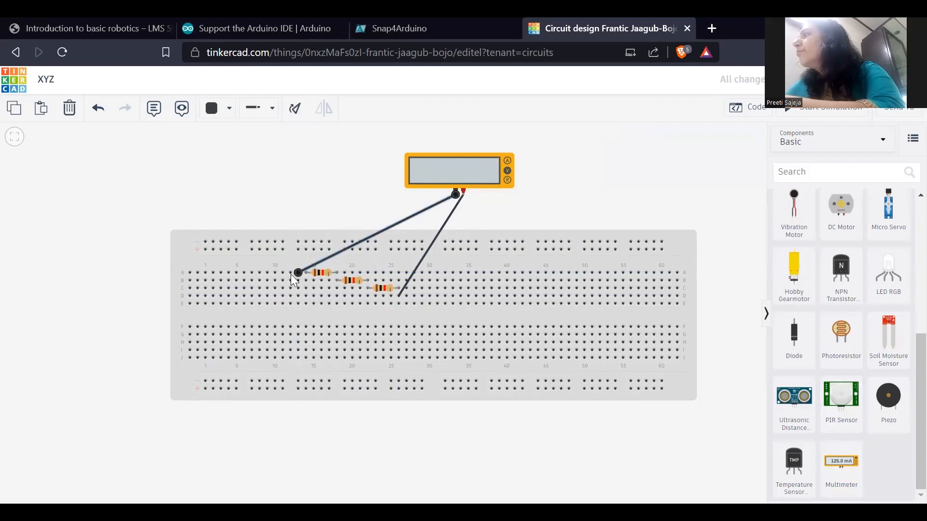
pyautogui.moveTo(295, 272); pyautogui.dragTo(303, 272)
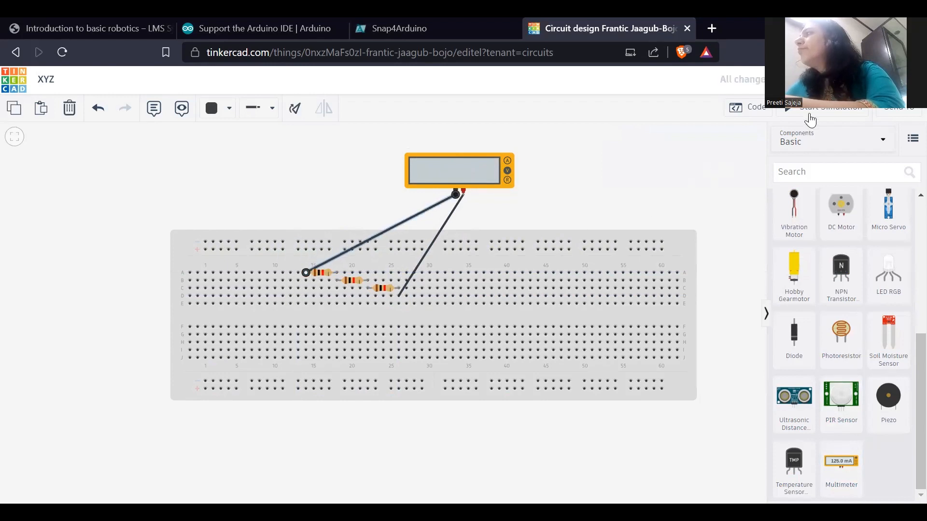
# - Set the multimeter mode to Resistance, simulate the circuit to measure the series resistance, and stop the simulation
pyautogui.click(462, 172)
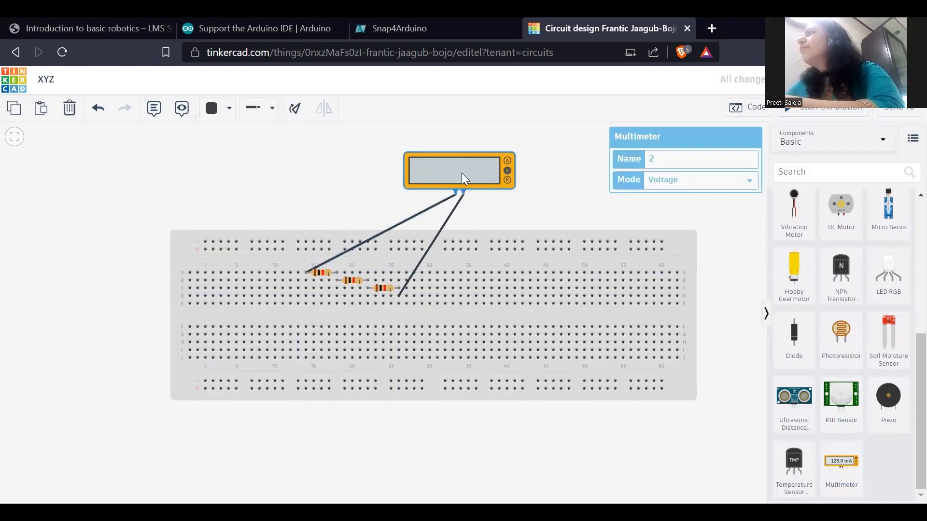
pyautogui.click(683, 188)
pyautogui.click(692, 214)
pyautogui.click(837, 116)
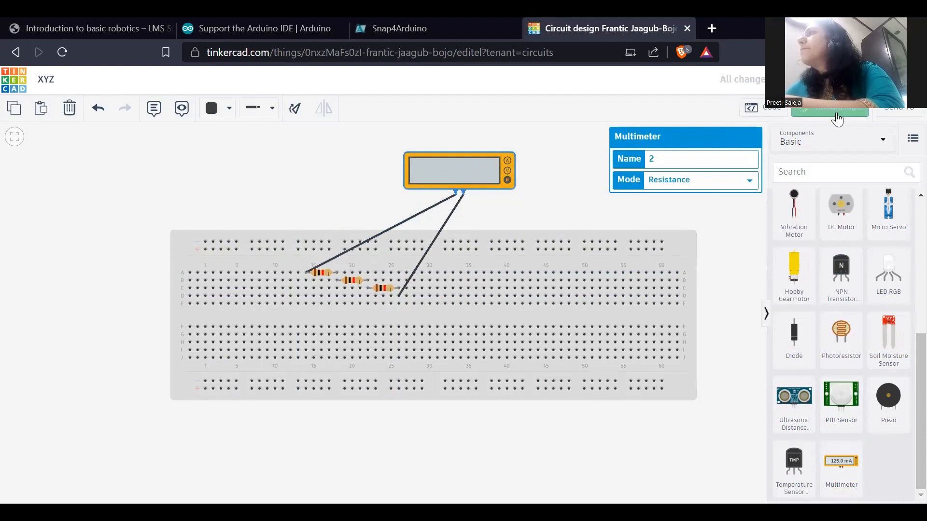
pyautogui.click(347, 172)
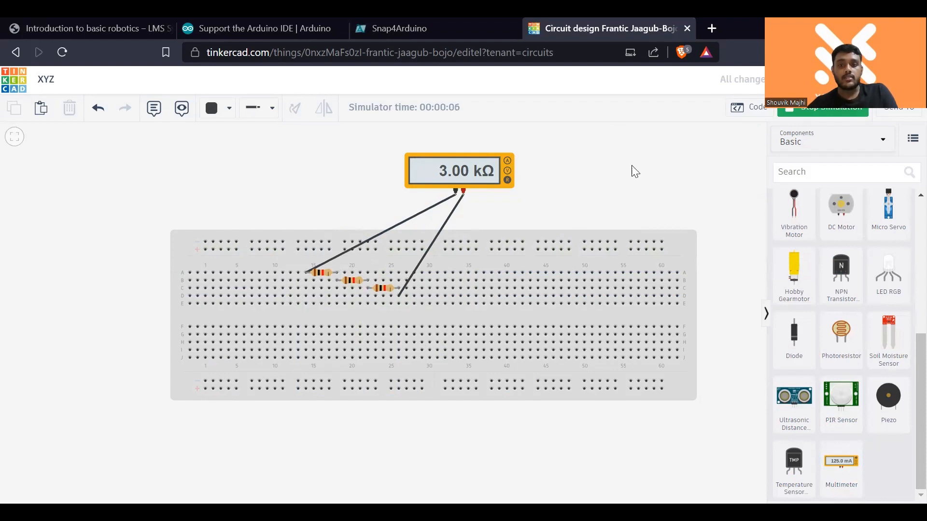
pyautogui.click(823, 113)
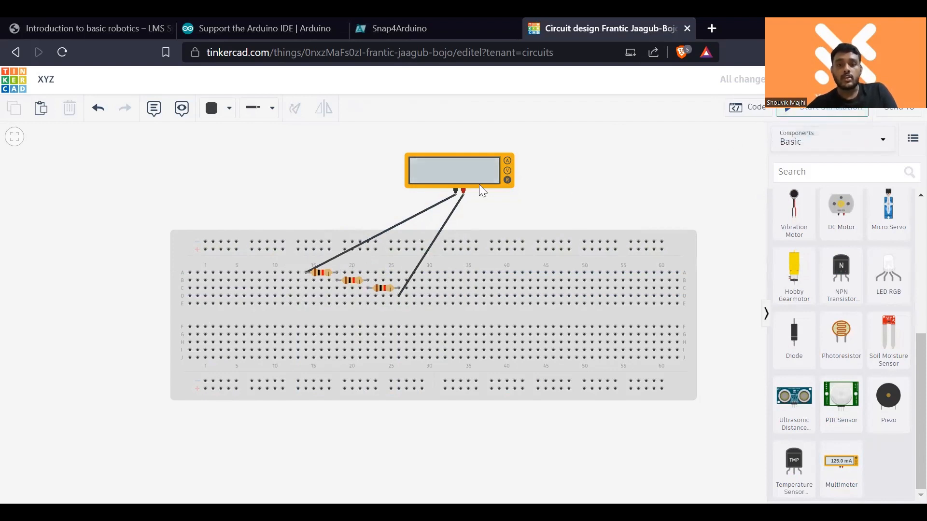
# - Delete the multimeter and the wires that connected it to the resistors
pyautogui.click(478, 177)
pyautogui.press('Delete')
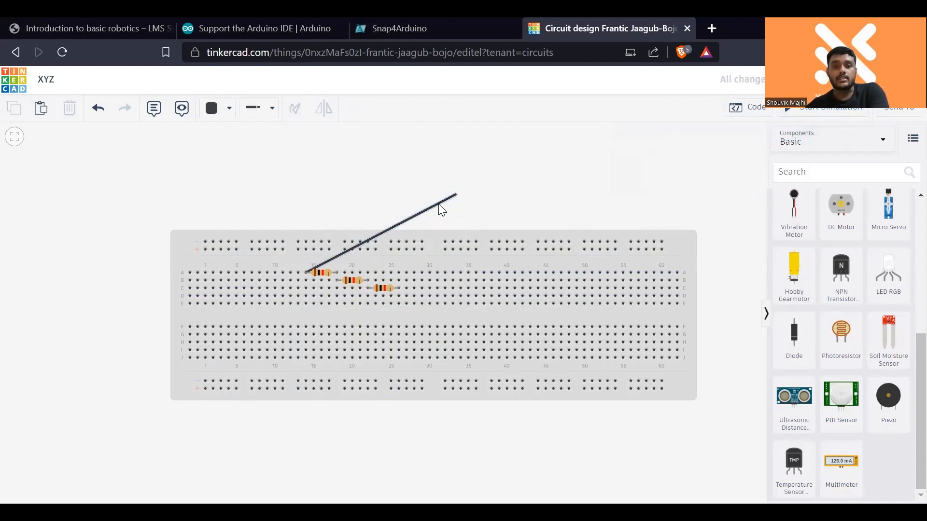
pyautogui.click(441, 208)
pyautogui.press('Delete')
# - Move the second and third resistors directly beneath the first in rows B and C so all three share the same columns
pyautogui.moveTo(352, 280); pyautogui.dragTo(325, 282)
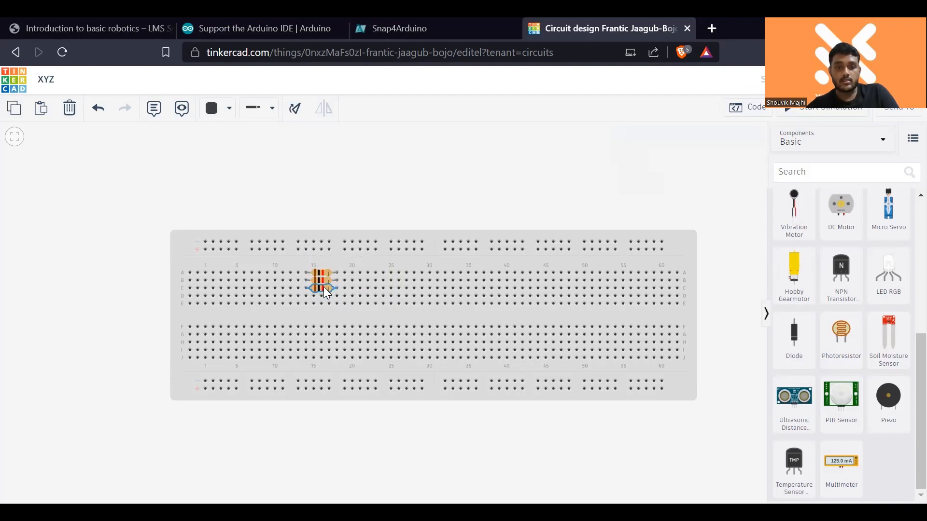
pyautogui.click(399, 187)
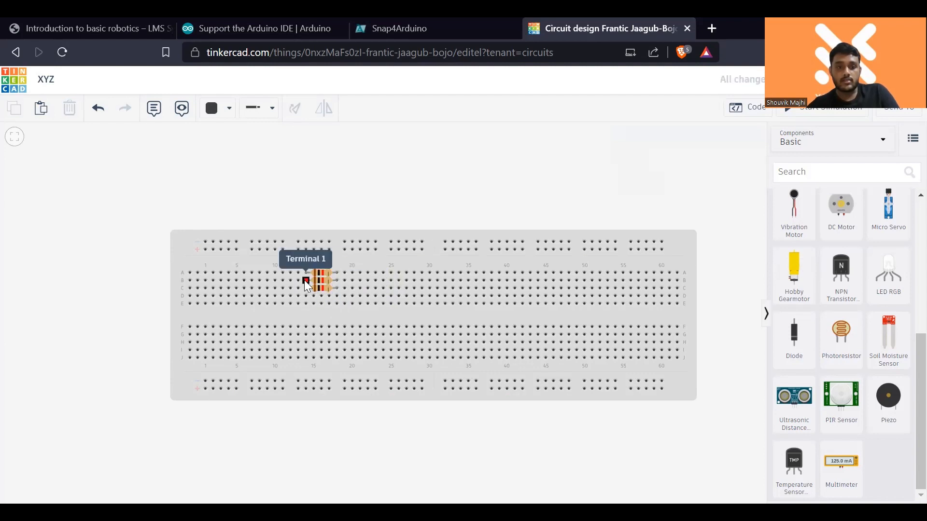
pyautogui.click(304, 280)
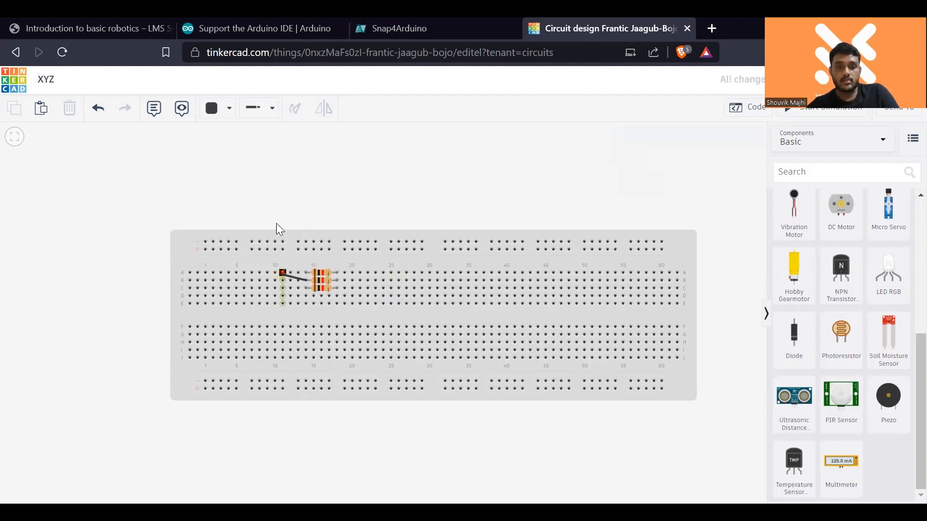
pyautogui.click(234, 200)
pyautogui.click(373, 201)
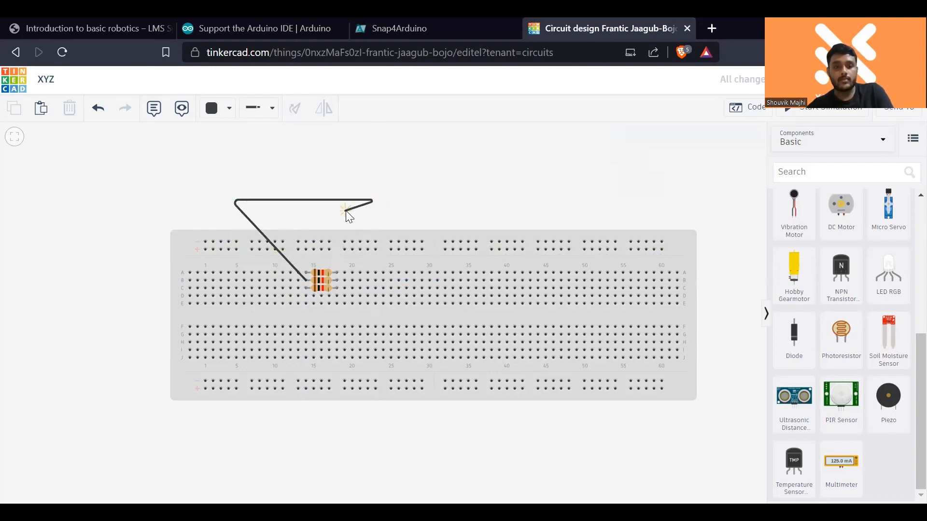
pyautogui.press('Escape')
# - Add a new multimeter above the breadboard for the parallel resistors
pyautogui.moveTo(836, 460); pyautogui.dragTo(467, 169)
pyautogui.click(463, 168)
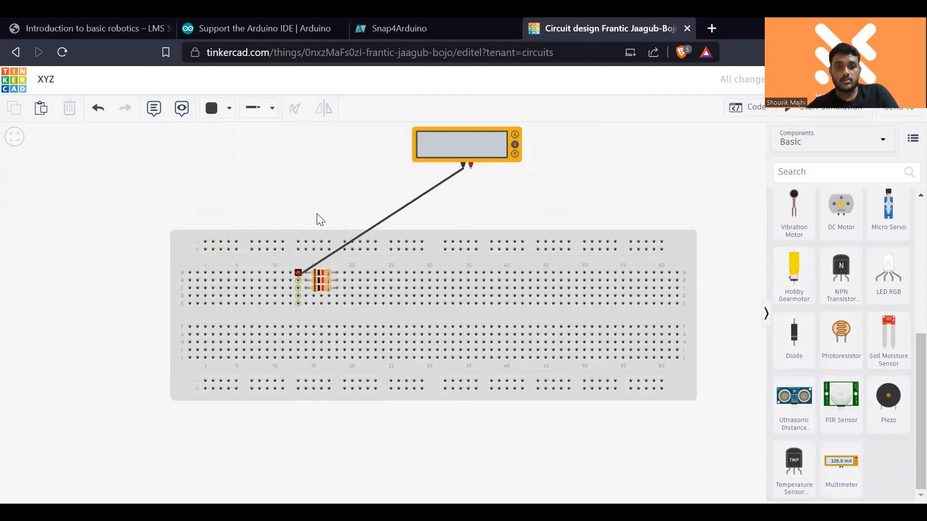
pyautogui.press('Escape')
# - Set the resistance of each of the three parallel resistors to 2 kΩ
pyautogui.click(323, 272)
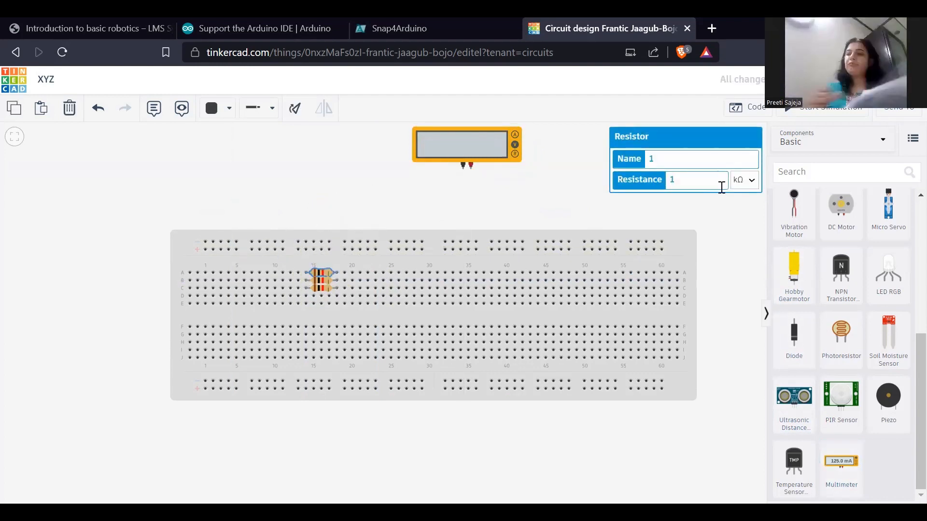
pyautogui.press('BackSpace')
pyautogui.write('2')
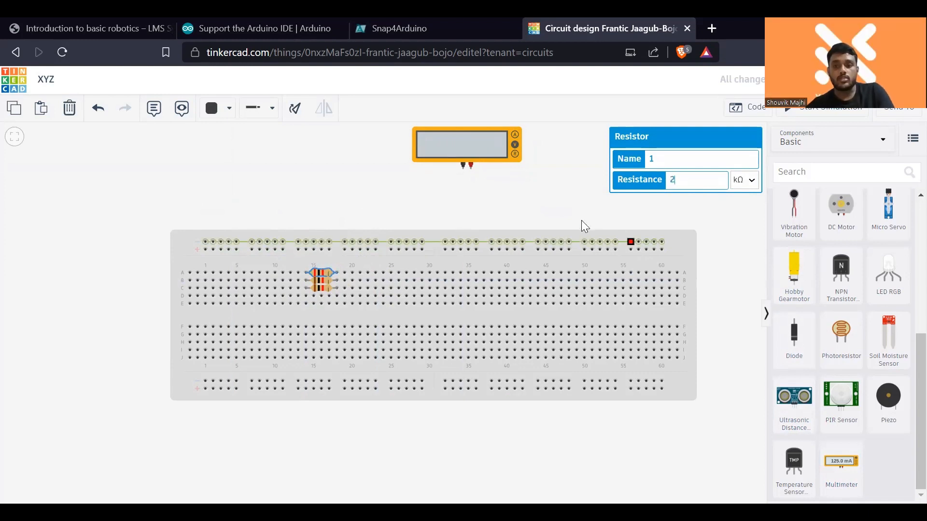
pyautogui.click(328, 287)
pyautogui.click(329, 288)
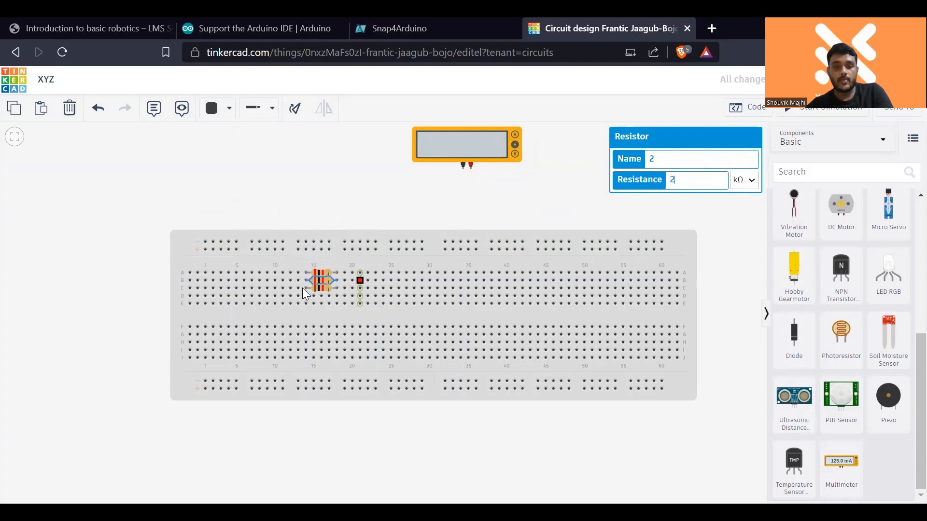
pyautogui.click(323, 288)
pyautogui.click(677, 180)
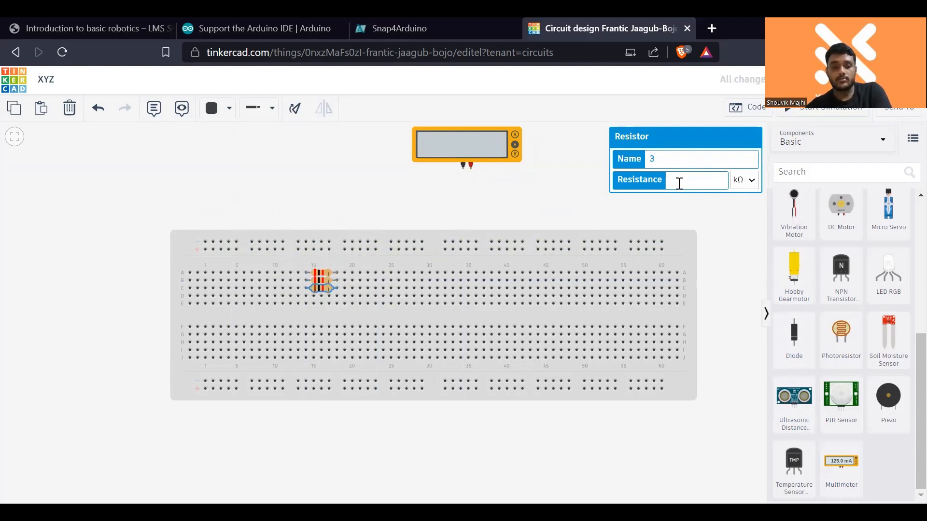
pyautogui.press('BackSpace')
pyautogui.write('2')
pyautogui.click(530, 205)
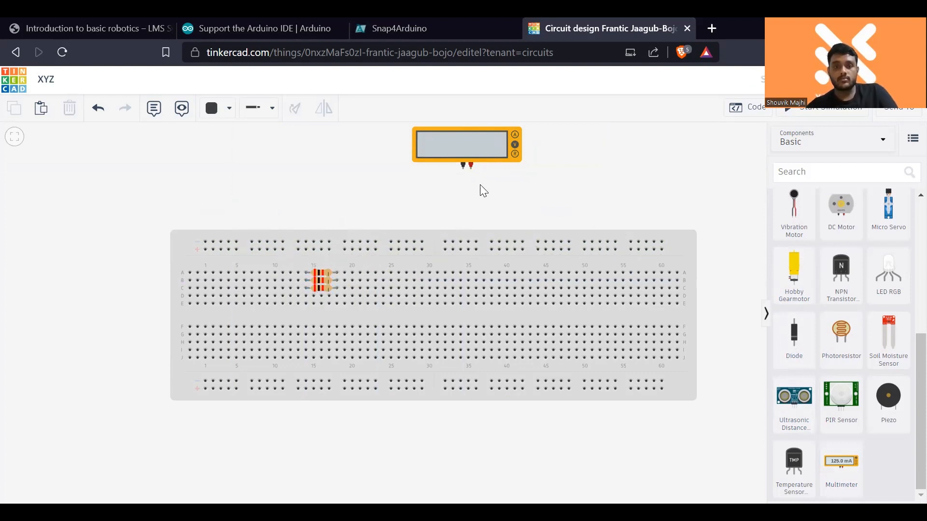
# - Wire the multimeter's negative and positive terminals to opposite ends of the parallel resistors and start the simulation
pyautogui.click(463, 166)
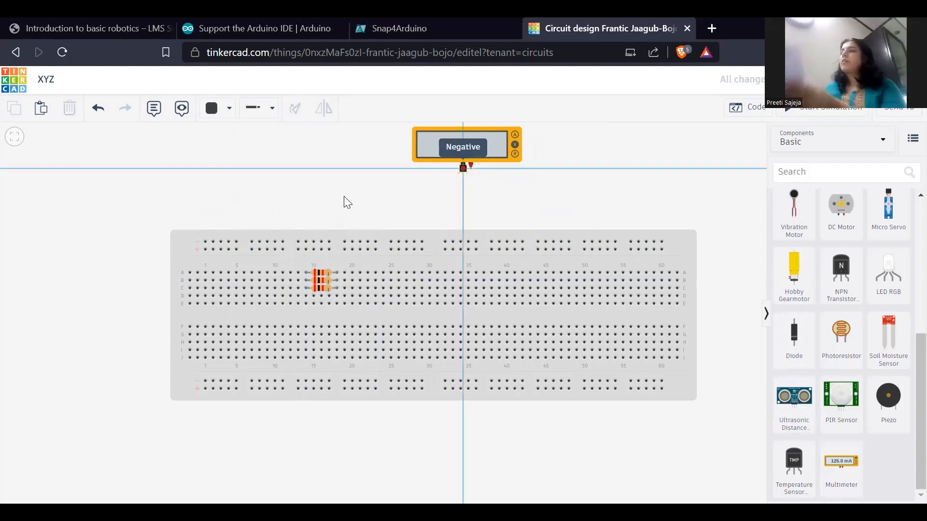
pyautogui.click(305, 272)
pyautogui.click(325, 213)
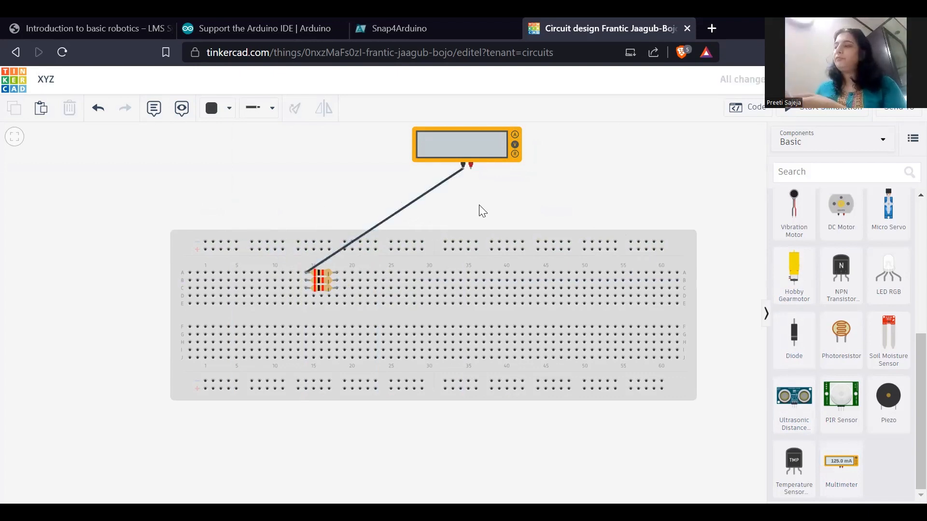
pyautogui.click(466, 172)
pyautogui.click(339, 274)
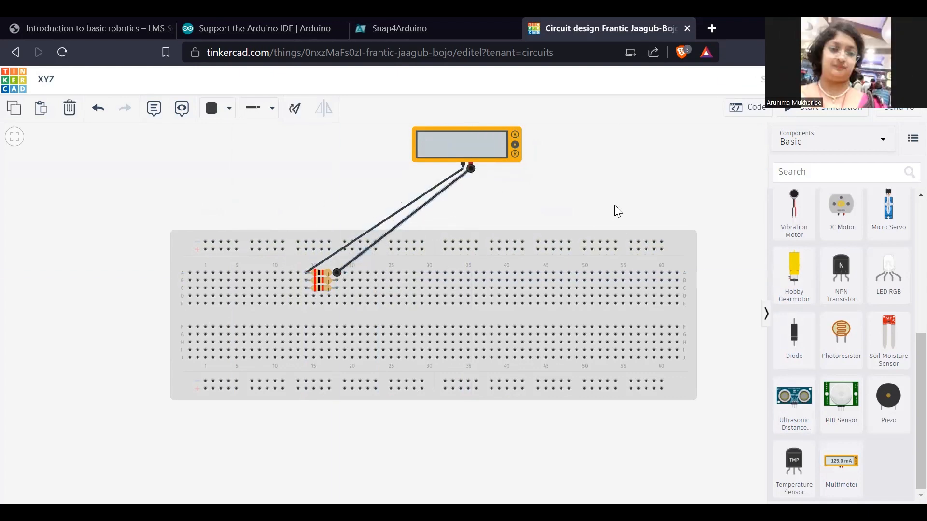
pyautogui.click(799, 114)
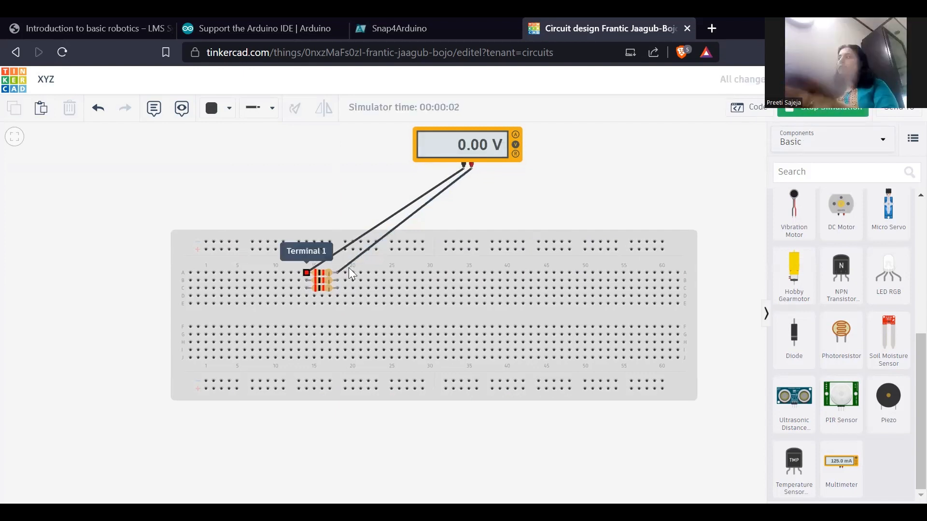
# - Stop the simulation and delete both wires connecting the multimeter to the parallel resistors
pyautogui.click(832, 113)
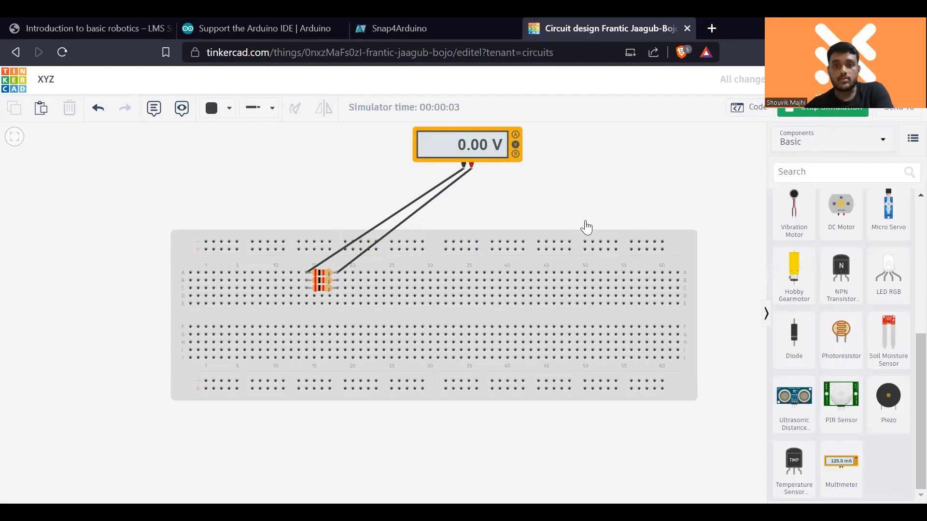
pyautogui.click(403, 222)
pyautogui.press('Delete')
pyautogui.click(382, 221)
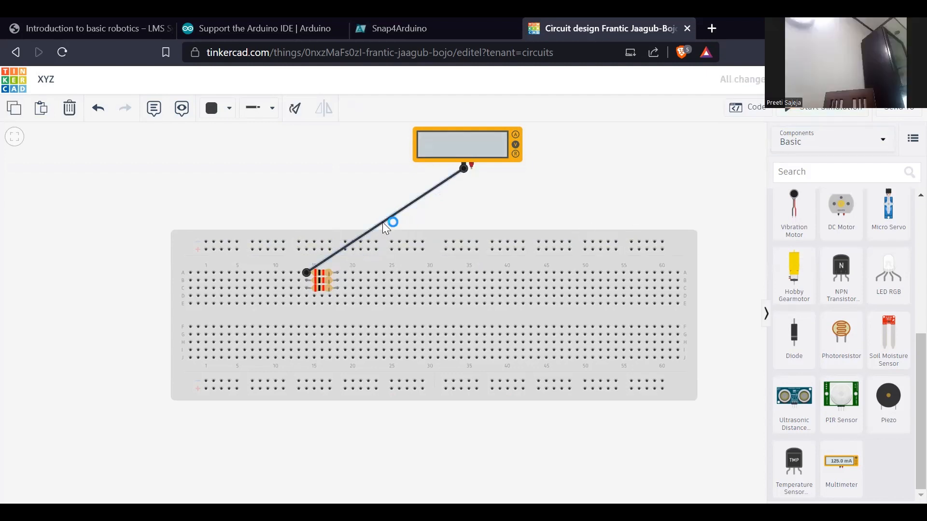
pyautogui.press('Delete')
# - Move the three resistors off the breadboard and stack them one below another above it
pyautogui.moveTo(320, 273); pyautogui.dragTo(334, 175)
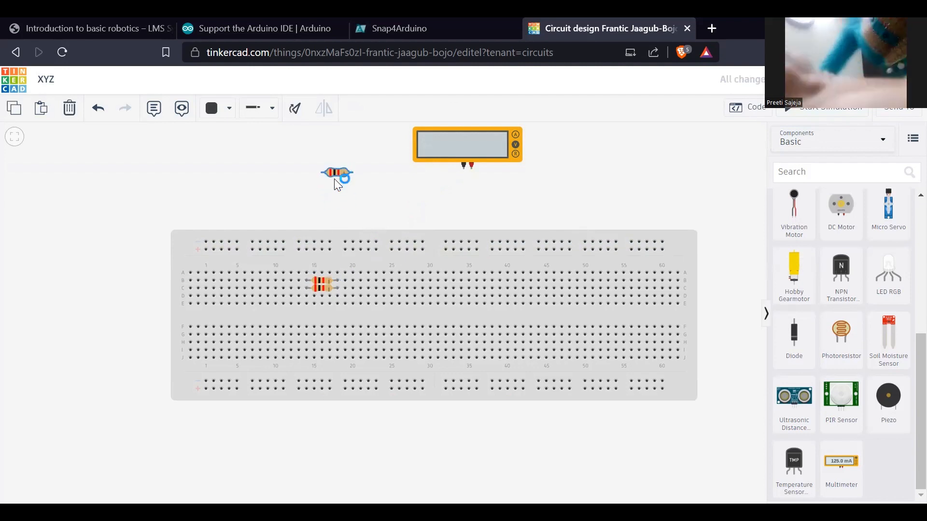
pyautogui.moveTo(322, 273); pyautogui.dragTo(336, 191)
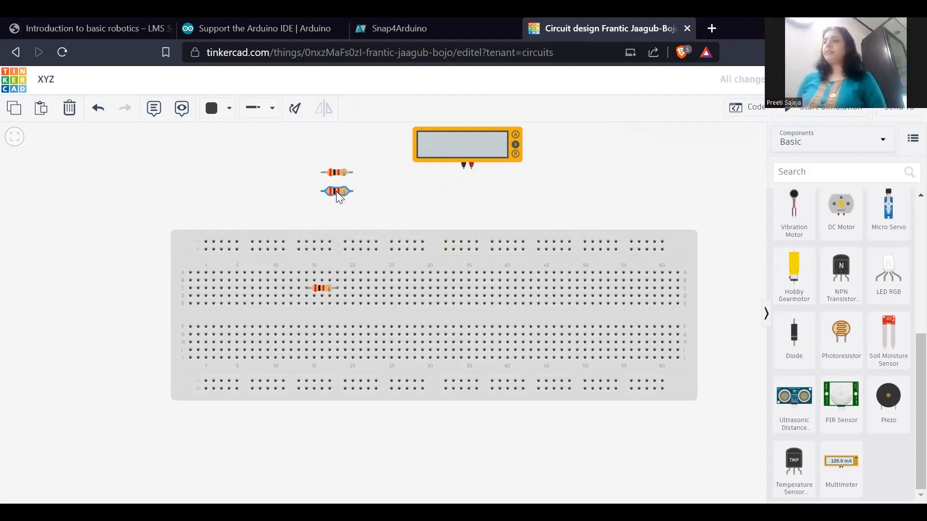
pyautogui.moveTo(325, 289); pyautogui.dragTo(339, 220)
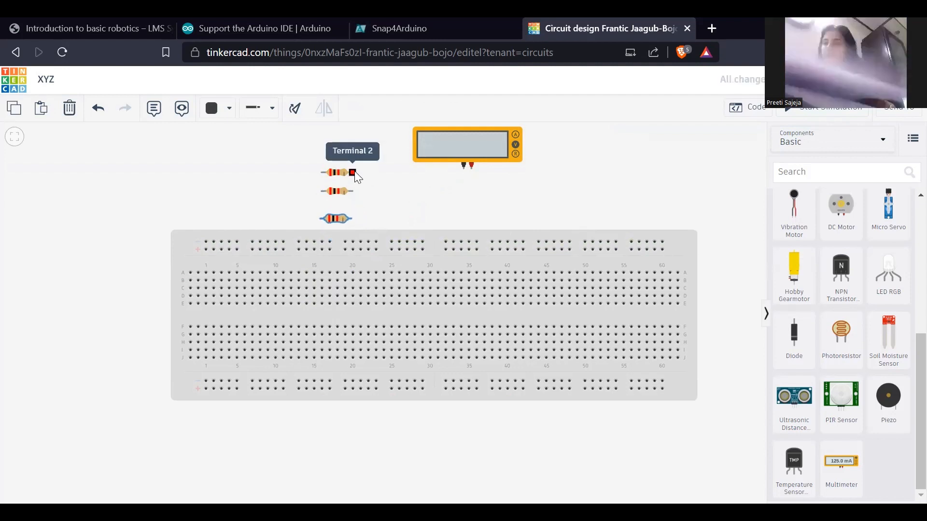
# - Wire the Terminal 2 ends of the three stacked resistors together
pyautogui.click(353, 173)
pyautogui.click(355, 192)
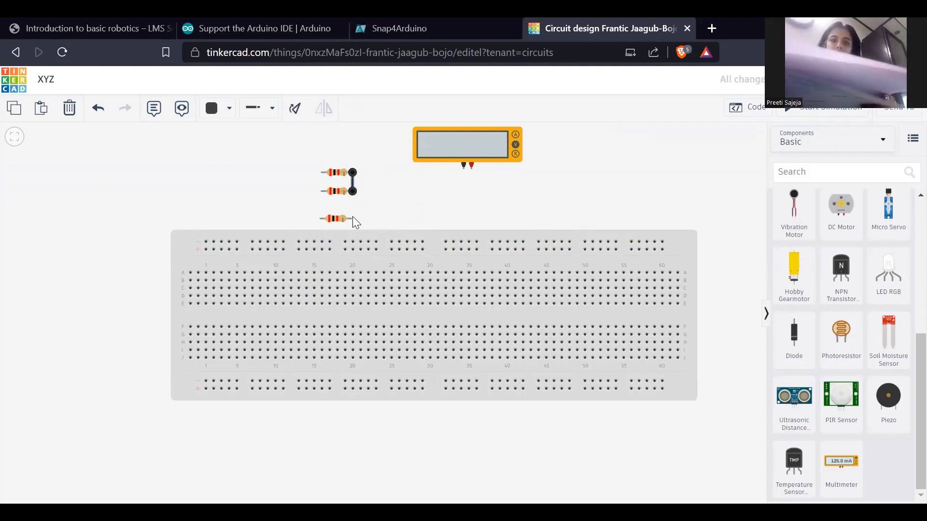
pyautogui.click(352, 218)
pyautogui.click(353, 192)
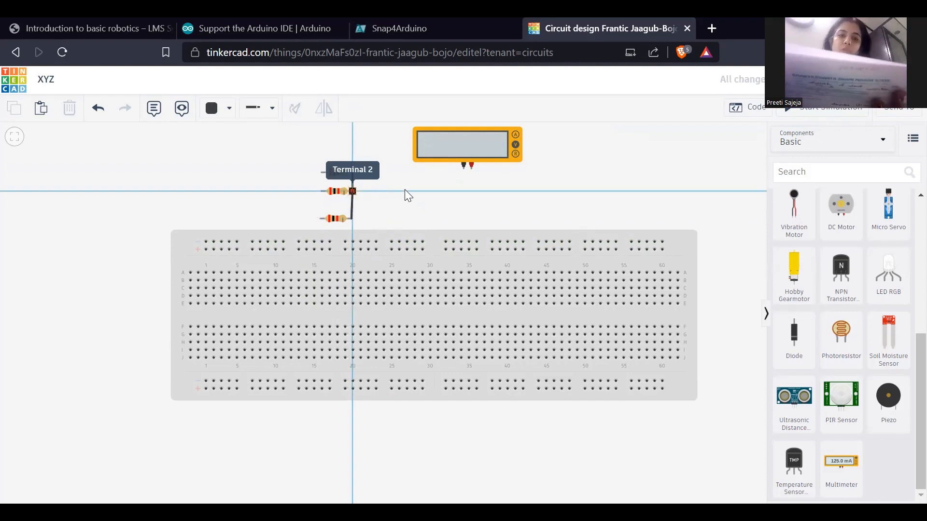
# - Wire the Terminal 1 ends of the three stacked resistors together to complete the parallel connection
pyautogui.click(321, 173)
pyautogui.click(321, 191)
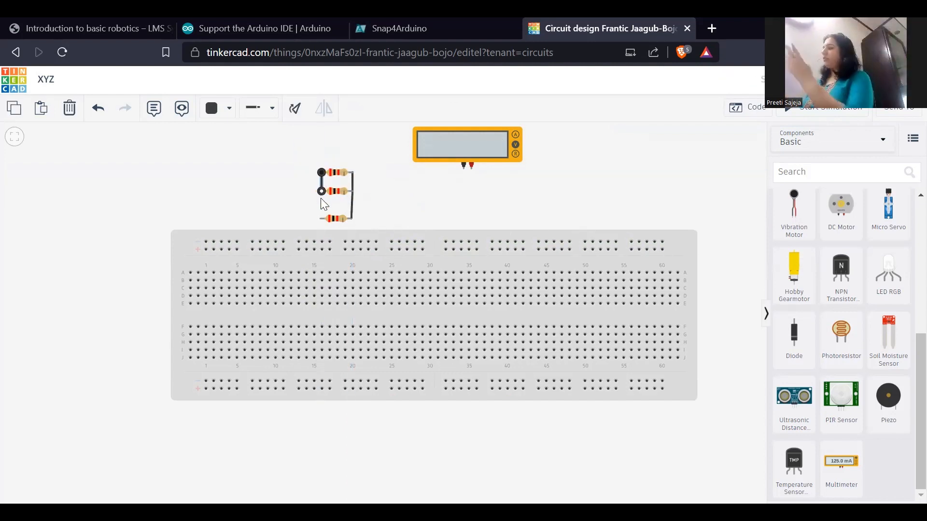
pyautogui.click(320, 218)
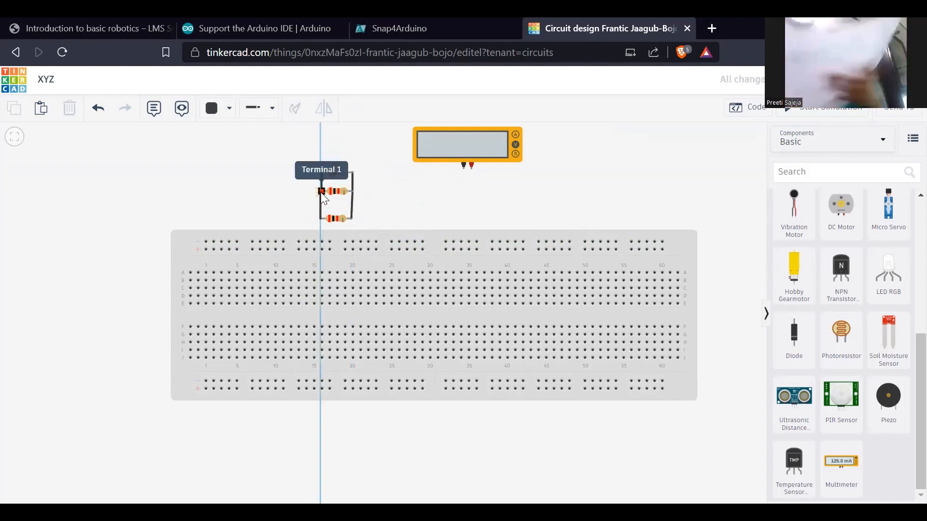
pyautogui.click(320, 192)
pyautogui.click(413, 192)
pyautogui.click(353, 192)
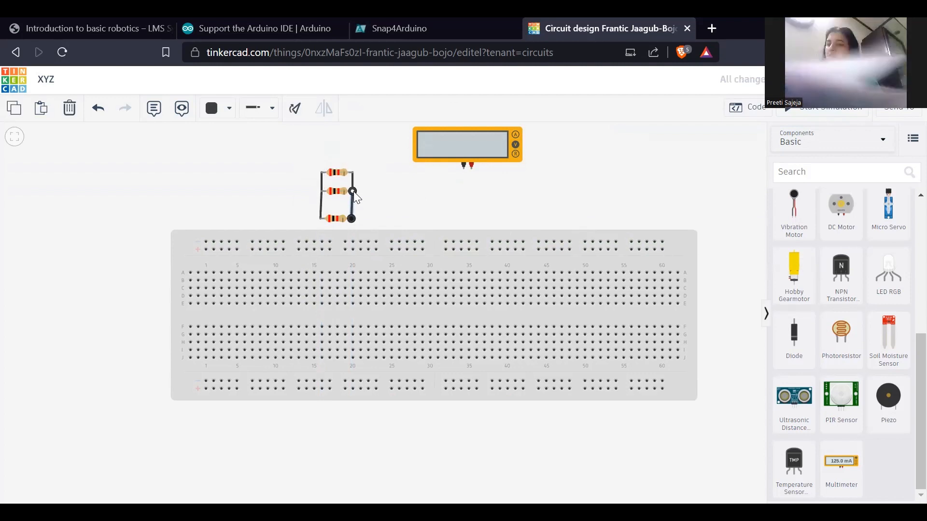
pyautogui.click(385, 190)
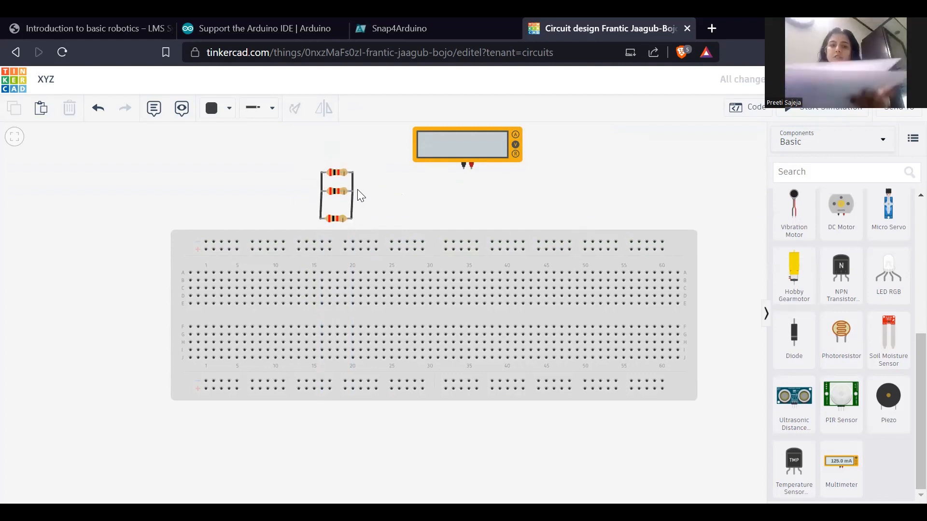
pyautogui.click(458, 172)
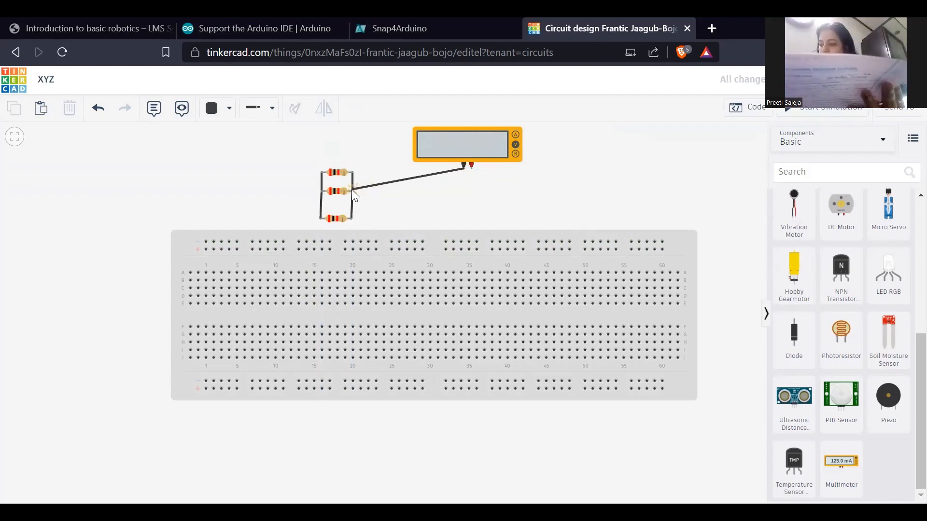
pyautogui.click(352, 191)
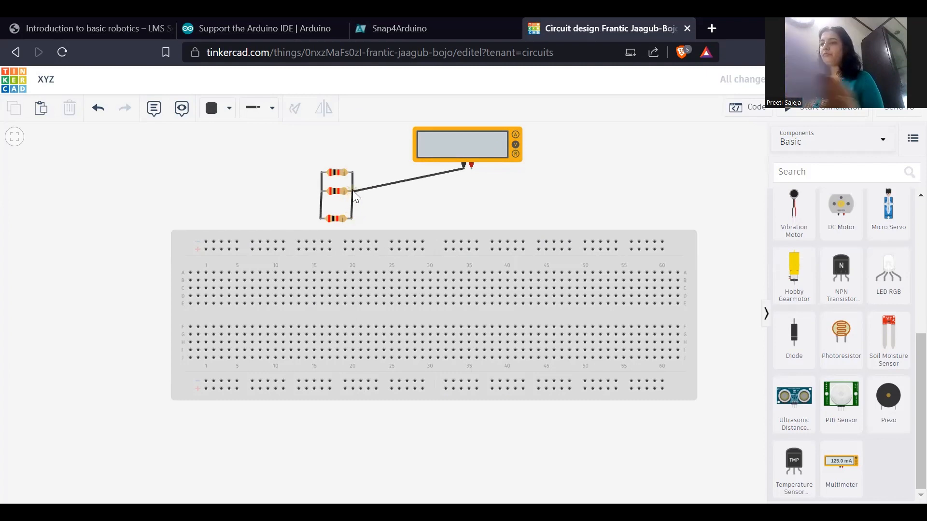
pyautogui.moveTo(346, 193); pyautogui.dragTo(353, 176)
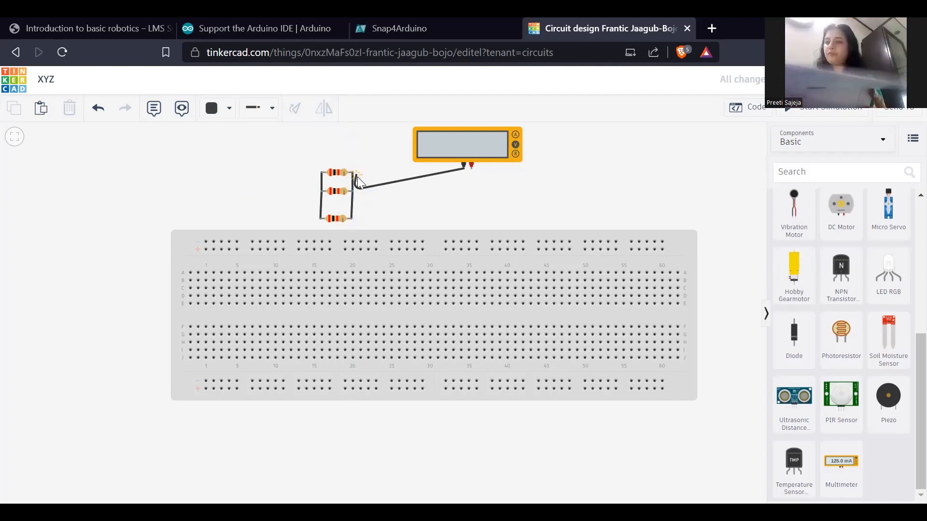
pyautogui.press('Escape')
# - Wire the multimeter's negative terminal to Terminal 2 and its positive terminal to Terminal 1 of the middle resistor
pyautogui.click(463, 170)
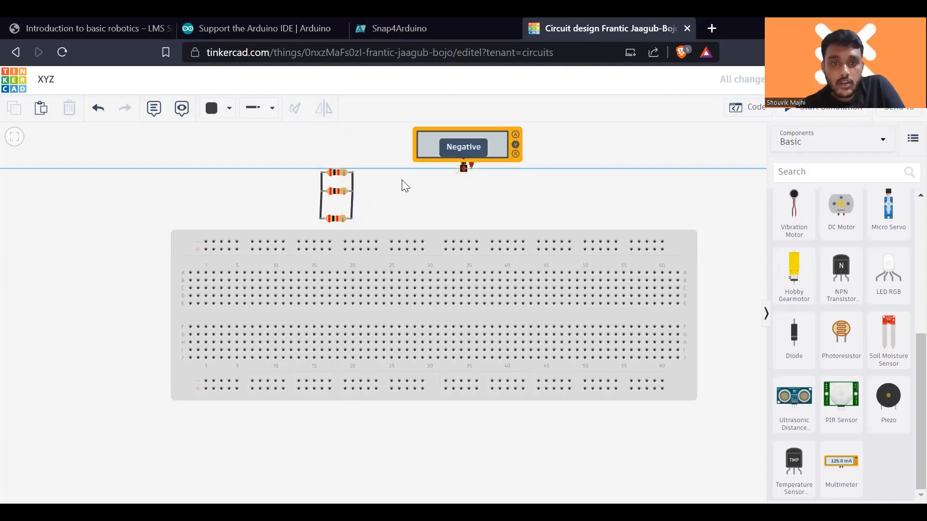
pyautogui.click(351, 193)
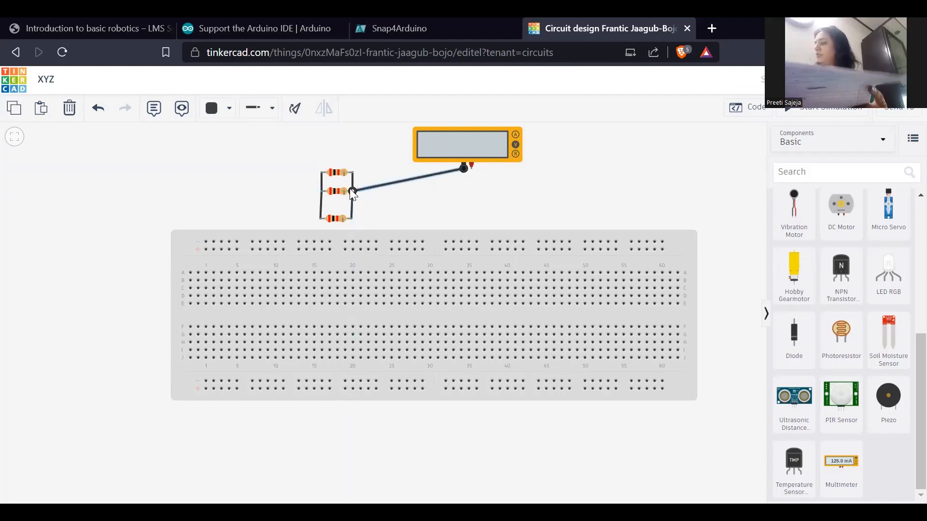
pyautogui.click(472, 170)
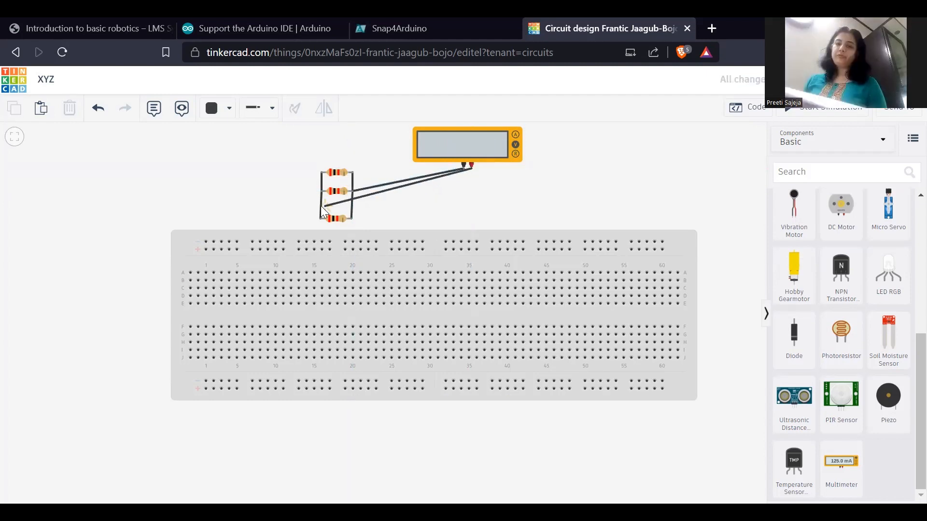
pyautogui.click(322, 190)
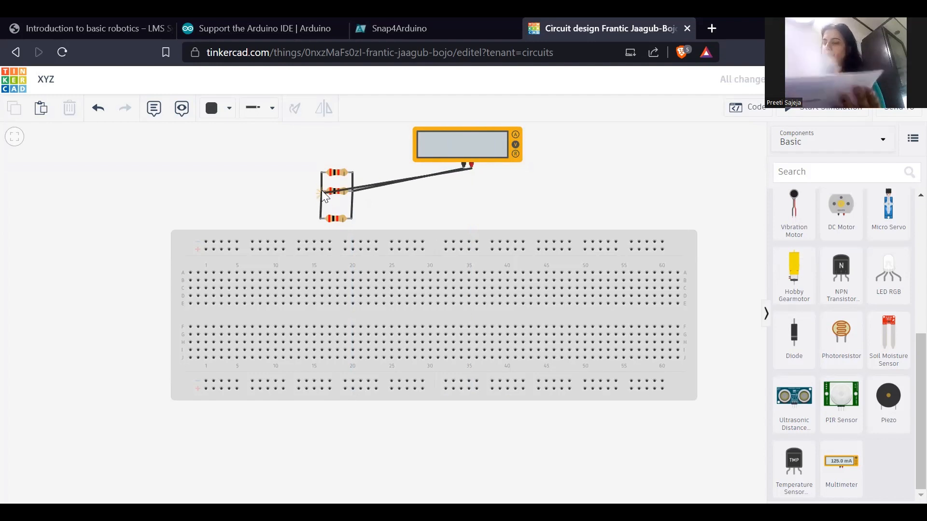
pyautogui.click(322, 191)
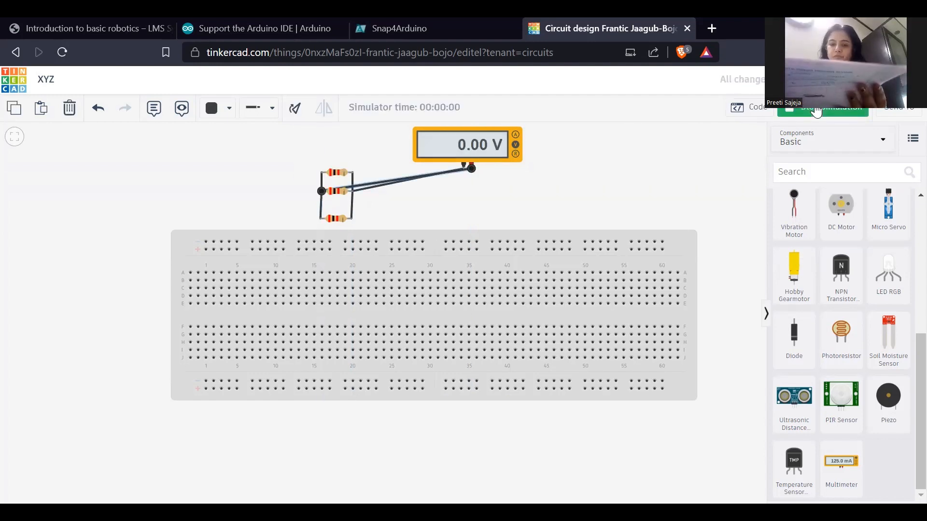
# - Run the simulation with the multimeter set to Resistance mode to measure the parallel resistors, and stop it
pyautogui.click(476, 153)
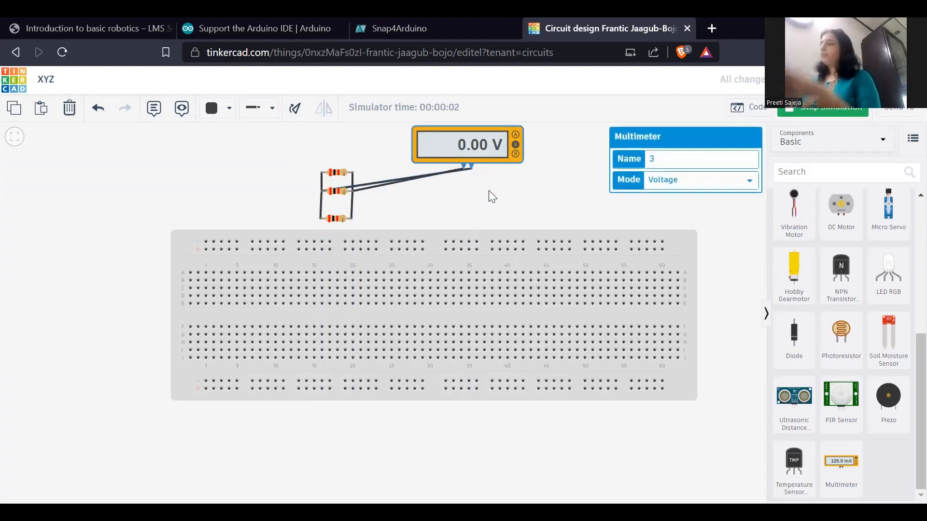
pyautogui.click(703, 180)
pyautogui.click(695, 219)
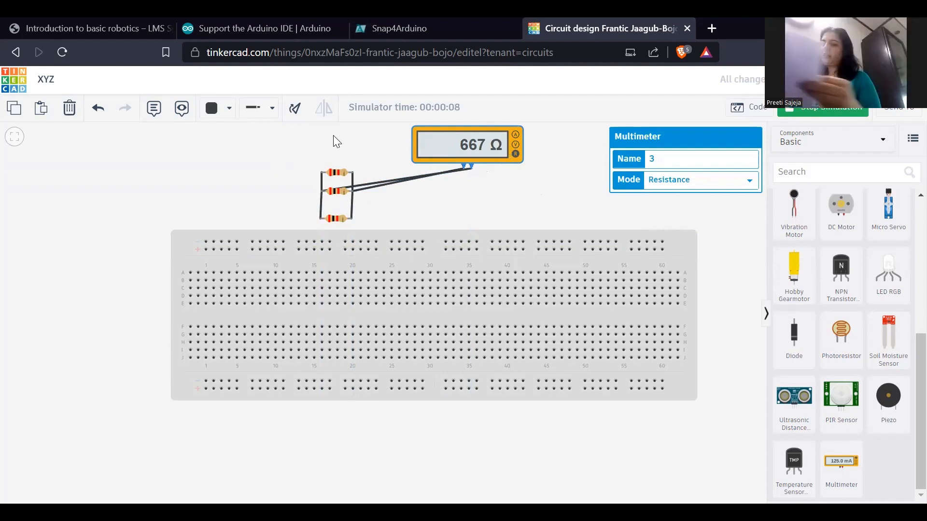
pyautogui.click(852, 111)
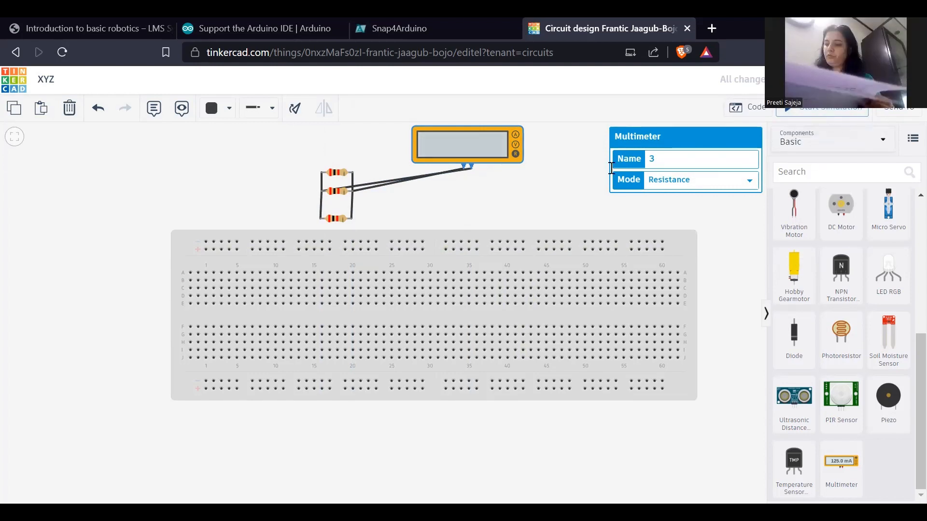
pyautogui.click(580, 174)
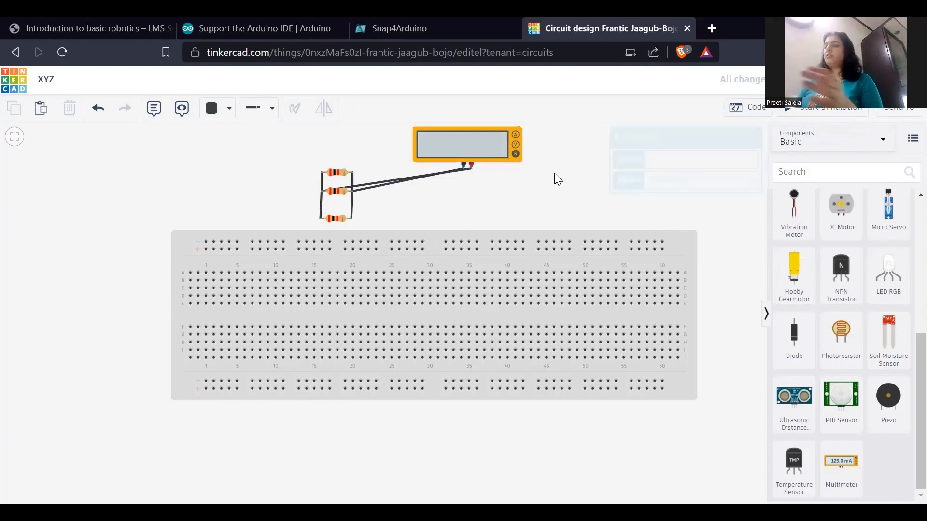
# - Delete the multimeter and the three wired resistors above the breadboard
pyautogui.click(481, 146)
pyautogui.press('Delete')
pyautogui.moveTo(265, 150); pyautogui.dragTo(367, 230)
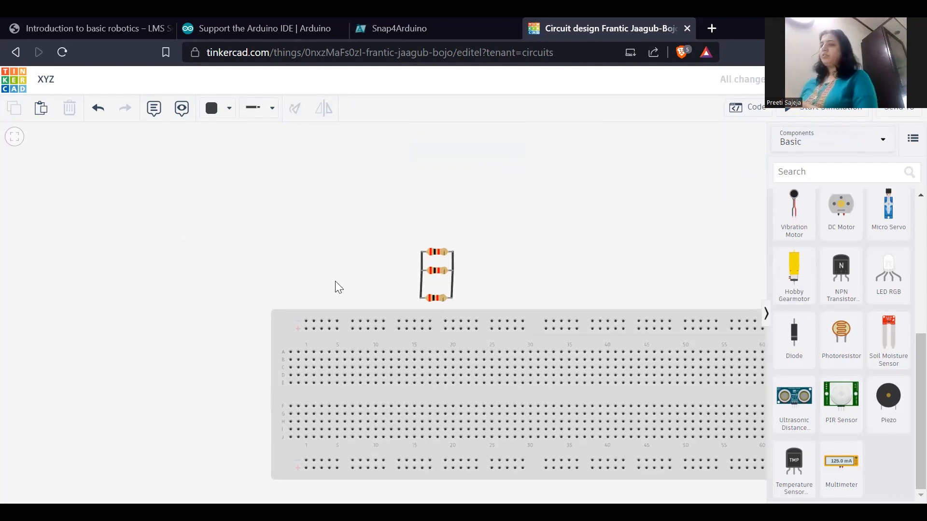
pyautogui.scroll(-2, 339, 274)
pyautogui.moveTo(339, 274); pyautogui.dragTo(264, 244)
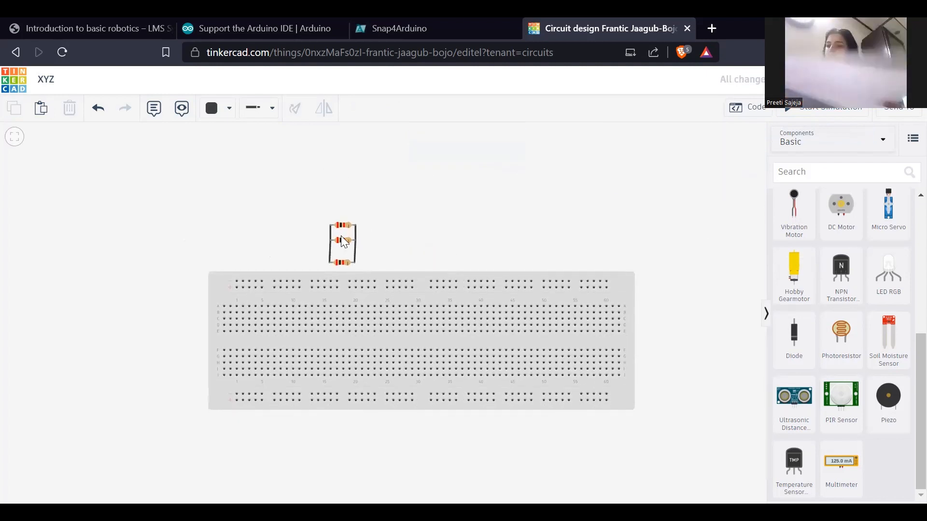
pyautogui.click(343, 238)
pyautogui.press('Delete')
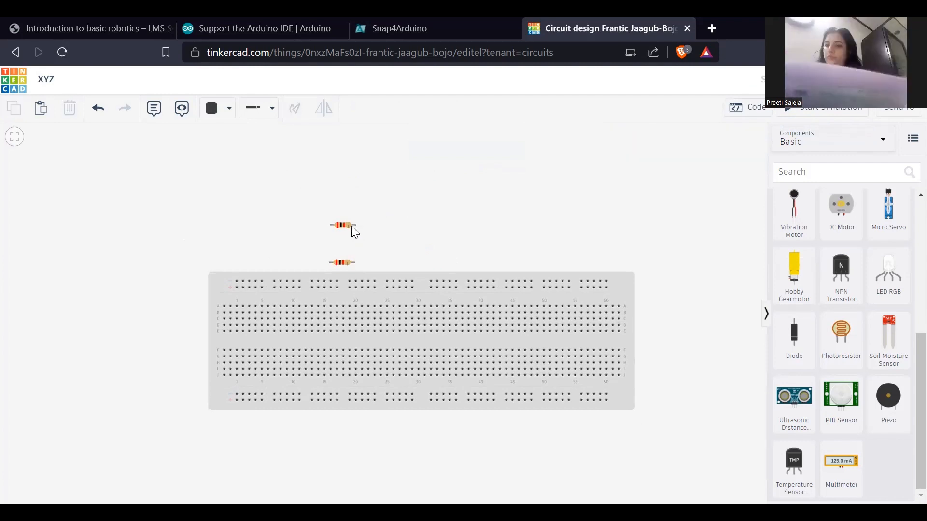
pyautogui.click(351, 227)
pyautogui.press('Delete')
pyautogui.click(346, 263)
pyautogui.press('Delete')
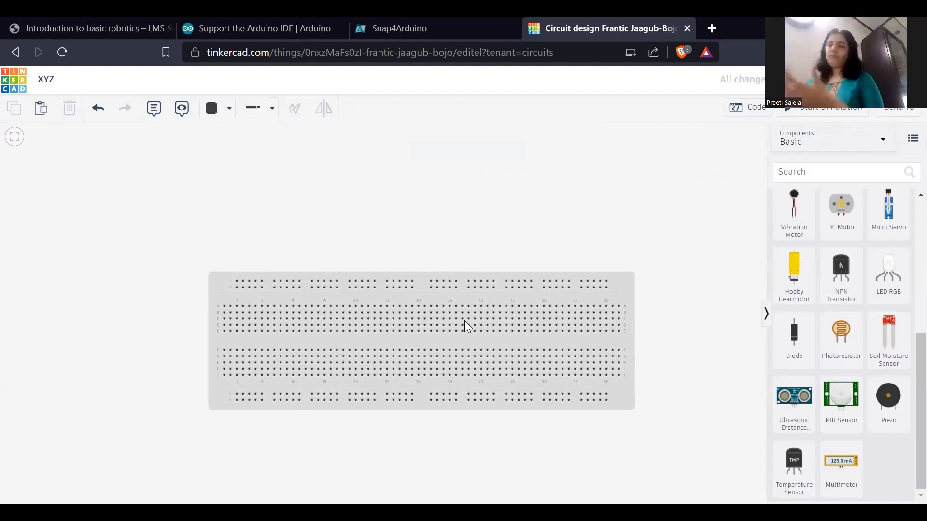
# - Place three red LEDs in row A of the breadboard with their cathodes in columns 16, 20 and 24
pyautogui.scroll(1, 456, 348)
pyautogui.scroll(1, 456, 347)
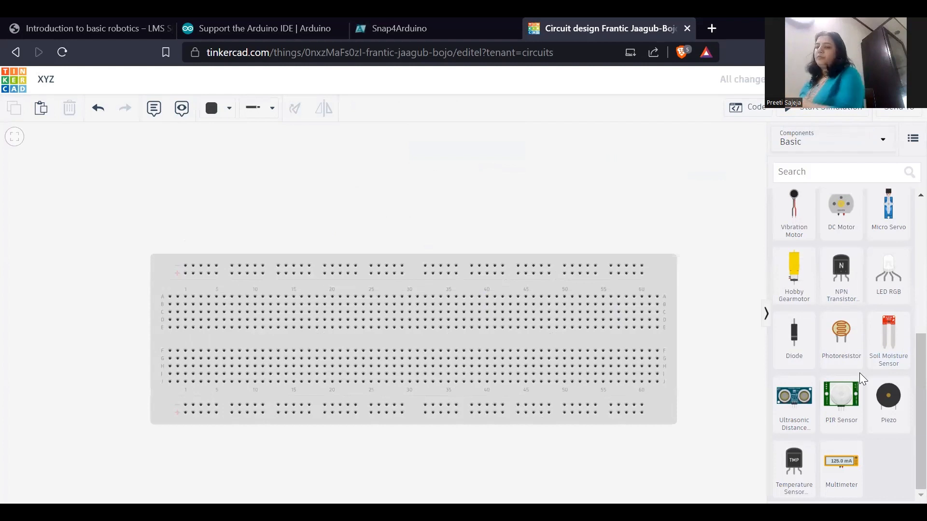
pyautogui.scroll(5, 854, 368)
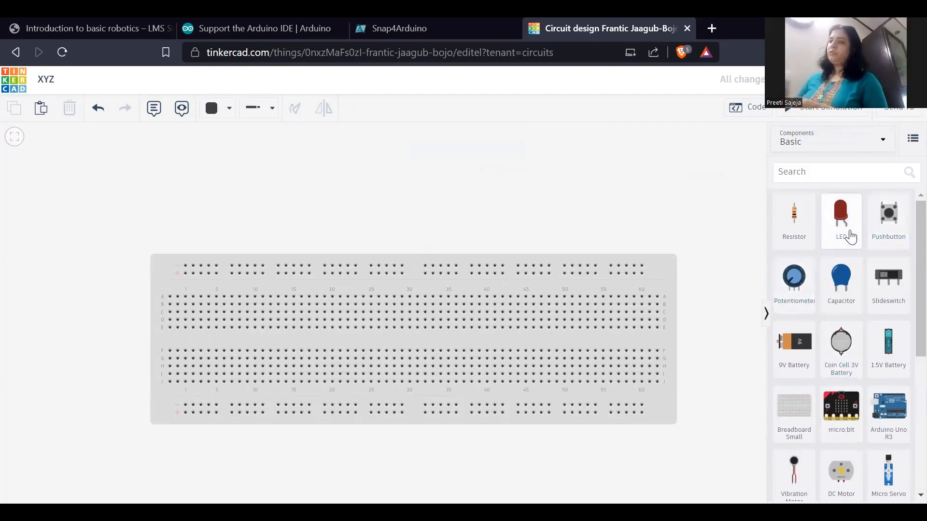
pyautogui.scroll(1, 652, 282)
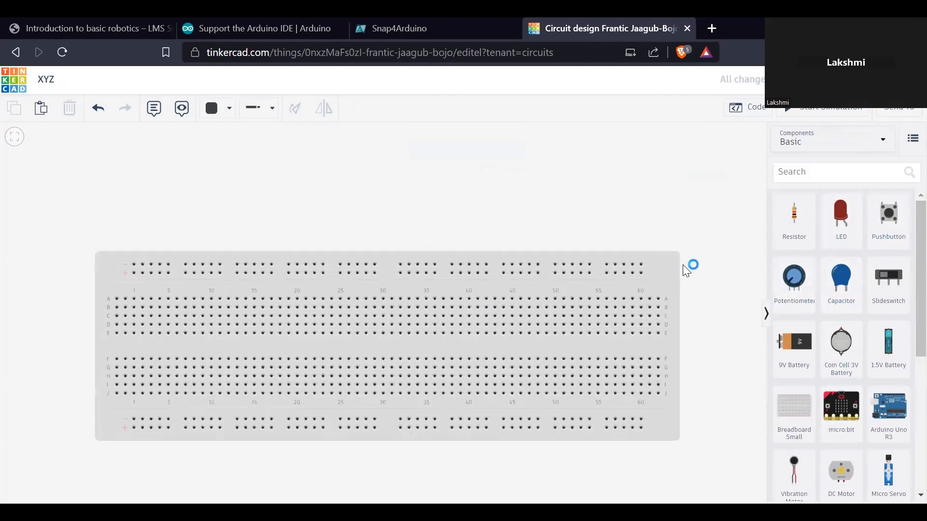
pyautogui.scroll(-1, 683, 265)
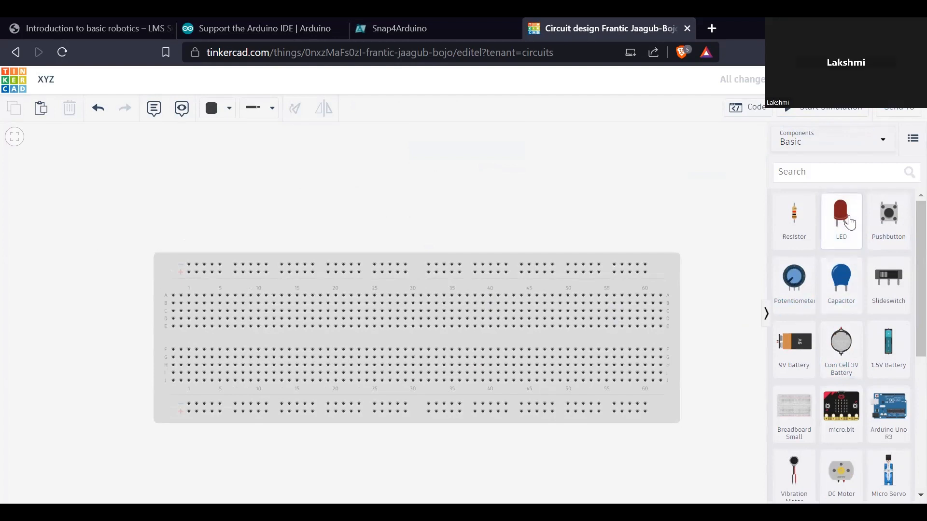
pyautogui.moveTo(849, 222); pyautogui.dragTo(307, 310)
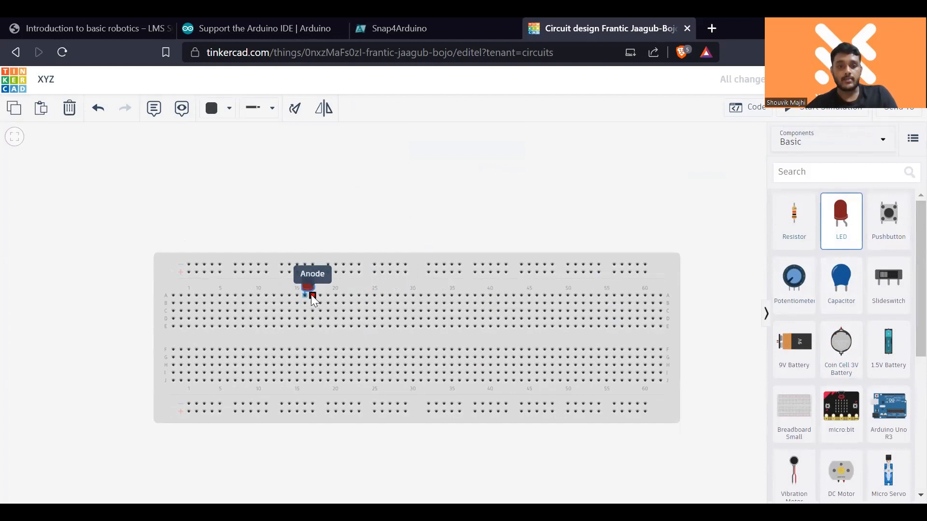
pyautogui.click(311, 295)
pyautogui.click(492, 229)
pyautogui.click(842, 213)
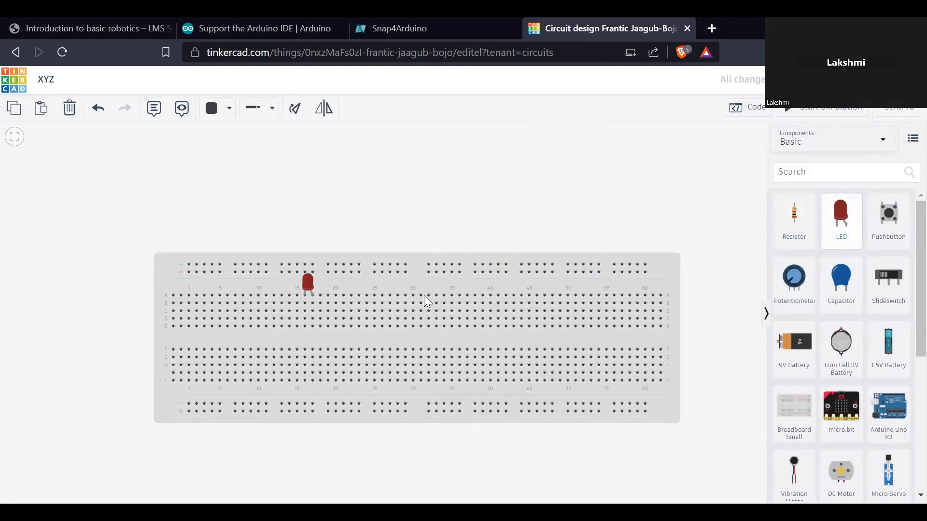
pyautogui.click(341, 294)
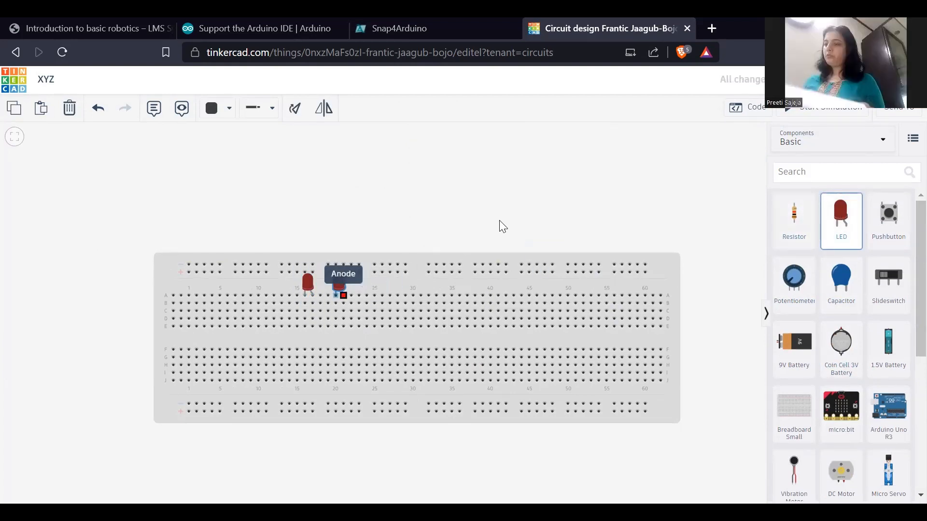
pyautogui.click(841, 218)
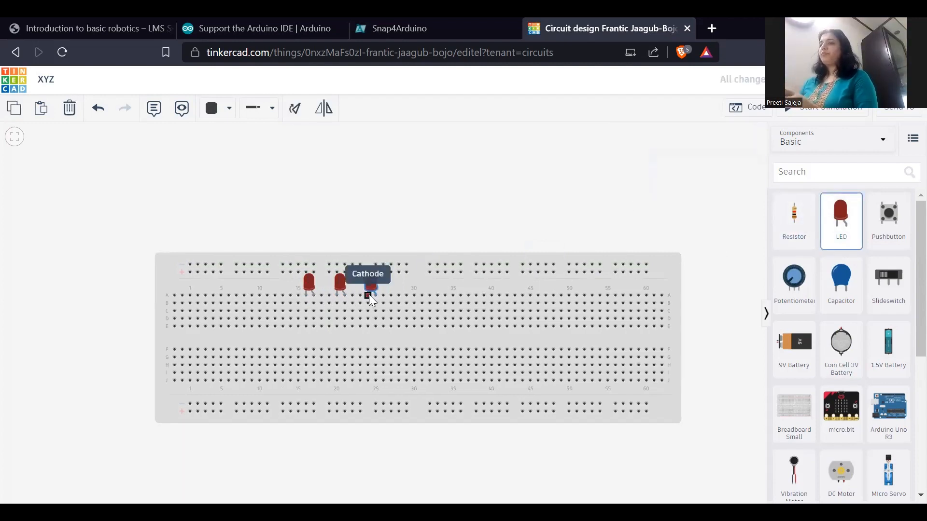
# - Place three resistors across the breadboard's centre gap, from row D to row F in columns 17, 21 and 25
pyautogui.click(369, 294)
pyautogui.click(455, 244)
pyautogui.click(804, 237)
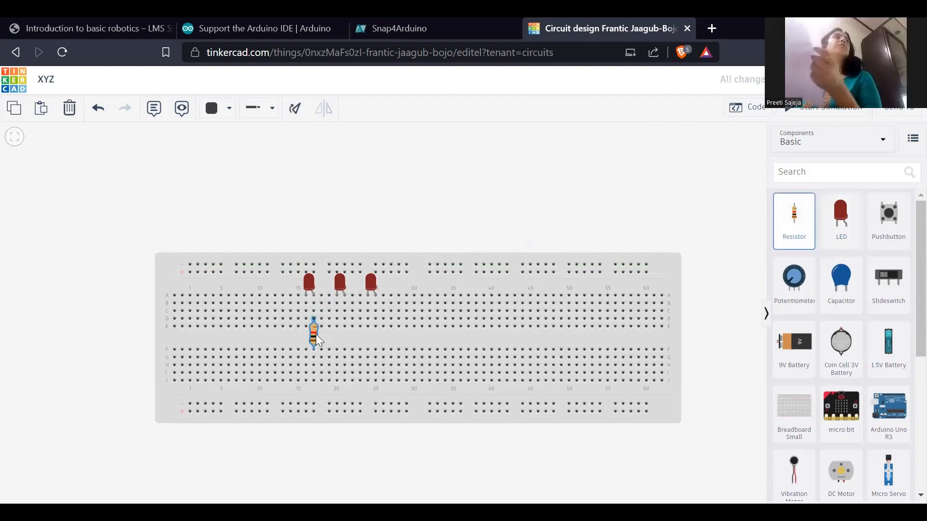
pyautogui.click(316, 334)
pyautogui.click(794, 221)
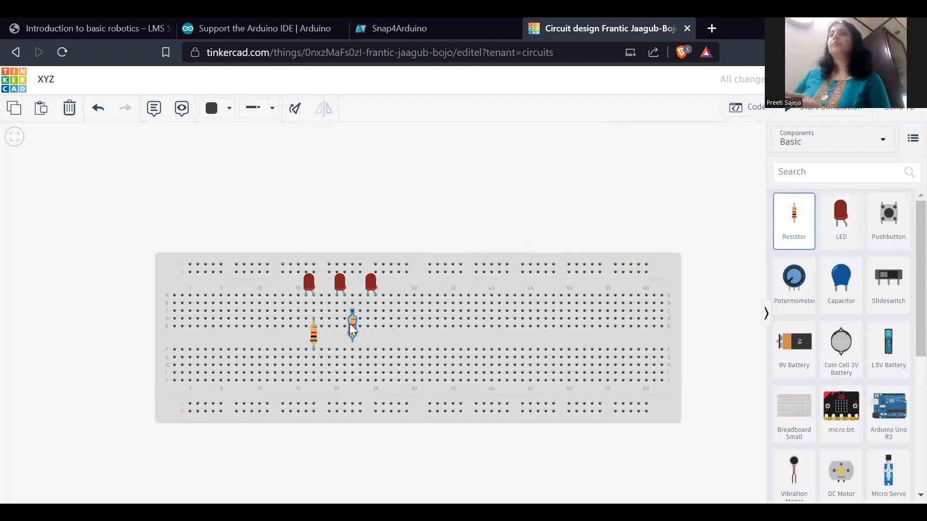
pyautogui.click(344, 335)
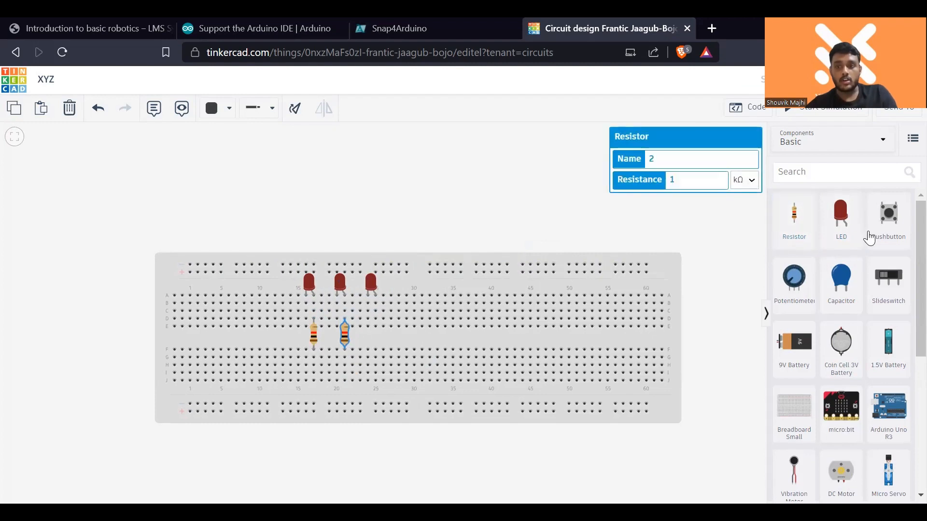
pyautogui.click(804, 227)
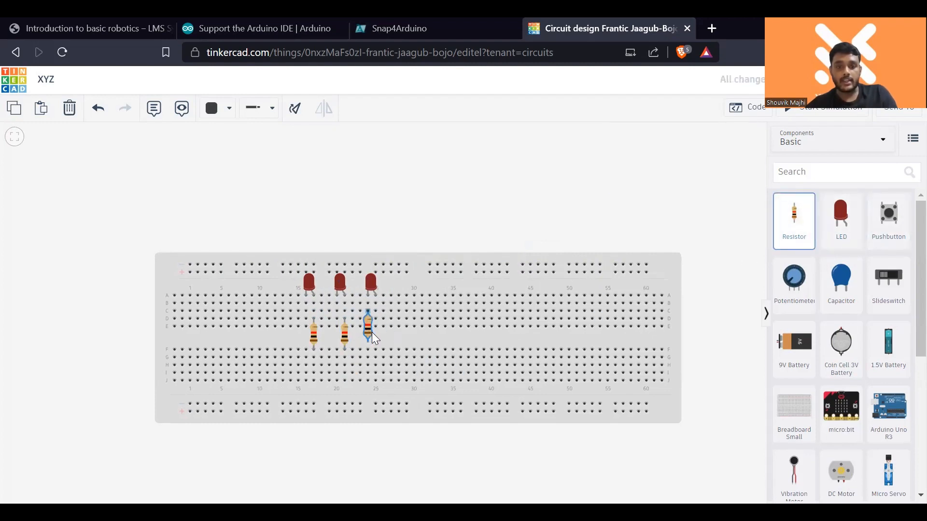
pyautogui.click(375, 334)
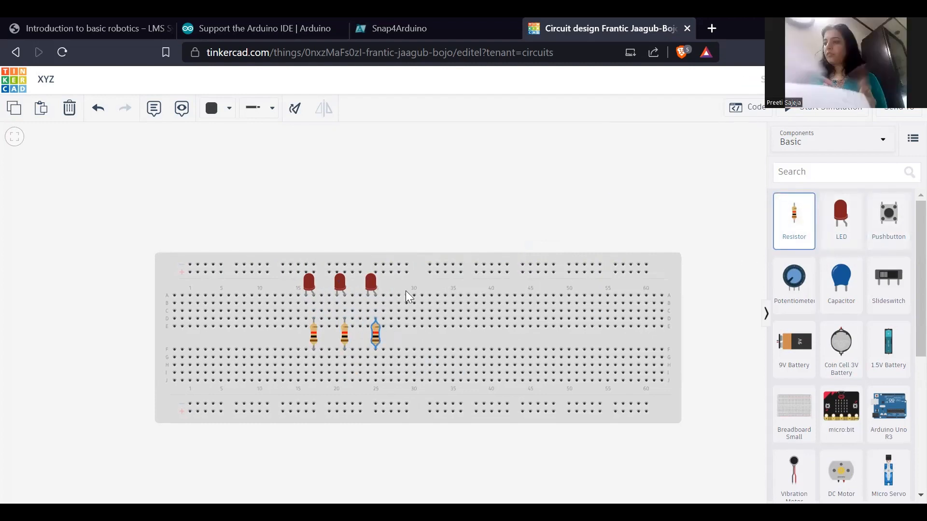
pyautogui.click(484, 224)
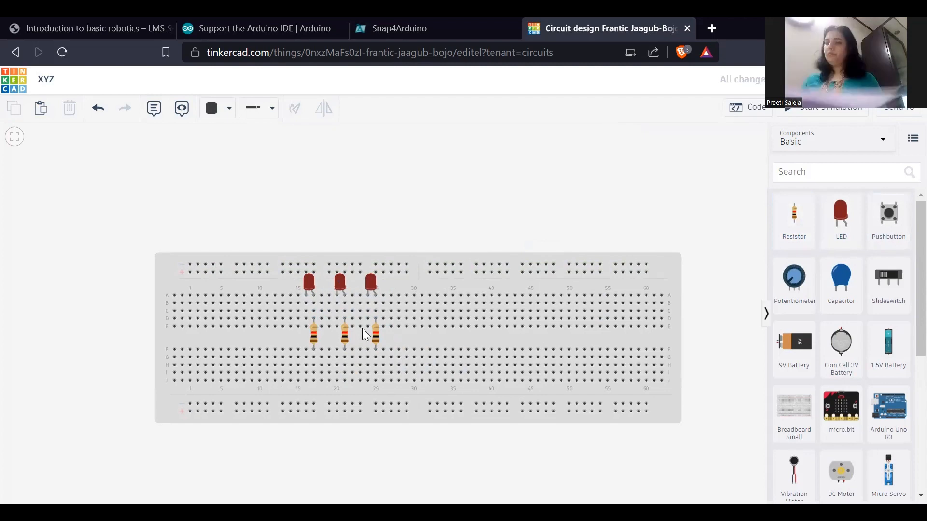
pyautogui.click(315, 349)
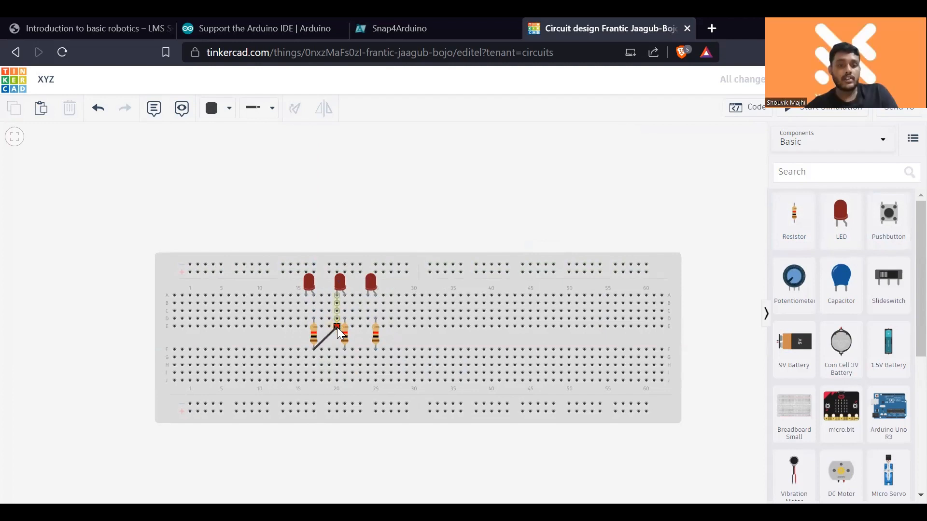
pyautogui.click(338, 327)
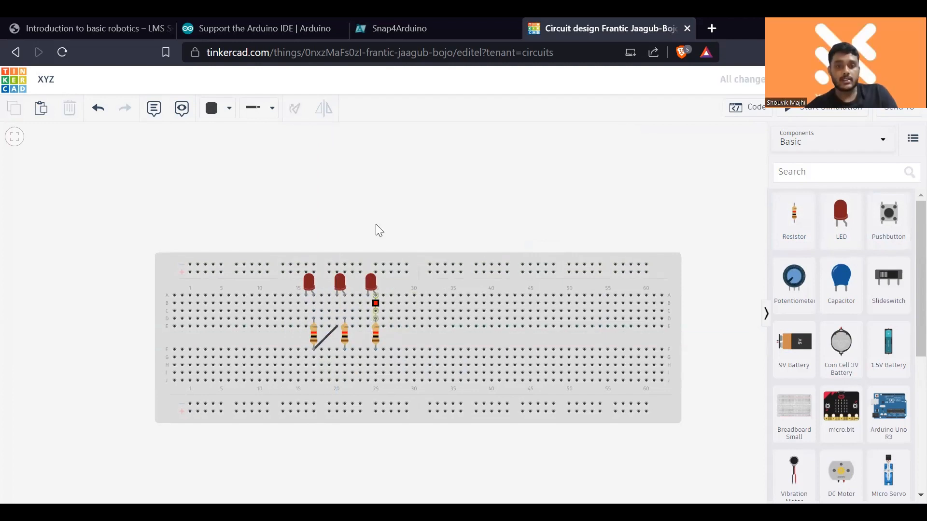
pyautogui.click(330, 334)
pyautogui.press('Delete')
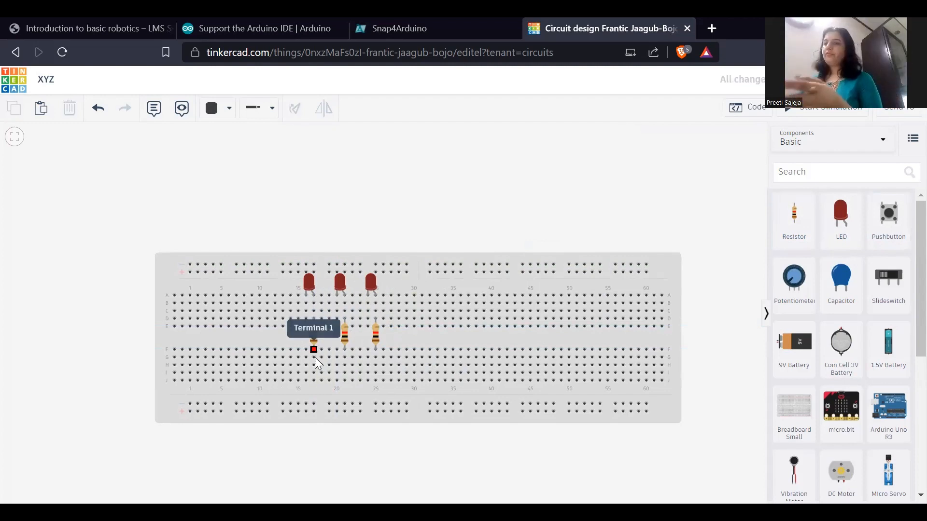
# - Link the resistors' lower terminals with wires from column 17 to 21 in row G and column 21 to 25 in row H
pyautogui.click(315, 358)
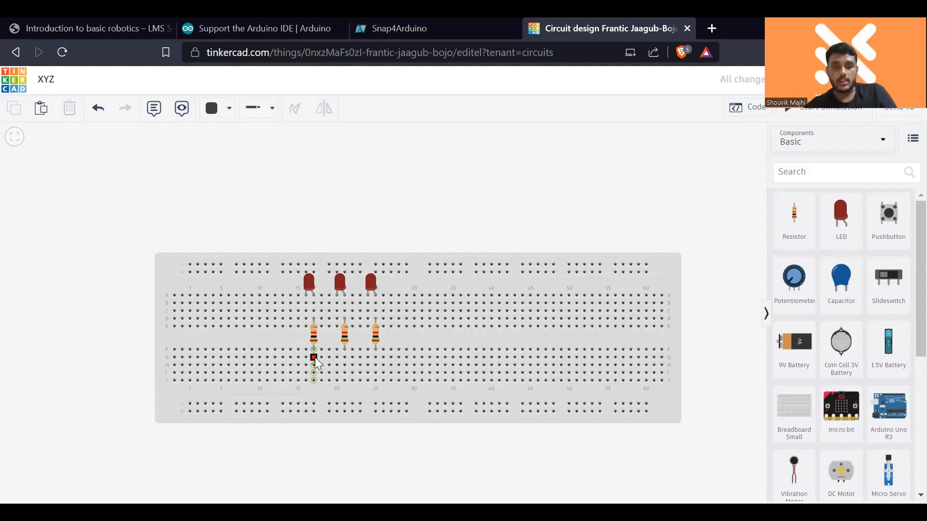
pyautogui.click(344, 358)
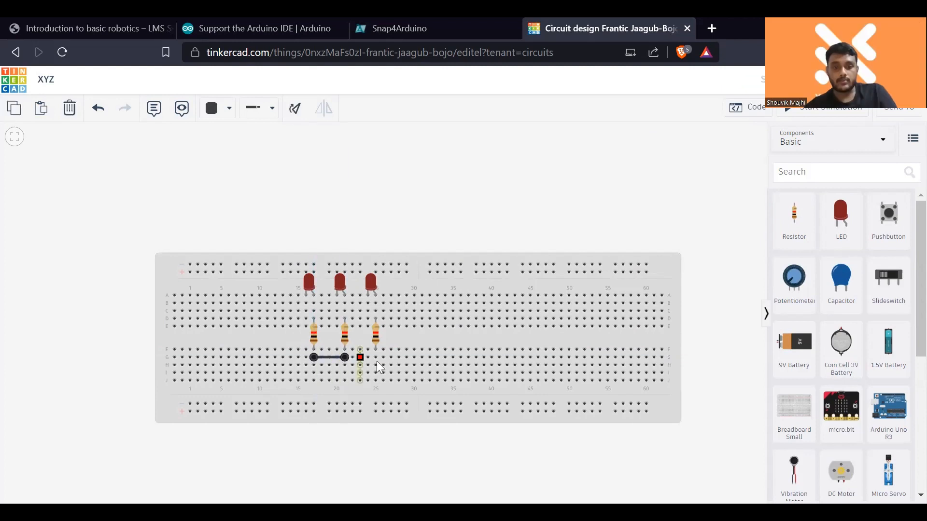
pyautogui.click(345, 365)
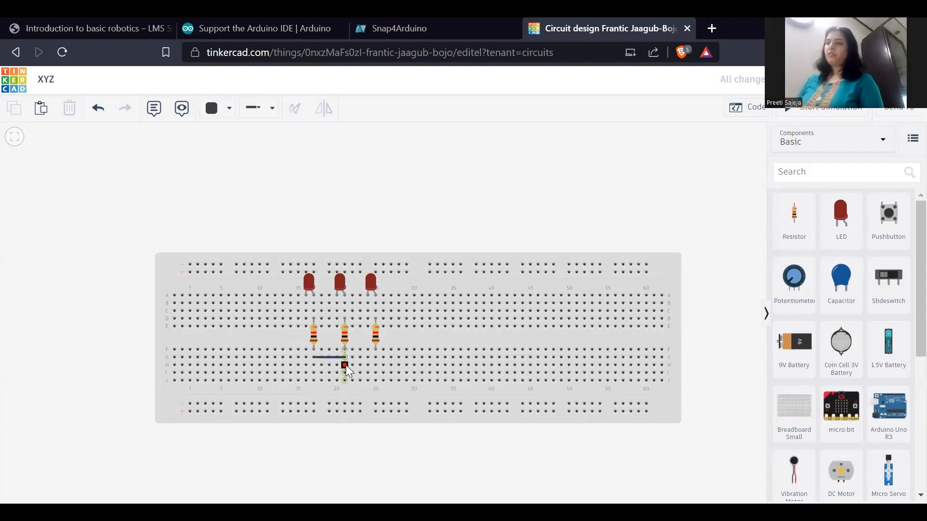
pyautogui.click(375, 366)
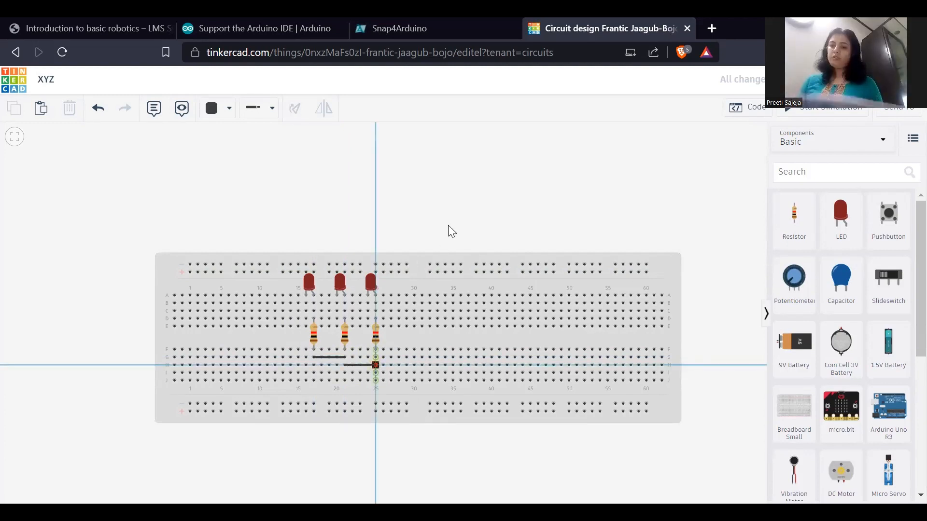
pyautogui.click(466, 205)
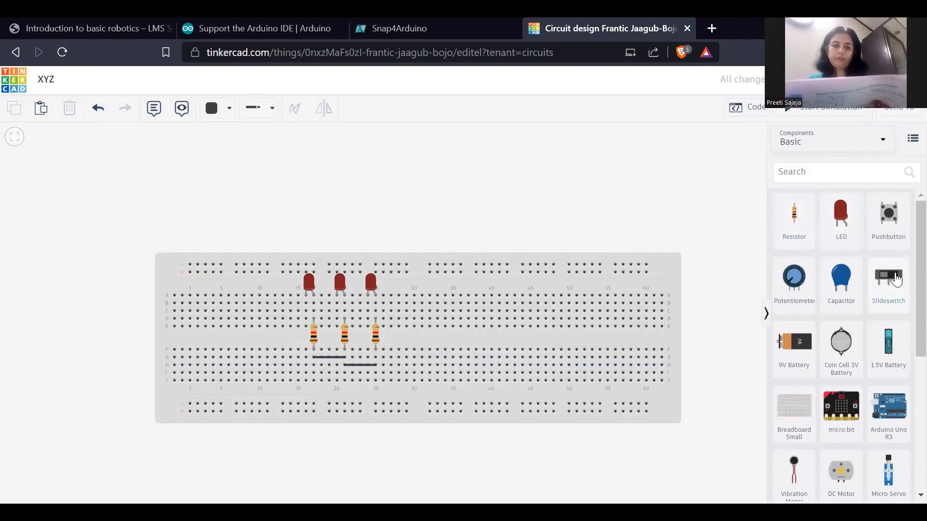
# - Place a 9V battery above the breadboard and wire its negative terminal to row B, column 16, at the first LED's cathode
pyautogui.moveTo(794, 343); pyautogui.dragTo(297, 193)
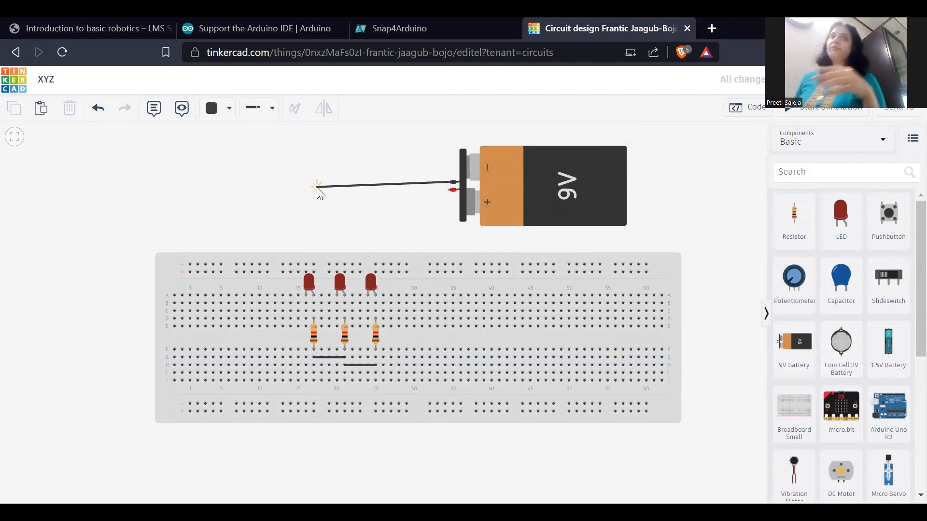
pyautogui.click(316, 189)
pyautogui.click(305, 303)
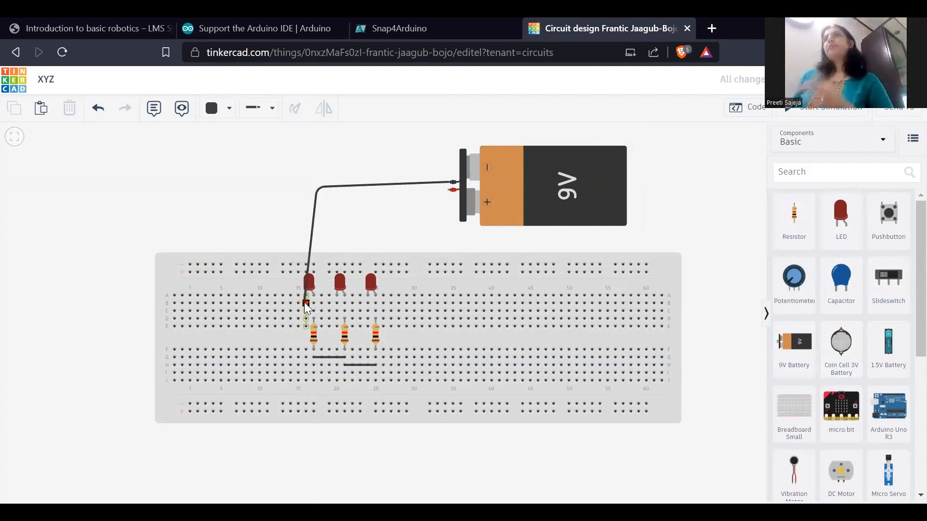
pyautogui.click(241, 218)
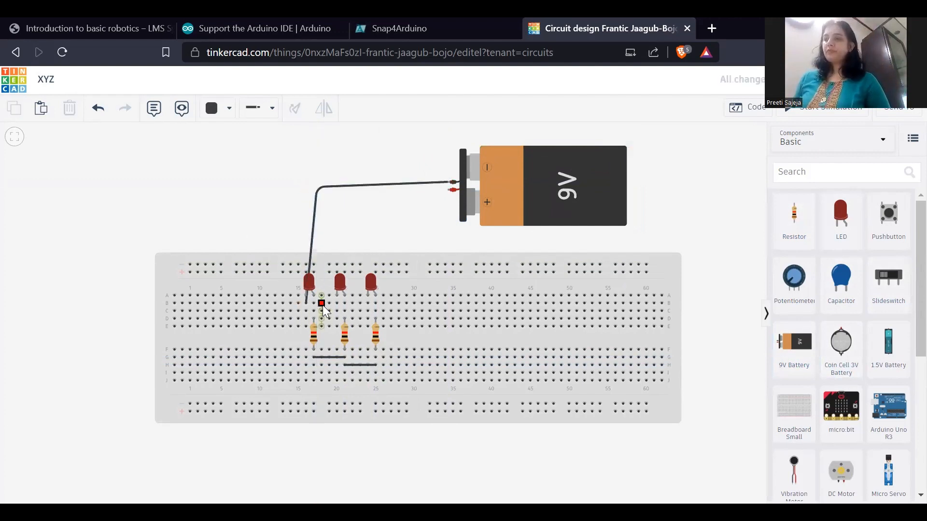
# - Link the LED cathodes with wires from column 16 to 20 in row B and column 20 to 24 in row C
pyautogui.click(305, 303)
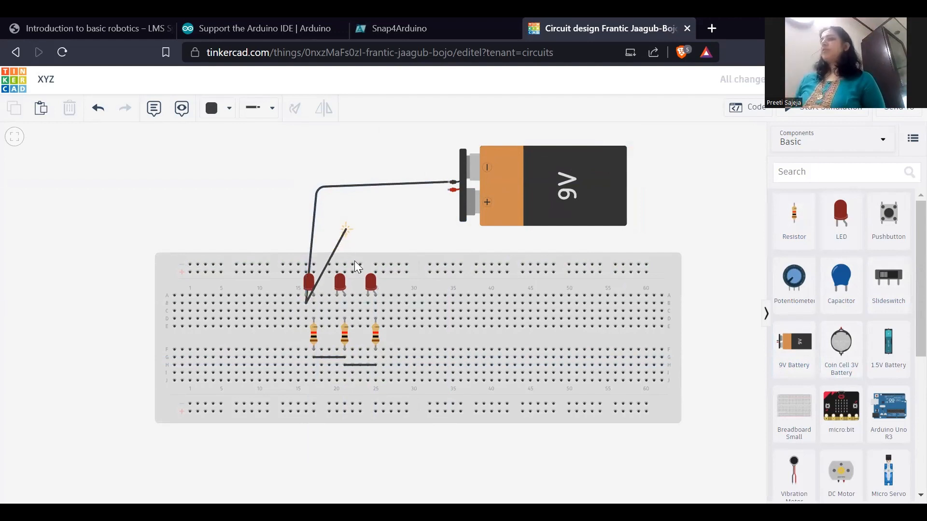
pyautogui.click(337, 304)
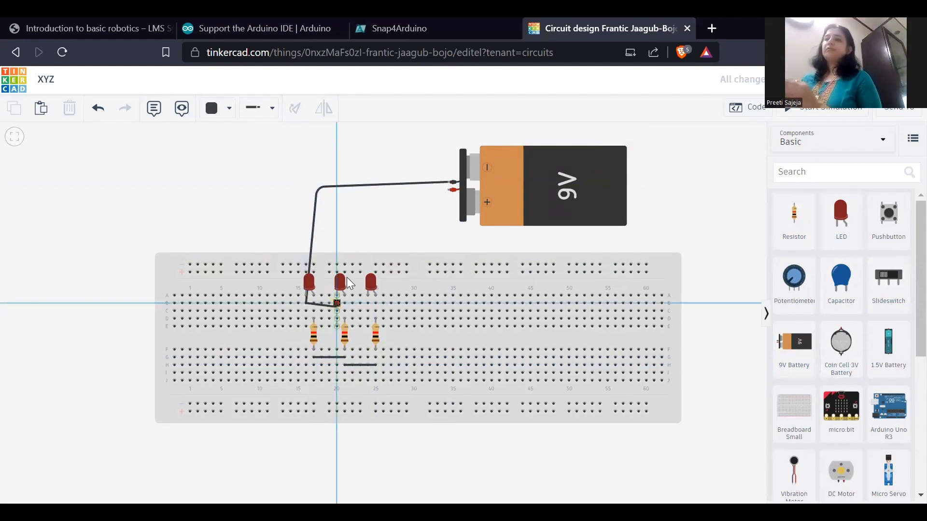
pyautogui.click(337, 311)
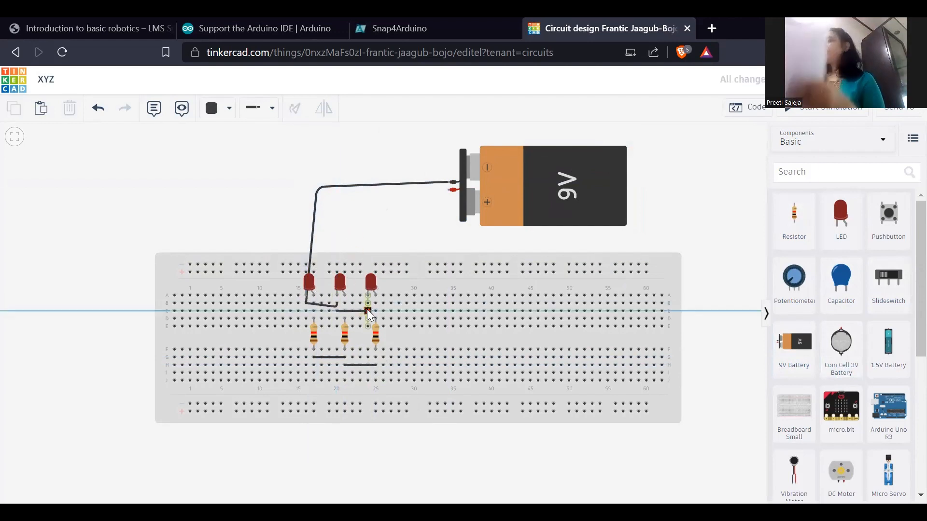
pyautogui.click(367, 309)
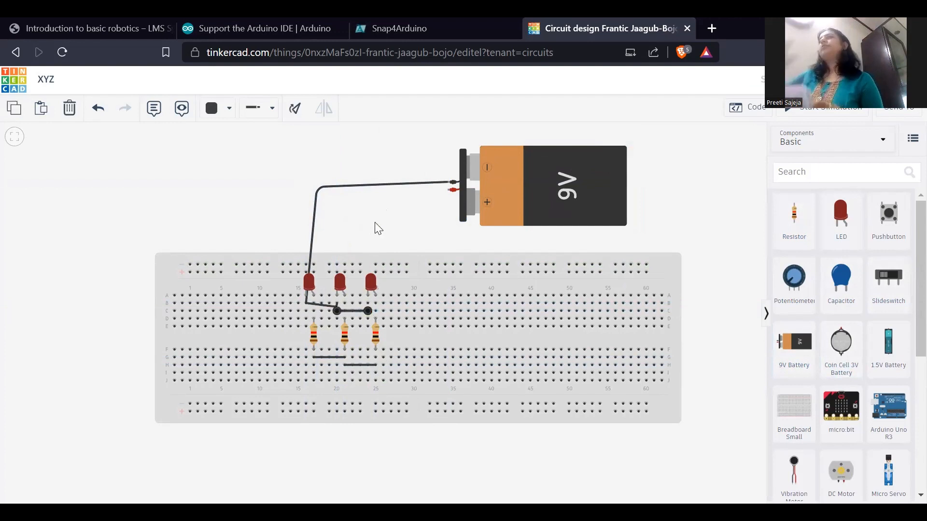
# - Wire the battery's positive terminal to row I, column 25, below the third resistor
pyautogui.click(450, 190)
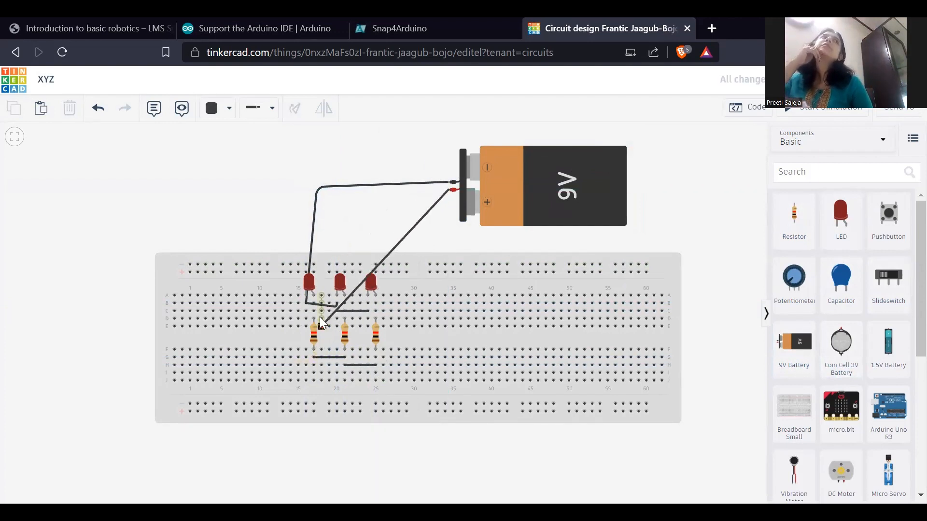
pyautogui.click(314, 357)
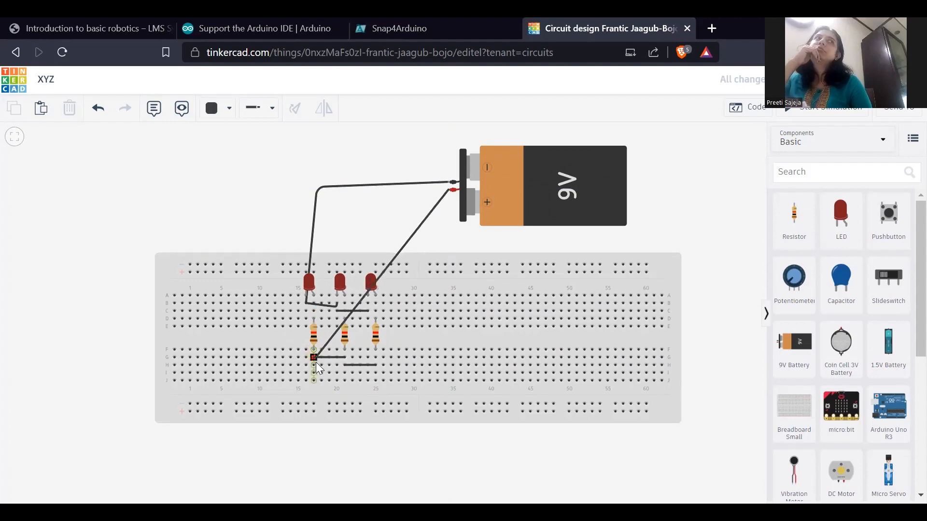
pyautogui.moveTo(316, 362); pyautogui.dragTo(380, 373)
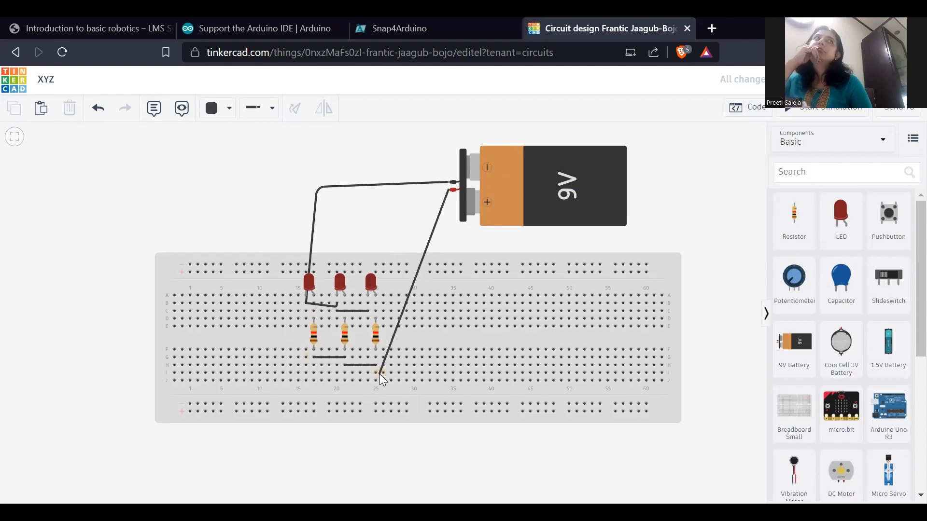
pyautogui.click(376, 373)
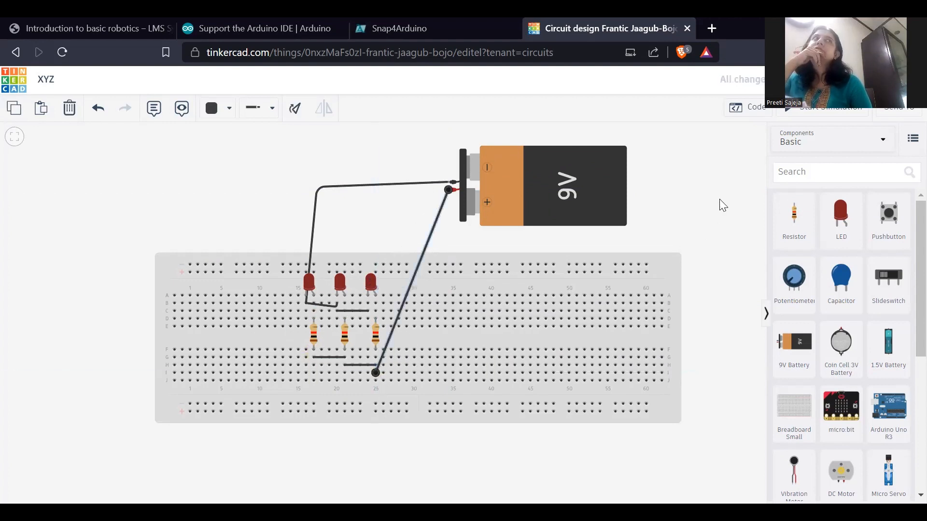
# - Run the simulation of the parallel LED circuit and stop it
pyautogui.click(804, 107)
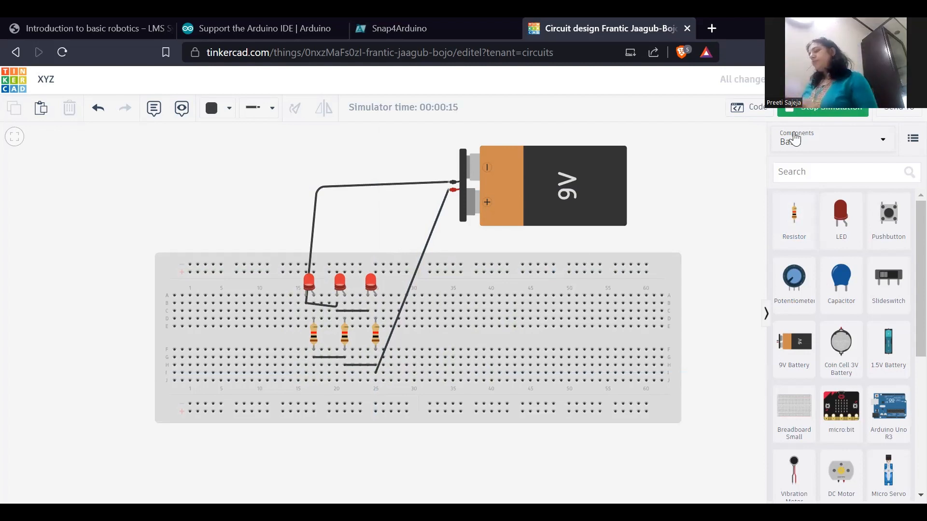
pyautogui.click(834, 118)
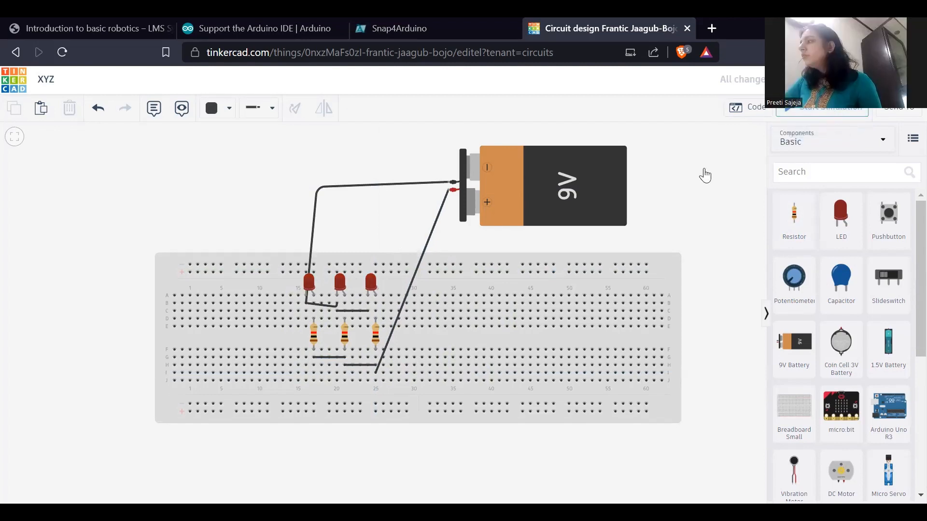
# - Delete the 9V battery and the three red LEDs
pyautogui.click(561, 204)
pyautogui.press('Delete')
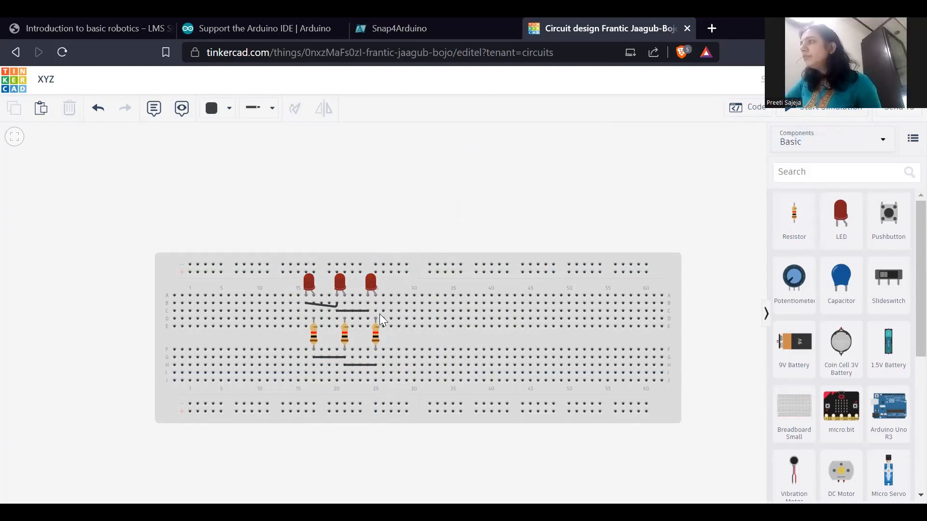
pyautogui.click(370, 284)
pyautogui.press('Delete')
pyautogui.click(342, 286)
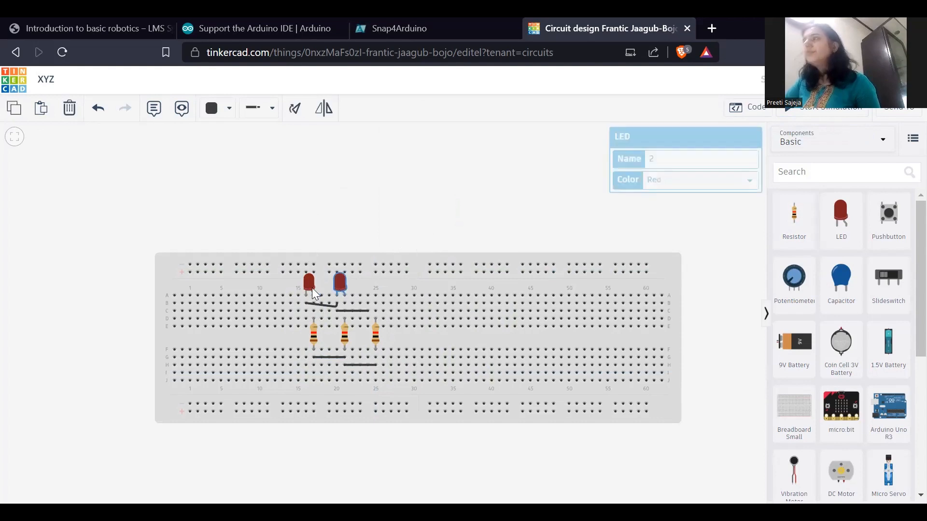
pyautogui.press('Delete')
pyautogui.click(309, 287)
pyautogui.press('Delete')
# - Delete the two wires in breadboard rows B and C that linked the LED cathodes
pyautogui.click(319, 306)
pyautogui.press('Delete')
pyautogui.click(351, 312)
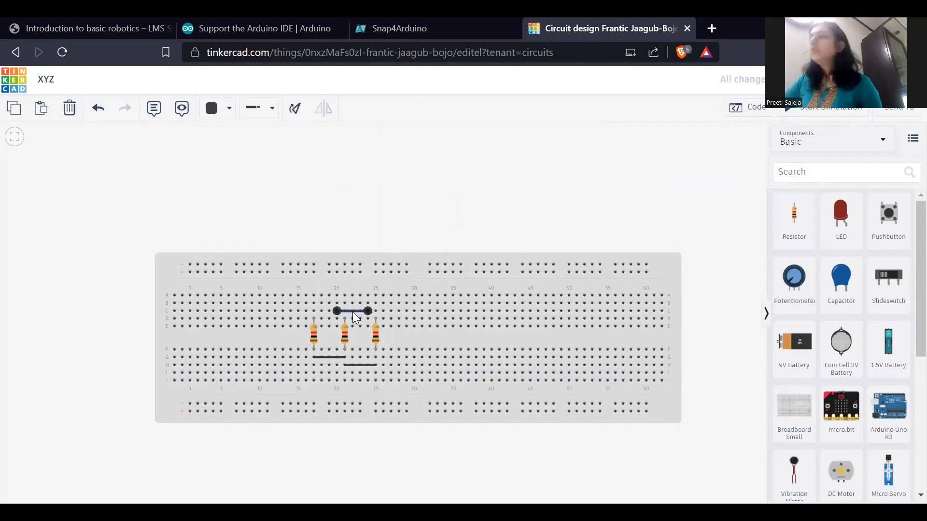
pyautogui.press('Delete')
# - Delete the three resistors and the two wires in rows G and H, leaving only the breadboard
pyautogui.click(375, 333)
pyautogui.press('Delete')
pyautogui.click(348, 333)
pyautogui.press('Delete')
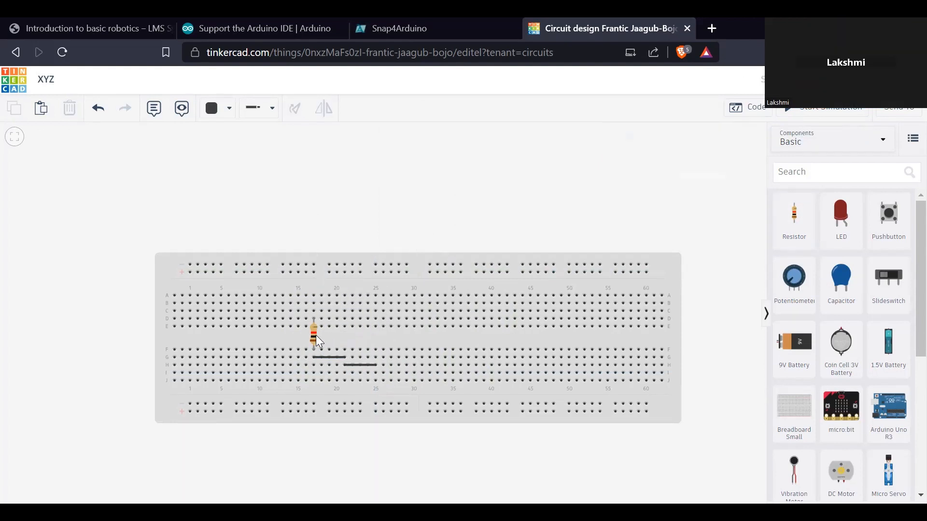
pyautogui.click(314, 335)
pyautogui.press('Delete')
pyautogui.click(325, 357)
pyautogui.press('Delete')
pyautogui.click(365, 365)
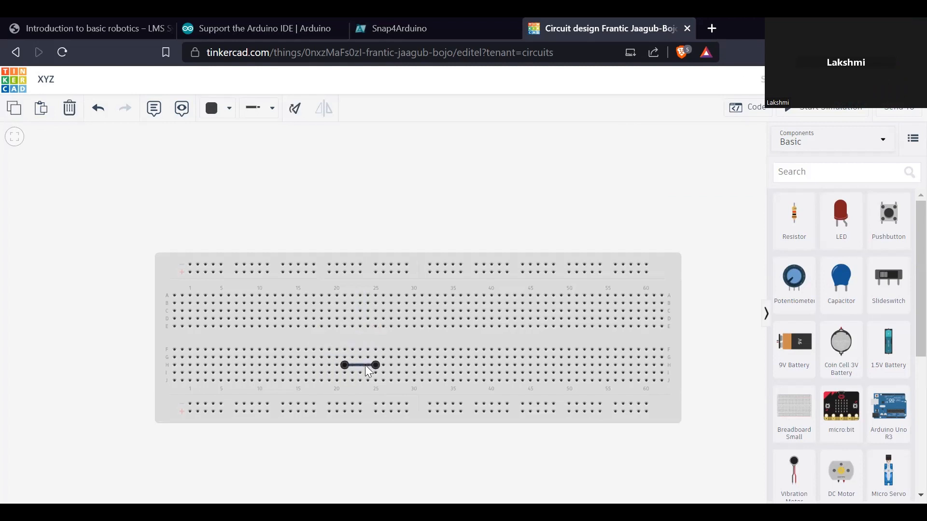
pyautogui.press('Delete')
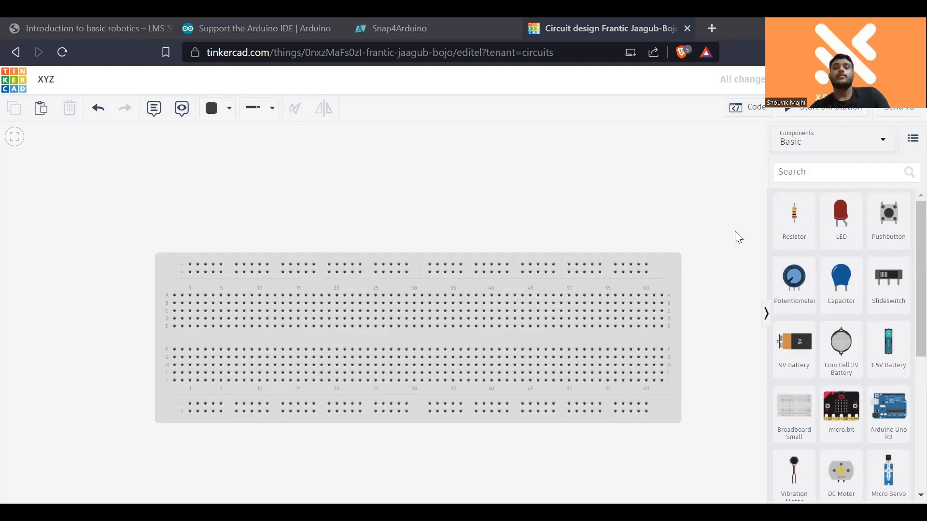
pyautogui.scroll(-5, 794, 362)
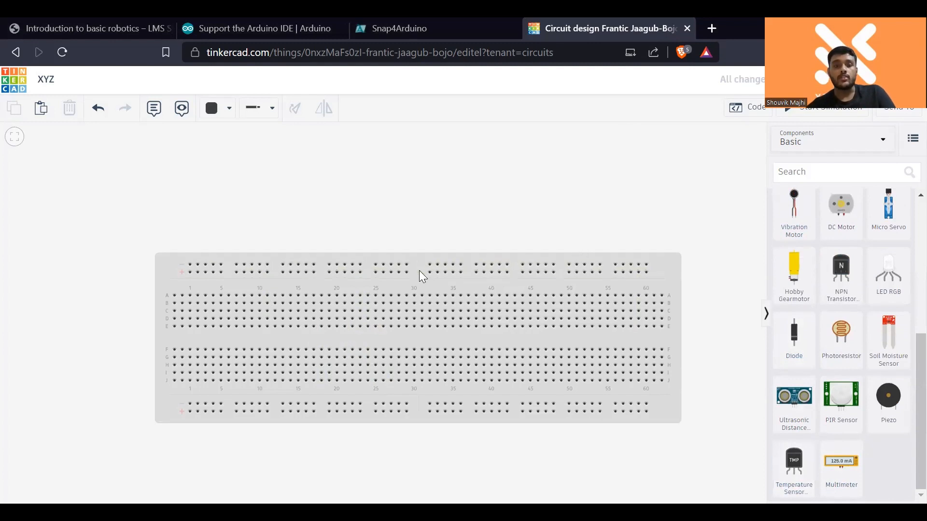
pyautogui.click(416, 285)
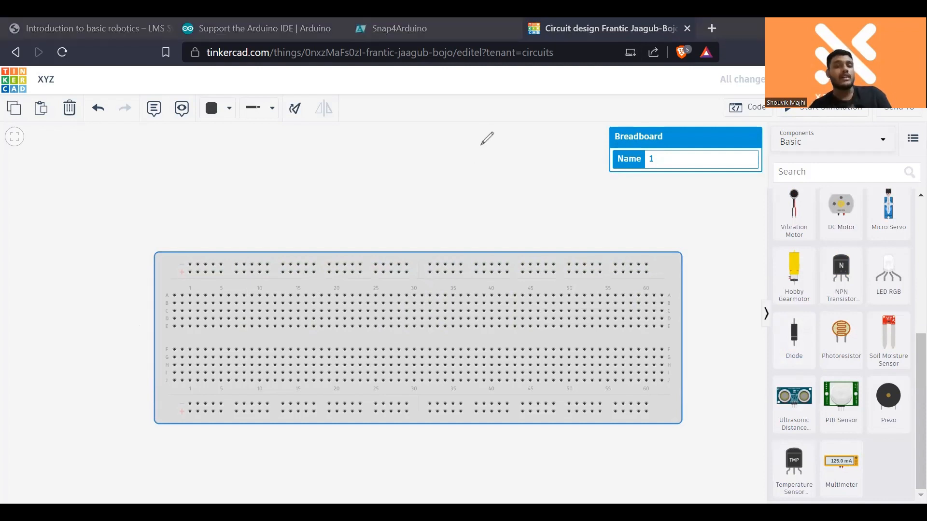
# - Handwrite a Y/N truth table for inputs A and B over the workspace, answering Y only for Y and Y, and clear it
pyautogui.moveTo(289, 147)
pyautogui.mouseDown()
pyautogui.moveTo(301, 136)
pyautogui.moveTo(303, 155)
pyautogui.moveTo(355, 139)
pyautogui.moveTo(350, 165)
pyautogui.mouseUp()
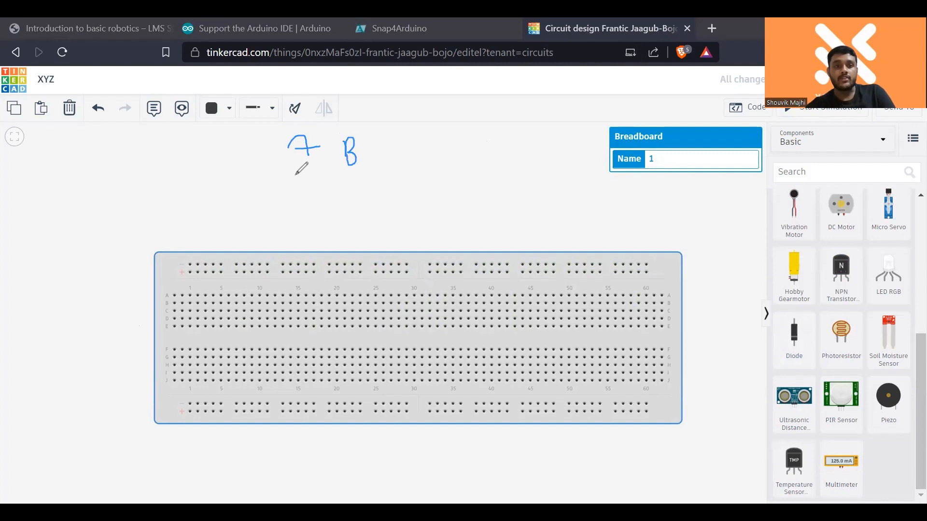
pyautogui.moveTo(294, 137); pyautogui.dragTo(302, 197)
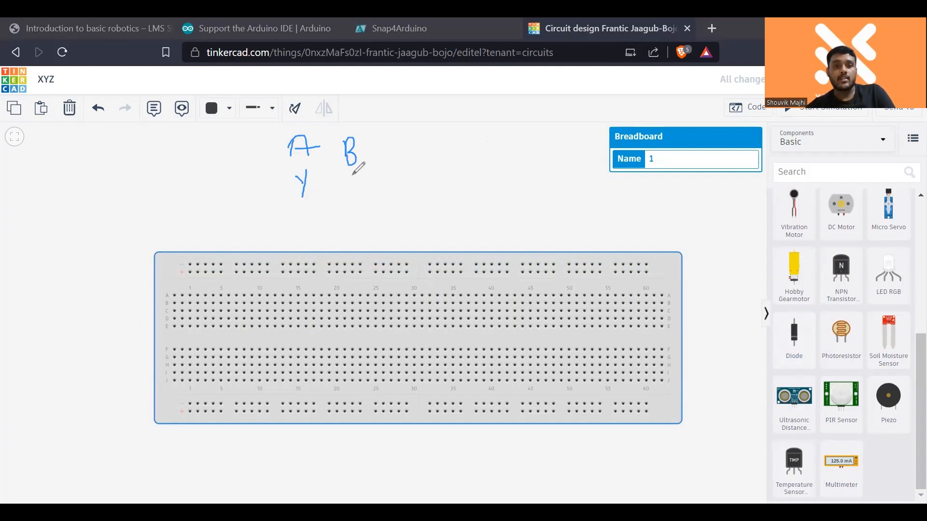
pyautogui.moveTo(348, 176)
pyautogui.mouseDown()
pyautogui.moveTo(349, 197)
pyautogui.moveTo(360, 176)
pyautogui.moveTo(371, 193)
pyautogui.moveTo(432, 194)
pyautogui.moveTo(448, 177)
pyautogui.mouseUp()
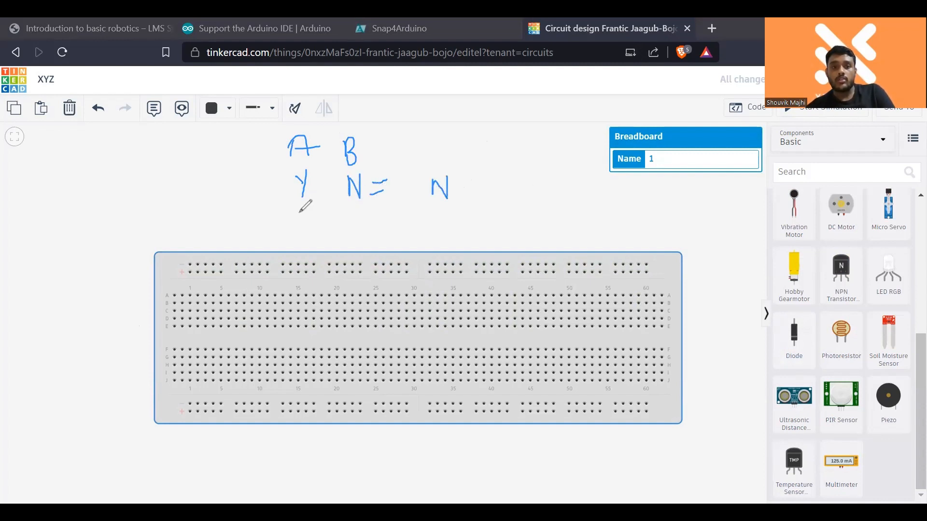
pyautogui.moveTo(299, 213)
pyautogui.mouseDown()
pyautogui.moveTo(312, 230)
pyautogui.moveTo(308, 246)
pyautogui.mouseUp()
pyautogui.moveTo(300, 212); pyautogui.dragTo(301, 226)
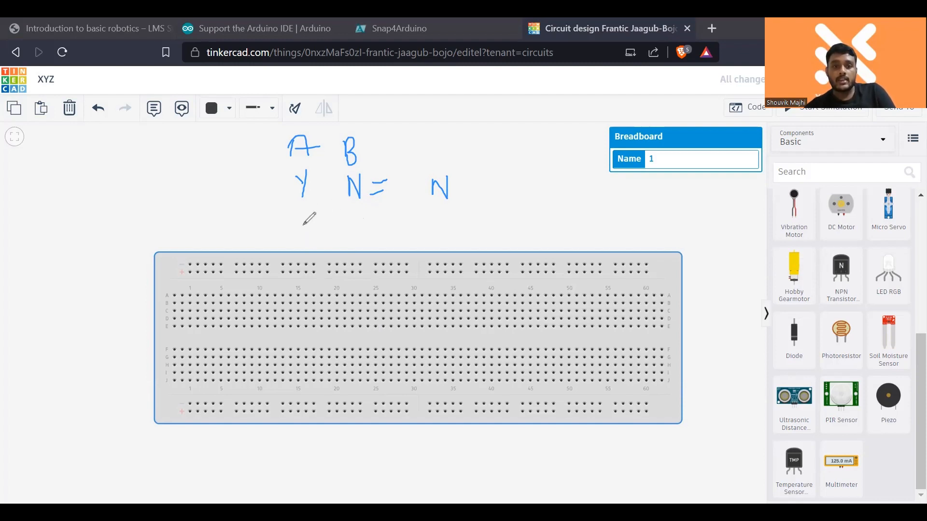
pyautogui.moveTo(303, 232)
pyautogui.mouseDown()
pyautogui.moveTo(318, 205)
pyautogui.moveTo(357, 223)
pyautogui.moveTo(356, 236)
pyautogui.moveTo(388, 211)
pyautogui.mouseUp()
pyautogui.moveTo(372, 226); pyautogui.dragTo(444, 205)
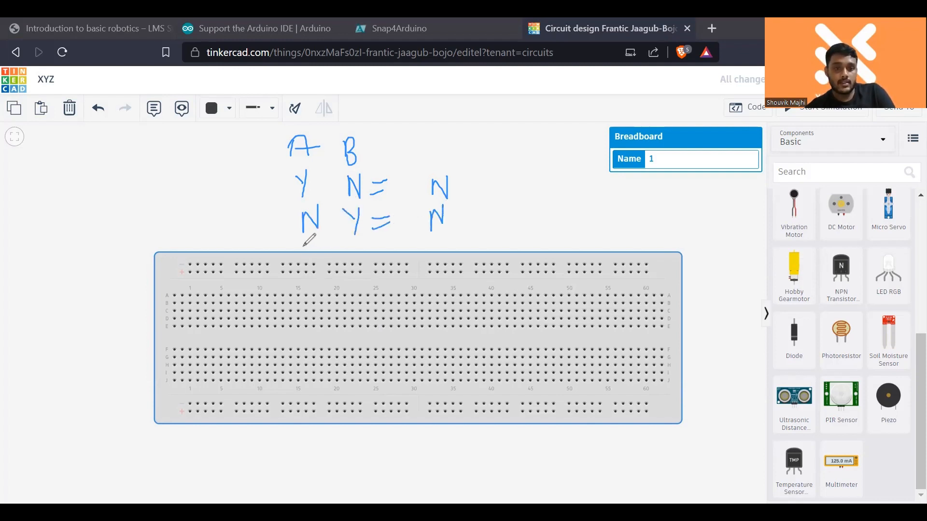
pyautogui.moveTo(303, 246)
pyautogui.mouseDown()
pyautogui.moveTo(315, 262)
pyautogui.moveTo(311, 284)
pyautogui.mouseUp()
pyautogui.moveTo(343, 251)
pyautogui.mouseDown()
pyautogui.moveTo(362, 261)
pyautogui.moveTo(356, 285)
pyautogui.moveTo(385, 262)
pyautogui.moveTo(385, 271)
pyautogui.moveTo(436, 258)
pyautogui.moveTo(434, 275)
pyautogui.mouseUp()
pyautogui.moveTo(312, 302)
pyautogui.mouseDown()
pyautogui.moveTo(314, 324)
pyautogui.moveTo(329, 298)
pyautogui.moveTo(354, 324)
pyautogui.moveTo(367, 290)
pyautogui.moveTo(390, 311)
pyautogui.moveTo(440, 299)
pyautogui.moveTo(448, 308)
pyautogui.moveTo(447, 275)
pyautogui.mouseUp()
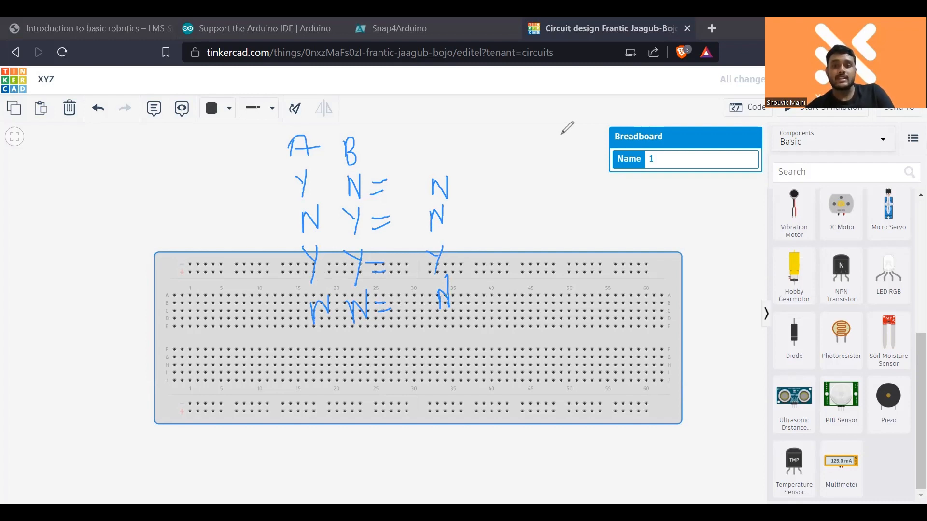
pyautogui.click(525, 164)
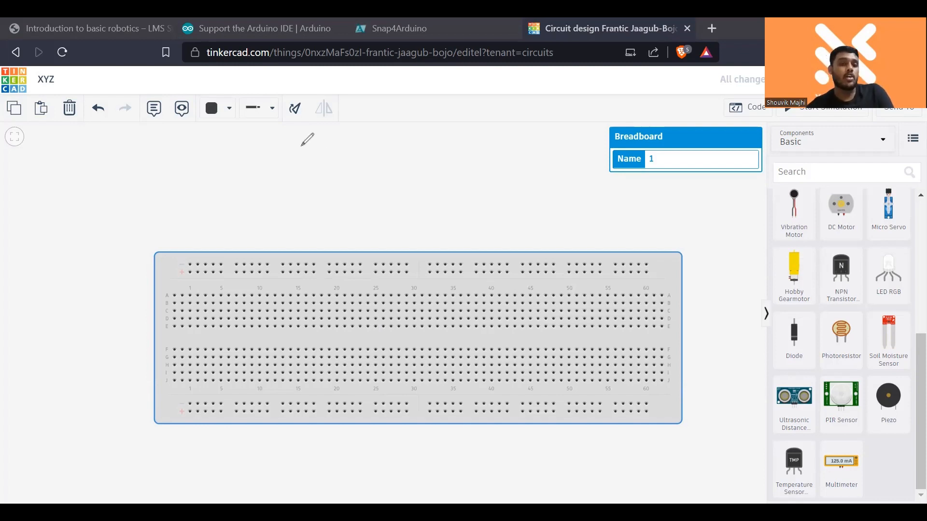
# - Handwrite a framed truth table with columns A, B and S and rows 0 0 0, 1 0 0, 0 1 0, 1 1 1
pyautogui.moveTo(282, 131)
pyautogui.mouseDown()
pyautogui.moveTo(282, 145)
pyautogui.moveTo(308, 147)
pyautogui.moveTo(285, 172)
pyautogui.moveTo(362, 154)
pyautogui.mouseUp()
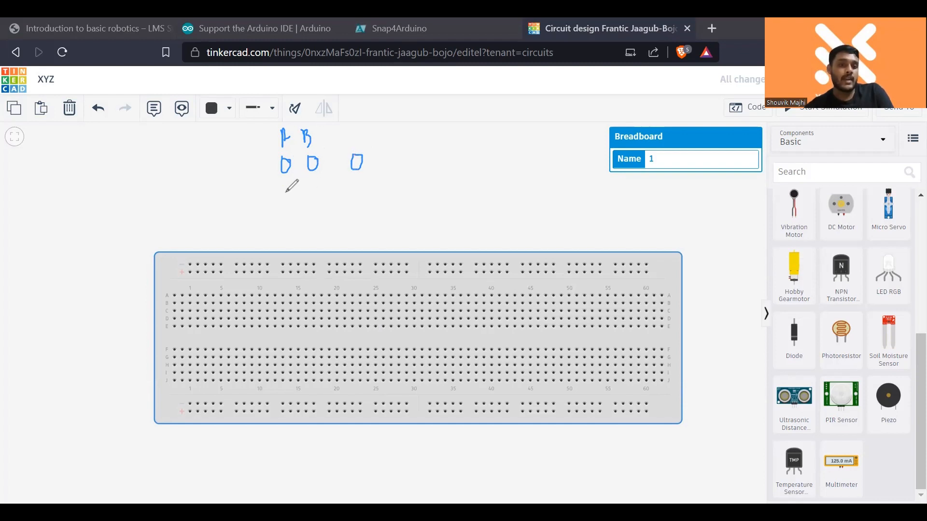
pyautogui.moveTo(285, 186)
pyautogui.mouseDown()
pyautogui.moveTo(287, 202)
pyautogui.moveTo(331, 180)
pyautogui.moveTo(363, 190)
pyautogui.moveTo(363, 181)
pyautogui.mouseUp()
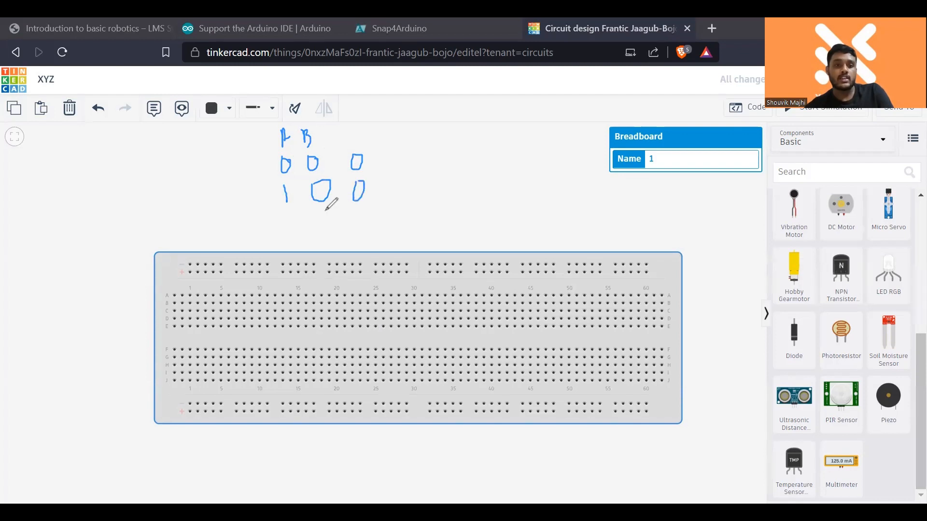
pyautogui.moveTo(291, 220)
pyautogui.mouseDown()
pyautogui.moveTo(354, 223)
pyautogui.moveTo(360, 212)
pyautogui.mouseUp()
pyautogui.moveTo(300, 243)
pyautogui.mouseDown()
pyautogui.moveTo(302, 265)
pyautogui.moveTo(328, 251)
pyautogui.moveTo(329, 261)
pyautogui.moveTo(365, 254)
pyautogui.mouseUp()
pyautogui.moveTo(258, 135); pyautogui.dragTo(278, 263)
pyautogui.moveTo(266, 132)
pyautogui.mouseDown()
pyautogui.moveTo(372, 131)
pyautogui.moveTo(384, 242)
pyautogui.moveTo(358, 256)
pyautogui.moveTo(274, 263)
pyautogui.mouseUp()
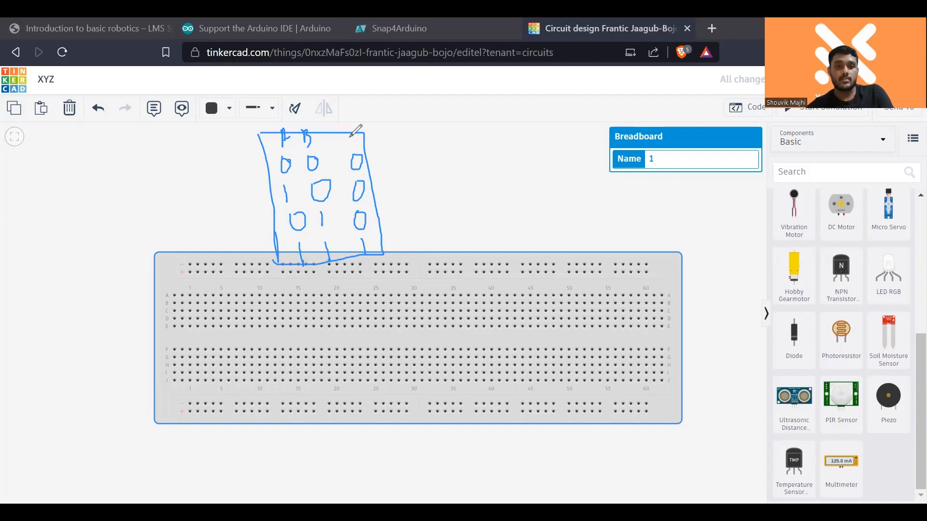
pyautogui.moveTo(351, 137); pyautogui.dragTo(344, 154)
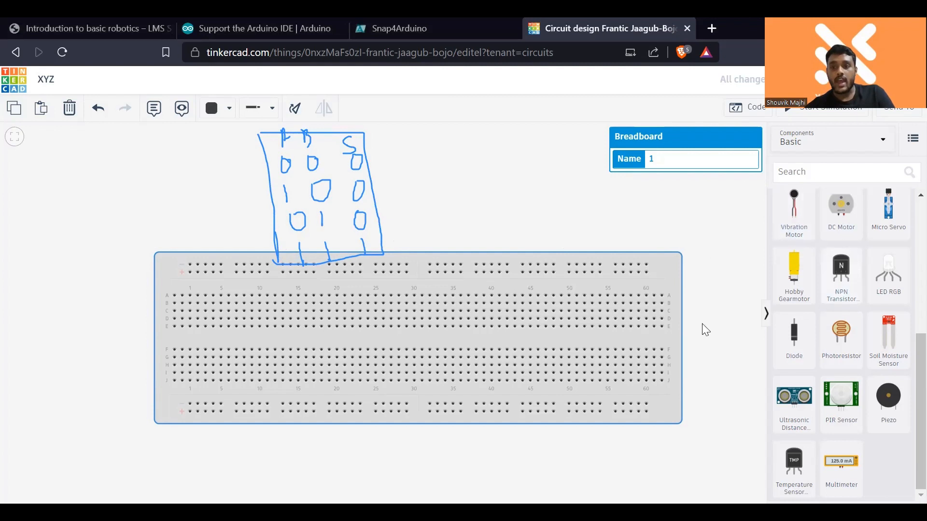
# - Place a slideswitch in row A of the breadboard, around columns 3 to 5
pyautogui.click(325, 233)
pyautogui.moveTo(239, 122); pyautogui.dragTo(336, 202)
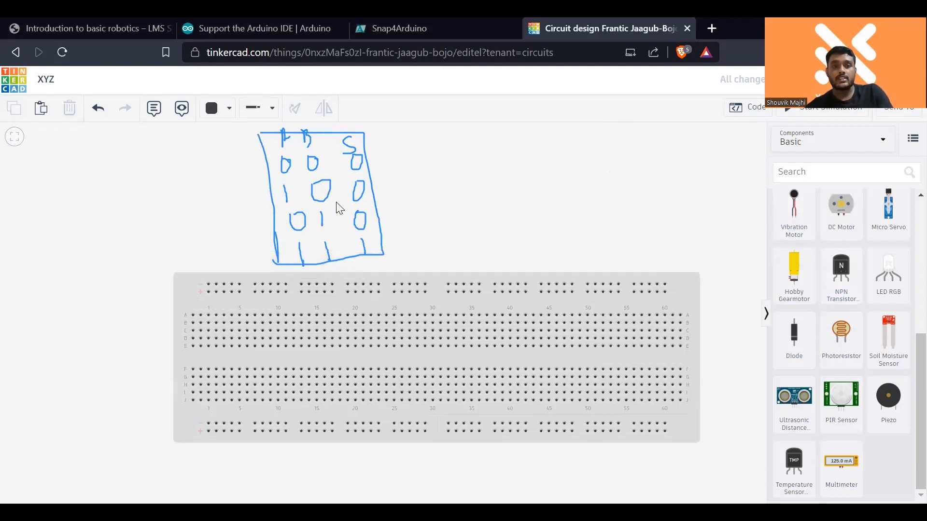
pyautogui.scroll(-2, 389, 337)
pyautogui.click(441, 340)
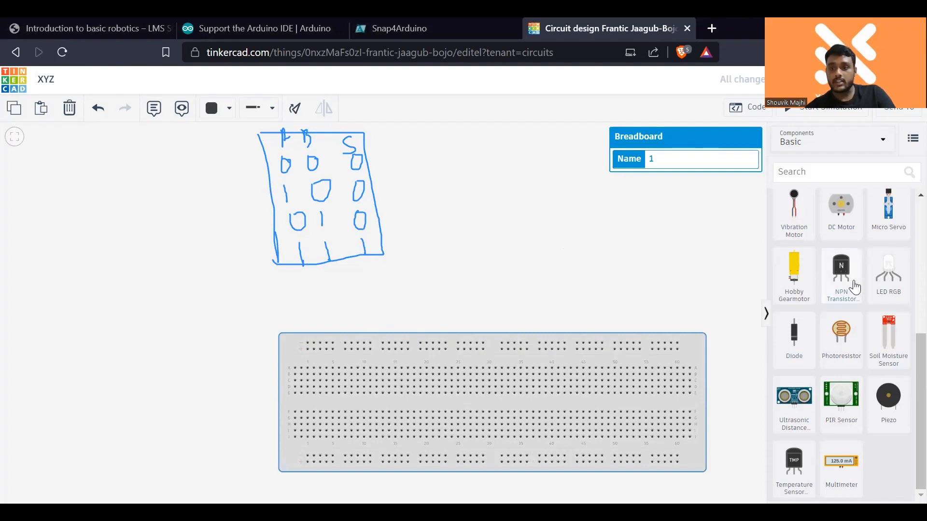
pyautogui.scroll(5, 854, 286)
pyautogui.moveTo(888, 277); pyautogui.dragTo(328, 369)
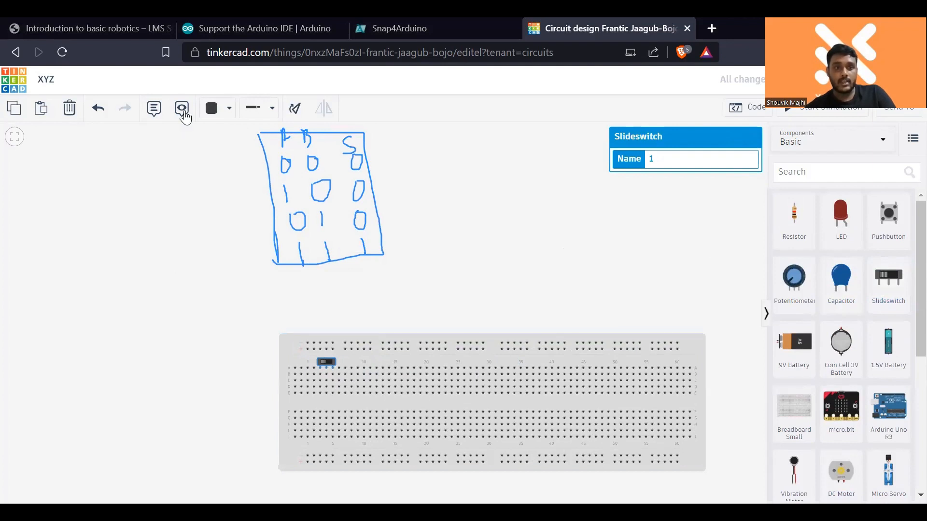
# - Add a note reading "A" just above the slideswitch
pyautogui.click(153, 109)
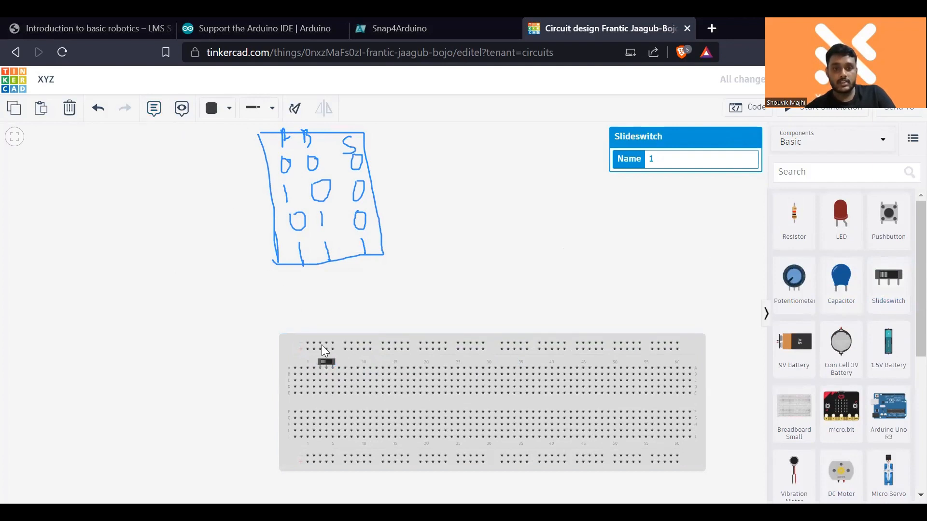
pyautogui.click(284, 280)
pyautogui.click(153, 116)
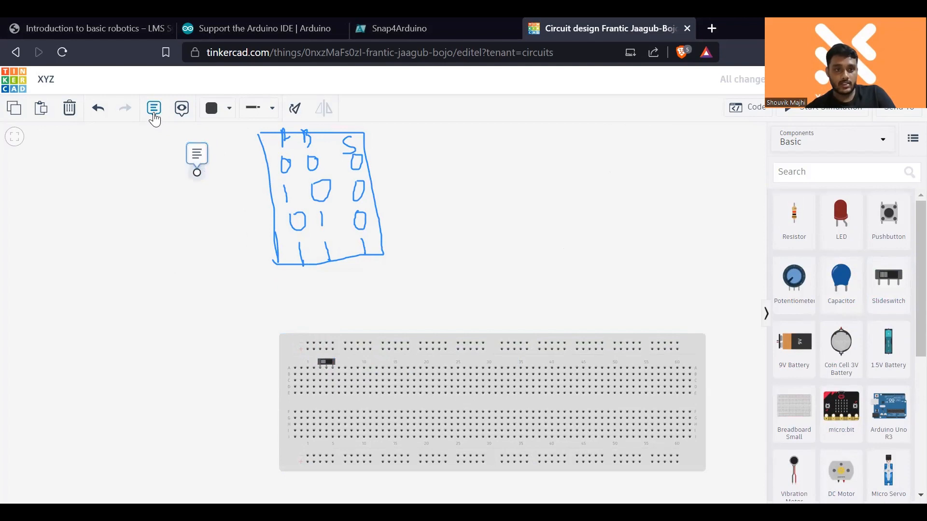
pyautogui.click(322, 348)
pyautogui.click(335, 326)
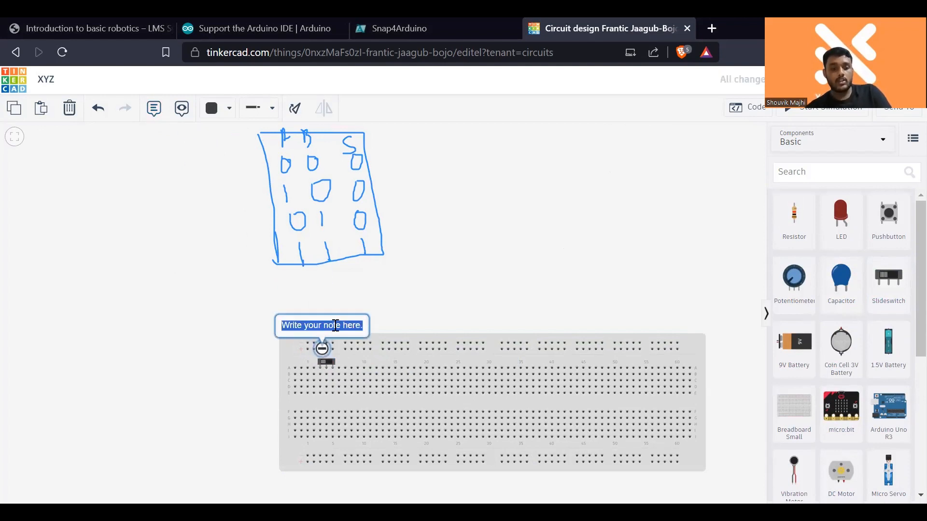
pyautogui.write('A')
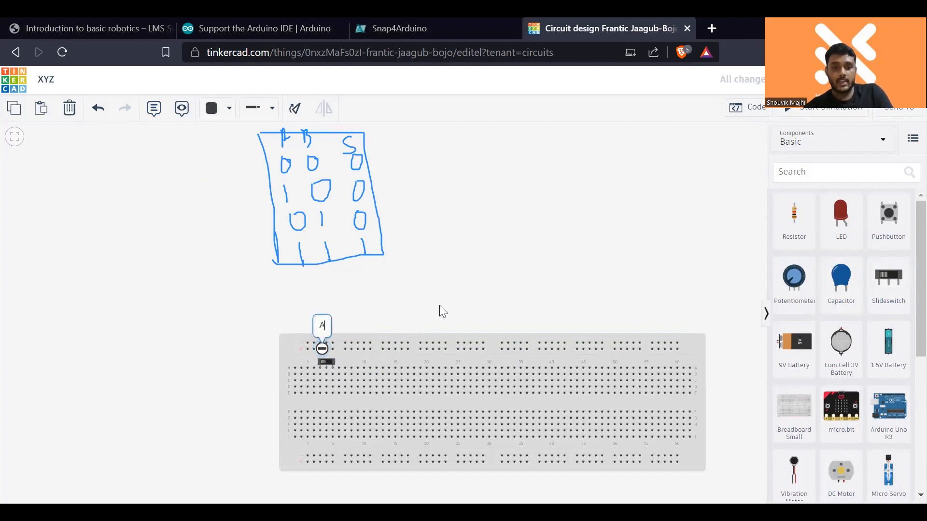
pyautogui.click(441, 305)
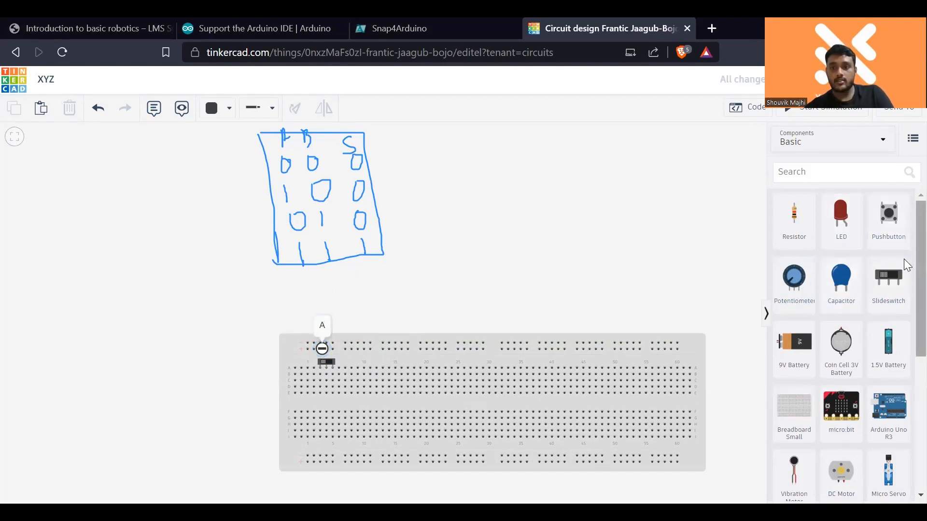
# - Place a second slideswitch in row A around columns 8 to 10 and label it with a note reading "B"
pyautogui.scroll(-1, 904, 227)
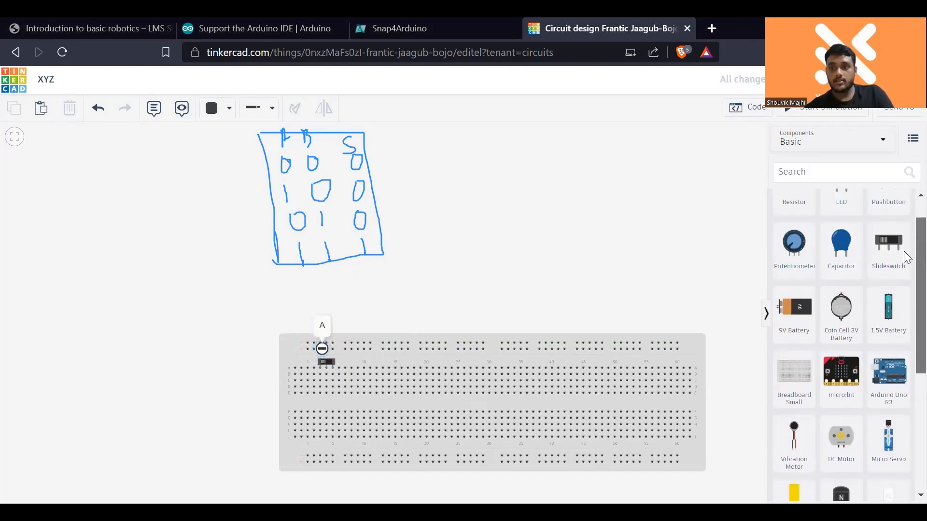
pyautogui.scroll(1, 903, 241)
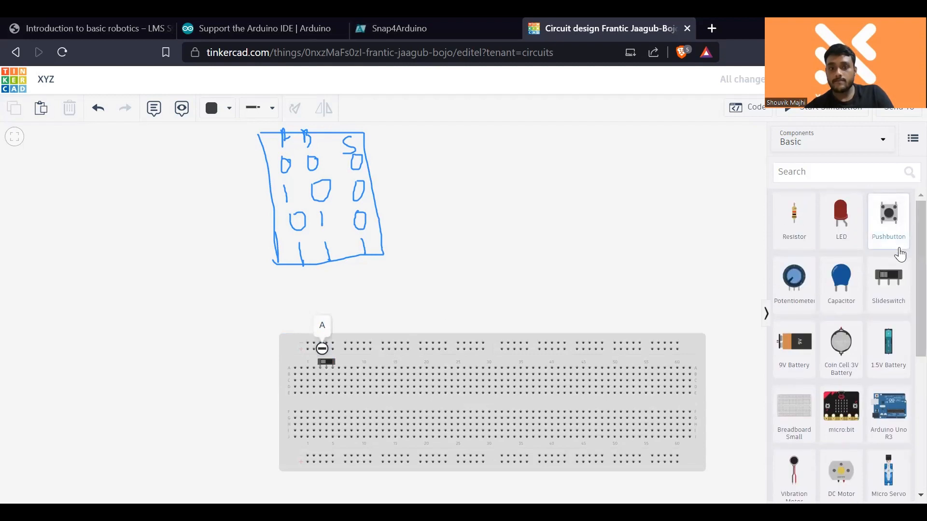
pyautogui.moveTo(893, 289); pyautogui.dragTo(363, 373)
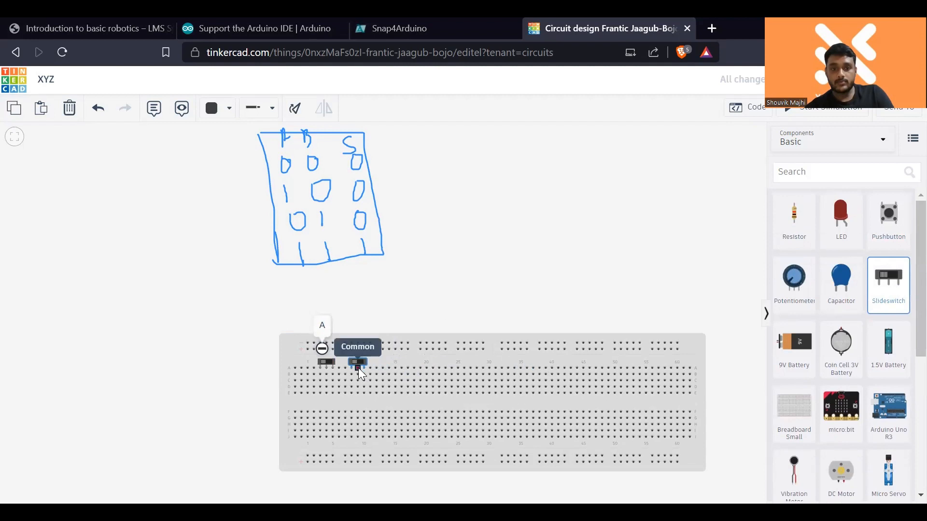
pyautogui.click(521, 314)
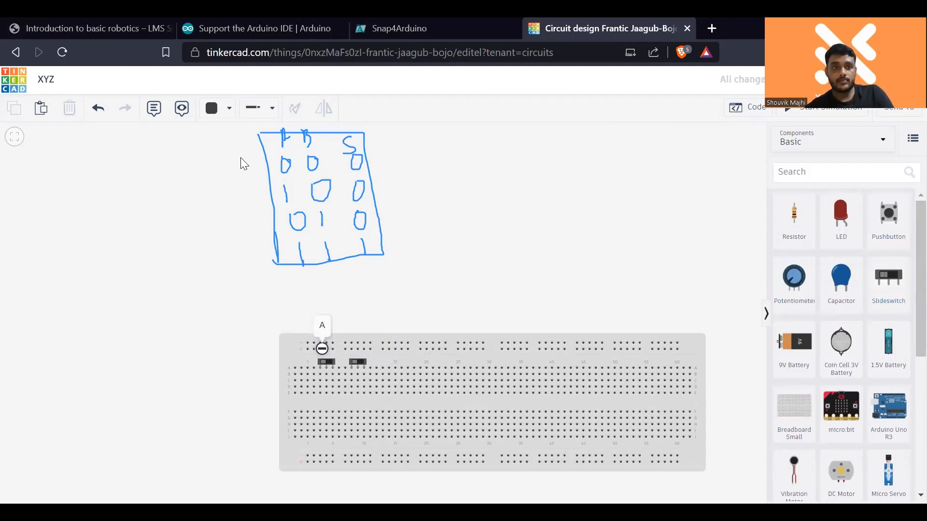
pyautogui.click(357, 349)
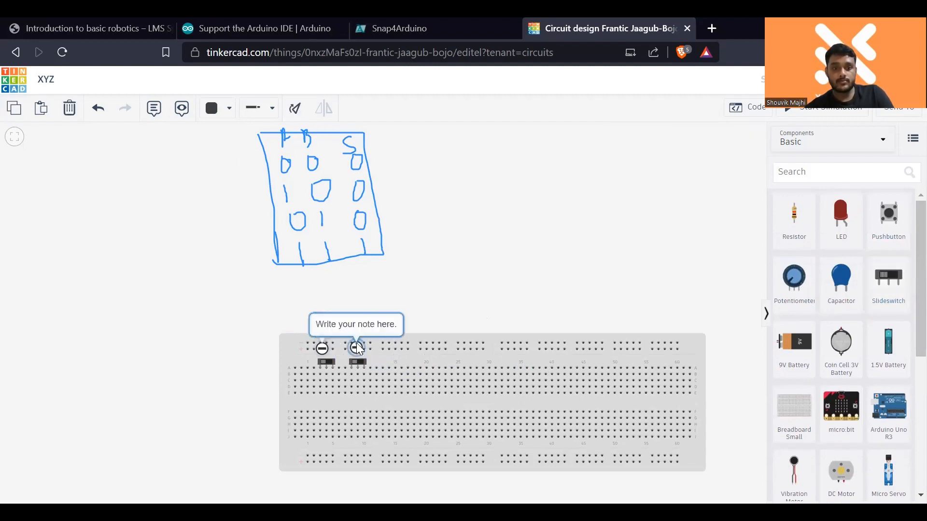
pyautogui.write('B')
pyautogui.click(407, 305)
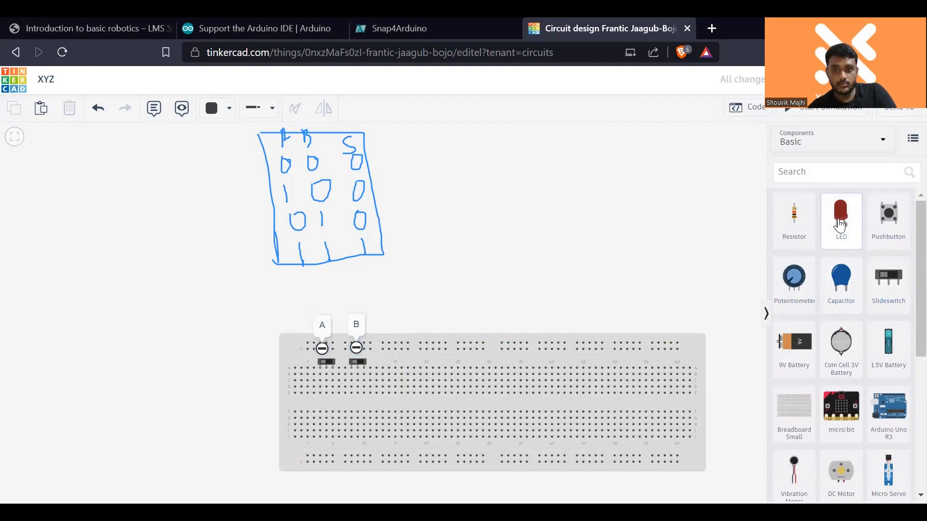
pyautogui.moveTo(839, 223); pyautogui.dragTo(546, 291)
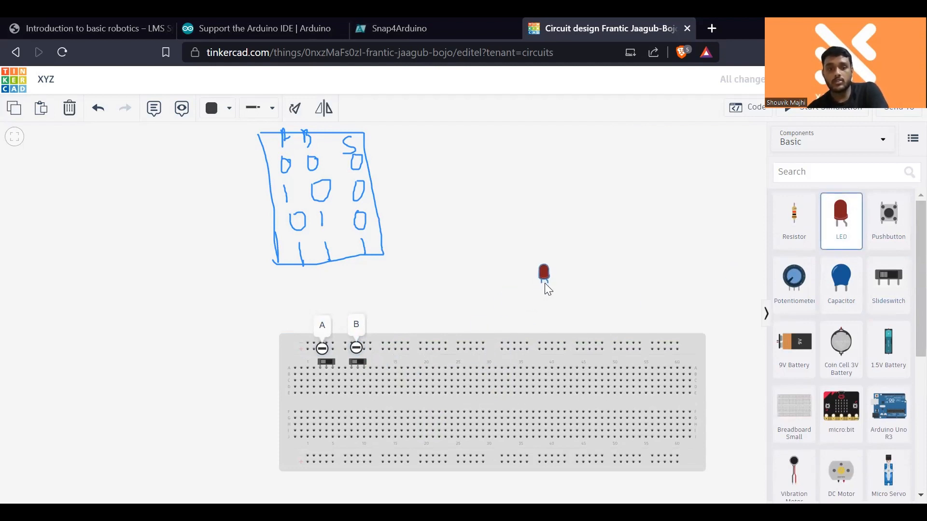
pyautogui.press('Delete')
pyautogui.scroll(-1, 890, 385)
pyautogui.scroll(-3, 890, 385)
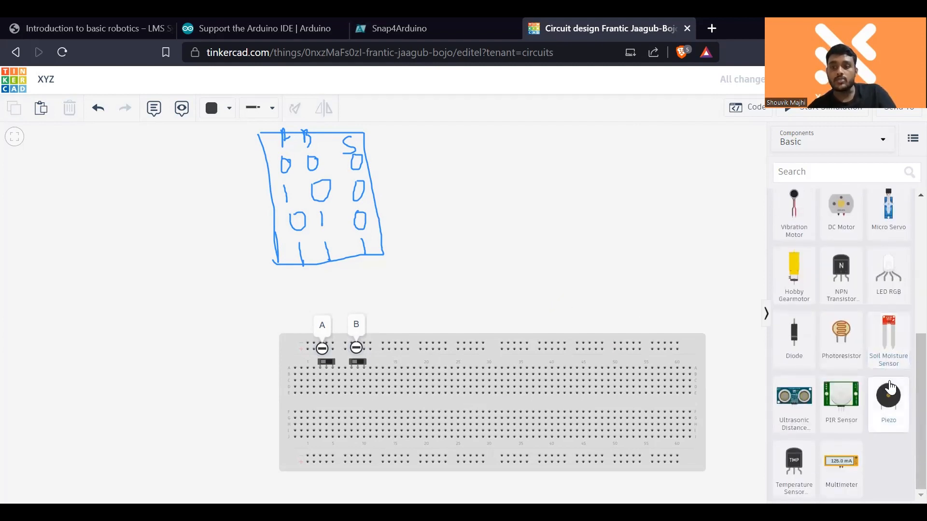
pyautogui.scroll(5, 876, 459)
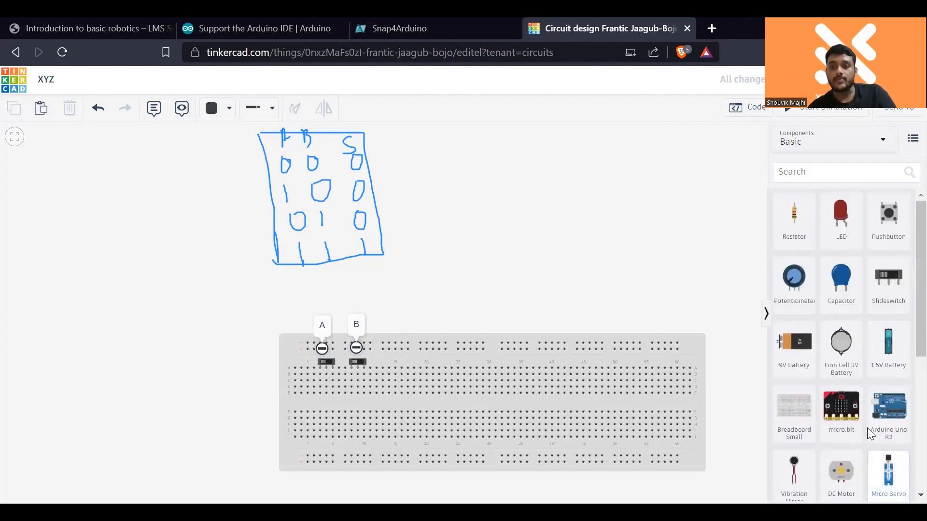
# - Search the components for "and" and place the 74HC08 Quad AND gate across the breadboard's centre gap, around columns 15 to 21
pyautogui.click(836, 175)
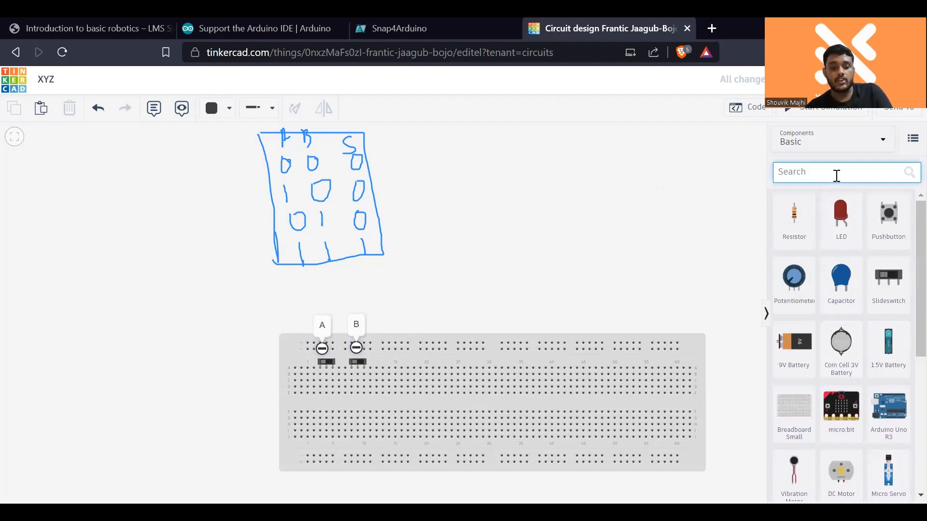
pyautogui.write('and')
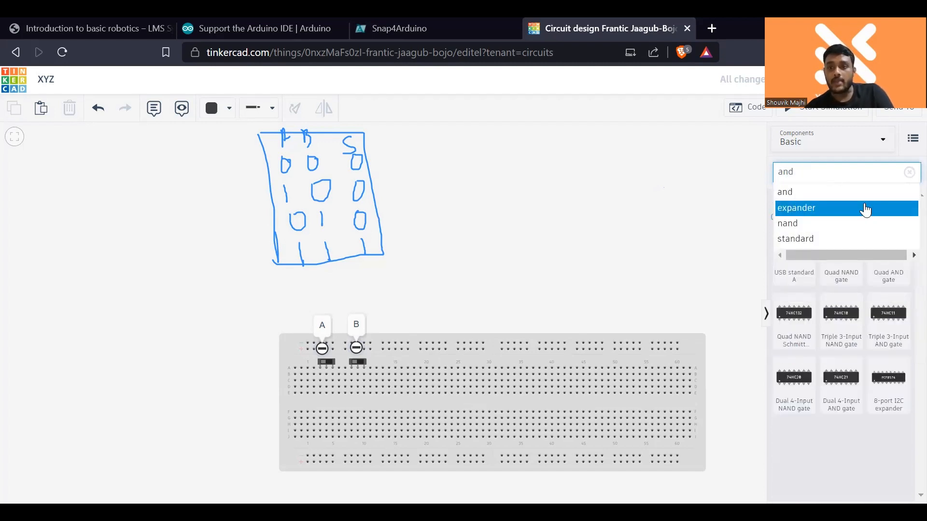
pyautogui.click(864, 192)
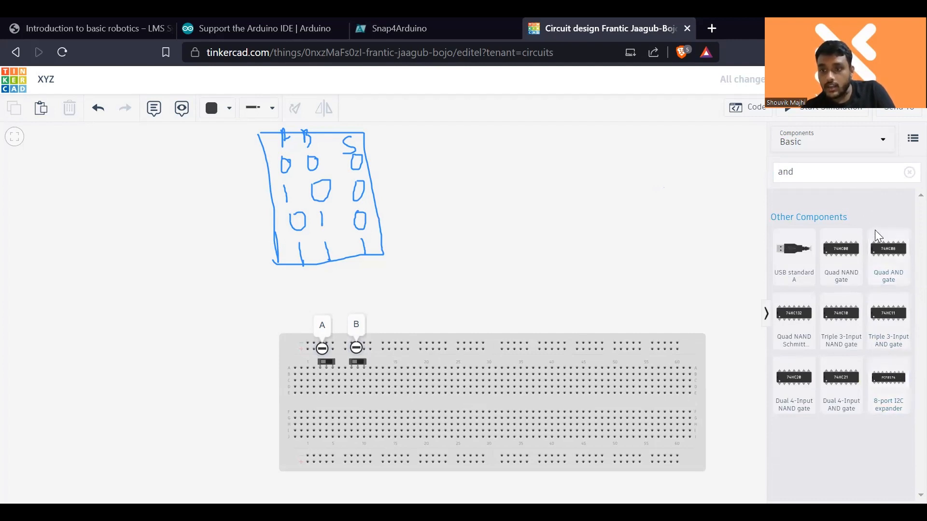
pyautogui.click(889, 256)
pyautogui.click(435, 401)
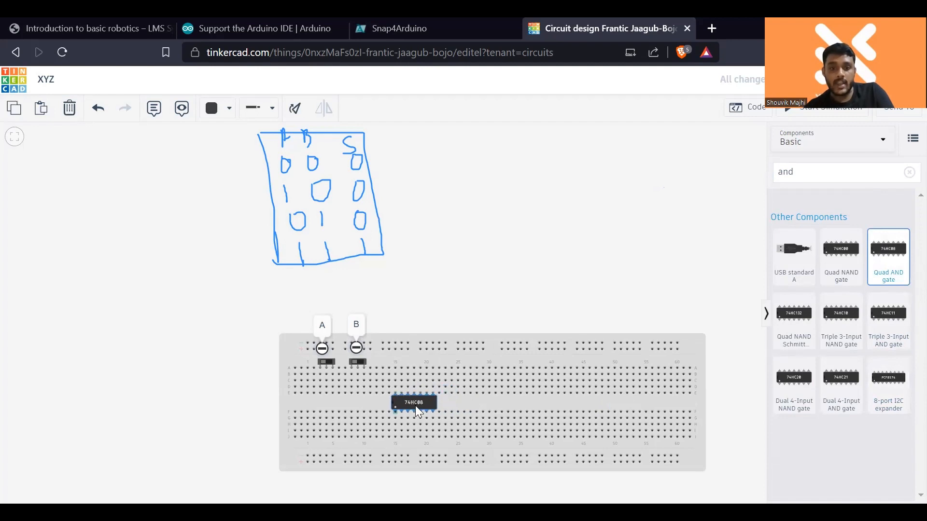
pyautogui.click(498, 306)
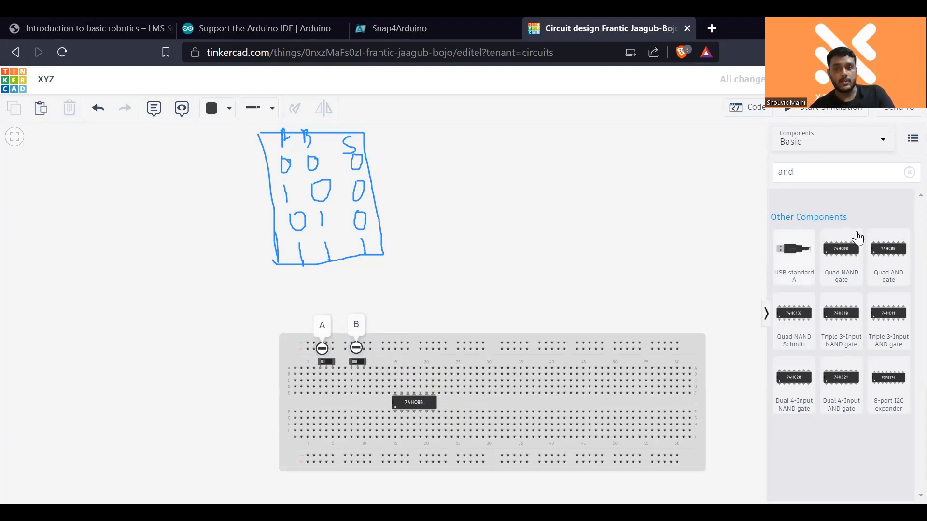
# - Clear the component search and place a 9V battery in the empty area above the breadboard
pyautogui.click(909, 172)
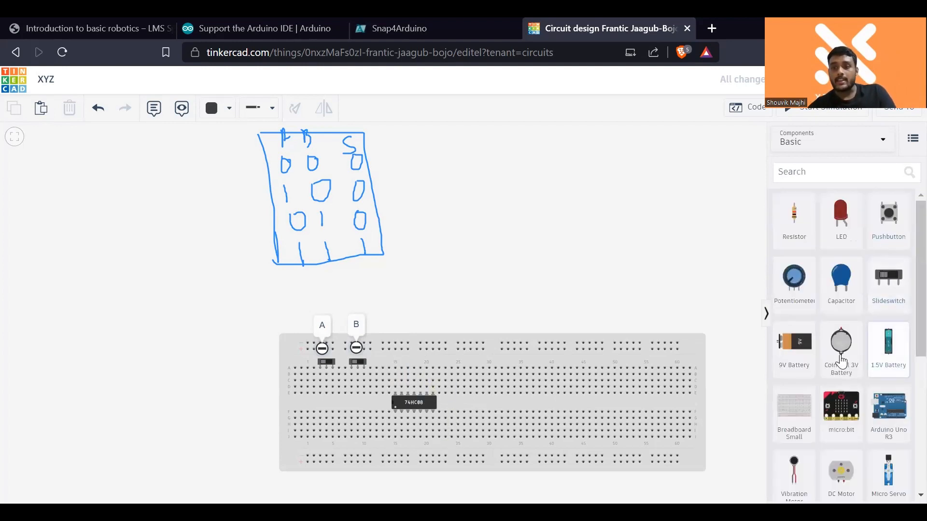
pyautogui.moveTo(794, 343); pyautogui.dragTo(561, 237)
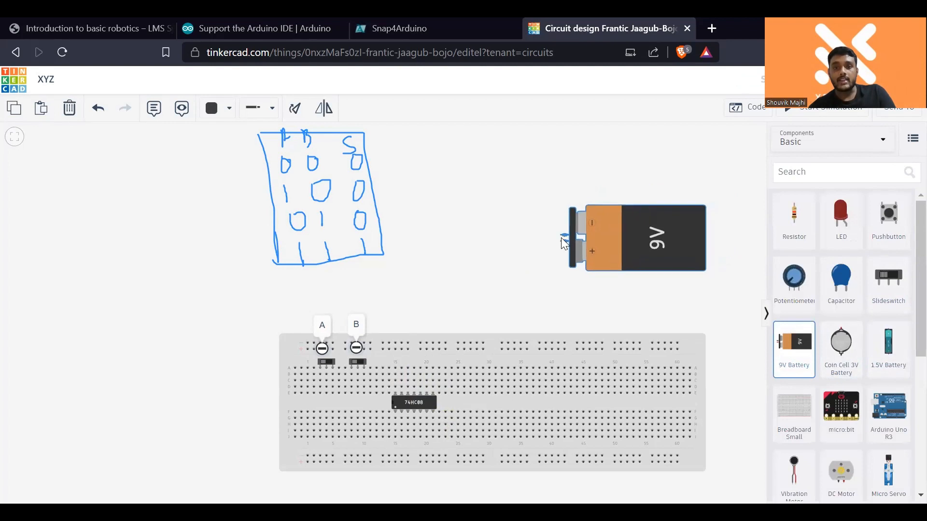
# - Run a wire from the 9V battery's positive terminal to the right end of the breadboard's upper positive rail
pyautogui.click(601, 272)
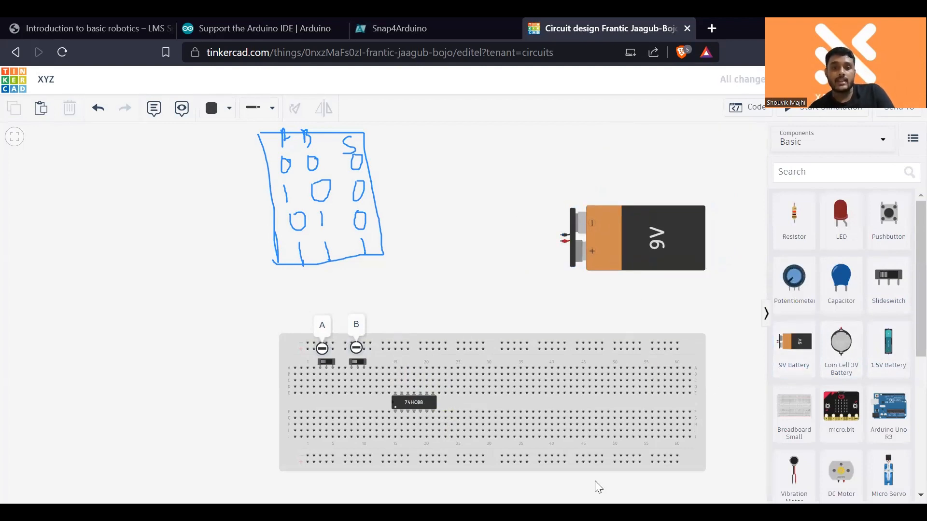
pyautogui.click(561, 242)
pyautogui.click(616, 355)
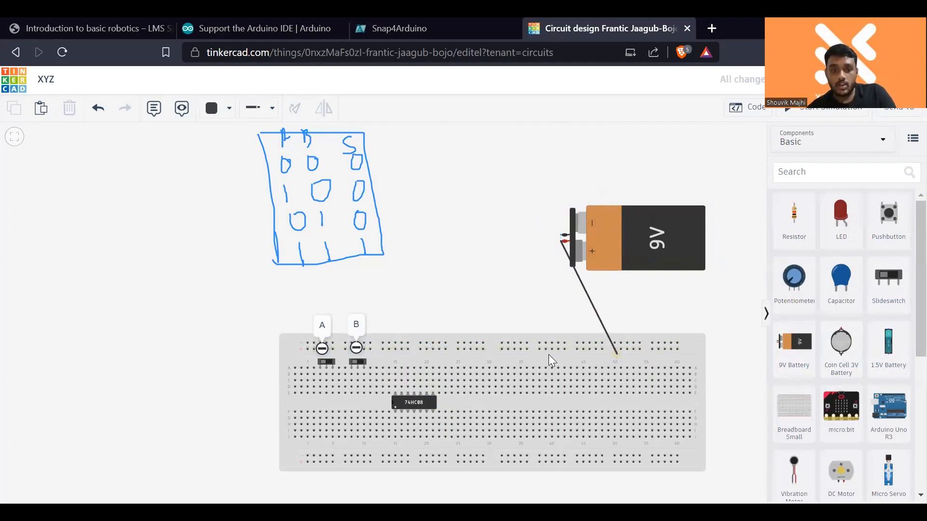
pyautogui.click(677, 349)
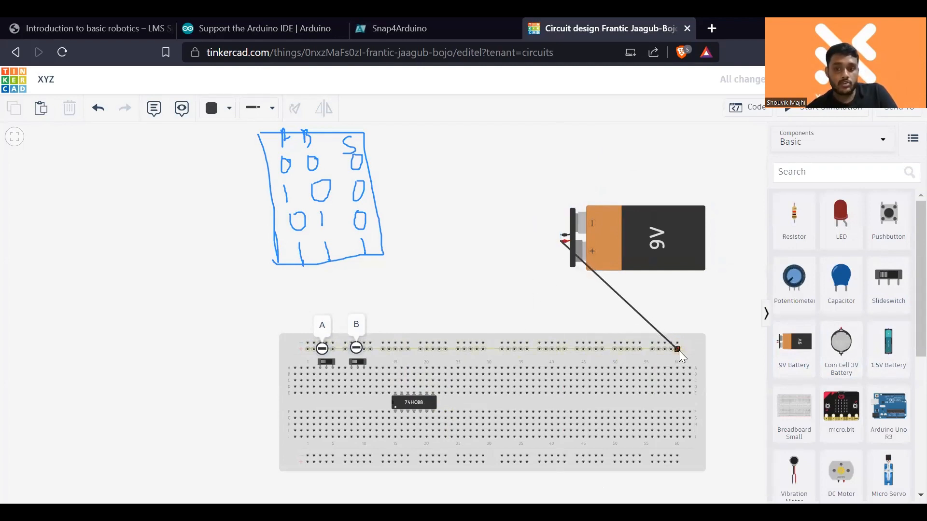
pyautogui.moveTo(679, 351)
pyautogui.mouseDown()
pyautogui.moveTo(556, 306)
pyautogui.moveTo(683, 354)
pyautogui.moveTo(676, 350)
pyautogui.mouseUp()
pyautogui.click(677, 350)
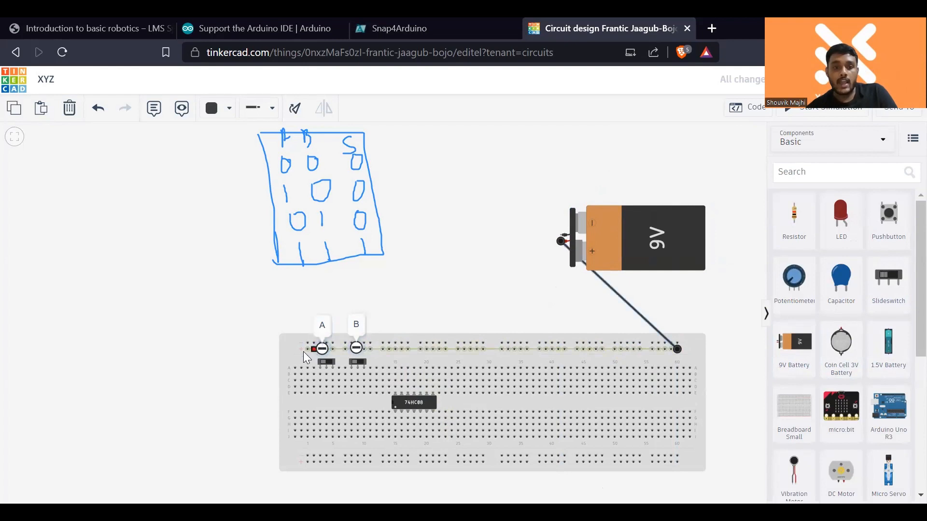
# - Wire the battery's negative terminal and the 74HC08's ground pin in column 21 to the breadboard's upper negative rail
pyautogui.click(562, 238)
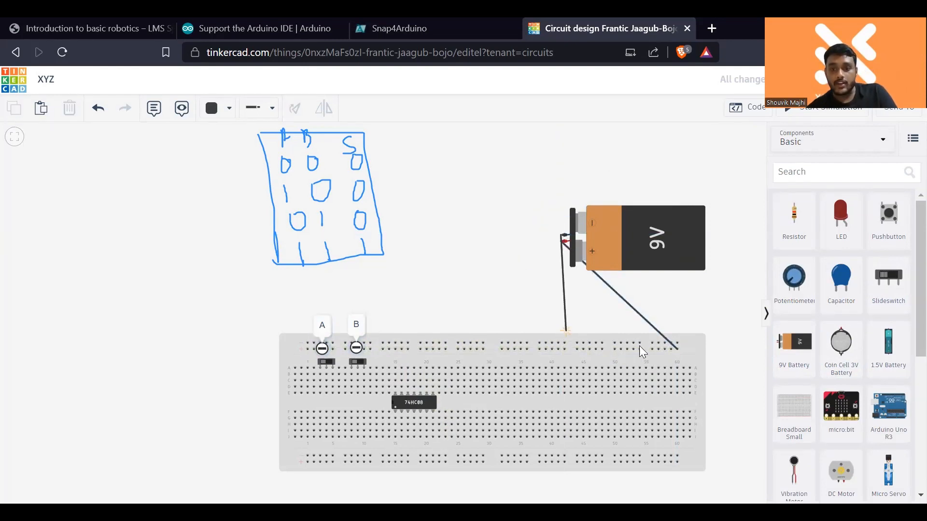
pyautogui.click(659, 343)
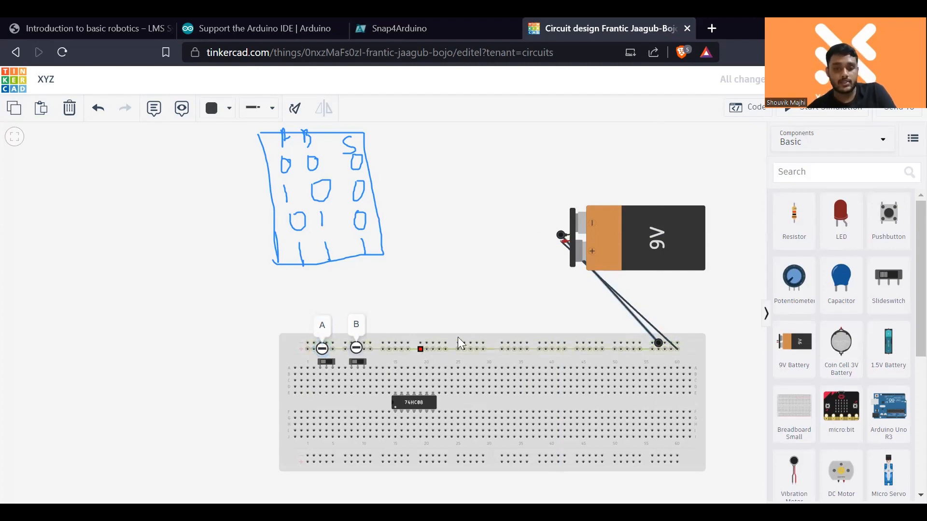
pyautogui.click(491, 304)
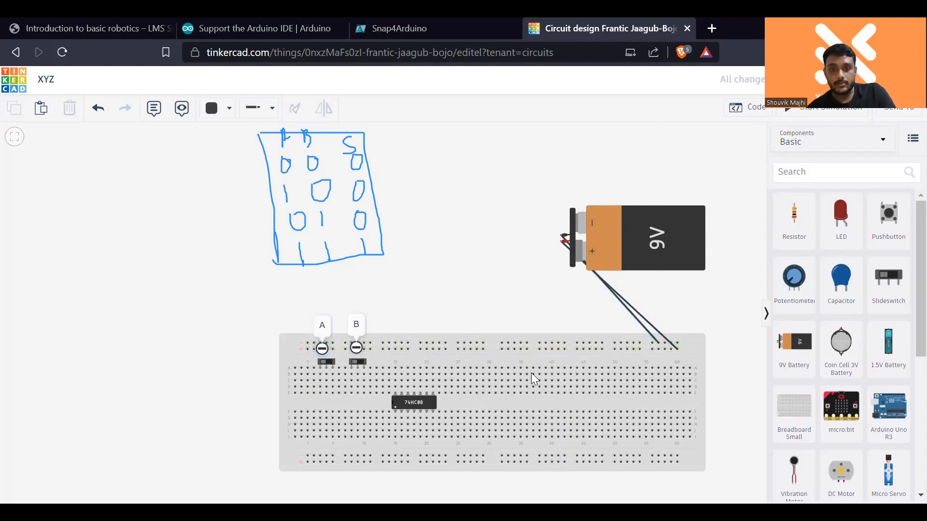
pyautogui.click(433, 412)
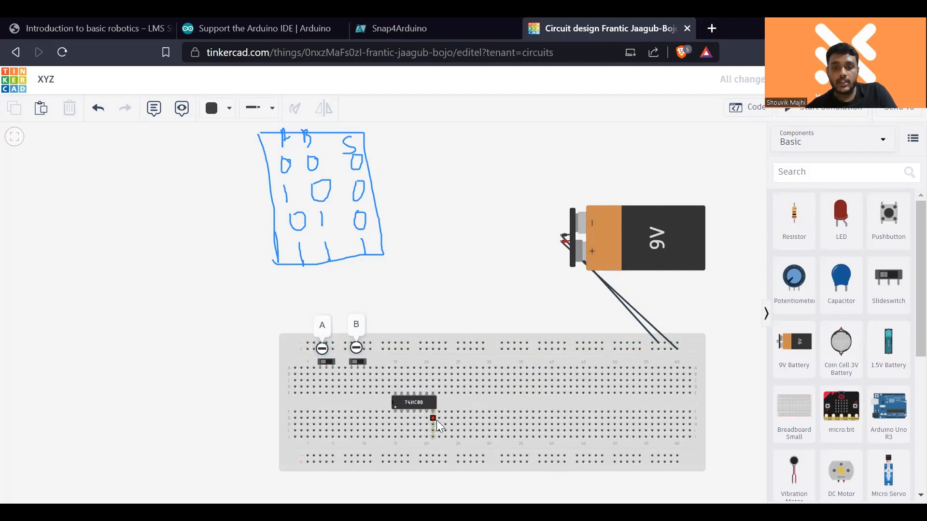
pyautogui.click(639, 343)
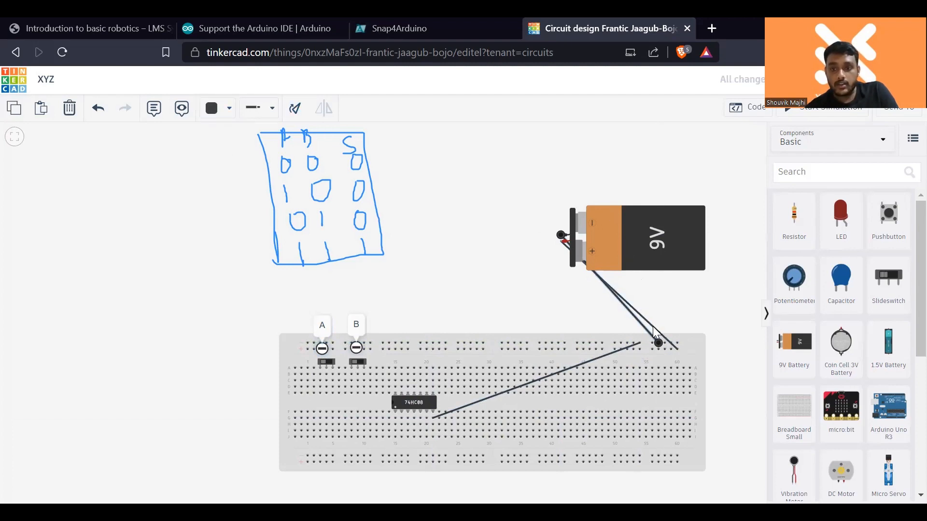
# - Colour the battery's positive wire red and run a red wire from the 74HC08's power pin in column 15 to the upper positive rail
pyautogui.click(611, 289)
pyautogui.click(219, 108)
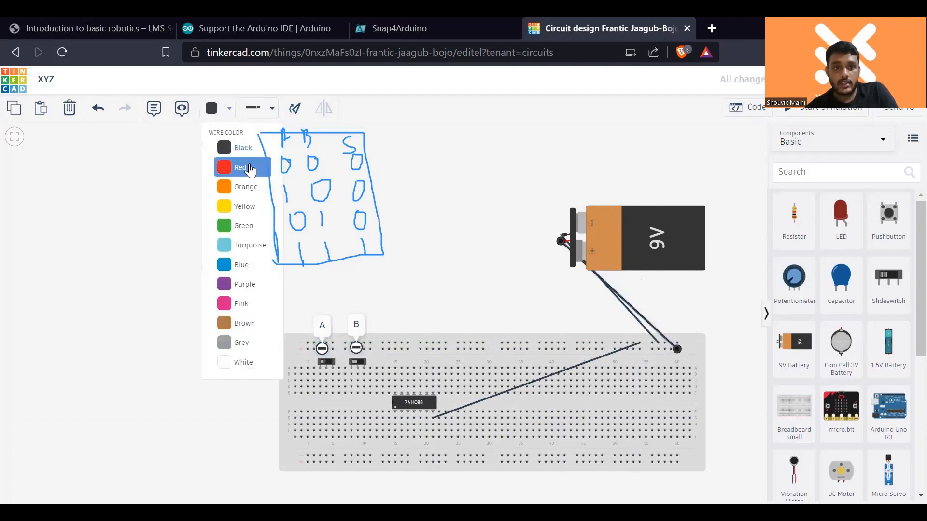
pyautogui.click(236, 160)
pyautogui.click(565, 277)
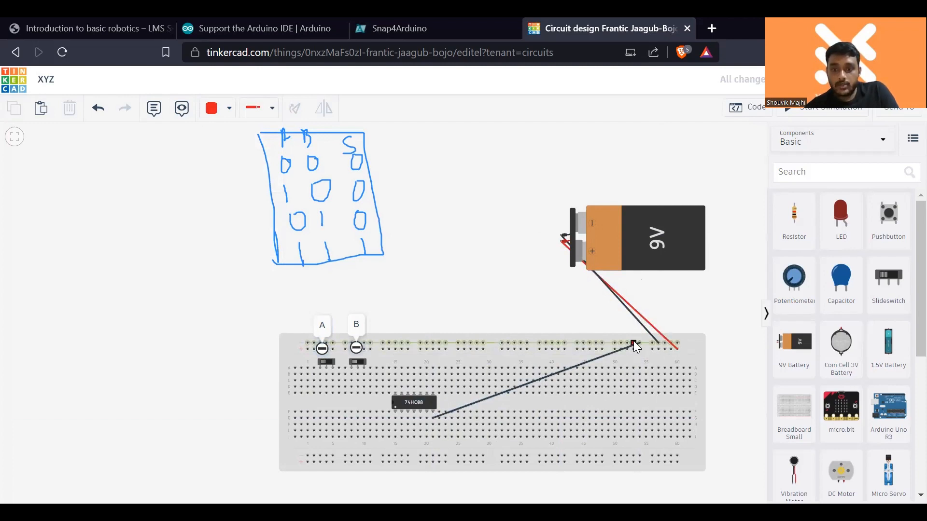
pyautogui.click(395, 394)
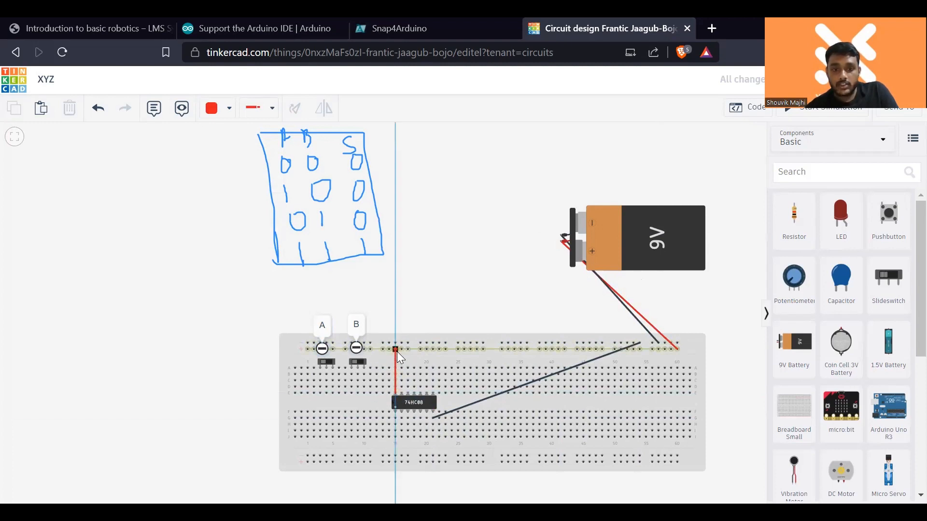
pyautogui.click(396, 350)
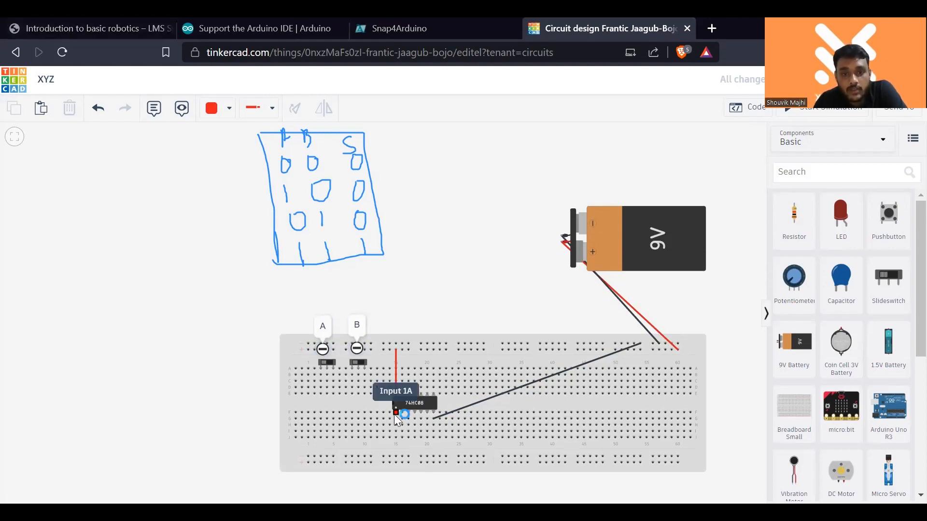
# - Wire slideswitch A's middle terminal to the 74HC08's Input 1A in column 15 and colour the wire blue
pyautogui.click(327, 395)
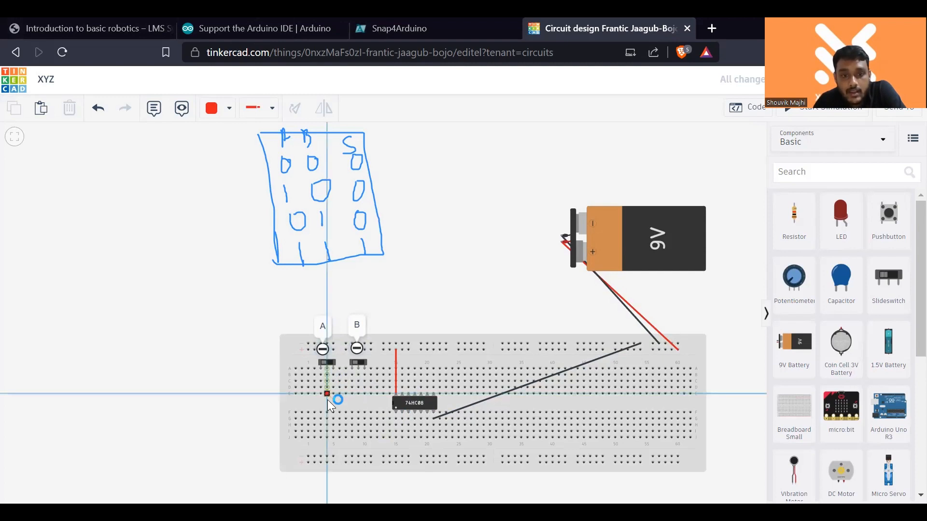
pyautogui.click(397, 420)
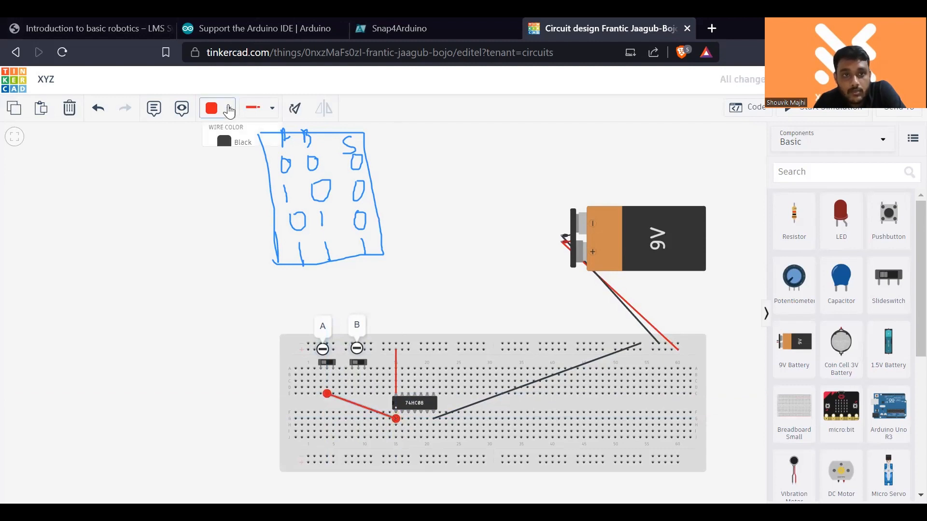
pyautogui.click(230, 108)
pyautogui.click(241, 266)
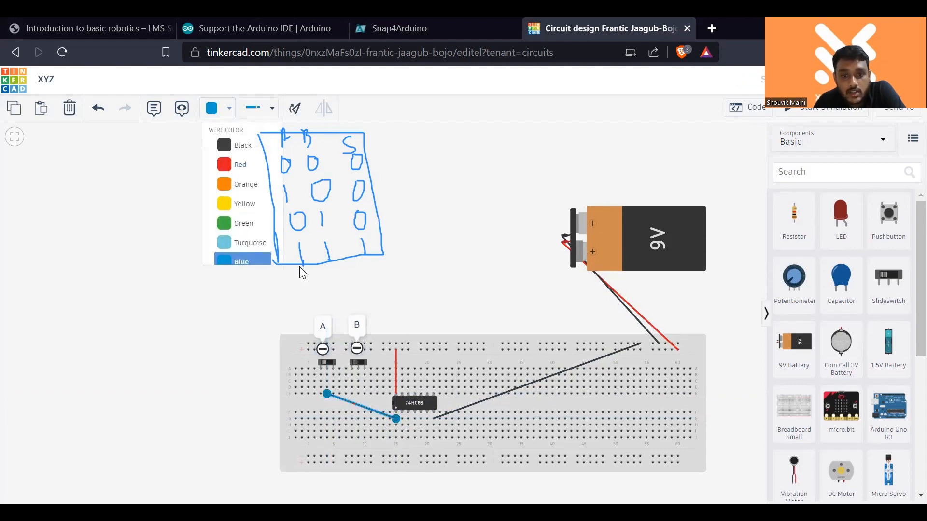
pyautogui.click(431, 310)
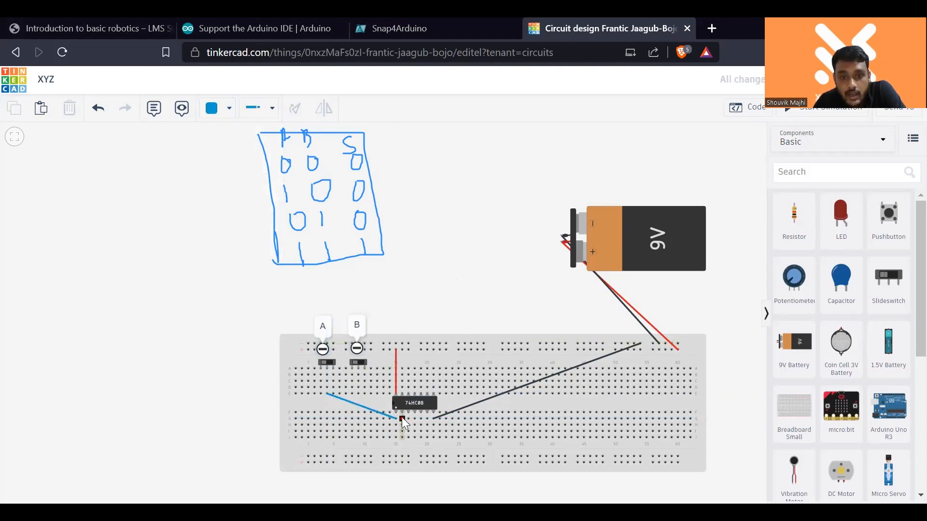
# - Wire slideswitch B's middle terminal to the 74HC08's second input pin in column 16 and colour the wire green
pyautogui.click(358, 393)
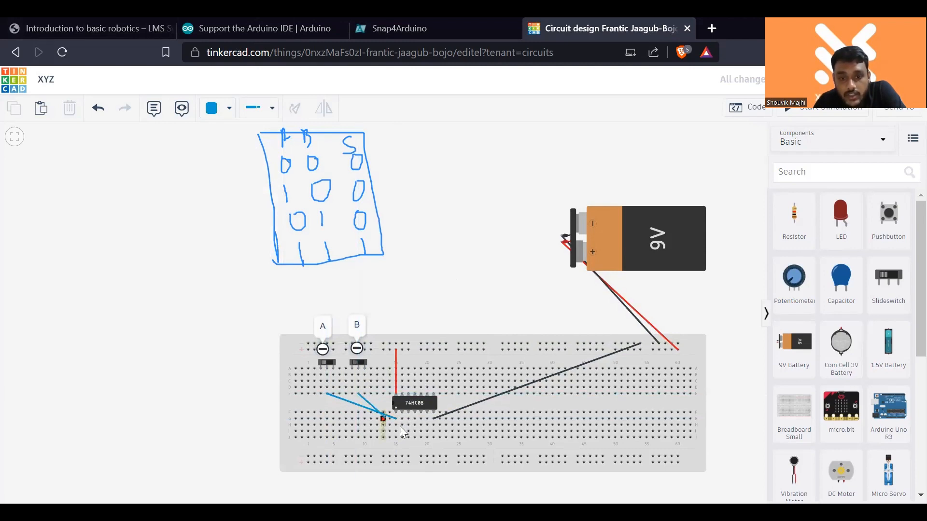
pyautogui.click(403, 429)
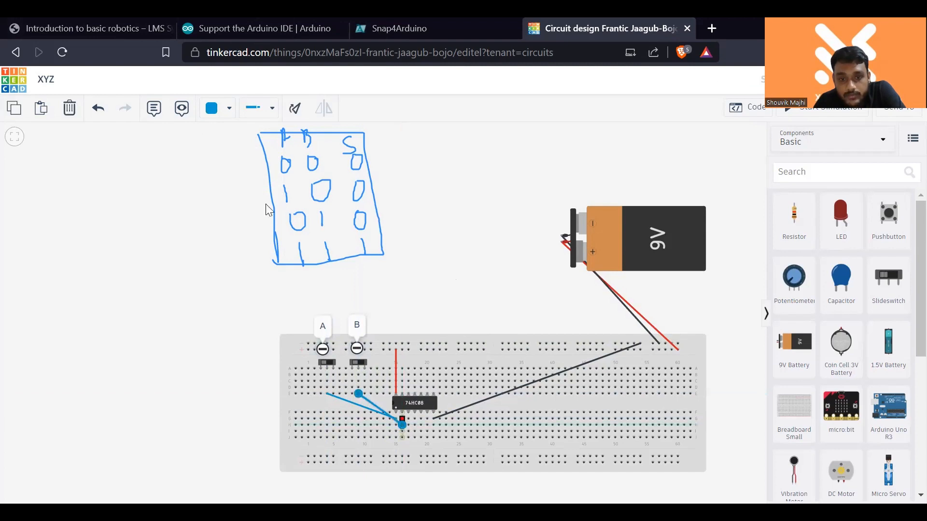
pyautogui.click(226, 116)
pyautogui.click(236, 223)
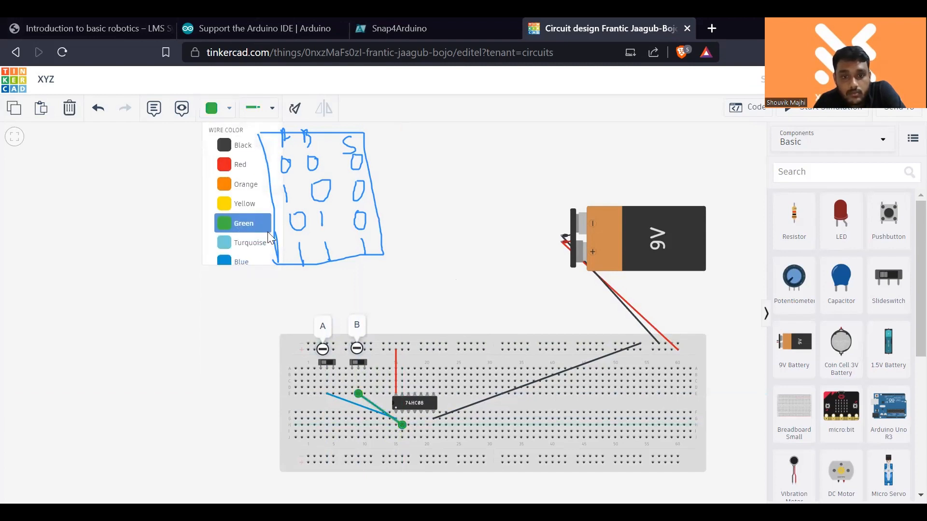
pyautogui.click(419, 265)
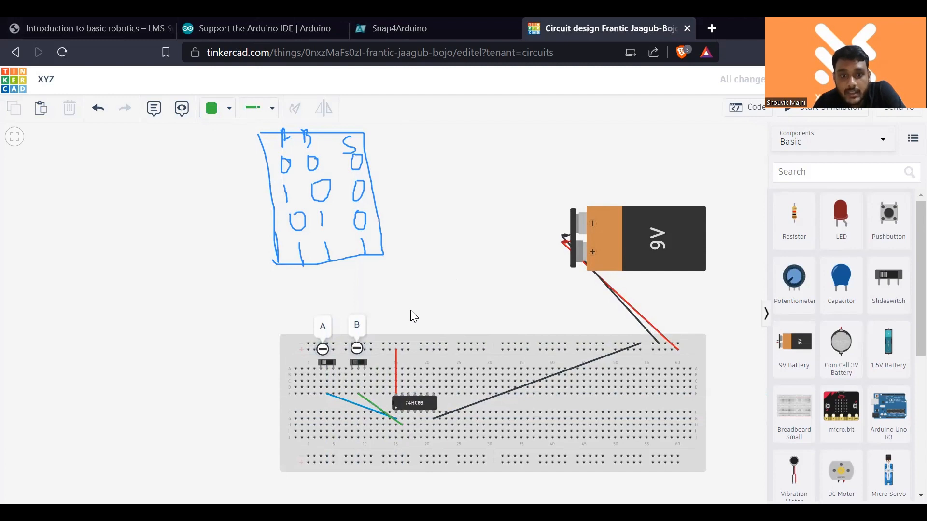
# - Connect the upper positive rail to Terminal 1 of slideswitch A and colour the wire red
pyautogui.click(308, 351)
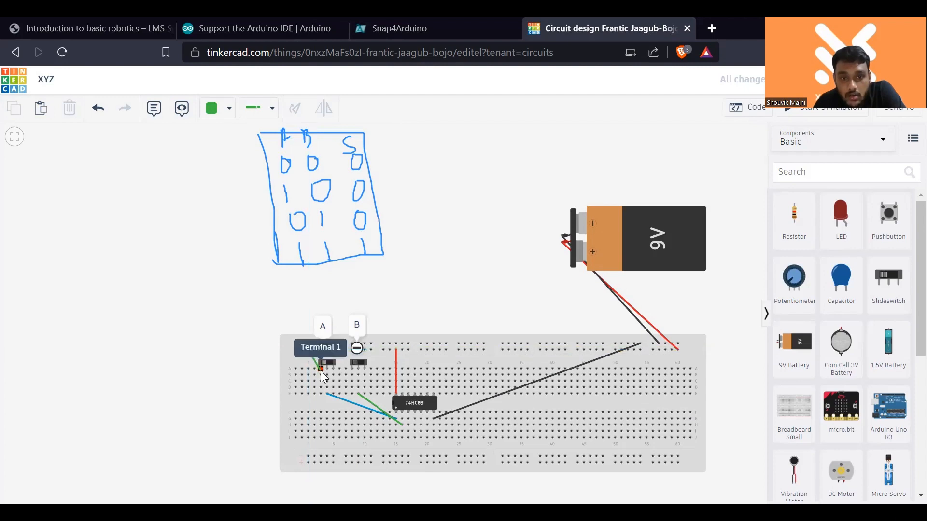
pyautogui.click(321, 371)
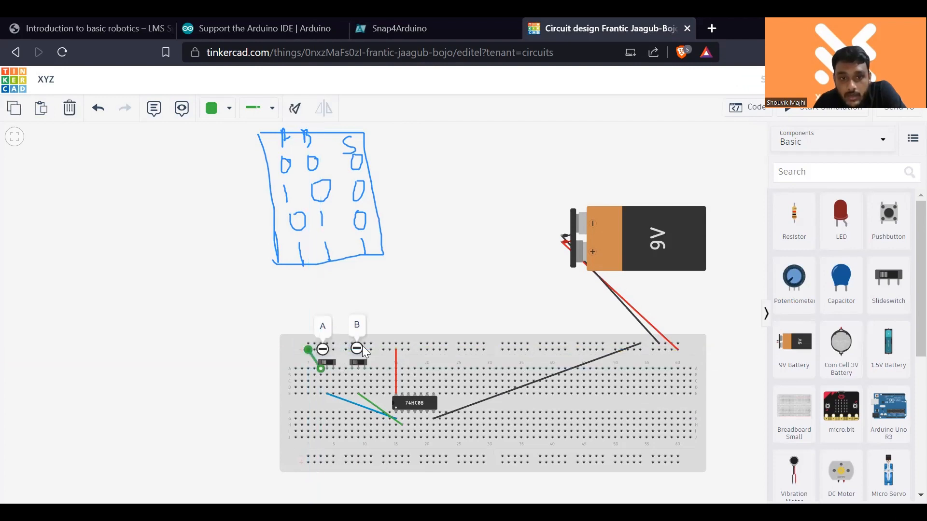
pyautogui.click(227, 116)
pyautogui.click(233, 164)
pyautogui.click(426, 279)
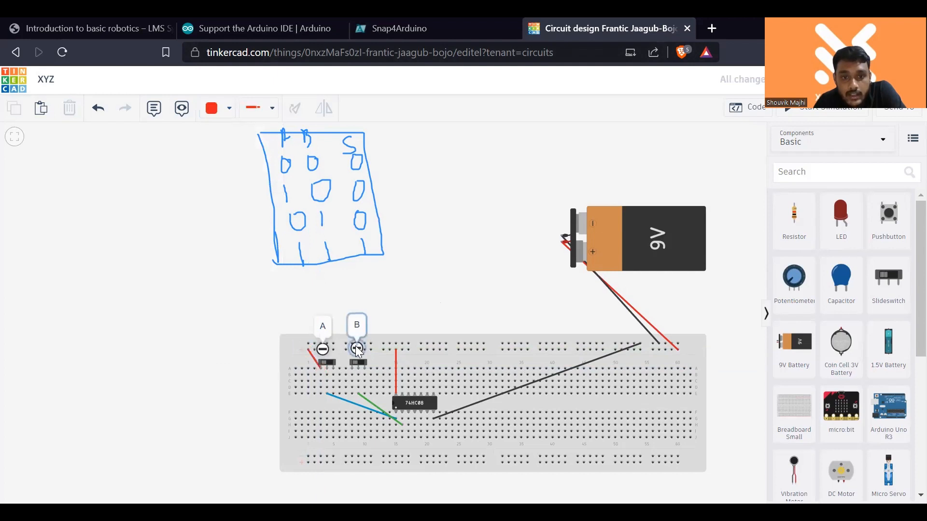
# - Connect the upper positive rail to Terminal 1 of slideswitch B with a red wire
pyautogui.click(347, 350)
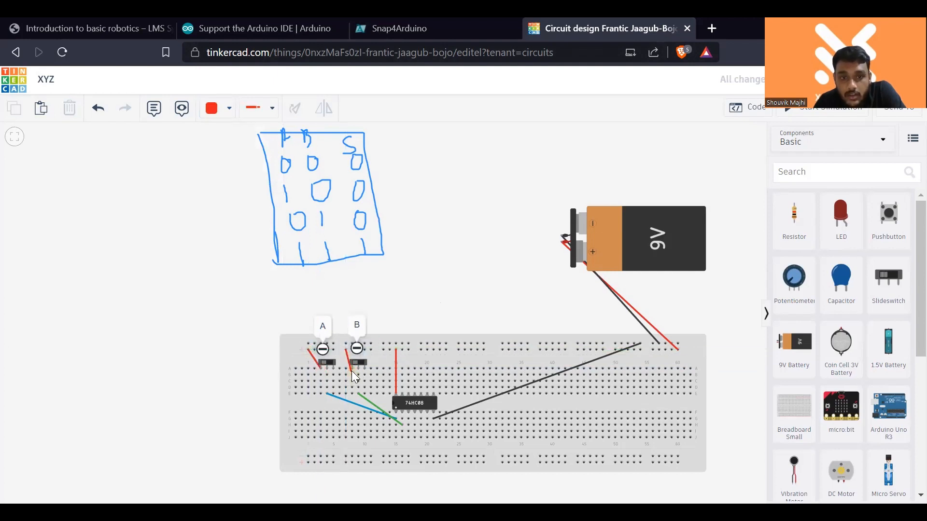
pyautogui.click(351, 369)
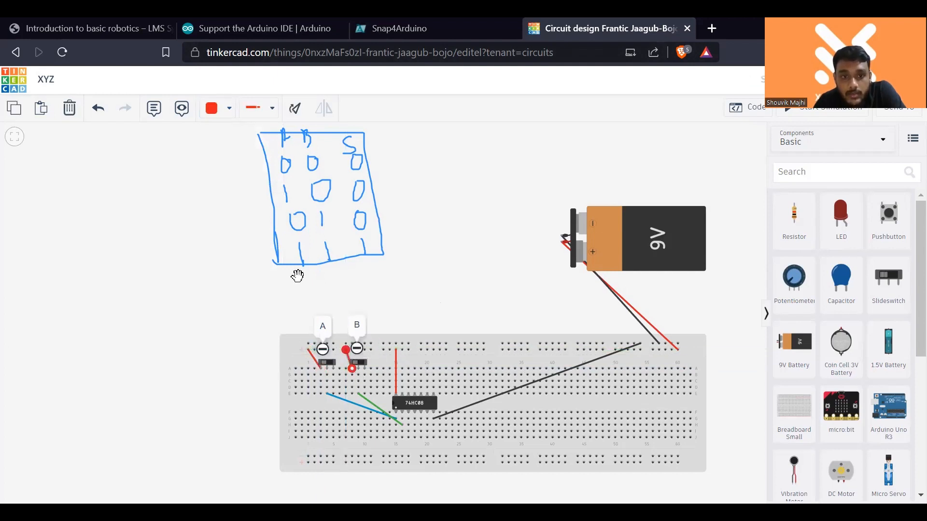
pyautogui.click(516, 263)
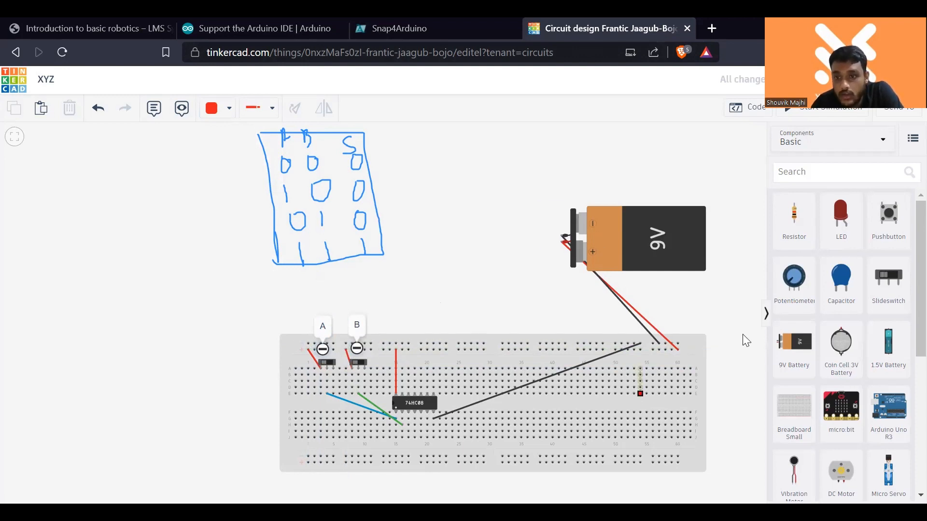
# - Place an LED in row E at columns 53 and 54 and connect column 53 to the upper negative rail with a black wire
pyautogui.moveTo(829, 224); pyautogui.dragTo(645, 388)
pyautogui.click(697, 328)
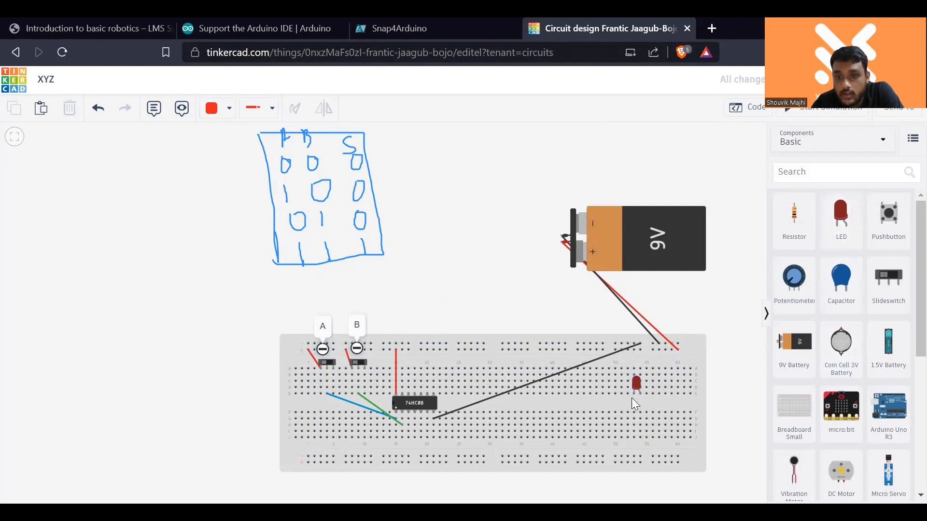
pyautogui.click(634, 369)
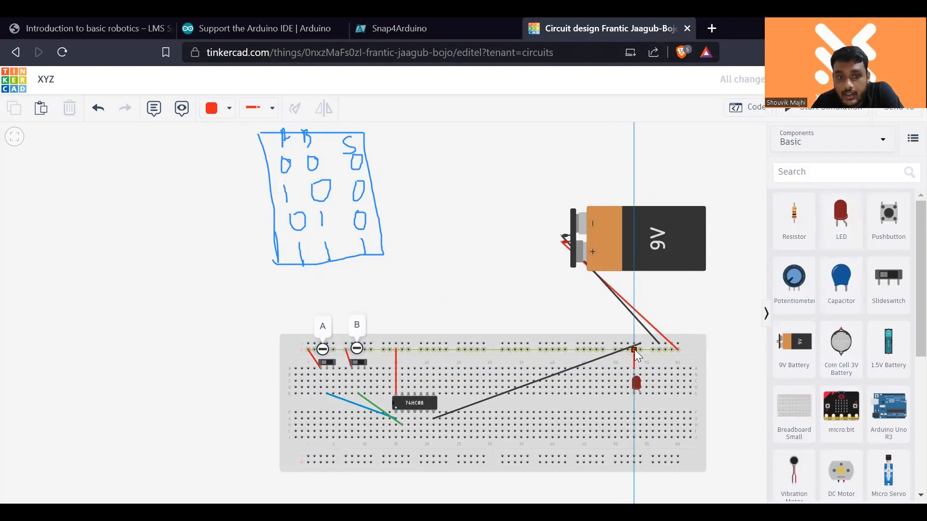
pyautogui.click(634, 344)
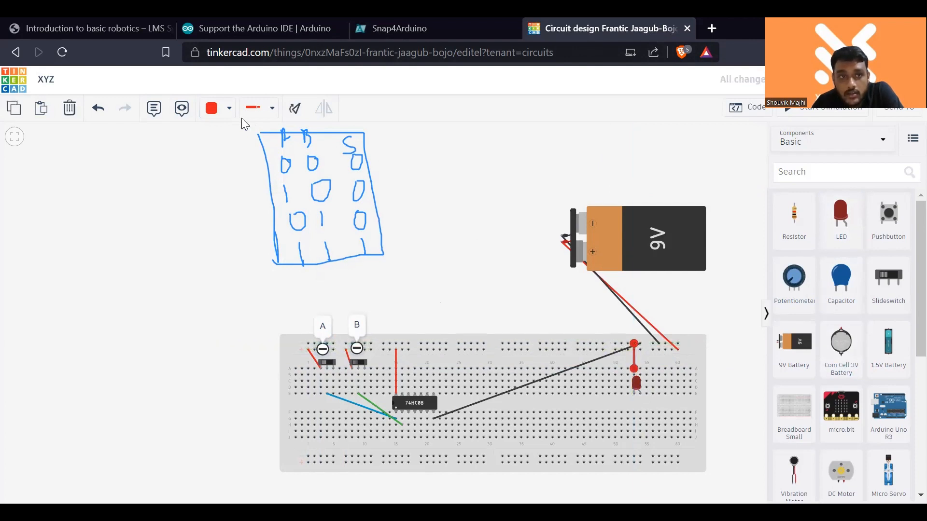
pyautogui.click(229, 108)
pyautogui.click(238, 147)
pyautogui.click(675, 290)
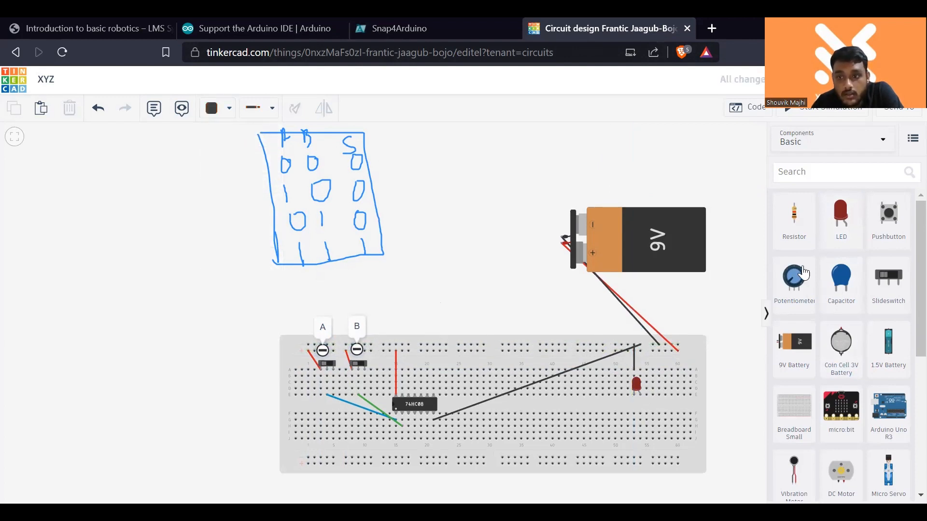
# - Place a 1 kΩ resistor in column 54 below the LED and connect the 74HC08's Output 1 to it with an orange wire
pyautogui.moveTo(794, 218); pyautogui.dragTo(641, 407)
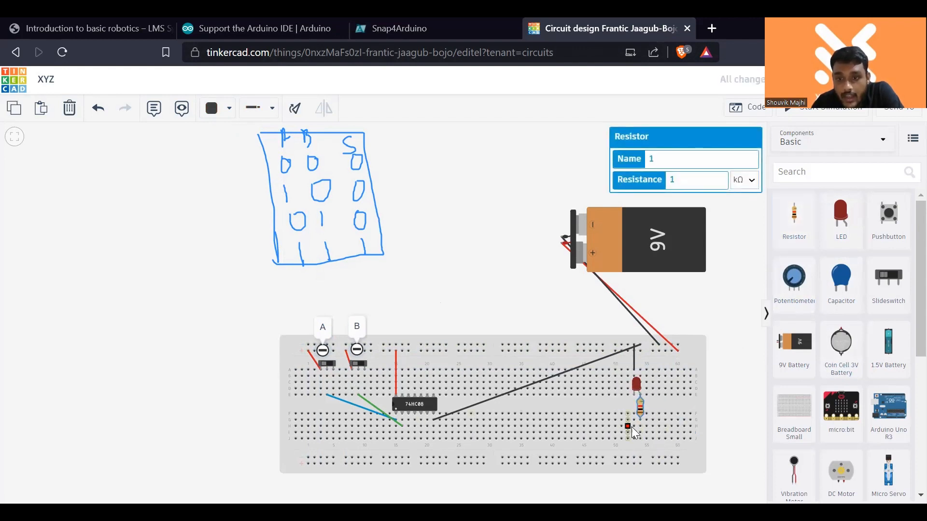
pyautogui.click(409, 416)
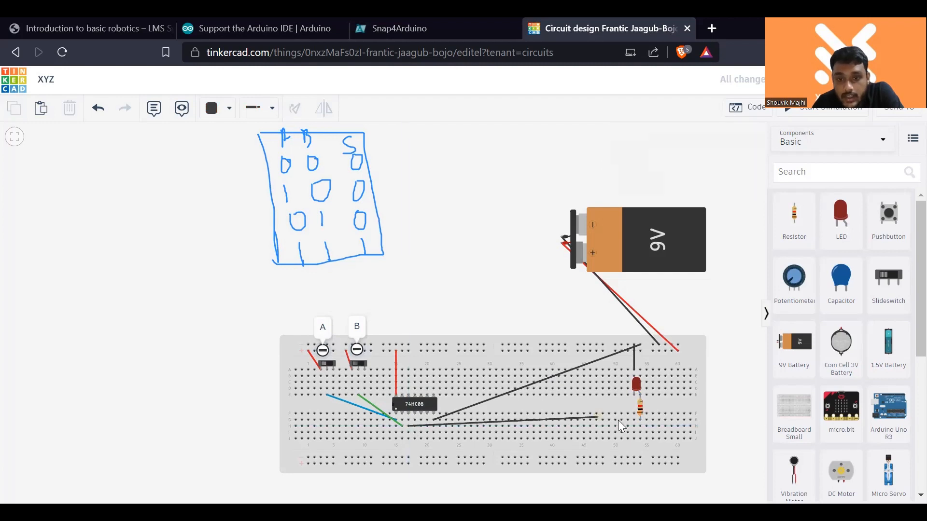
pyautogui.click(640, 426)
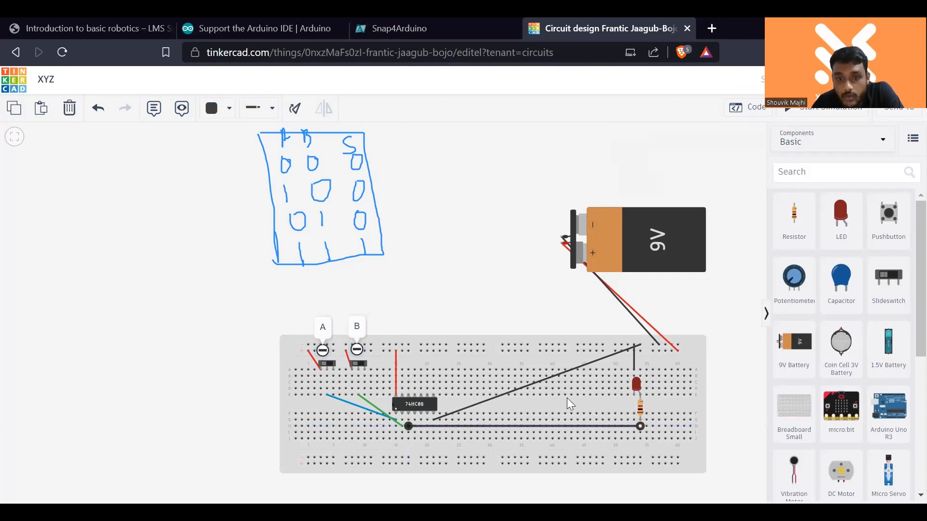
pyautogui.click(212, 109)
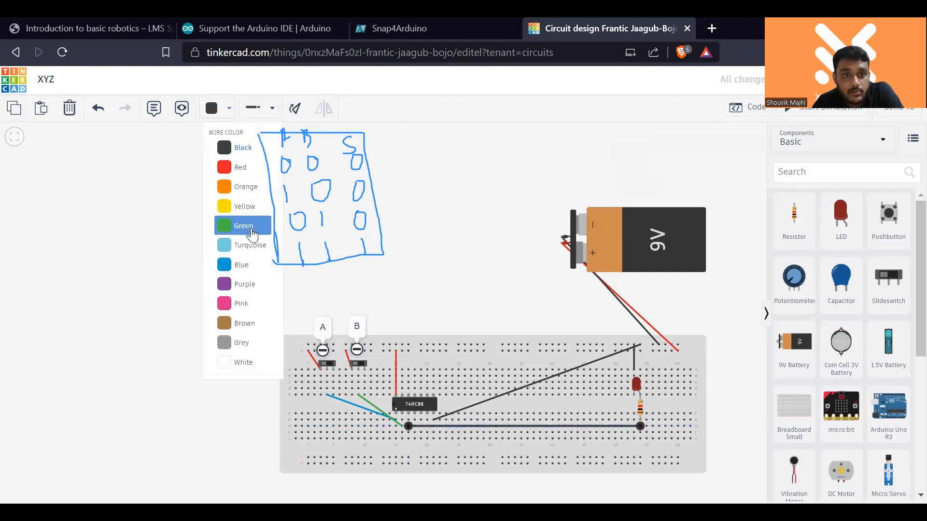
pyautogui.click(243, 187)
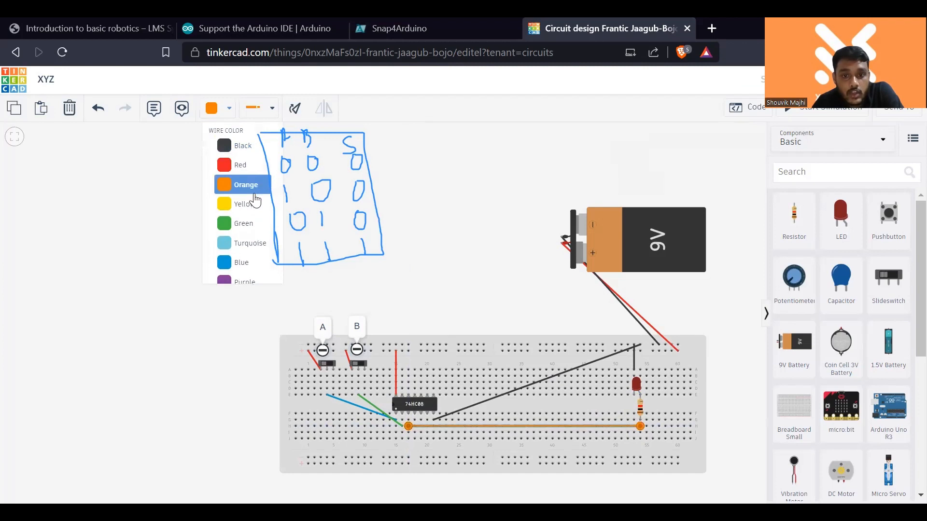
pyautogui.click(435, 213)
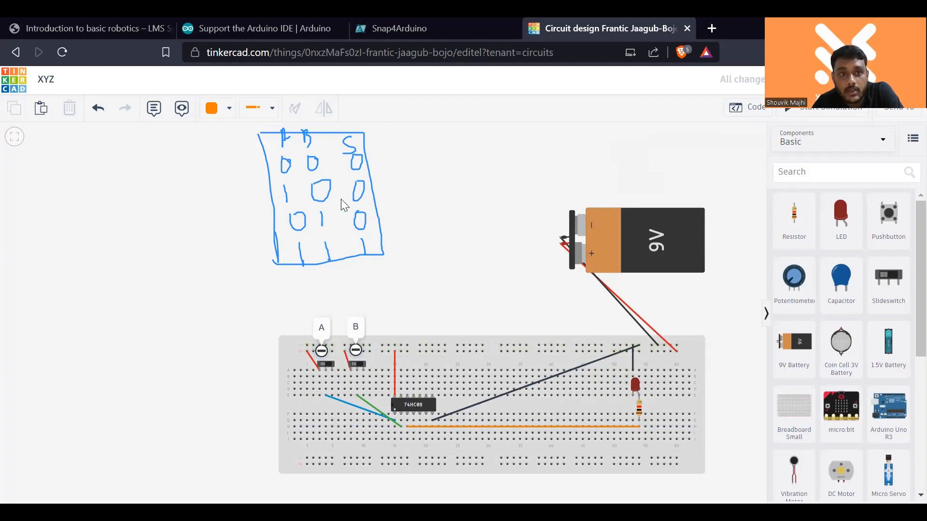
# - Simulate the battery-powered circuit, toggle slideswitches B and A, and stop the simulation
pyautogui.click(781, 112)
pyautogui.click(358, 366)
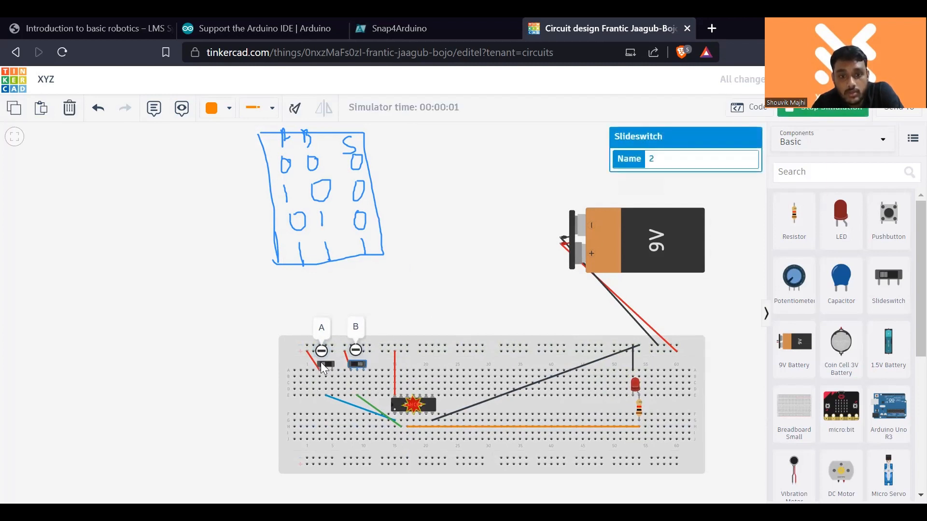
pyautogui.click(327, 365)
pyautogui.click(801, 115)
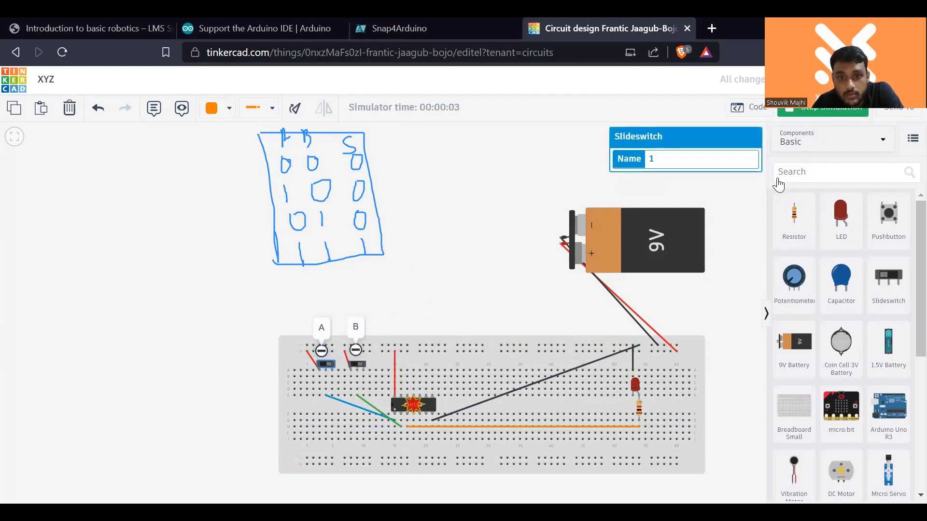
# - Delete the 9V battery, search the components for "power", and place a Power Supply above the breadboard
pyautogui.click(674, 247)
pyautogui.press('Delete')
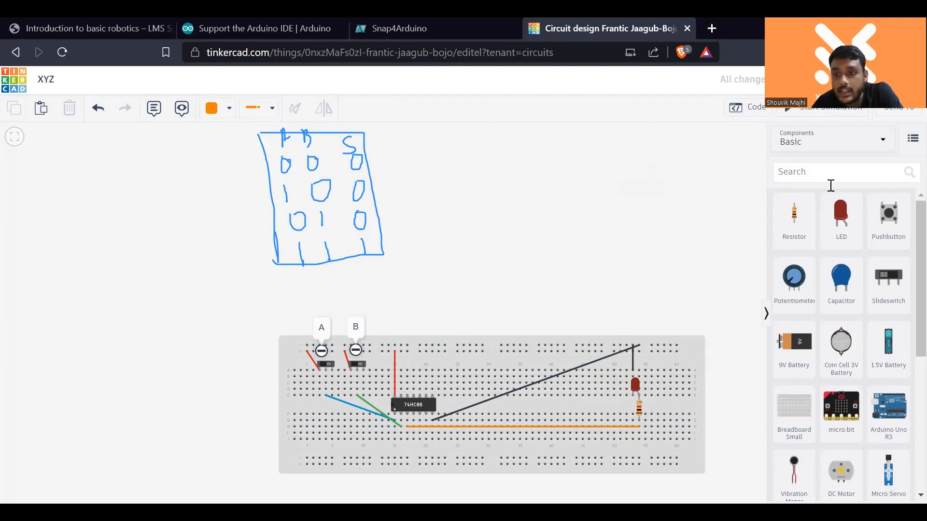
pyautogui.scroll(-4, 818, 331)
pyautogui.scroll(-1, 842, 439)
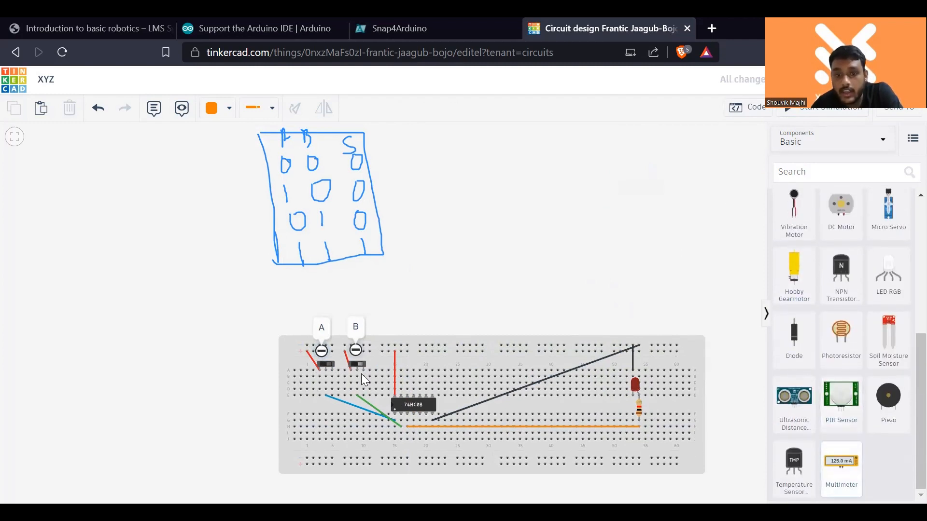
pyautogui.scroll(5, 841, 415)
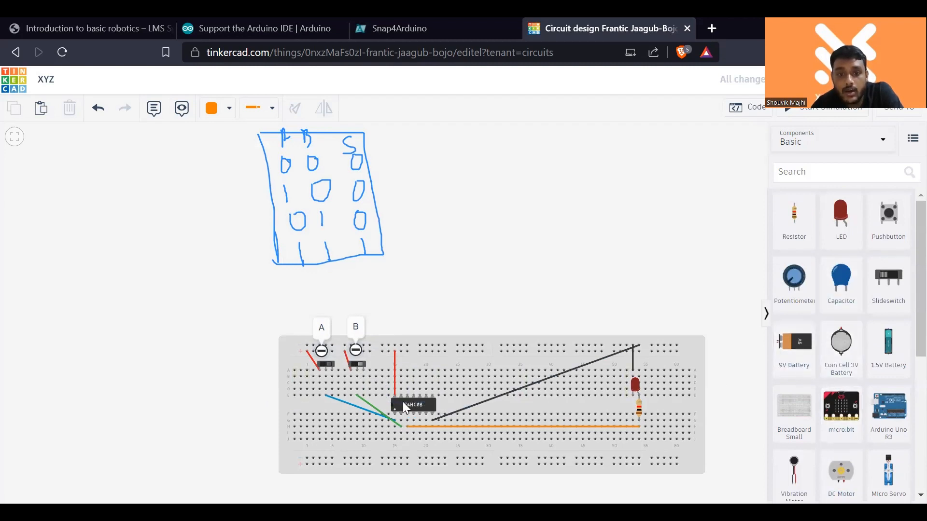
pyautogui.scroll(-5, 864, 396)
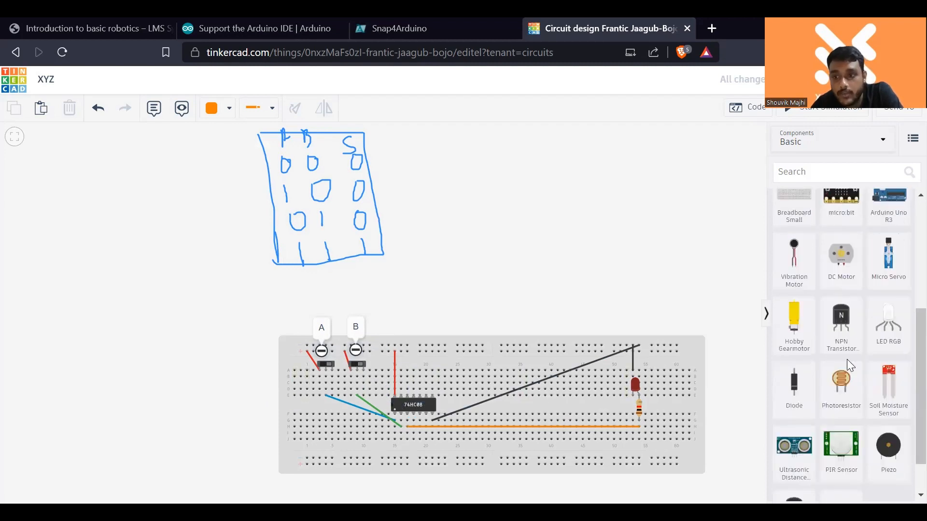
pyautogui.scroll(5, 892, 445)
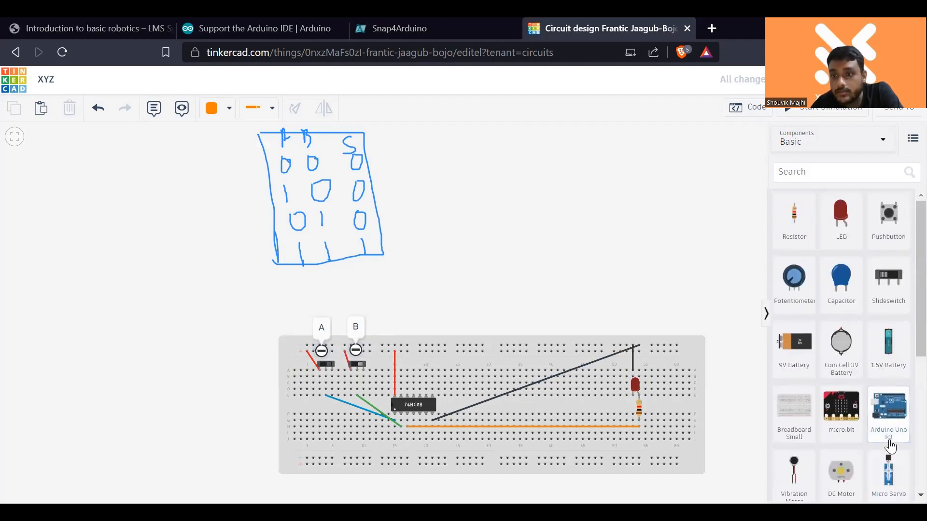
pyautogui.click(831, 173)
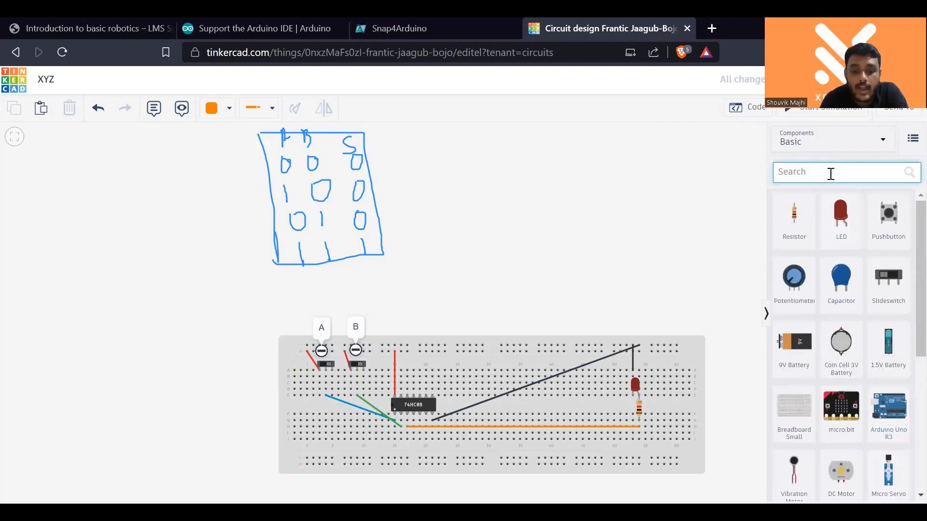
pyautogui.write('powe')
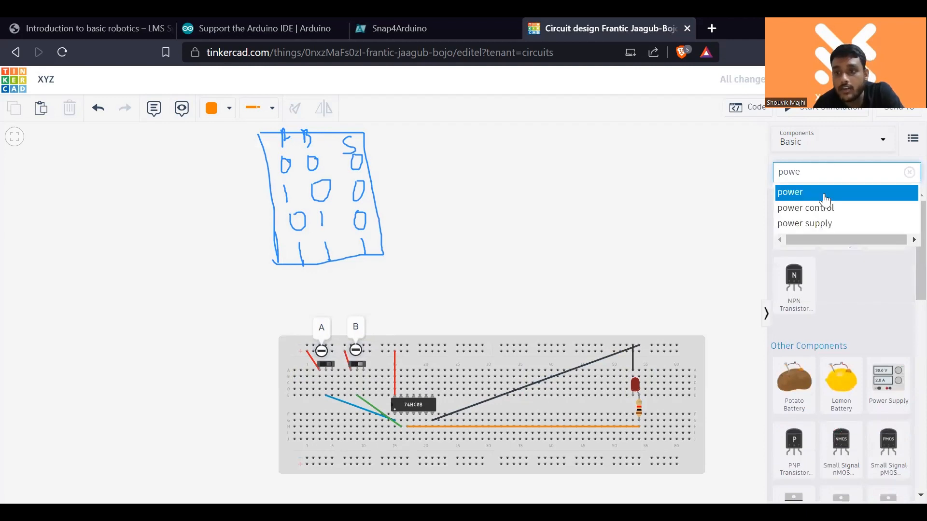
pyautogui.click(825, 193)
pyautogui.moveTo(888, 382); pyautogui.dragTo(529, 255)
pyautogui.click(621, 268)
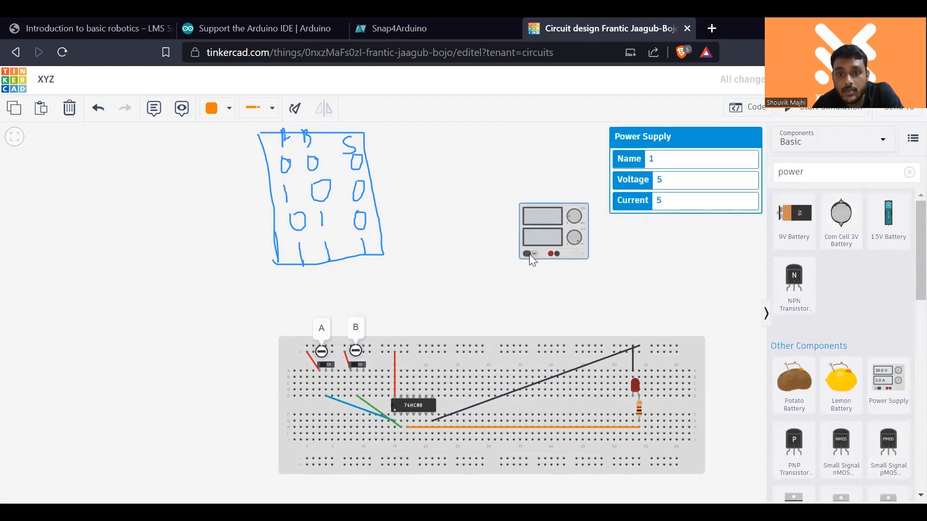
# - Connect the power supply's positive terminal to the upper positive rail and colour the wire red
pyautogui.click(550, 254)
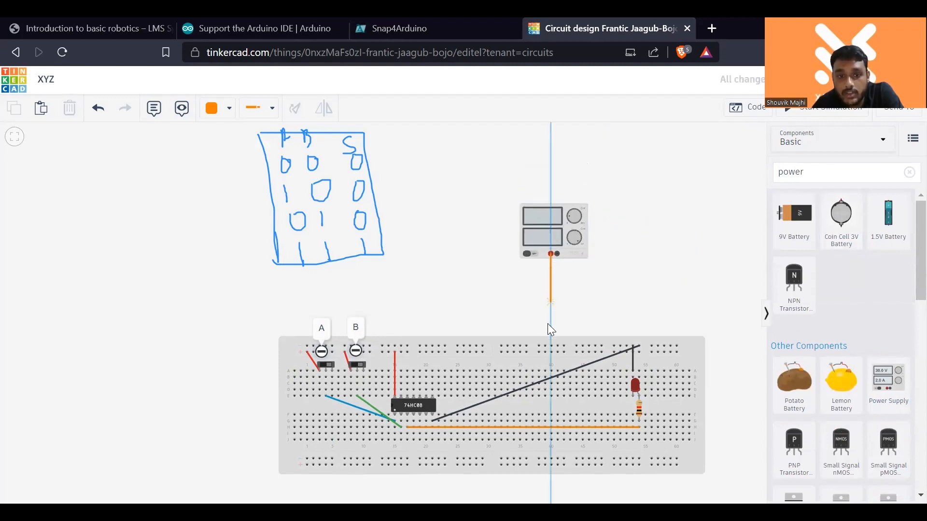
pyautogui.click(547, 351)
pyautogui.moveTo(550, 351); pyautogui.dragTo(551, 351)
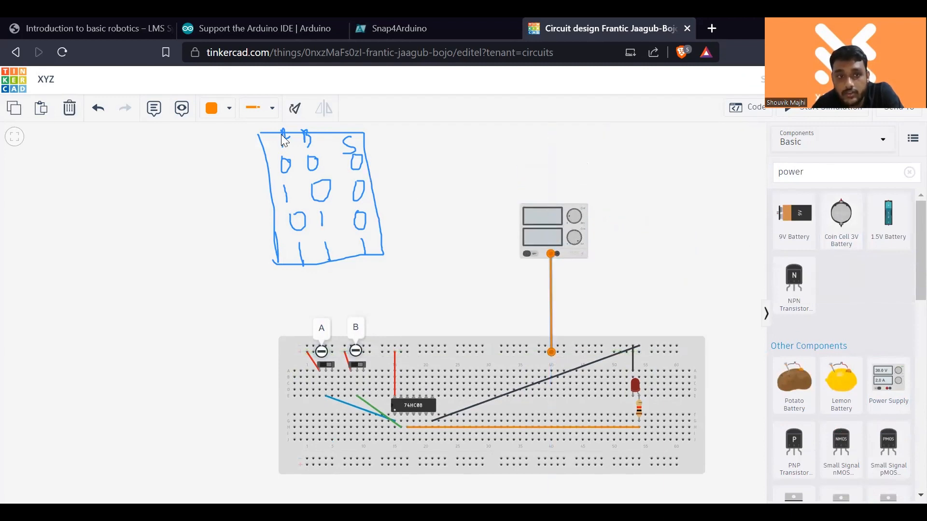
pyautogui.click(214, 109)
pyautogui.click(237, 165)
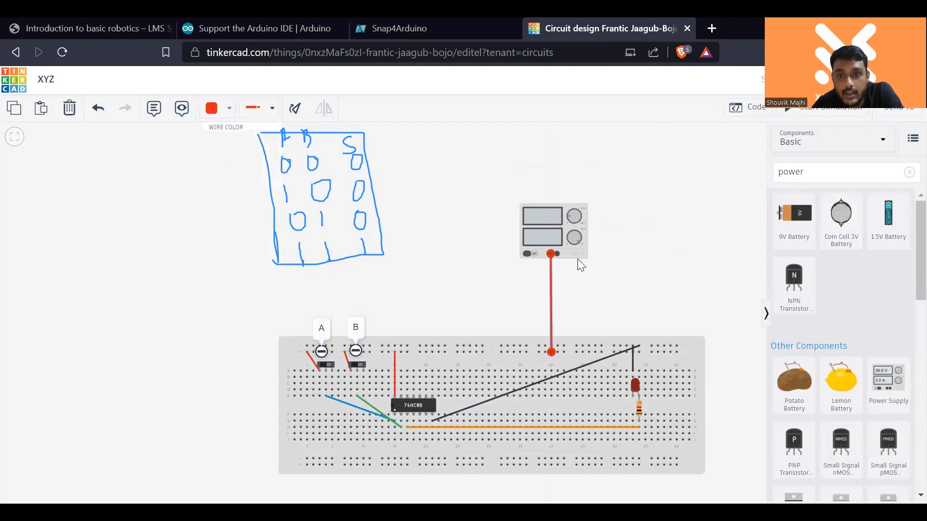
# - Connect the power supply's negative terminal to the upper negative rail and colour the wire black
pyautogui.click(555, 254)
pyautogui.click(555, 346)
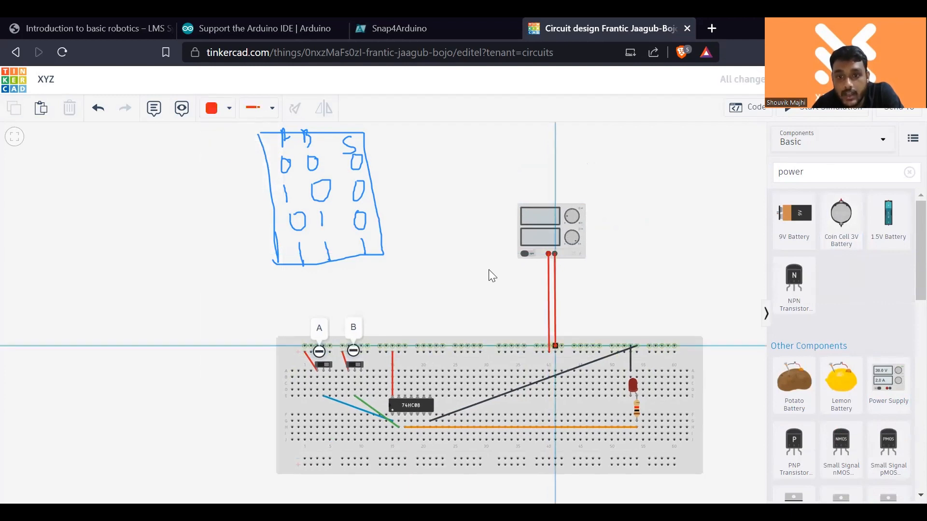
pyautogui.click(214, 109)
pyautogui.click(232, 149)
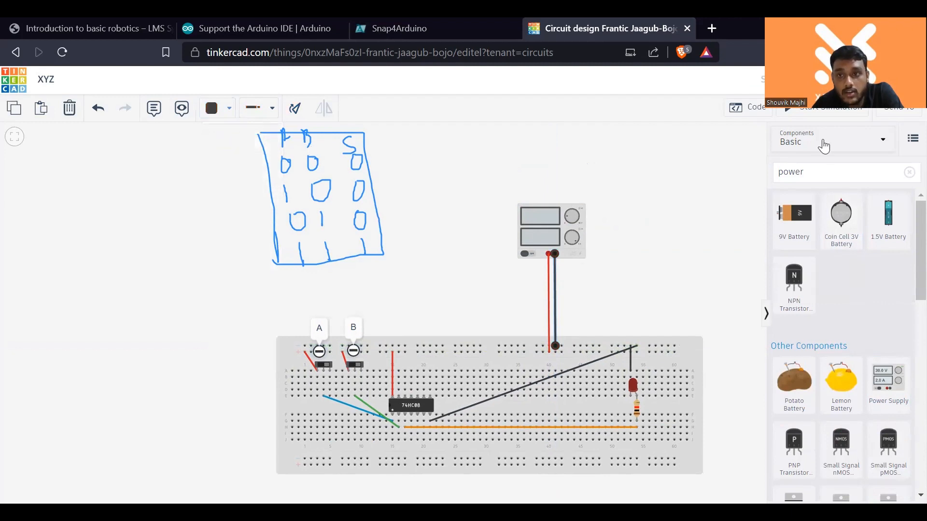
# - Check the power supply's voltage and current settings
pyautogui.click(540, 231)
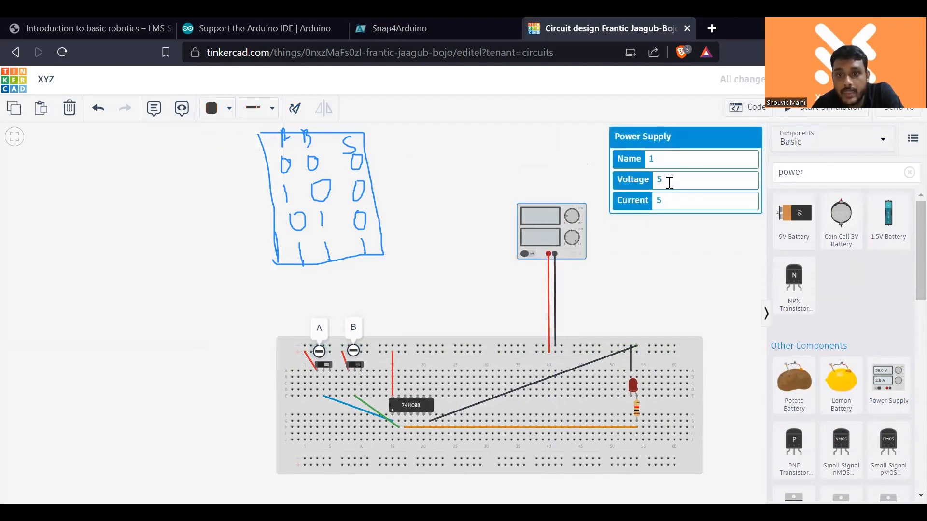
pyautogui.click(674, 206)
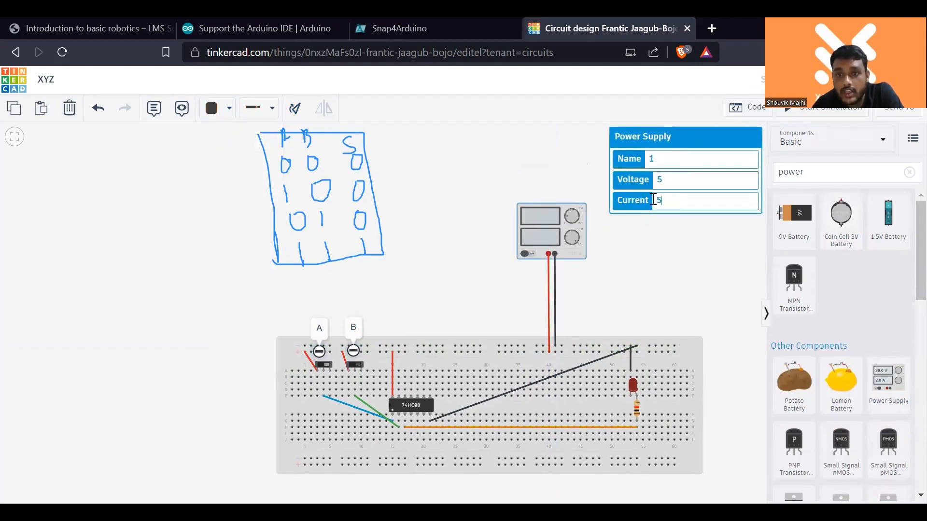
pyautogui.click(560, 173)
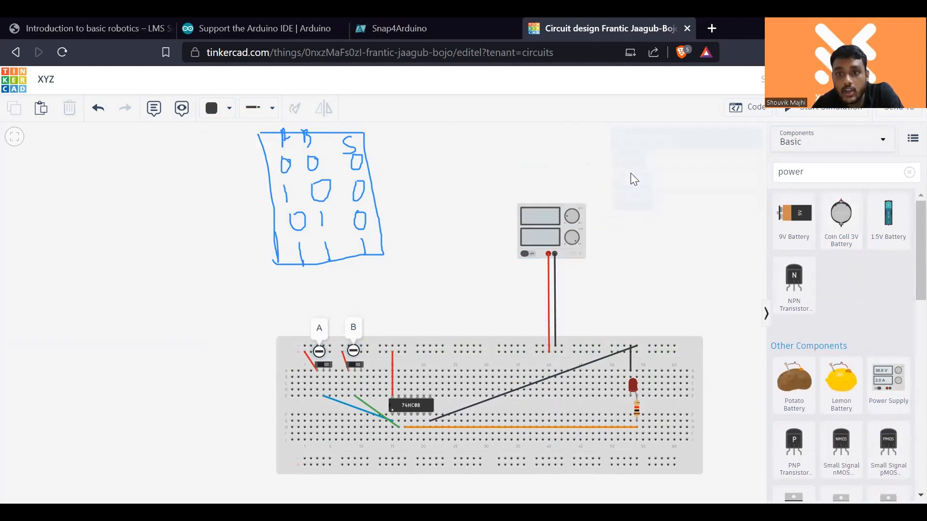
pyautogui.click(526, 226)
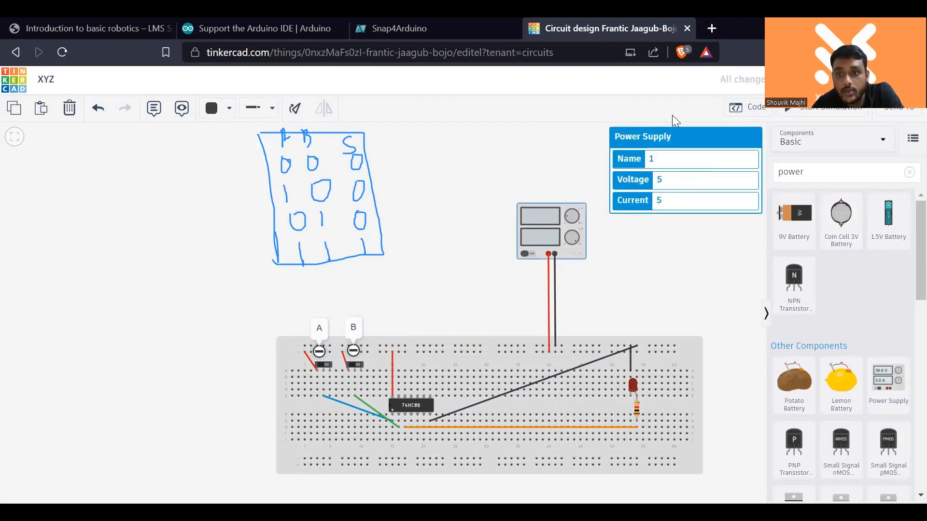
# - Simulate the AND circuit and toggle slideswitches A and B through their input combinations to check the LED
pyautogui.click(811, 110)
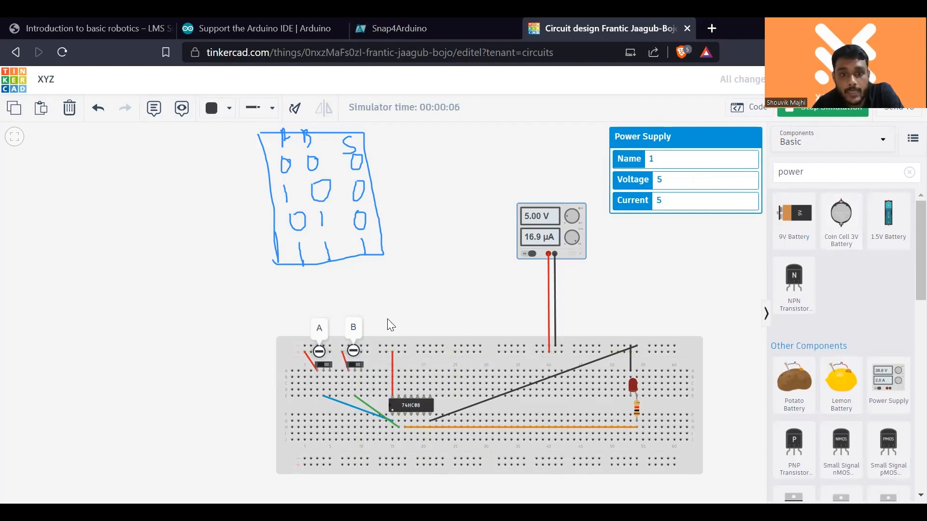
pyautogui.click(326, 367)
pyautogui.click(354, 364)
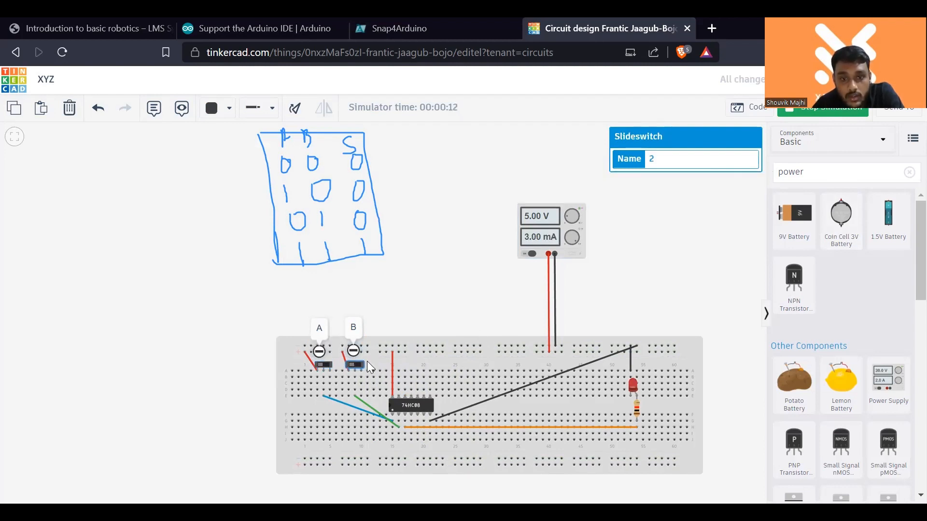
pyautogui.click(367, 362)
pyautogui.click(355, 366)
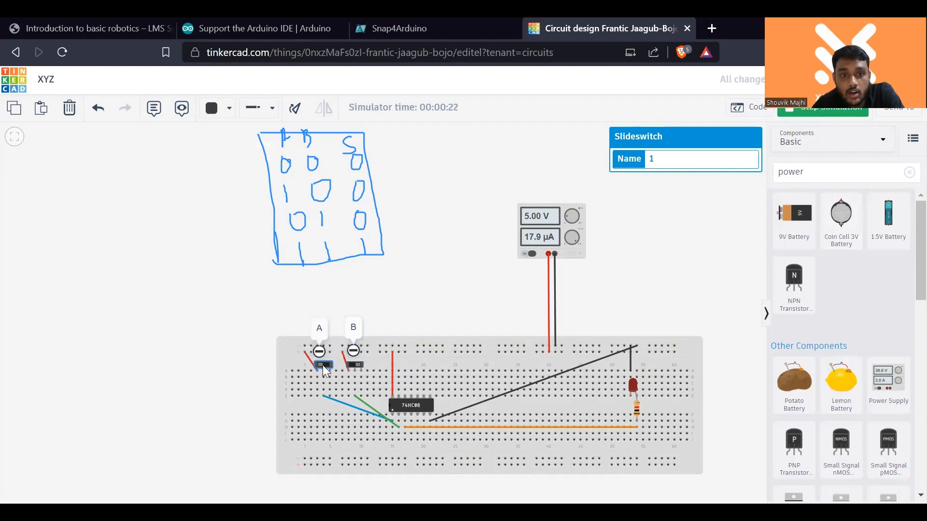
pyautogui.click(355, 366)
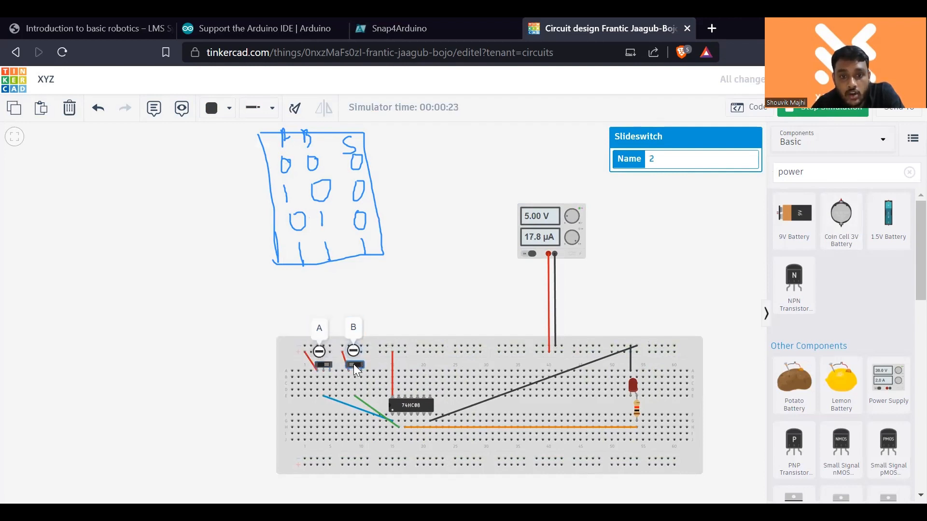
pyautogui.click(325, 368)
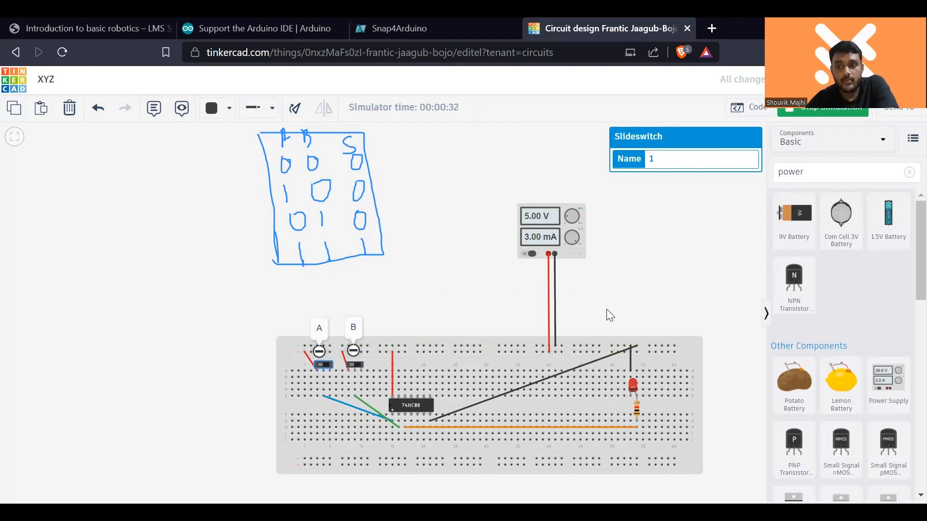
# - Restart the simulation, switch slideswitches A and B off, and inspect the wiring around the 74HC08
pyautogui.scroll(-1, 606, 309)
pyautogui.scroll(2, 607, 309)
pyautogui.scroll(-2, 607, 309)
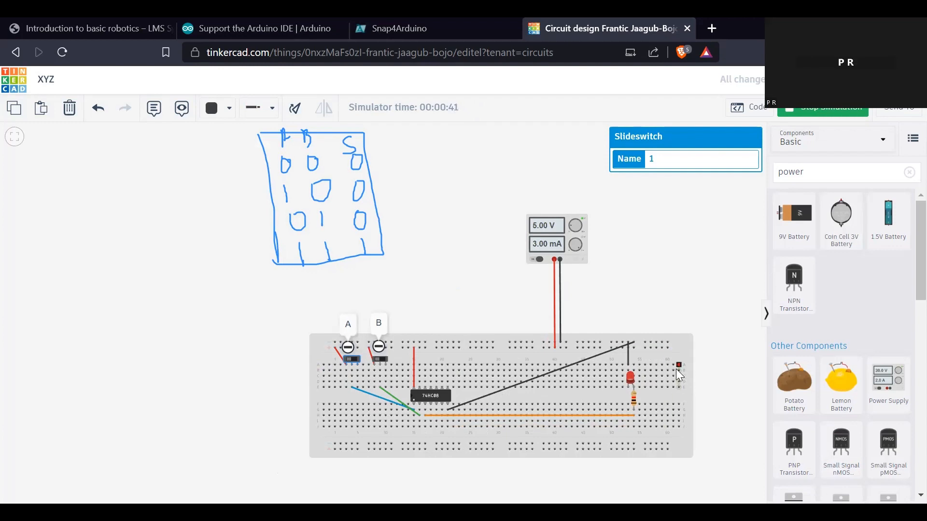
pyautogui.click(802, 115)
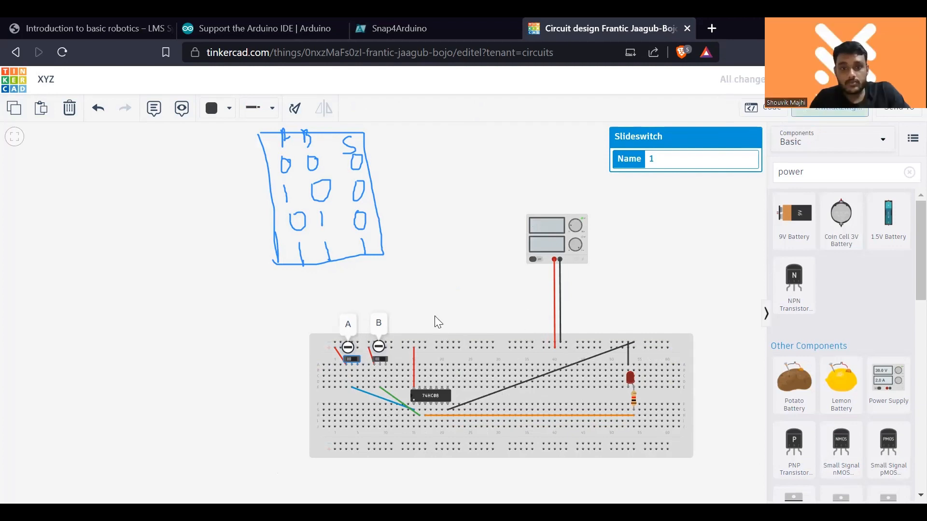
pyautogui.click(351, 361)
pyautogui.click(383, 359)
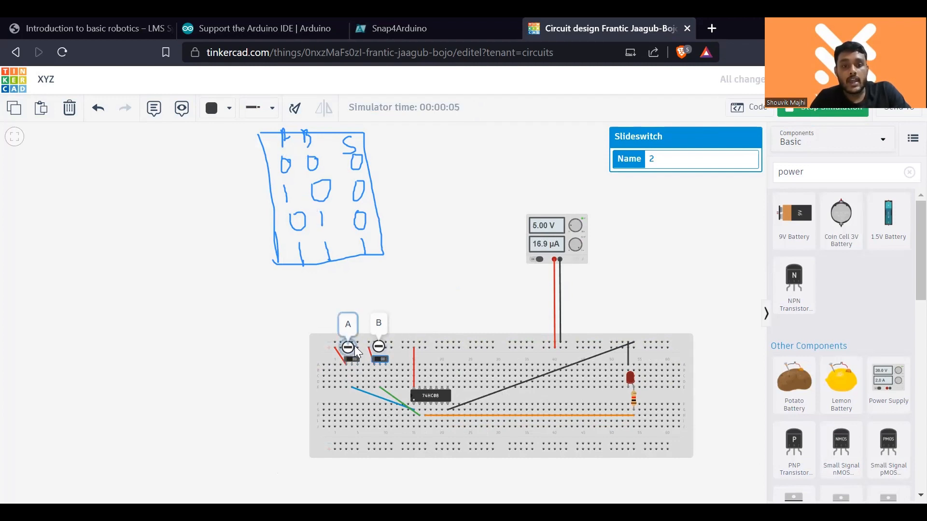
pyautogui.scroll(3, 307, 438)
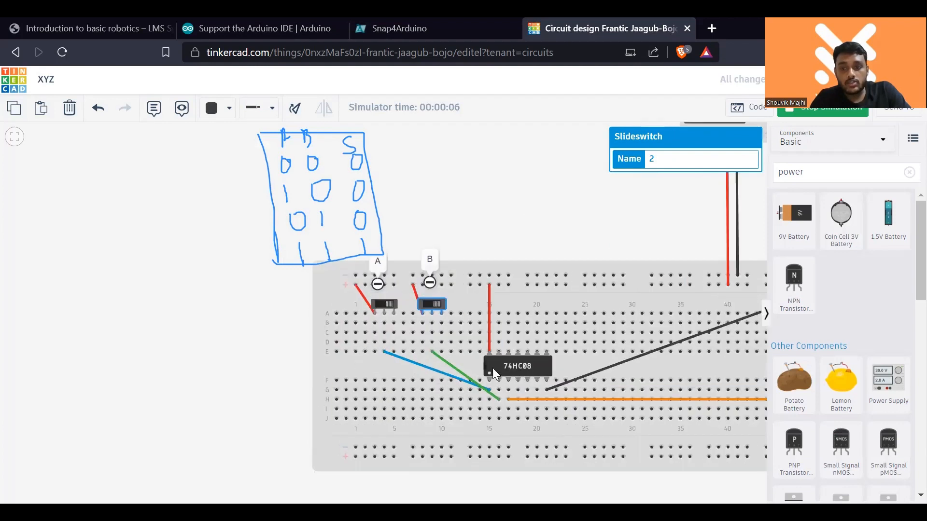
pyautogui.click(318, 464)
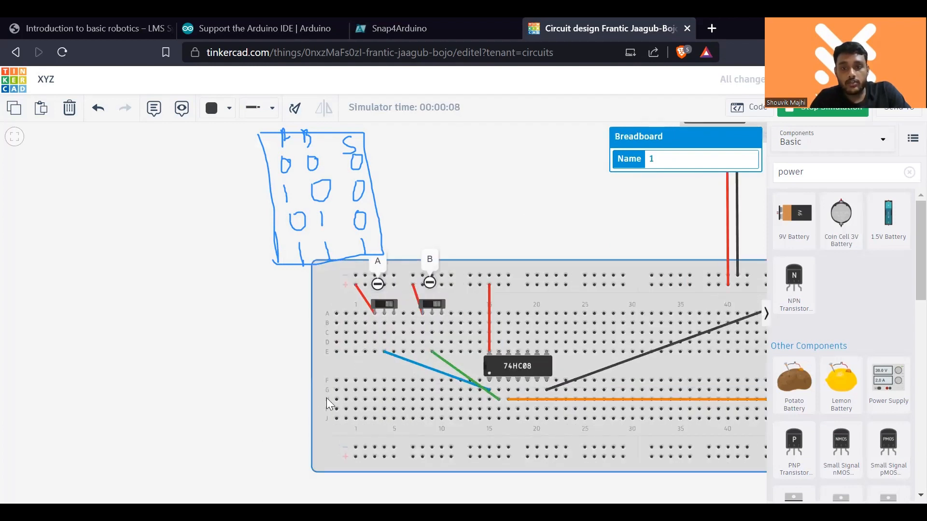
# - Toggle slideswitches A and B singly and then both on to check the LED, and stop the AND simulation
pyautogui.scroll(-2, 326, 398)
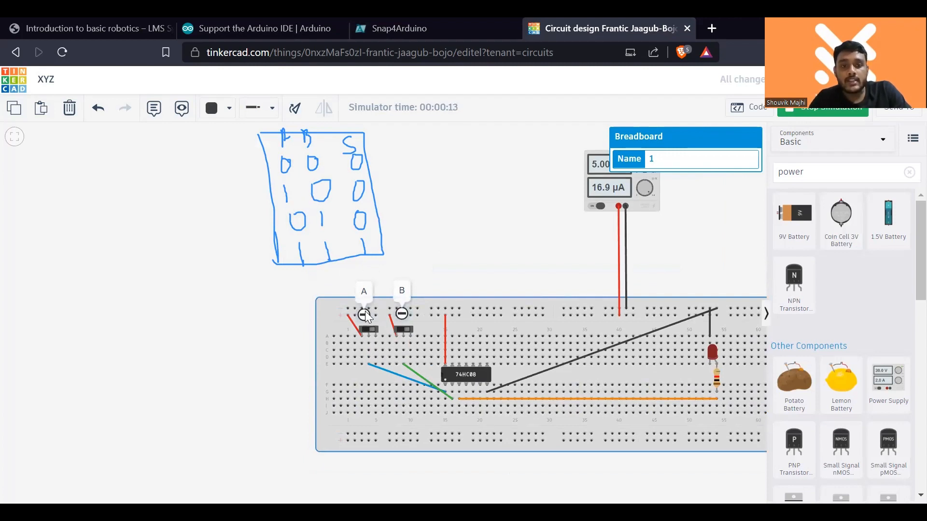
pyautogui.click(368, 330)
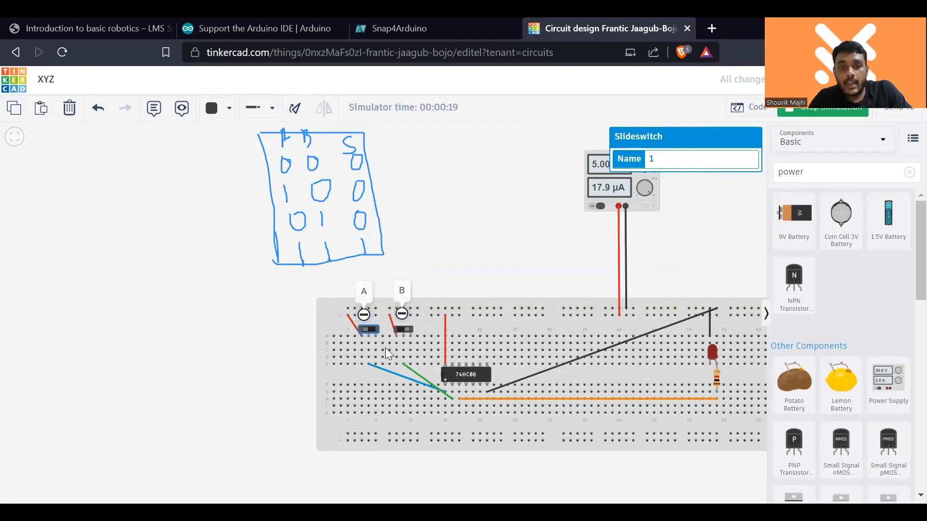
pyautogui.click(403, 332)
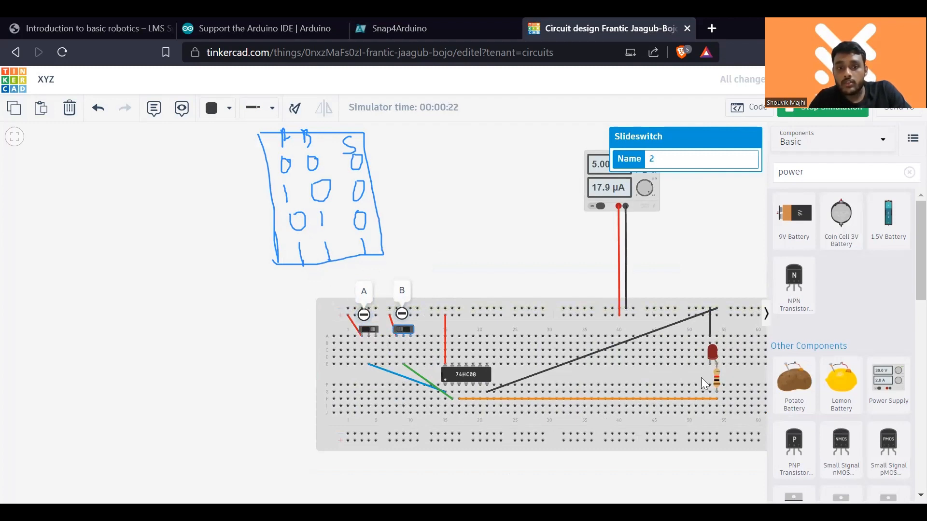
pyautogui.click(369, 333)
pyautogui.click(404, 330)
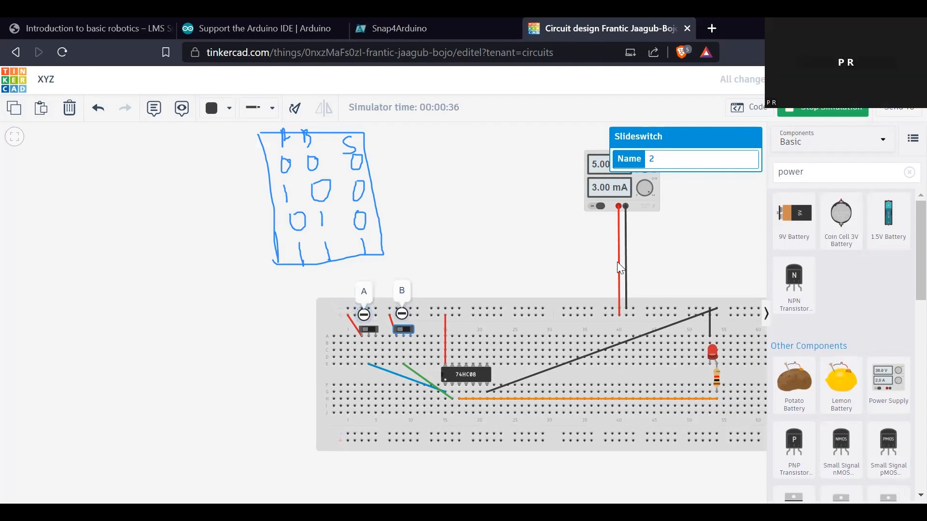
pyautogui.scroll(-1, 684, 403)
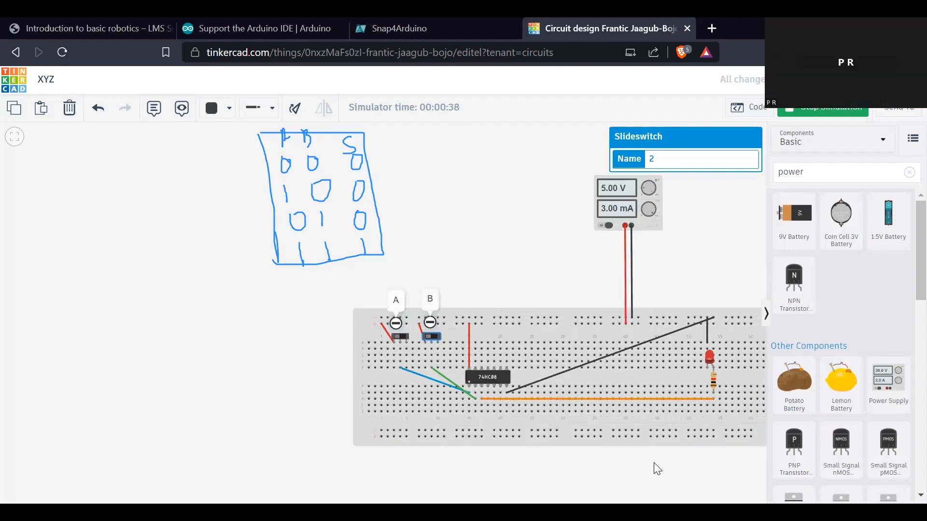
pyautogui.moveTo(654, 468); pyautogui.dragTo(553, 472)
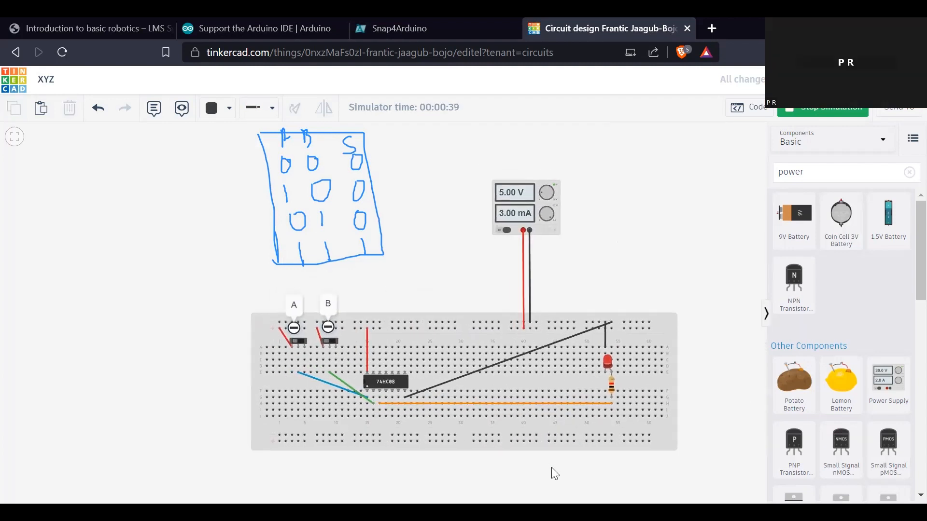
pyautogui.click(819, 112)
pyautogui.scroll(-5, 849, 410)
pyautogui.scroll(5, 849, 411)
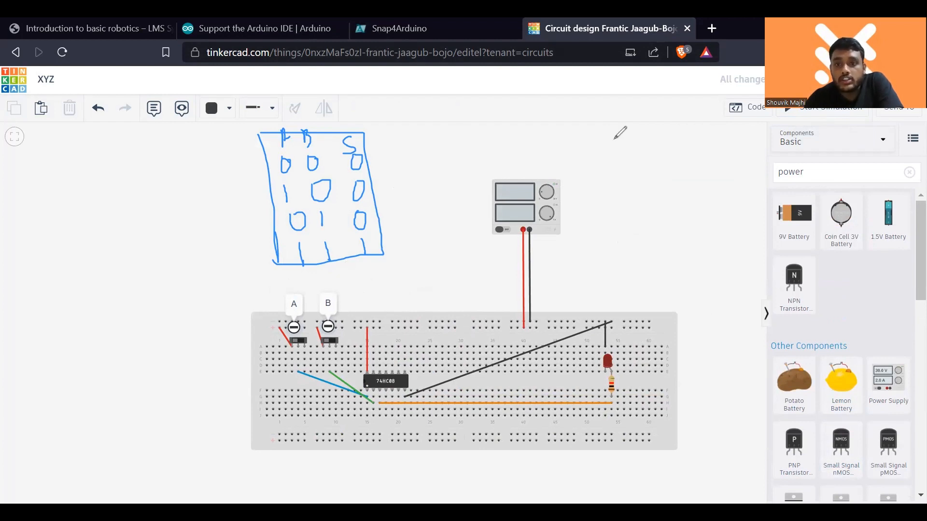
# - Handwrite a circled OR heading beside the power supply and label the existing truth table AND
pyautogui.moveTo(614, 139); pyautogui.dragTo(615, 140)
pyautogui.moveTo(636, 138)
pyautogui.mouseDown()
pyautogui.moveTo(638, 164)
pyautogui.moveTo(646, 148)
pyautogui.moveTo(651, 170)
pyautogui.mouseUp()
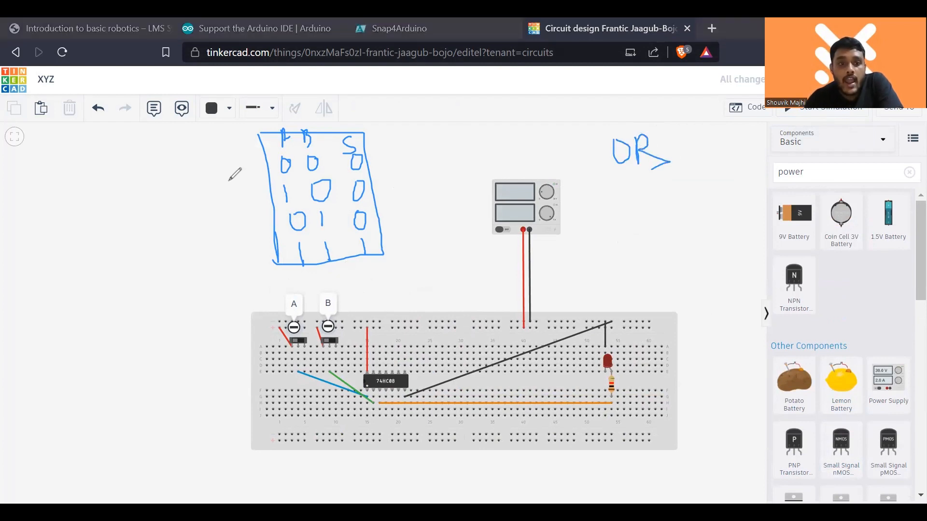
pyautogui.moveTo(219, 195)
pyautogui.mouseDown()
pyautogui.moveTo(241, 177)
pyautogui.moveTo(258, 178)
pyautogui.moveTo(260, 156)
pyautogui.moveTo(263, 185)
pyautogui.mouseUp()
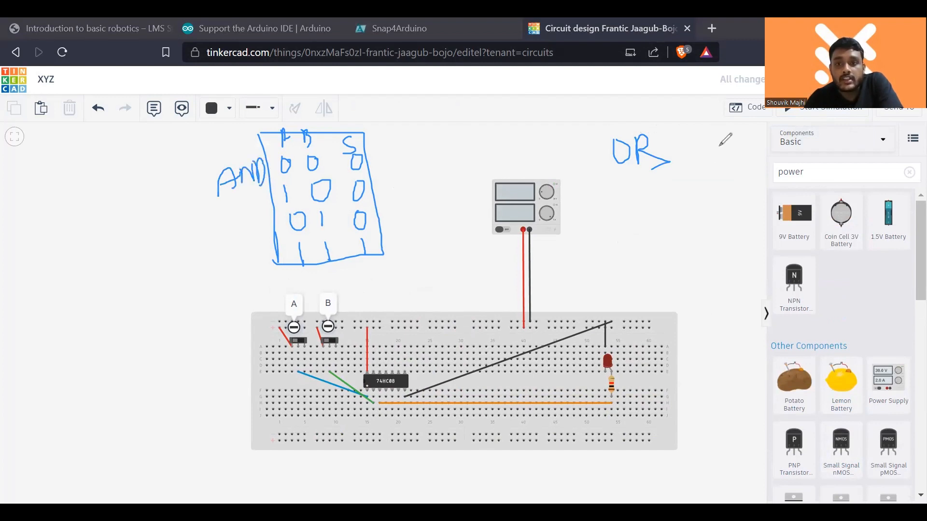
pyautogui.moveTo(645, 130)
pyautogui.mouseDown()
pyautogui.moveTo(606, 144)
pyautogui.moveTo(658, 170)
pyautogui.moveTo(649, 145)
pyautogui.mouseUp()
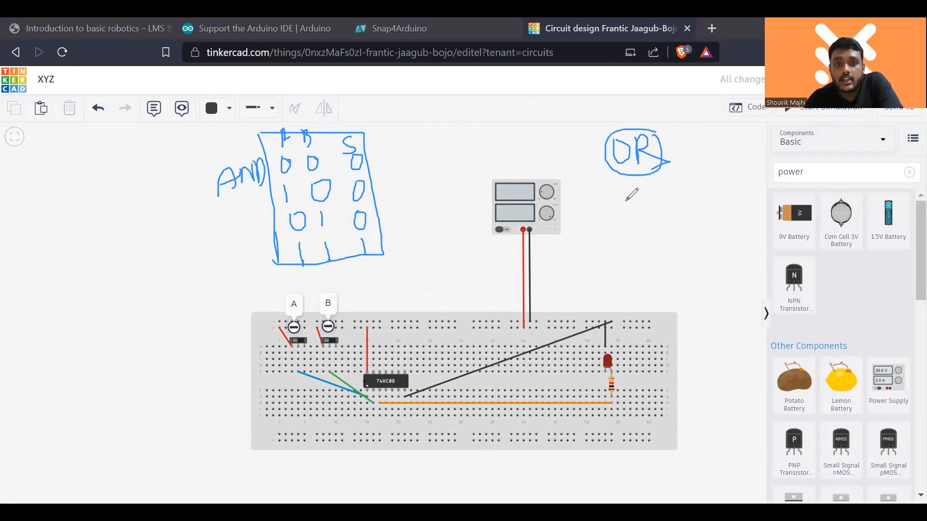
# - Write the OR truth table with columns A, B, S and rows 000, 101, 011, 111, then frame the table and its first row
pyautogui.moveTo(604, 198); pyautogui.dragTo(617, 194)
pyautogui.moveTo(635, 188); pyautogui.dragTo(636, 206)
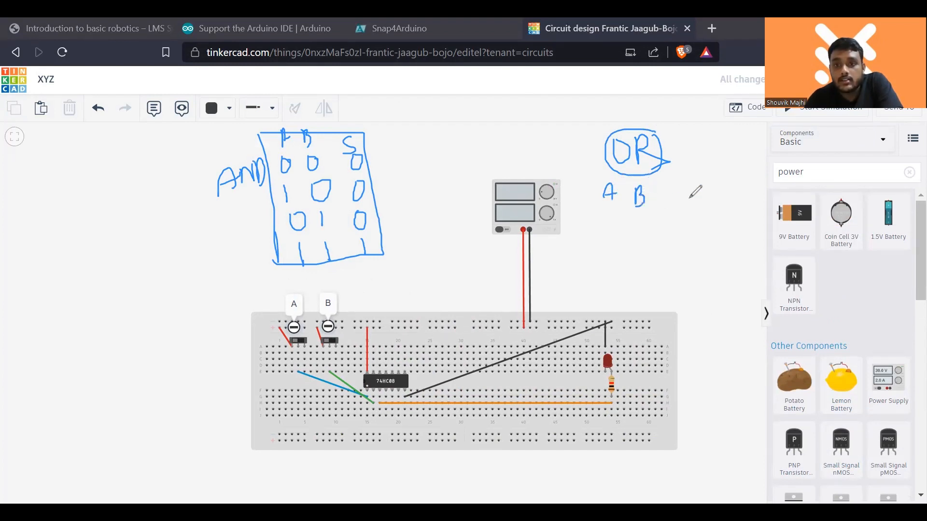
pyautogui.moveTo(696, 185); pyautogui.dragTo(681, 203)
pyautogui.moveTo(608, 216)
pyautogui.mouseDown()
pyautogui.moveTo(609, 231)
pyautogui.moveTo(620, 217)
pyautogui.moveTo(695, 234)
pyautogui.moveTo(696, 210)
pyautogui.mouseUp()
pyautogui.moveTo(615, 242)
pyautogui.mouseDown()
pyautogui.moveTo(615, 259)
pyautogui.moveTo(656, 262)
pyautogui.moveTo(657, 241)
pyautogui.moveTo(689, 257)
pyautogui.mouseUp()
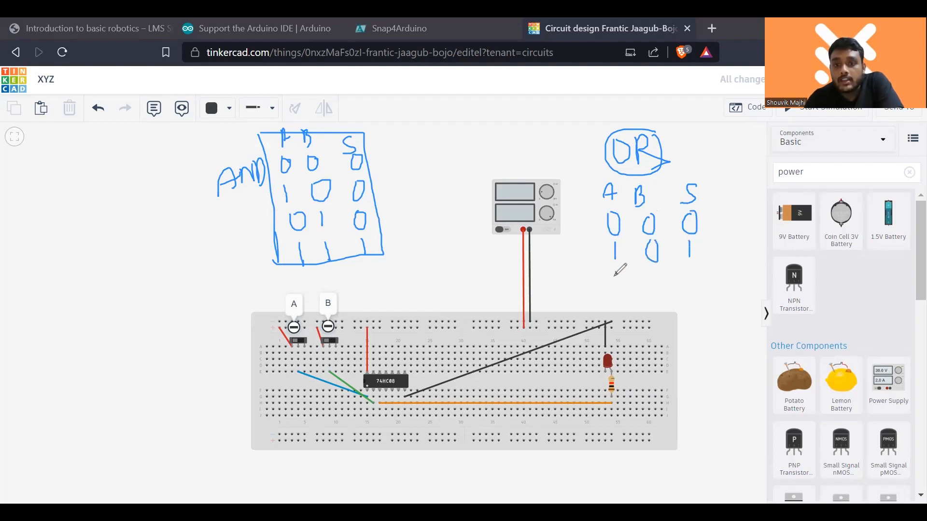
pyautogui.moveTo(614, 275)
pyautogui.mouseDown()
pyautogui.moveTo(655, 289)
pyautogui.moveTo(692, 275)
pyautogui.moveTo(695, 284)
pyautogui.mouseUp()
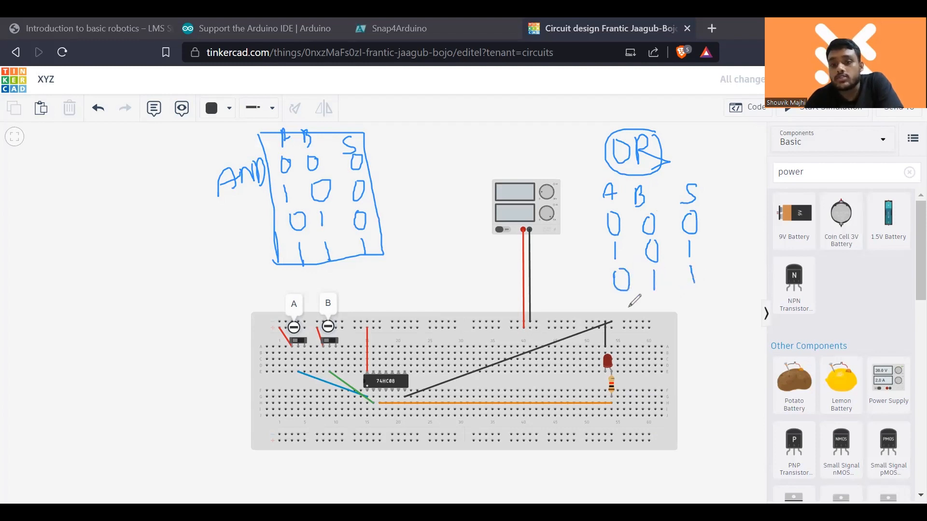
pyautogui.moveTo(626, 301)
pyautogui.mouseDown()
pyautogui.moveTo(630, 321)
pyautogui.moveTo(660, 321)
pyautogui.mouseUp()
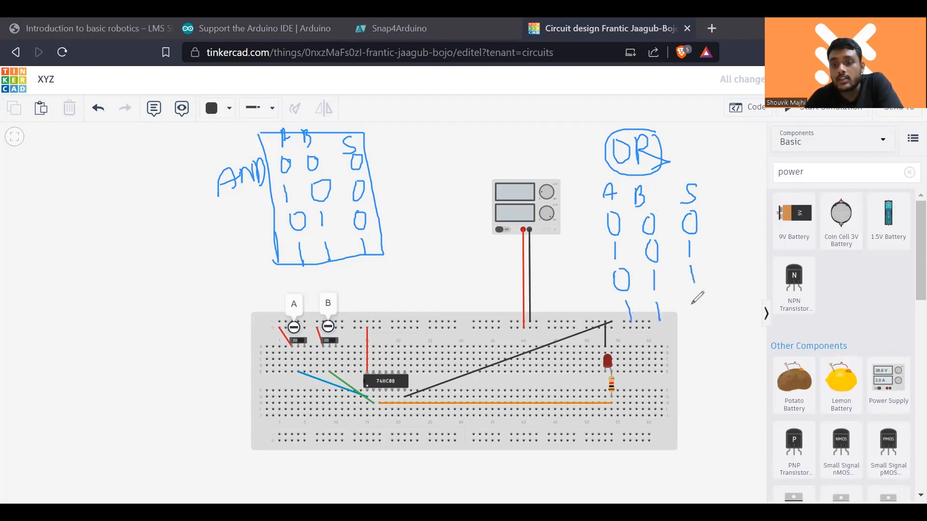
pyautogui.moveTo(695, 298); pyautogui.dragTo(701, 316)
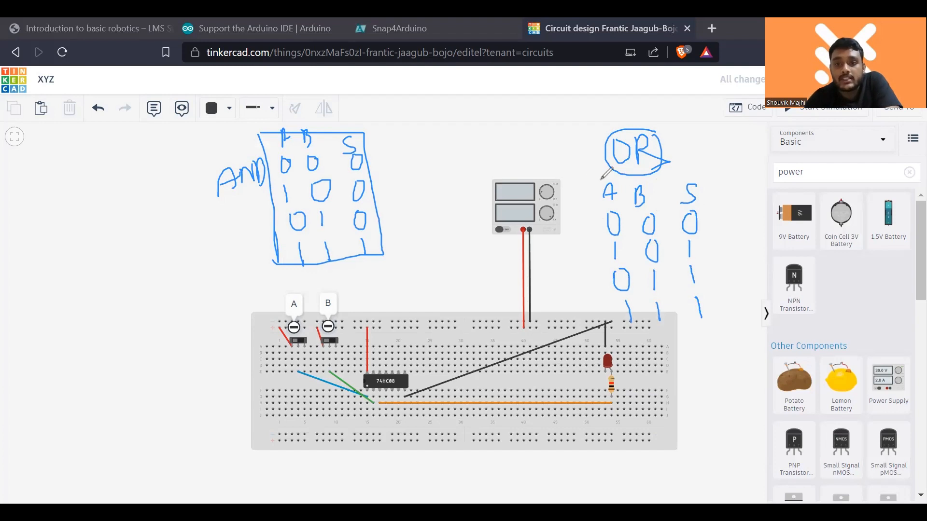
pyautogui.moveTo(595, 180)
pyautogui.mouseDown()
pyautogui.moveTo(629, 329)
pyautogui.moveTo(713, 328)
pyautogui.moveTo(713, 180)
pyautogui.moveTo(686, 167)
pyautogui.moveTo(607, 178)
pyautogui.mouseUp()
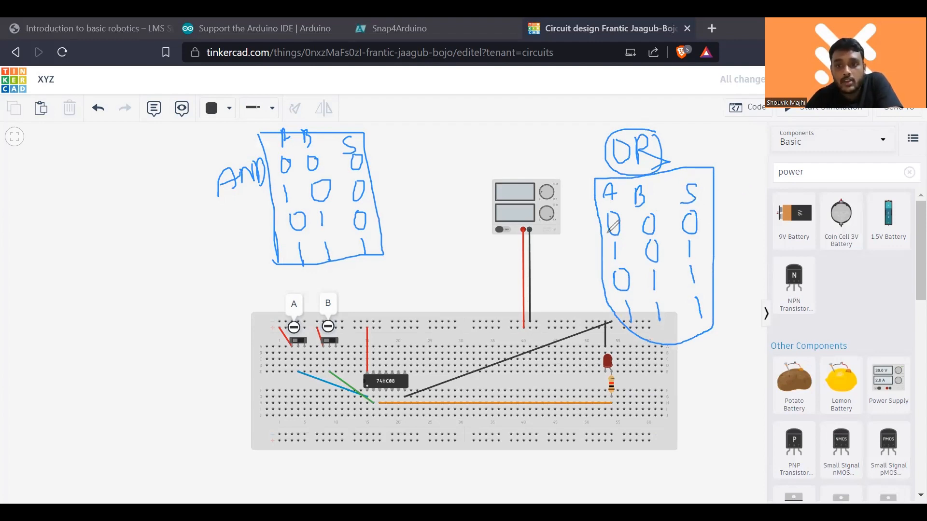
pyautogui.moveTo(605, 236)
pyautogui.mouseDown()
pyautogui.moveTo(698, 232)
pyautogui.moveTo(714, 222)
pyautogui.moveTo(694, 203)
pyautogui.moveTo(600, 213)
pyautogui.mouseUp()
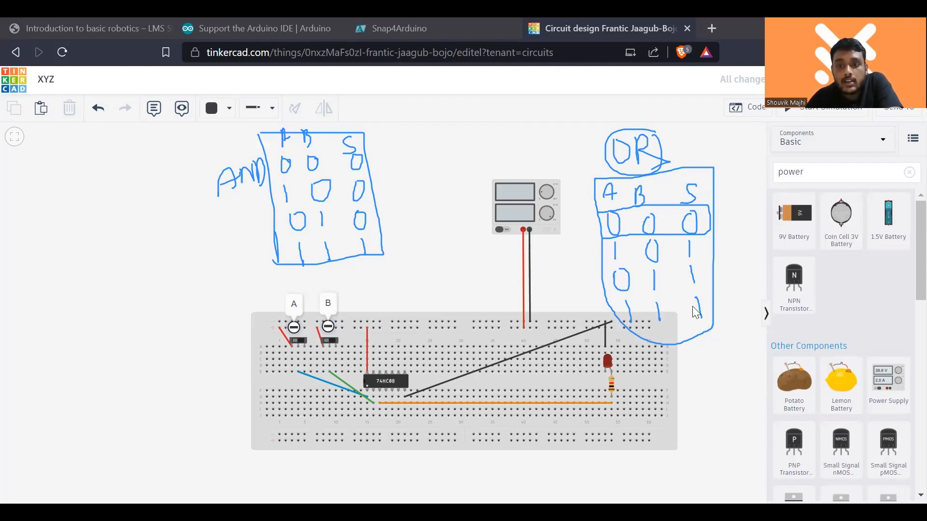
# - Search the components for "or gat" and place a Quad OR gate (74HC32) on the breadboard
pyautogui.scroll(-4, 862, 281)
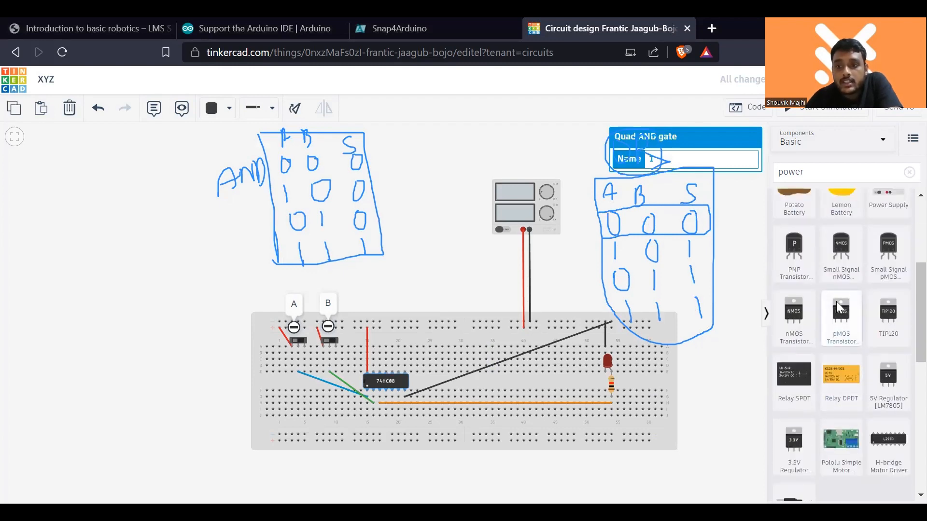
pyautogui.click(908, 173)
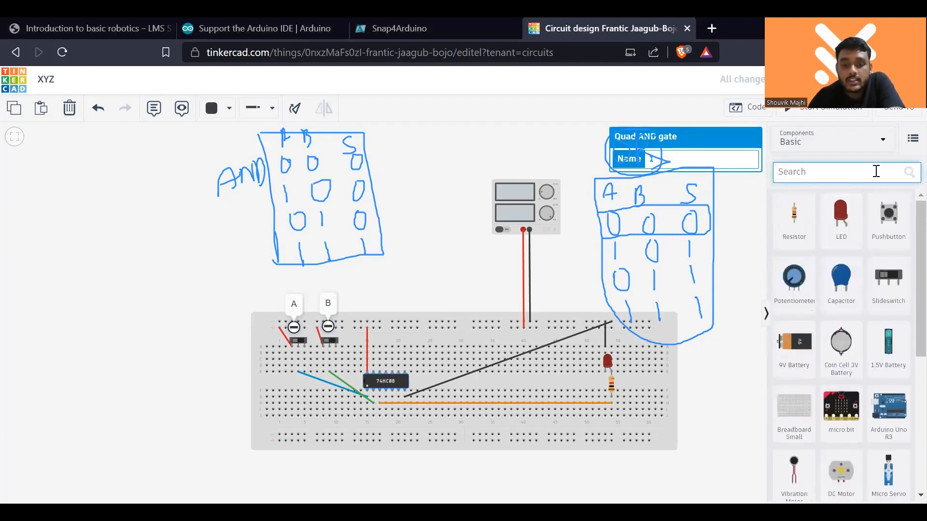
pyautogui.write('or')
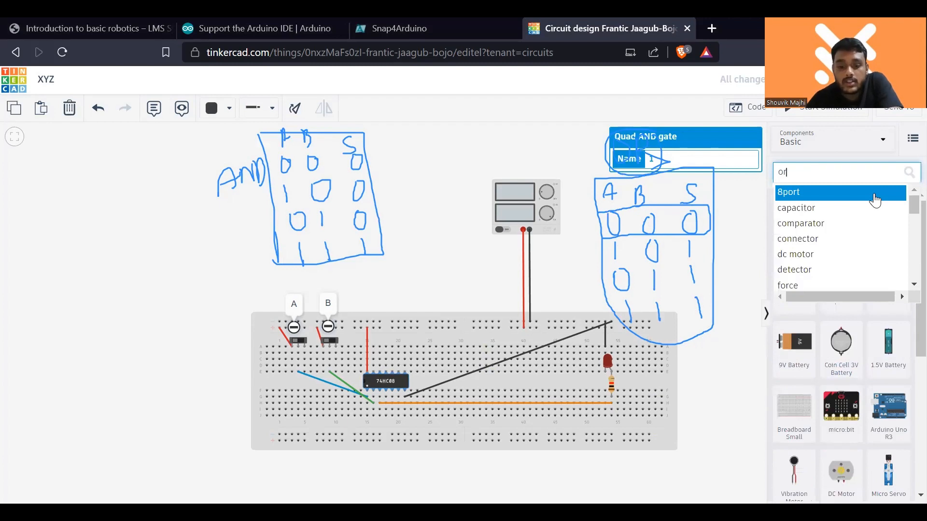
pyautogui.write(' ch')
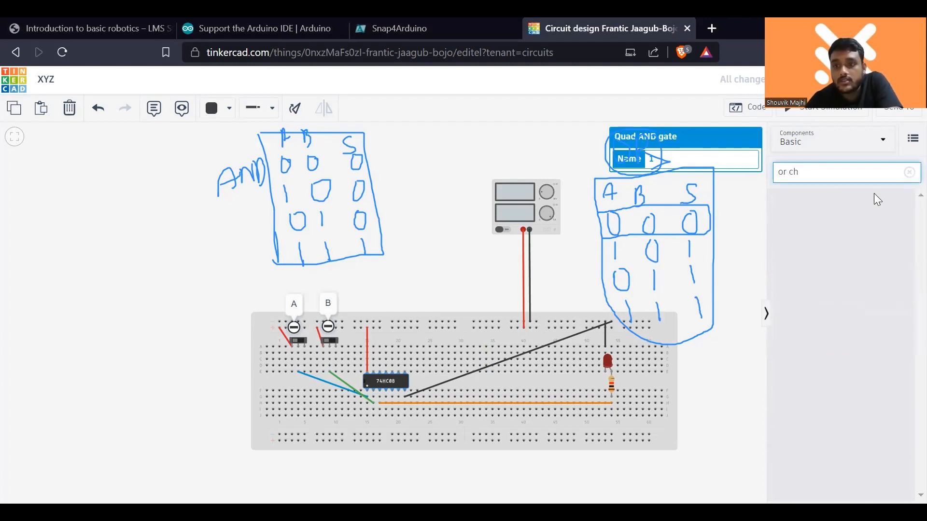
pyautogui.press('BackSpace')
pyautogui.press('BackSpace')
pyautogui.write('gat')
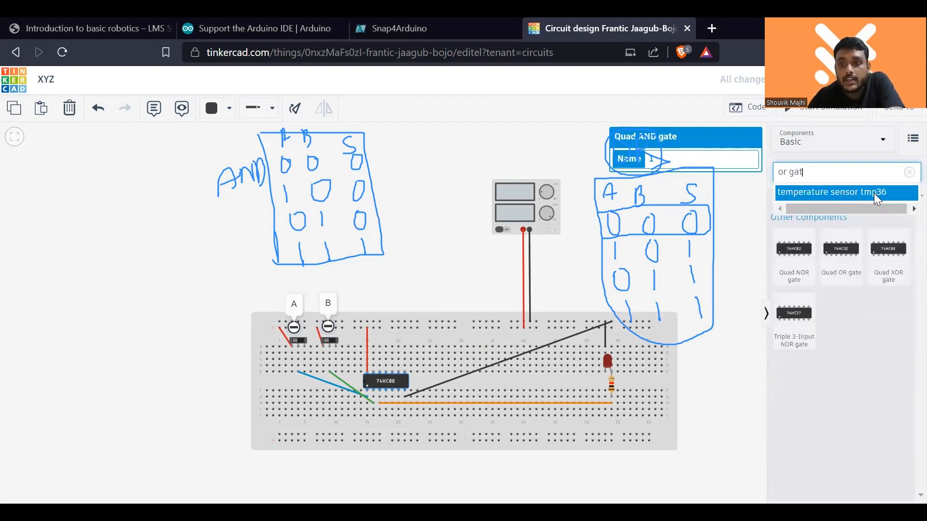
pyautogui.moveTo(856, 264); pyautogui.dragTo(437, 355)
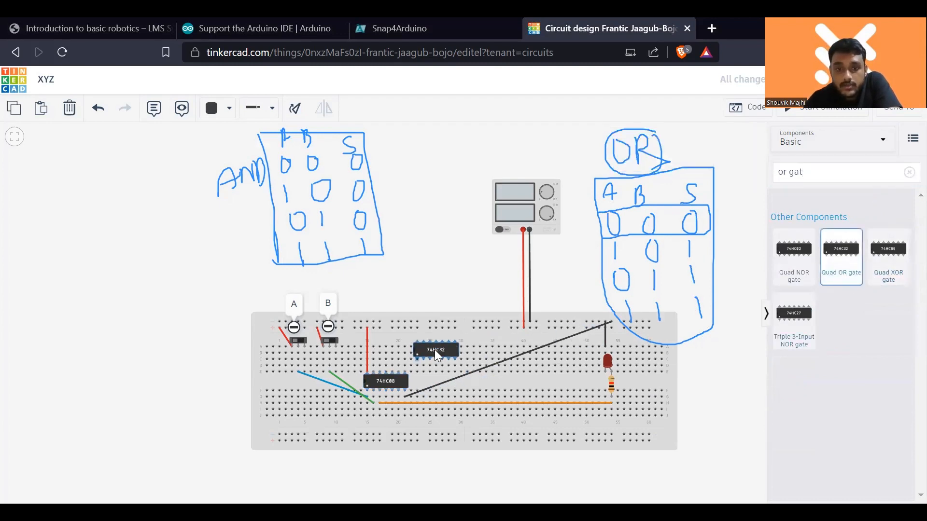
# - Delete the 74HC08 and move the 74HC32 into its place across the breadboard's centre gap
pyautogui.click(399, 382)
pyautogui.press('Delete')
pyautogui.scroll(2, 399, 382)
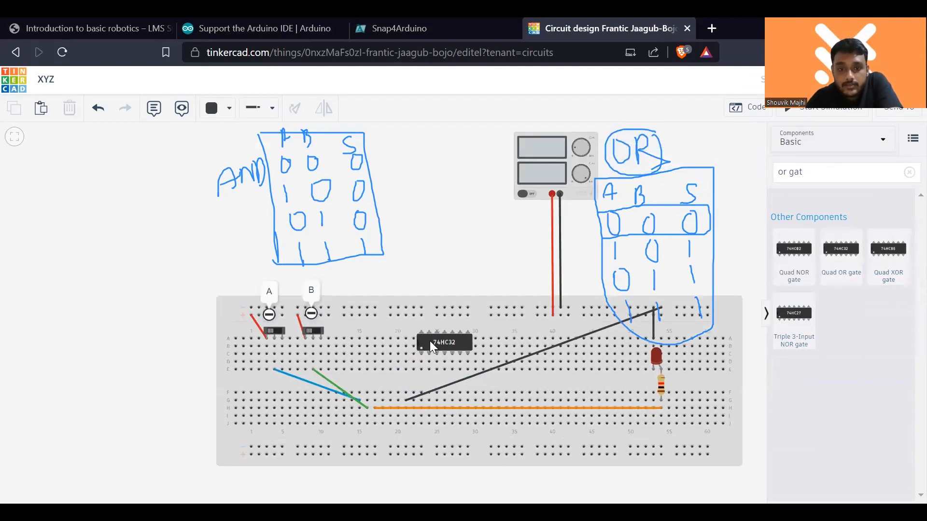
pyautogui.moveTo(439, 340); pyautogui.dragTo(380, 378)
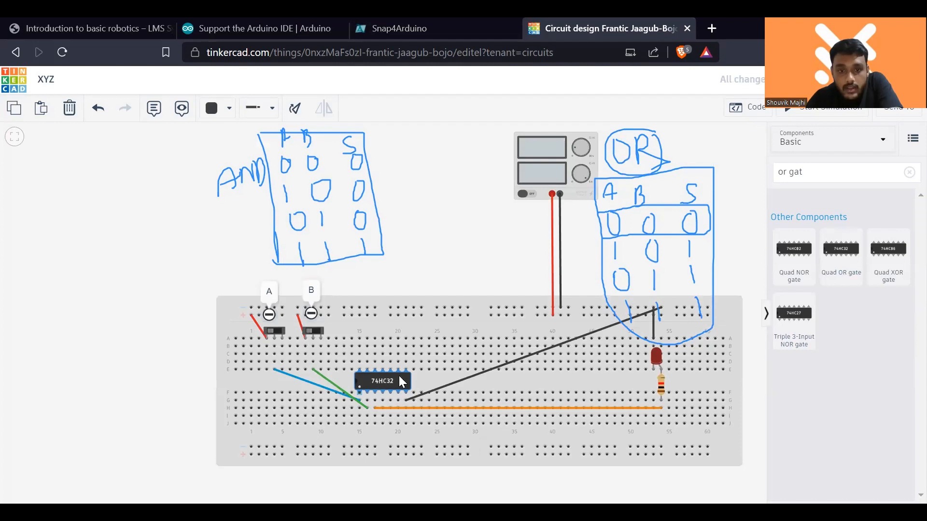
pyautogui.click(443, 265)
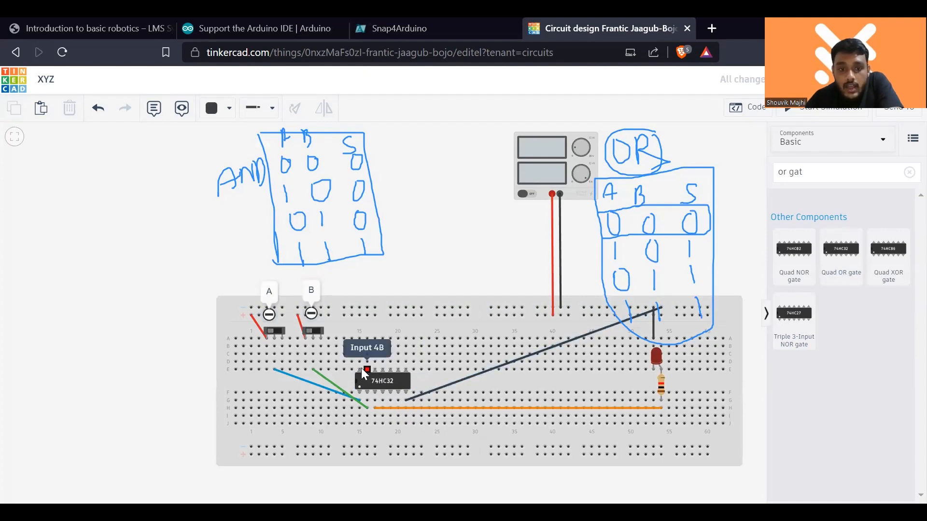
# - Wire the 74HC32's power pin column to the upper positive rail and colour the wire red
pyautogui.click(360, 338)
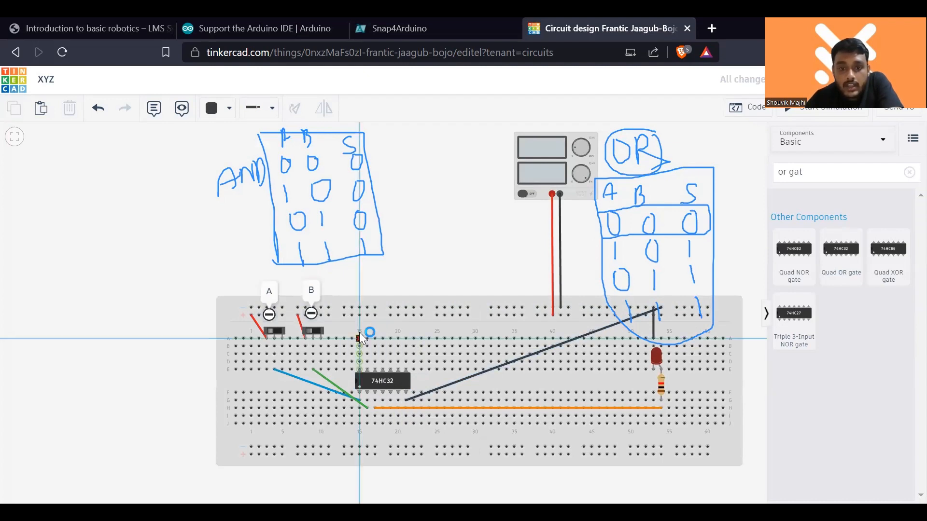
pyautogui.click(360, 316)
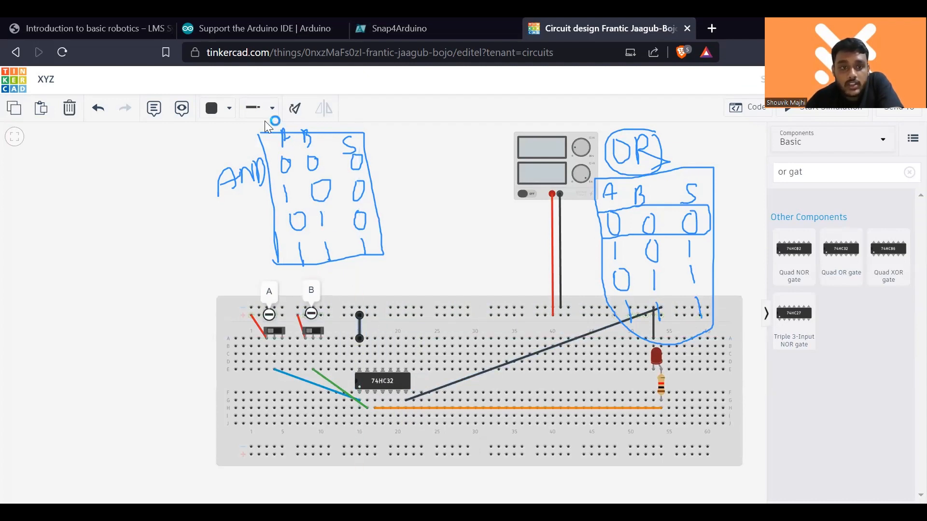
pyautogui.click(218, 108)
pyautogui.click(243, 169)
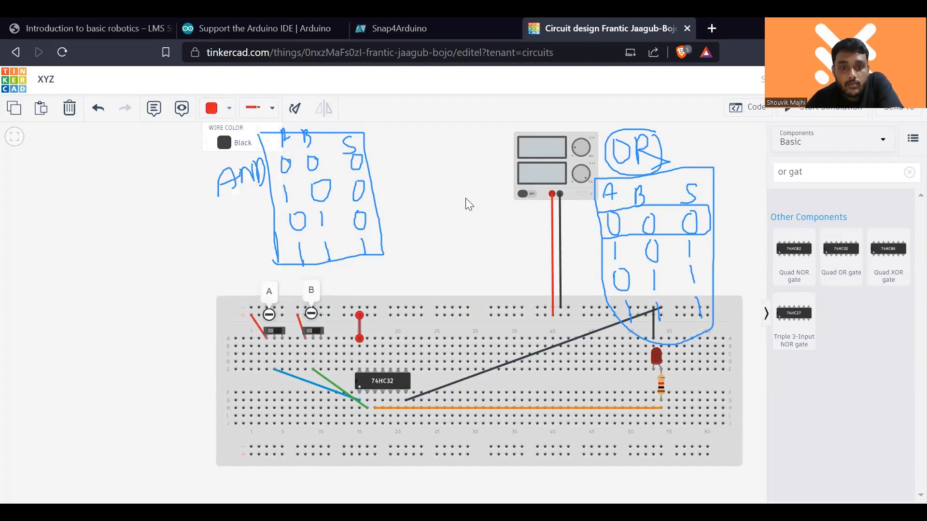
pyautogui.click(466, 198)
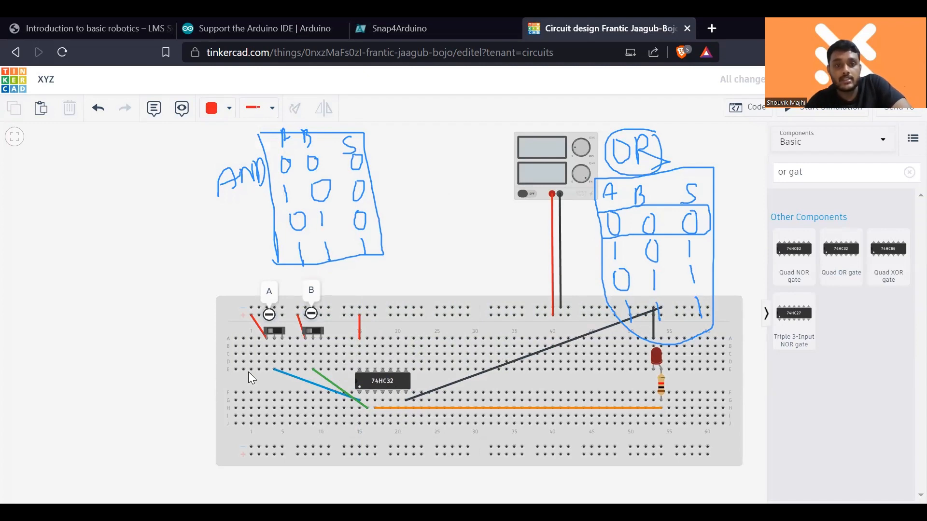
# - Simulate the OR circuit and toggle slideswitches A and B through their input combinations to check the LED
pyautogui.click(821, 114)
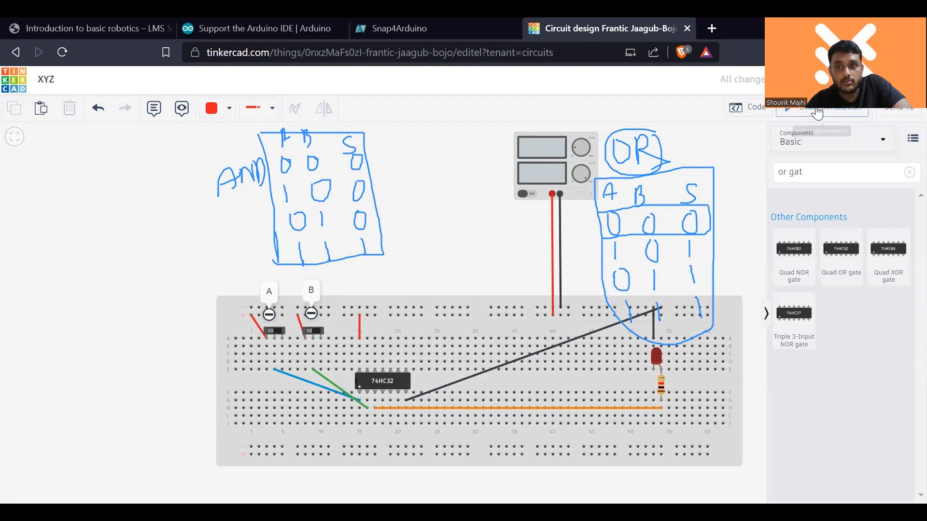
pyautogui.click(312, 330)
pyautogui.click(276, 331)
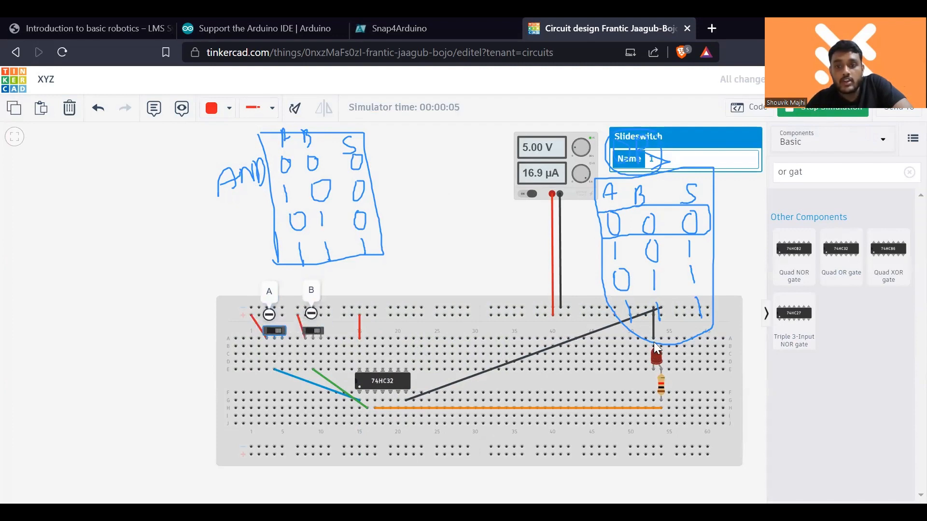
pyautogui.click(276, 332)
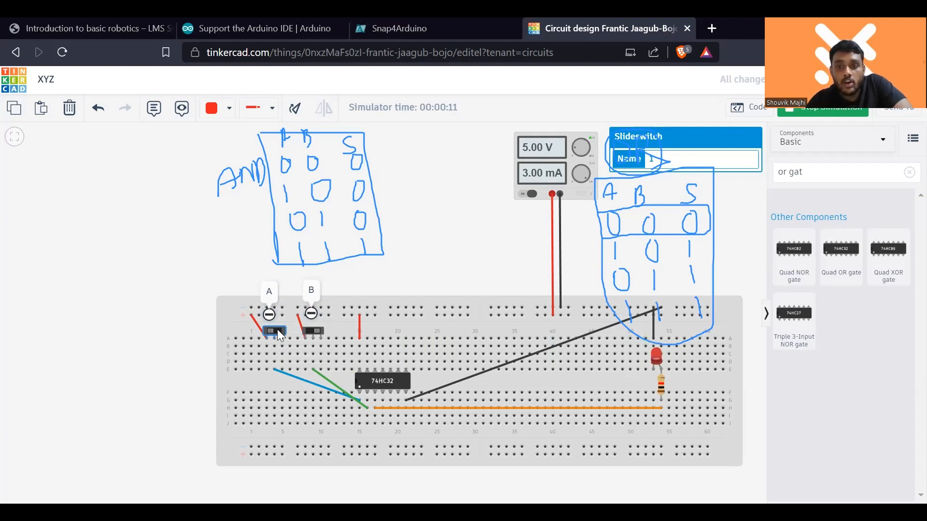
pyautogui.click(313, 332)
pyautogui.click(315, 333)
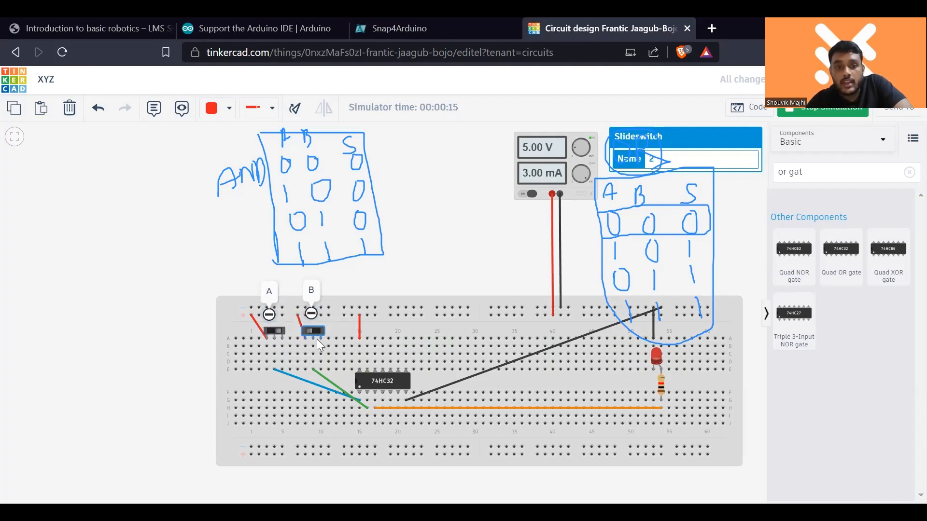
pyautogui.click(273, 333)
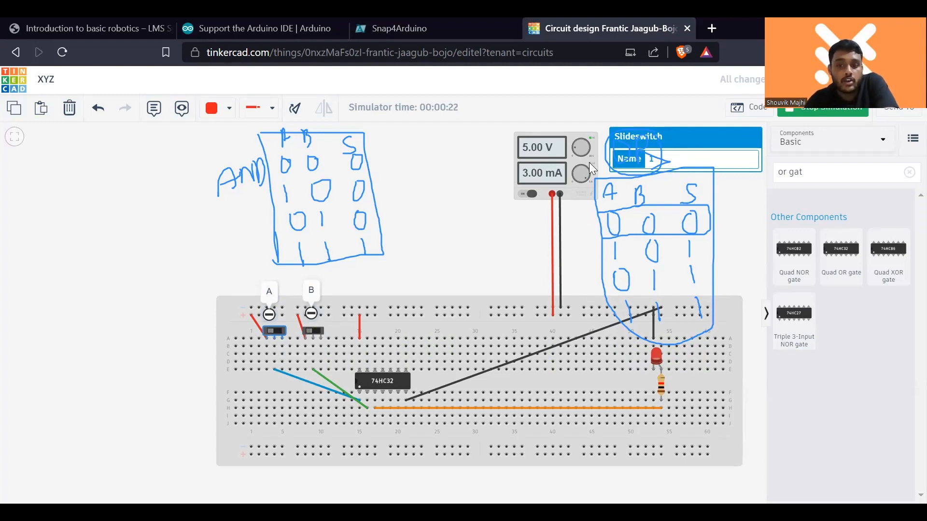
pyautogui.scroll(-1, 744, 320)
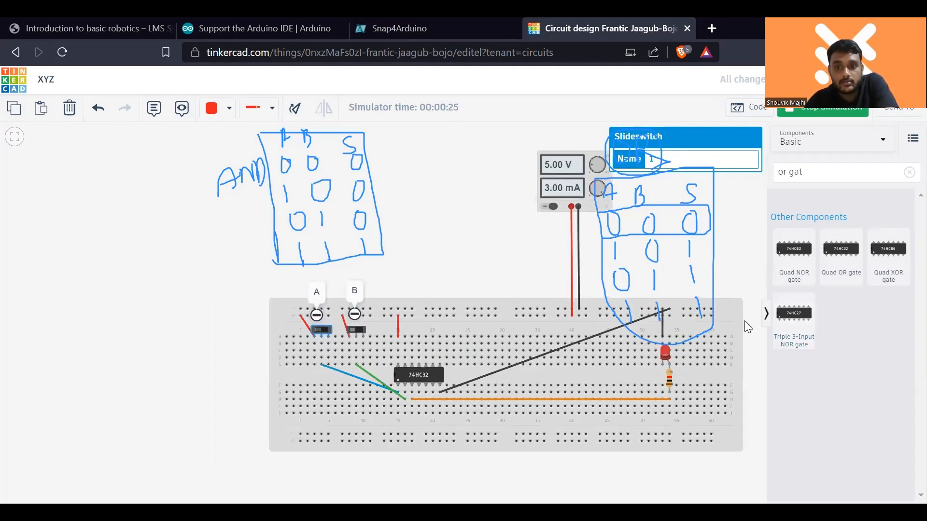
pyautogui.scroll(1, 744, 321)
pyautogui.scroll(-1, 744, 321)
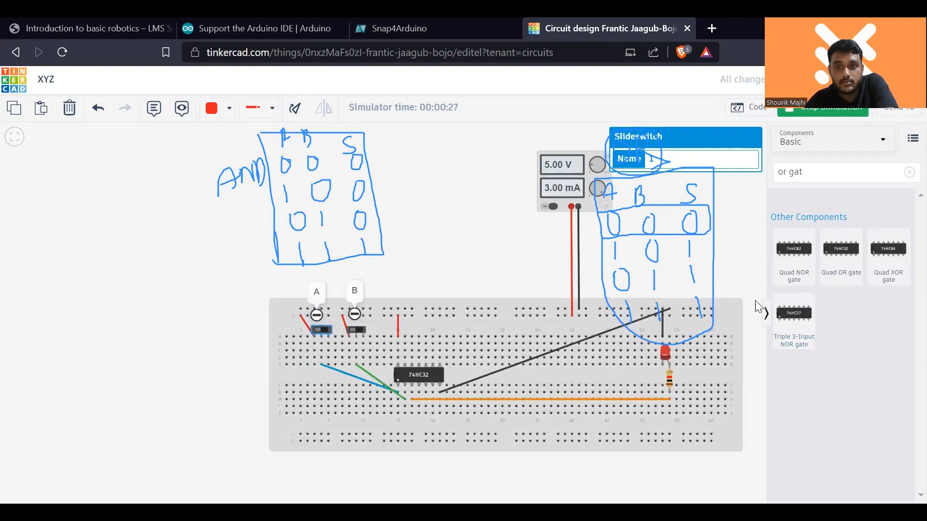
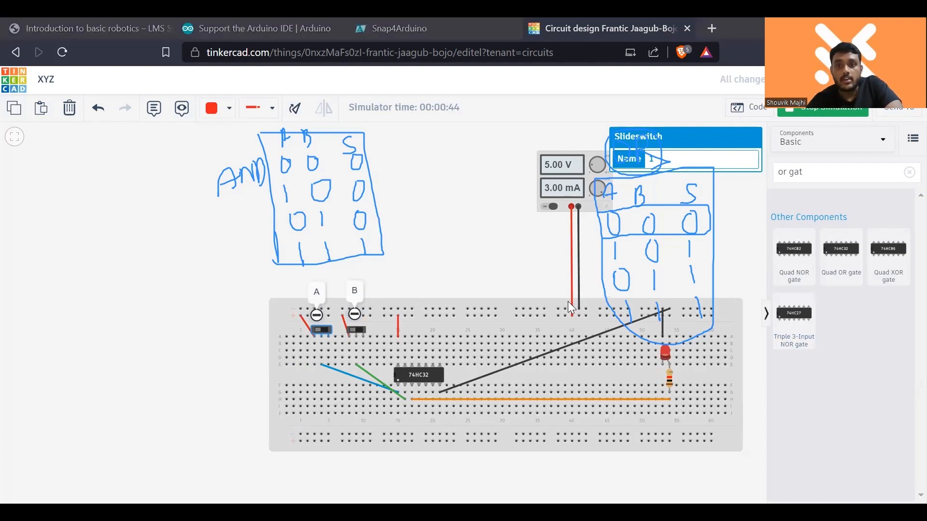
# - Stop the simulation and empty the canvas by deleting the power supply, the breadboard with its OR circuit, and notes A and B
pyautogui.click(568, 302)
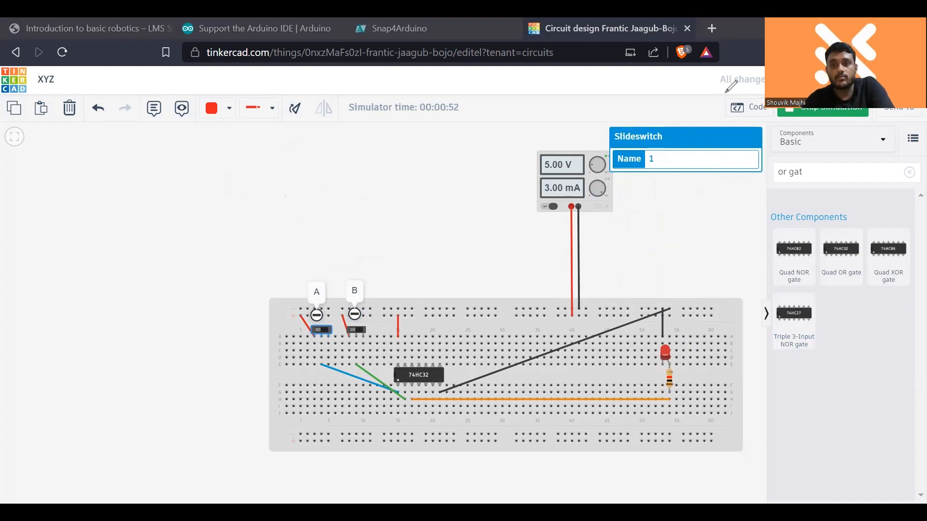
pyautogui.click(792, 111)
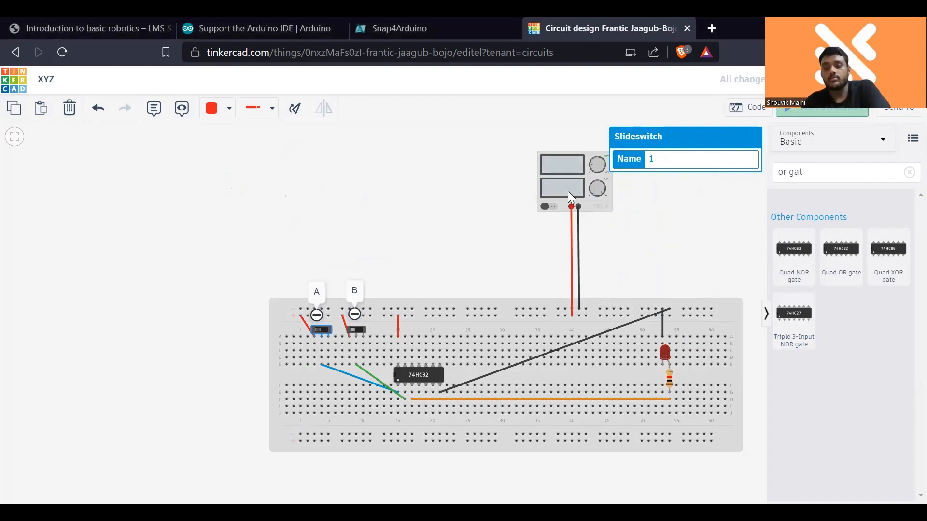
pyautogui.click(567, 191)
pyautogui.press('Delete')
pyautogui.click(529, 304)
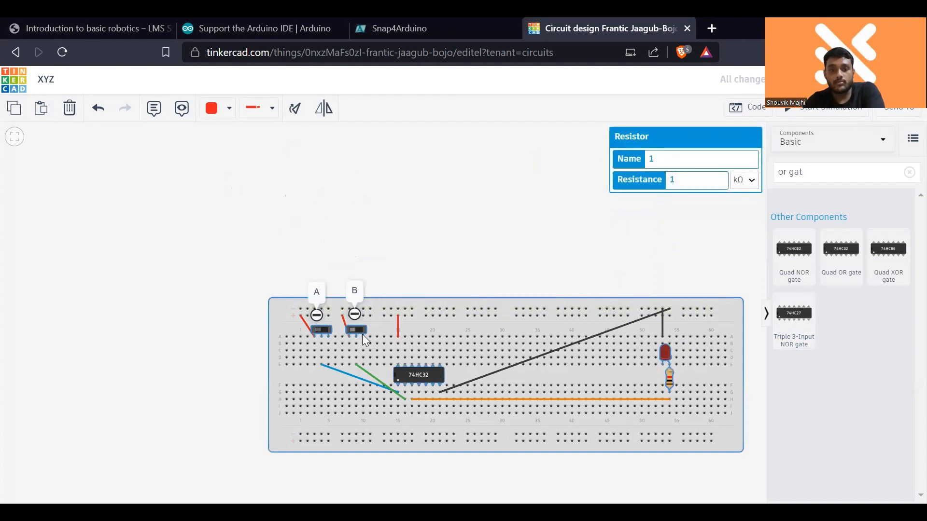
pyautogui.press('Delete')
pyautogui.click(358, 313)
pyautogui.press('Delete')
pyautogui.click(320, 315)
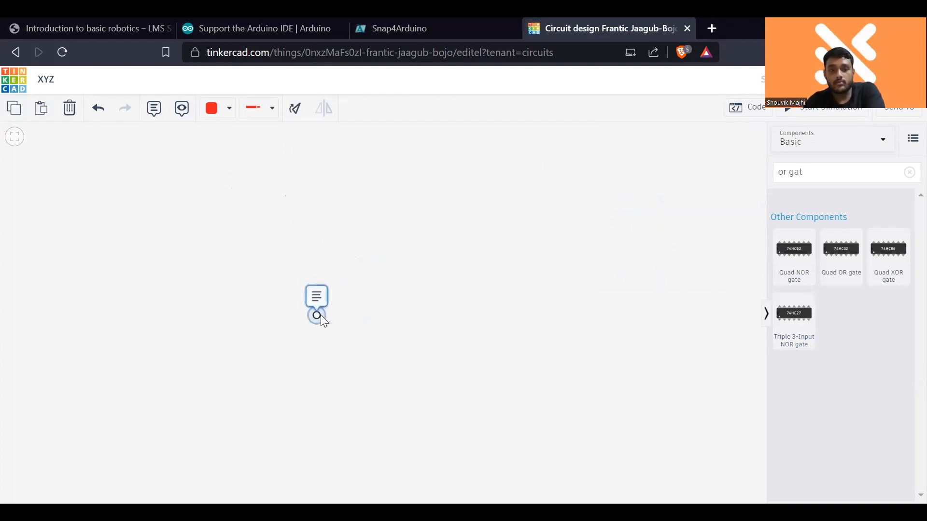
pyautogui.press('Delete')
# - Clear the component search and place a DC motor and a 9V battery side by side, with the battery's terminals facing the motor
pyautogui.click(909, 172)
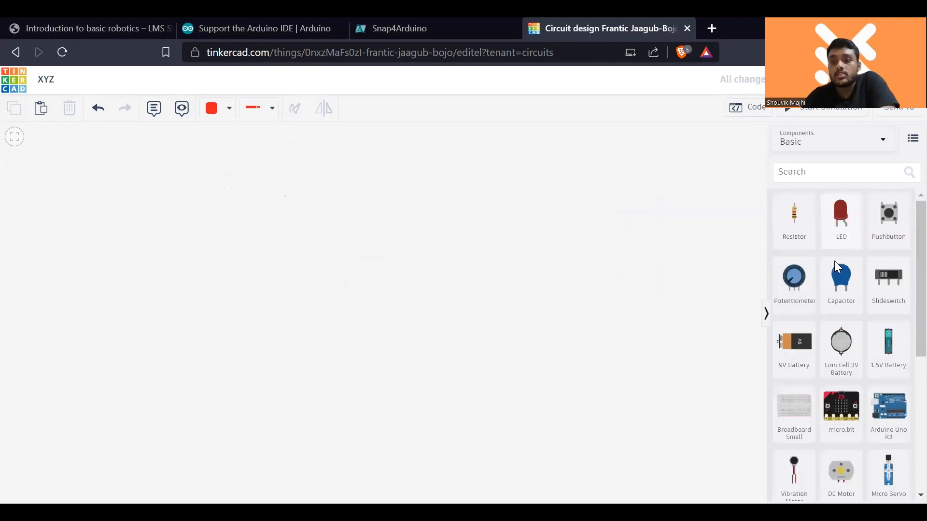
pyautogui.scroll(-5, 844, 330)
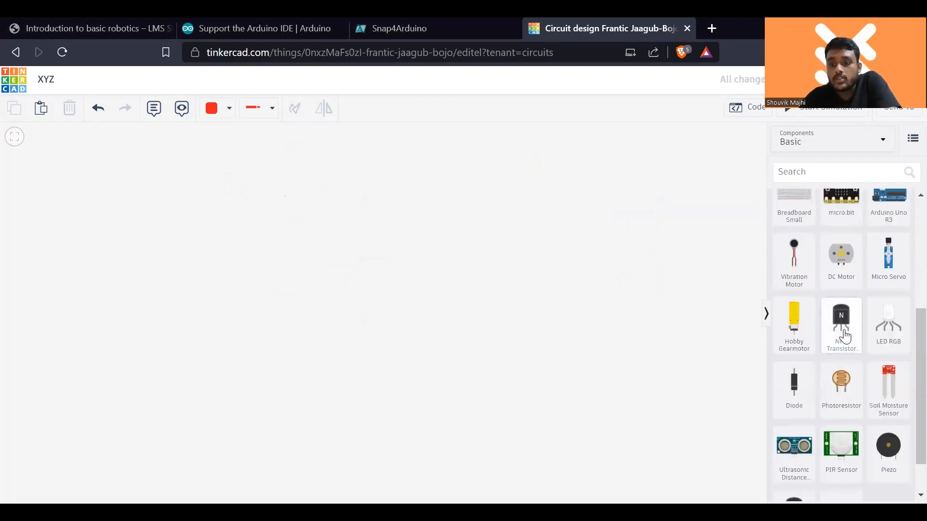
pyautogui.moveTo(840, 255); pyautogui.dragTo(339, 261)
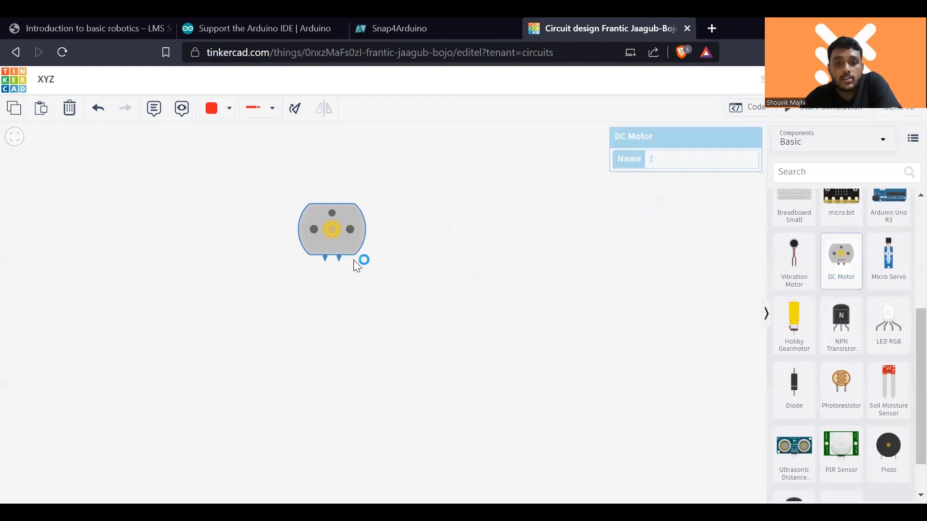
pyautogui.click(480, 241)
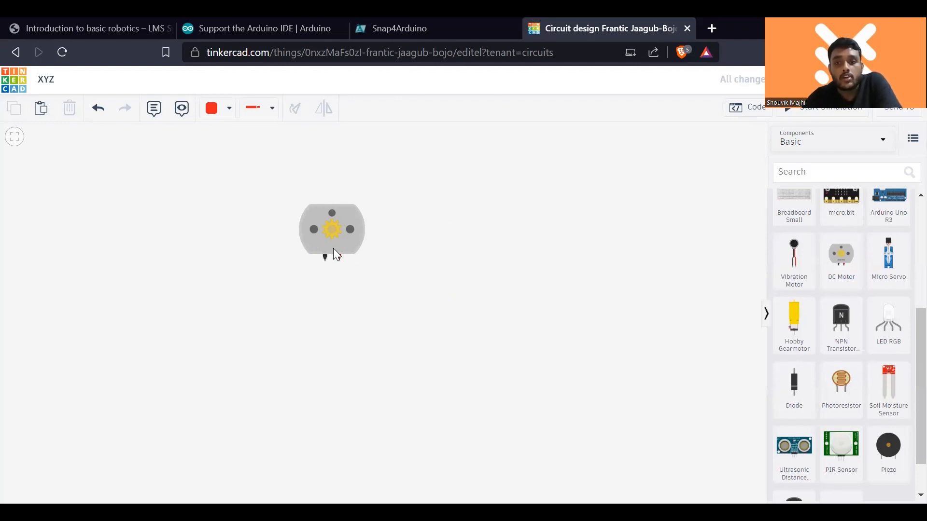
pyautogui.scroll(3, 821, 262)
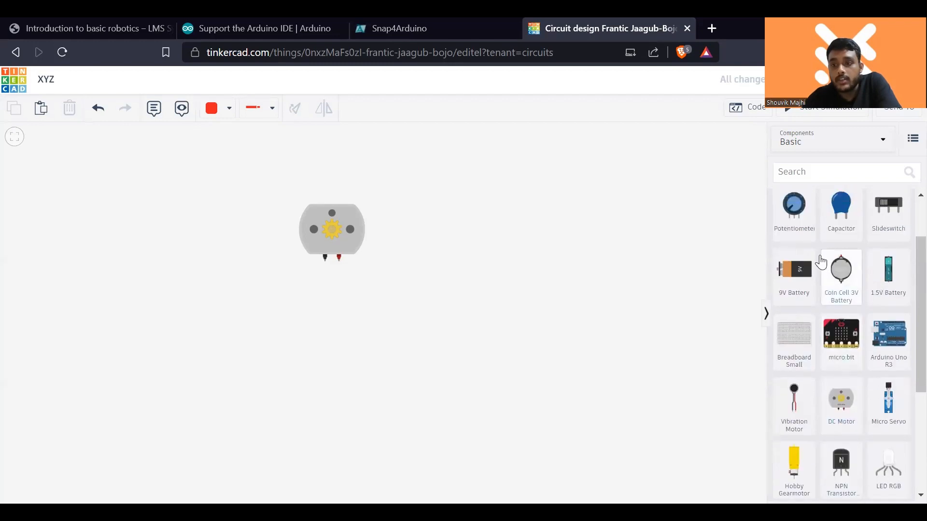
pyautogui.moveTo(794, 270); pyautogui.dragTo(549, 238)
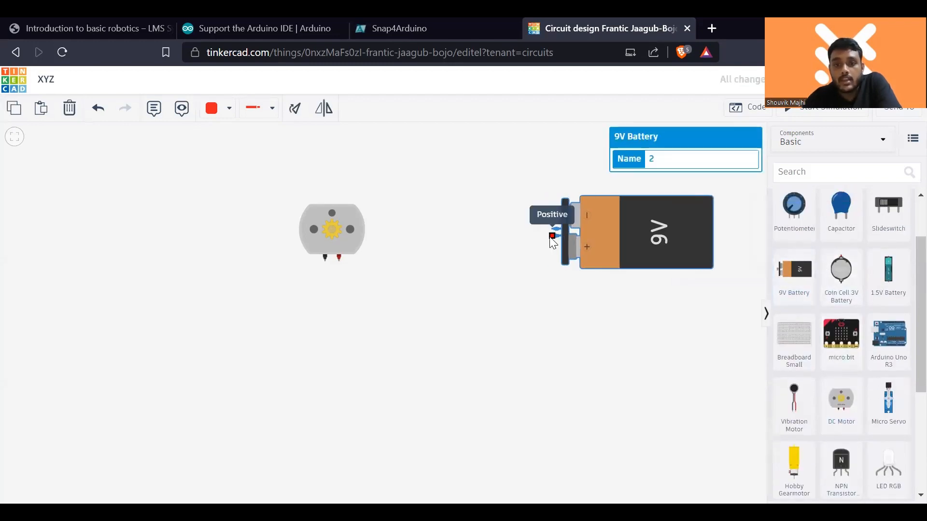
# - Wire the battery's positive terminal to the motor's red terminal and its negative terminal to the black one, bending the second wire around the motor
pyautogui.click(551, 237)
pyautogui.click(340, 261)
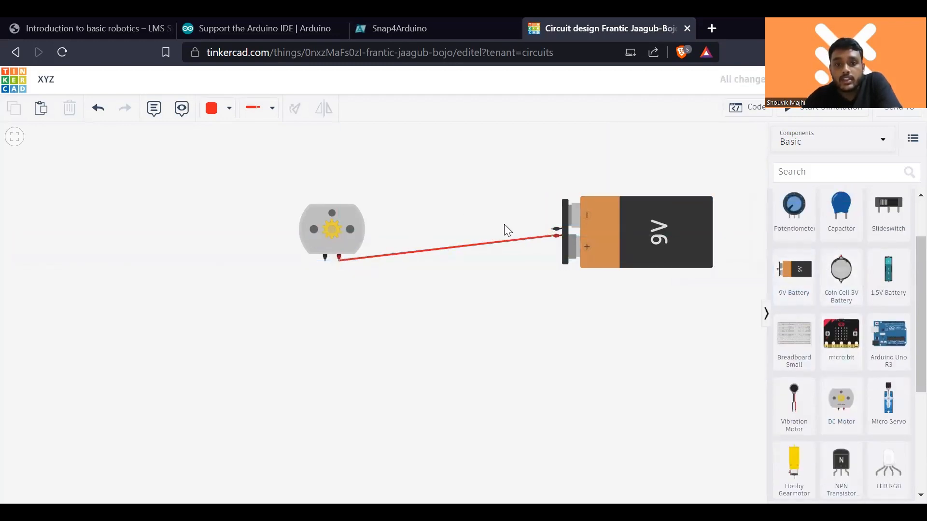
pyautogui.click(556, 228)
pyautogui.click(291, 179)
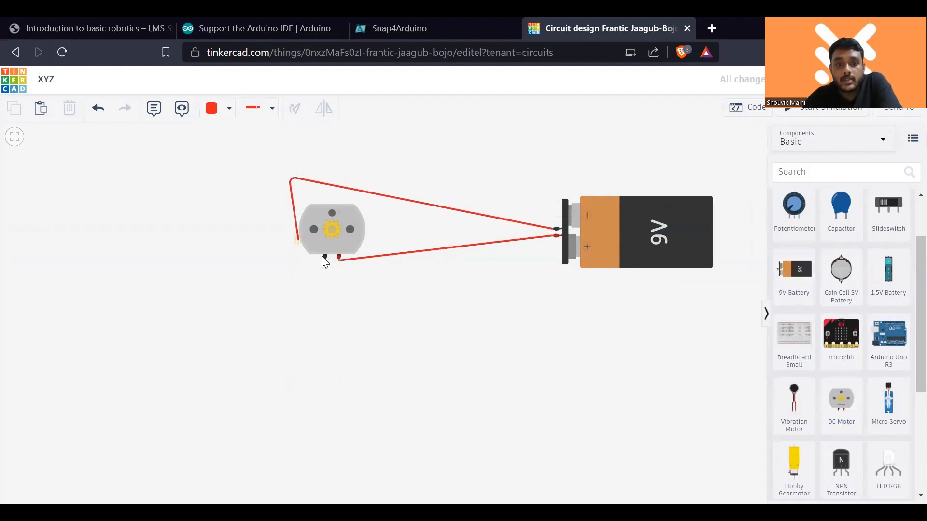
pyautogui.click(325, 259)
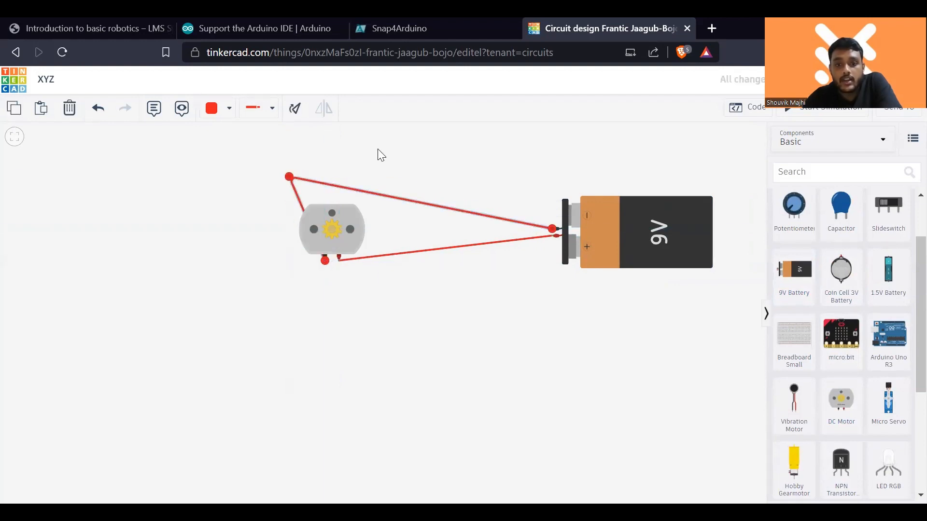
# - Simulate the motor circuit, examine the motor's speed read-out up close, and stop the simulation
pyautogui.click(826, 116)
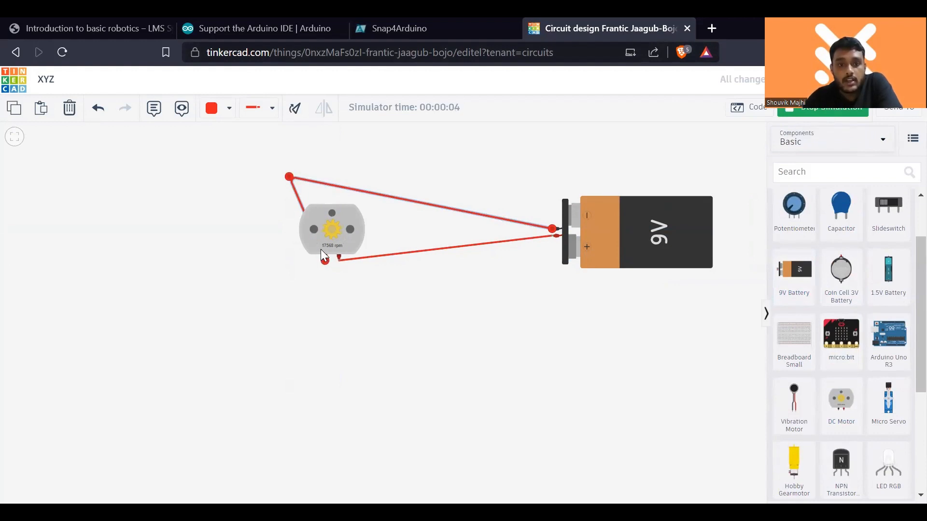
pyautogui.scroll(5, 325, 247)
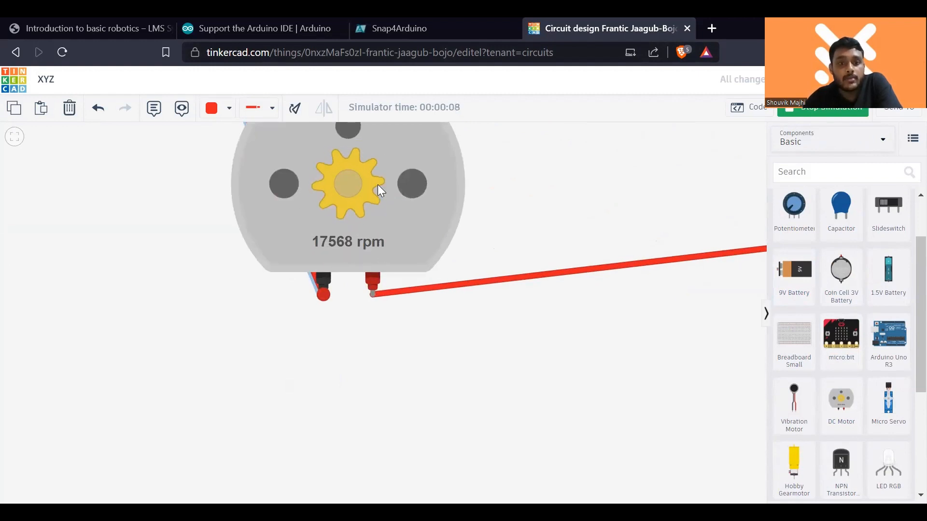
pyautogui.scroll(-3, 444, 199)
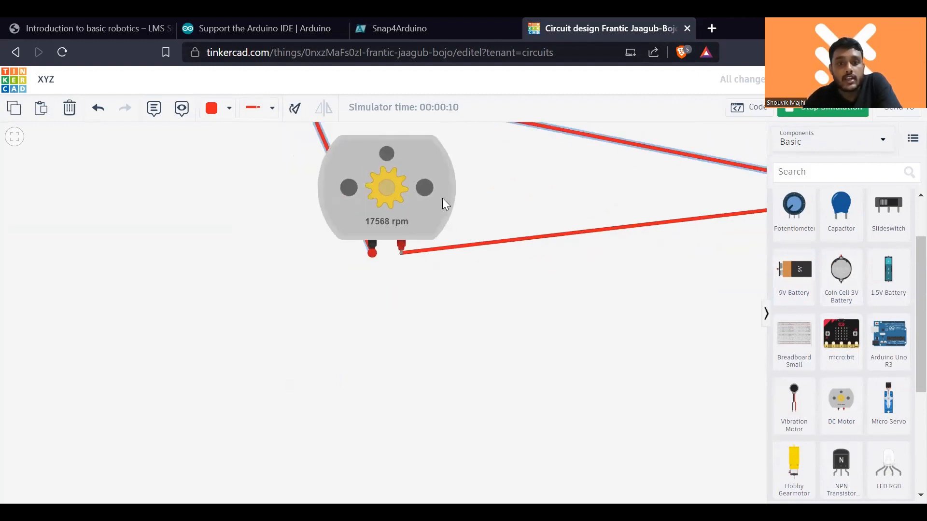
pyautogui.scroll(-5, 449, 207)
pyautogui.moveTo(421, 293); pyautogui.dragTo(306, 317)
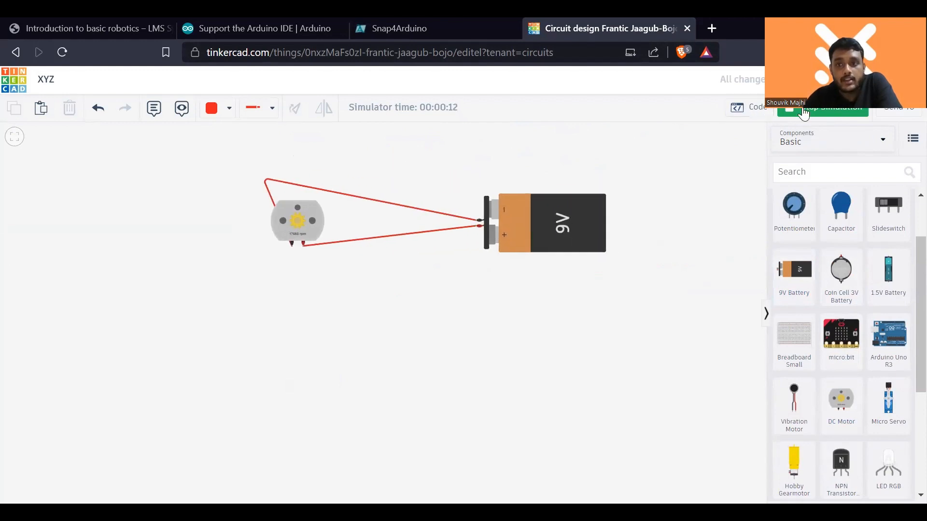
pyautogui.click(803, 112)
# - Delete the wire from the battery's positive terminal to the motor and run a simulation to check the motor's speed
pyautogui.click(402, 235)
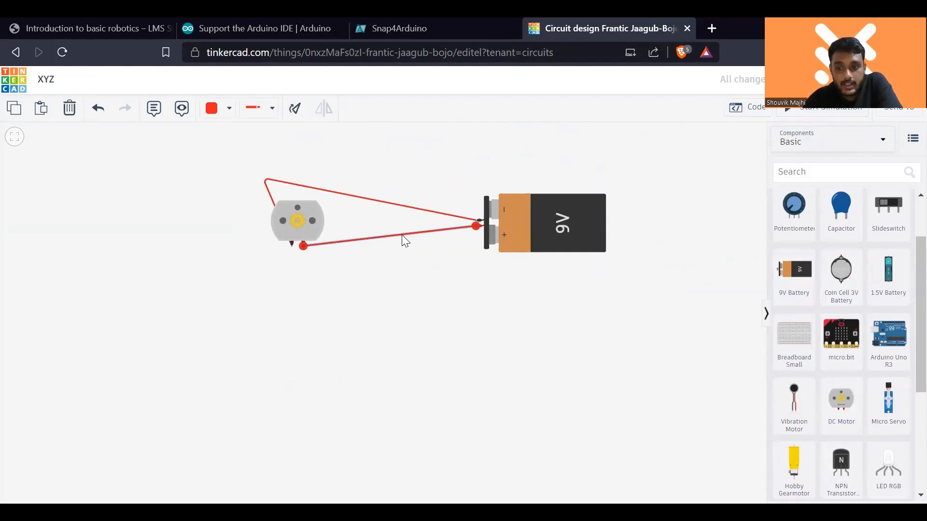
pyautogui.press('Delete')
pyautogui.click(803, 112)
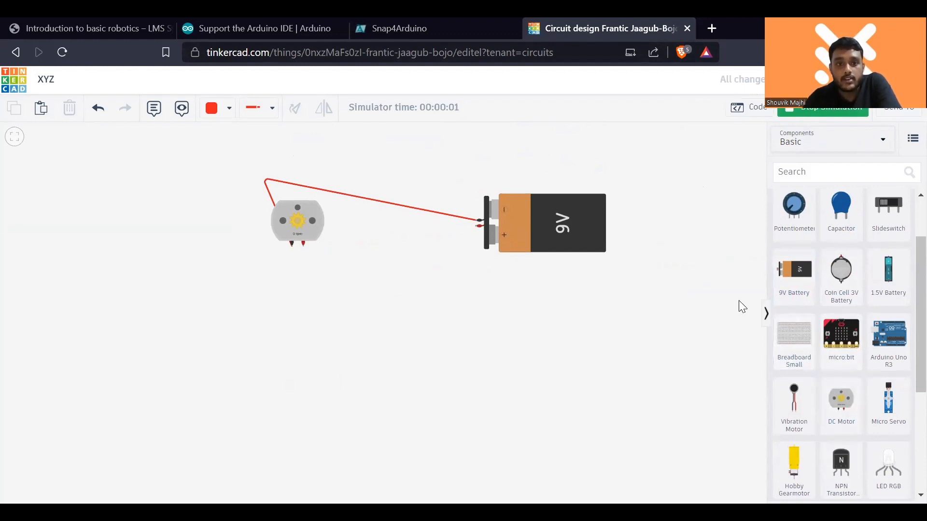
pyautogui.scroll(1, 253, 246)
pyautogui.scroll(2, 253, 247)
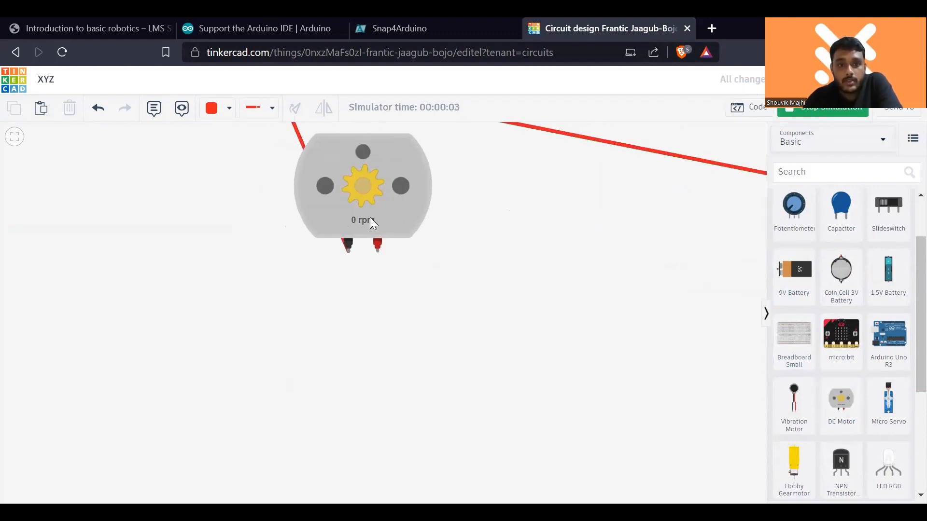
pyautogui.scroll(-2, 370, 217)
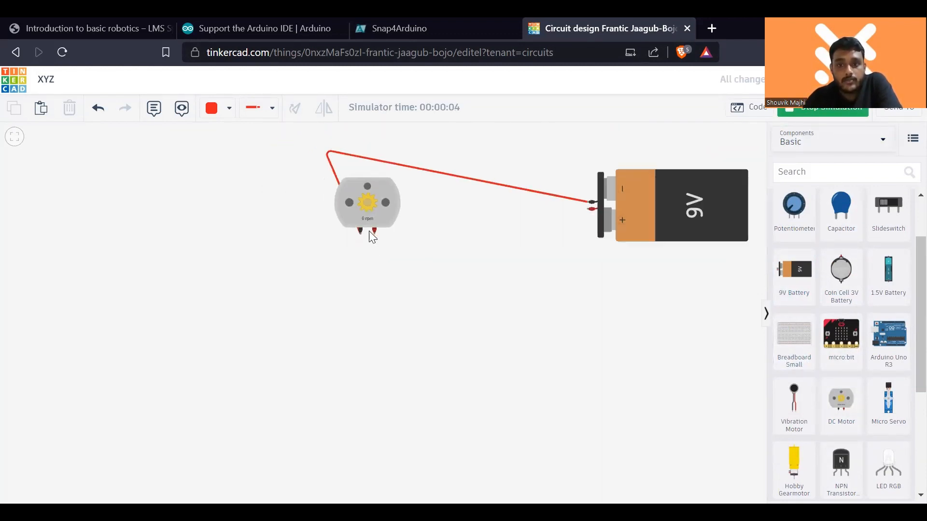
pyautogui.click(809, 113)
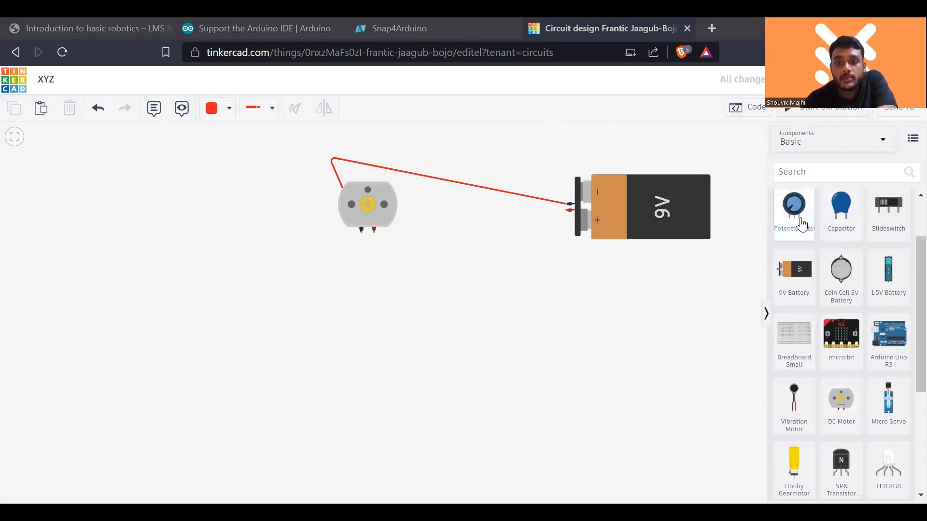
# - Place a potentiometer below the DC motor
pyautogui.moveTo(801, 224); pyautogui.dragTo(305, 271)
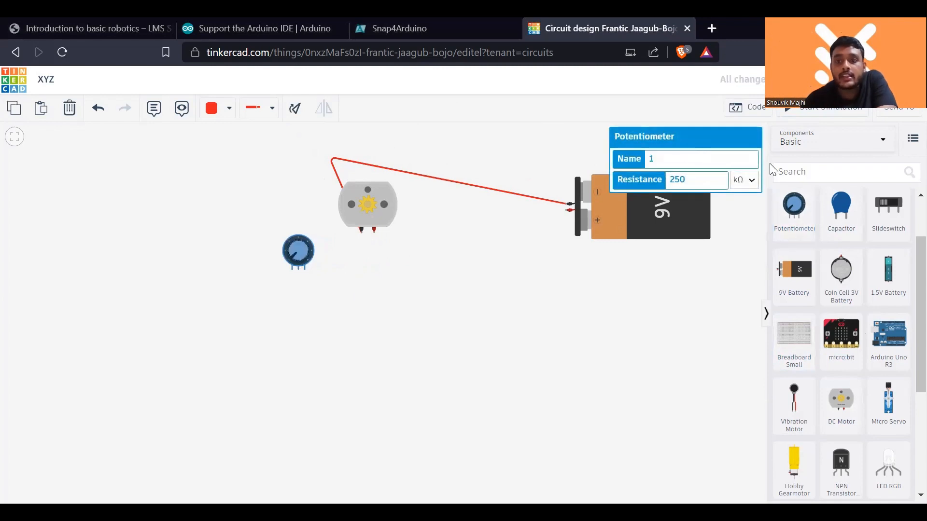
pyautogui.scroll(2, 820, 290)
pyautogui.moveTo(794, 217); pyautogui.dragTo(440, 313)
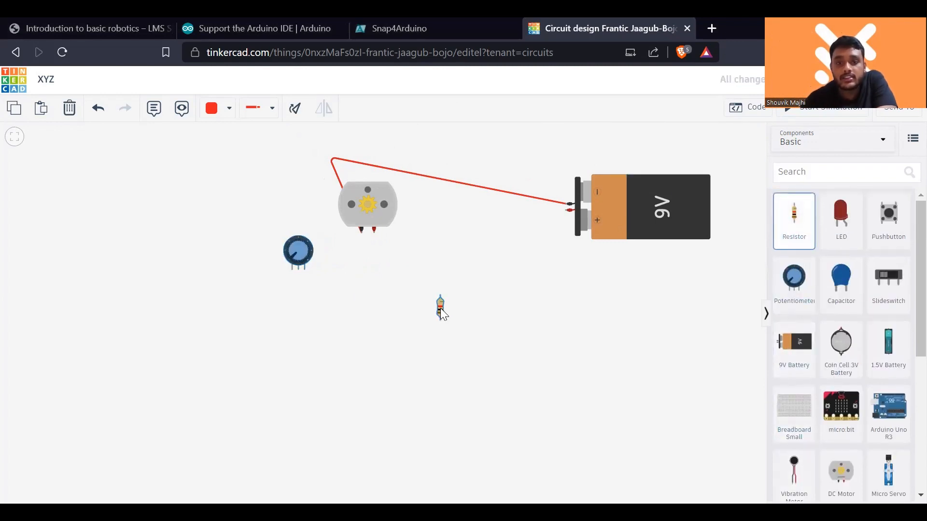
pyautogui.click(440, 308)
pyautogui.scroll(3, 430, 312)
pyautogui.scroll(-4, 444, 298)
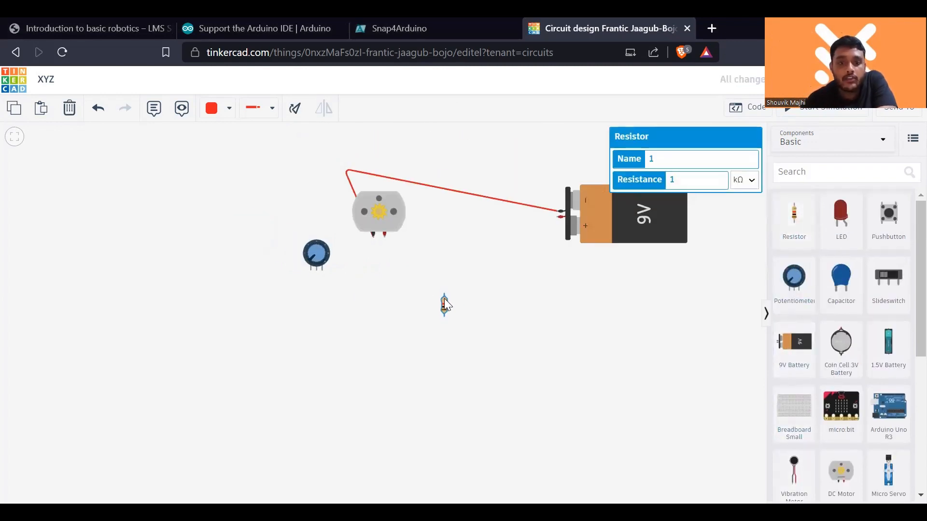
pyautogui.scroll(1, 445, 311)
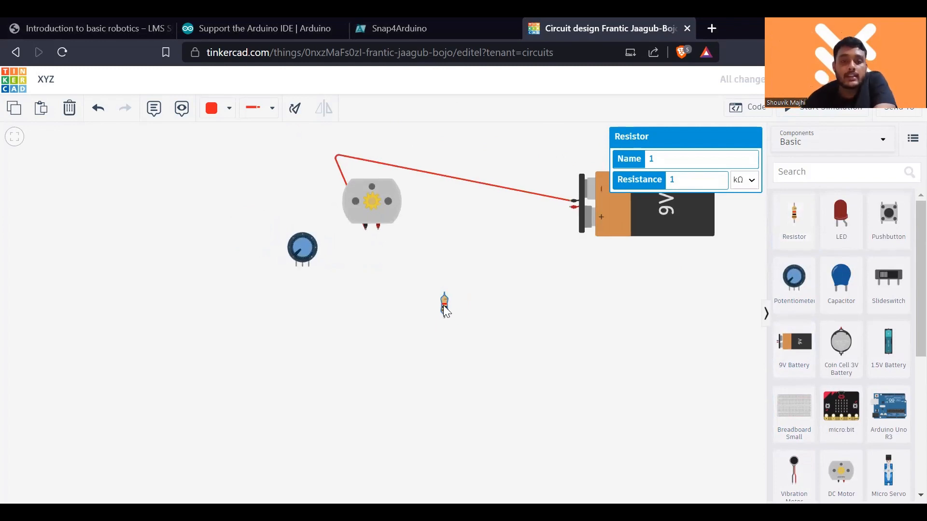
pyautogui.press('Delete')
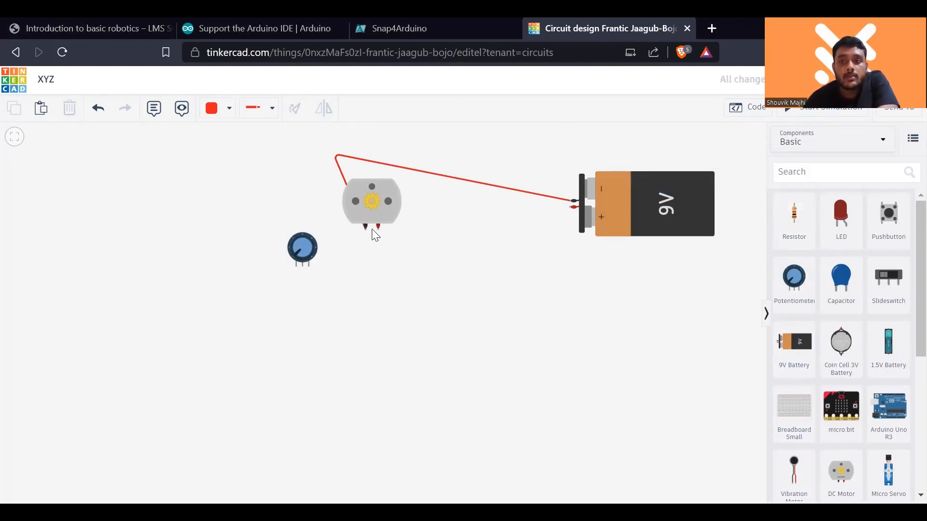
# - Run the simulation, try turning the potentiometer's knob, and stop the simulation
pyautogui.click(792, 112)
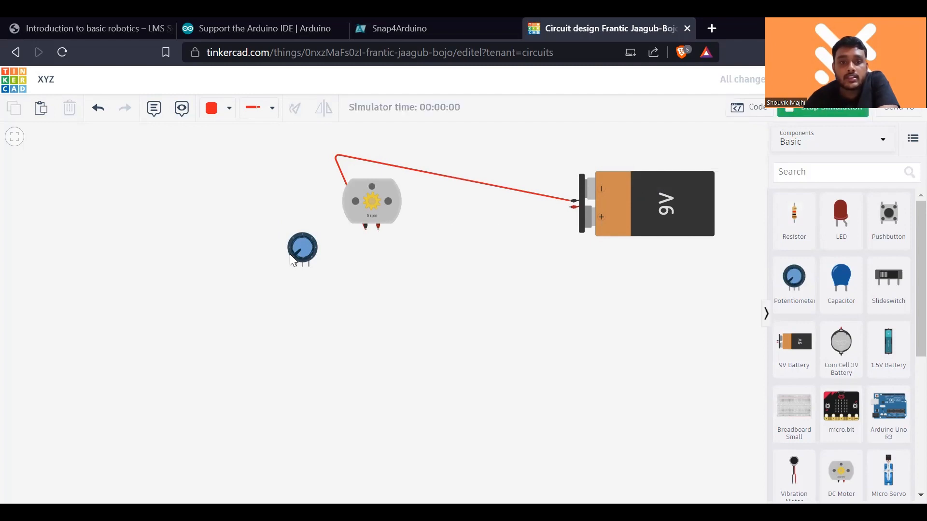
pyautogui.moveTo(297, 251)
pyautogui.mouseDown()
pyautogui.moveTo(309, 244)
pyautogui.moveTo(296, 265)
pyautogui.mouseUp()
pyautogui.click(834, 108)
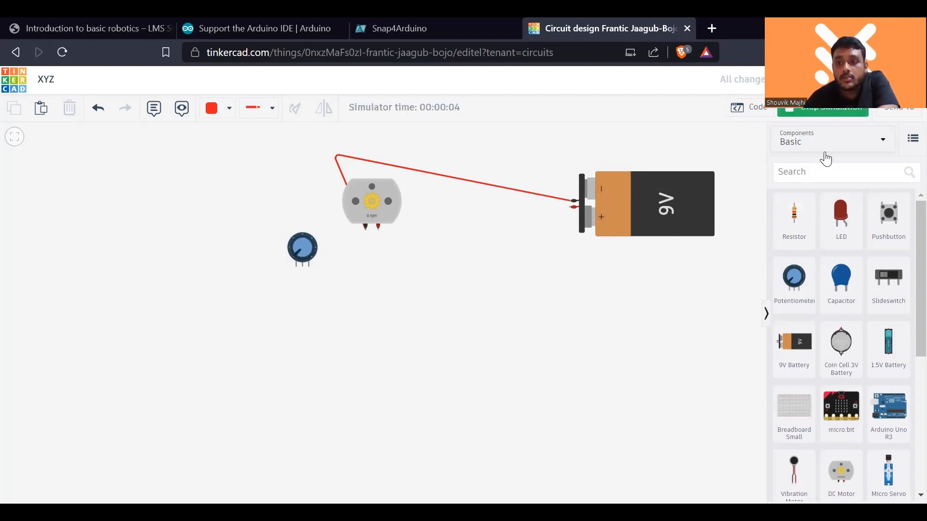
# - Place a multimeter on the empty canvas below the motor and move the potentiometer directly above it
pyautogui.scroll(-5, 824, 304)
pyautogui.moveTo(639, 437); pyautogui.dragTo(451, 374)
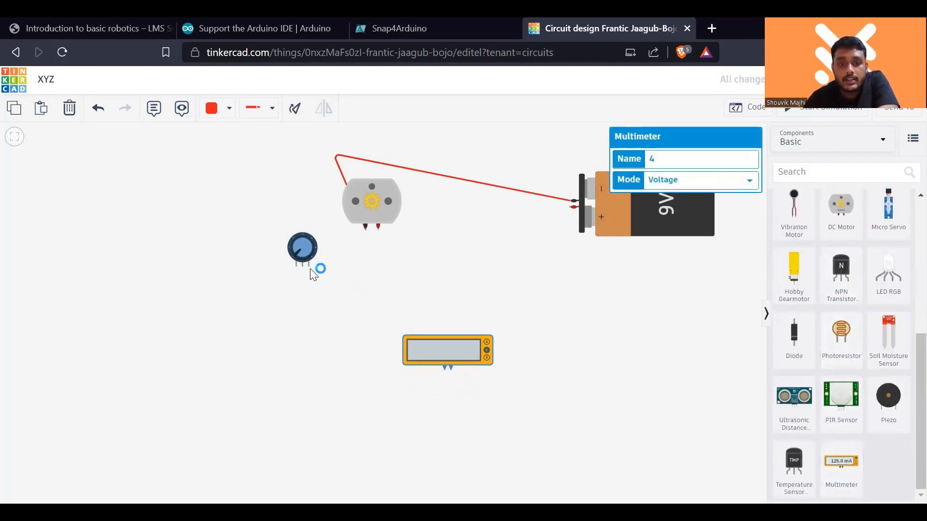
pyautogui.moveTo(306, 259); pyautogui.dragTo(420, 289)
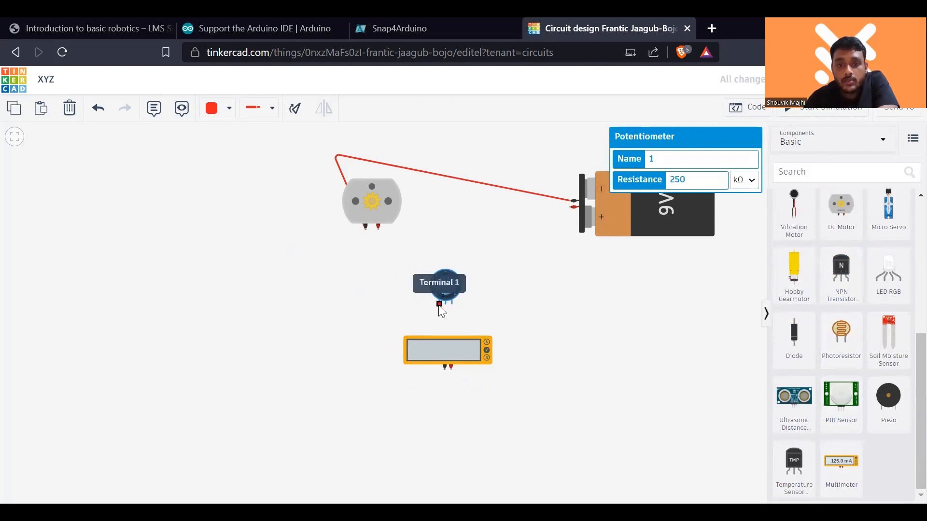
# - Wire the potentiometer's Terminal 1 to the multimeter's negative probe and its middle terminal to the positive probe
pyautogui.click(440, 303)
pyautogui.click(447, 370)
pyautogui.click(445, 370)
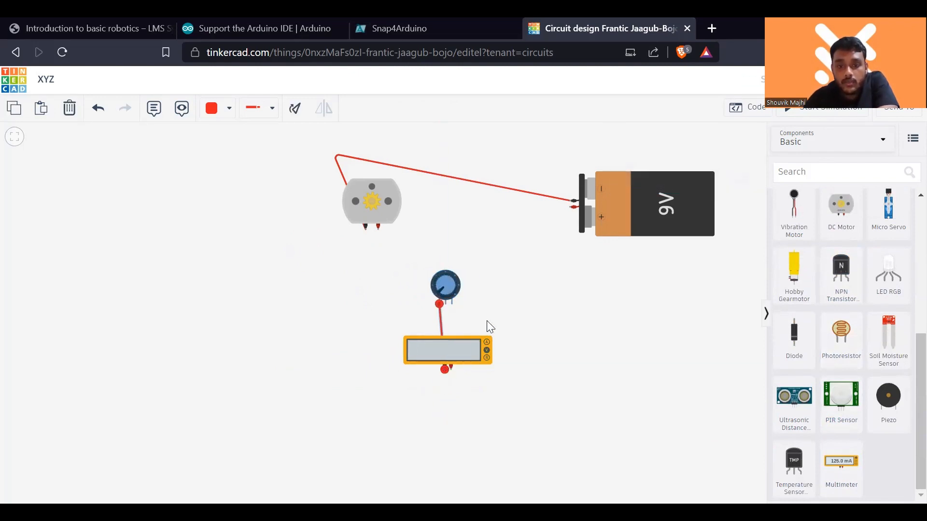
pyautogui.click(486, 321)
pyautogui.click(445, 305)
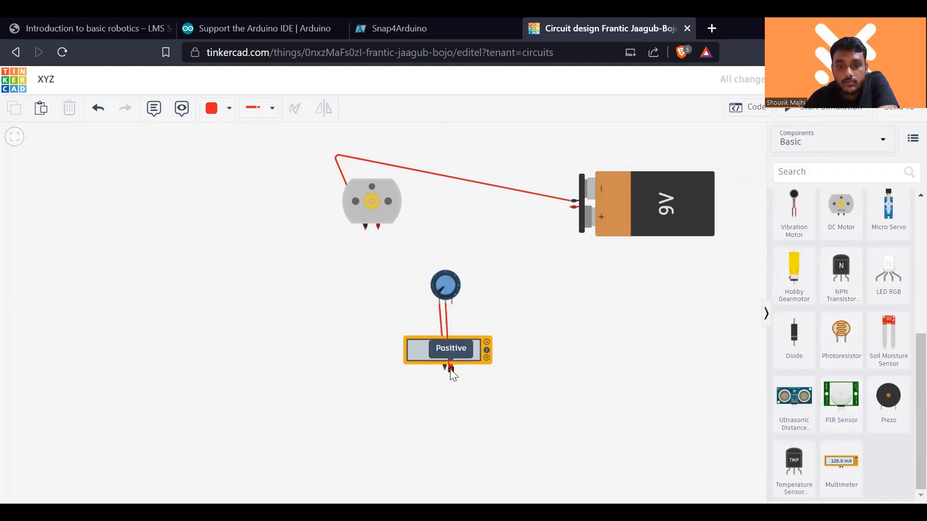
pyautogui.click(450, 369)
pyautogui.click(511, 325)
# - Start the simulation and set the multimeter's mode to Resistance
pyautogui.click(823, 112)
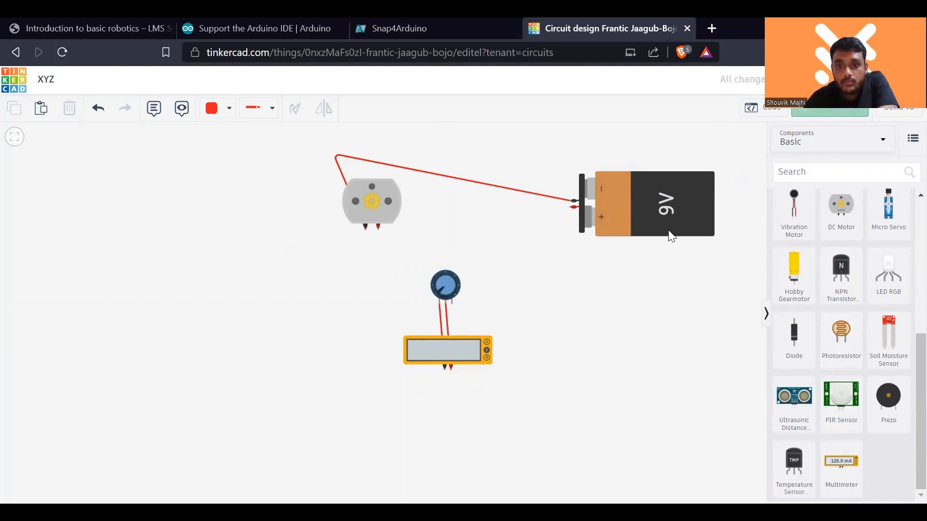
pyautogui.click(486, 356)
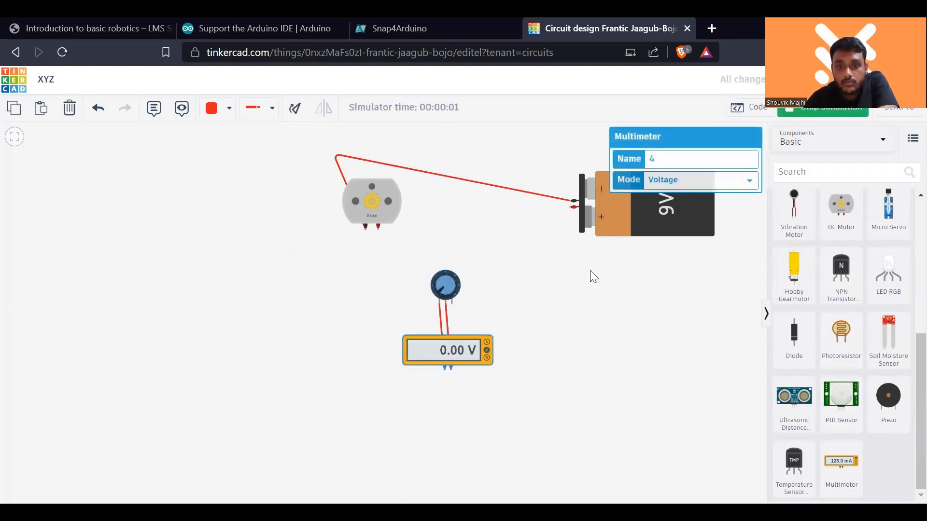
pyautogui.click(707, 182)
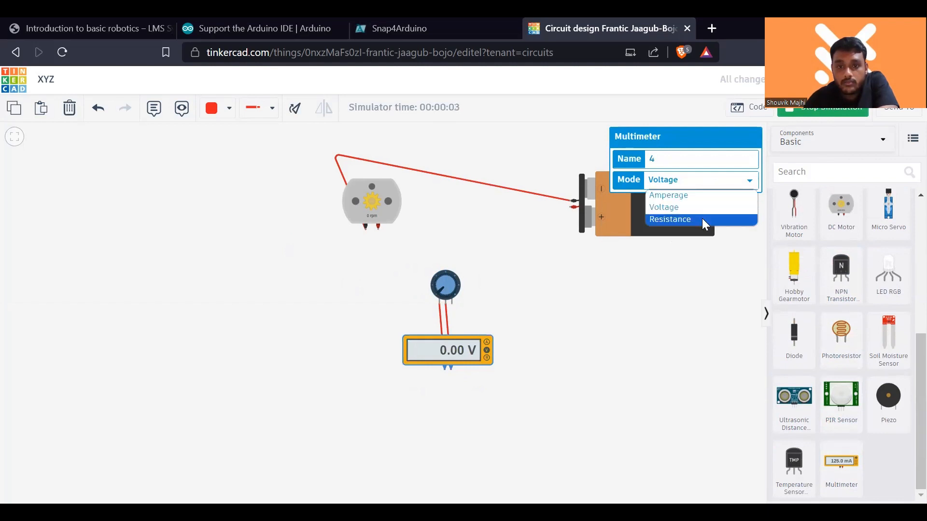
pyautogui.click(701, 219)
# - Turn the potentiometer's knob to measure its resistance on the multimeter, and stop the simulation
pyautogui.moveTo(467, 291); pyautogui.dragTo(444, 299)
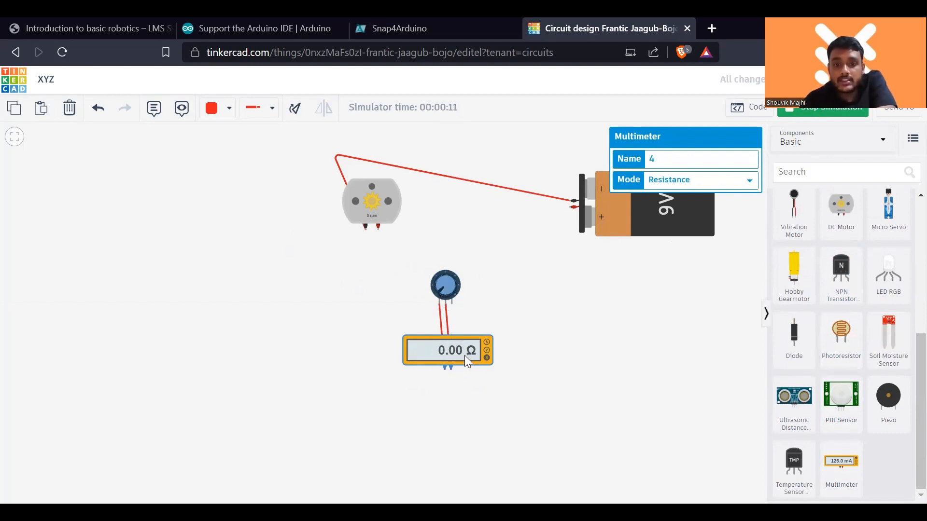
pyautogui.moveTo(439, 288); pyautogui.dragTo(450, 305)
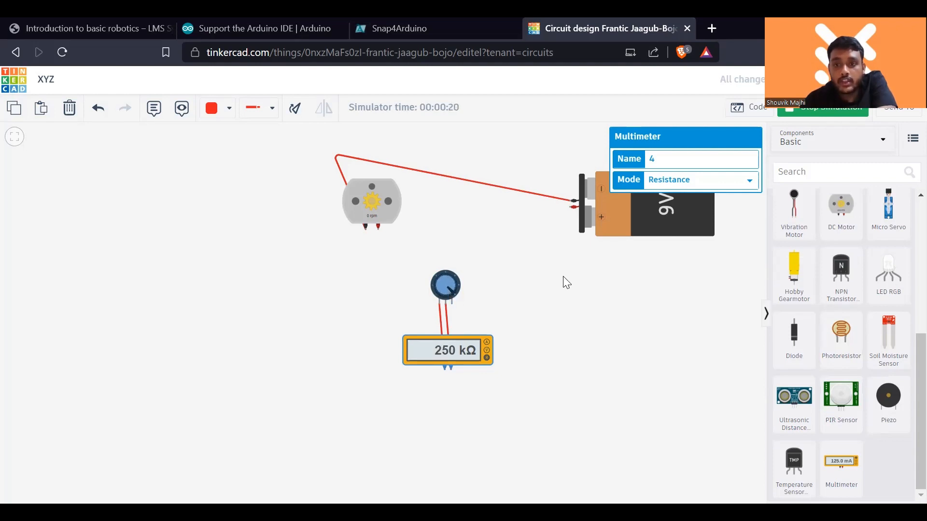
pyautogui.click(445, 285)
pyautogui.click(822, 108)
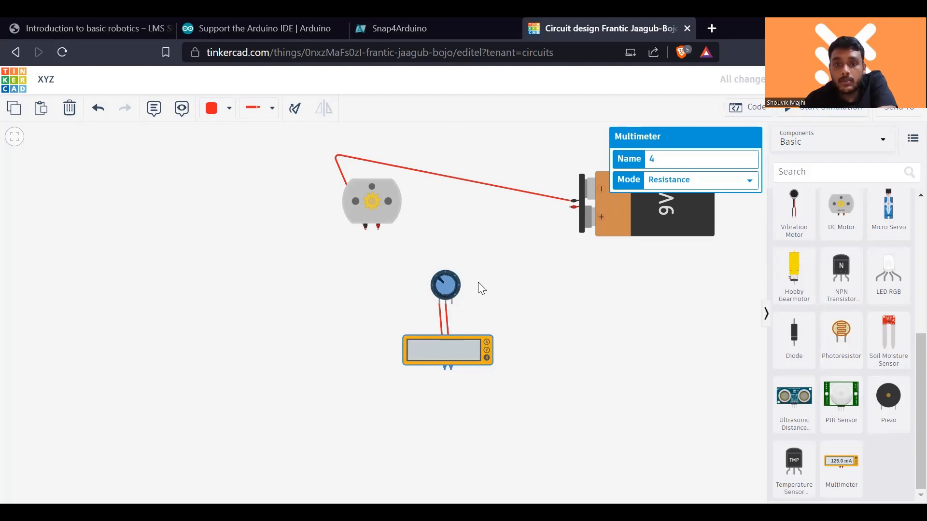
# - Set the potentiometer's resistance to 500 kΩ
pyautogui.click(443, 288)
pyautogui.click(702, 183)
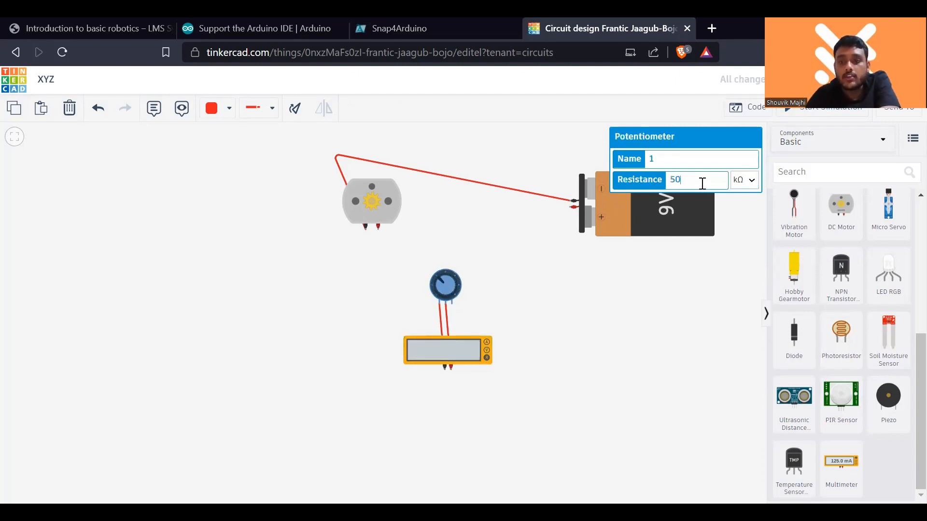
pyautogui.write('500')
pyautogui.click(728, 274)
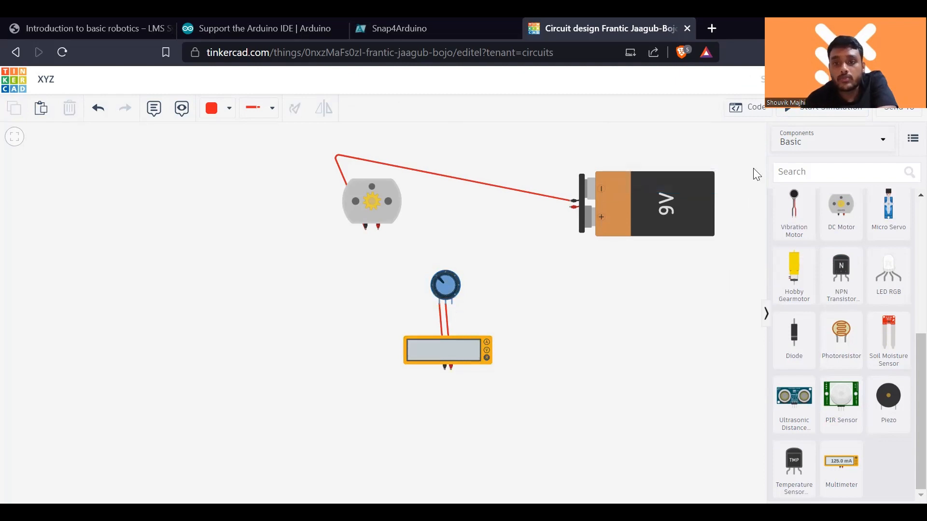
# - Run the simulation again, turn the potentiometer's knob to check the new resistance range, and stop the simulation
pyautogui.click(797, 110)
pyautogui.moveTo(452, 282)
pyautogui.mouseDown()
pyautogui.moveTo(443, 300)
pyautogui.moveTo(441, 282)
pyautogui.moveTo(449, 290)
pyautogui.moveTo(451, 278)
pyautogui.moveTo(452, 289)
pyautogui.moveTo(450, 277)
pyautogui.moveTo(444, 290)
pyautogui.moveTo(444, 279)
pyautogui.moveTo(457, 288)
pyautogui.moveTo(439, 288)
pyautogui.mouseUp()
pyautogui.click(802, 114)
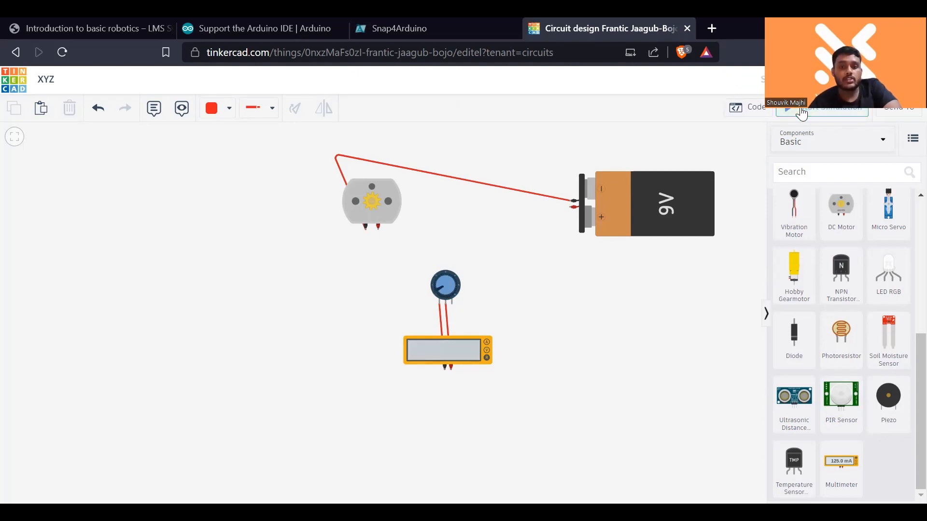
# - Delete the multimeter and move the potentiometer beside the DC motor
pyautogui.click(466, 345)
pyautogui.press('Delete')
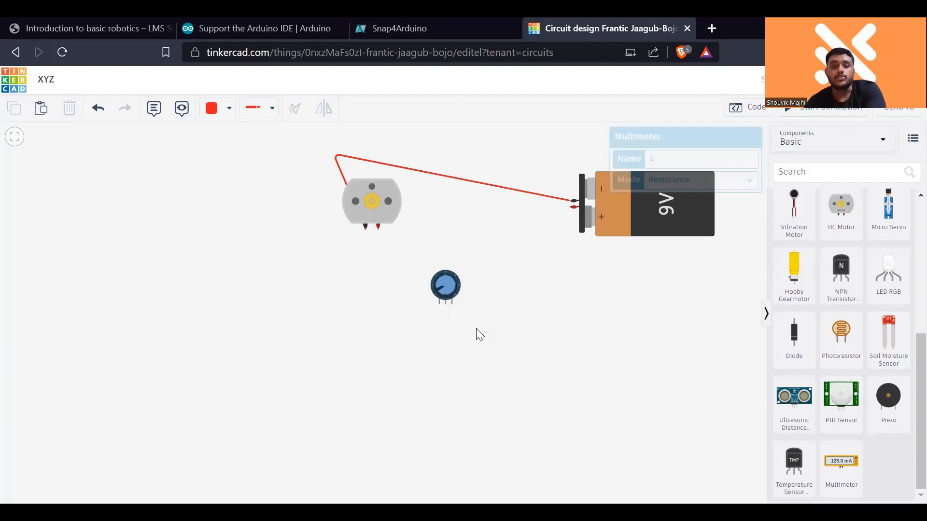
pyautogui.moveTo(447, 281); pyautogui.dragTo(276, 219)
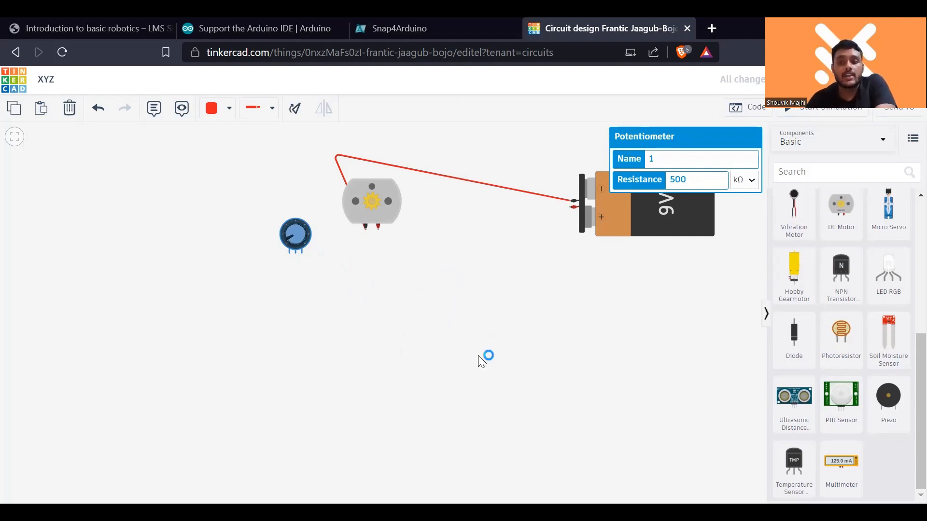
# - Place a small breadboard below the DC motor and move the potentiometer onto its upper half
pyautogui.scroll(5, 826, 415)
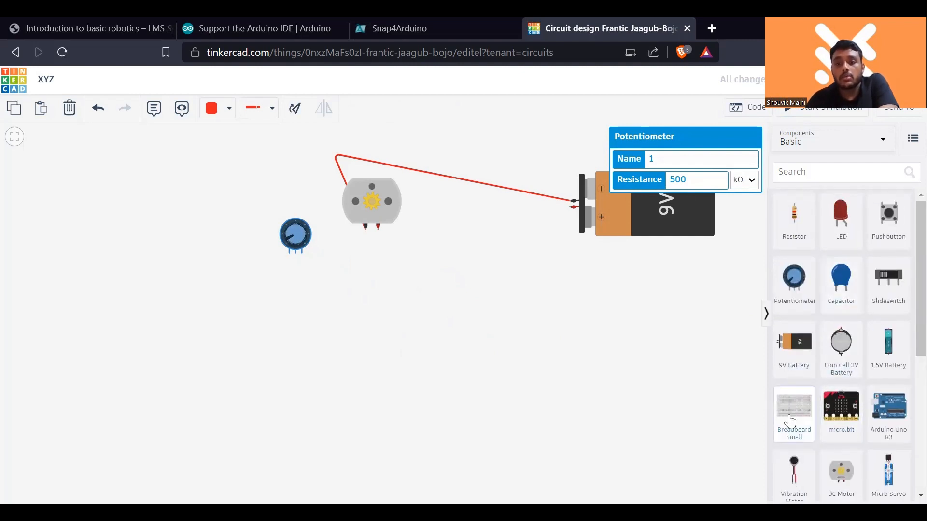
pyautogui.click(790, 421)
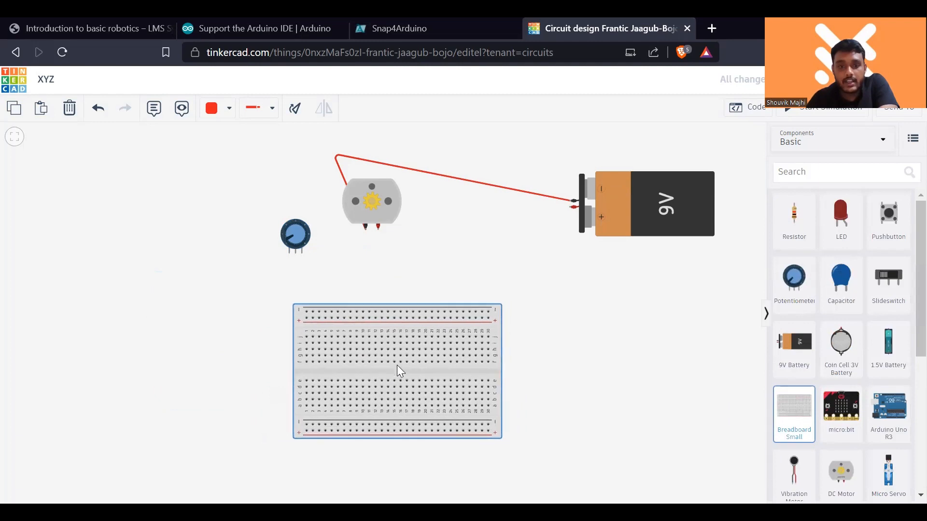
pyautogui.click(398, 364)
pyautogui.scroll(2, 401, 351)
pyautogui.moveTo(276, 212); pyautogui.dragTo(431, 324)
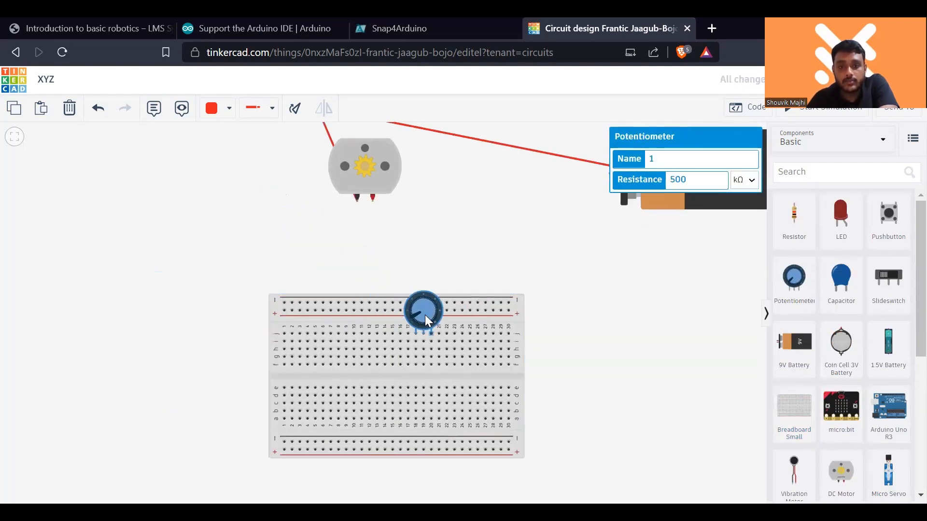
# - Delete the wire between the motor and the battery, and shift the potentiometer so its pins sit just above the breadboard's centre gap
pyautogui.scroll(-1, 446, 221)
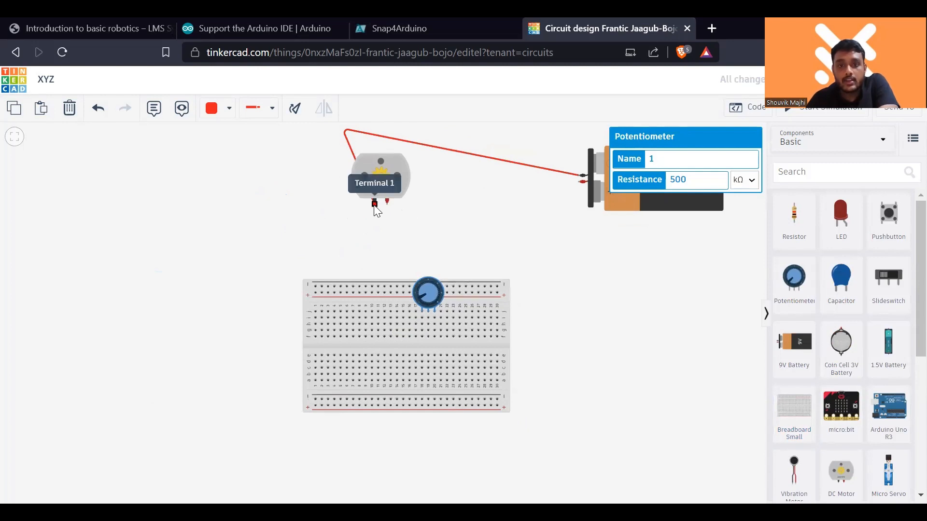
pyautogui.click(506, 165)
pyautogui.press('Delete')
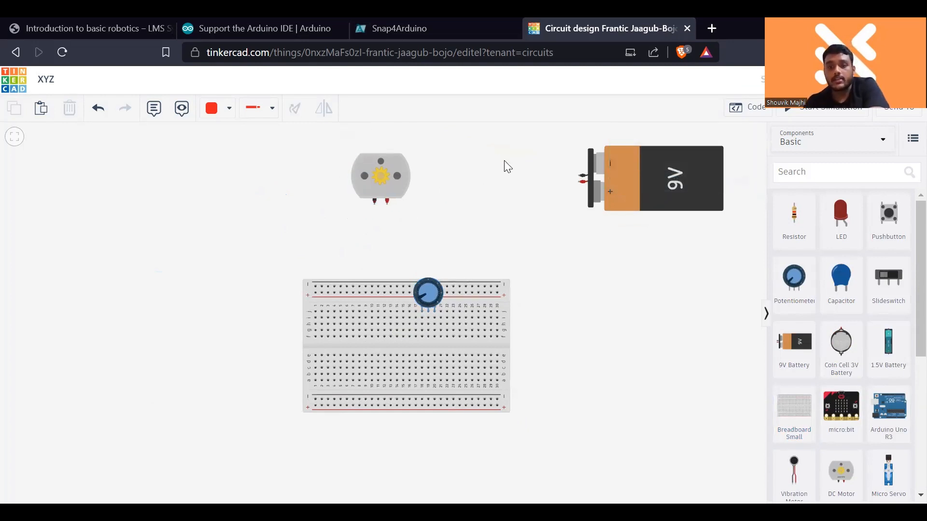
pyautogui.moveTo(429, 298); pyautogui.dragTo(423, 322)
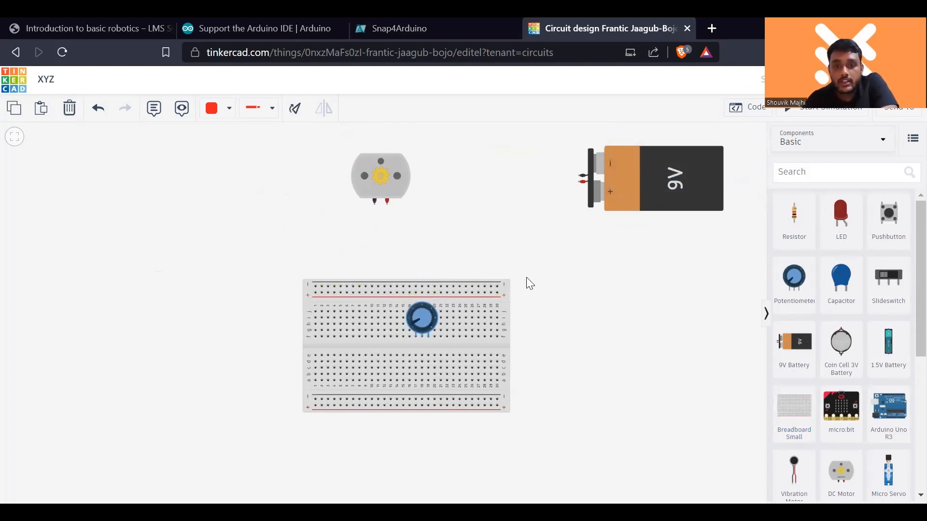
# - Wire the 9V battery's negative terminal to the breadboard's upper negative rail and its positive terminal to the upper positive rail
pyautogui.click(497, 285)
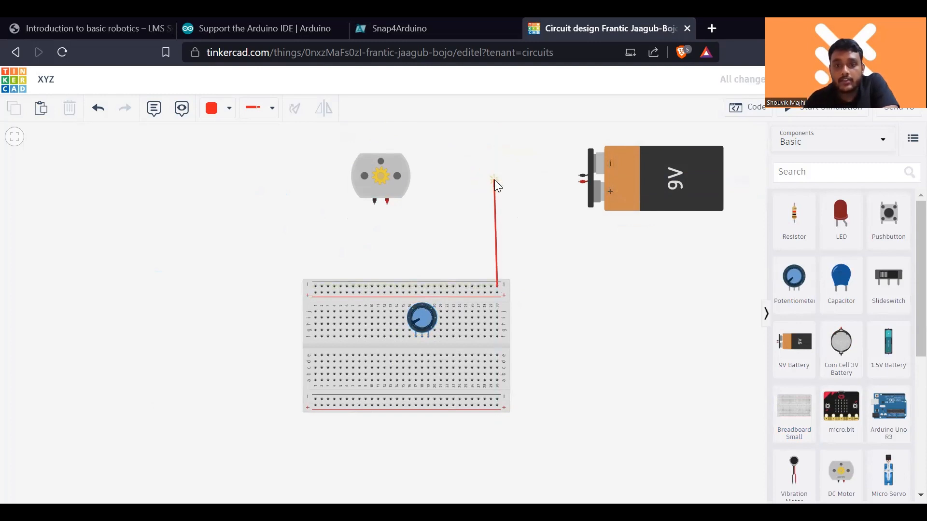
pyautogui.click(496, 178)
pyautogui.click(583, 177)
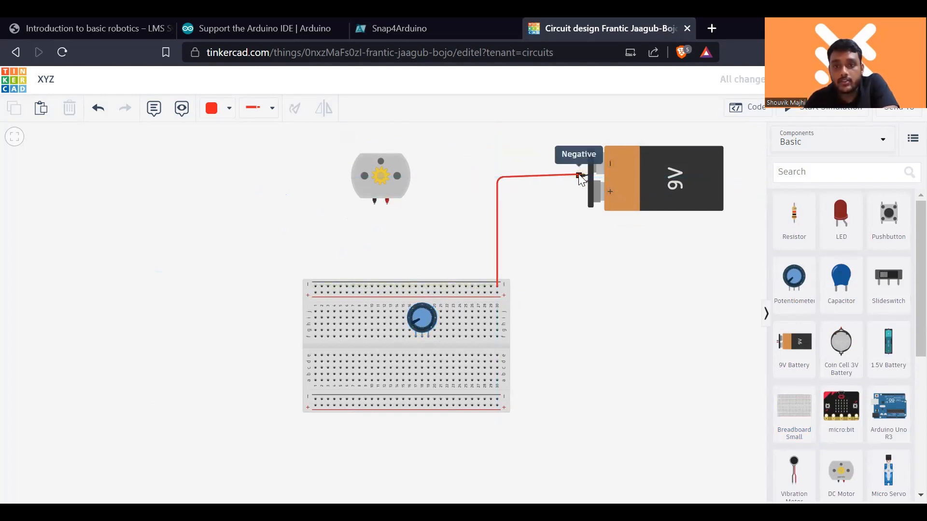
pyautogui.click(582, 183)
pyautogui.click(529, 202)
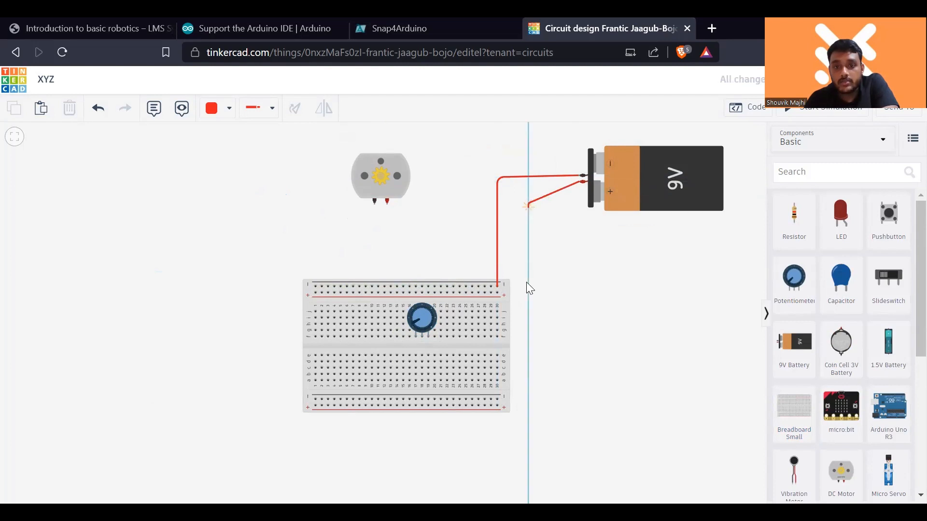
pyautogui.click(527, 284)
pyautogui.click(499, 293)
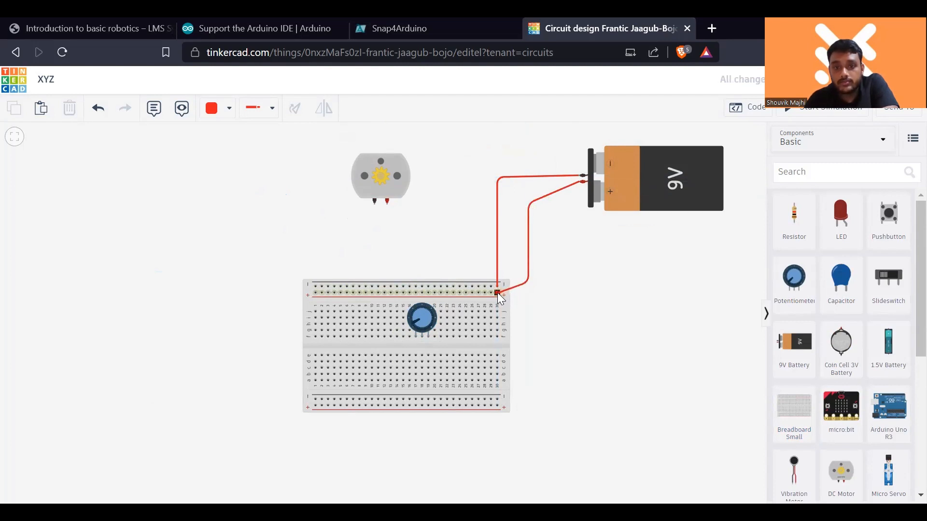
# - Colour the wire from the battery's negative terminal to the breadboard black
pyautogui.click(524, 176)
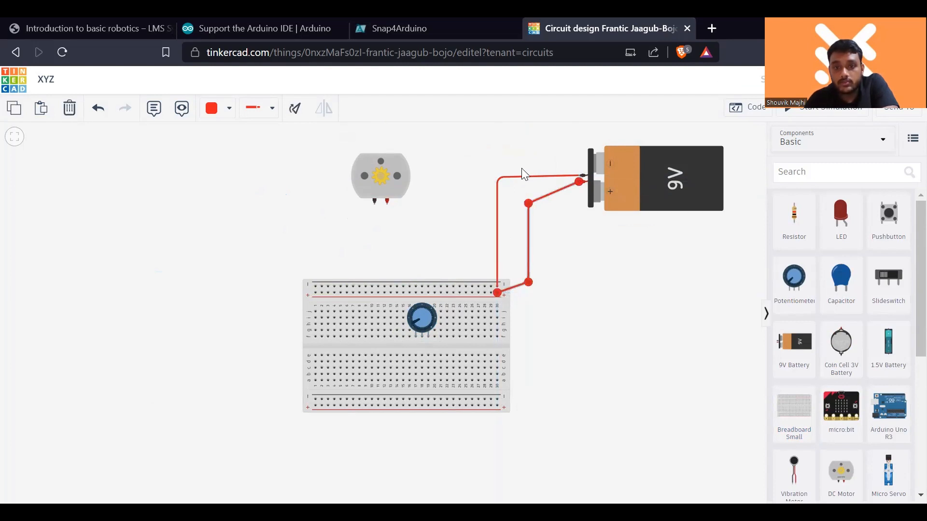
pyautogui.click(227, 114)
pyautogui.click(236, 143)
pyautogui.click(454, 228)
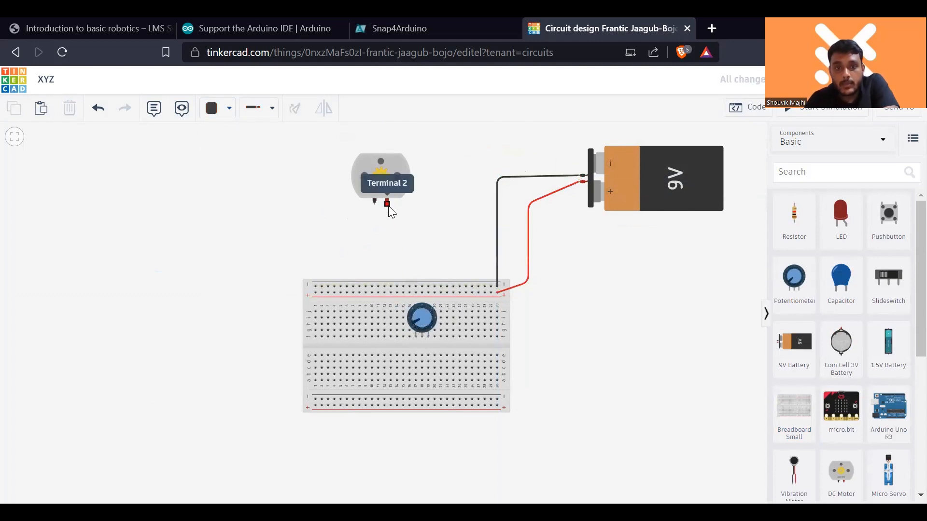
# - Wire the motor's Terminal 1 to the upper negative rail and its Terminal 2 to the potentiometer's wiper
pyautogui.click(374, 204)
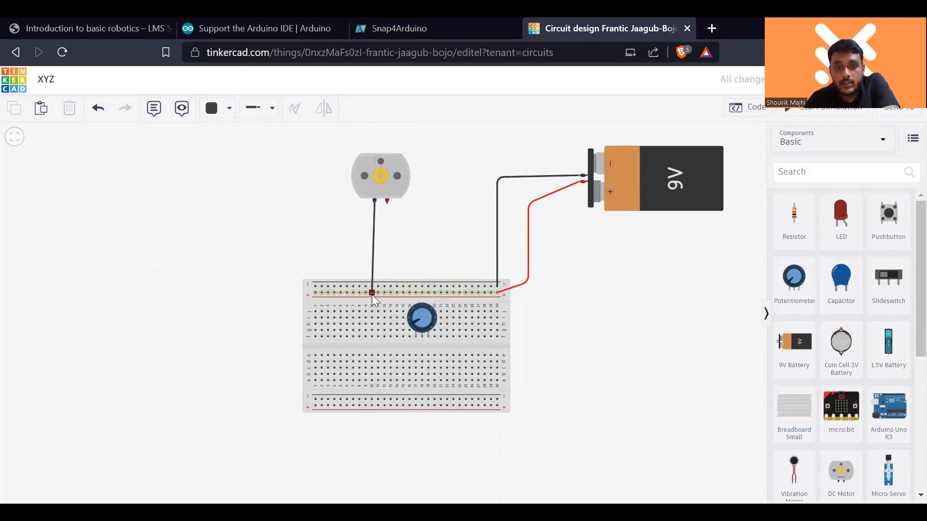
pyautogui.click(377, 287)
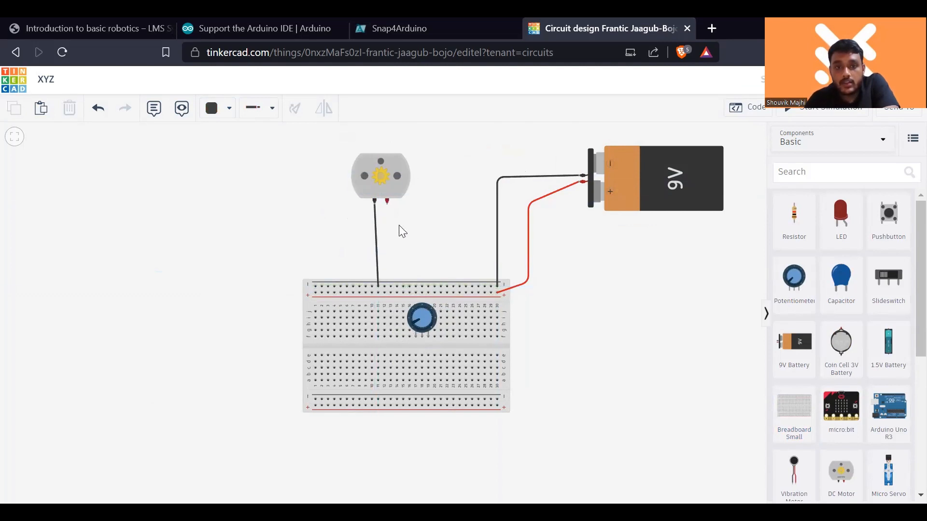
pyautogui.click(387, 206)
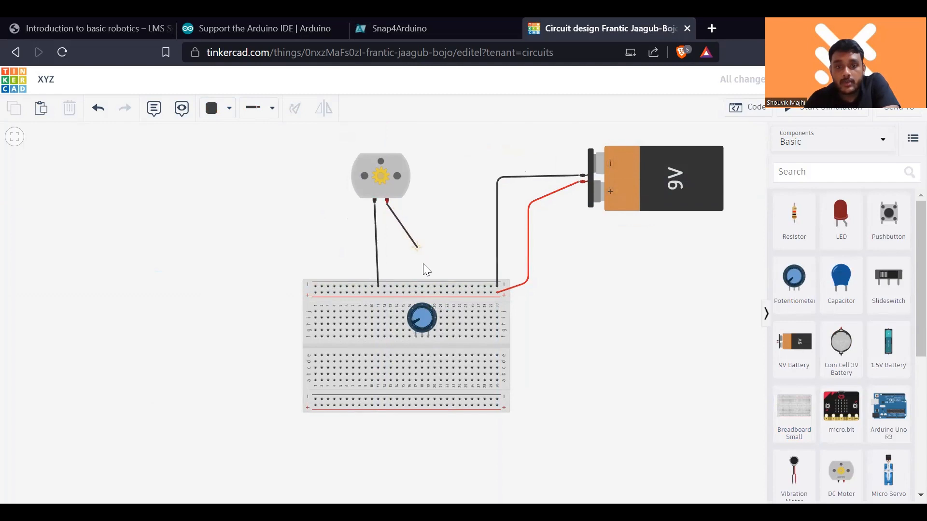
pyautogui.click(410, 332)
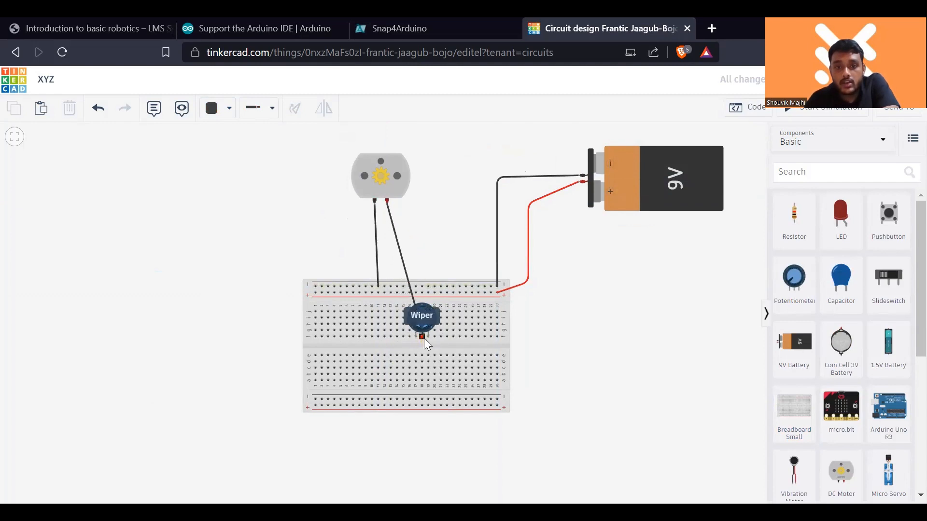
pyautogui.click(423, 337)
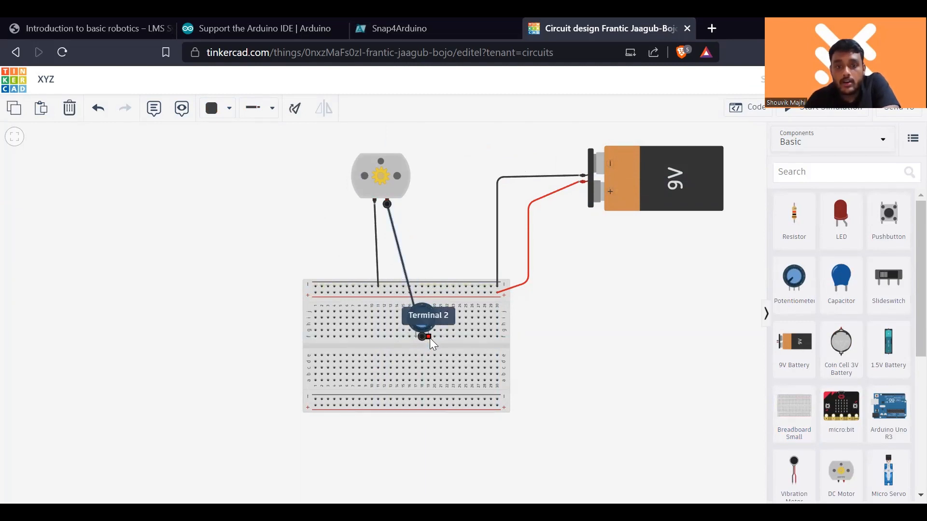
pyautogui.click(397, 329)
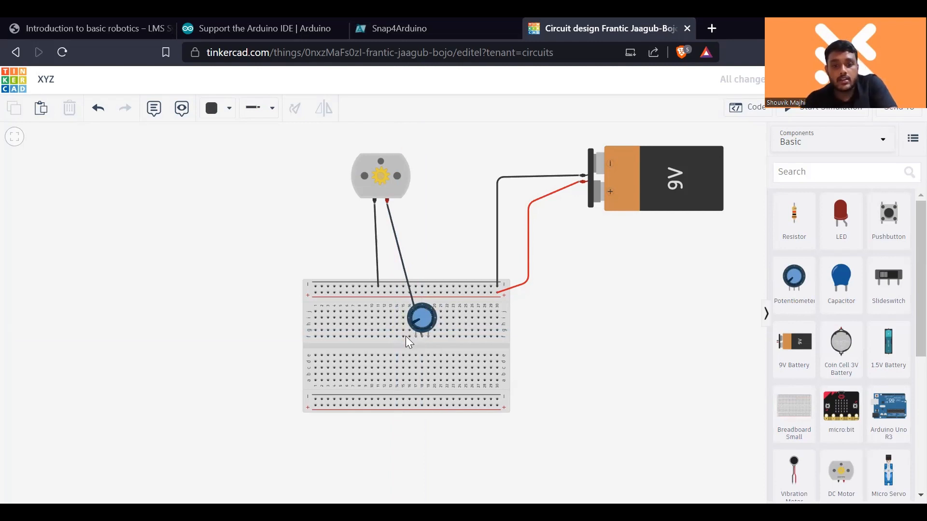
# - Wire the potentiometer's Terminal 1 to the breadboard's upper positive rail and colour that wire red
pyautogui.click(413, 336)
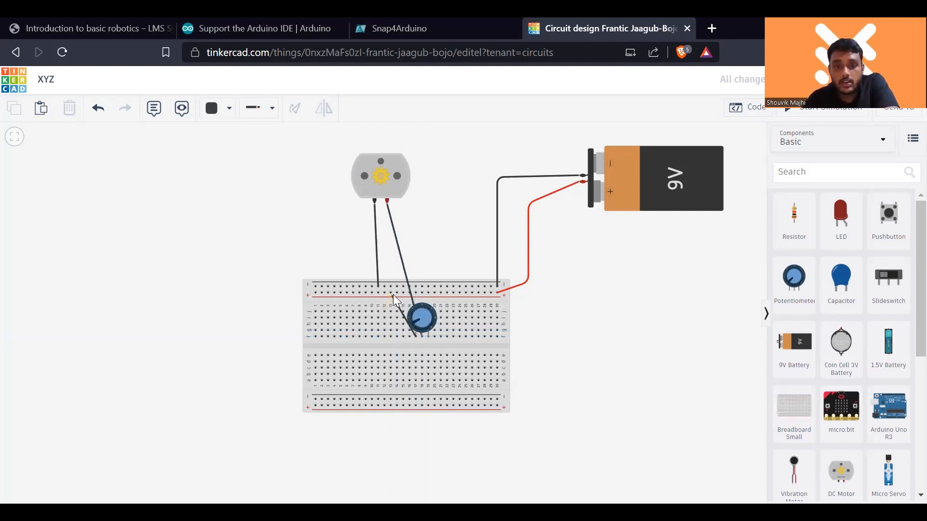
pyautogui.click(396, 293)
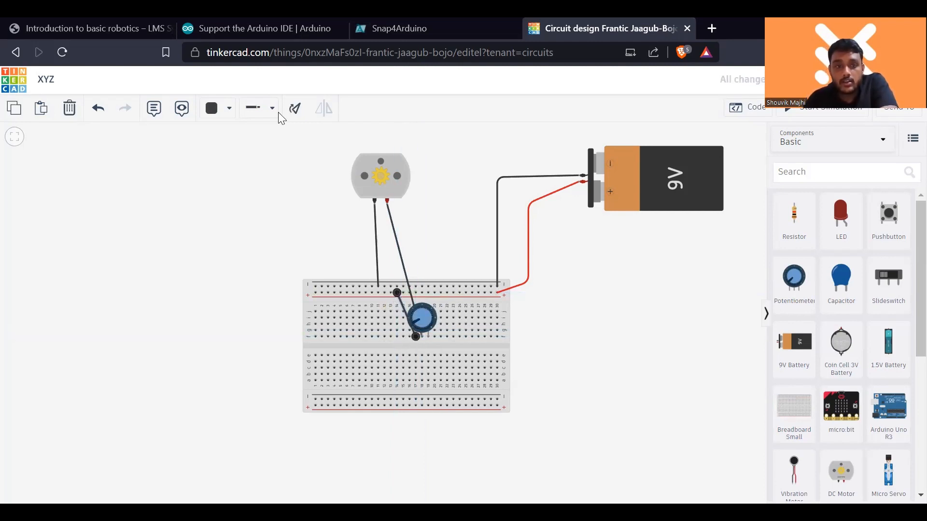
pyautogui.click(230, 109)
pyautogui.click(237, 164)
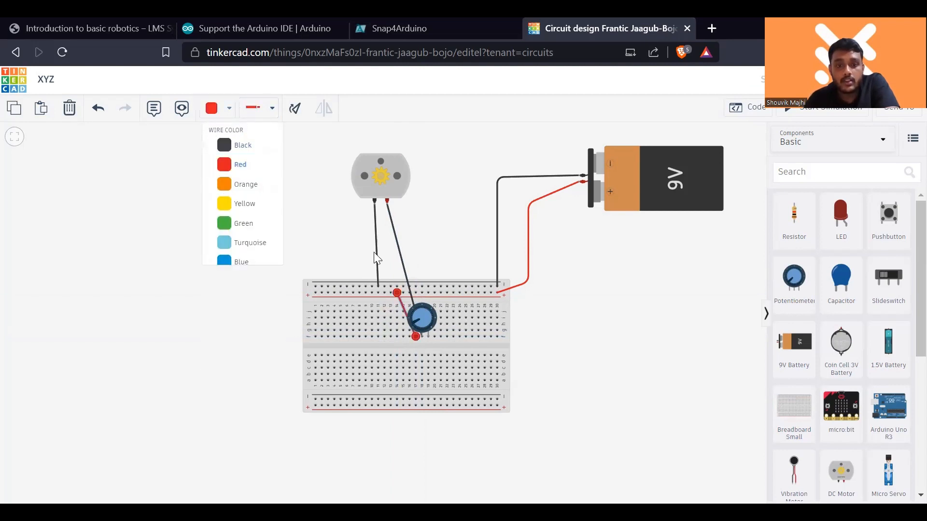
# - Colour the wire between the motor's Terminal 2 and the potentiometer's wiper red
pyautogui.click(397, 242)
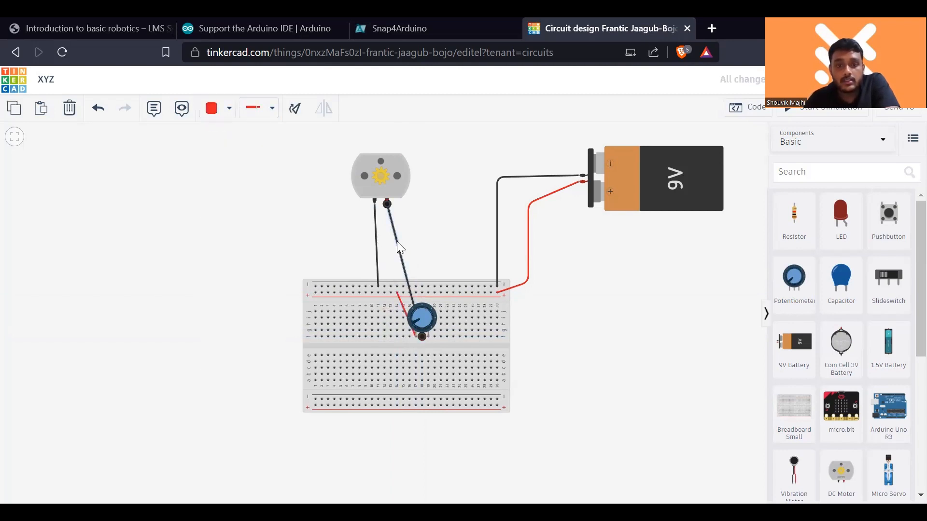
pyautogui.click(227, 110)
pyautogui.click(239, 163)
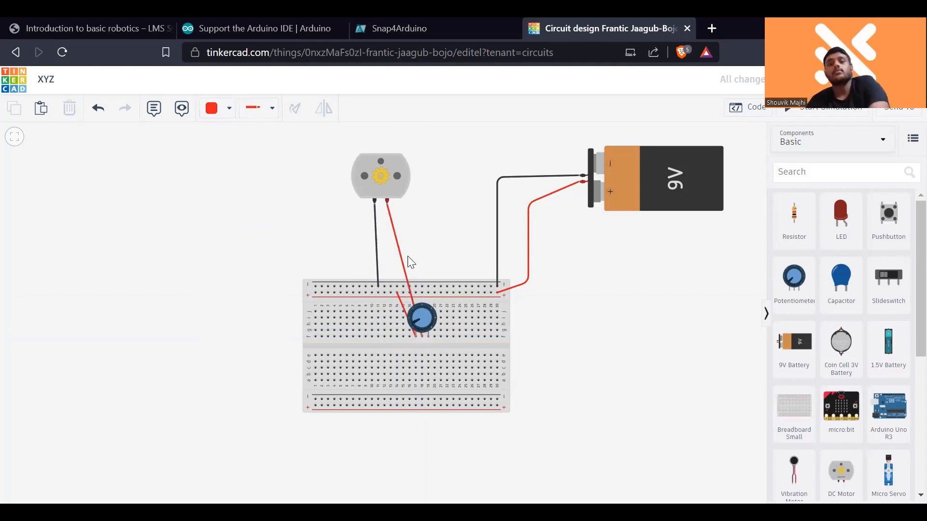
# - Run the simulation, turn the potentiometer knob slightly to test the motor's speed control, and stop the simulation
pyautogui.click(805, 112)
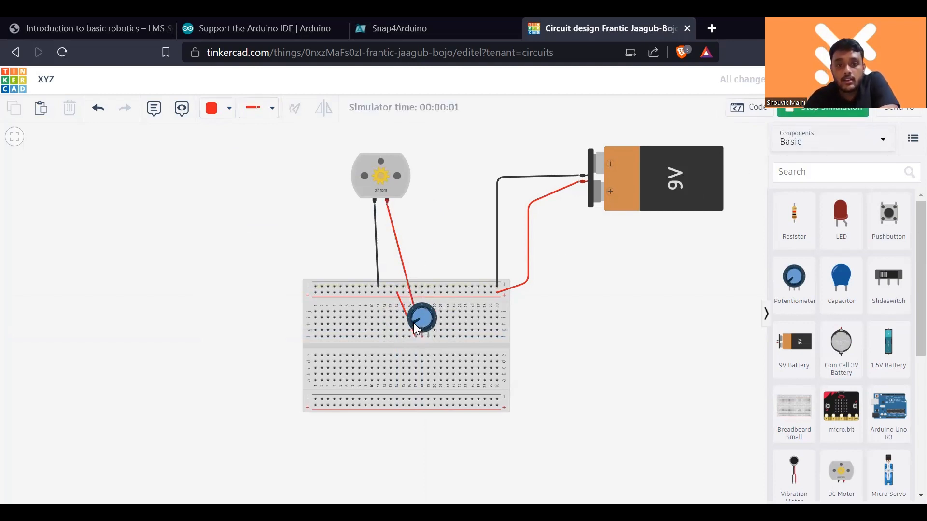
pyautogui.moveTo(413, 322); pyautogui.dragTo(419, 329)
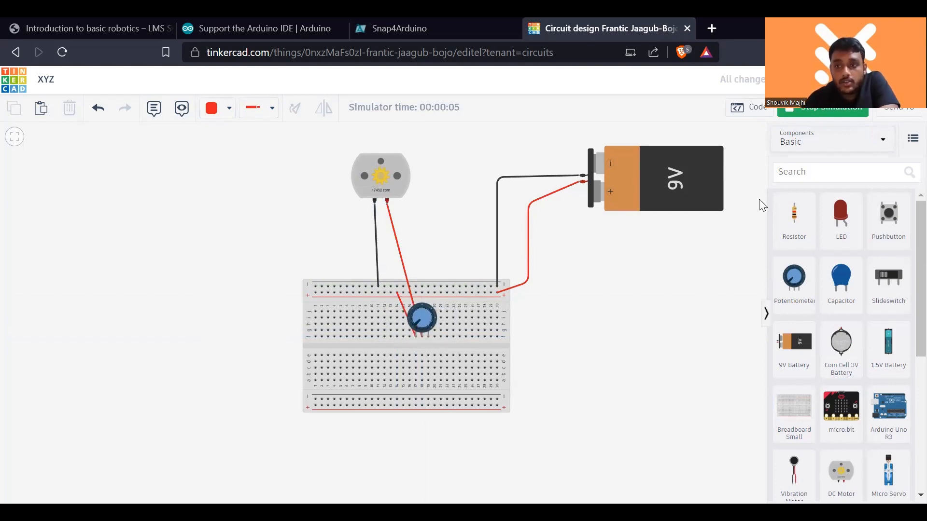
pyautogui.click(804, 112)
# - Add a multimeter beside the breadboard, wiring its negative probe to the potentiometer's wiper and its positive probe to the potentiometer's Terminal 1
pyautogui.scroll(-5, 803, 434)
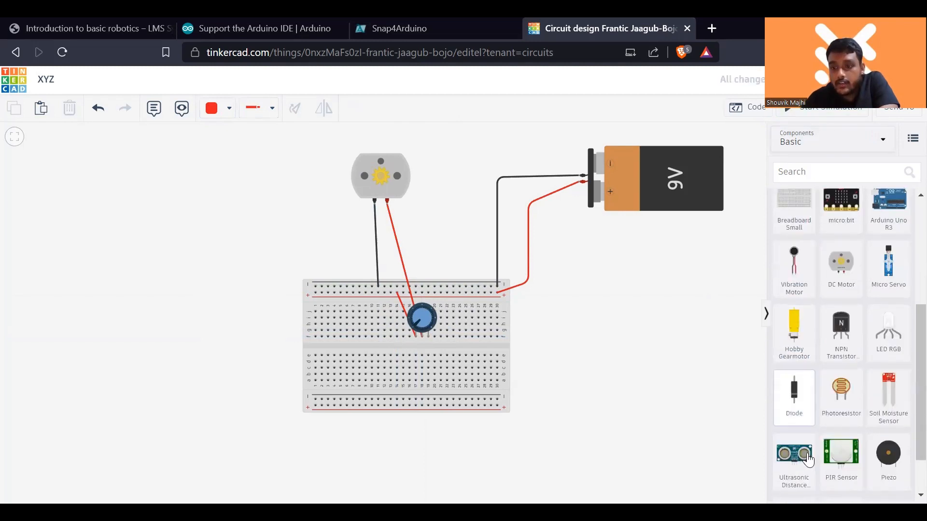
pyautogui.scroll(-2, 809, 461)
pyautogui.moveTo(826, 456); pyautogui.dragTo(582, 334)
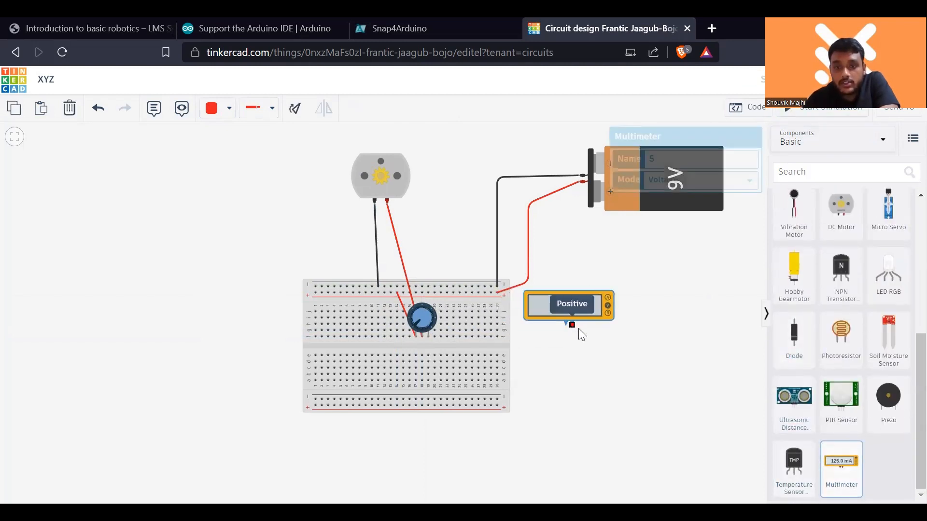
pyautogui.click(421, 337)
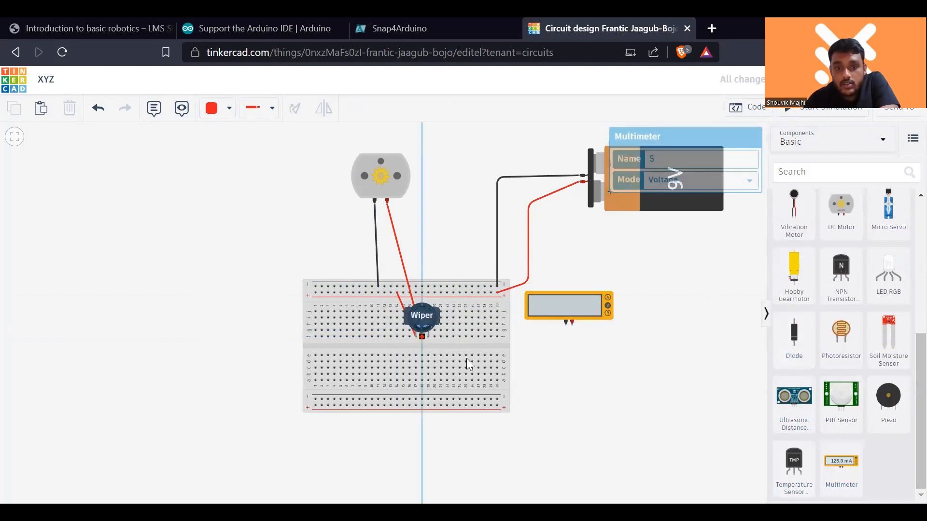
pyautogui.click(567, 325)
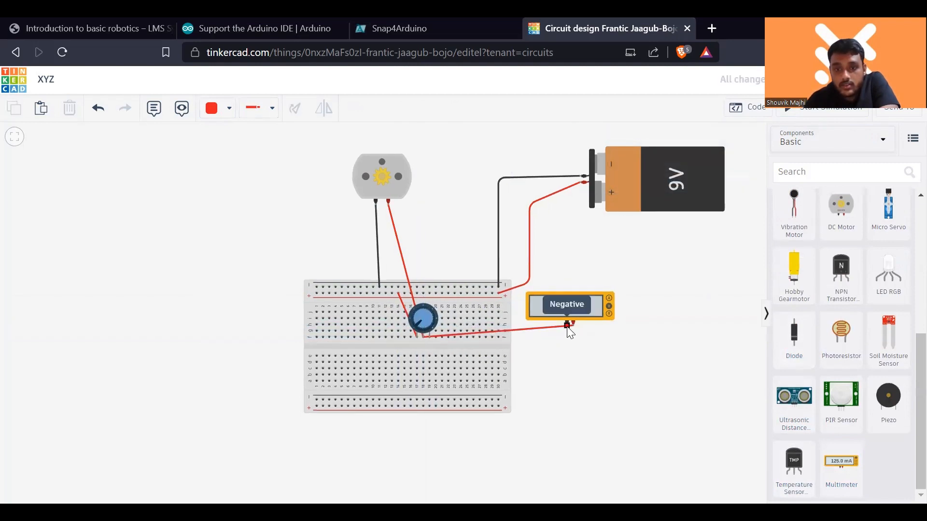
pyautogui.click(572, 323)
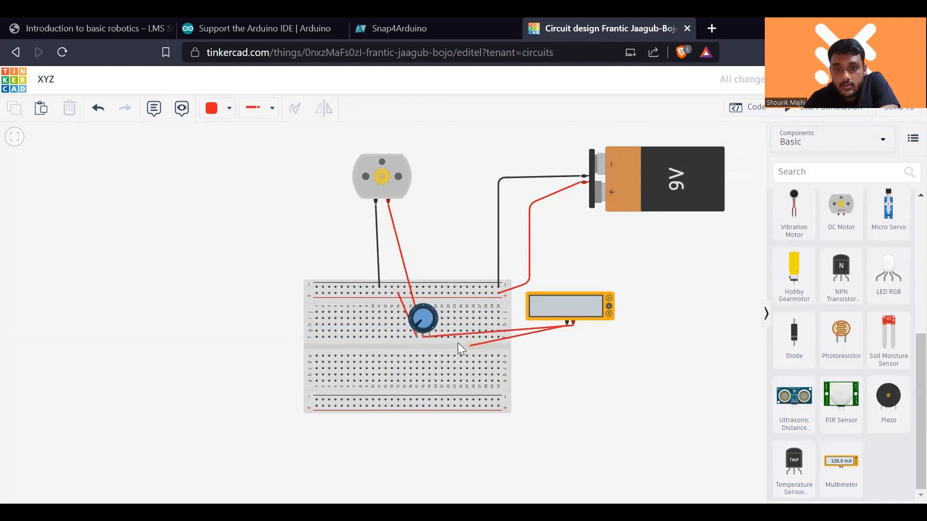
pyautogui.click(417, 337)
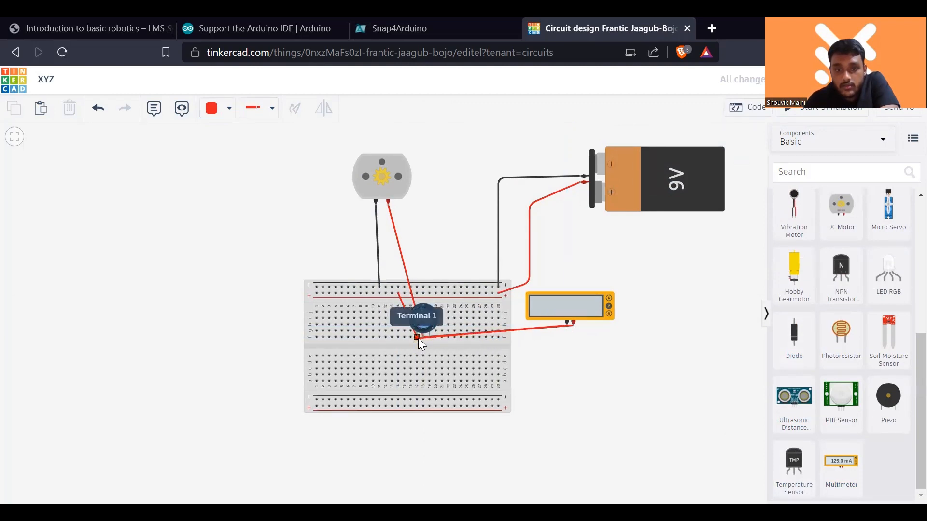
# - Set the multimeter's mode to Resistance
pyautogui.click(588, 299)
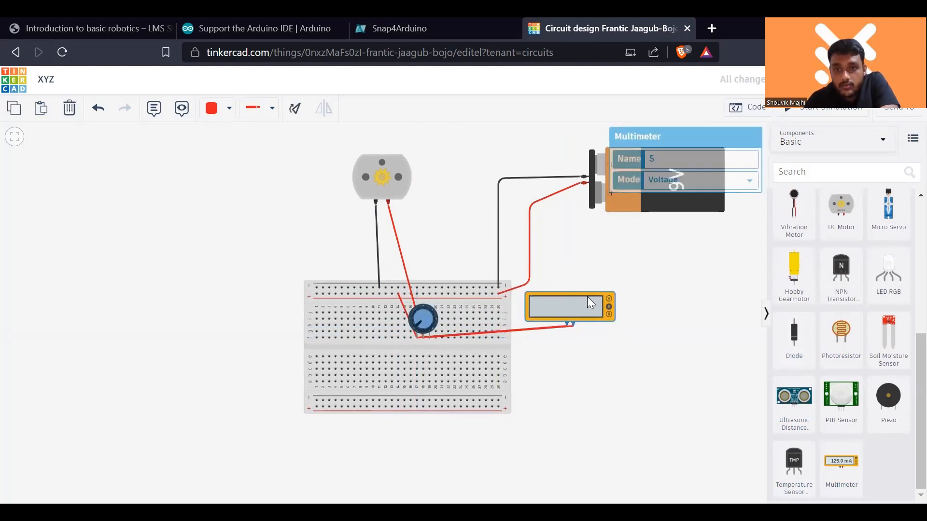
pyautogui.click(713, 185)
pyautogui.click(706, 224)
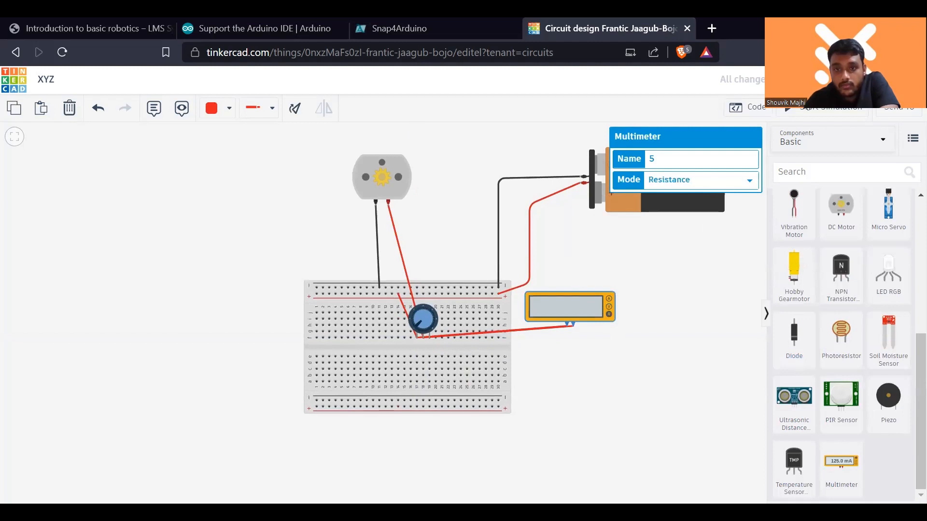
# - Simulate the circuit and turn the potentiometer to compare its resistance with the motor's speed, then stop the simulation
pyautogui.click(803, 109)
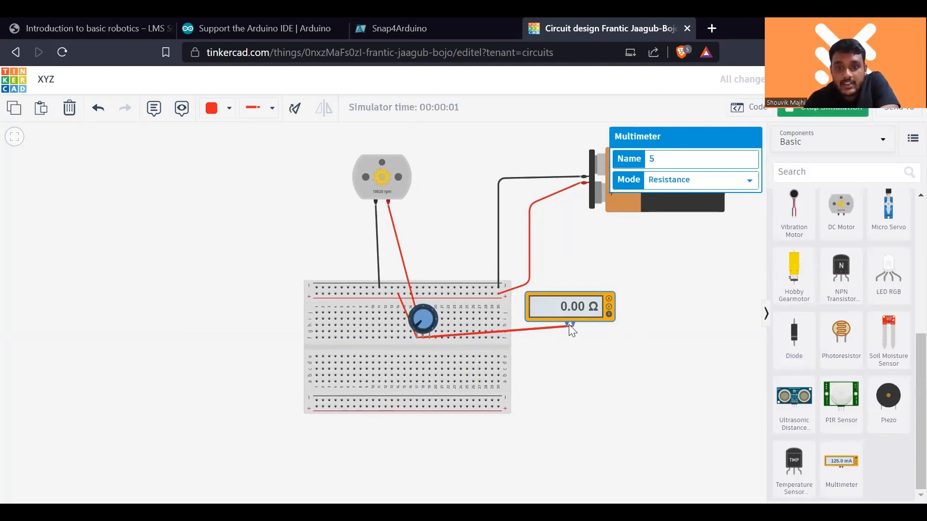
pyautogui.scroll(2, 403, 195)
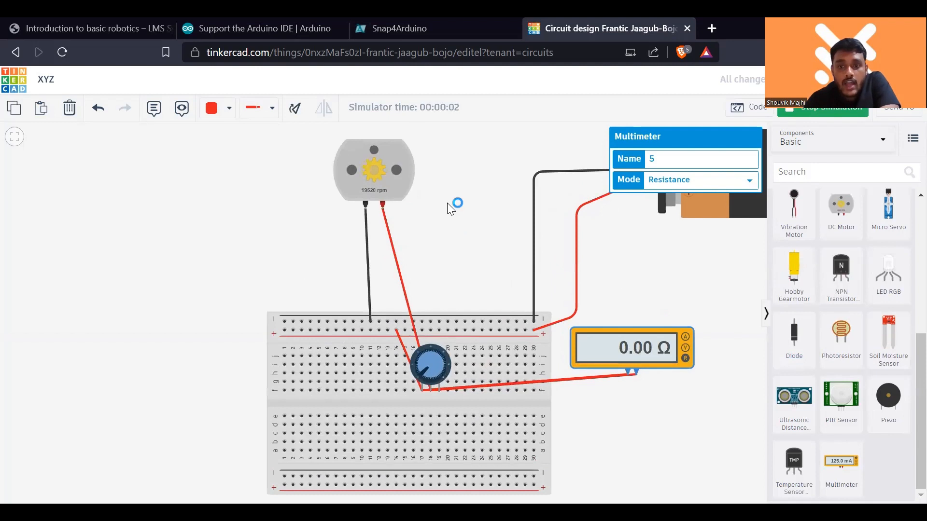
pyautogui.moveTo(447, 203); pyautogui.dragTo(444, 230)
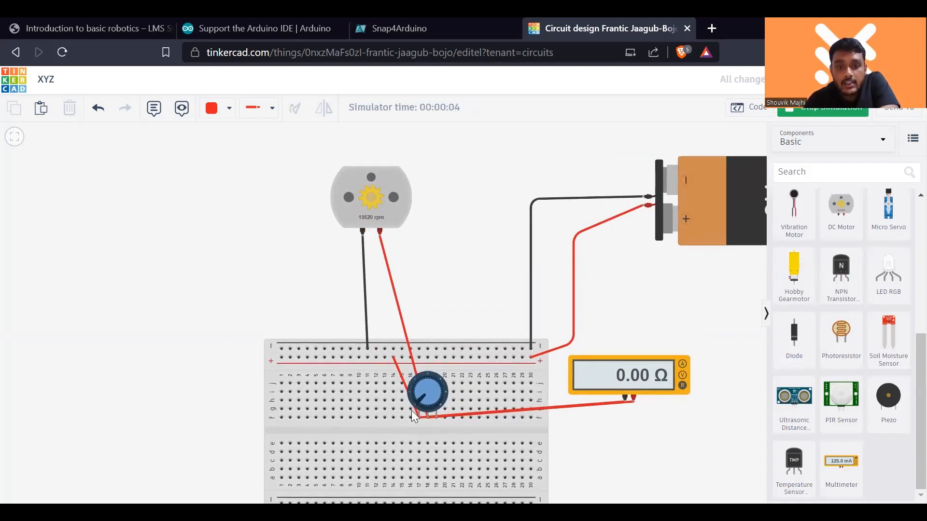
pyautogui.moveTo(416, 400); pyautogui.dragTo(419, 390)
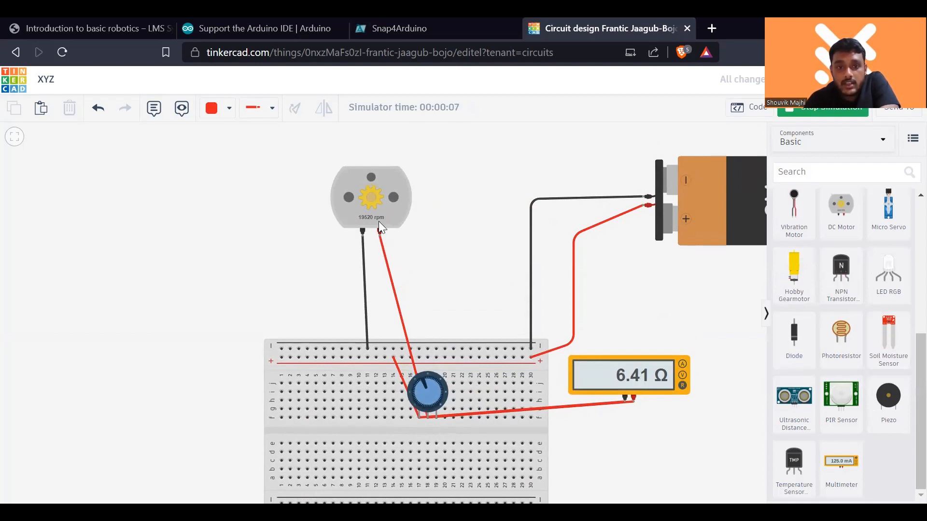
pyautogui.moveTo(421, 379); pyautogui.dragTo(434, 401)
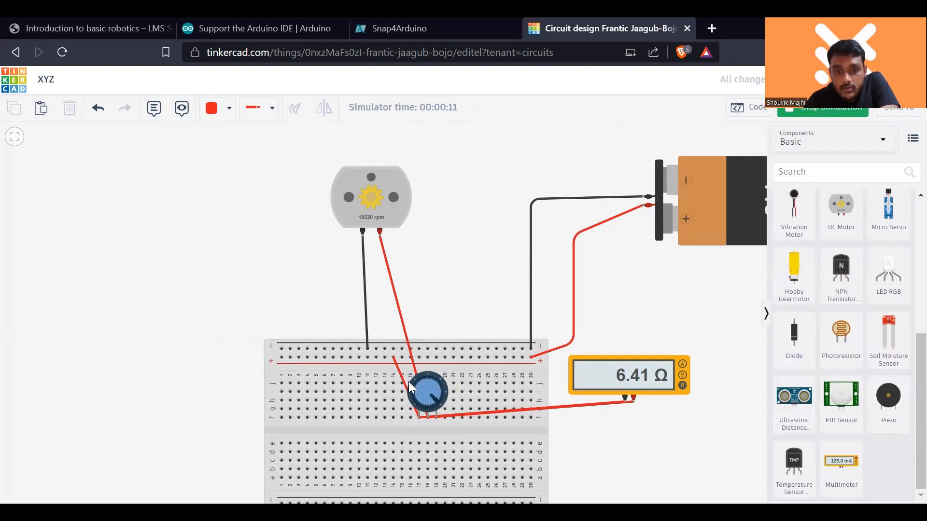
pyautogui.click(806, 119)
# - Move the potentiometer end of the motor's red wire from the wiper to breadboard column 19, at the potentiometer's Terminal 2
pyautogui.click(408, 349)
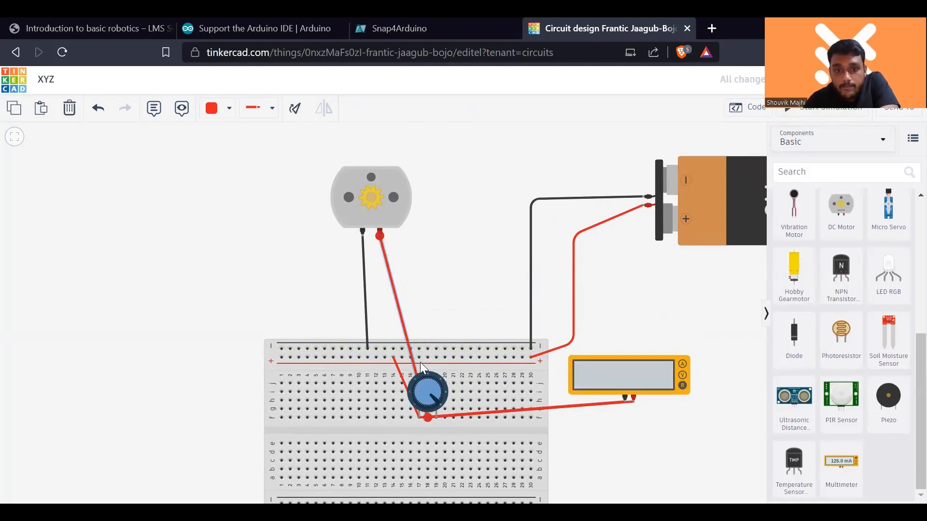
pyautogui.moveTo(434, 414)
pyautogui.mouseDown()
pyautogui.moveTo(438, 402)
pyautogui.moveTo(437, 409)
pyautogui.mouseUp()
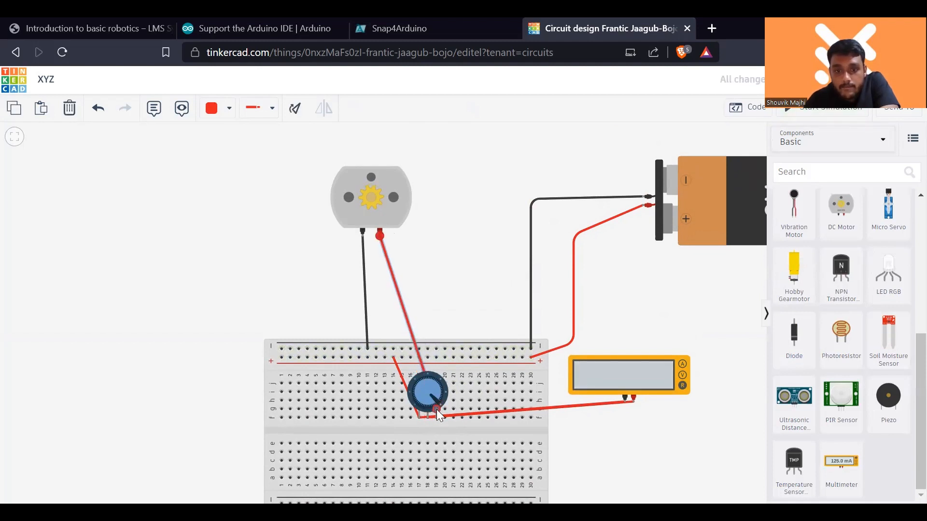
pyautogui.click(470, 297)
# - Simulate the rewired circuit, turn the potentiometer through several positions to compare resistance and motor speed, and stop the simulation
pyautogui.click(820, 111)
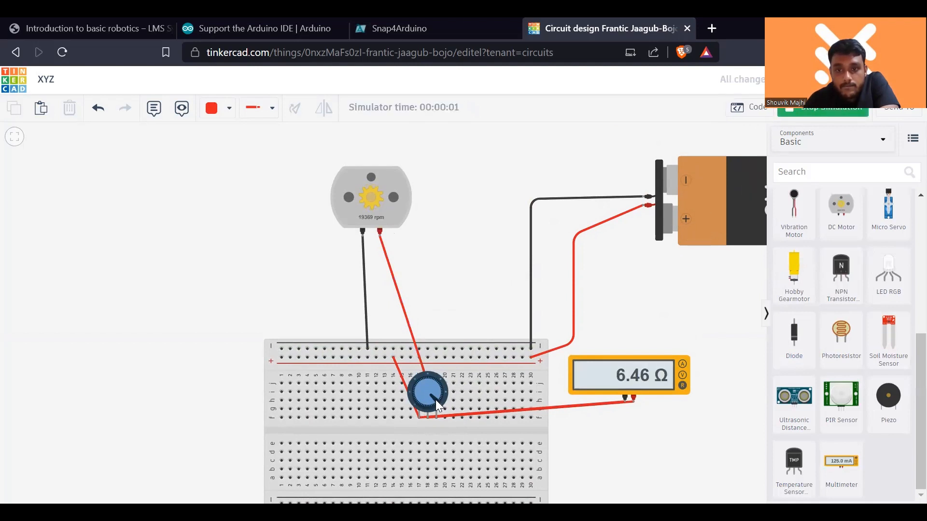
pyautogui.moveTo(439, 390); pyautogui.dragTo(420, 408)
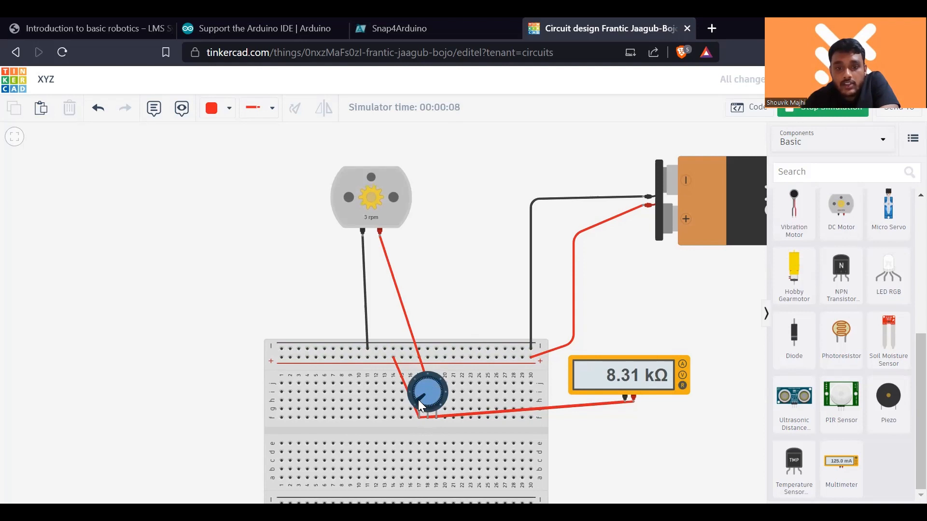
pyautogui.moveTo(418, 400); pyautogui.dragTo(419, 396)
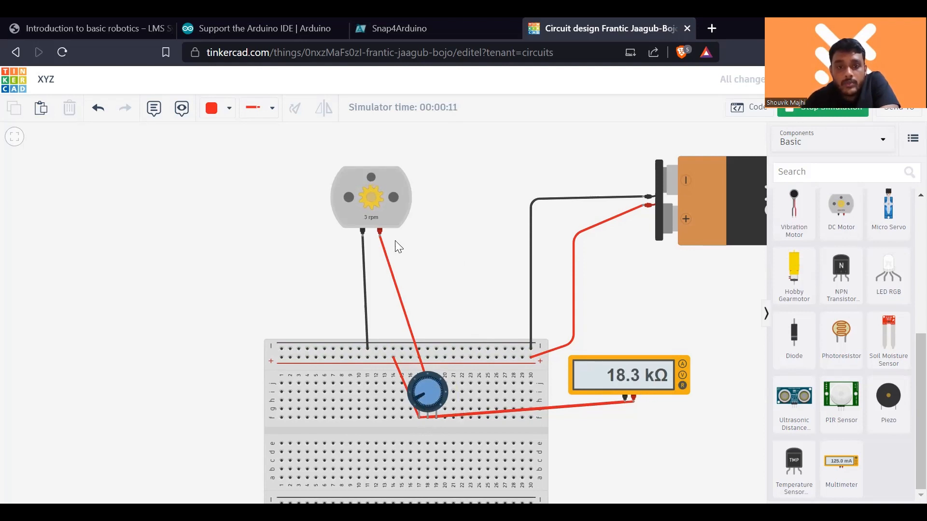
pyautogui.moveTo(416, 398); pyautogui.dragTo(443, 394)
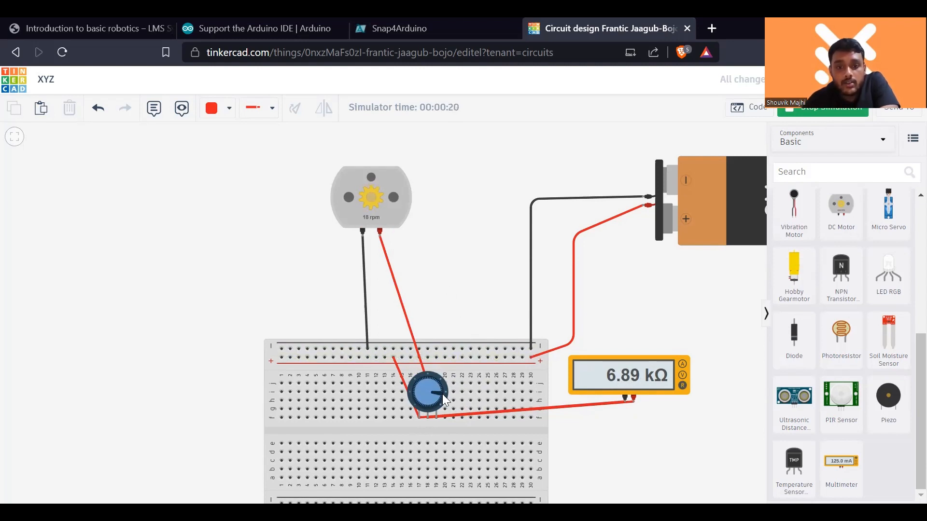
pyautogui.moveTo(442, 394); pyautogui.dragTo(435, 404)
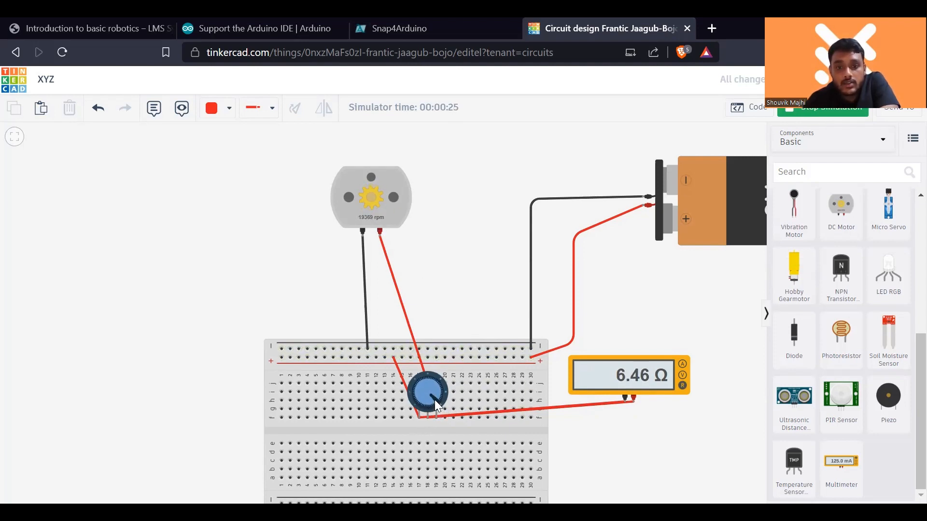
pyautogui.moveTo(439, 399); pyautogui.dragTo(436, 375)
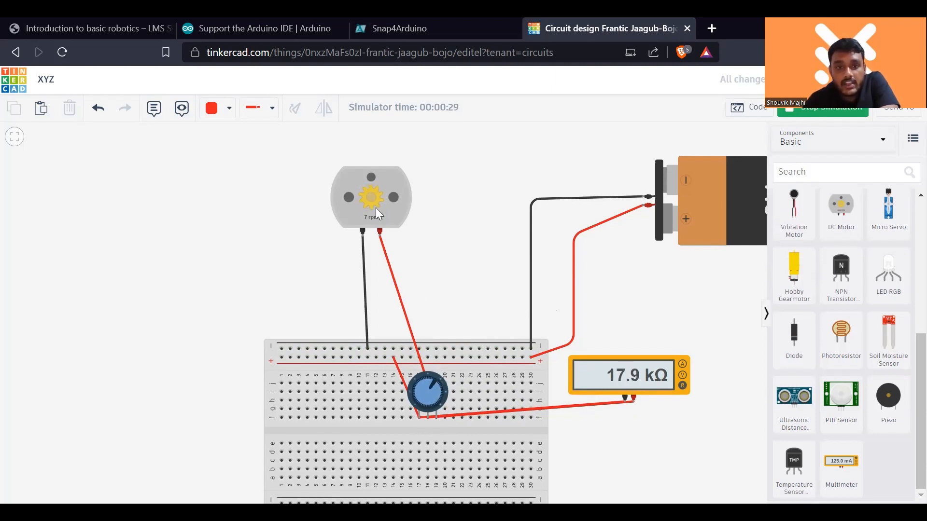
pyautogui.moveTo(436, 382)
pyautogui.mouseDown()
pyautogui.moveTo(437, 392)
pyautogui.moveTo(432, 375)
pyautogui.mouseUp()
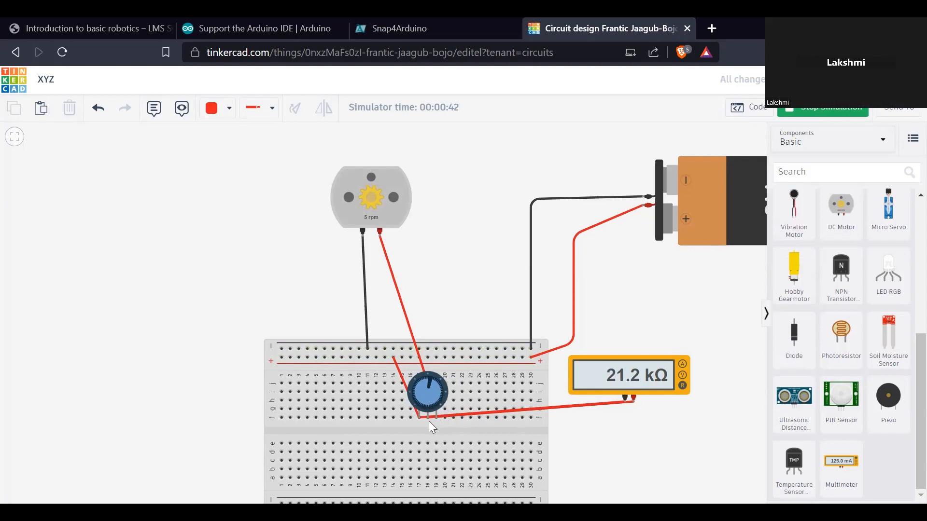
pyautogui.click(800, 114)
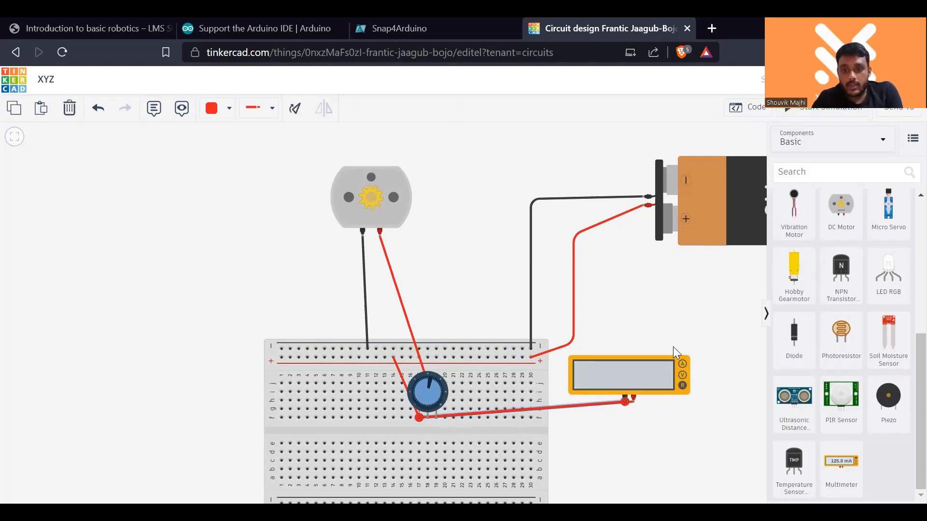
# - Delete the multimeter with its probe wires and place a new multimeter beside the breadboard
pyautogui.moveTo(640, 396); pyautogui.dragTo(681, 370)
pyautogui.press('Delete')
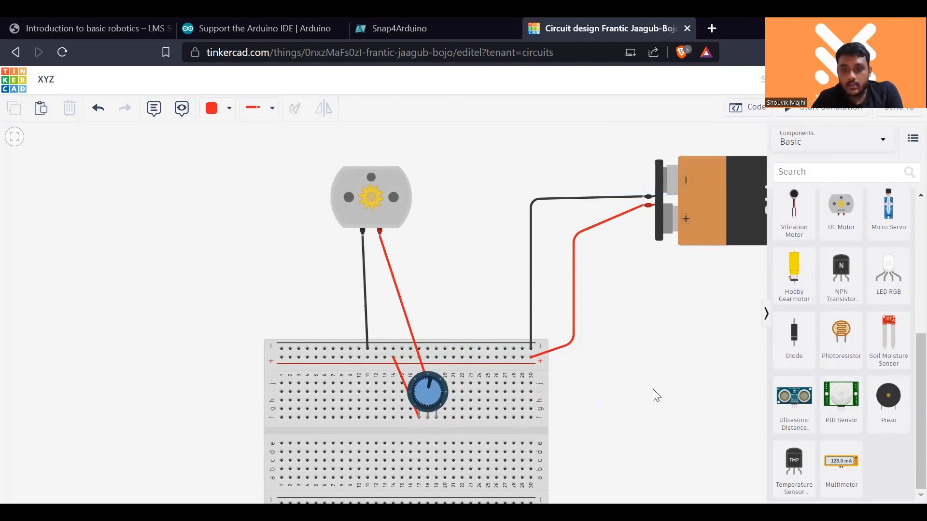
pyautogui.moveTo(840, 463); pyautogui.dragTo(664, 398)
pyautogui.click(634, 406)
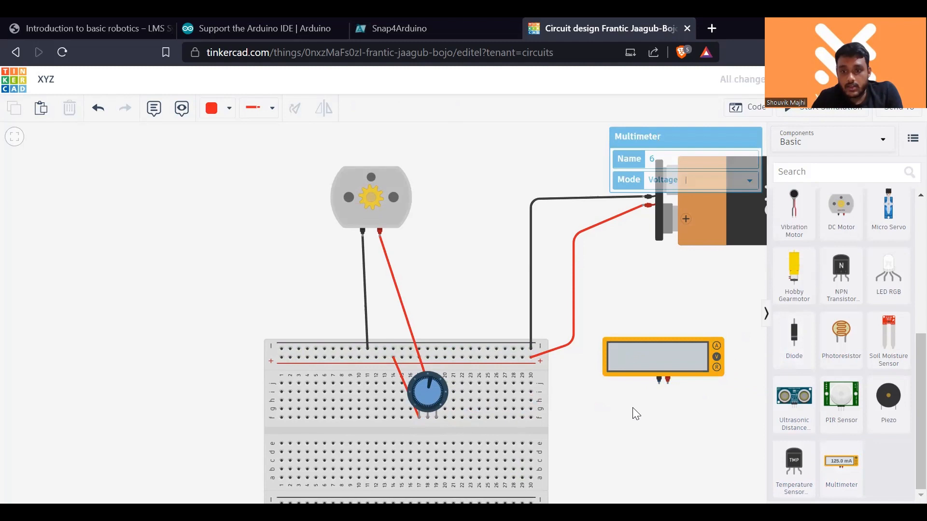
# - Wire the multimeter's negative probe to the potentiometer's Terminal 1 and its positive probe to the wiper, with bends in both wires
pyautogui.click(417, 418)
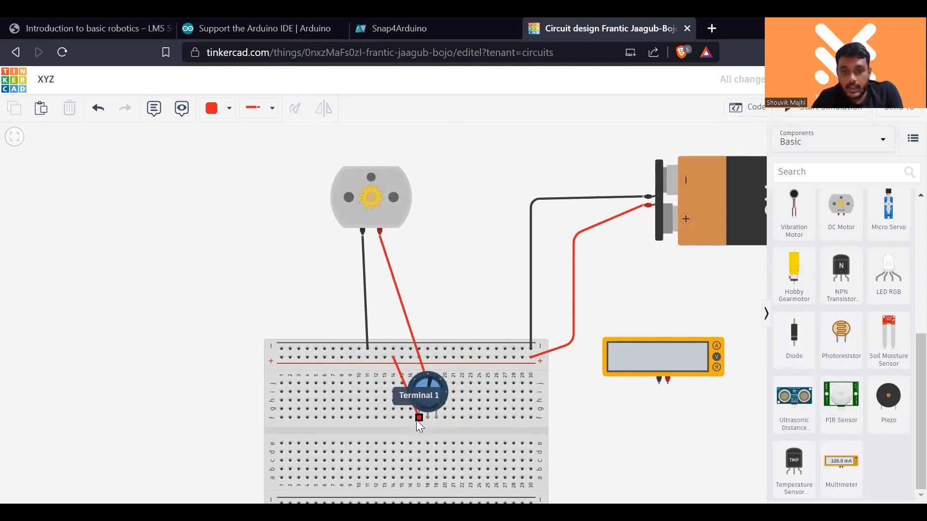
pyautogui.click(421, 431)
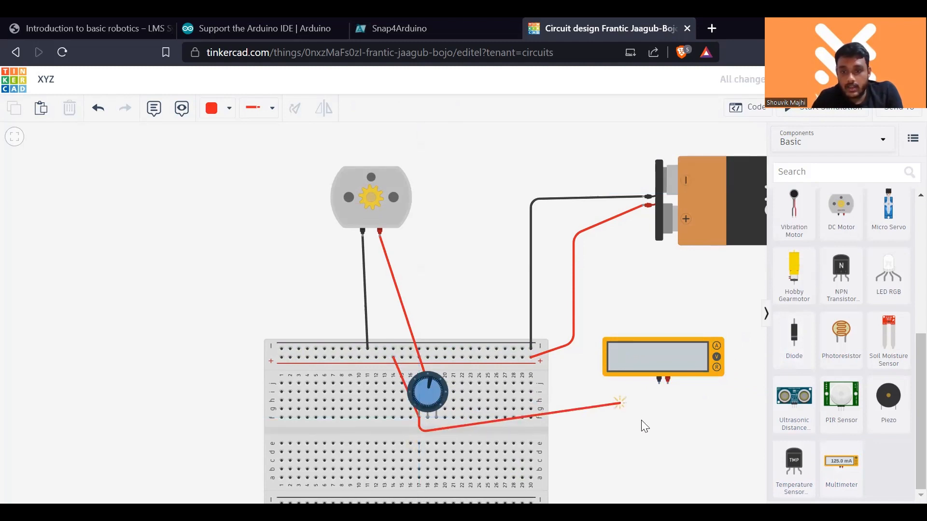
pyautogui.click(657, 421)
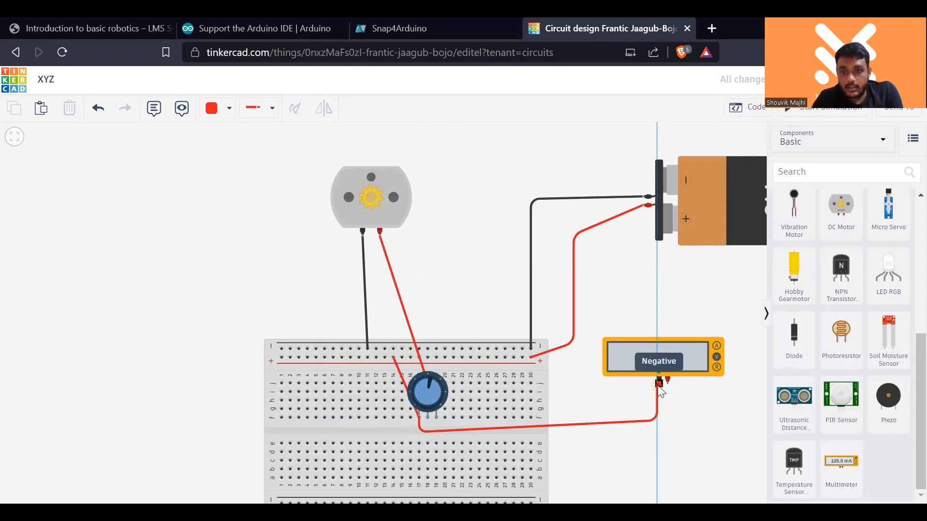
pyautogui.click(659, 384)
pyautogui.click(668, 380)
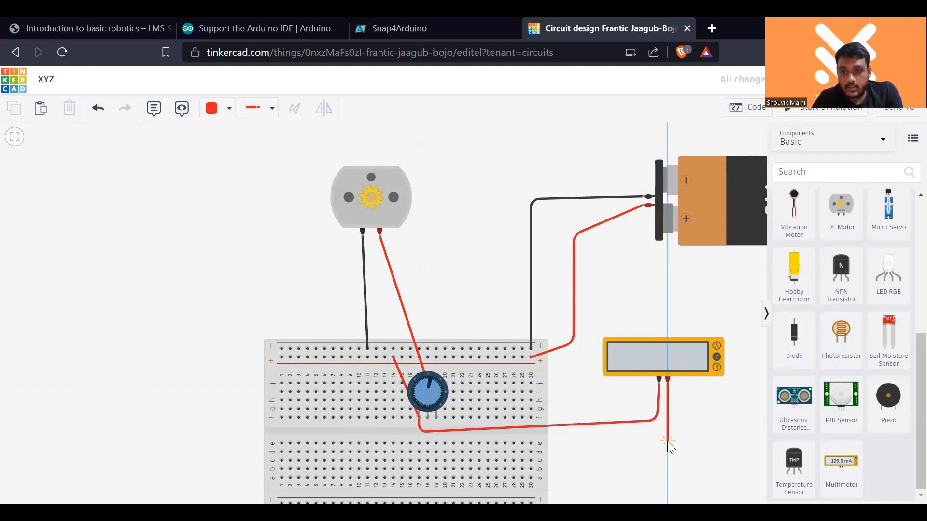
pyautogui.click(667, 440)
pyautogui.click(526, 460)
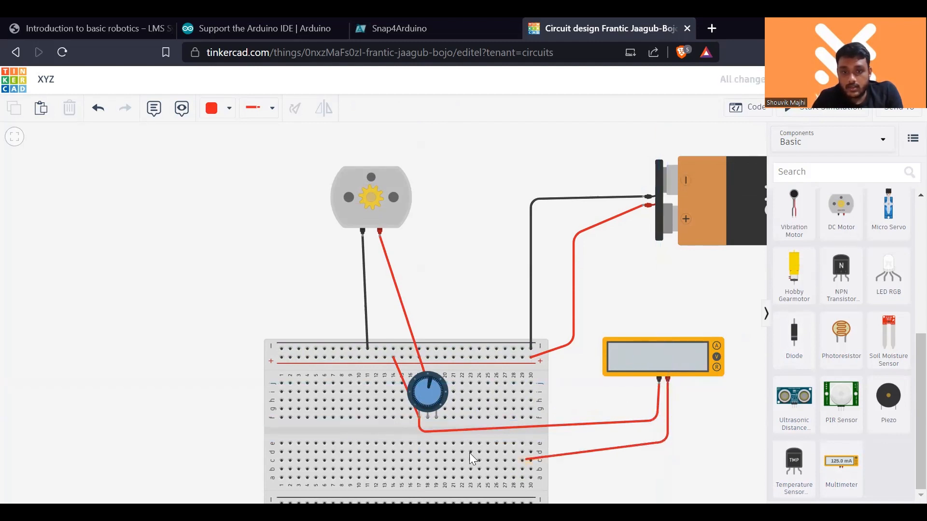
pyautogui.click(428, 418)
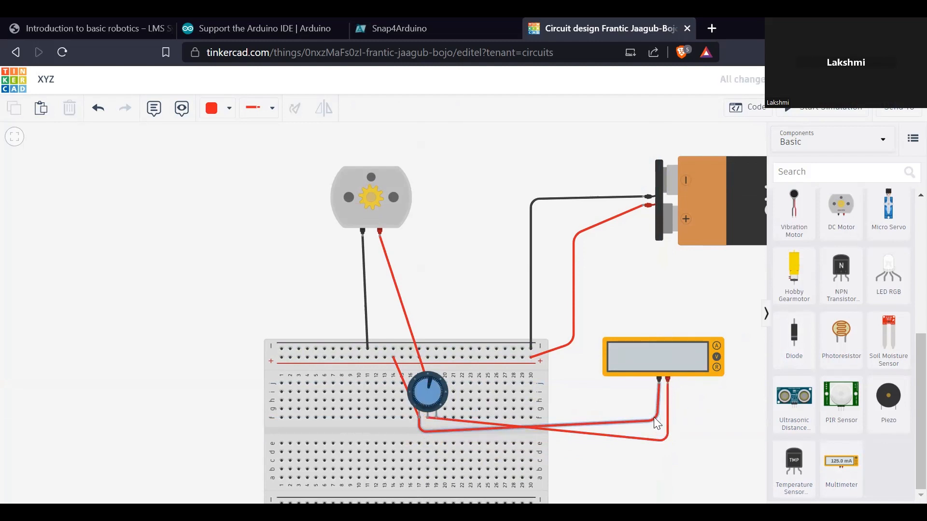
# - Colour the wire between the multimeter's negative probe and the potentiometer's Terminal 1 black
pyautogui.click(654, 418)
pyautogui.click(218, 110)
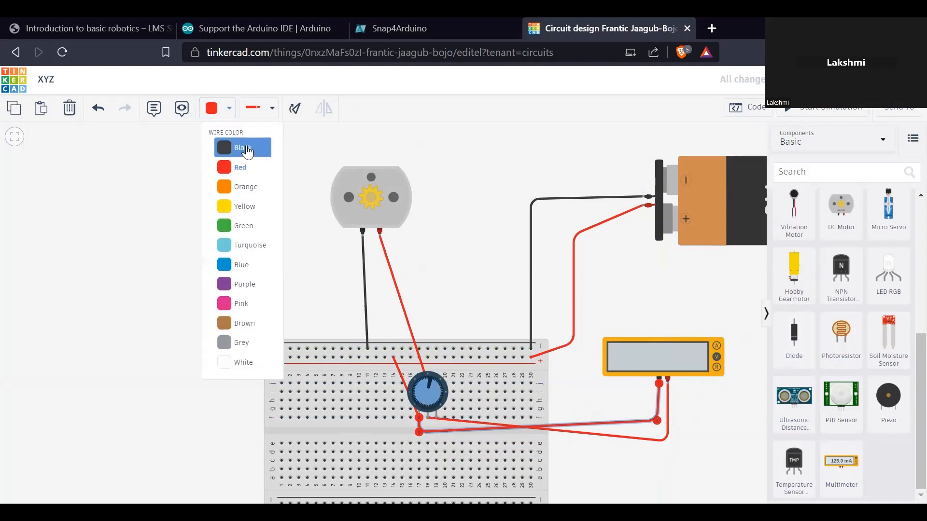
pyautogui.click(236, 145)
pyautogui.click(574, 378)
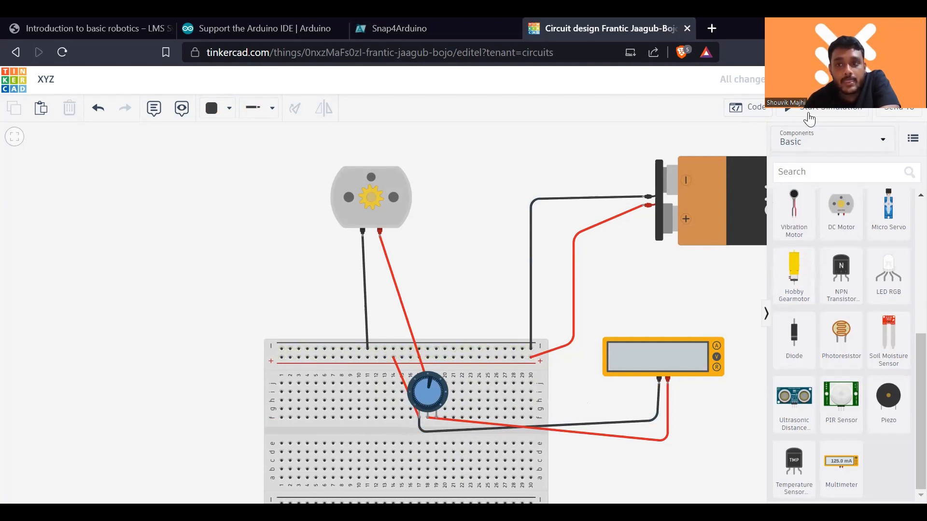
# - Delete both probe wires of the multimeter and shift the multimeter a little closer to the battery
pyautogui.click(616, 421)
pyautogui.press('Delete')
pyautogui.click(625, 437)
pyautogui.press('Delete')
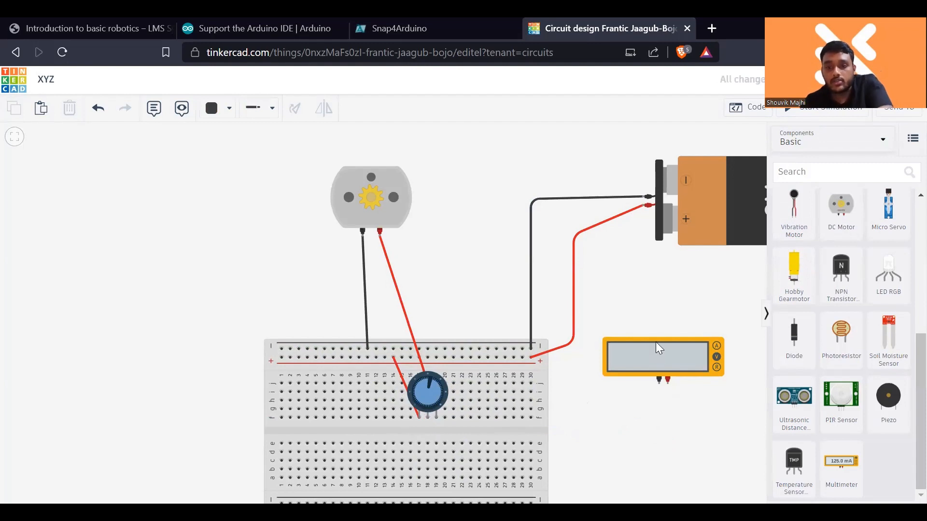
pyautogui.moveTo(656, 342); pyautogui.dragTo(686, 324)
# - Wire the multimeter's negative probe to the breadboard's negative rail and its positive probe to the positive rail, both at column 25
pyautogui.click(688, 364)
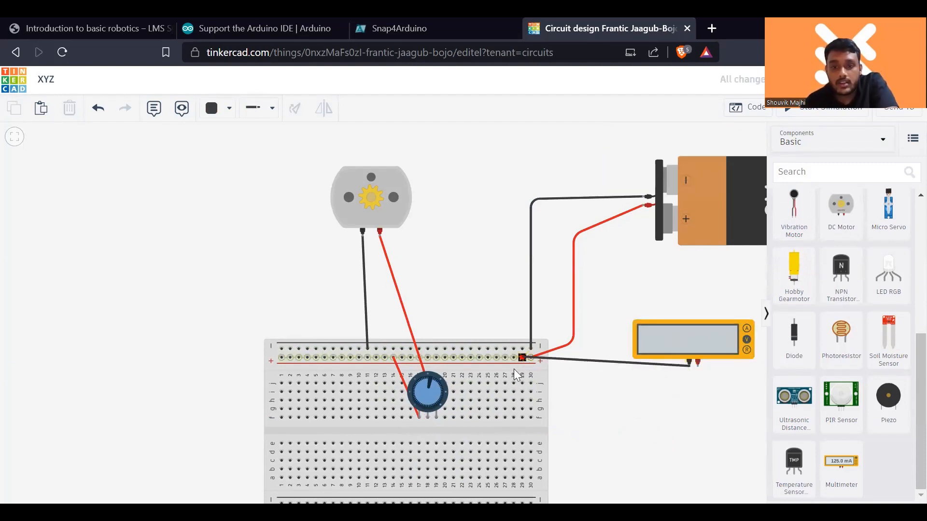
pyautogui.click(488, 357)
pyautogui.moveTo(492, 355); pyautogui.dragTo(486, 350)
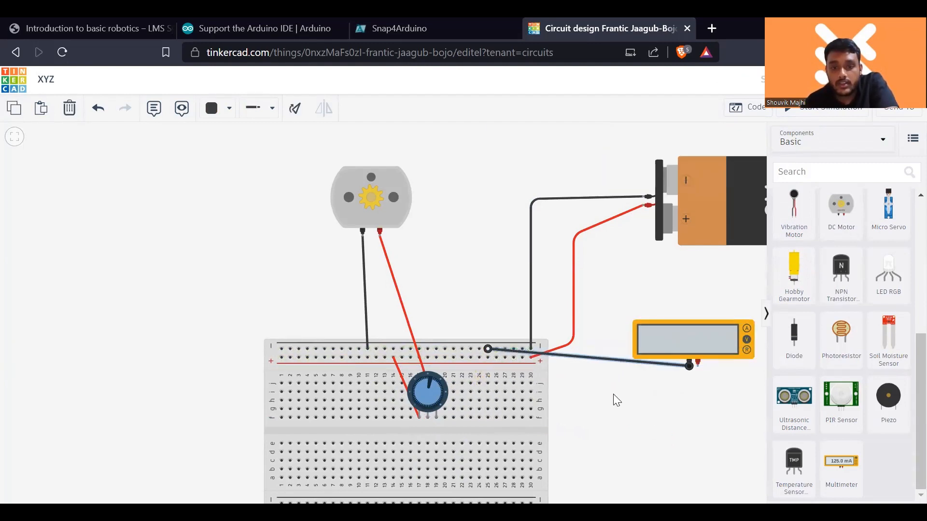
pyautogui.click(698, 365)
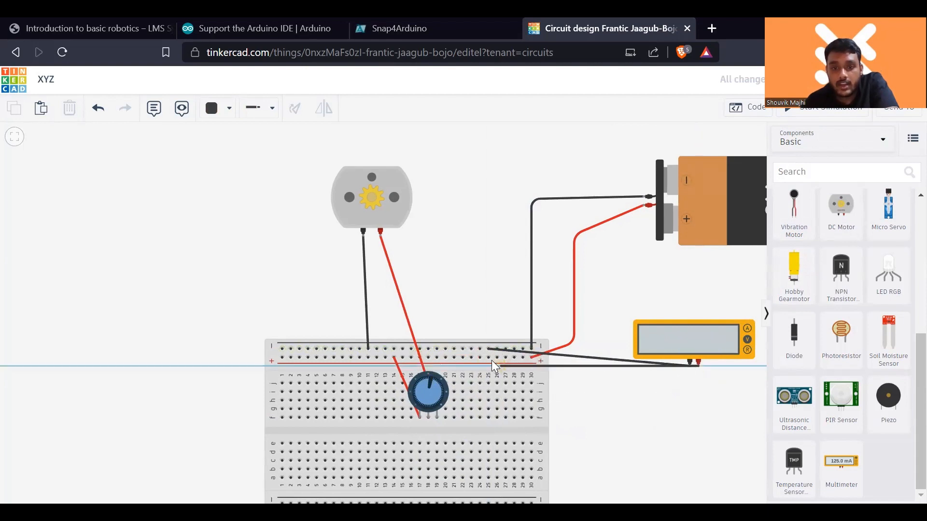
pyautogui.click(489, 357)
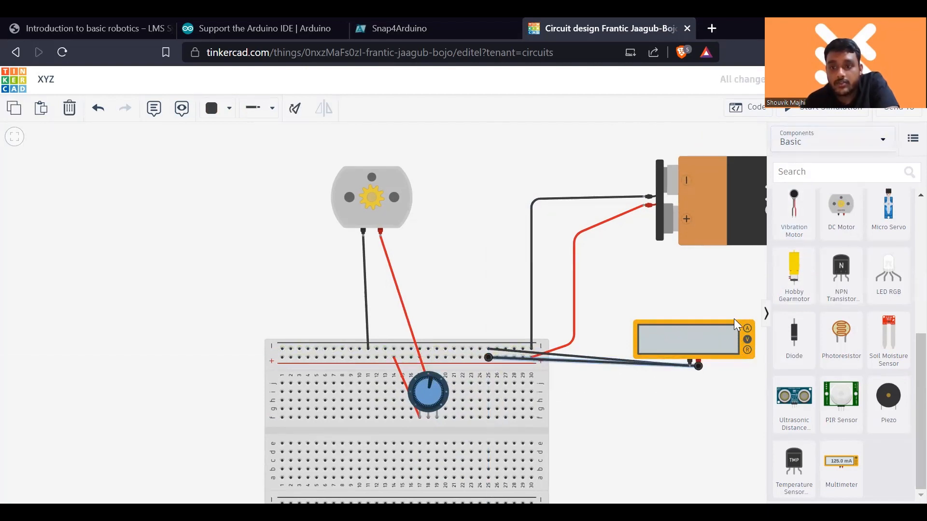
# - Simulate the circuit, switch the multimeter's mode from Voltage to Amperage and on to Resistance, and stop the simulation
pyautogui.click(825, 109)
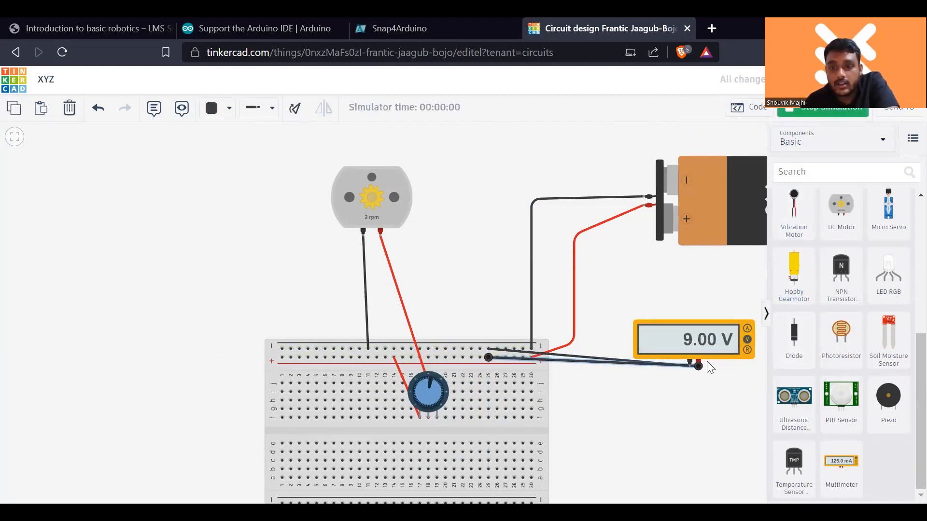
pyautogui.click(717, 340)
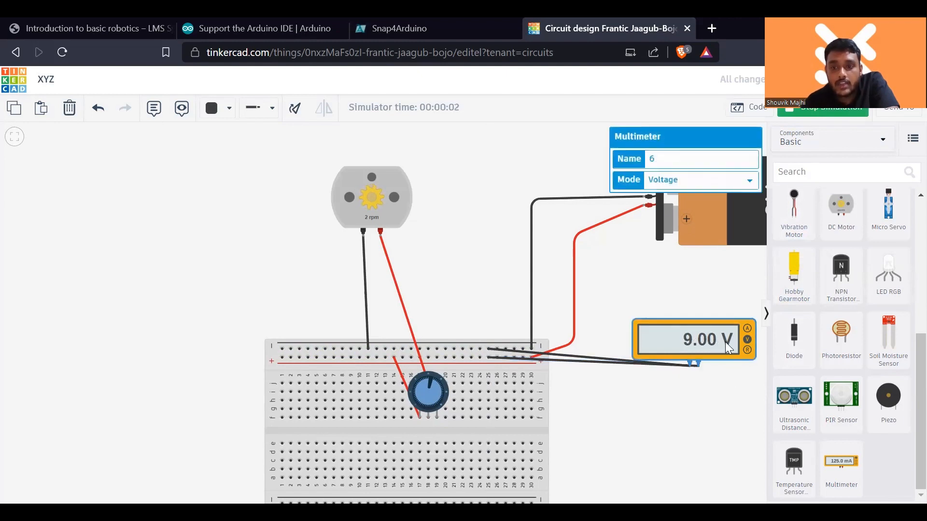
pyautogui.click(694, 182)
pyautogui.click(693, 200)
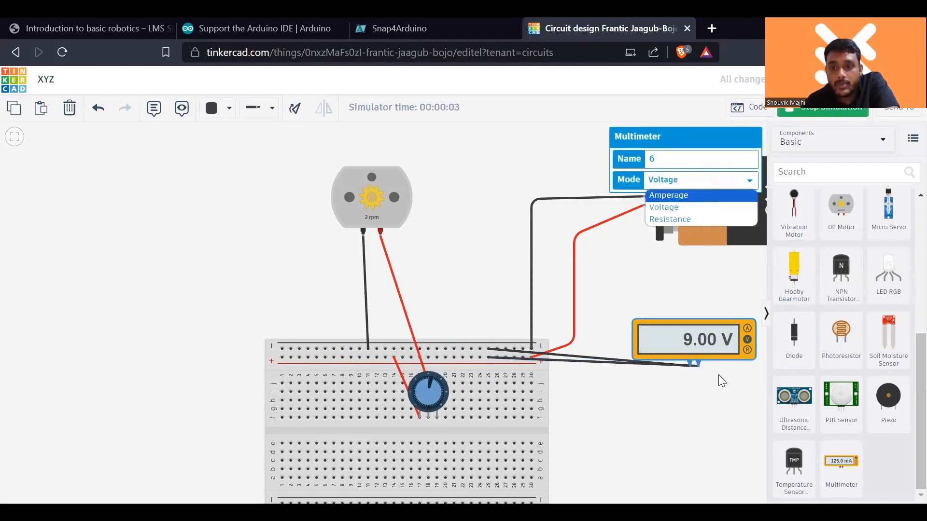
pyautogui.click(709, 186)
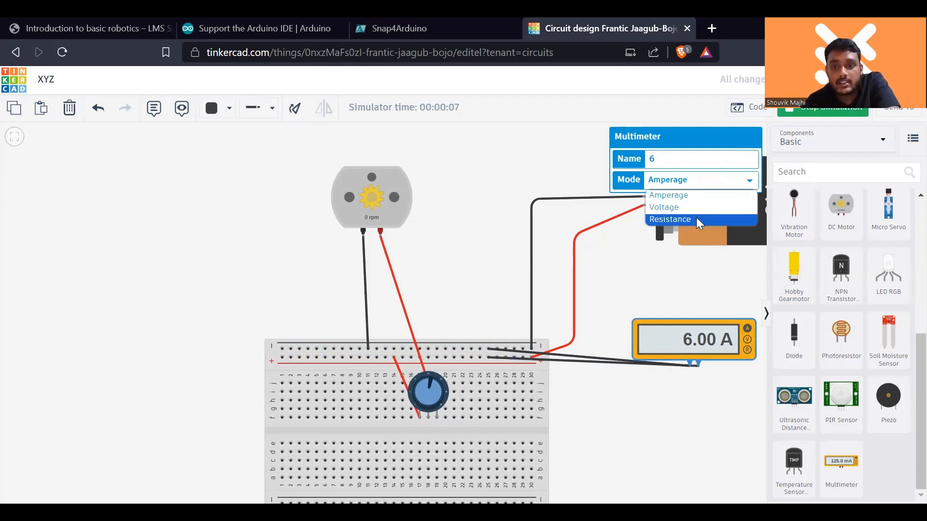
pyautogui.click(696, 220)
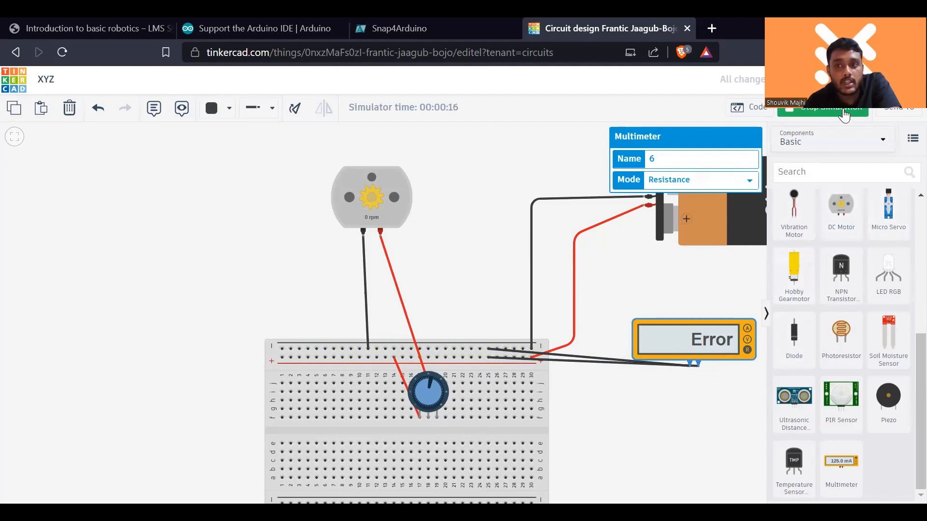
pyautogui.click(796, 112)
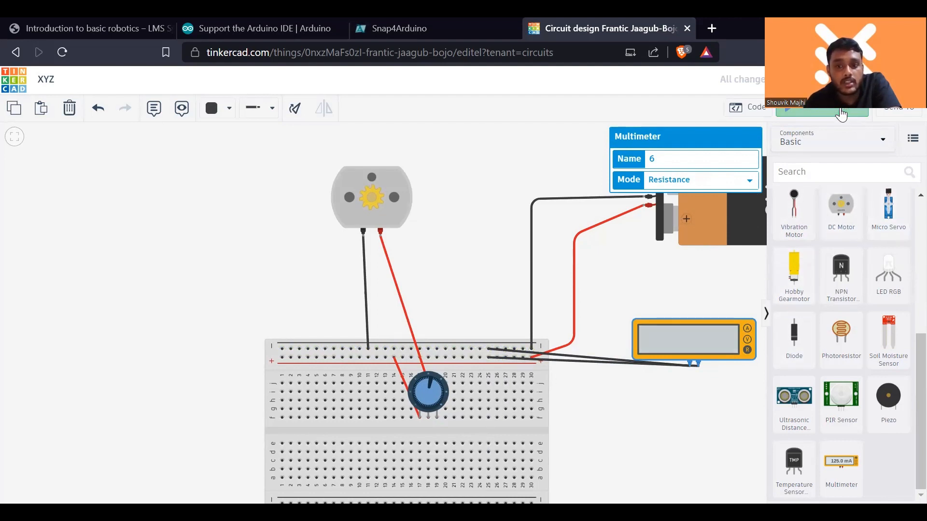
# - Move the rail end of the multimeter's positive probe wire to the potentiometer's wiper
pyautogui.click(490, 357)
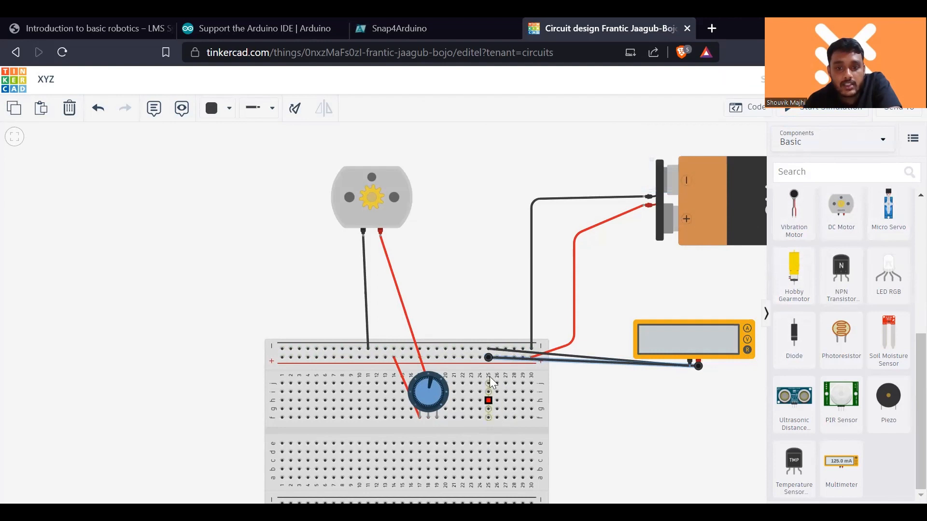
pyautogui.moveTo(489, 358); pyautogui.dragTo(432, 419)
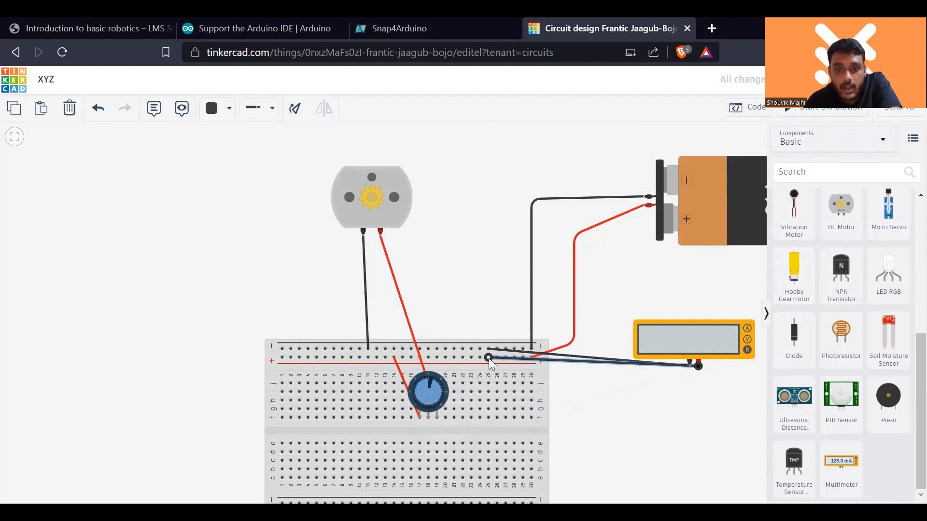
pyautogui.moveTo(488, 358); pyautogui.dragTo(428, 418)
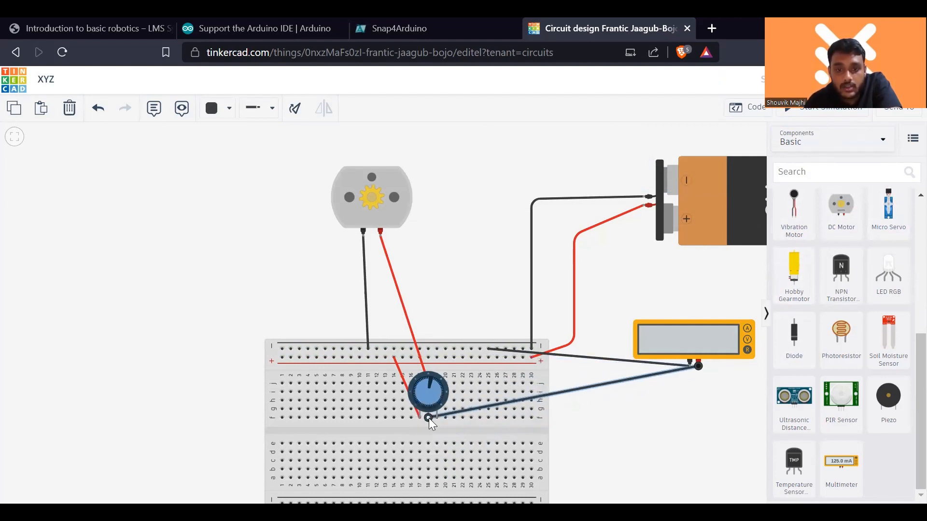
# - Delete the wires from the multimeter's negative and positive probes
pyautogui.click(491, 350)
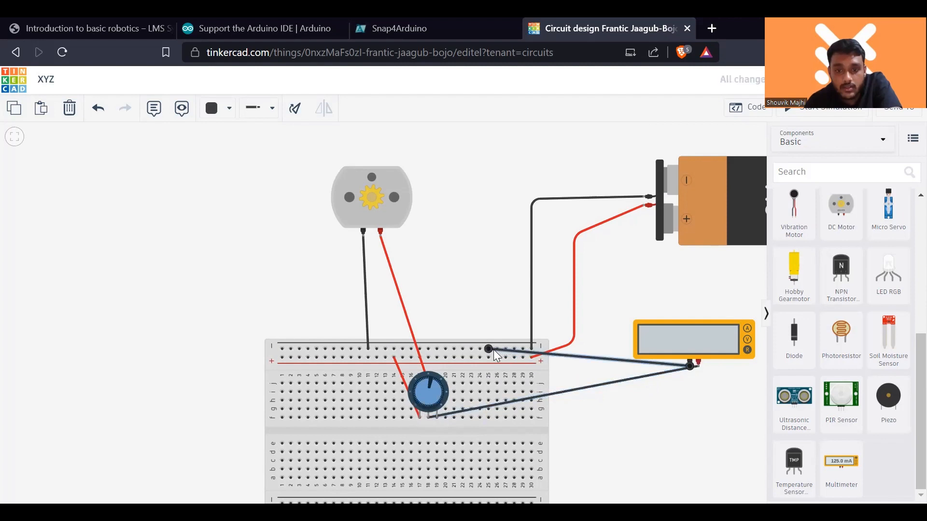
pyautogui.moveTo(448, 391); pyautogui.dragTo(421, 435)
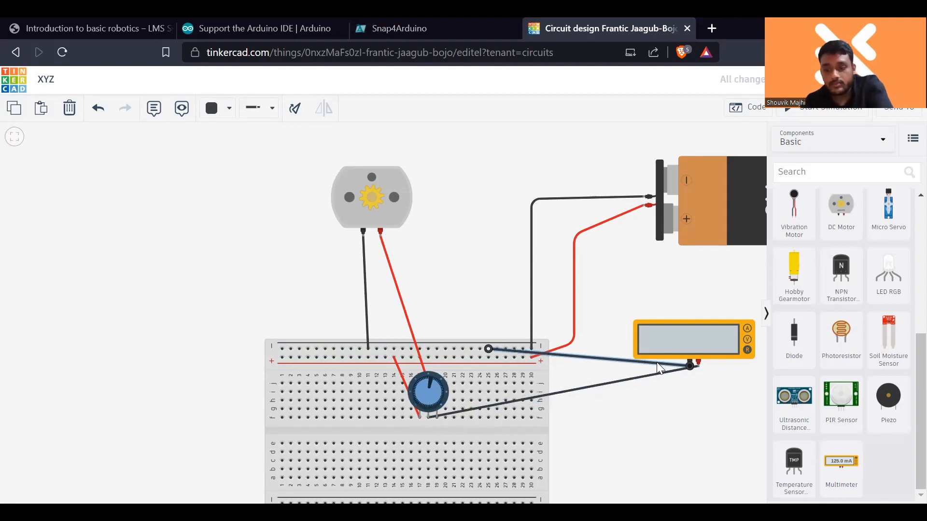
pyautogui.press('Delete')
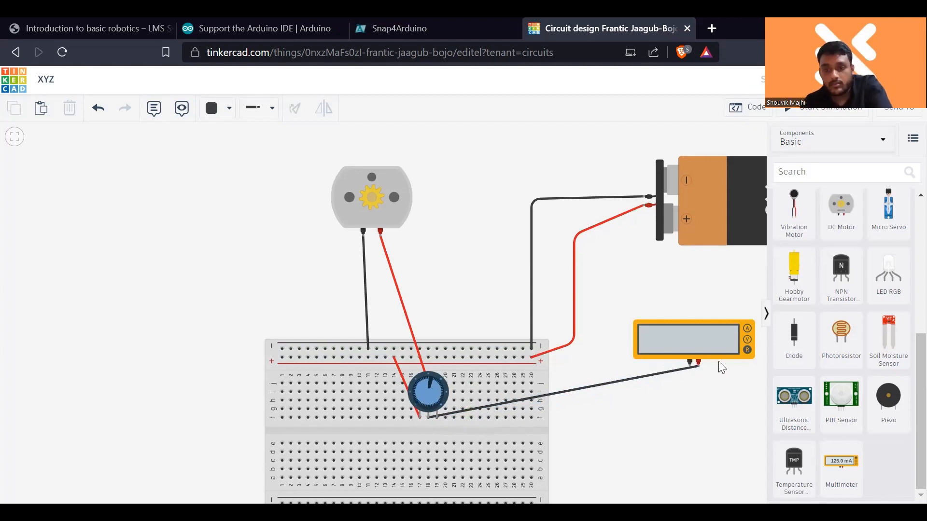
pyautogui.click(685, 369)
pyautogui.press('Delete')
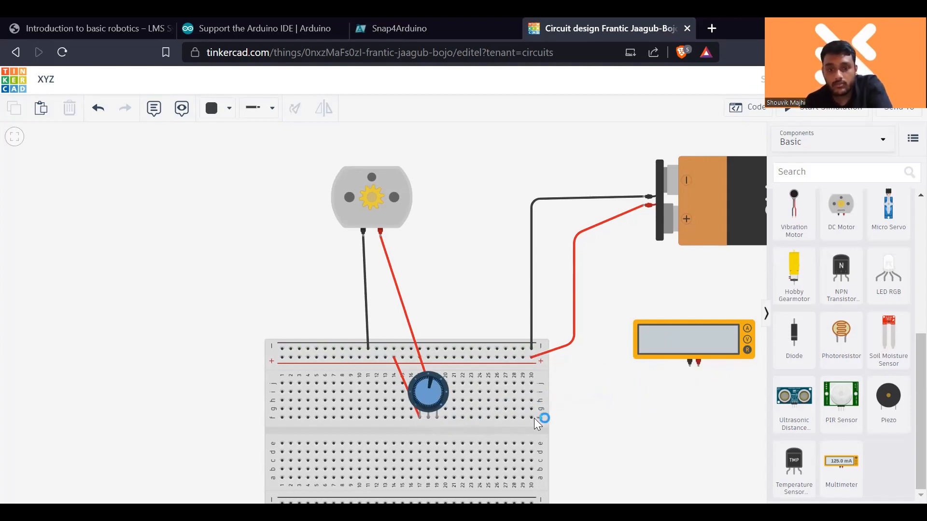
# - Wire the potentiometer's wiper to the multimeter's positive probe, bending the wire across the breadboard's centre gap
pyautogui.click(429, 421)
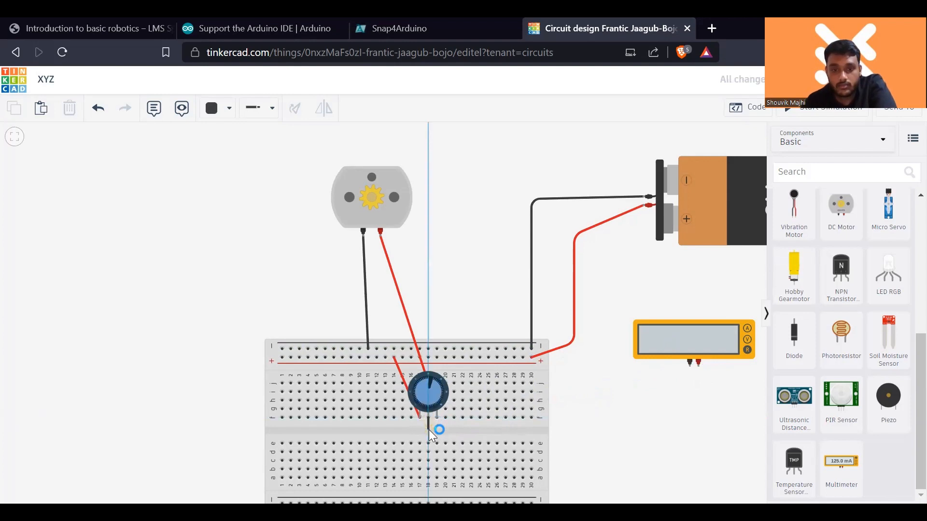
pyautogui.click(429, 429)
pyautogui.click(716, 428)
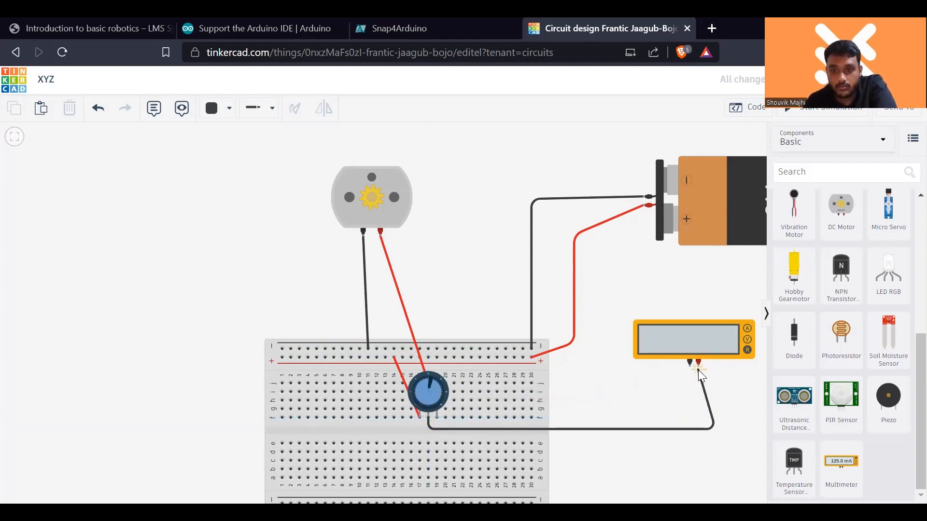
pyautogui.click(698, 365)
# - Wire the multimeter's negative probe to the potentiometer's Terminal 1, with bends below the wiper wire
pyautogui.click(714, 382)
pyautogui.click(690, 363)
pyautogui.click(419, 439)
pyautogui.click(420, 419)
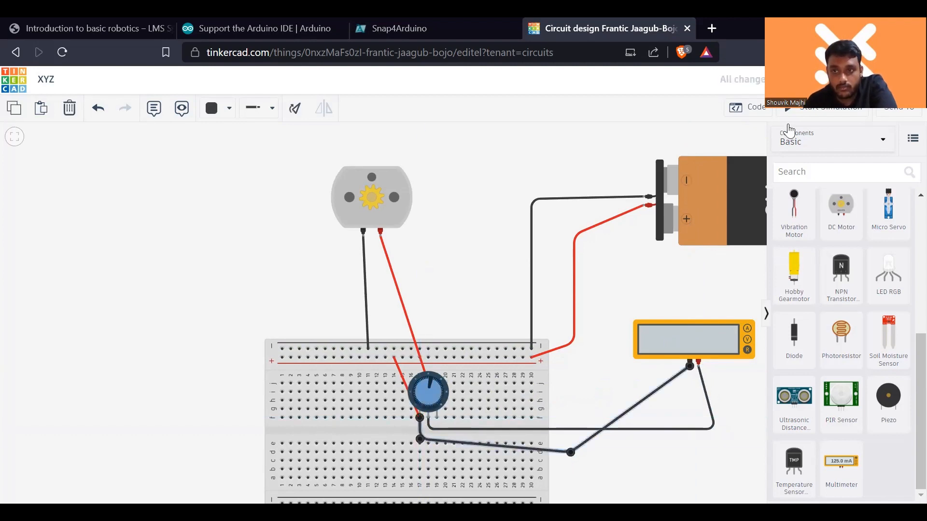
# - Simulate the circuit, turn the potentiometer to compare resistance and motor speed, and stop the simulation
pyautogui.click(794, 110)
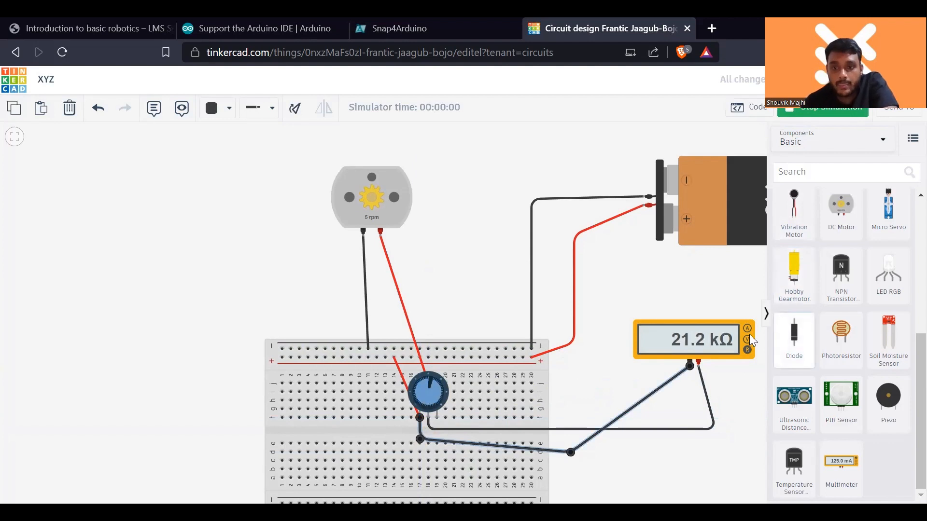
pyautogui.moveTo(432, 379); pyautogui.dragTo(421, 397)
pyautogui.click(797, 112)
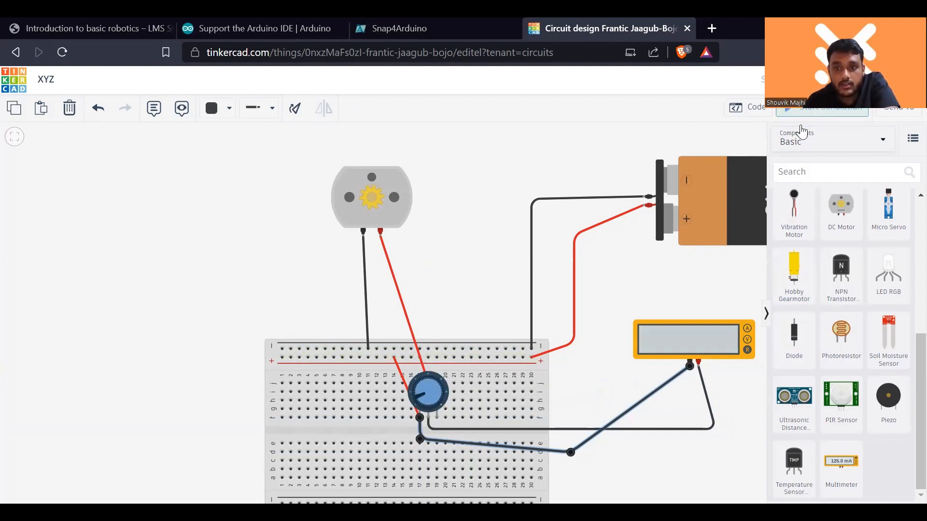
# - Set the potentiometer's resistance to 200 kΩ
pyautogui.click(441, 404)
pyautogui.click(715, 179)
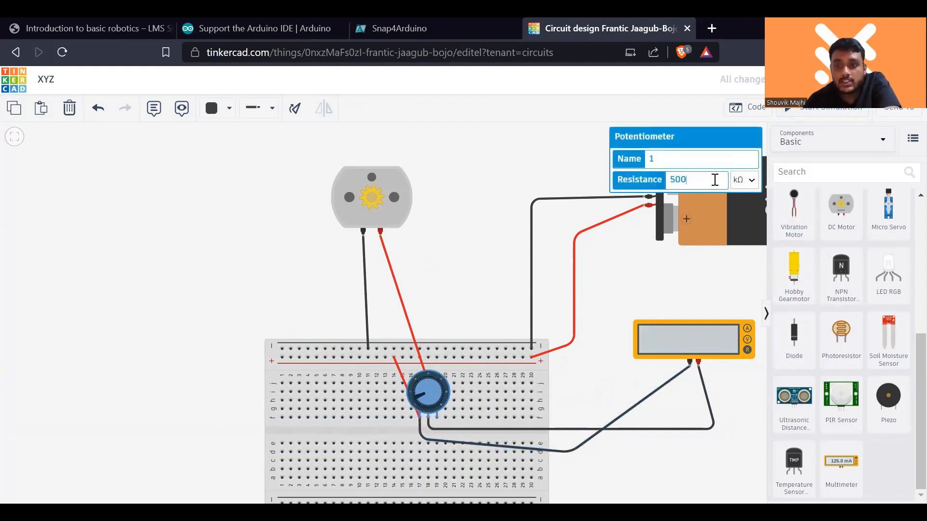
pyautogui.press('BackSpace')
pyautogui.press('BackSpace')
pyautogui.press('BackSpace')
pyautogui.write('2')
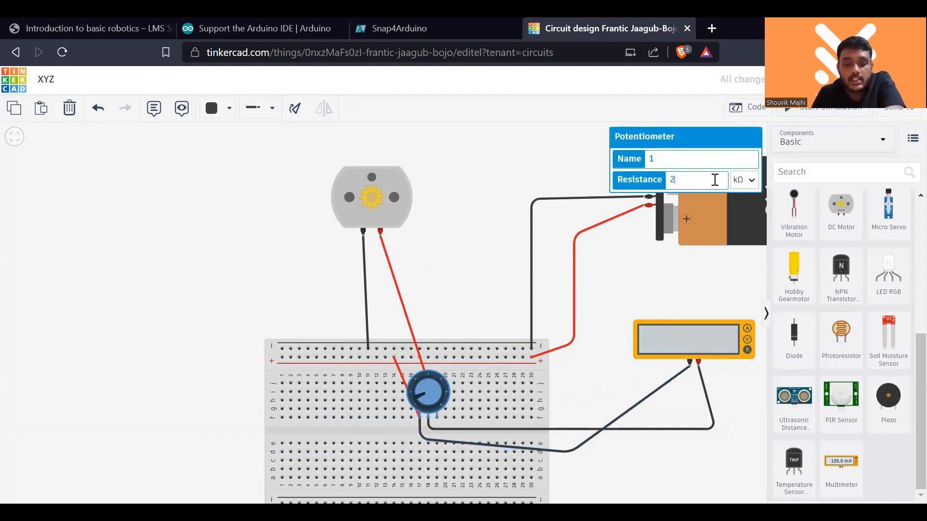
pyautogui.write('00')
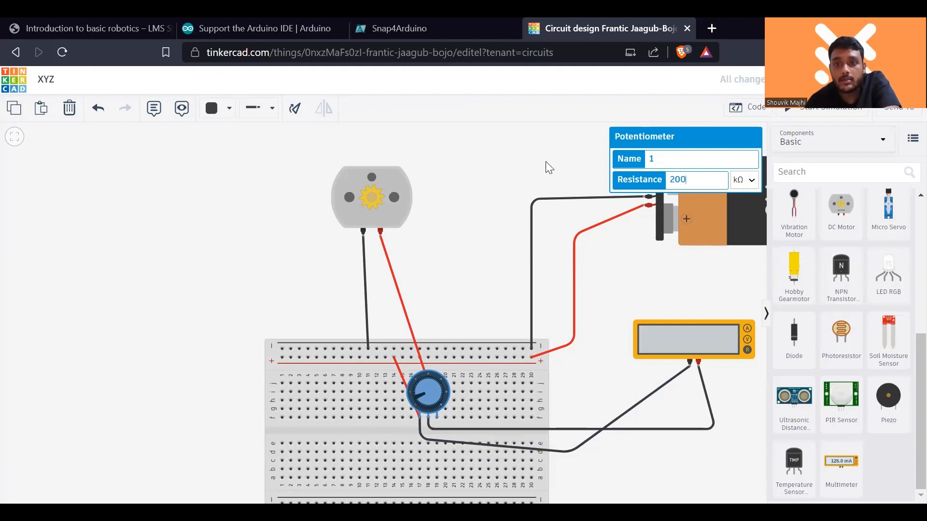
# - Simulate with the new potentiometer value, turn the knob to its far end while checking resistance and motor speed, and stop the simulation
pyautogui.click(799, 113)
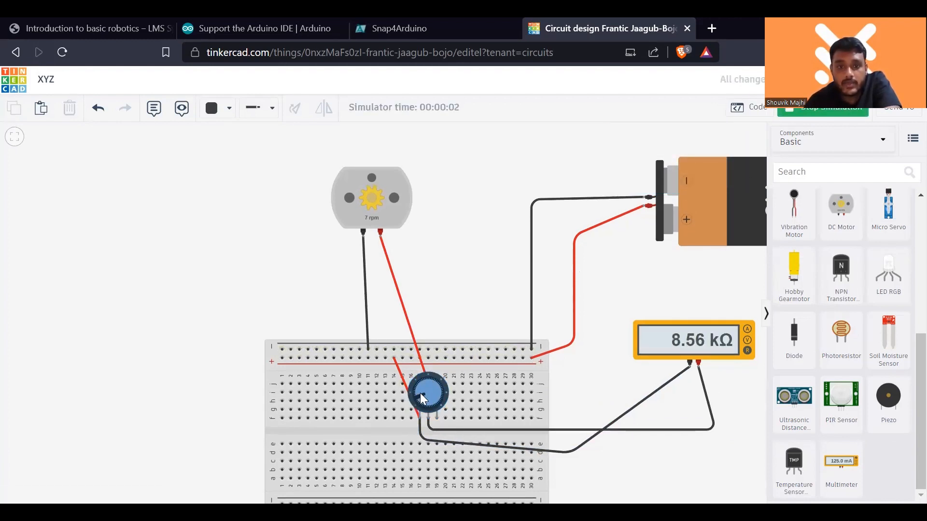
pyautogui.moveTo(419, 398)
pyautogui.mouseDown()
pyautogui.moveTo(420, 386)
pyautogui.moveTo(434, 400)
pyautogui.mouseUp()
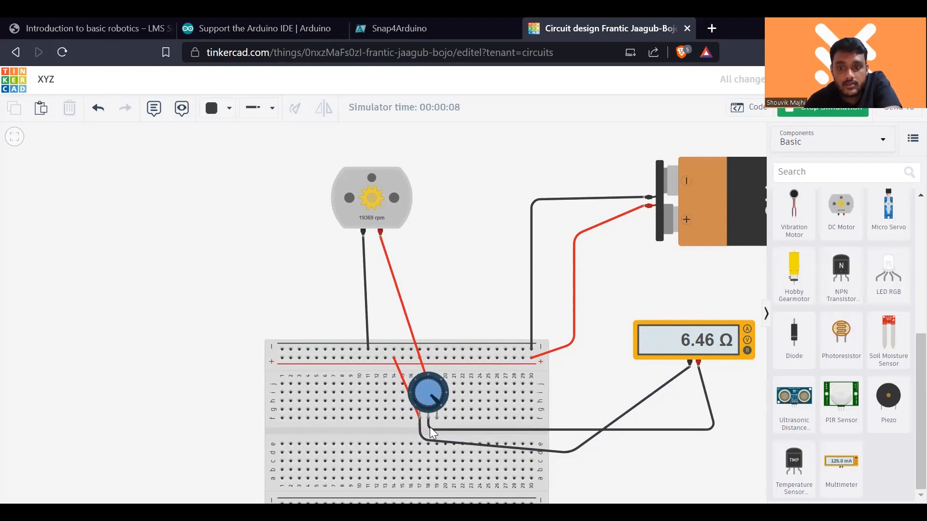
pyautogui.moveTo(437, 398); pyautogui.dragTo(499, 388)
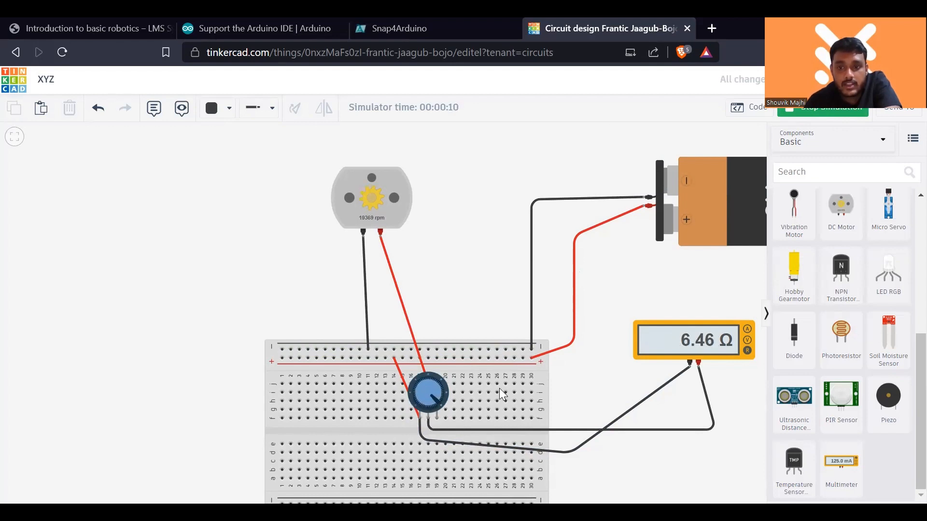
pyautogui.click(821, 116)
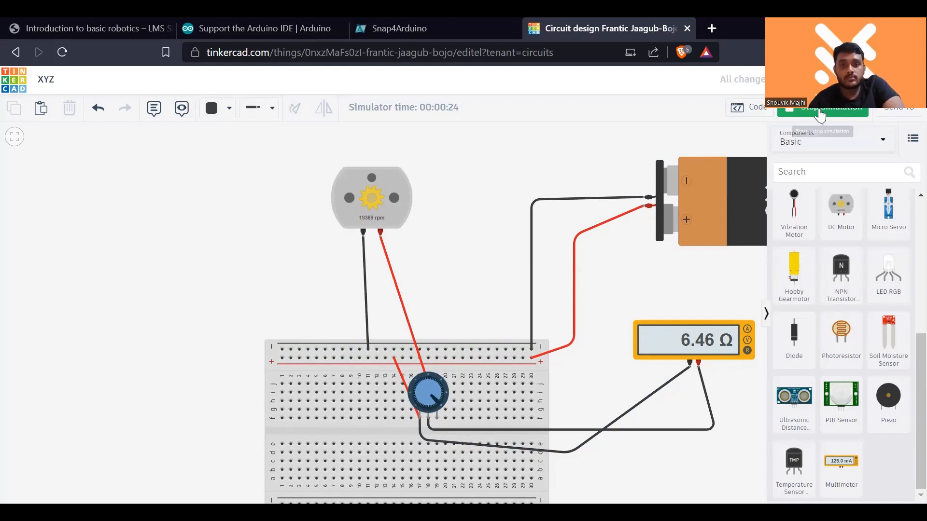
# - Delete the 9V battery, the multimeter and the red wire between the positive rail and the potentiometer's Terminal 1
pyautogui.click(730, 238)
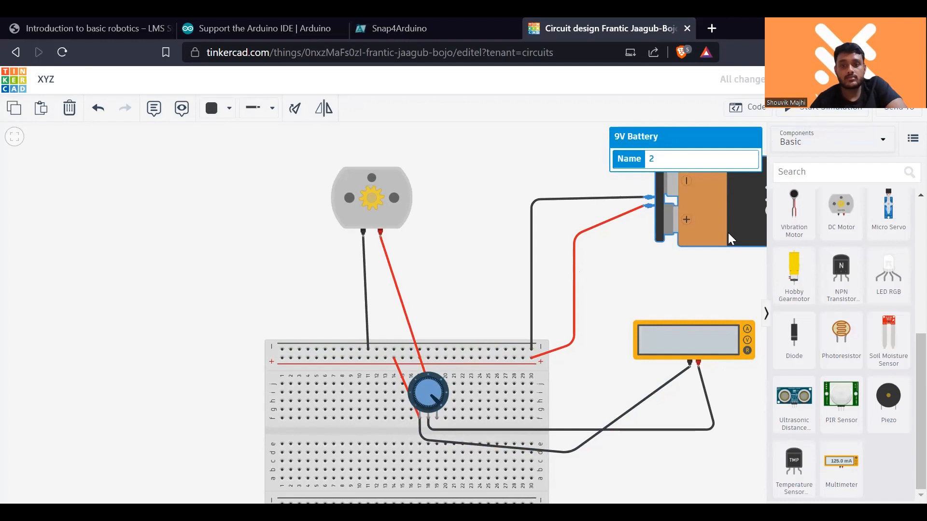
pyautogui.press('Delete')
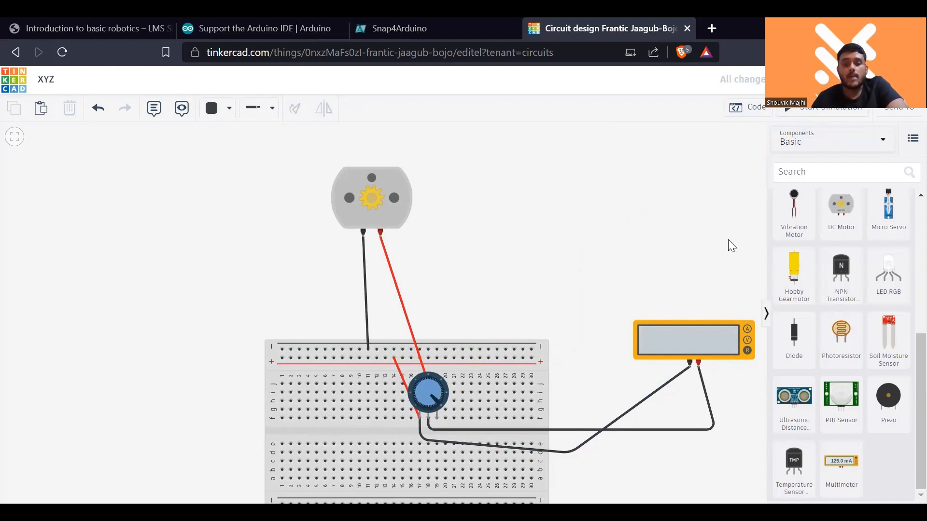
pyautogui.moveTo(677, 339); pyautogui.dragTo(603, 312)
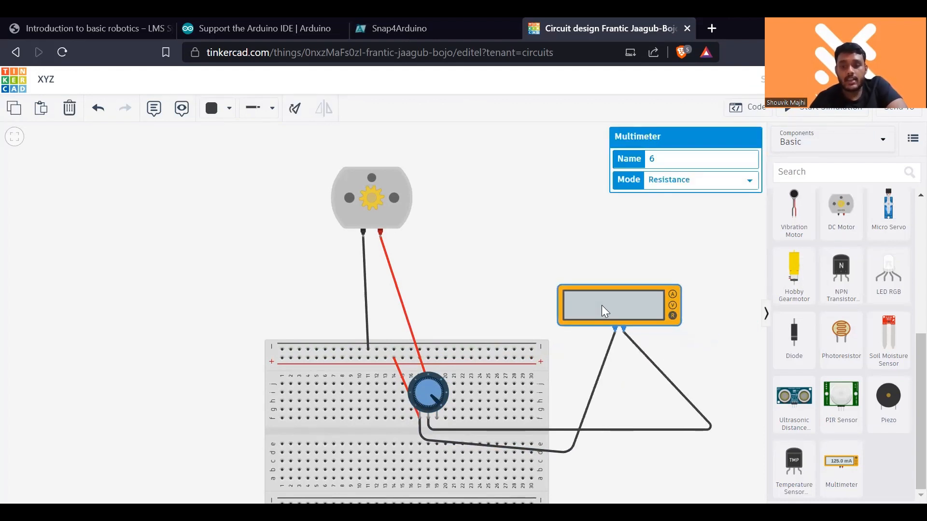
pyautogui.press('Delete')
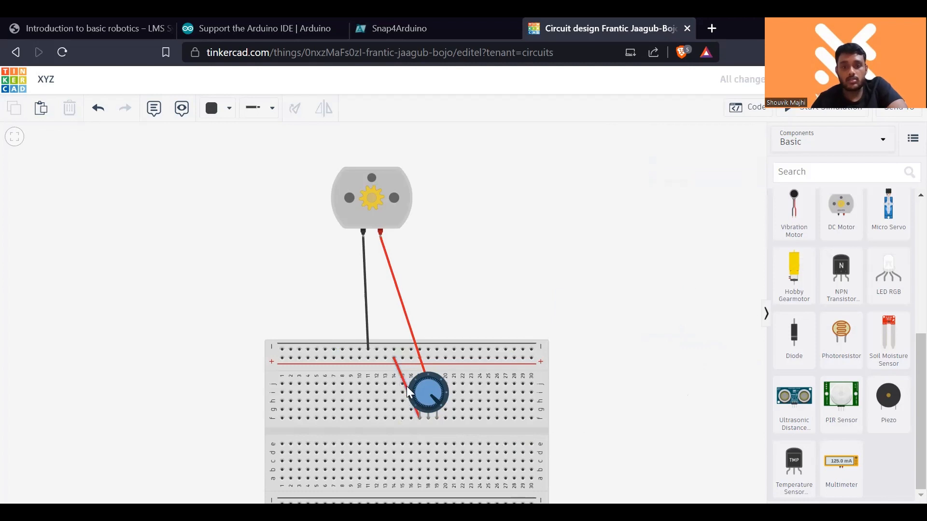
pyautogui.click(407, 387)
pyautogui.press('Delete')
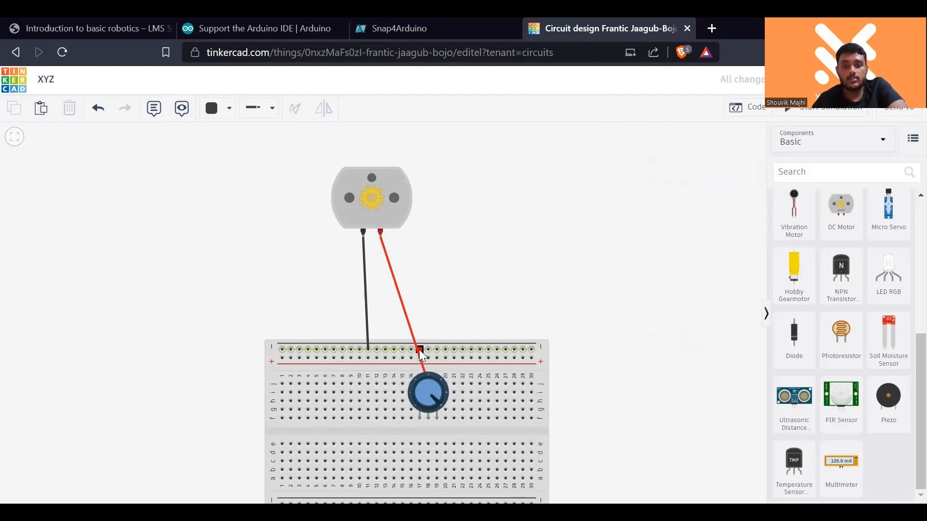
# - Delete the red and black wires connected to the DC motor's two terminals
pyautogui.click(418, 350)
pyautogui.press('Delete')
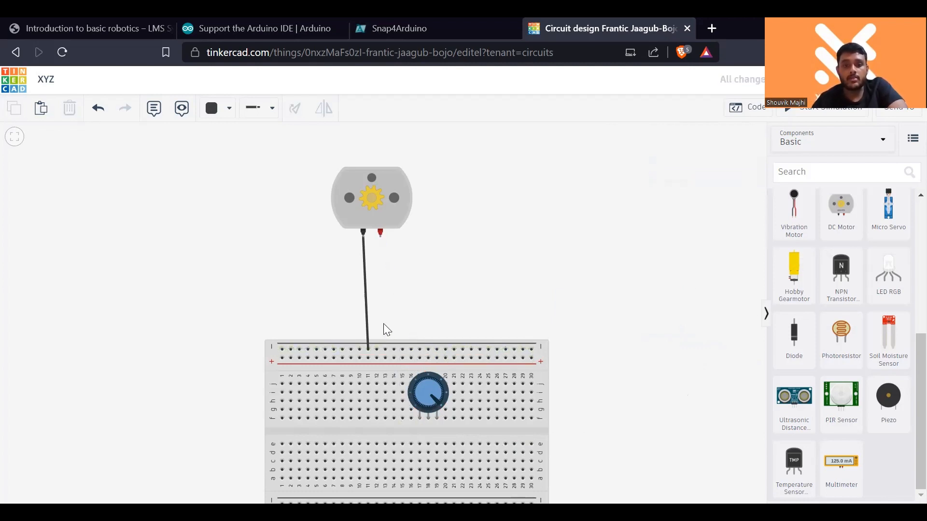
pyautogui.click(367, 310)
pyautogui.press('Delete')
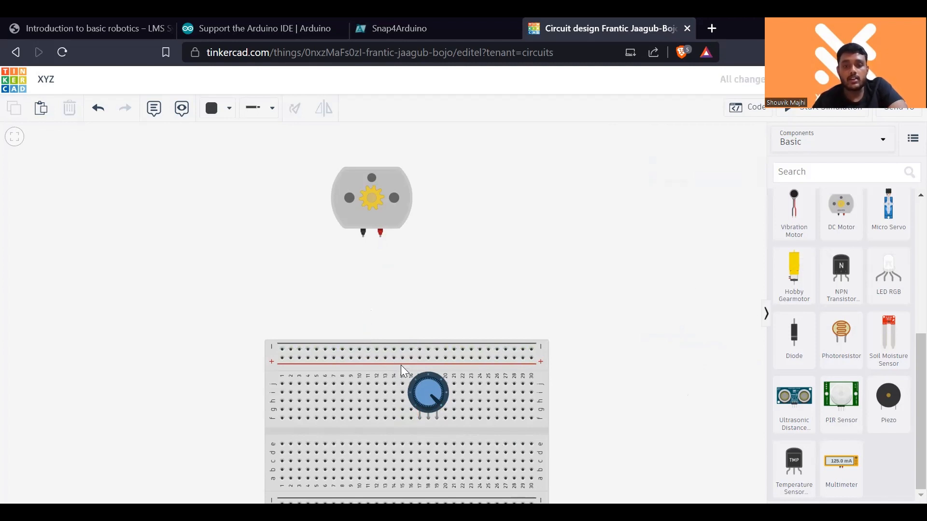
# - Move the breadboard up closer to the motor and shift the potentiometer onto the breadboard's upper rails
pyautogui.moveTo(413, 342); pyautogui.dragTo(430, 274)
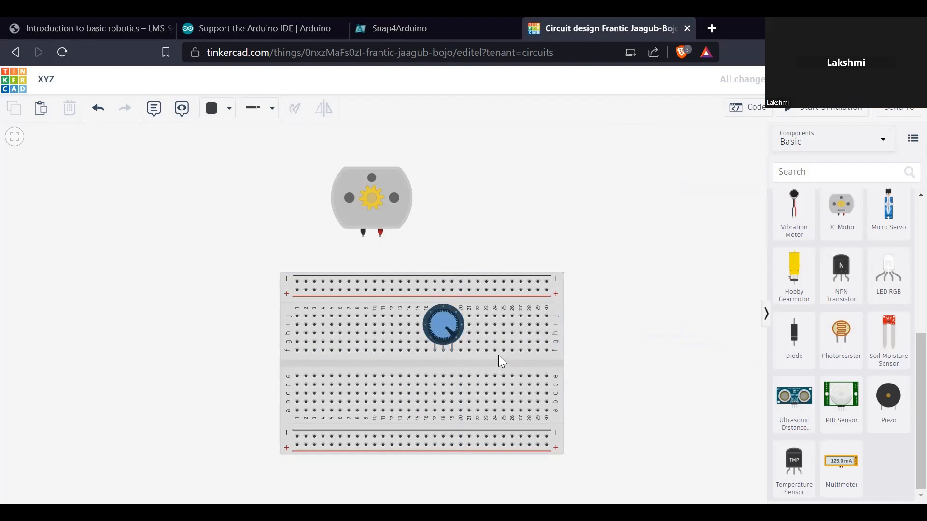
pyautogui.moveTo(443, 331); pyautogui.dragTo(464, 294)
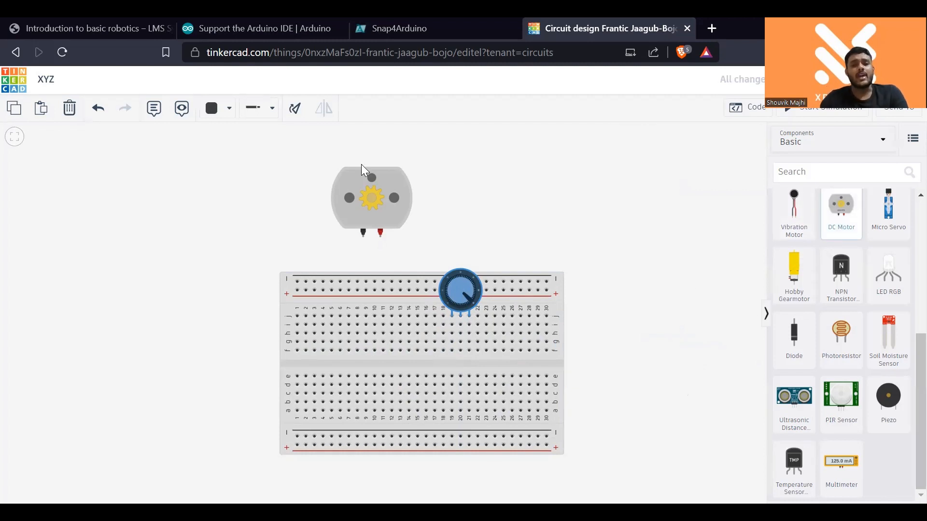
pyautogui.click(363, 233)
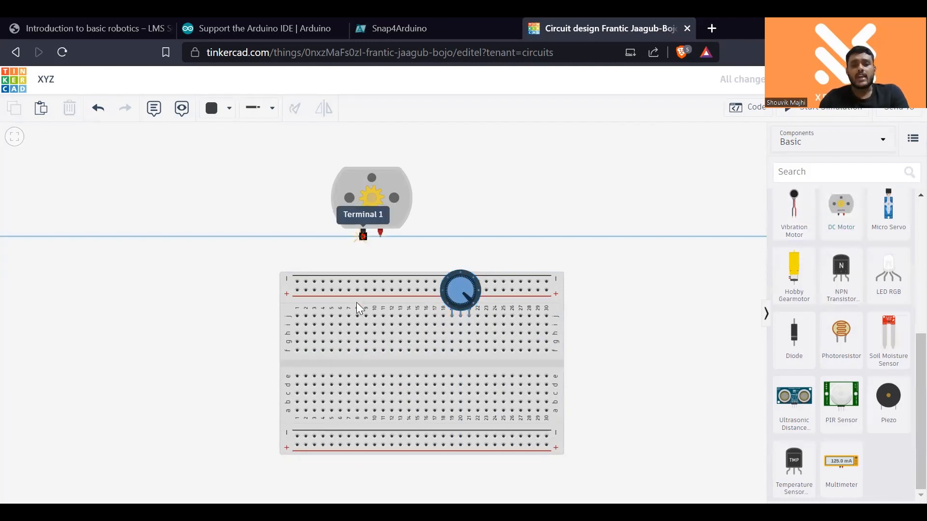
pyautogui.click(357, 303)
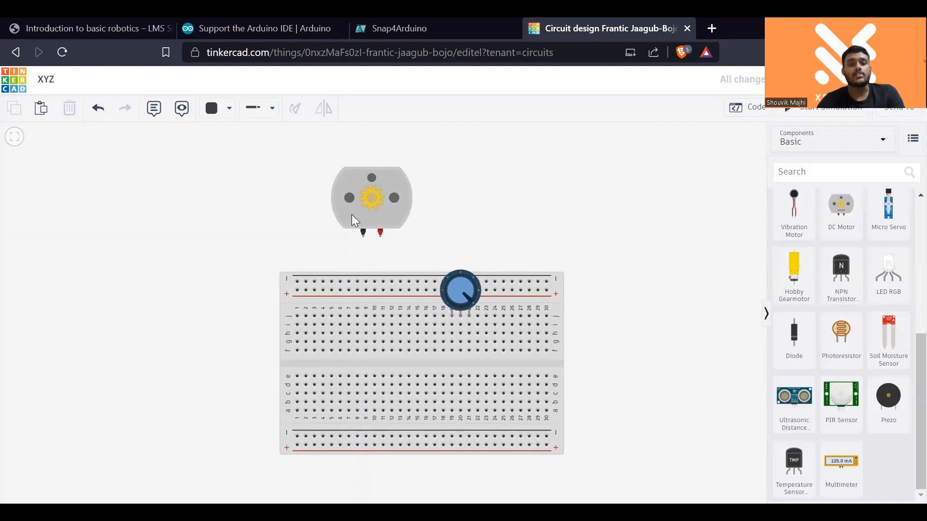
pyautogui.scroll(1, 351, 214)
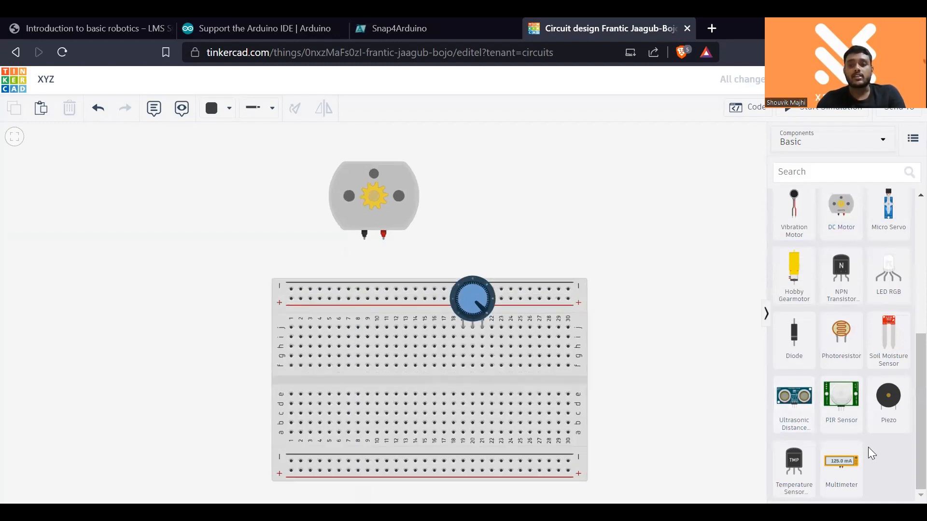
pyautogui.scroll(1, 856, 447)
pyautogui.scroll(3, 857, 447)
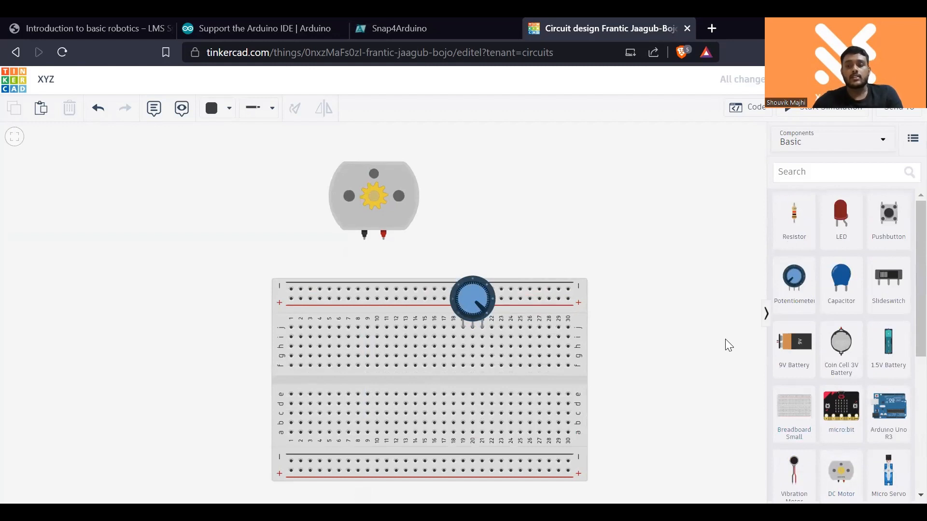
pyautogui.scroll(-1, 869, 434)
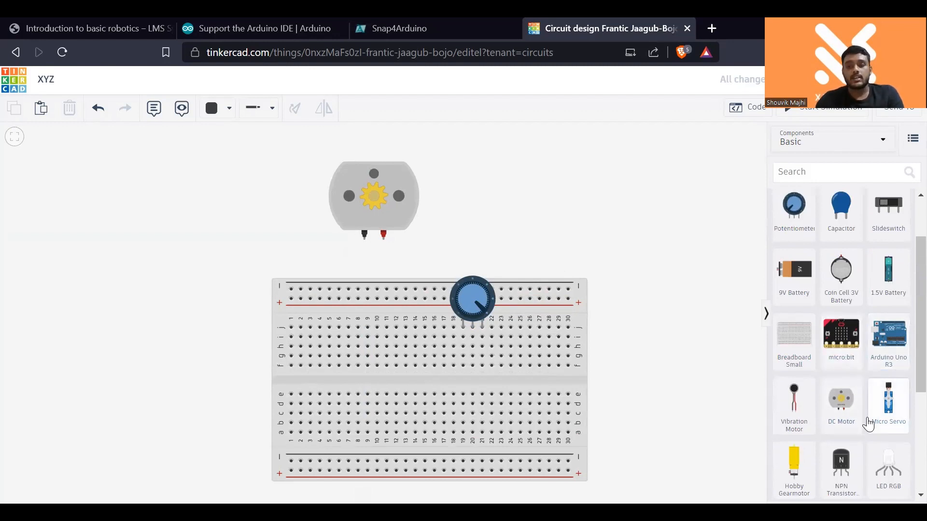
pyautogui.scroll(-2, 865, 423)
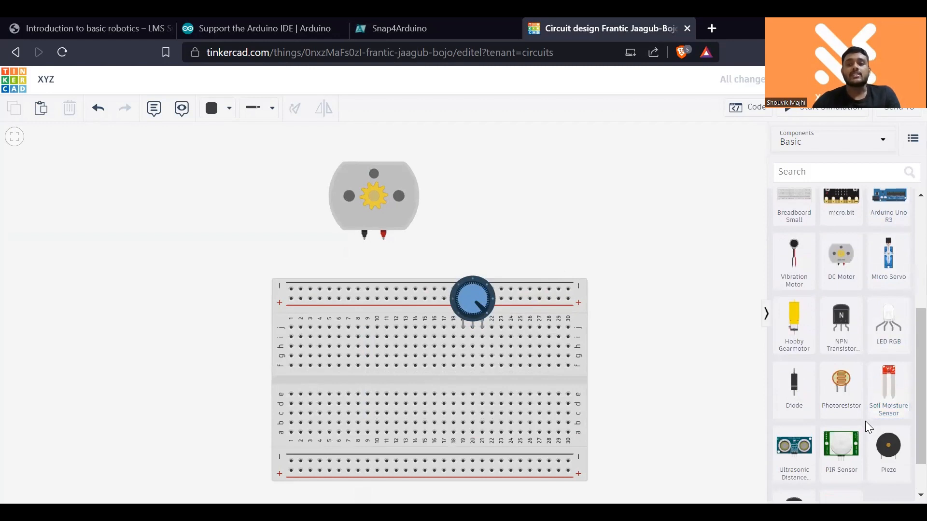
pyautogui.scroll(-1, 867, 425)
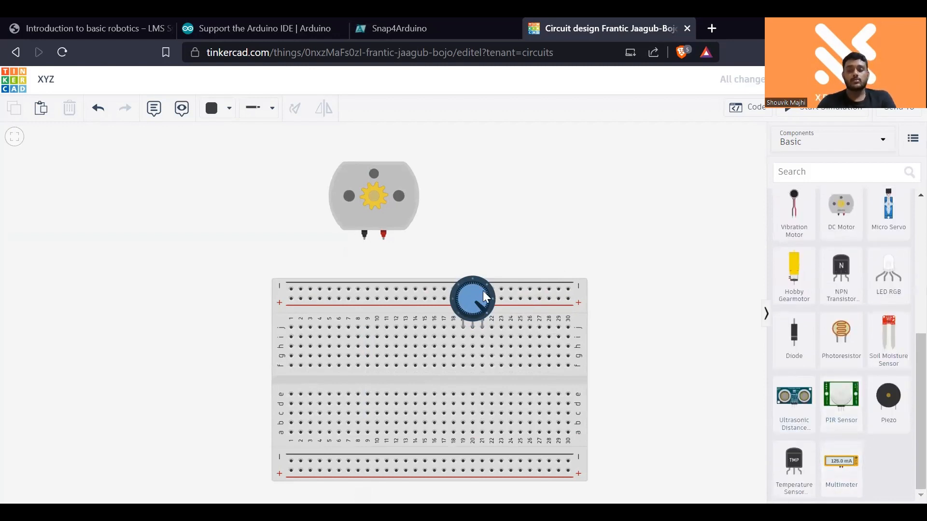
# - Delete the DC motor and the potentiometer, keeping only the breadboard
pyautogui.click(397, 171)
pyautogui.press('Delete')
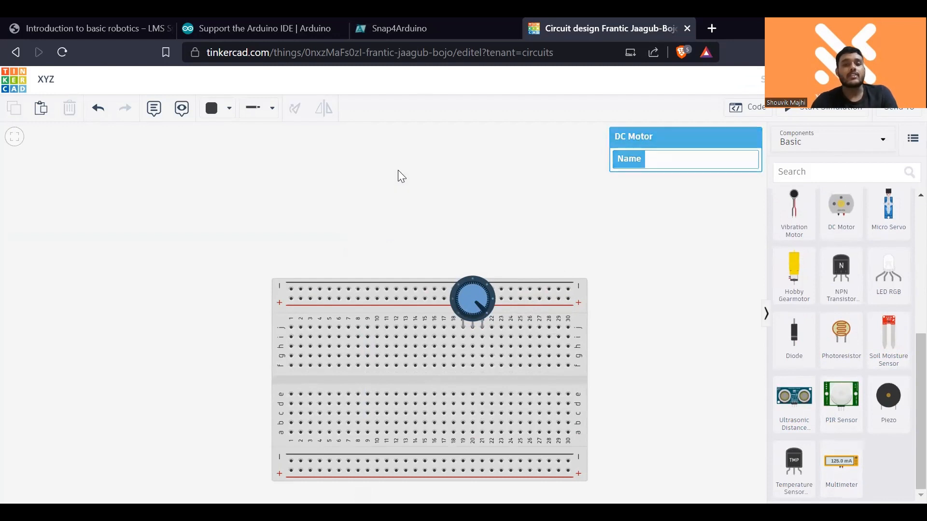
pyautogui.click(474, 296)
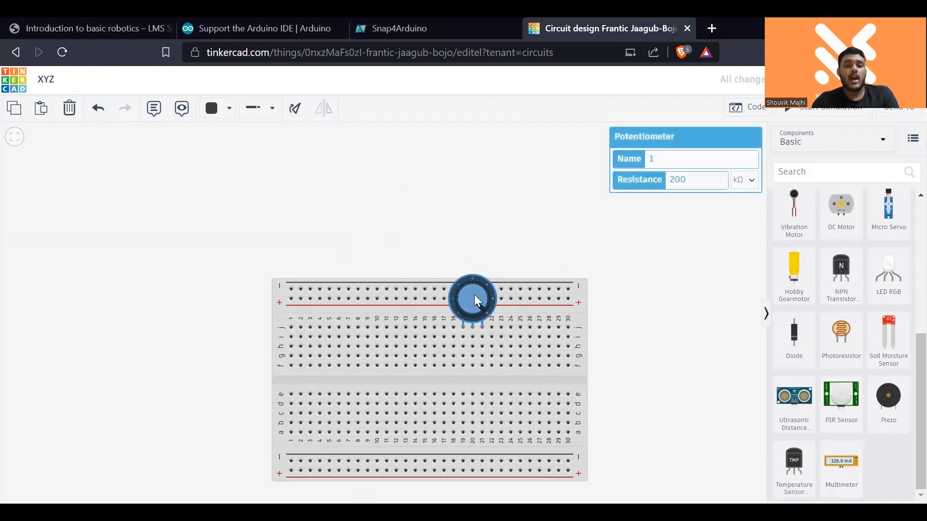
pyautogui.press('Delete')
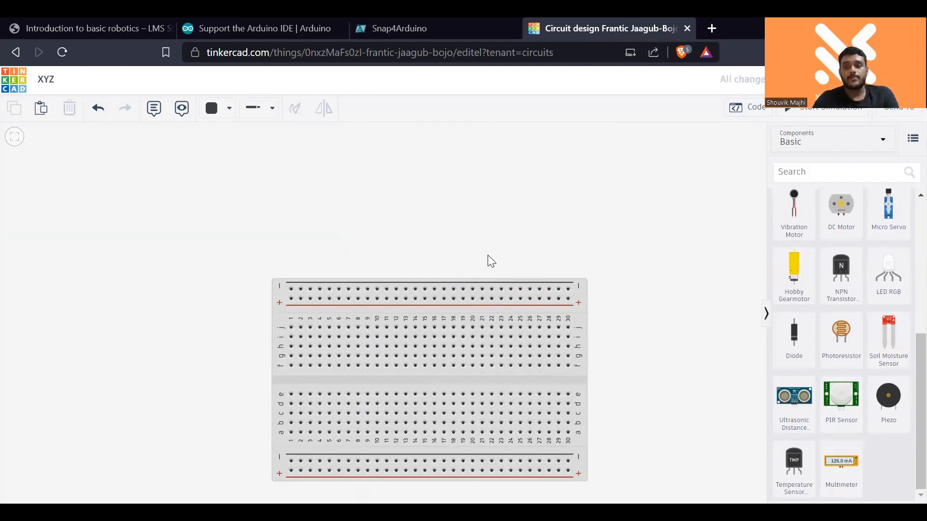
pyautogui.scroll(5, 819, 416)
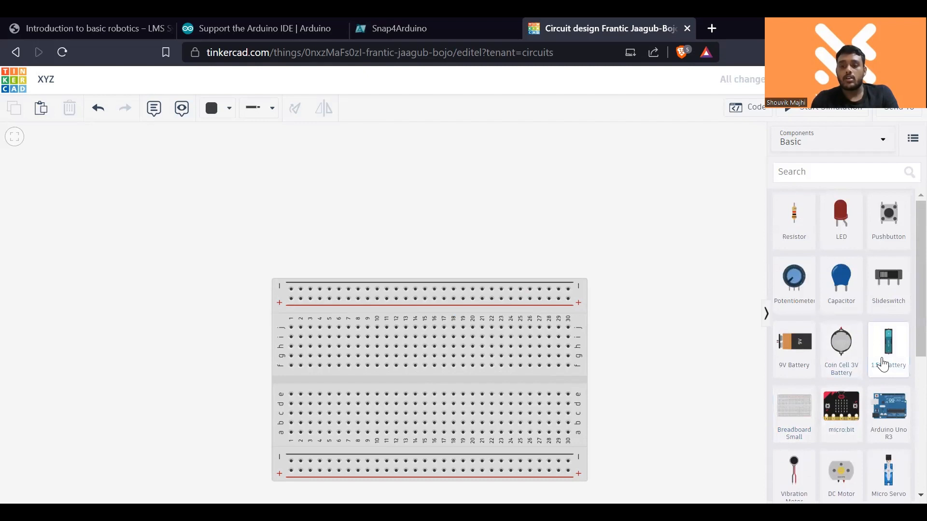
pyautogui.moveTo(883, 365); pyautogui.dragTo(402, 183)
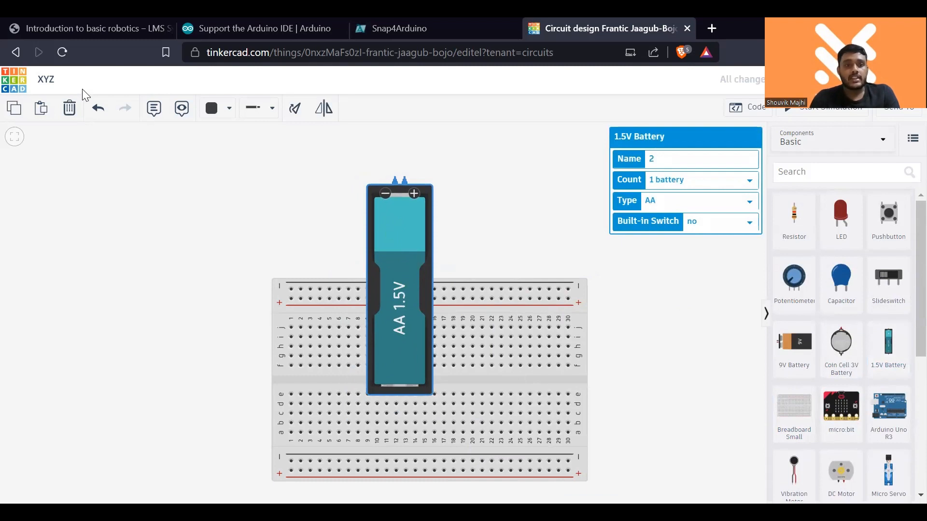
pyautogui.click(99, 108)
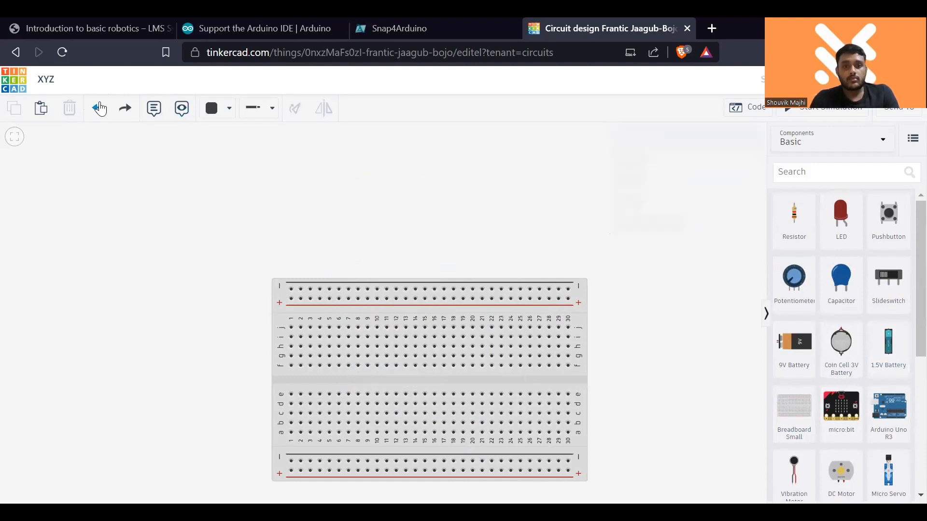
# - Add a 1.5V battery, rotate it 90° to lie horizontally, and place it above the breadboard's left end
pyautogui.moveTo(879, 366); pyautogui.dragTo(335, 223)
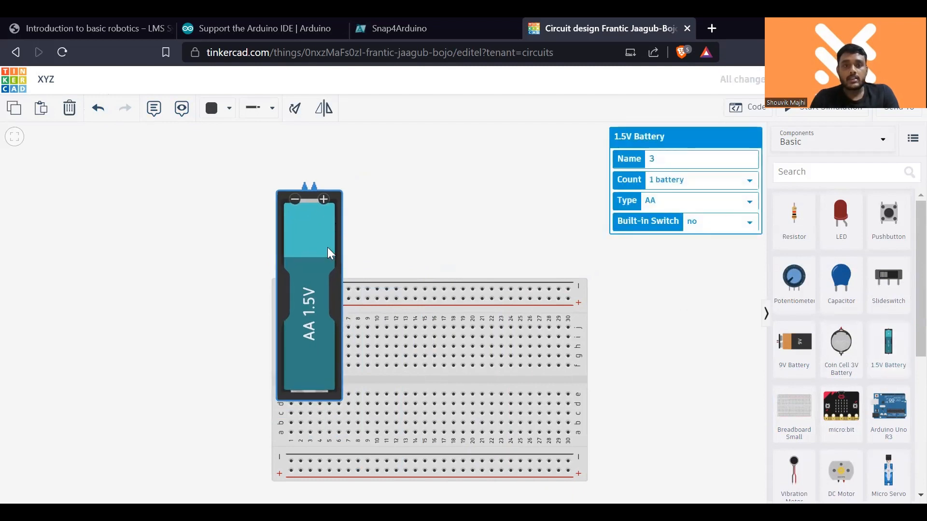
pyautogui.click(295, 108)
pyautogui.click(295, 109)
pyautogui.click(295, 108)
pyautogui.moveTo(261, 168); pyautogui.dragTo(455, 170)
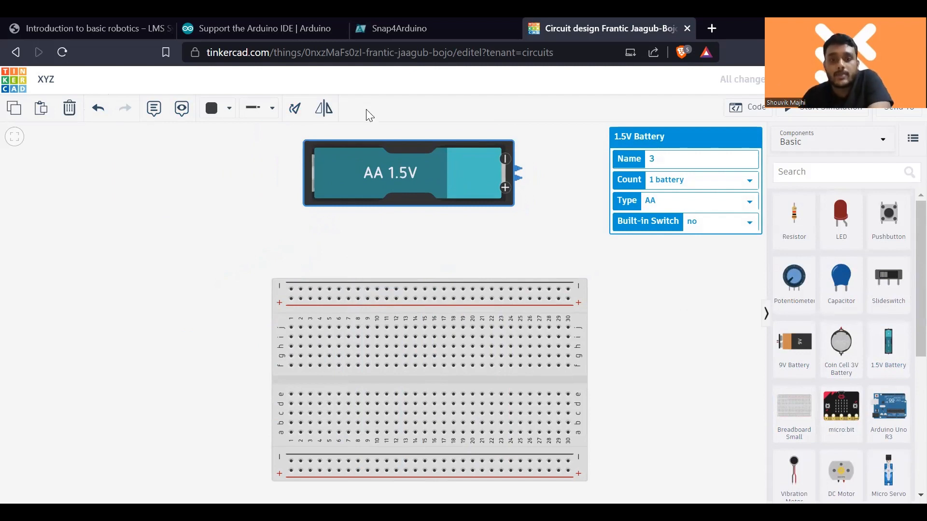
pyautogui.scroll(-1, 562, 321)
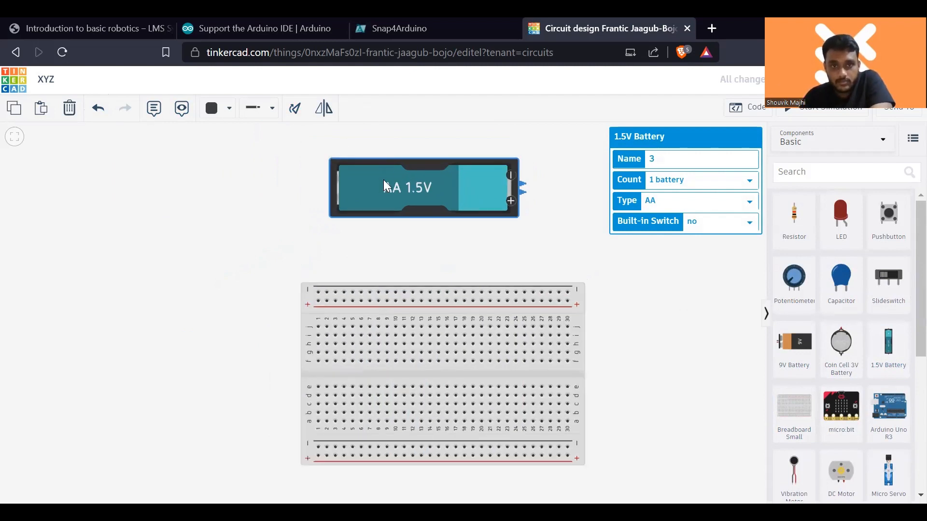
pyautogui.moveTo(385, 183); pyautogui.dragTo(246, 189)
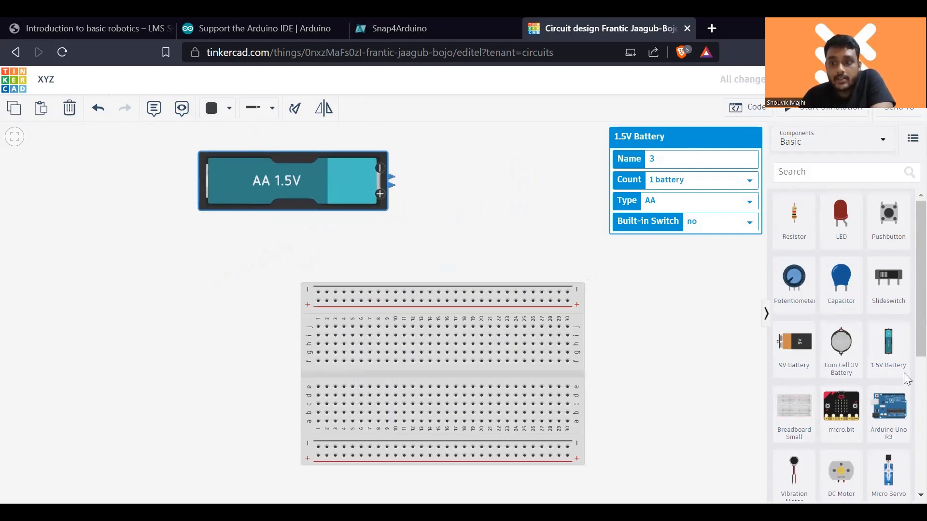
# - Try a second 1.5V battery over the breadboard's right end, and delete both 1.5V batteries
pyautogui.moveTo(888, 343); pyautogui.dragTo(548, 211)
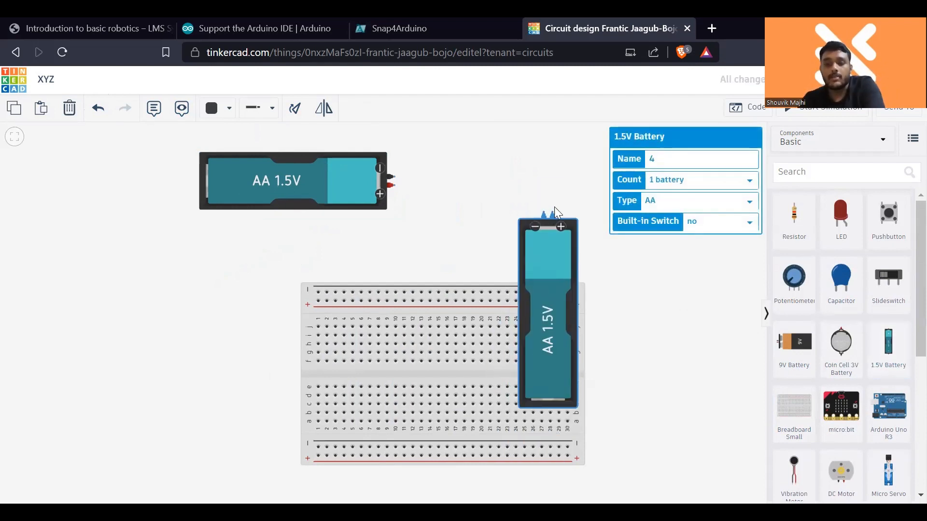
pyautogui.press('Delete')
pyautogui.click(285, 172)
pyautogui.press('Delete')
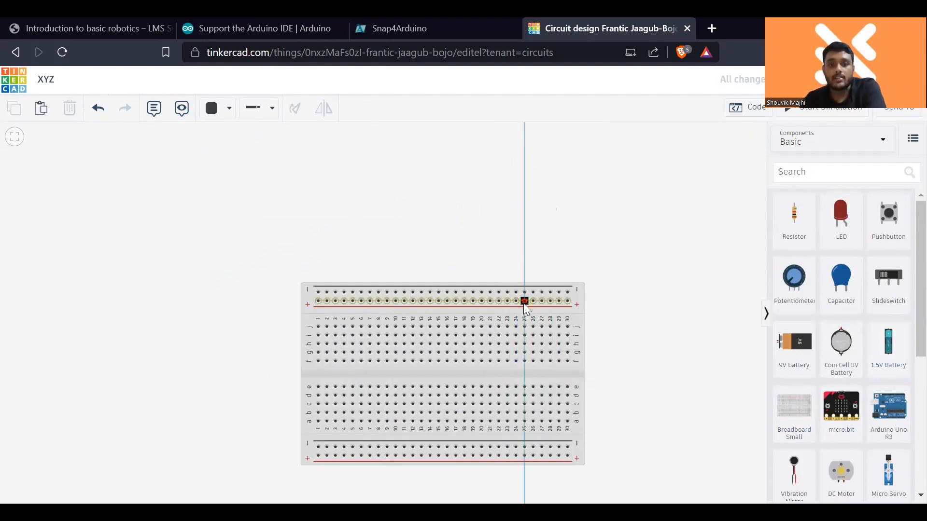
# - Replace the breadboard with a 9V battery rotated upright so that its terminals point up
pyautogui.click(582, 314)
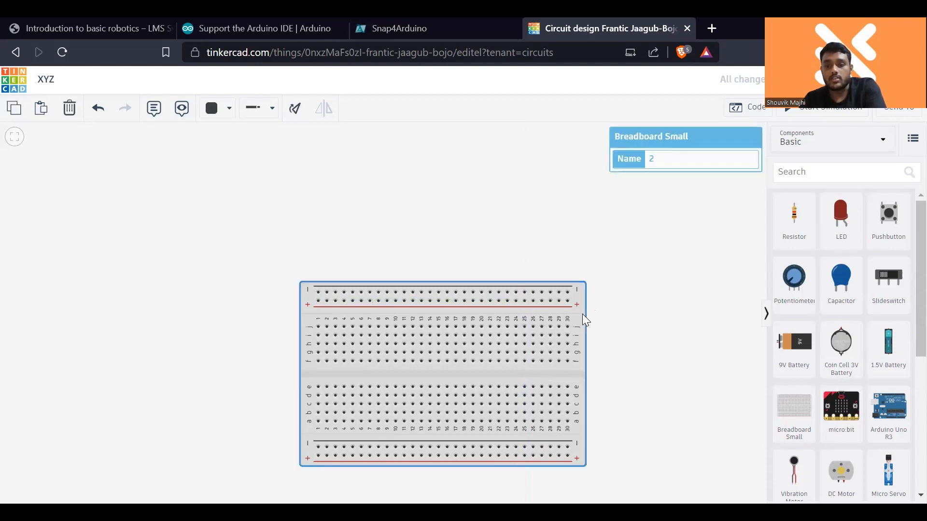
pyautogui.press('Delete')
pyautogui.moveTo(782, 352); pyautogui.dragTo(327, 276)
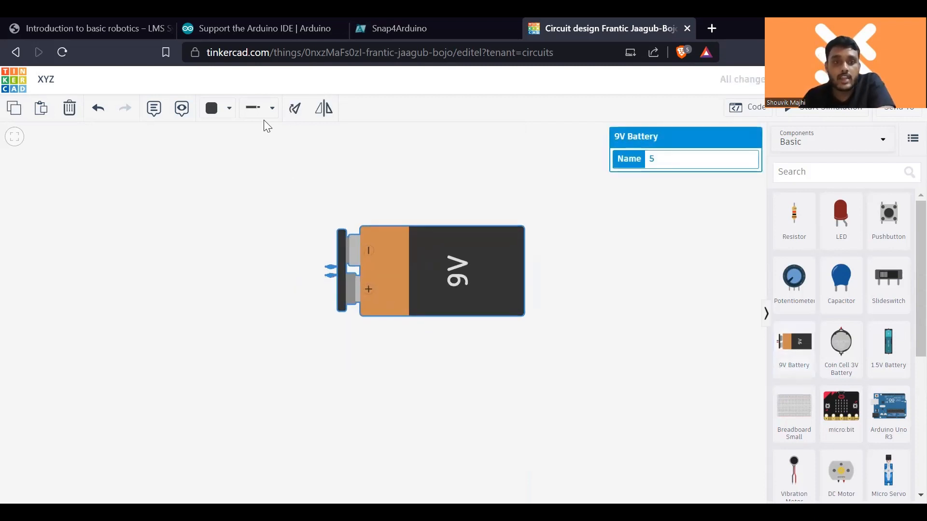
pyautogui.click(297, 112)
pyautogui.click(301, 112)
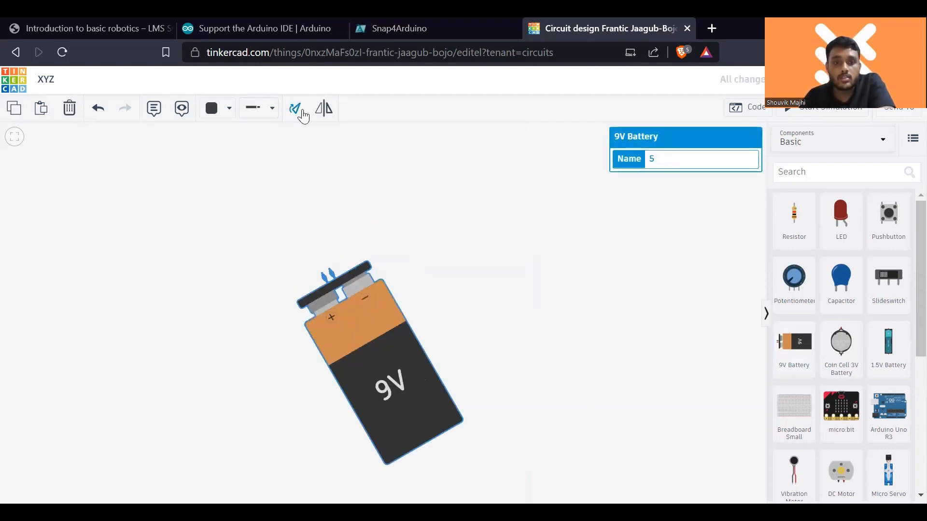
pyautogui.click(302, 112)
# - Place a multimeter above the 9V battery and set its mode to Resistance
pyautogui.scroll(-3, 876, 444)
pyautogui.scroll(-2, 876, 445)
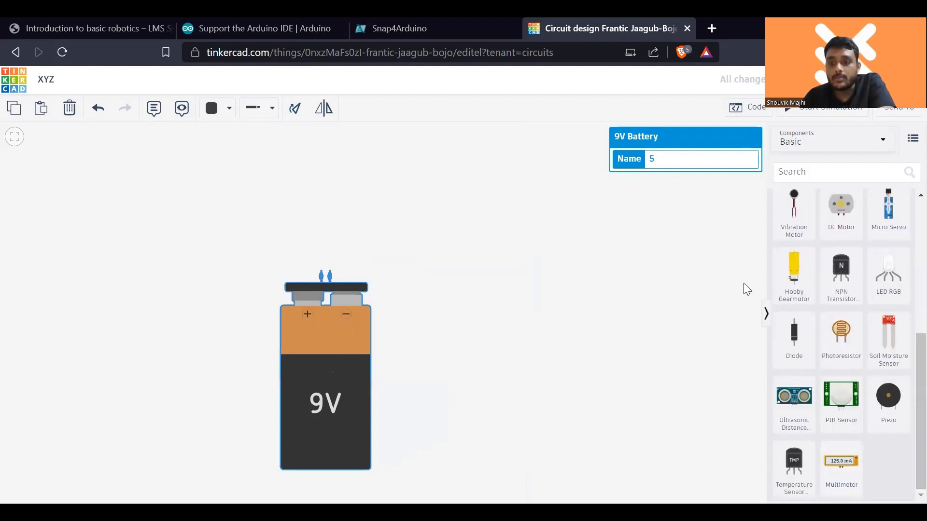
pyautogui.click(840, 466)
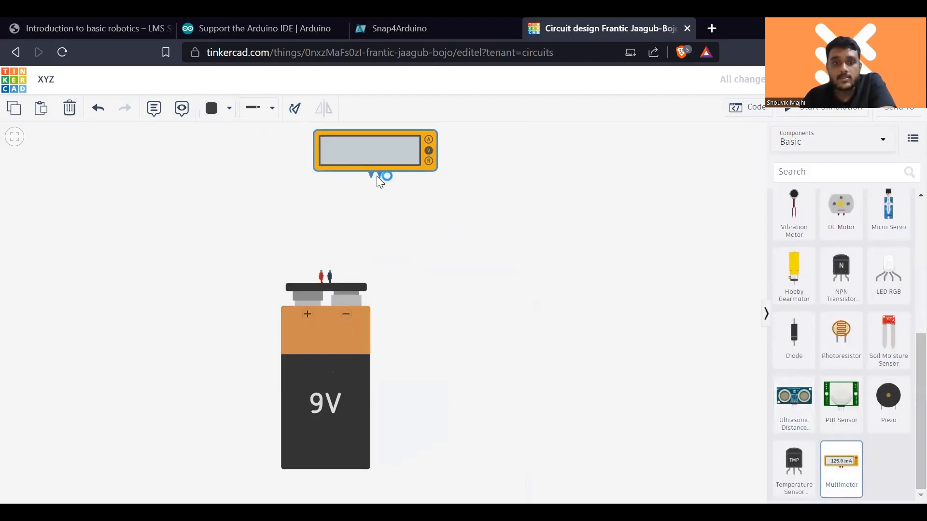
pyautogui.click(379, 167)
pyautogui.click(726, 190)
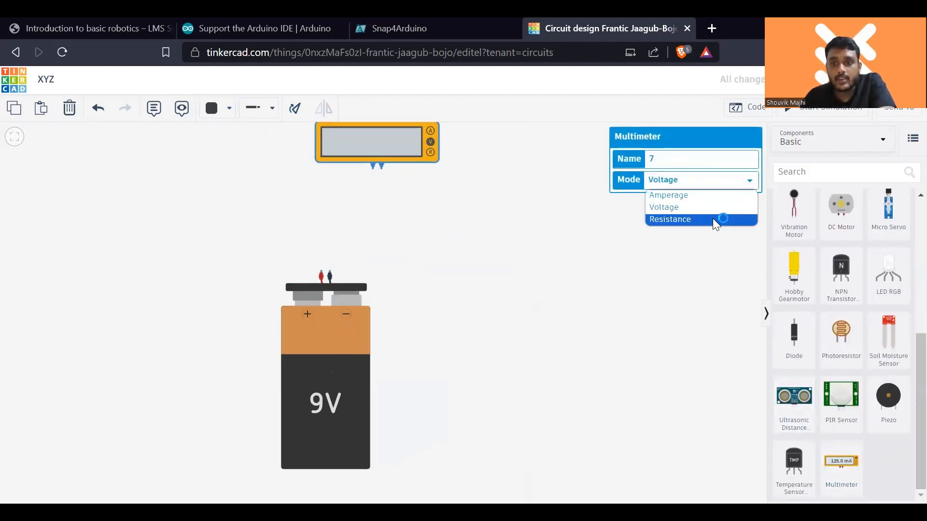
pyautogui.click(715, 219)
# - Wire the multimeter's black terminal to the battery's negative terminal and its red terminal to the positive one
pyautogui.click(374, 169)
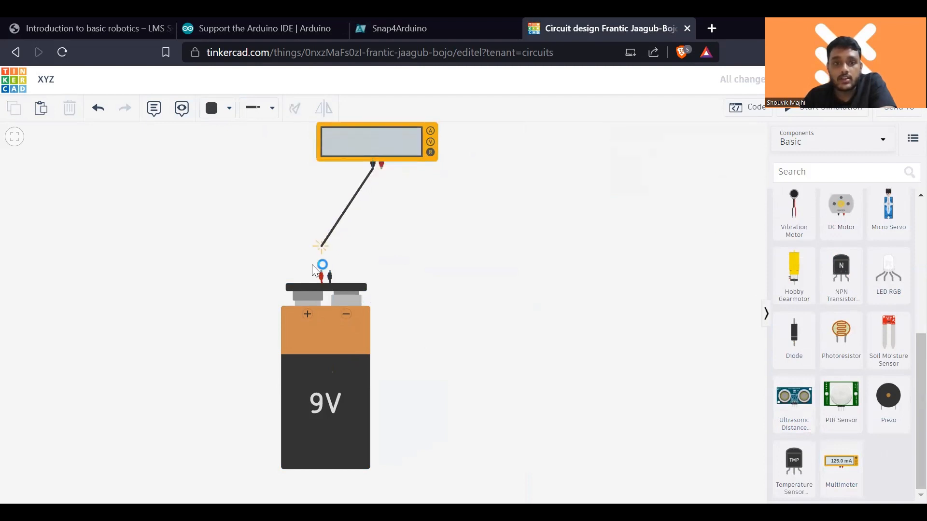
pyautogui.click(330, 276)
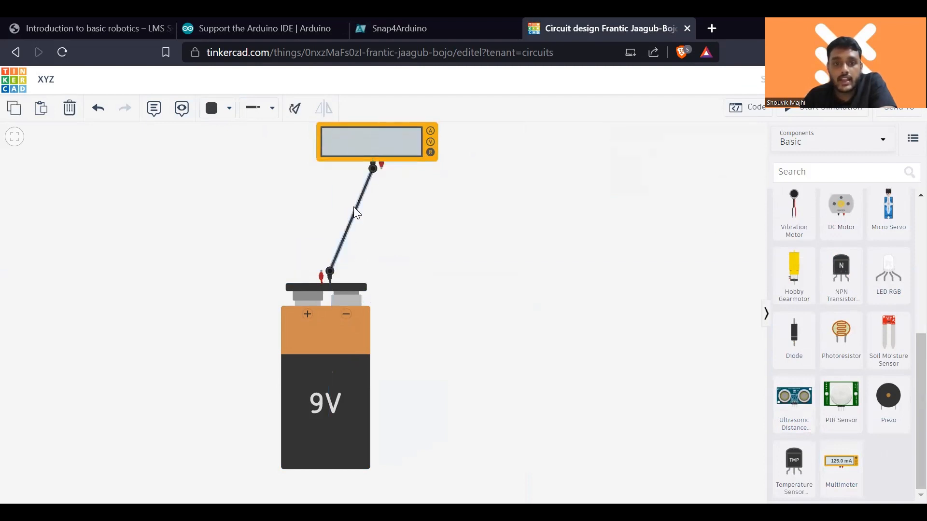
pyautogui.click(381, 166)
pyautogui.click(322, 276)
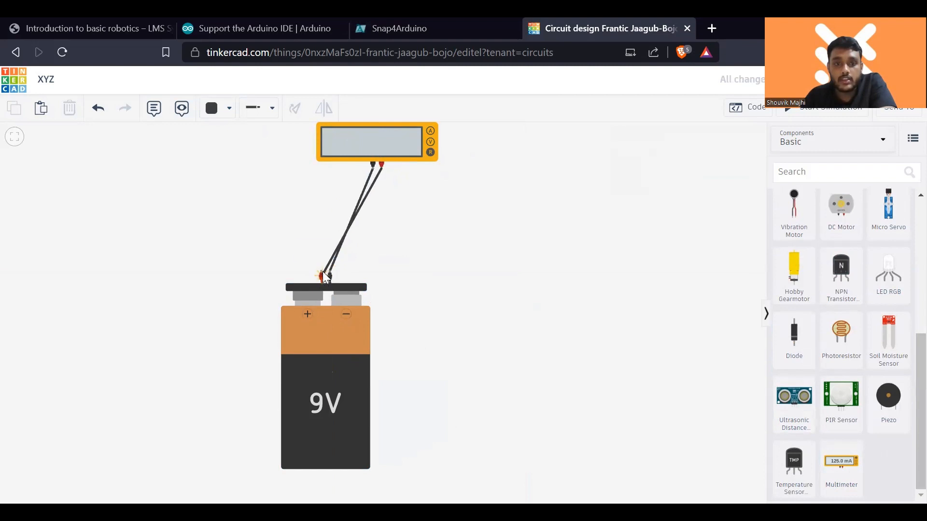
# - Switch the multimeter to Voltage mode and start the simulation to measure the 9V battery
pyautogui.click(365, 153)
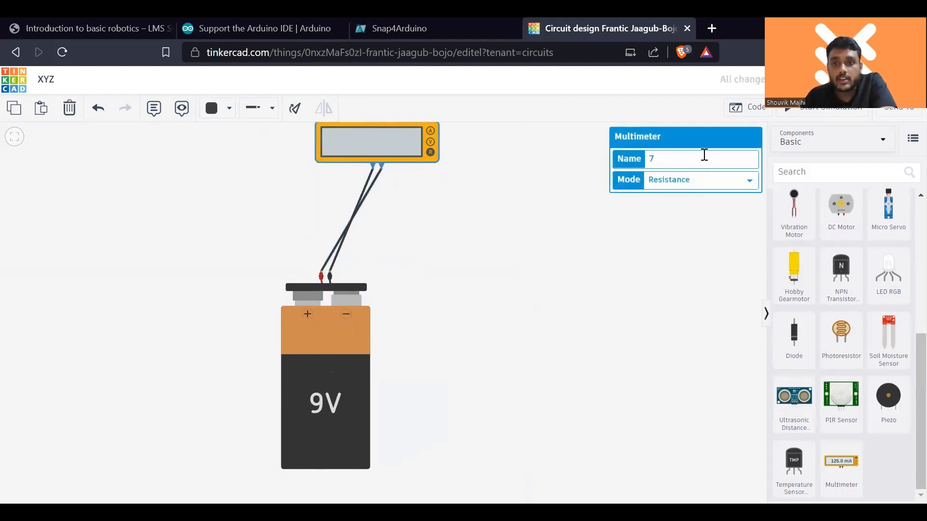
pyautogui.click(704, 180)
pyautogui.click(705, 209)
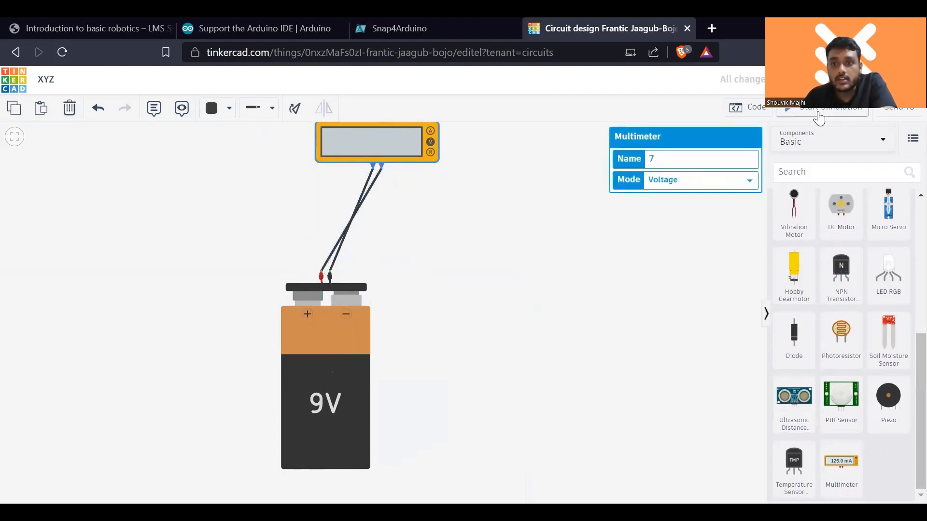
pyautogui.click(805, 108)
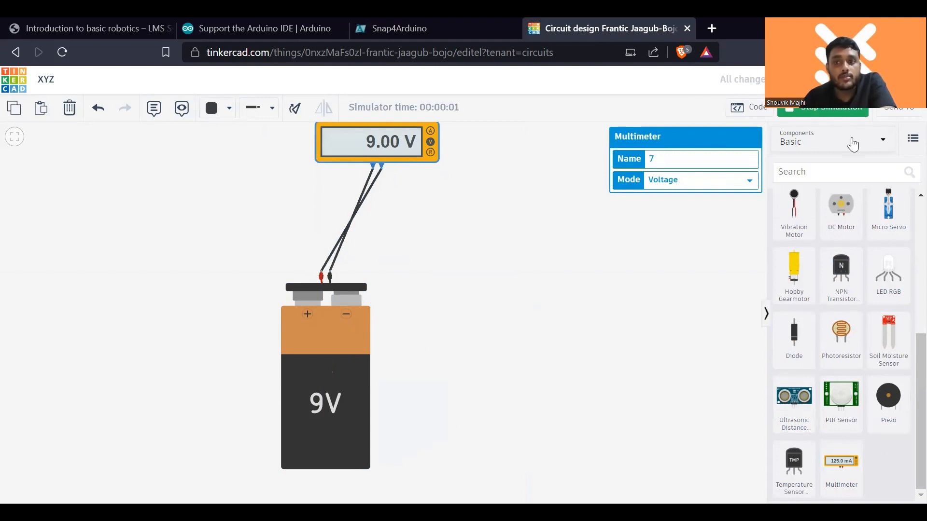
# - Stop the simulation and delete both wires between the multimeter and the 9V battery
pyautogui.click(831, 114)
pyautogui.click(360, 207)
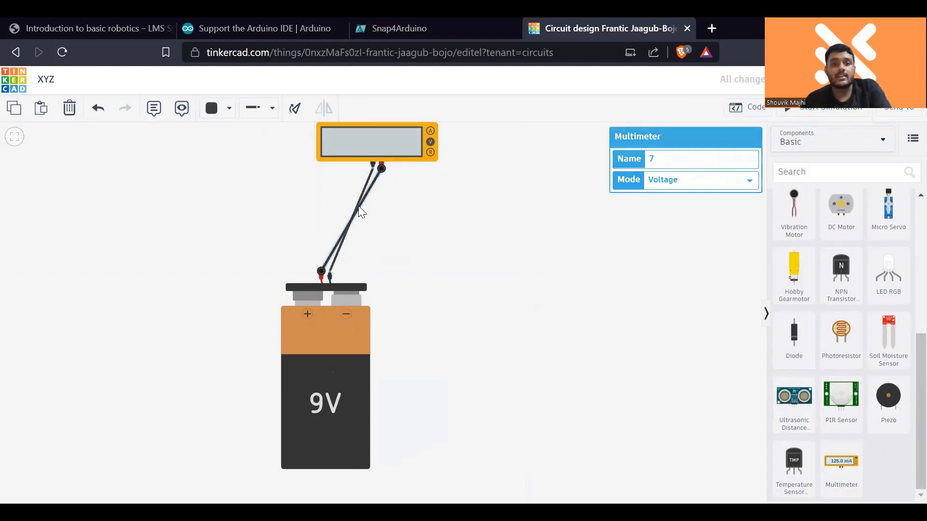
pyautogui.press('Delete')
pyautogui.click(360, 200)
pyautogui.press('Delete')
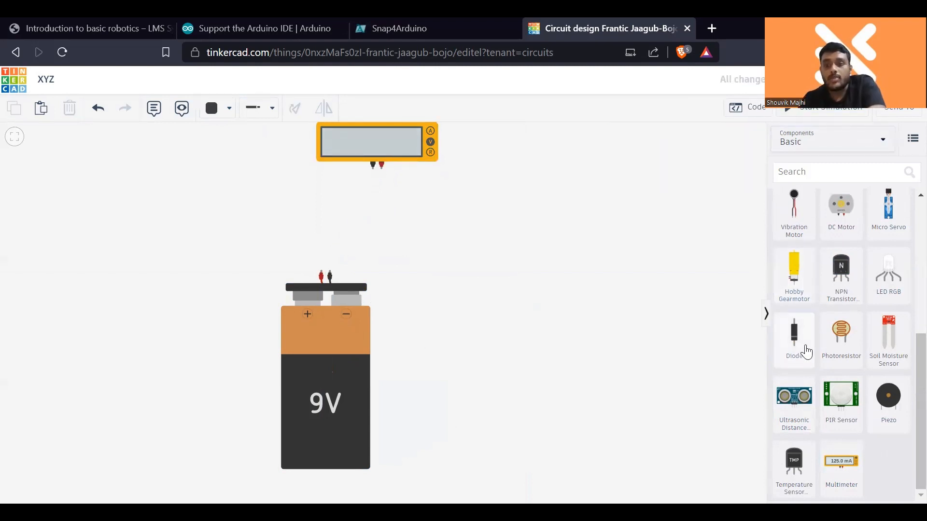
# - Add a second 9V battery, rotate it so its terminals point up, and align it to the right of the first battery
pyautogui.scroll(6, 821, 386)
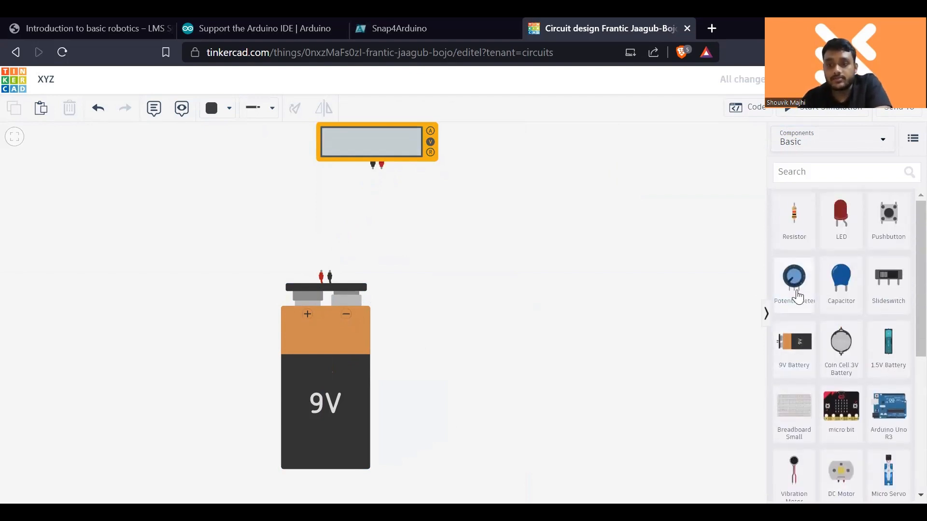
pyautogui.moveTo(794, 343); pyautogui.dragTo(571, 335)
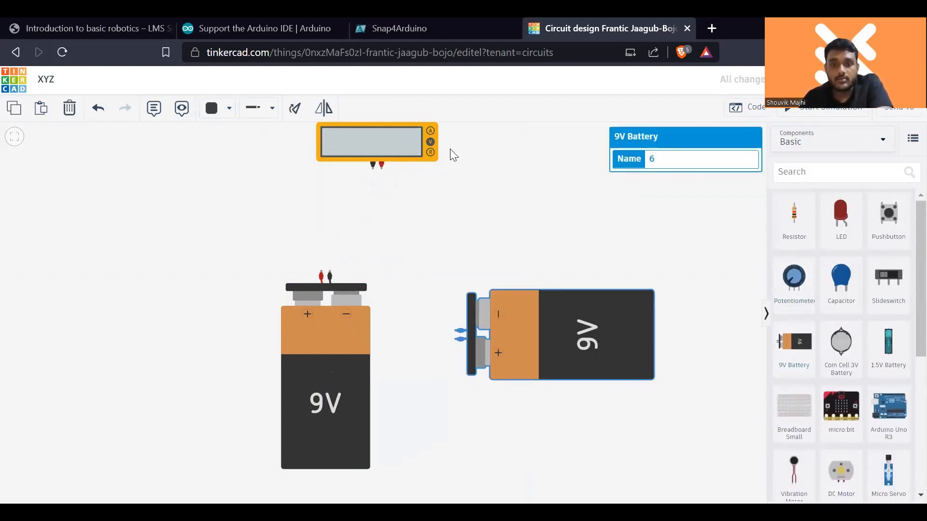
pyautogui.click(293, 108)
pyautogui.click(292, 108)
pyautogui.click(292, 108)
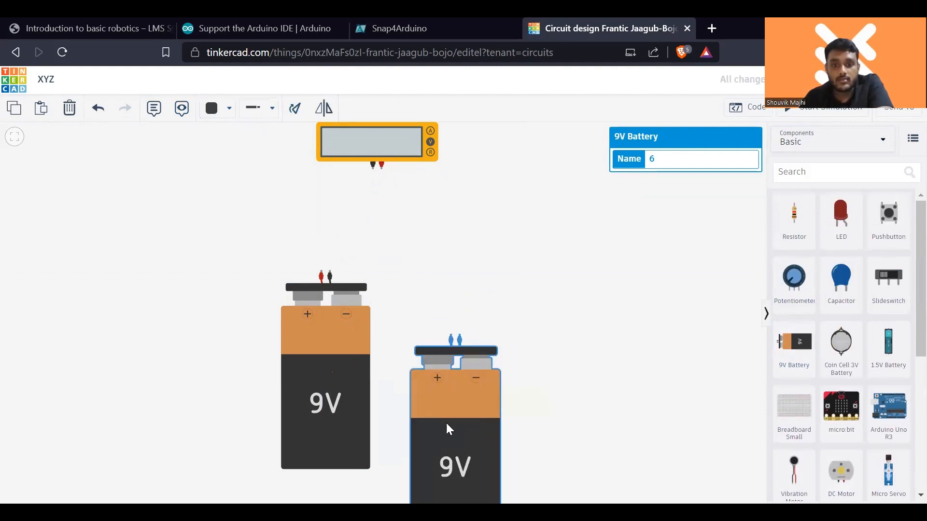
pyautogui.moveTo(446, 427); pyautogui.dragTo(453, 360)
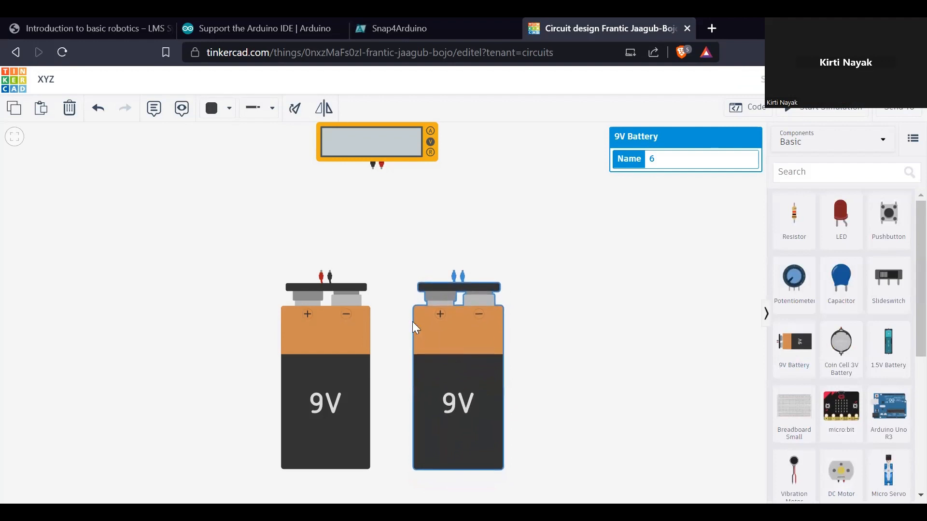
# - Wire the batteries in series, left negative to right positive, and connect the multimeter's red lead to the free positive and black lead to the free negative
pyautogui.click(330, 274)
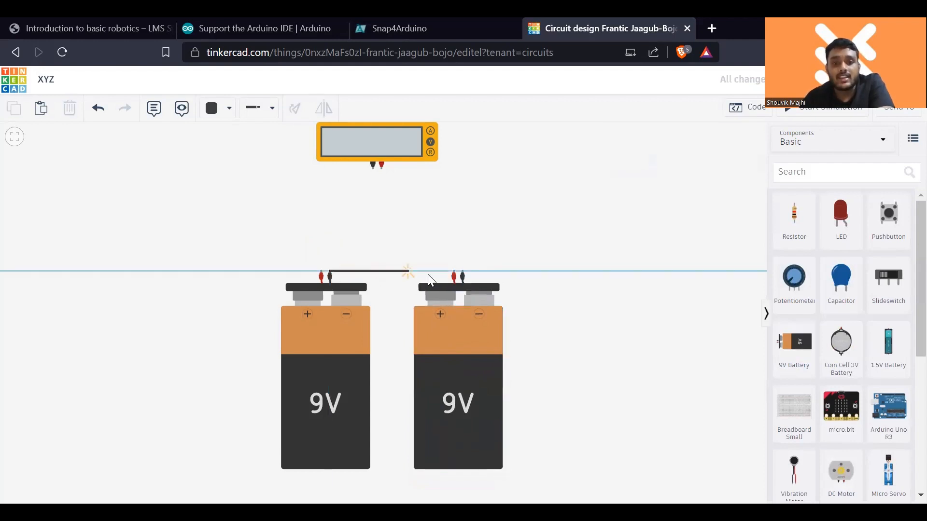
pyautogui.click(453, 273)
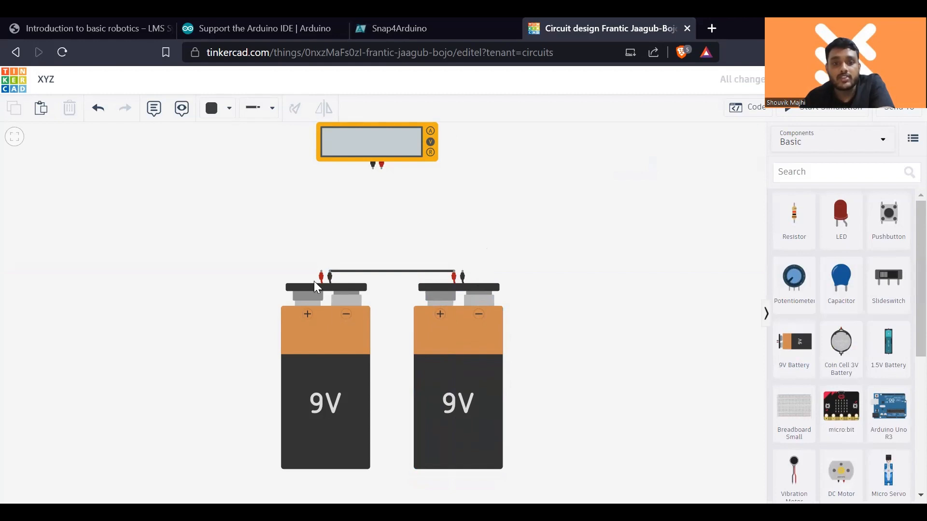
pyautogui.click(381, 165)
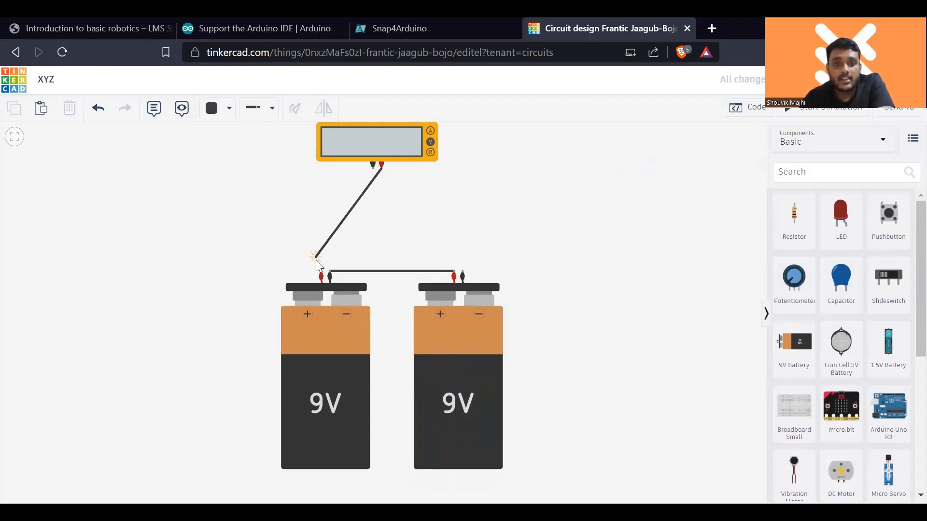
pyautogui.click(322, 272)
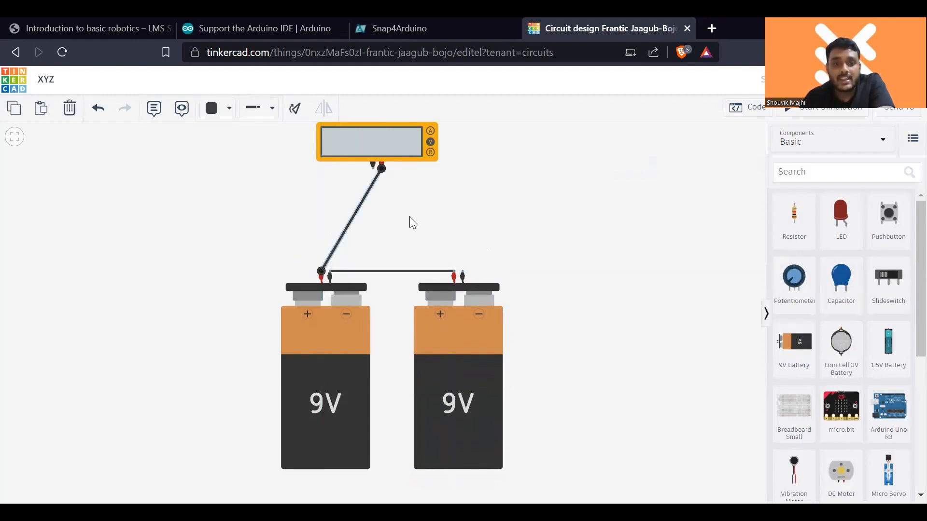
pyautogui.click(409, 216)
pyautogui.click(373, 168)
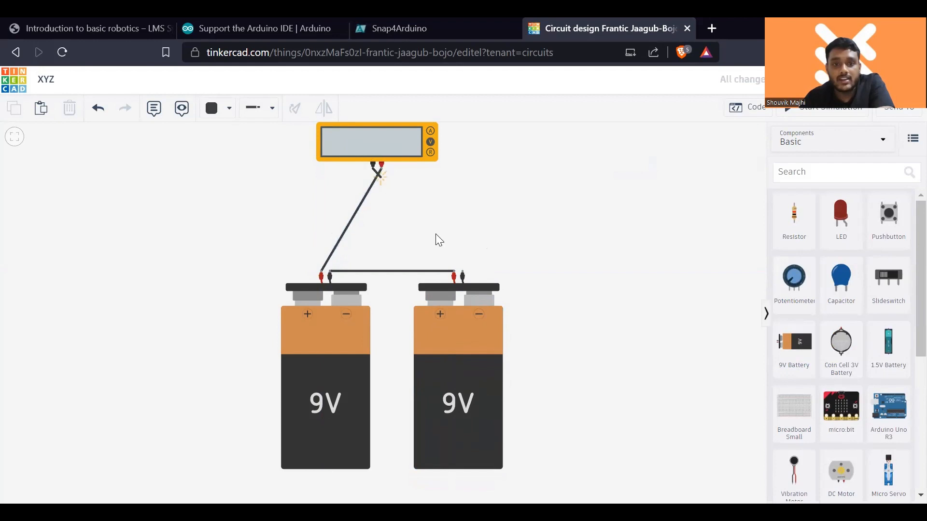
pyautogui.click(463, 272)
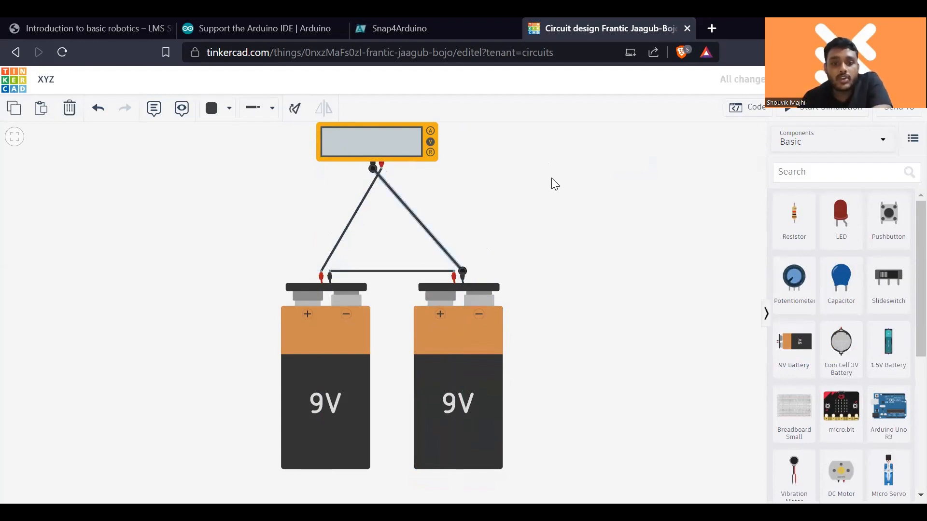
pyautogui.click(698, 198)
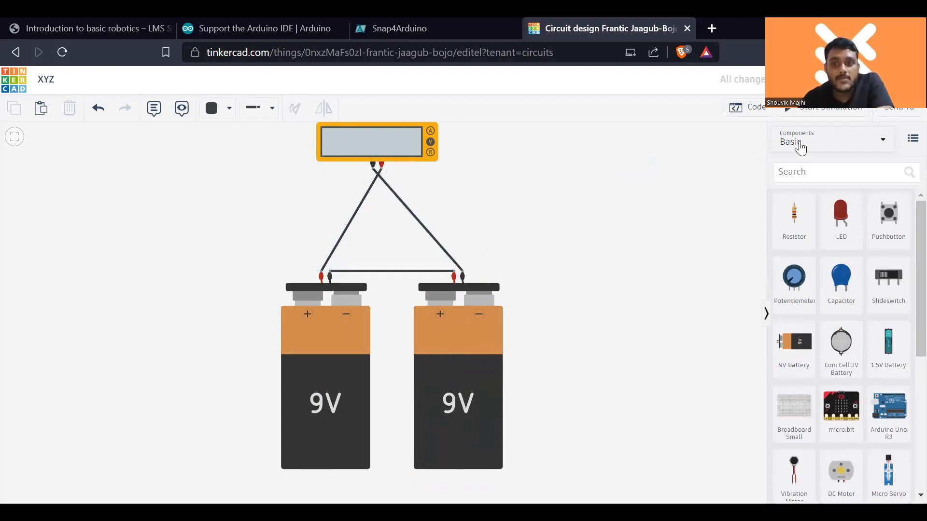
# - Start the simulation to measure the series batteries' voltage and handwrite the sum of their voltages beside them
pyautogui.click(823, 115)
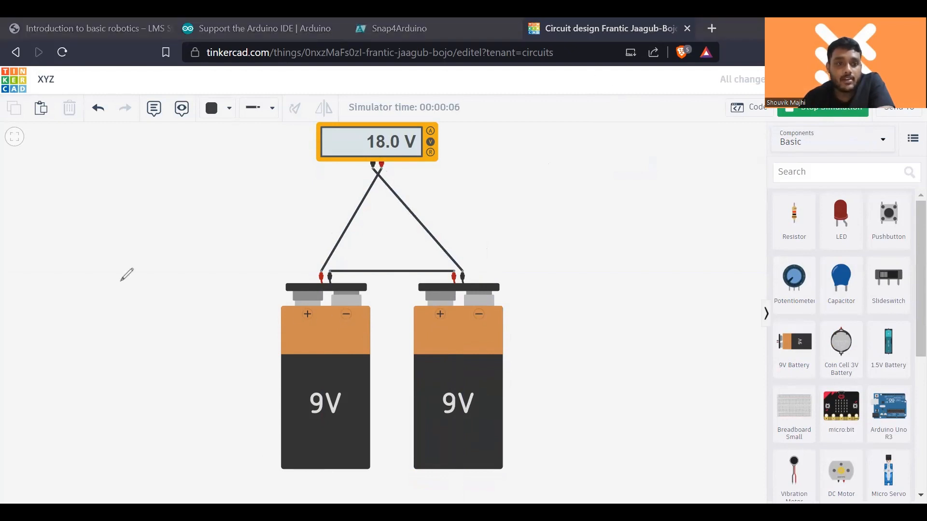
pyautogui.moveTo(105, 288)
pyautogui.mouseDown()
pyautogui.moveTo(107, 324)
pyautogui.moveTo(145, 282)
pyautogui.moveTo(137, 315)
pyautogui.mouseUp()
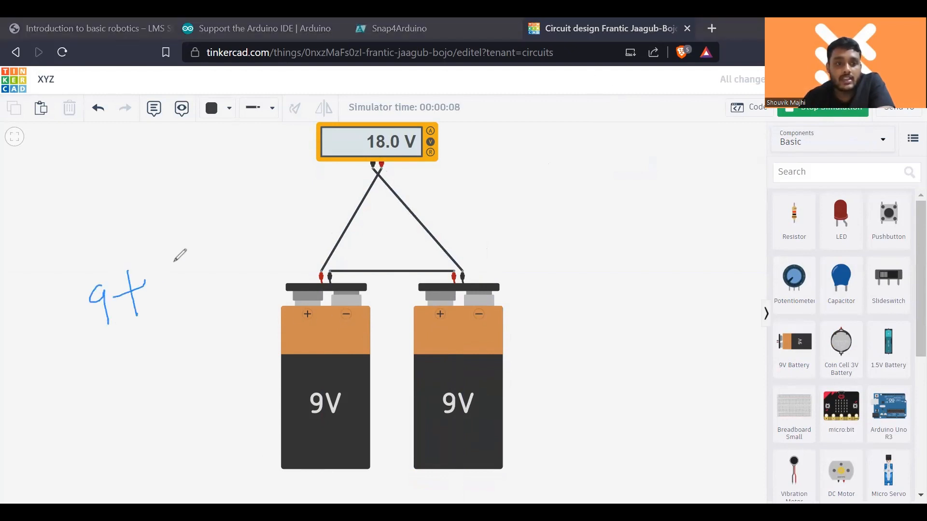
pyautogui.moveTo(192, 265); pyautogui.dragTo(190, 300)
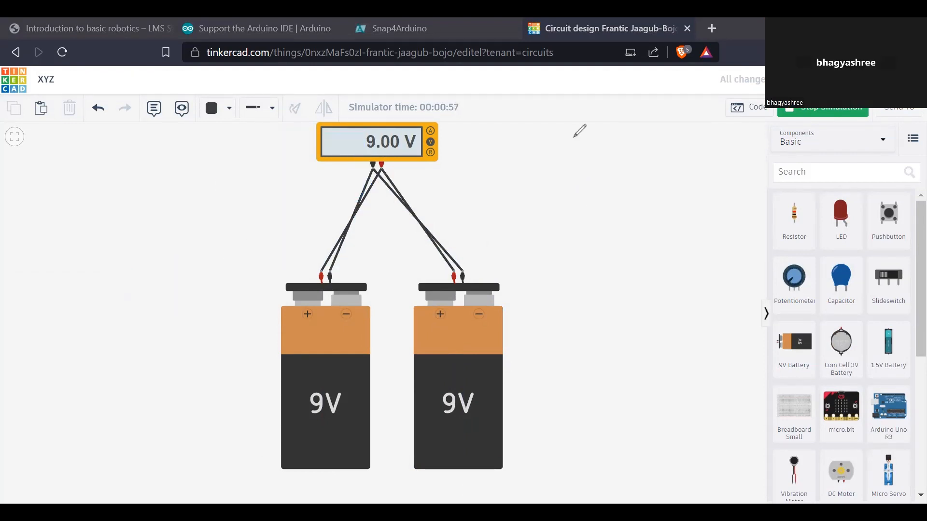
# - Delete all four wires connecting the multimeter to the two 9V batteries
pyautogui.click(423, 227)
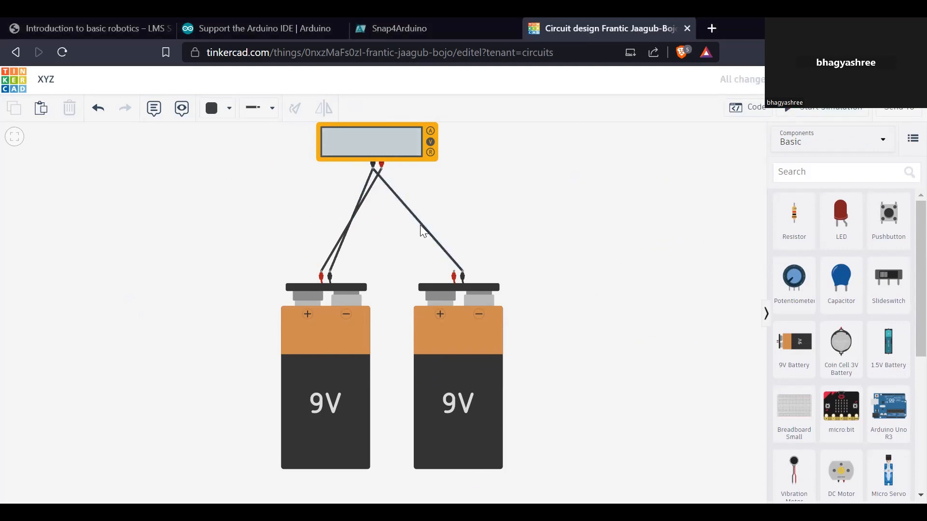
pyautogui.press('Delete')
pyautogui.click(421, 223)
pyautogui.press('Delete')
pyautogui.click(363, 199)
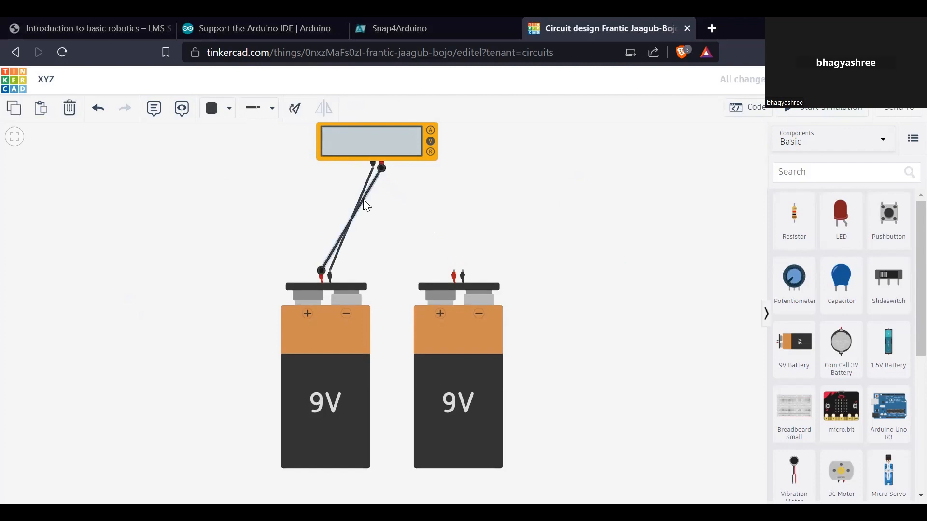
pyautogui.press('Delete')
pyautogui.click(362, 199)
pyautogui.press('Delete')
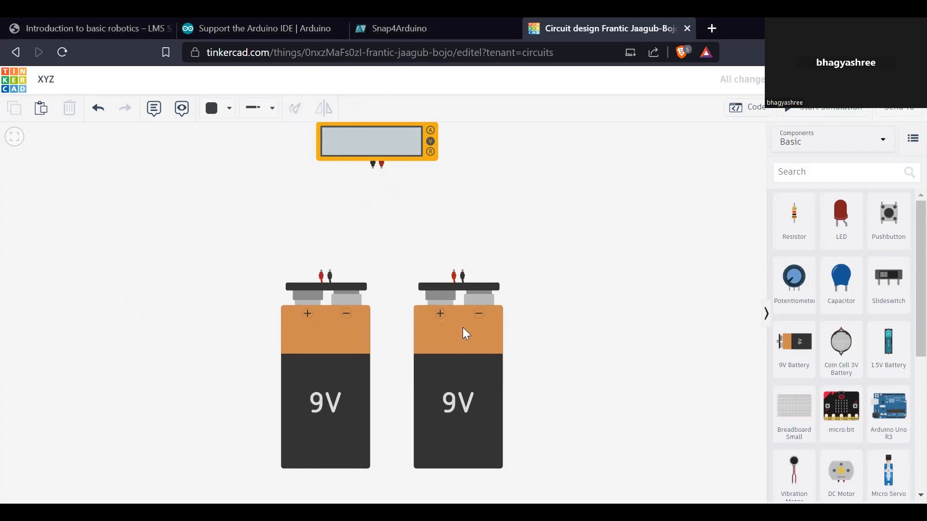
# - Delete both 9V batteries, keeping only the multimeter in the workspace
pyautogui.click(464, 331)
pyautogui.press('Delete')
pyautogui.click(340, 329)
pyautogui.press('Delete')
pyautogui.moveTo(885, 364); pyautogui.dragTo(393, 267)
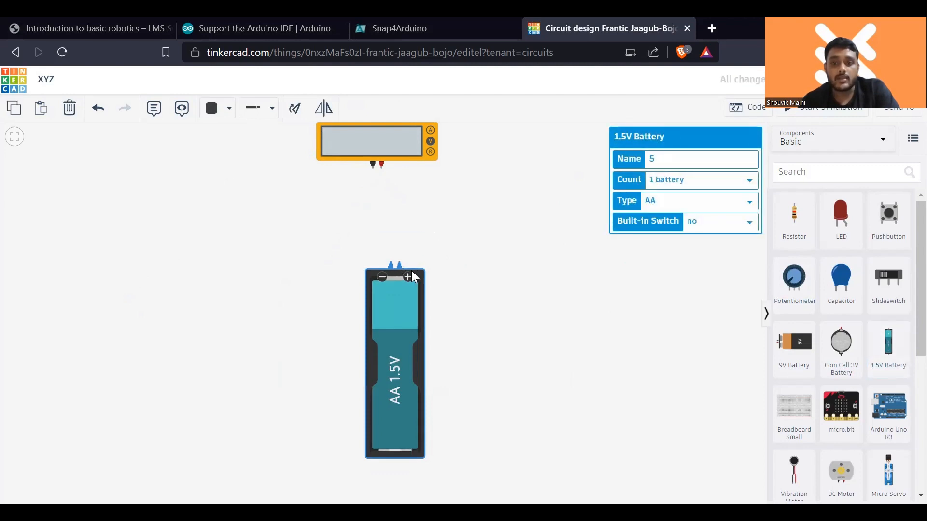
pyautogui.click(737, 204)
pyautogui.click(708, 257)
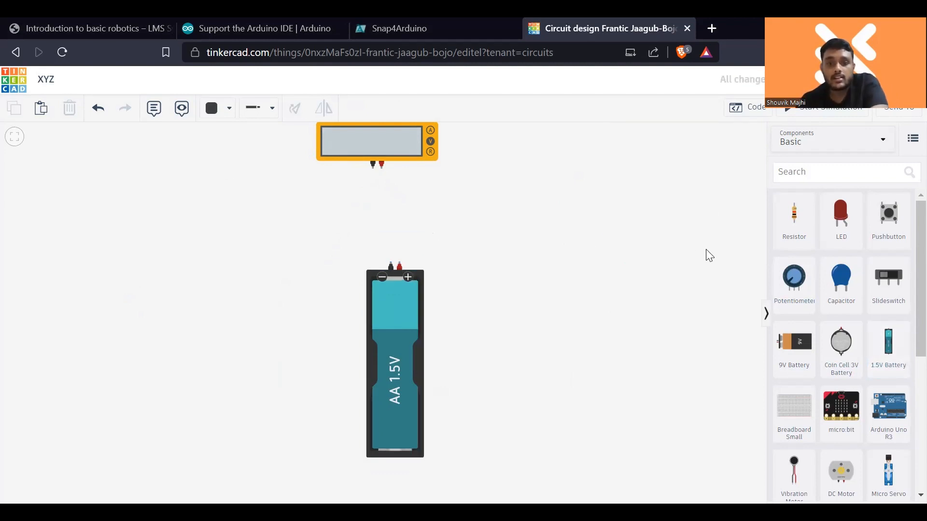
pyautogui.click(885, 367)
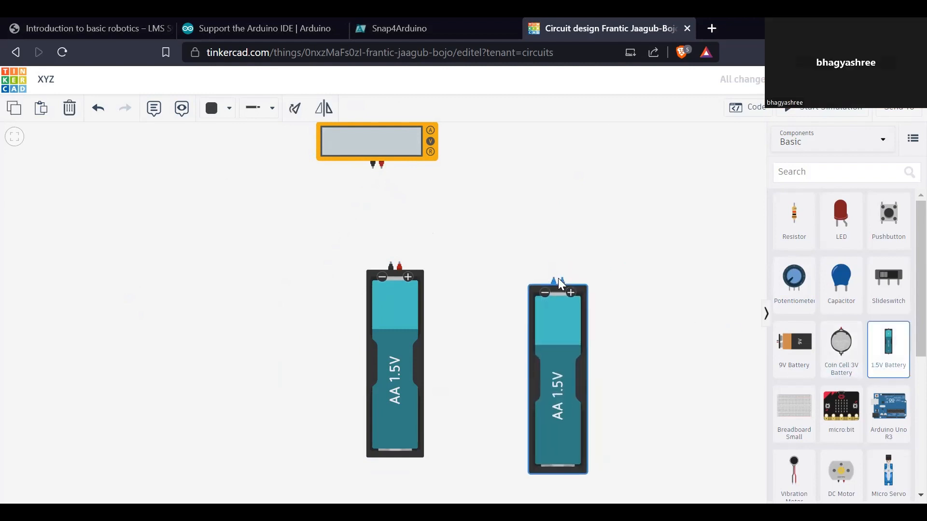
pyautogui.click(558, 279)
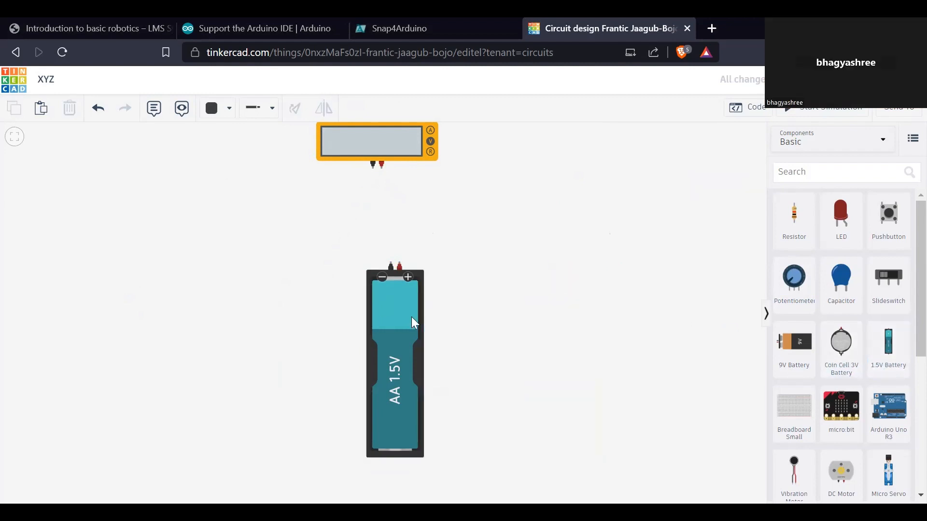
pyautogui.click(391, 322)
pyautogui.click(390, 323)
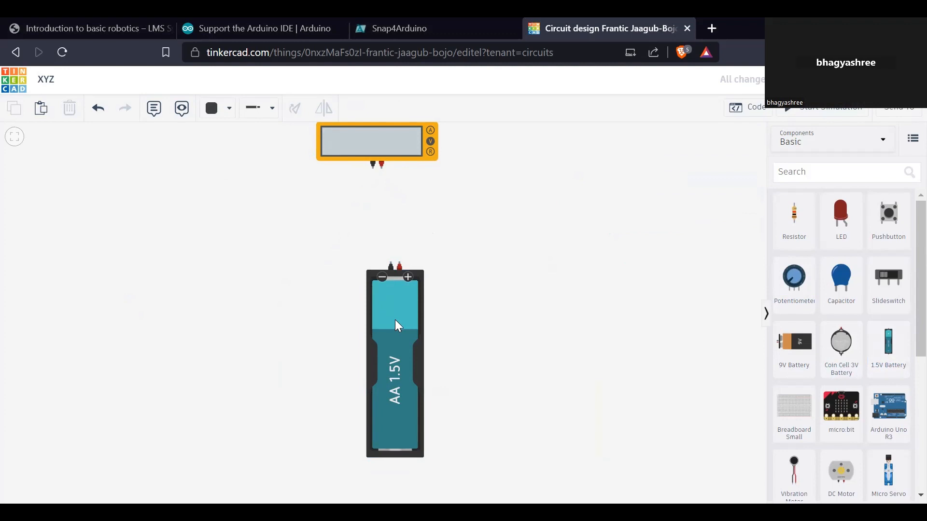
pyautogui.click(414, 302)
pyautogui.press('Delete')
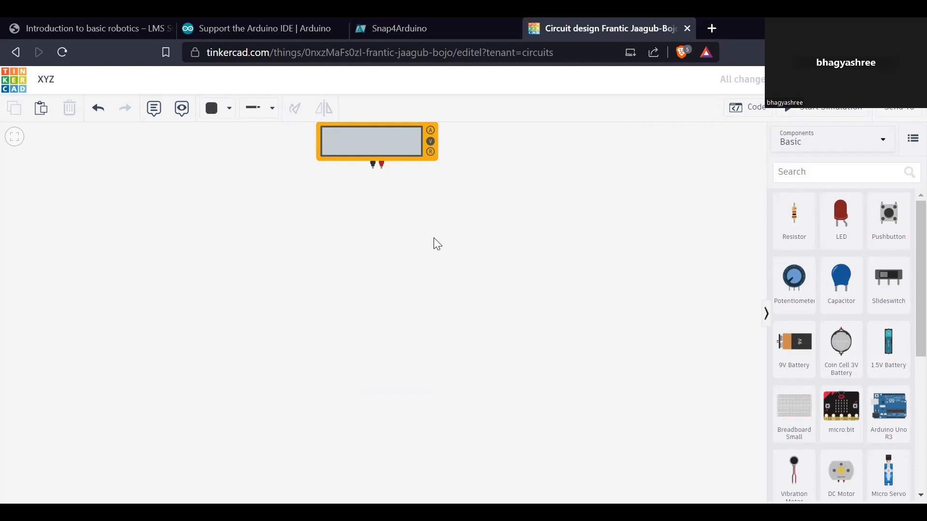
# - Place two horizontal 9V batteries one above the other, to the lower right of the multimeter
pyautogui.moveTo(798, 357); pyautogui.dragTo(517, 221)
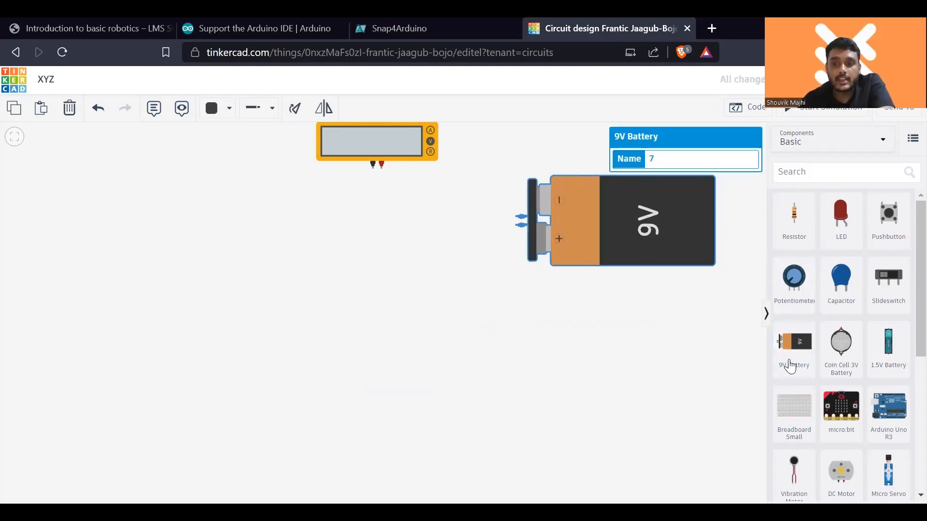
pyautogui.click(655, 376)
pyautogui.moveTo(652, 372); pyautogui.dragTo(519, 348)
pyautogui.click(511, 326)
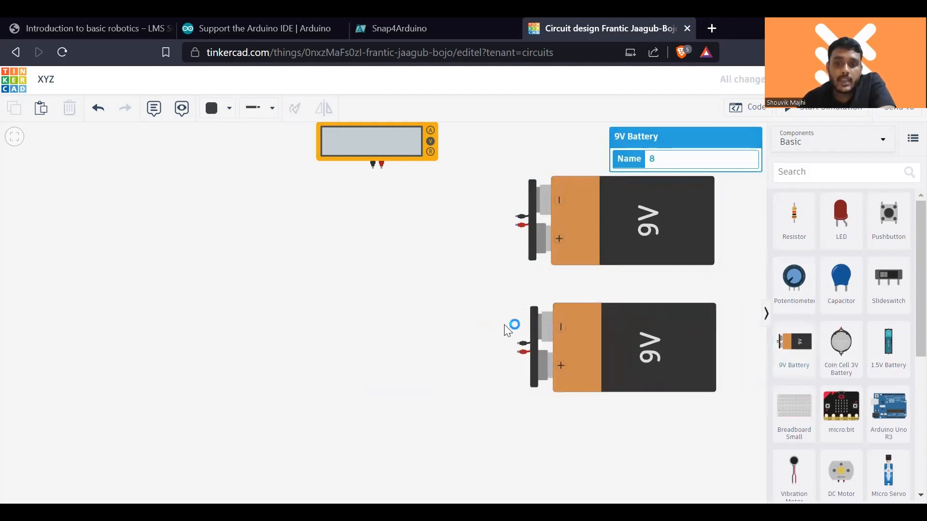
# - Wire the lower 9V battery's negative terminal to the upper battery's positive terminal
pyautogui.click(519, 344)
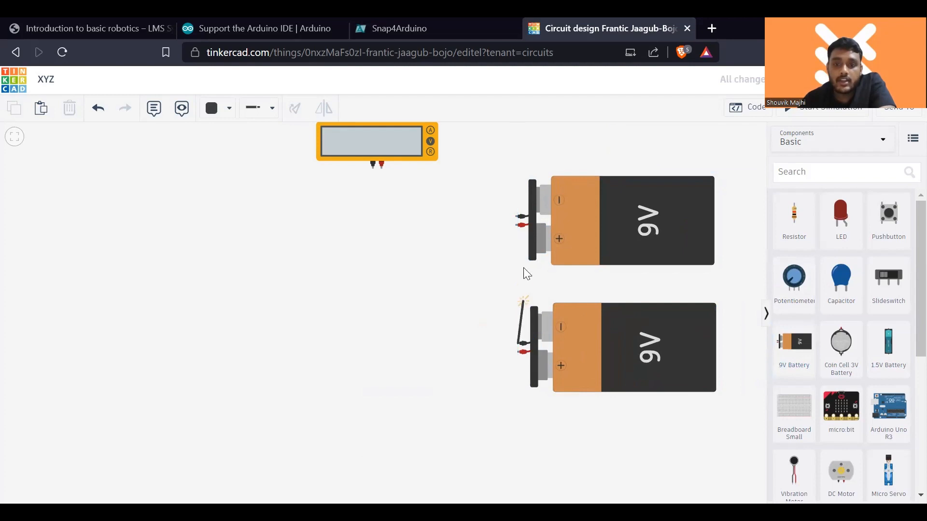
pyautogui.click(521, 224)
pyautogui.moveTo(520, 224); pyautogui.dragTo(515, 213)
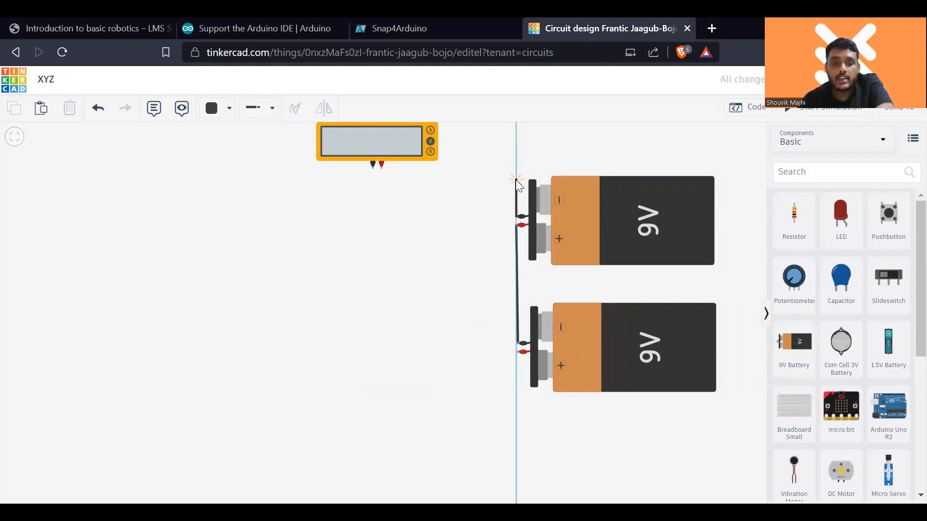
pyautogui.press('Escape')
# - Add a third 9V battery below the other two and wire its negative terminal to the middle battery's positive terminal
pyautogui.moveTo(794, 343); pyautogui.dragTo(523, 454)
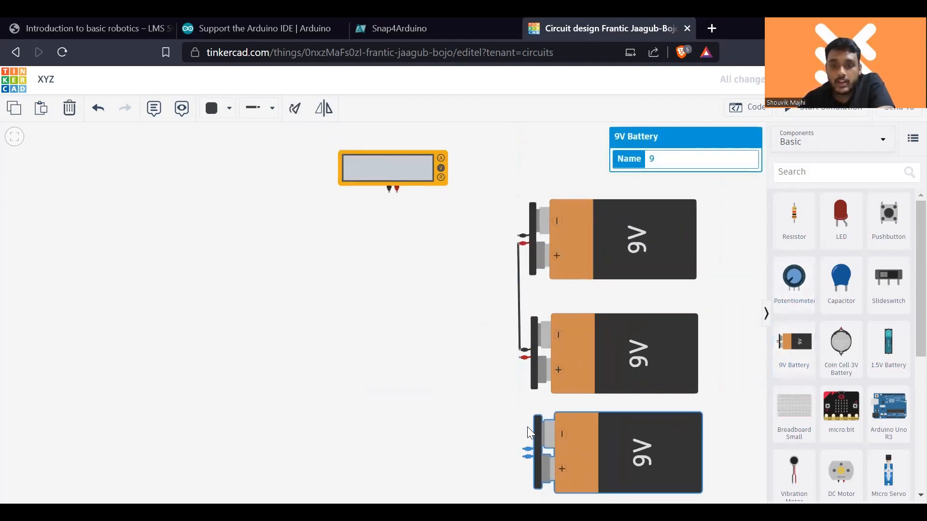
pyautogui.click(527, 450)
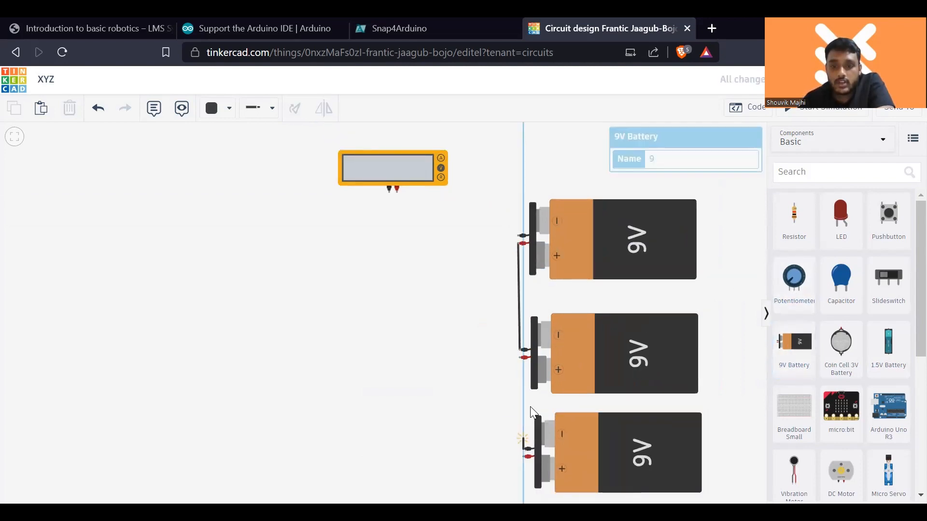
pyautogui.click(522, 358)
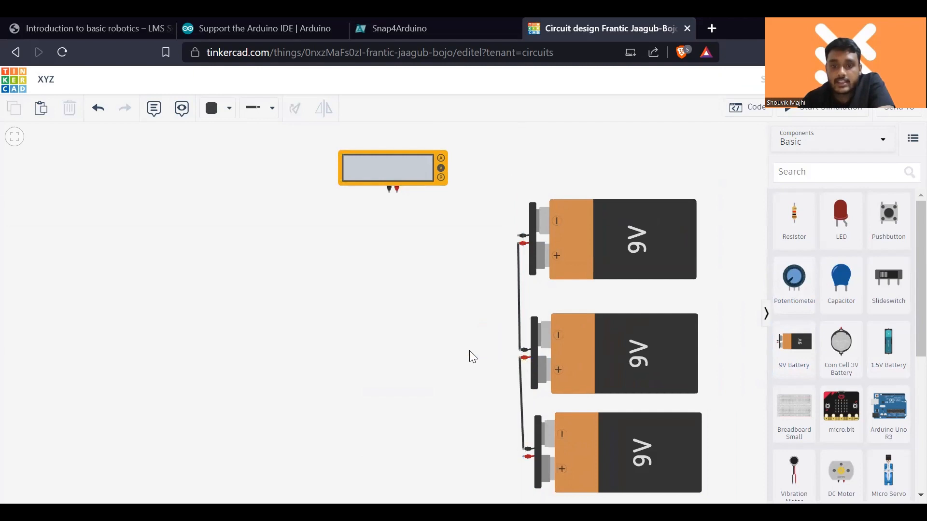
pyautogui.click(528, 456)
pyautogui.click(441, 451)
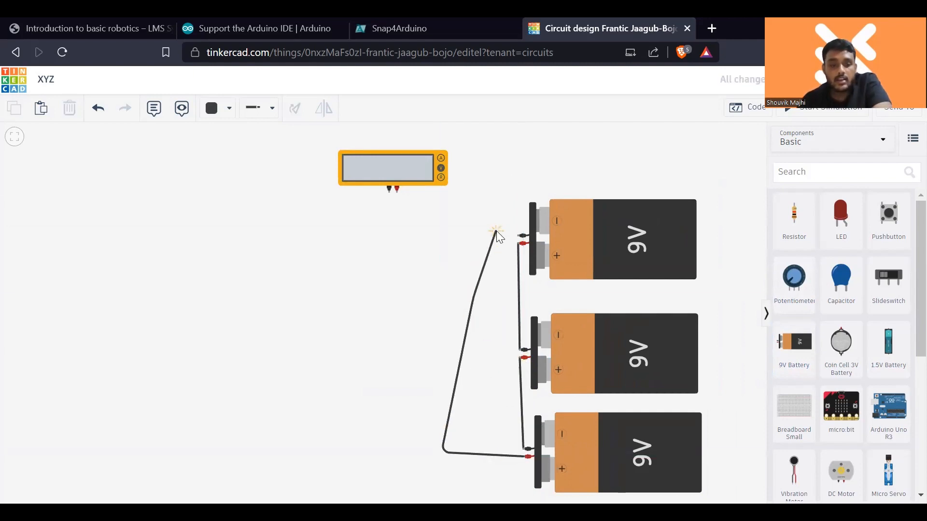
pyautogui.press('Escape')
# - Place two horizontal 9V batteries side by side below the multimeter, to the left of the three series batteries
pyautogui.moveTo(780, 341); pyautogui.dragTo(137, 355)
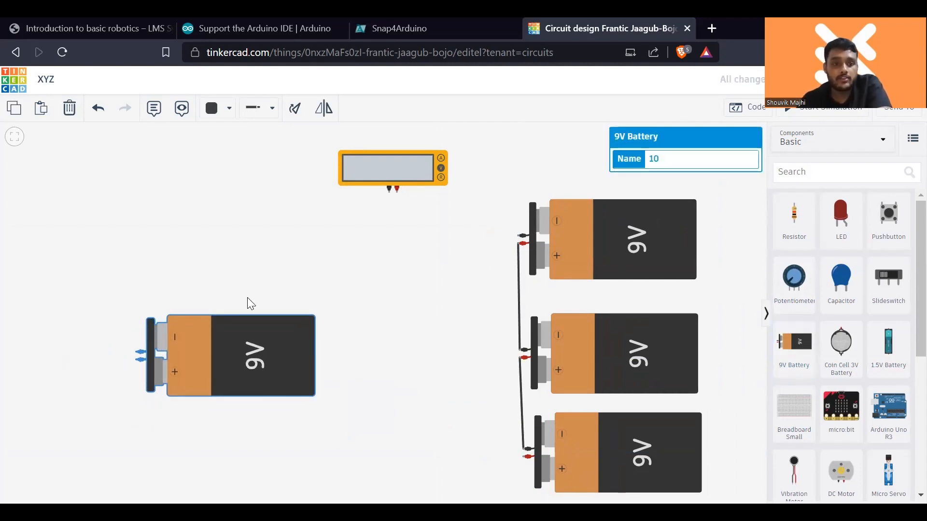
pyautogui.moveTo(240, 324); pyautogui.dragTo(305, 236)
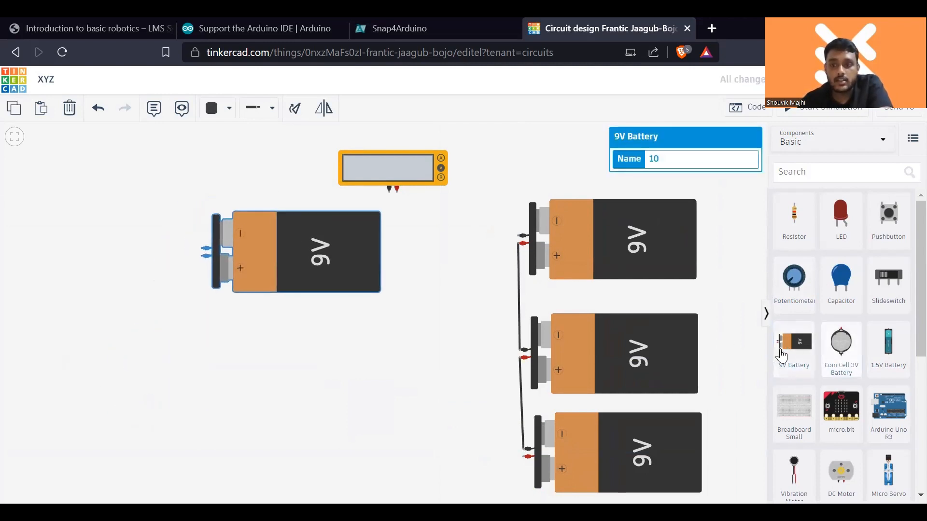
pyautogui.moveTo(782, 355); pyautogui.dragTo(39, 363)
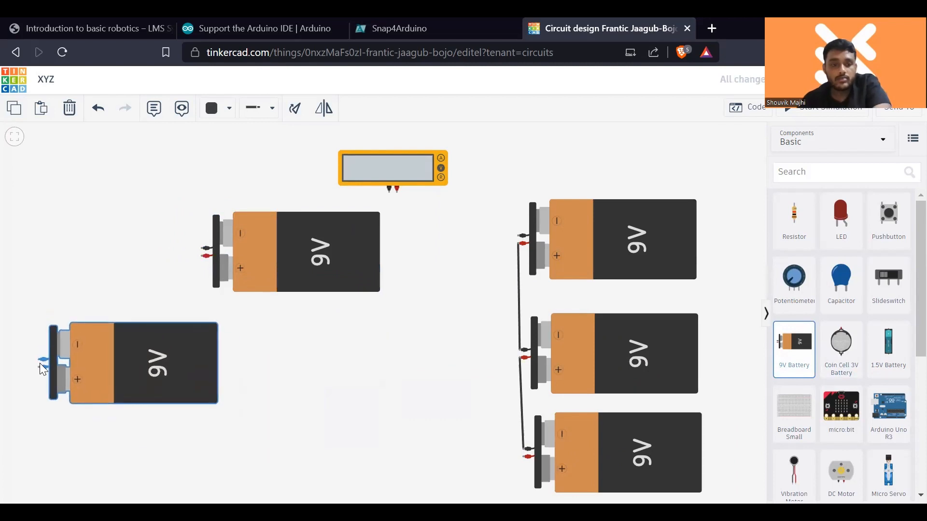
pyautogui.moveTo(277, 276); pyautogui.dragTo(330, 385)
pyautogui.moveTo(168, 371); pyautogui.dragTo(184, 371)
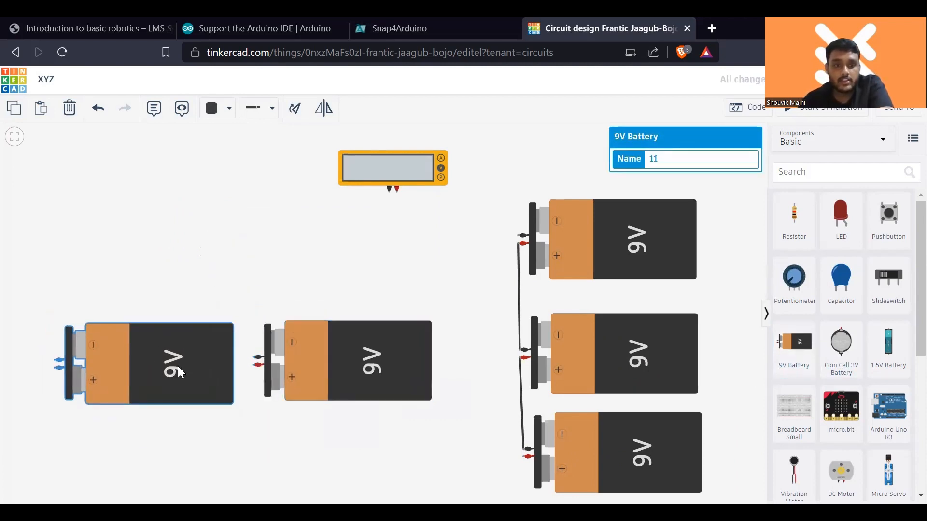
# - Wire the two side-by-side 9V batteries in parallel, positive to positive and negative to negative, routing the wires around the left battery
pyautogui.click(253, 365)
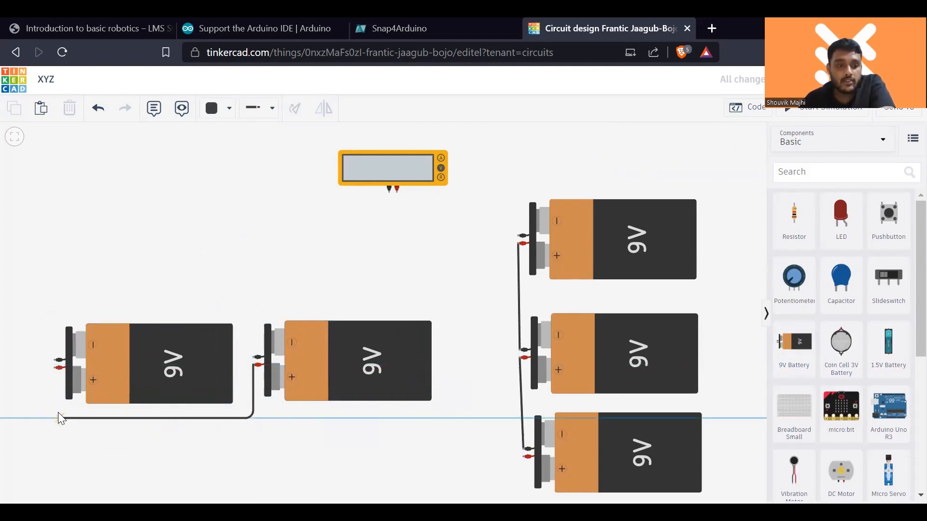
pyautogui.click(58, 418)
pyautogui.click(56, 365)
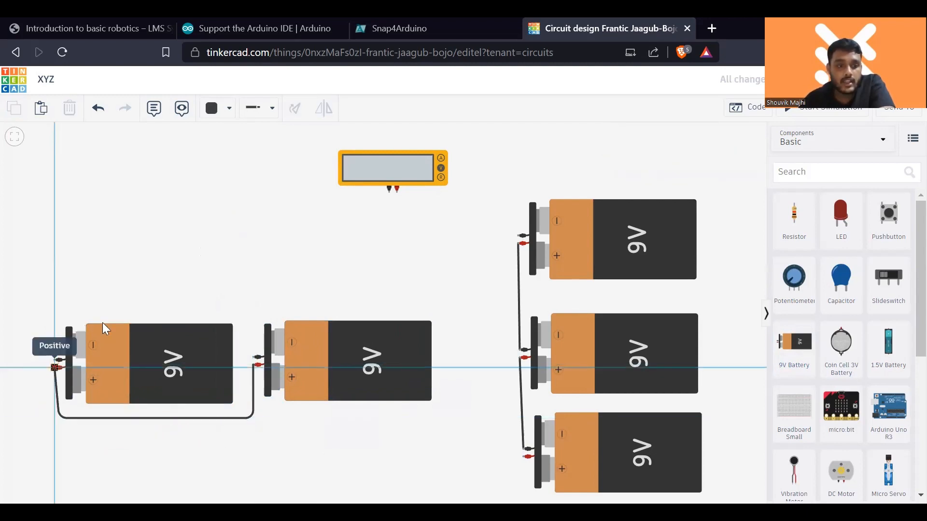
pyautogui.click(55, 360)
pyautogui.click(63, 298)
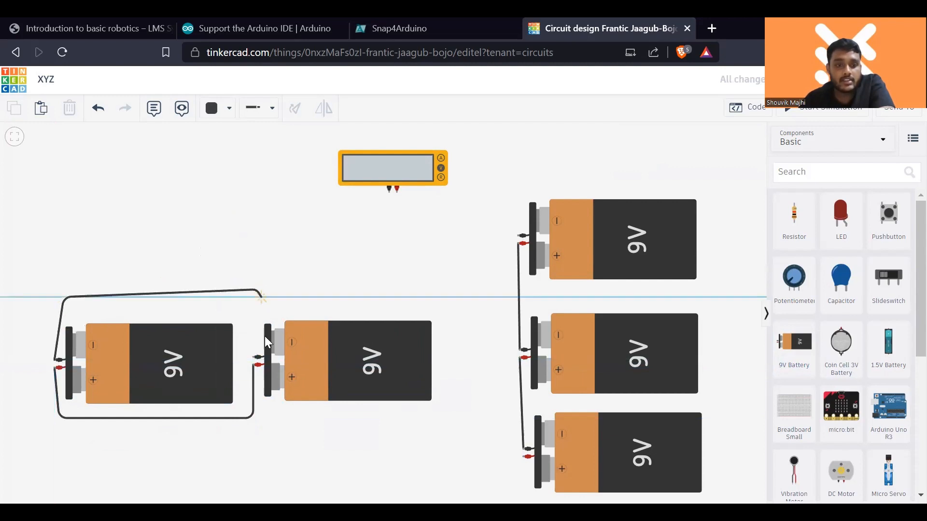
pyautogui.click(256, 291)
pyautogui.click(257, 357)
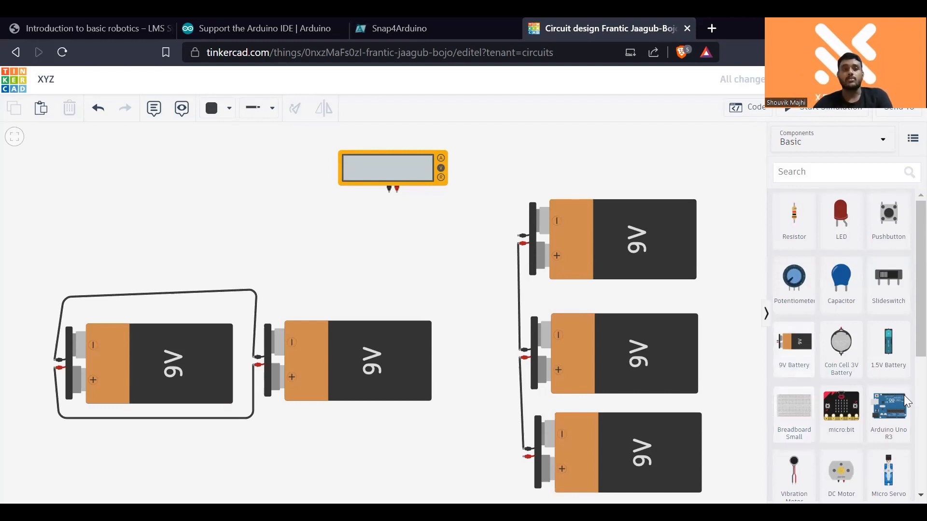
pyautogui.scroll(-1, 475, 308)
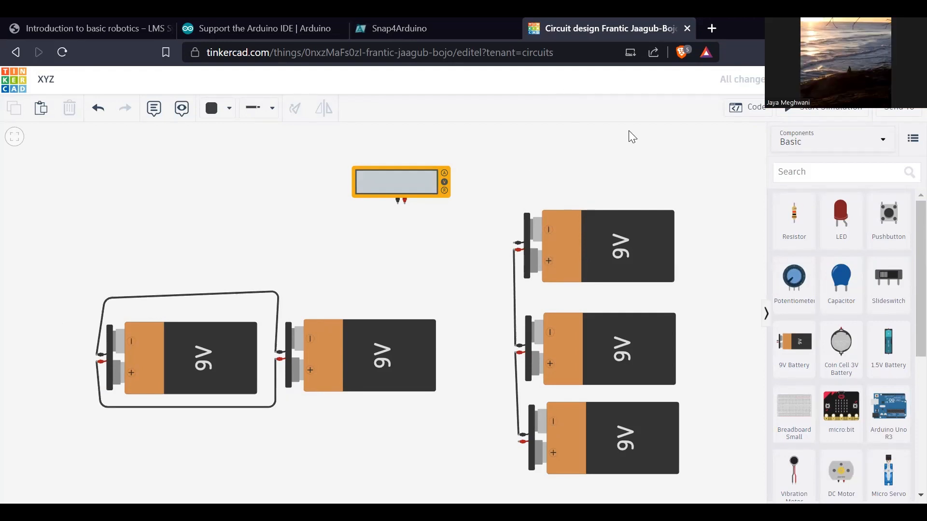
pyautogui.scroll(-1, 846, 425)
pyautogui.scroll(-5, 845, 425)
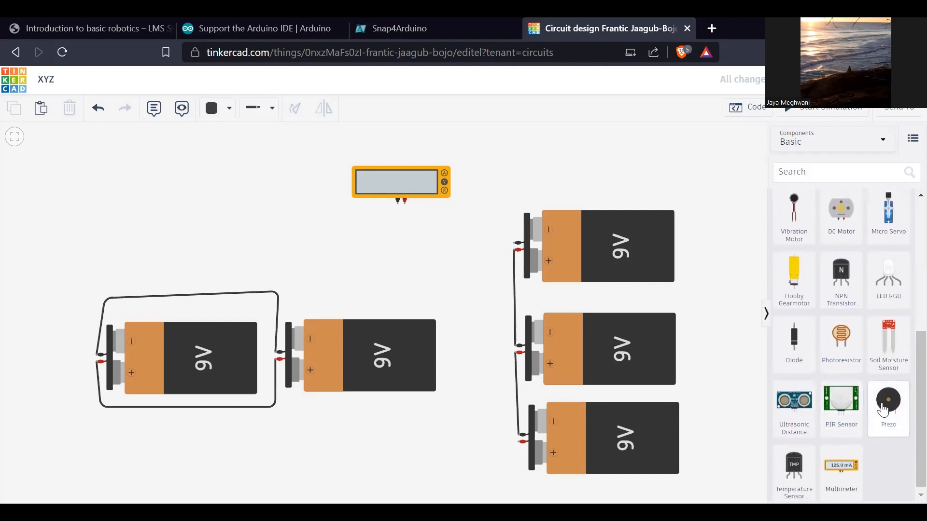
pyautogui.scroll(7, 882, 411)
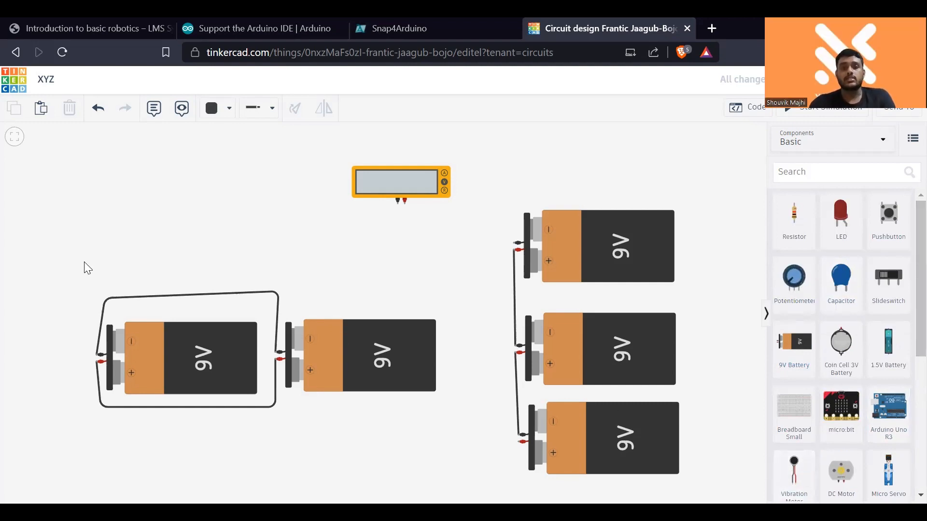
pyautogui.moveTo(362, 186); pyautogui.dragTo(324, 273)
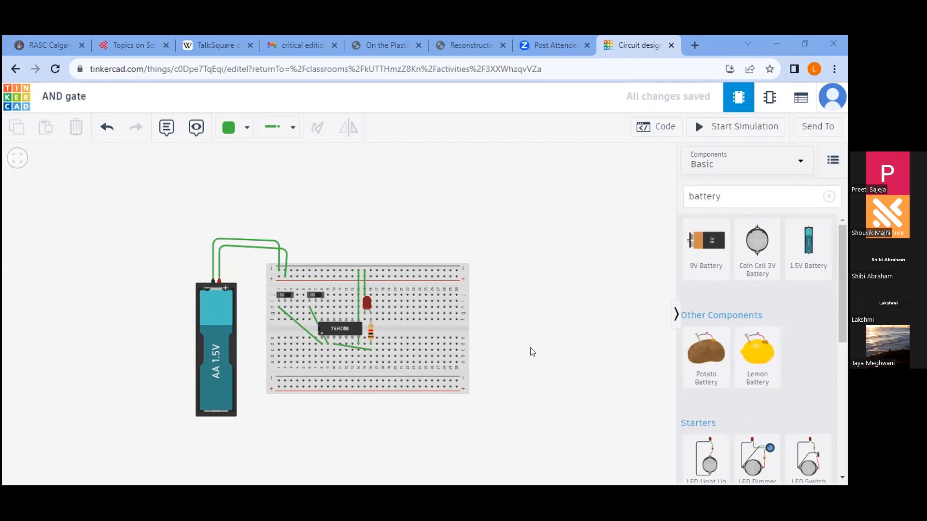
# - In the AND gate design, wire breadboard hole g8 above the 74HC08 to the upper positive rail
pyautogui.scroll(5, 532, 351)
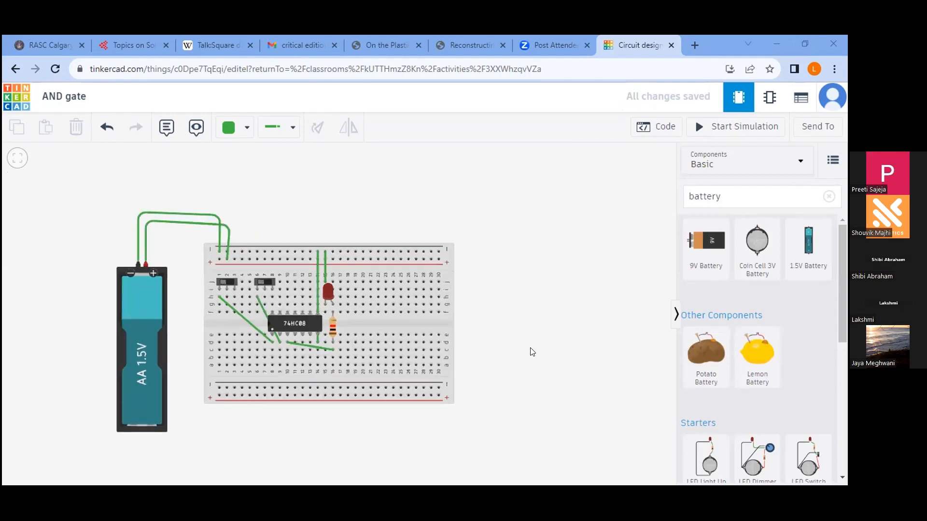
pyautogui.scroll(-3, 627, 372)
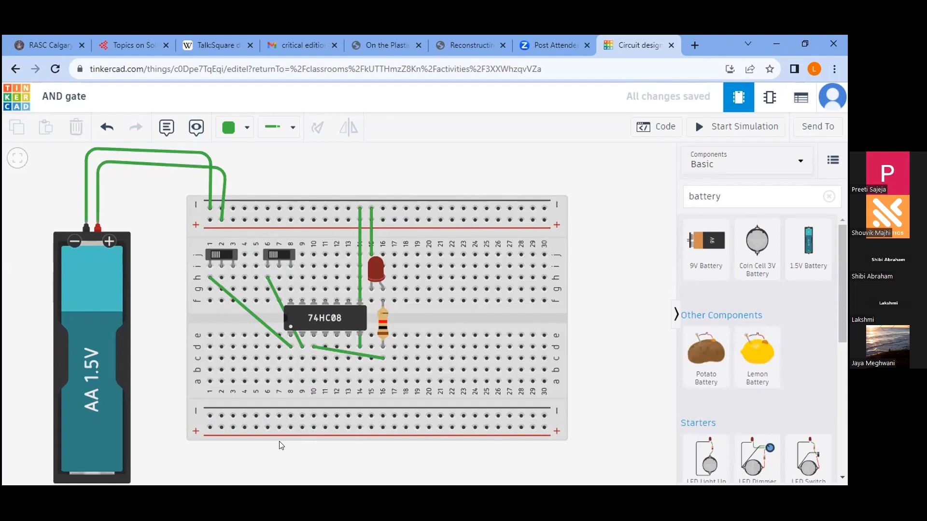
pyautogui.click(289, 289)
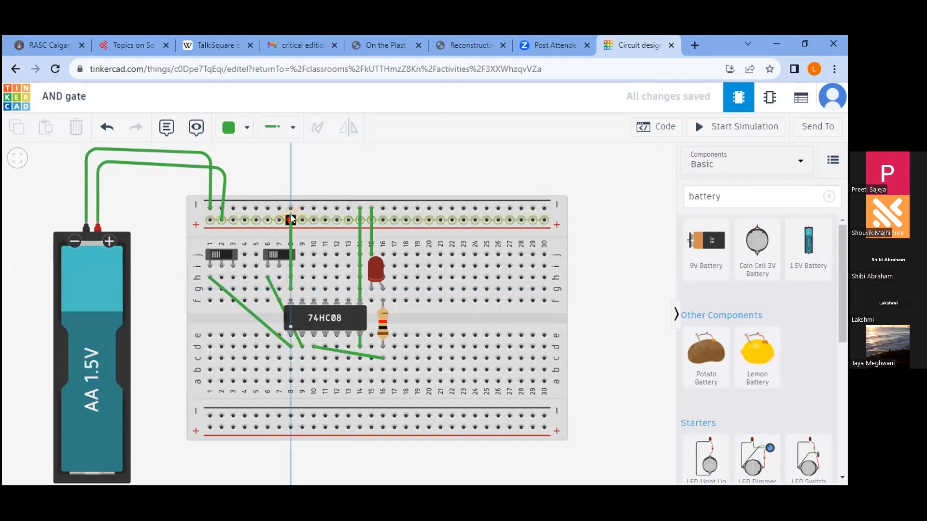
pyautogui.click(291, 220)
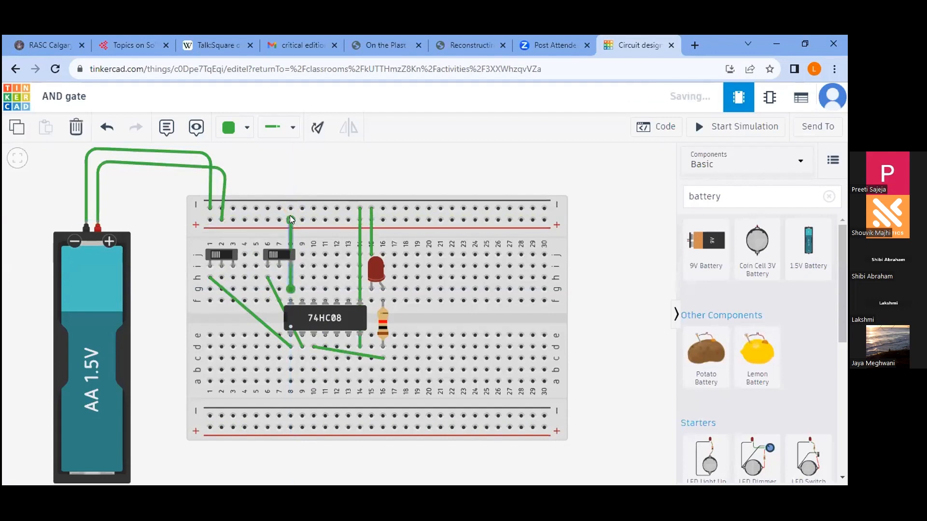
pyautogui.click(605, 338)
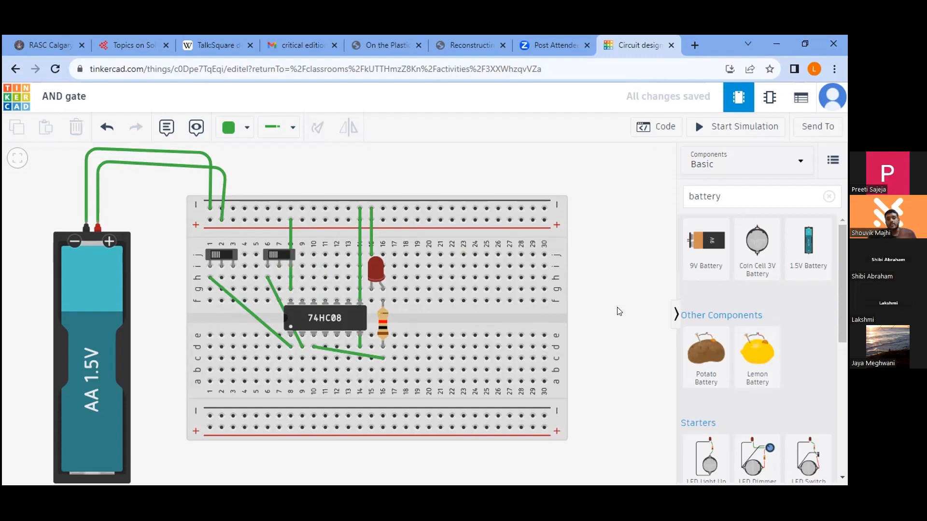
# - Delete the wire between column 8 and the positive rail, and move the second slide switch to columns 5 to 7
pyautogui.click(290, 238)
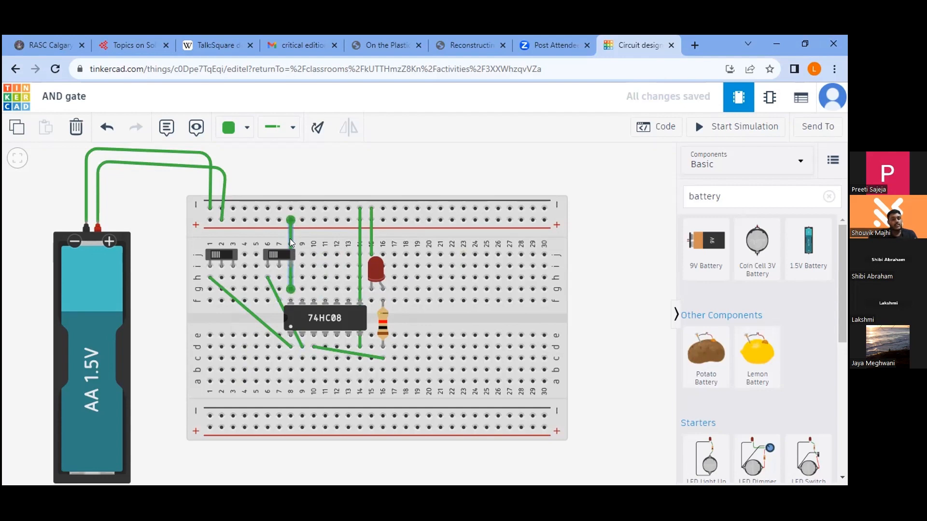
pyautogui.press('Delete')
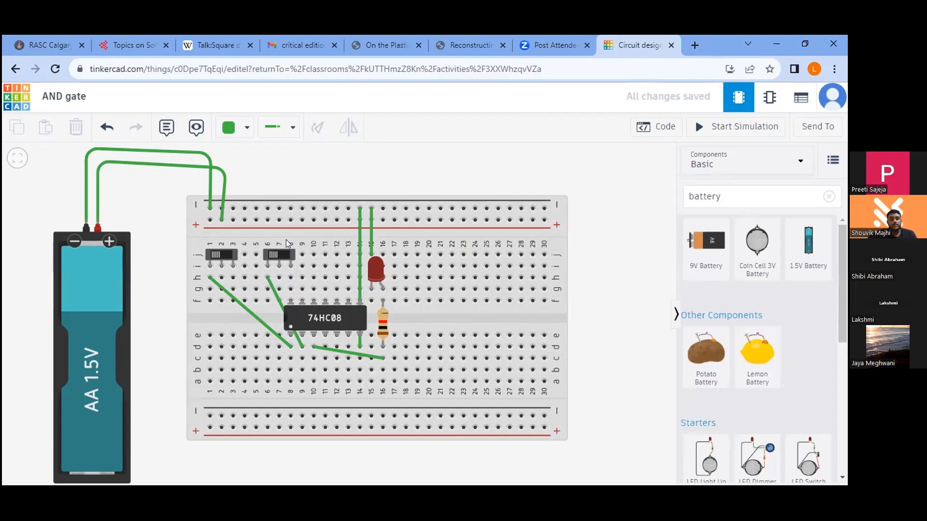
pyautogui.moveTo(276, 254); pyautogui.dragTo(264, 253)
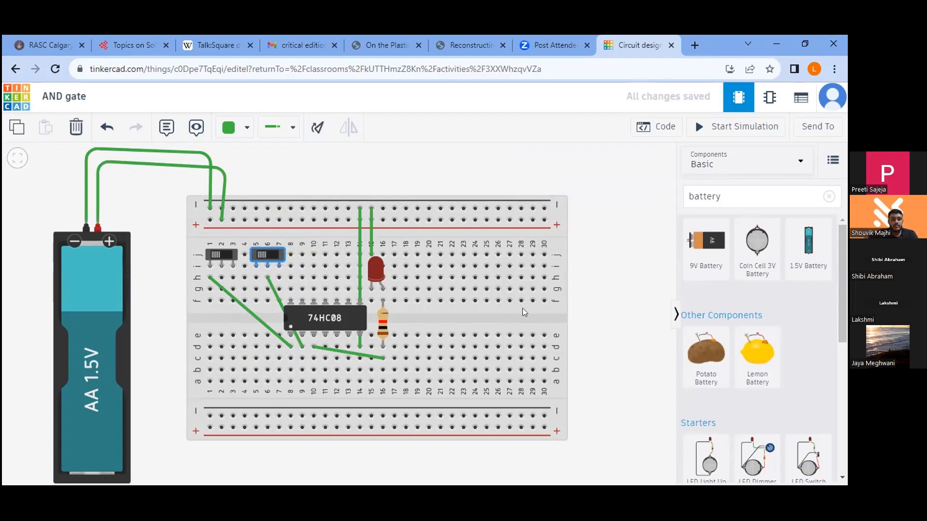
pyautogui.click(588, 320)
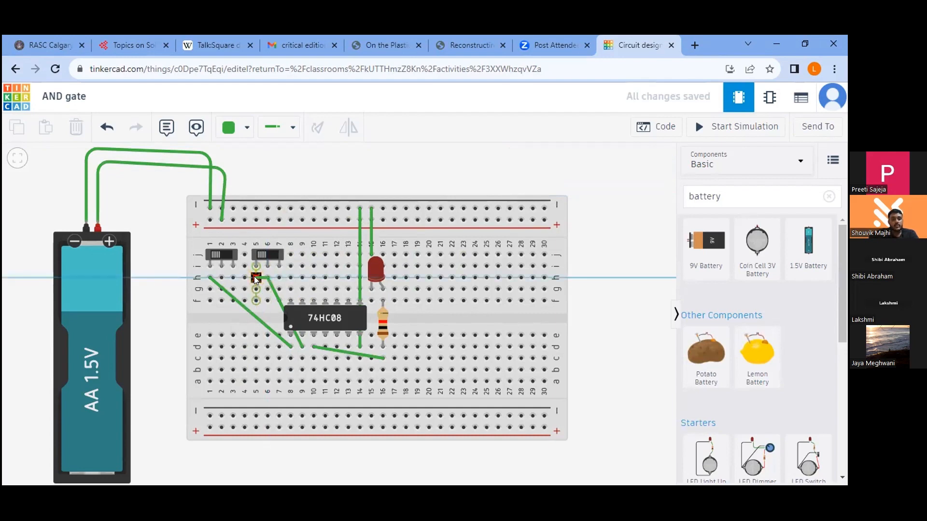
# - Replace the second slide switch's wire to the 74HC08 with one running from hole h5 to hole d9
pyautogui.click(255, 278)
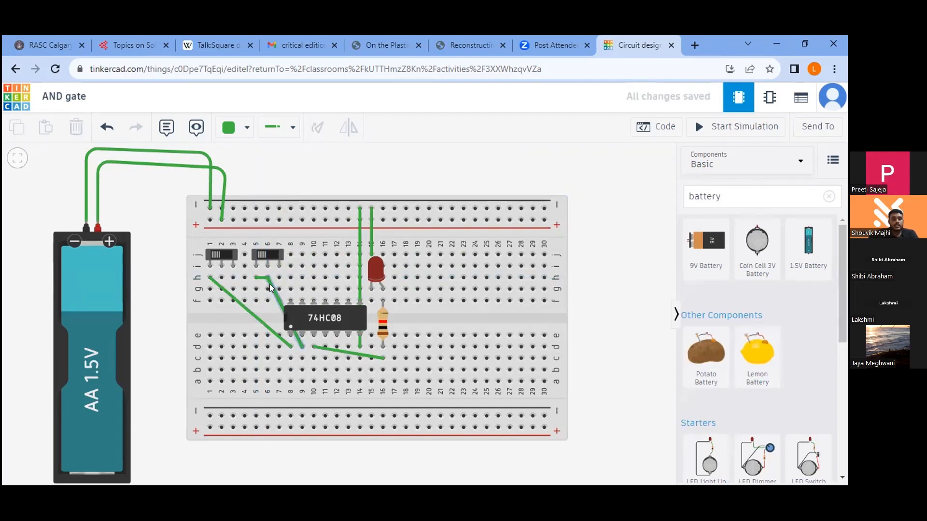
pyautogui.click(269, 283)
pyautogui.press('Delete')
pyautogui.click(262, 278)
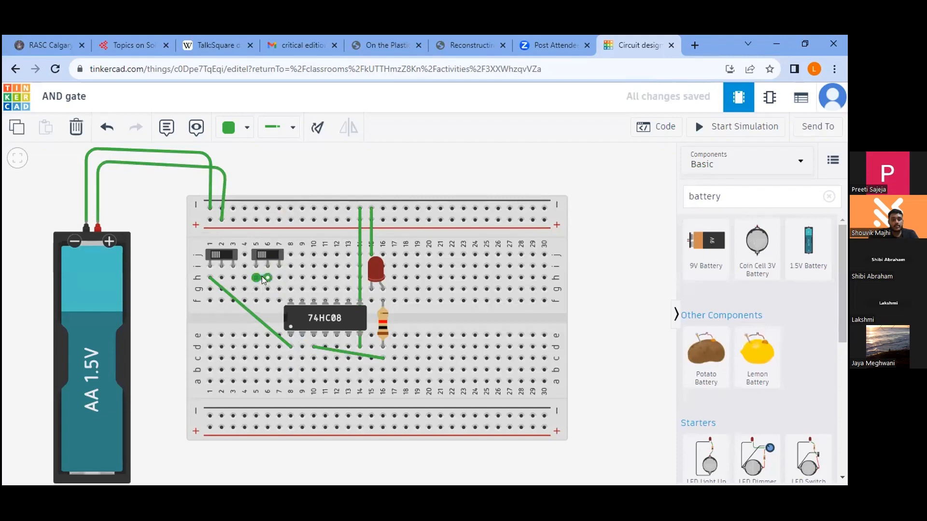
pyautogui.press('Delete')
pyautogui.click(256, 278)
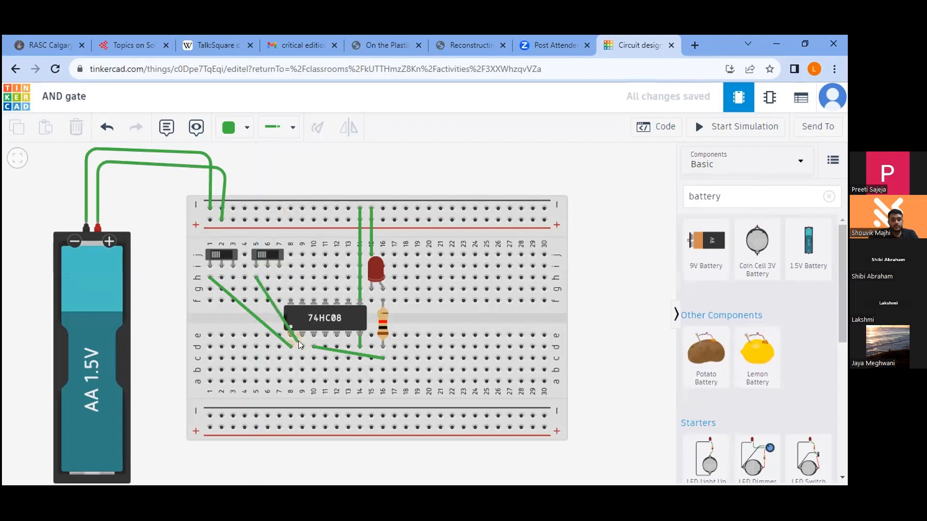
pyautogui.click(301, 346)
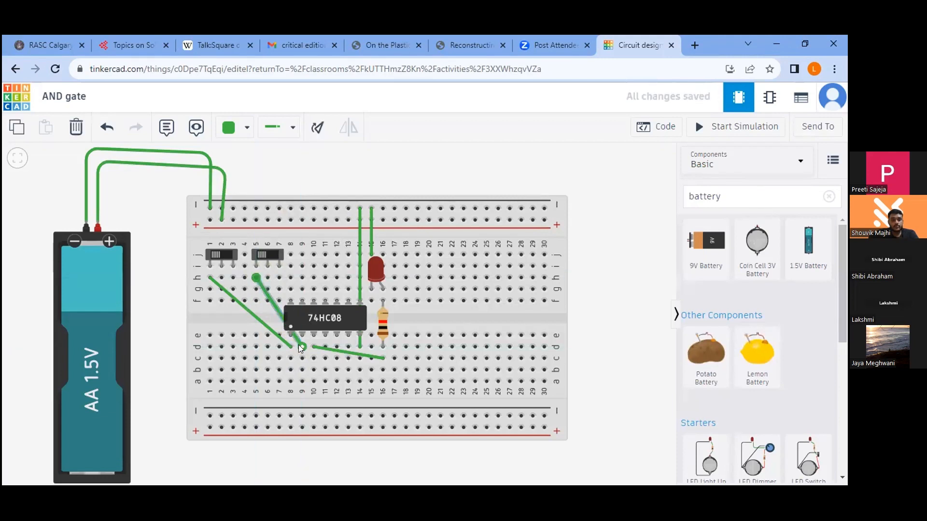
pyautogui.click(616, 339)
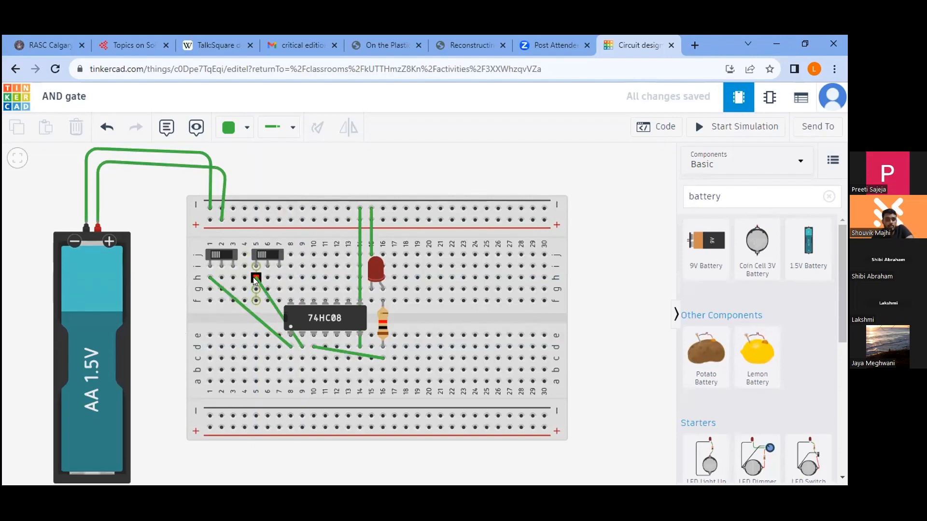
# - Remove the wires at the second slide switch and wire its common pin from hole h6 to hole d9
pyautogui.click(271, 295)
pyautogui.click(270, 295)
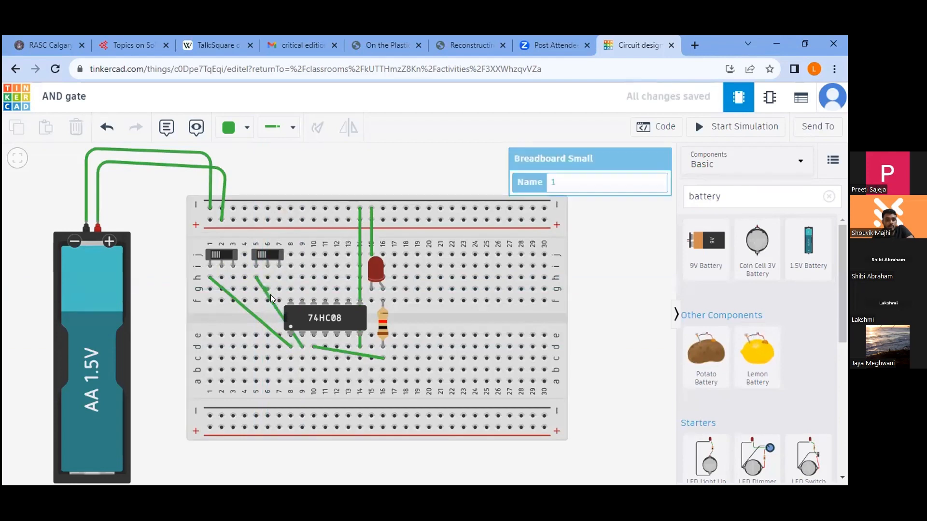
pyautogui.click(266, 295)
pyautogui.press('Delete')
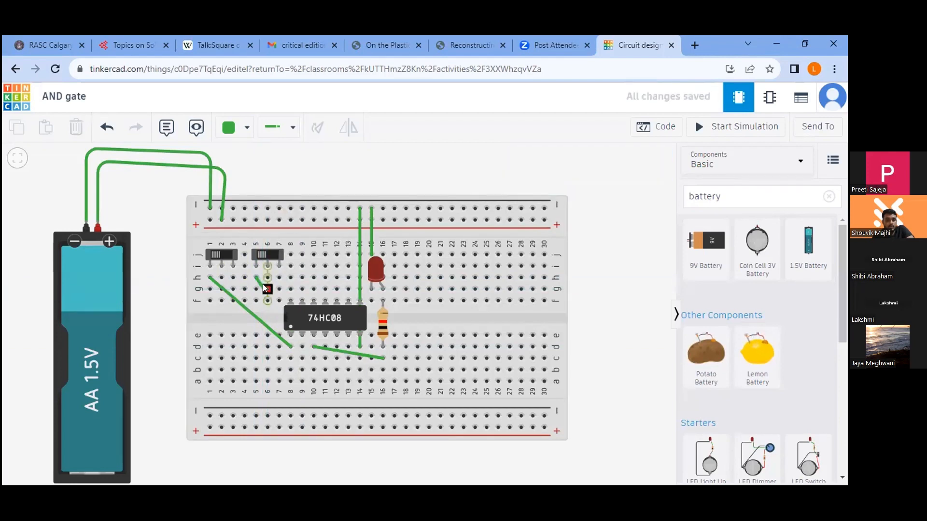
pyautogui.click(259, 283)
pyautogui.press('Delete')
pyautogui.click(267, 278)
pyautogui.click(302, 344)
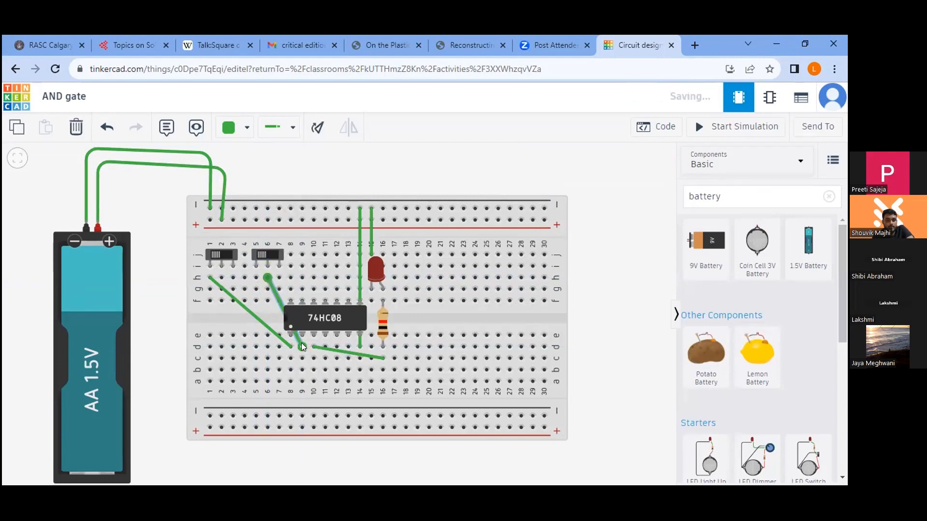
# - Replace the first slide switch's wire to the 74HC08 with one from its common pin column, hole h2, to hole d8
pyautogui.click(214, 282)
pyautogui.press('Delete')
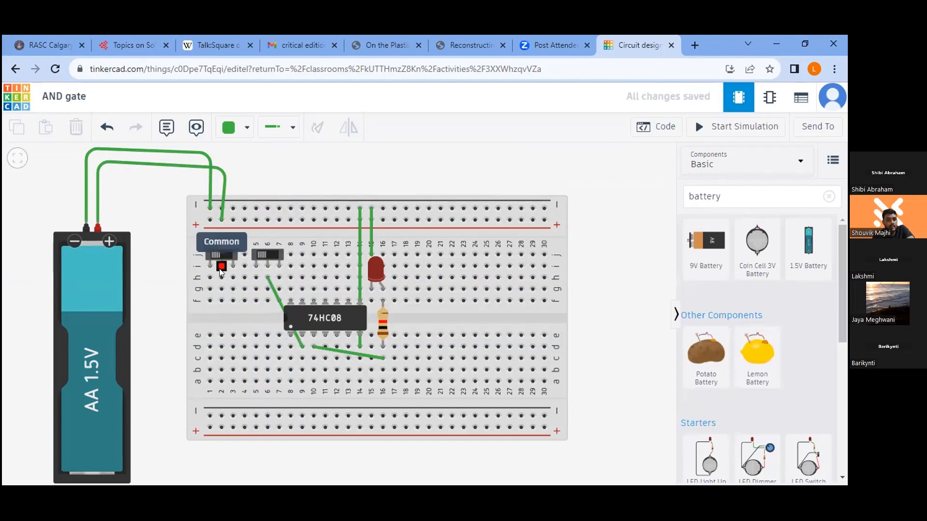
pyautogui.click(221, 277)
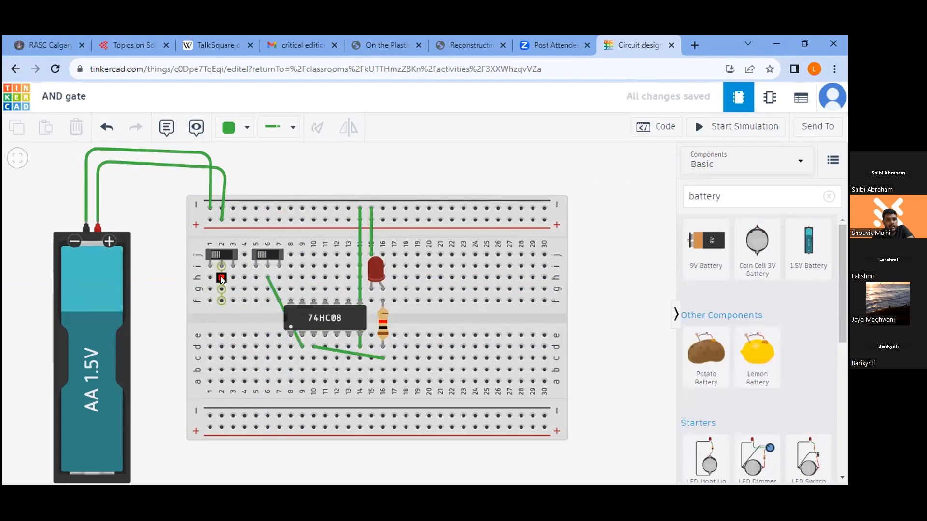
pyautogui.click(290, 346)
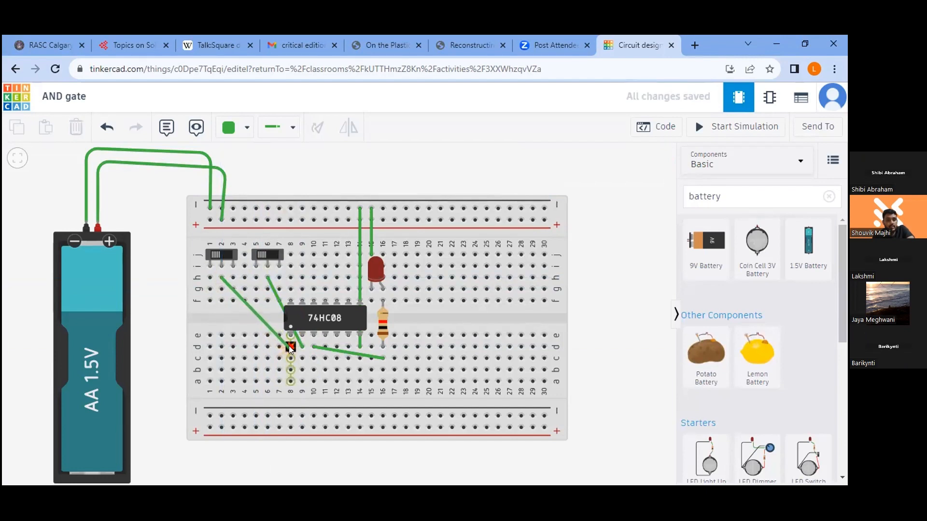
pyautogui.click(607, 386)
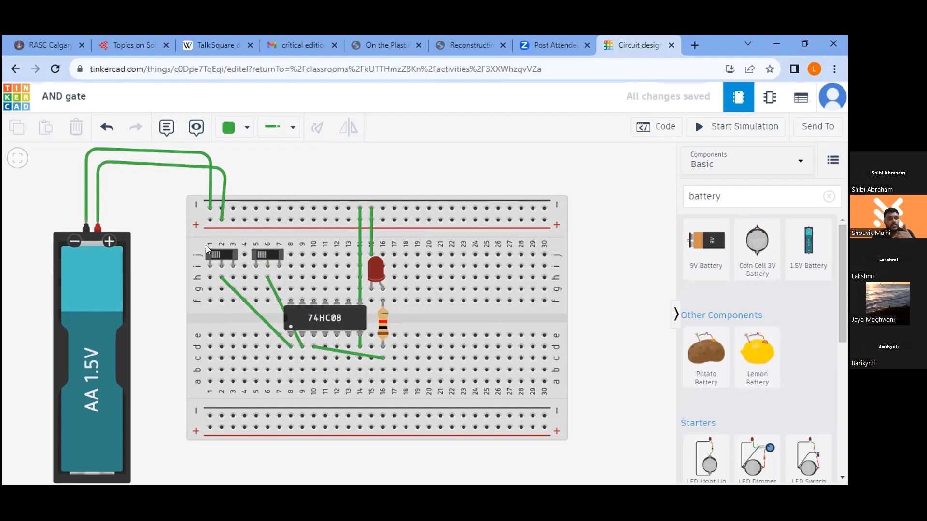
# - Wire the upper positive rail at column 1 to hole i1 at the first slide switch's outer pin
pyautogui.click(210, 220)
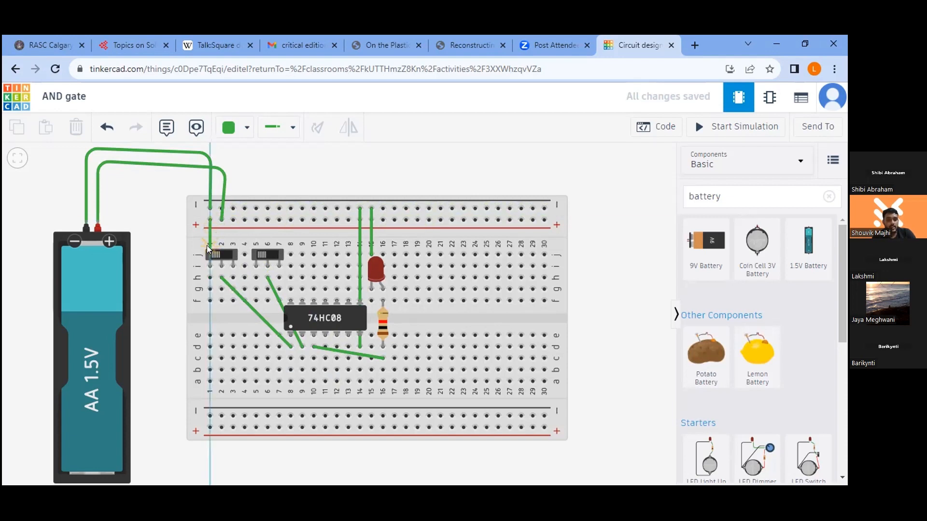
pyautogui.click(209, 264)
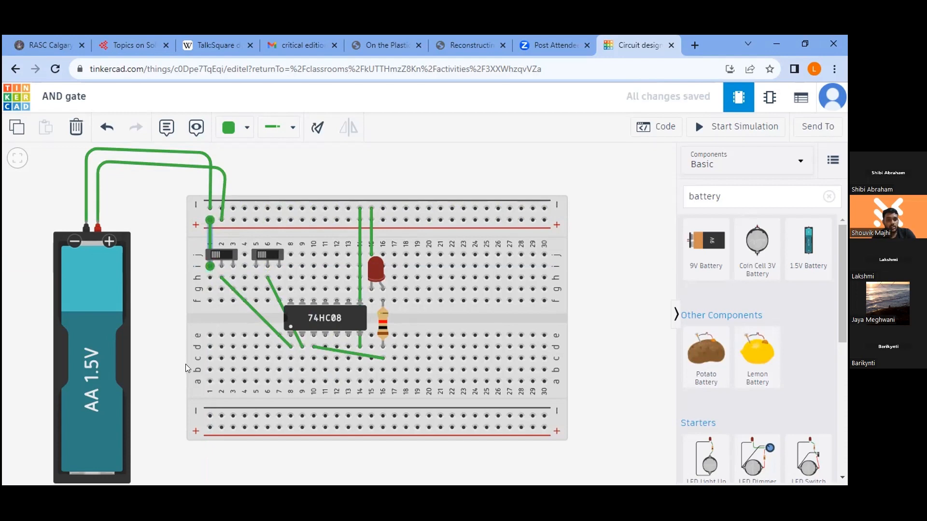
# - Wire the upper positive rail at column 5 to hole h5 in the second slide switch's outer pin column
pyautogui.click(256, 221)
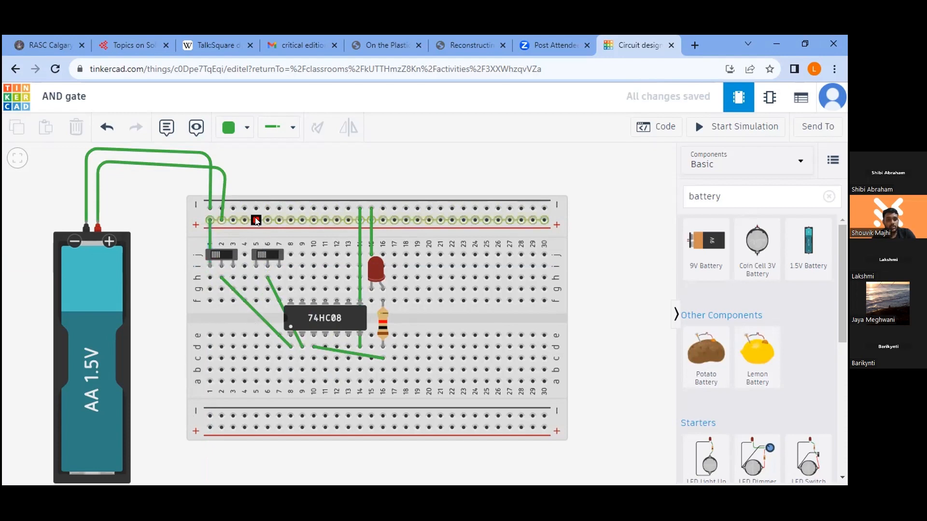
pyautogui.click(255, 278)
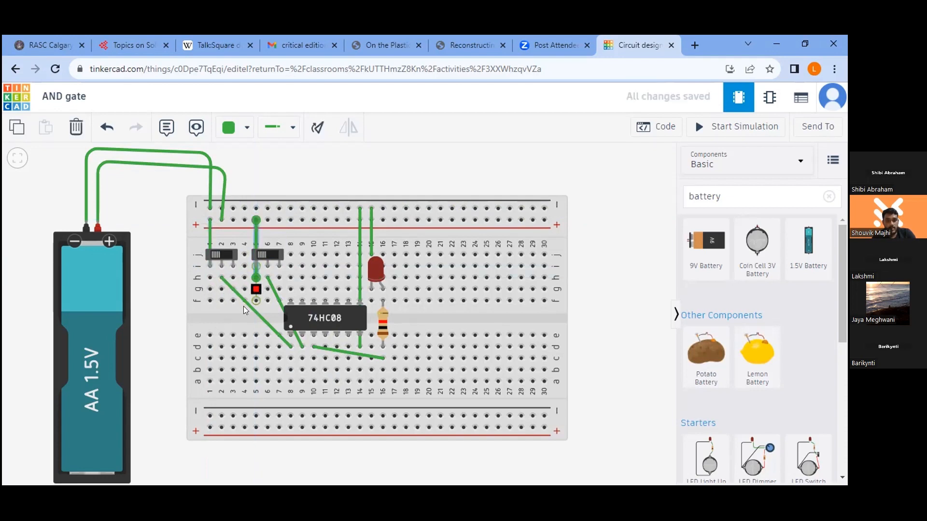
pyautogui.click(618, 378)
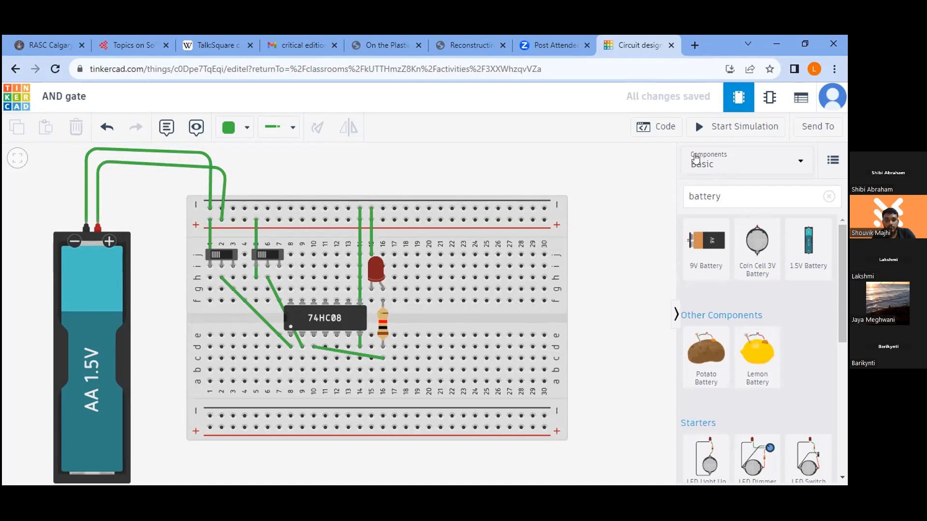
# - Run the simulation to test the rewired AND gate circuit, stop it, and check the 74HC08's ground wiring
pyautogui.click(724, 126)
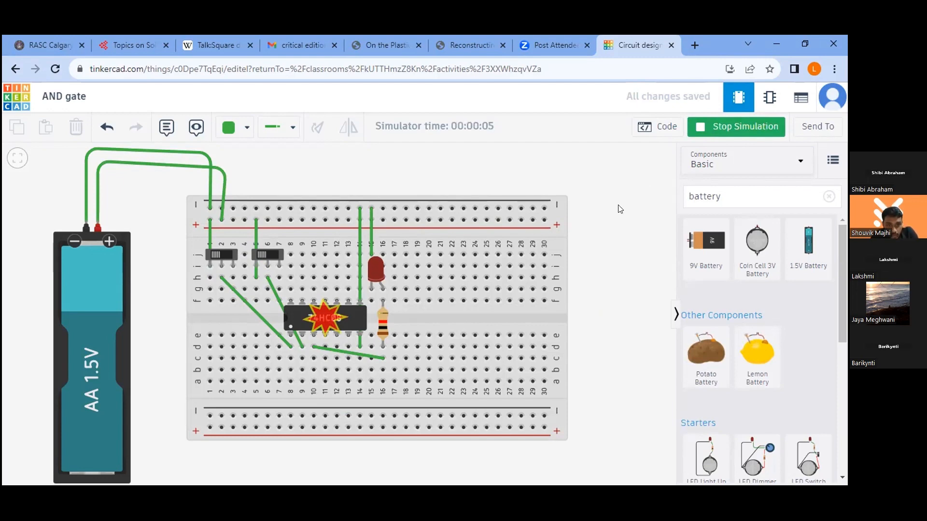
pyautogui.click(738, 127)
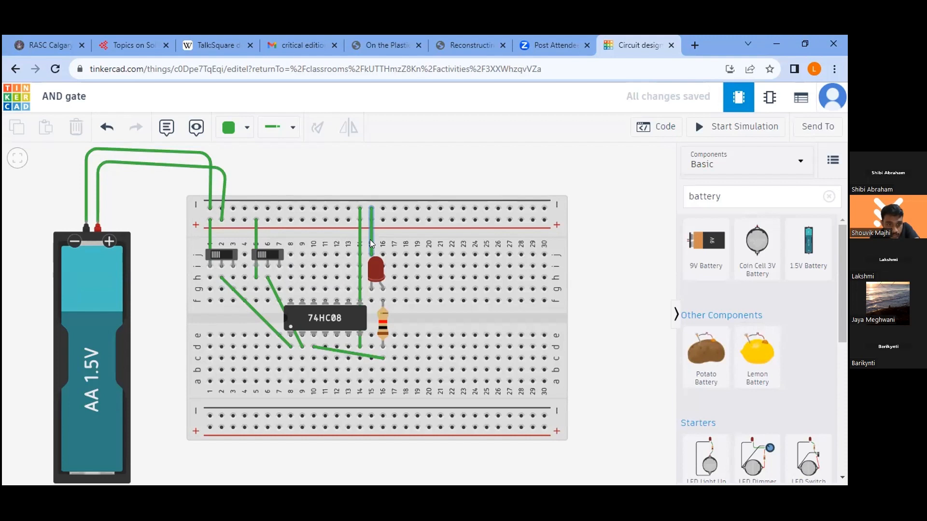
pyautogui.click(360, 345)
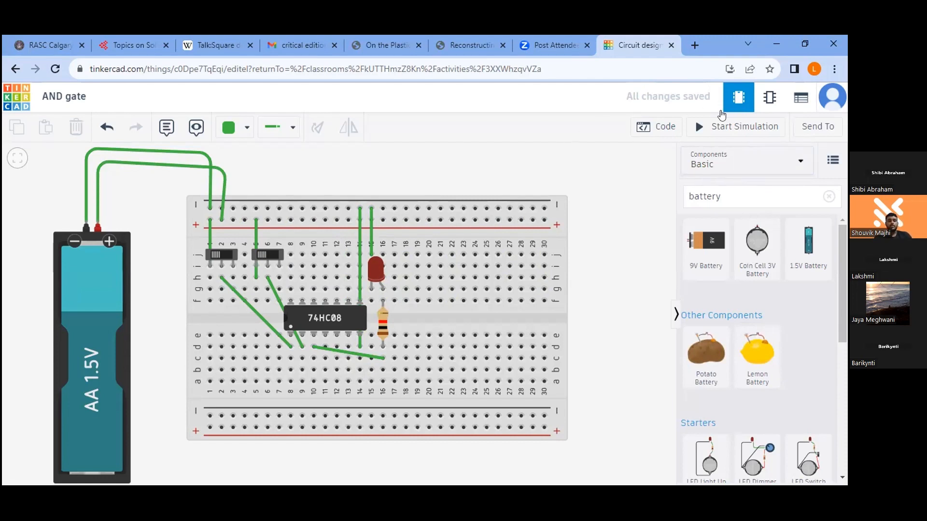
# - Wire the 74HC08's power pin column at hole g8 to the upper positive rail at column 8
pyautogui.click(289, 289)
pyautogui.click(290, 220)
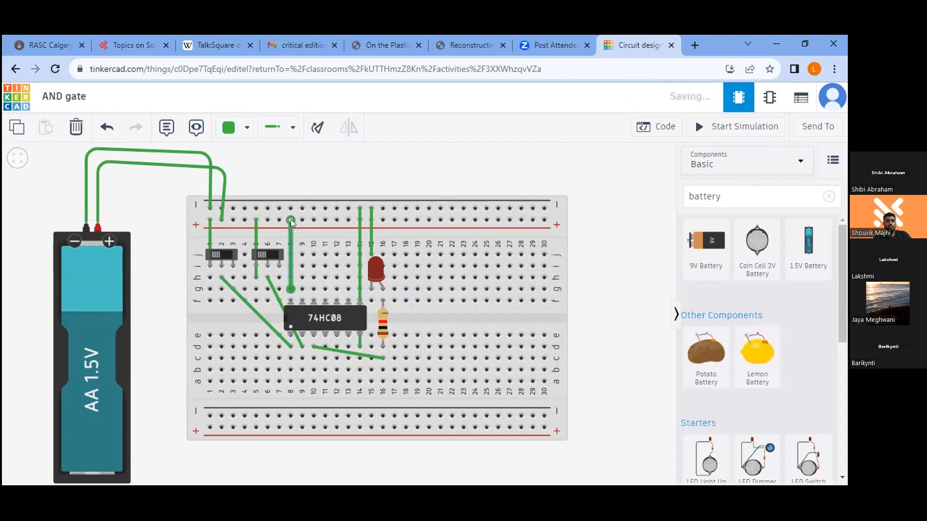
pyautogui.click(640, 290)
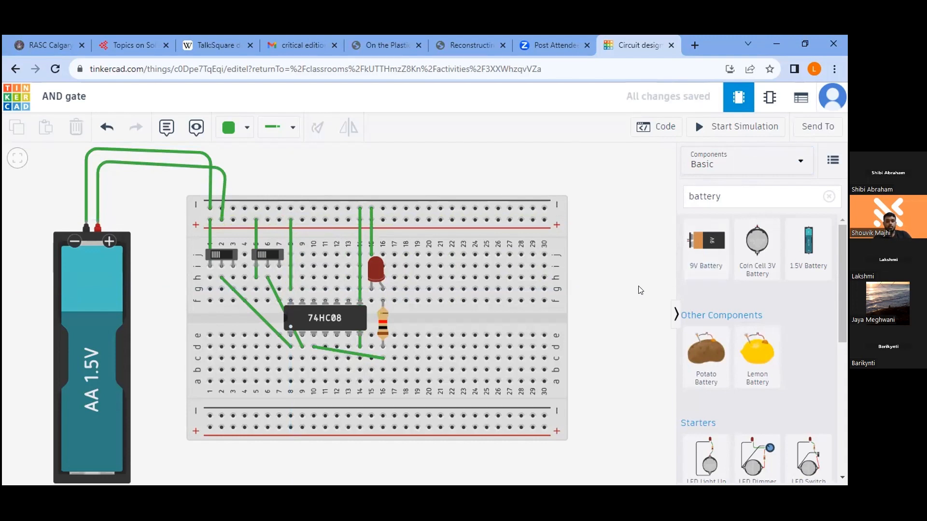
# - Simulate the AND gate circuit, toggle both slide switches through their on and off combinations to test the LED, and stop the simulation
pyautogui.click(741, 128)
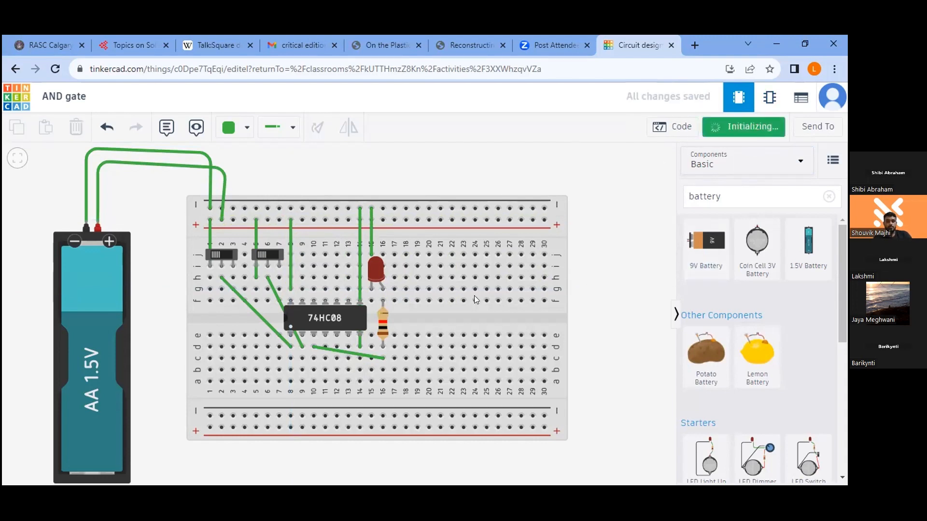
pyautogui.click(216, 255)
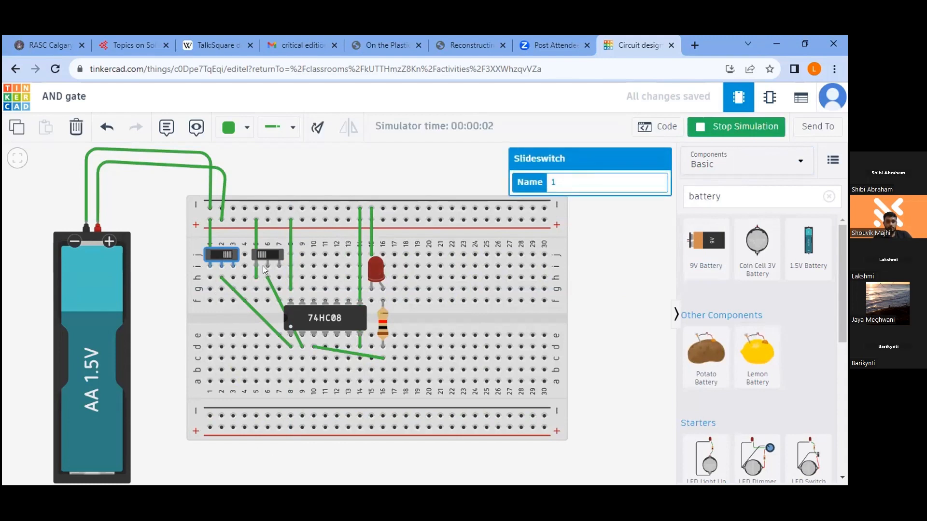
pyautogui.click(269, 251)
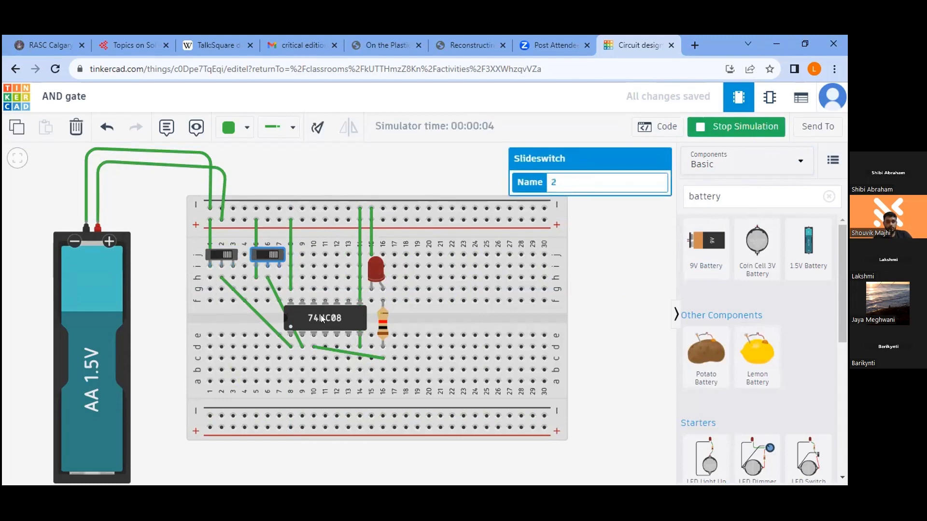
pyautogui.click(216, 256)
pyautogui.click(262, 256)
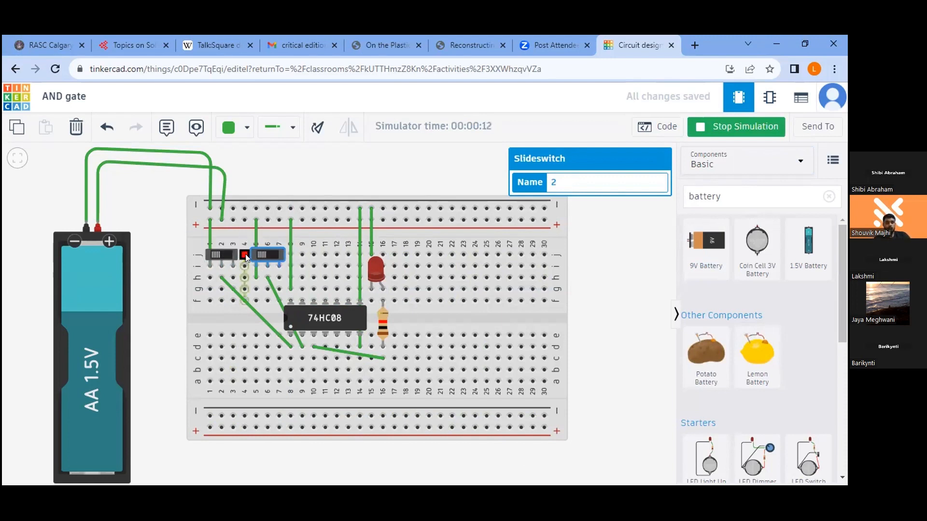
pyautogui.click(271, 259)
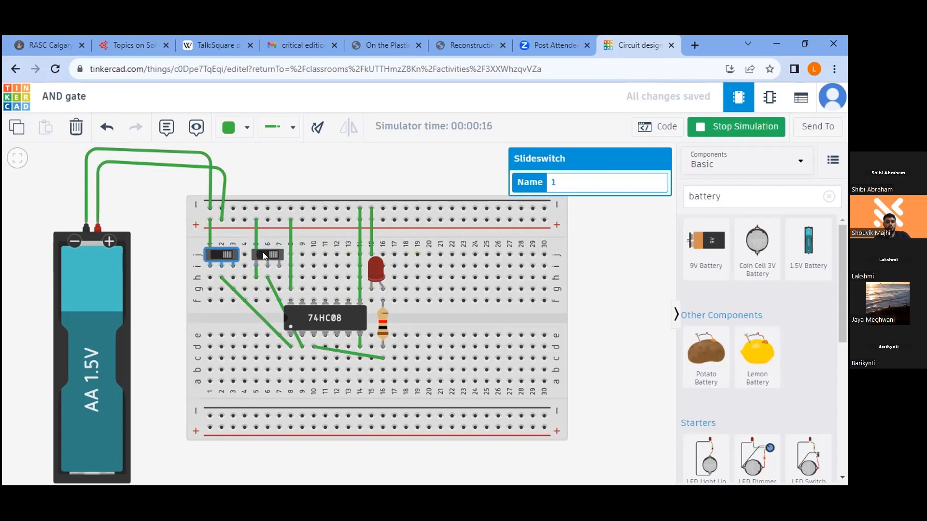
pyautogui.click(224, 253)
pyautogui.click(213, 250)
pyautogui.click(263, 254)
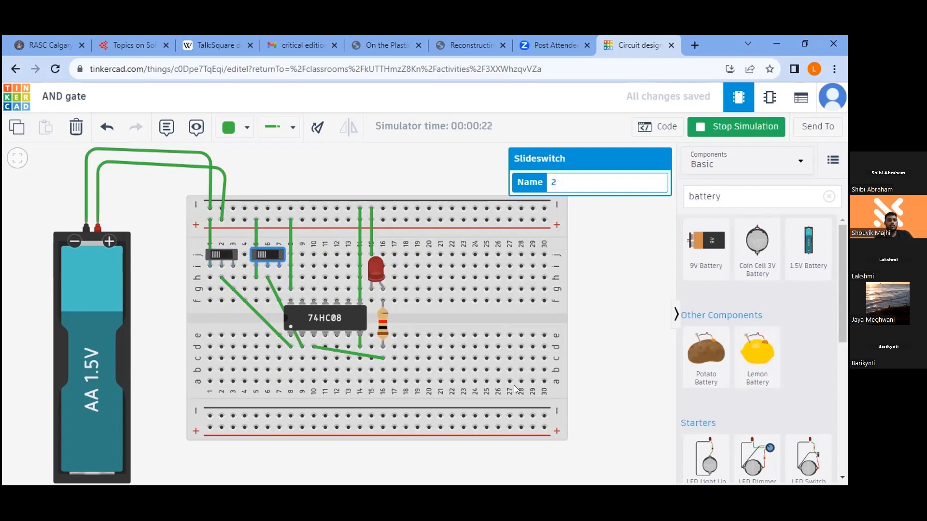
pyautogui.click(736, 126)
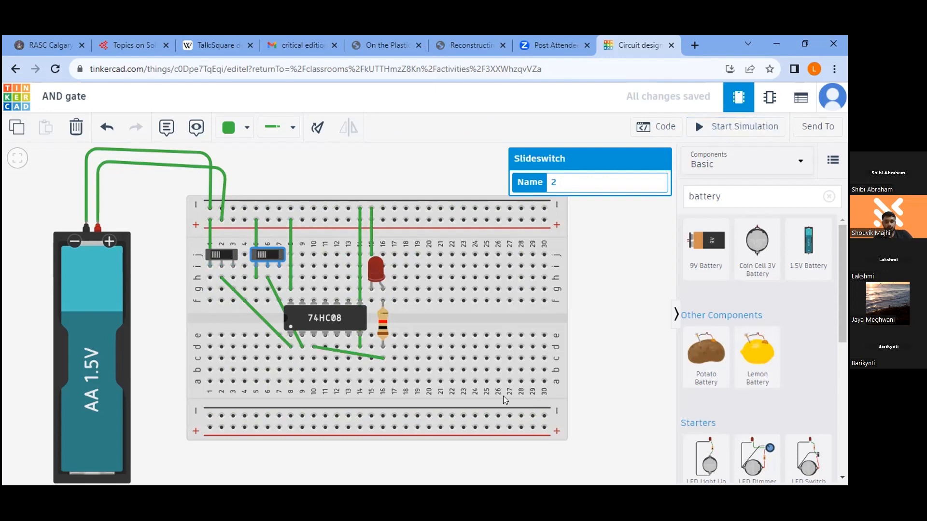